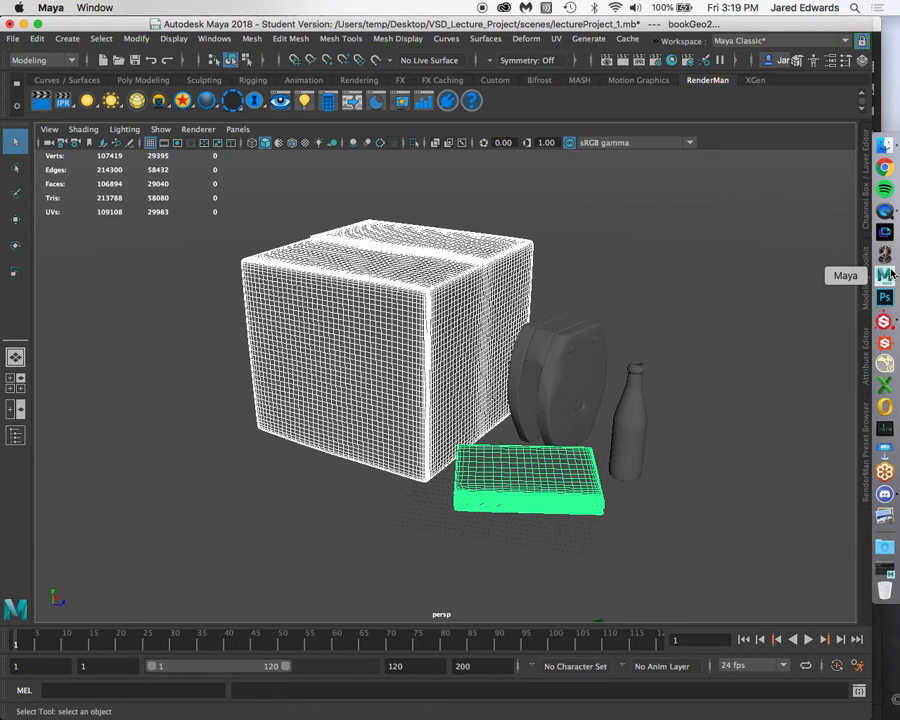
Open the Hypershade and create two new Lambert materials.
{"action": "left_click", "coordinate": [672, 61]}
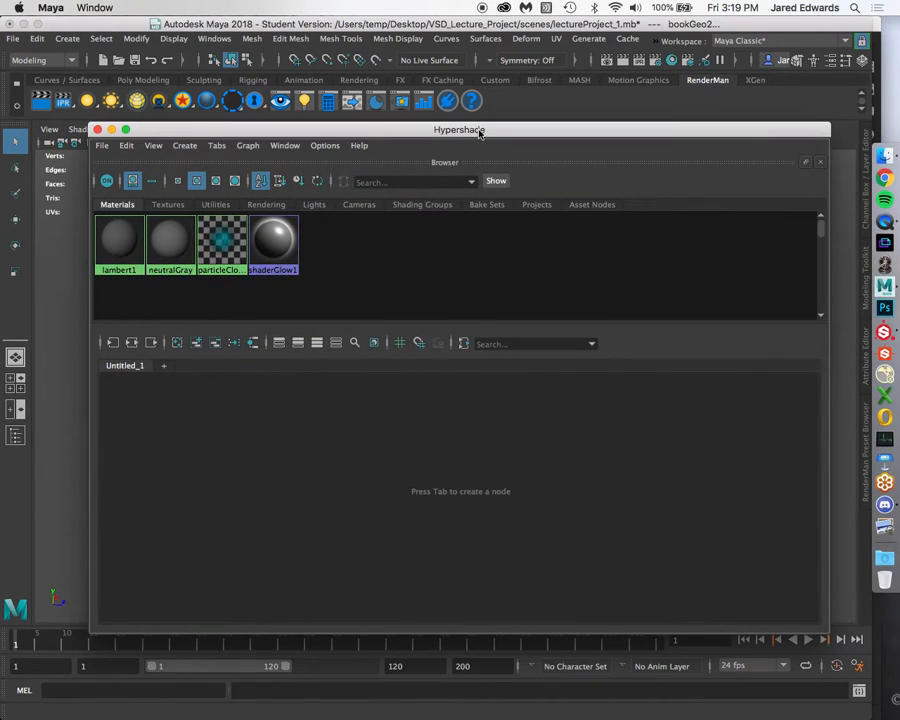
{"action": "mouse_move", "coordinate": [476, 131]}
{"action": "left_mouse_down"}
{"action": "mouse_move", "coordinate": [470, 542]}
{"action": "mouse_move", "coordinate": [473, 153]}
{"action": "left_mouse_up"}
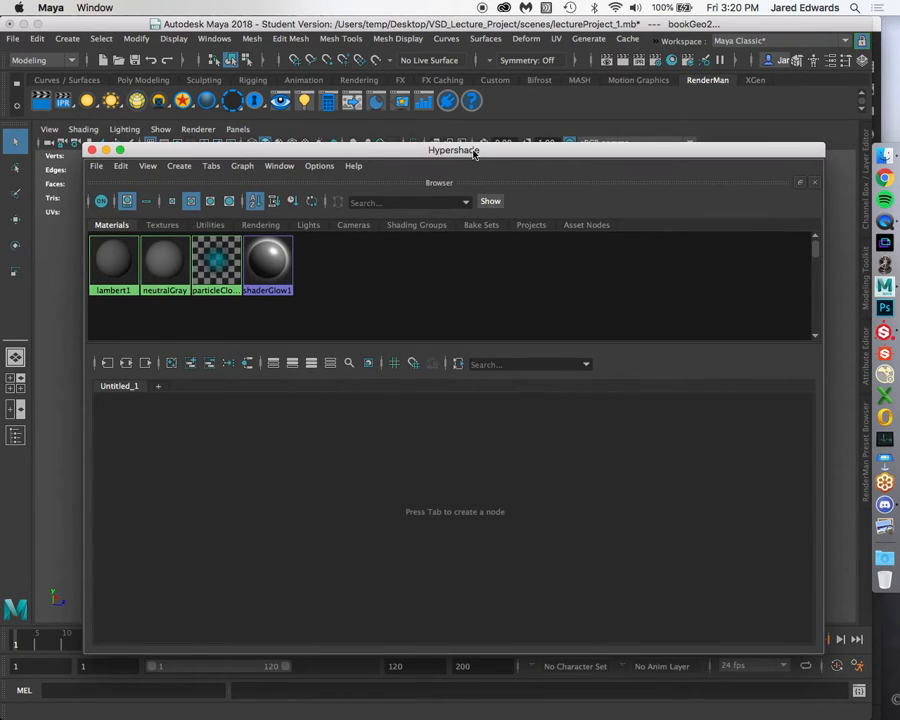
{"action": "mouse_move", "coordinate": [473, 152]}
{"action": "left_mouse_down"}
{"action": "mouse_move", "coordinate": [468, 486]}
{"action": "mouse_move", "coordinate": [477, 531]}
{"action": "mouse_move", "coordinate": [463, 173]}
{"action": "left_mouse_up"}
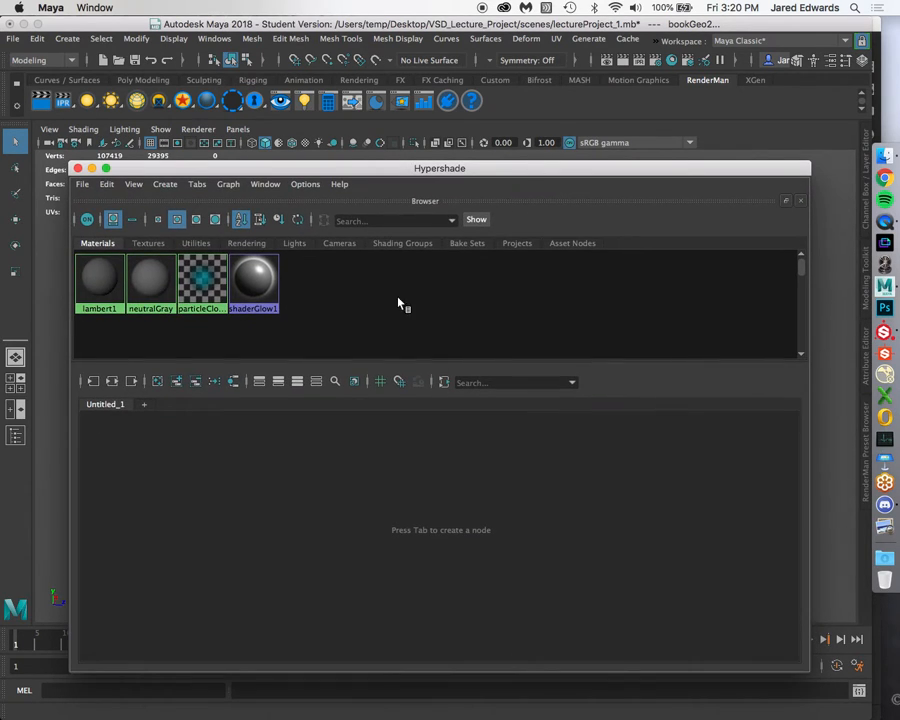
{"action": "left_click", "coordinate": [376, 307]}
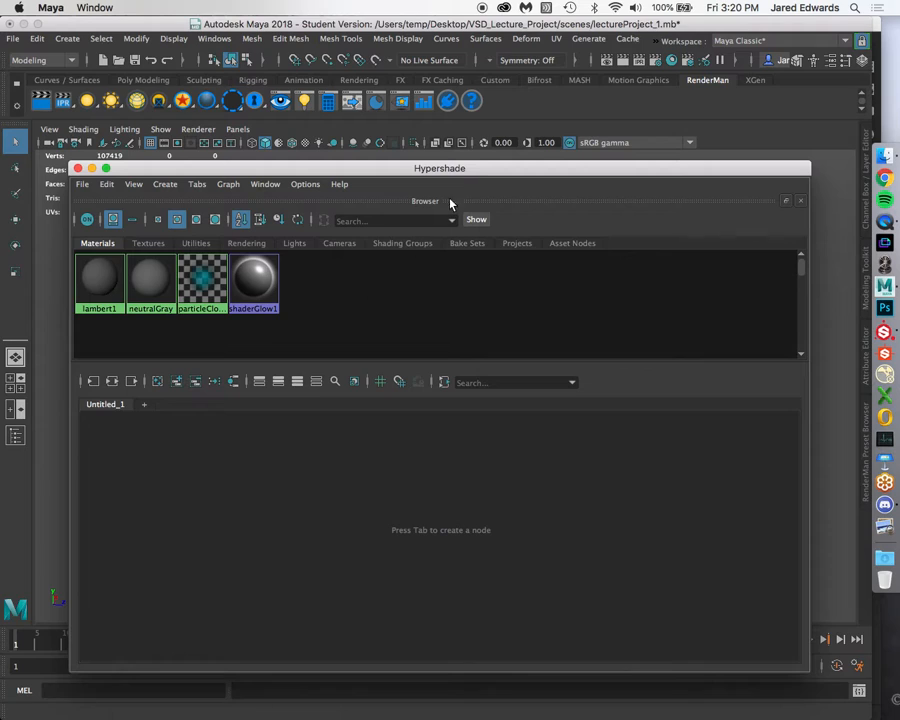
{"action": "key", "text": "Tab"}
{"action": "type", "text": "lamb"}
{"action": "key", "text": "Return"}
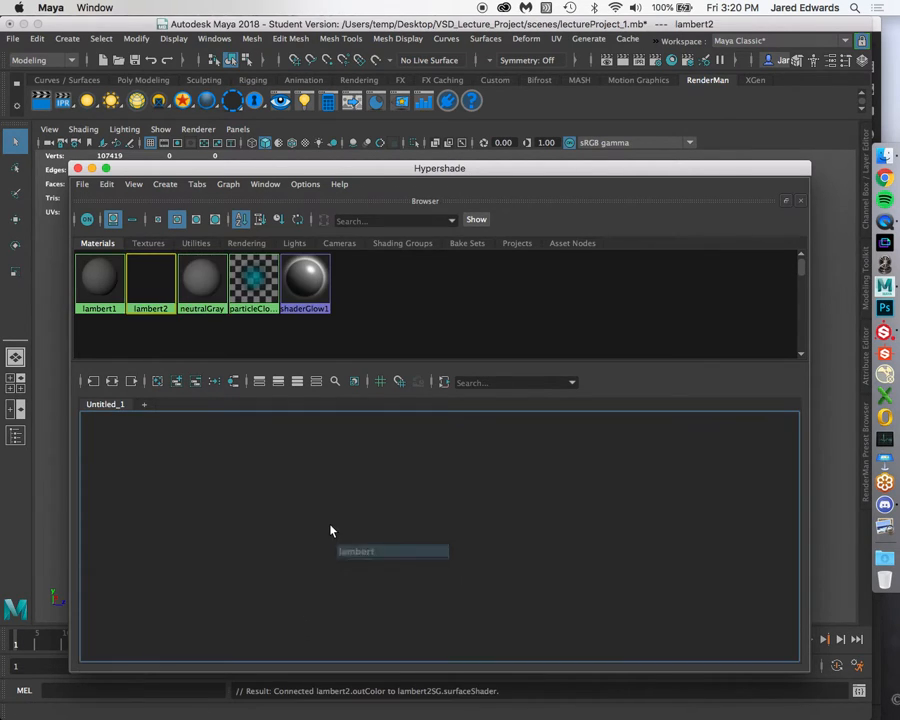
{"action": "key", "text": "Tab"}
{"action": "type", "text": "lambert"}
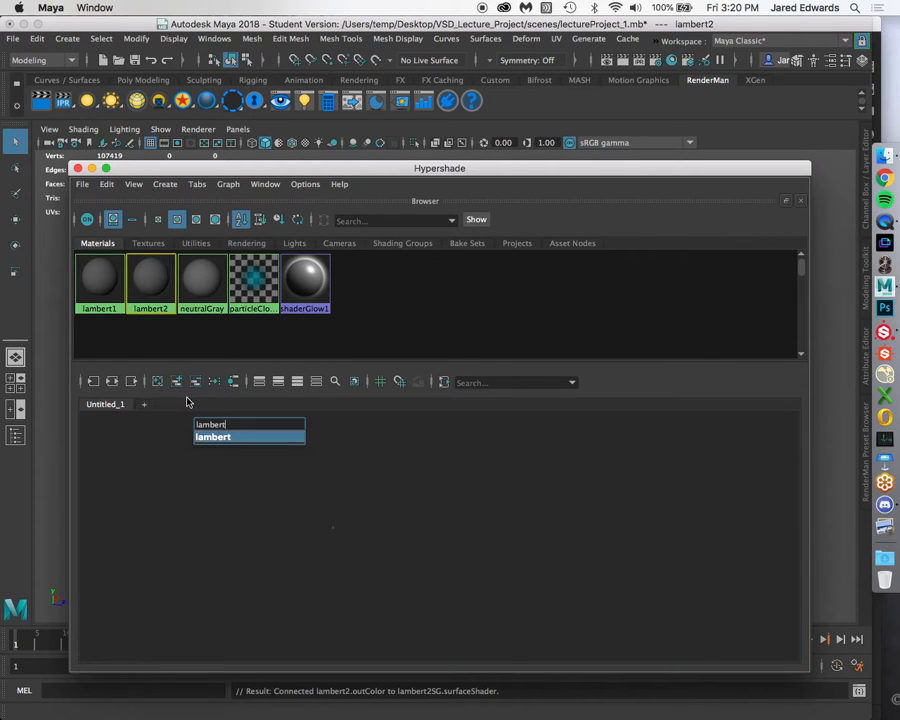
{"action": "key", "text": "Return"}
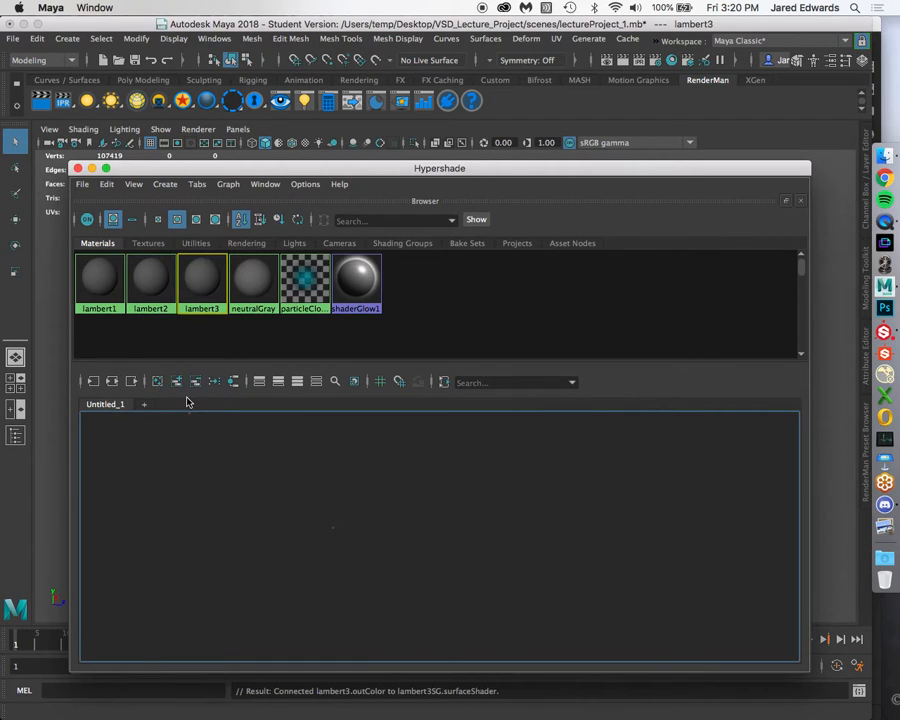
Rename the lambert2 material to boxMaterial.
{"action": "left_click", "coordinate": [155, 282]}
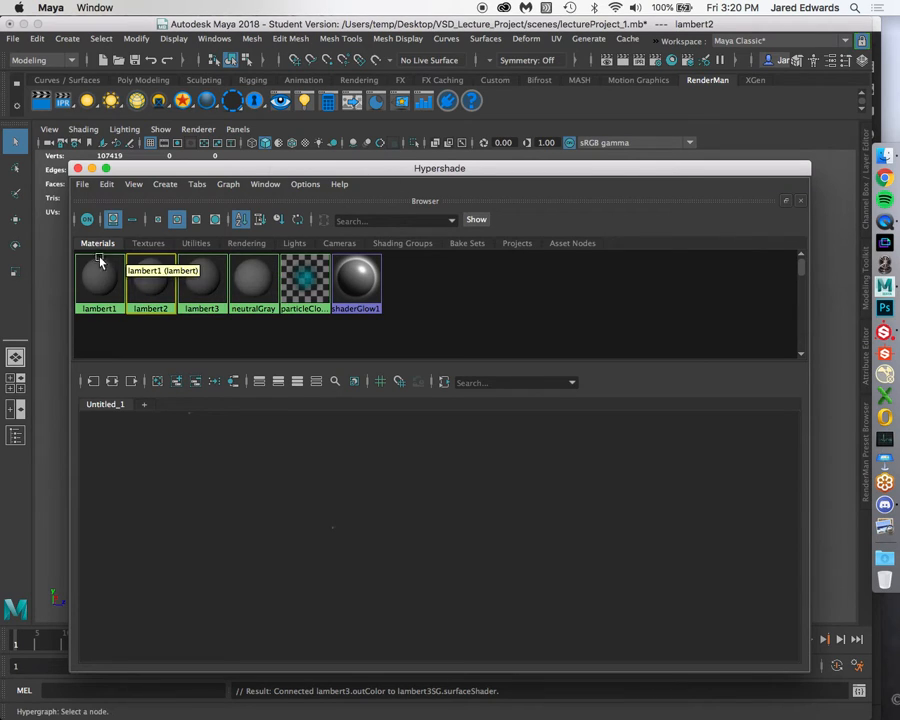
{"action": "double_click", "coordinate": [149, 285]}
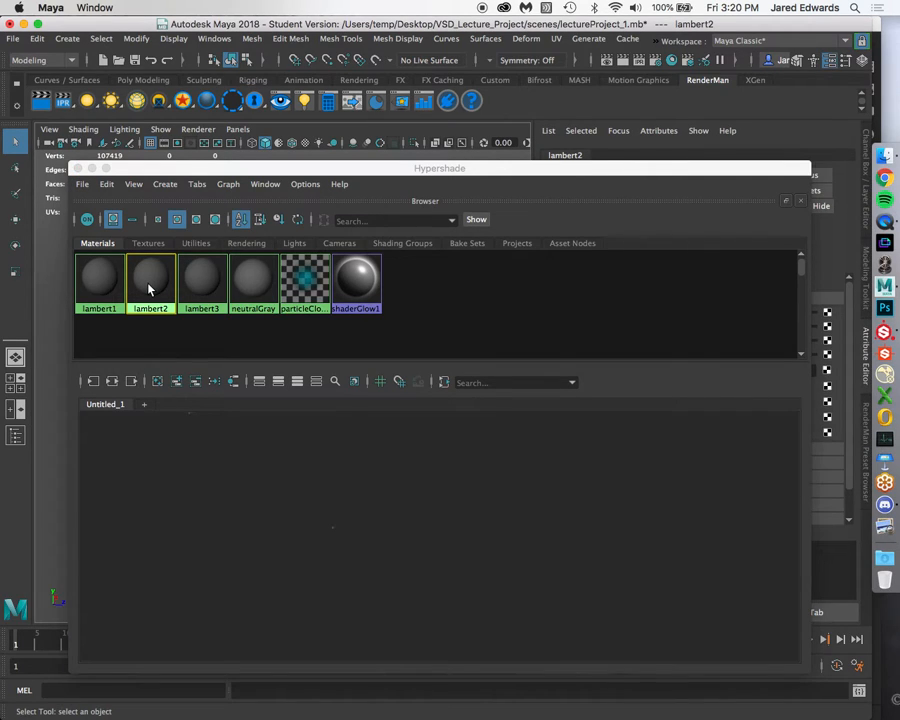
{"action": "double_click", "coordinate": [149, 288], "text": "ctrl"}
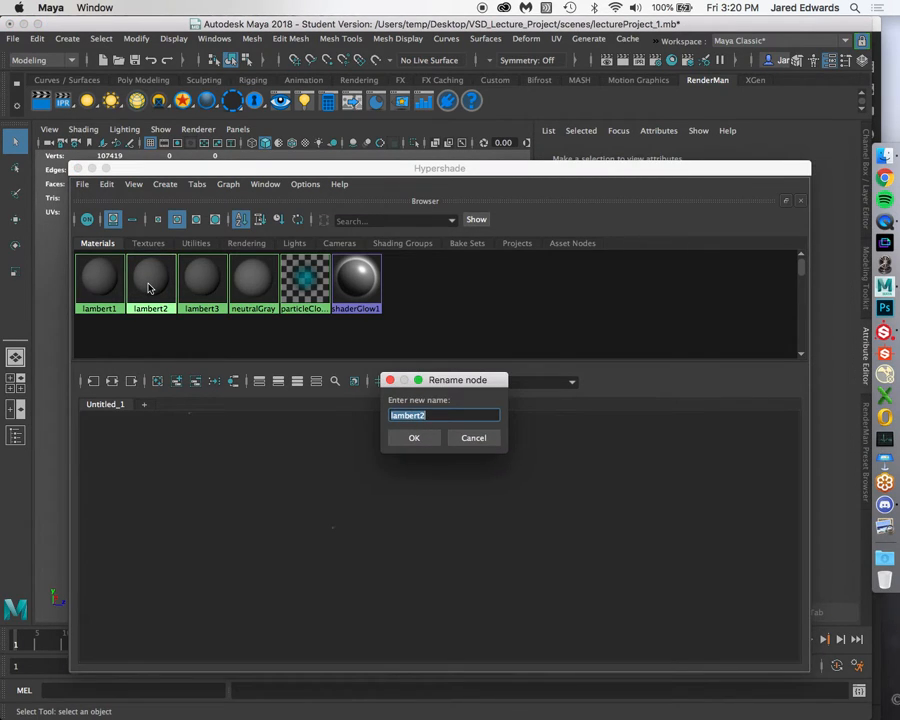
{"action": "type", "text": "boxMaterial"}
{"action": "key", "text": "Return"}
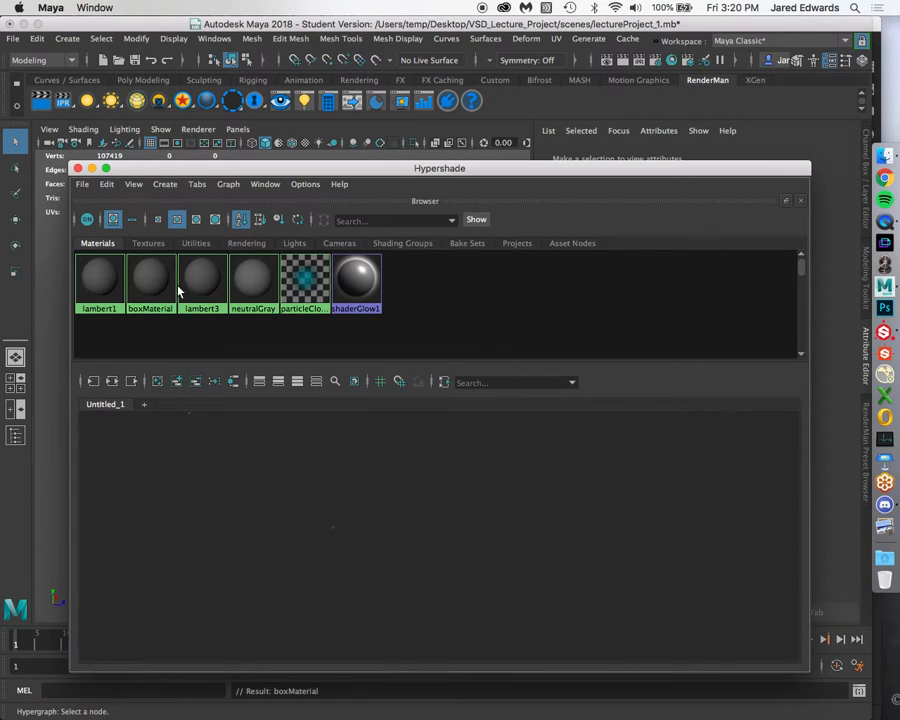
Rename the lambert3 material to woodenPulleyMaterial.
{"action": "double_click", "coordinate": [195, 287], "text": "ctrl"}
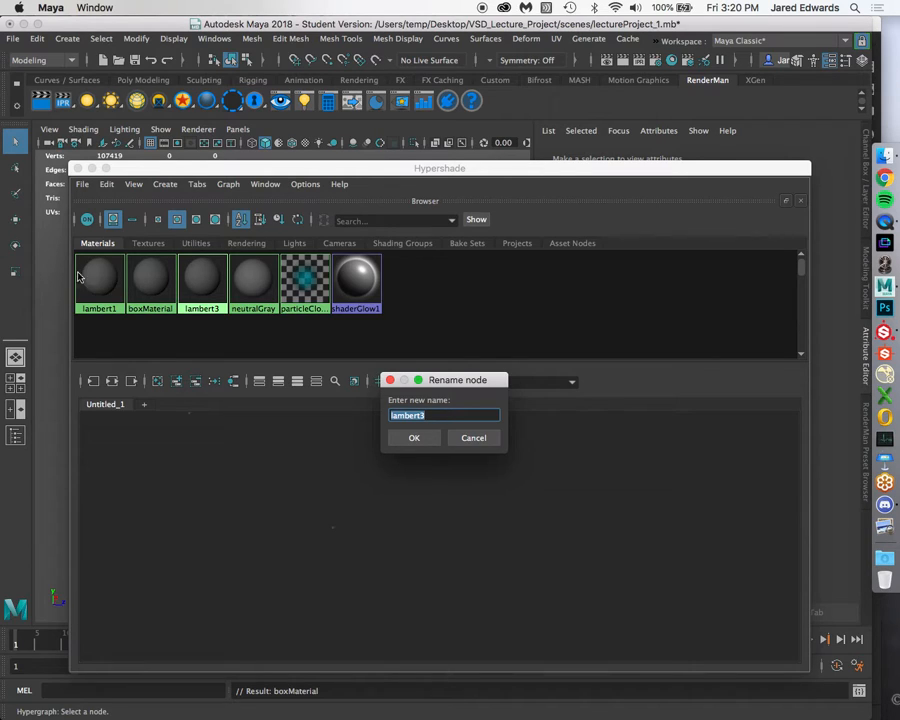
{"action": "left_click", "coordinate": [434, 439]}
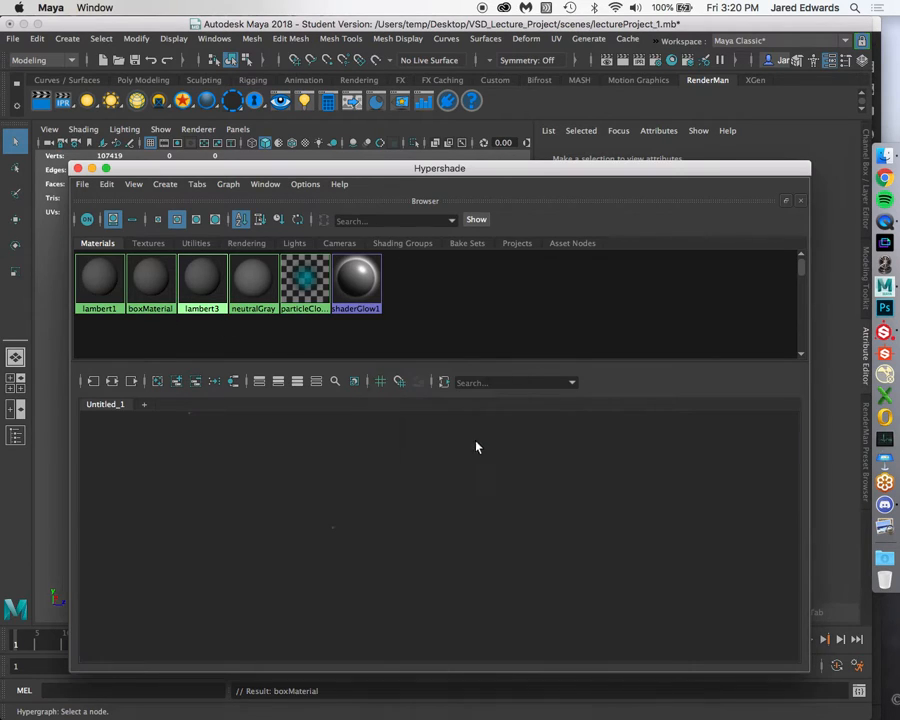
{"action": "double_click", "coordinate": [215, 290], "text": "ctrl"}
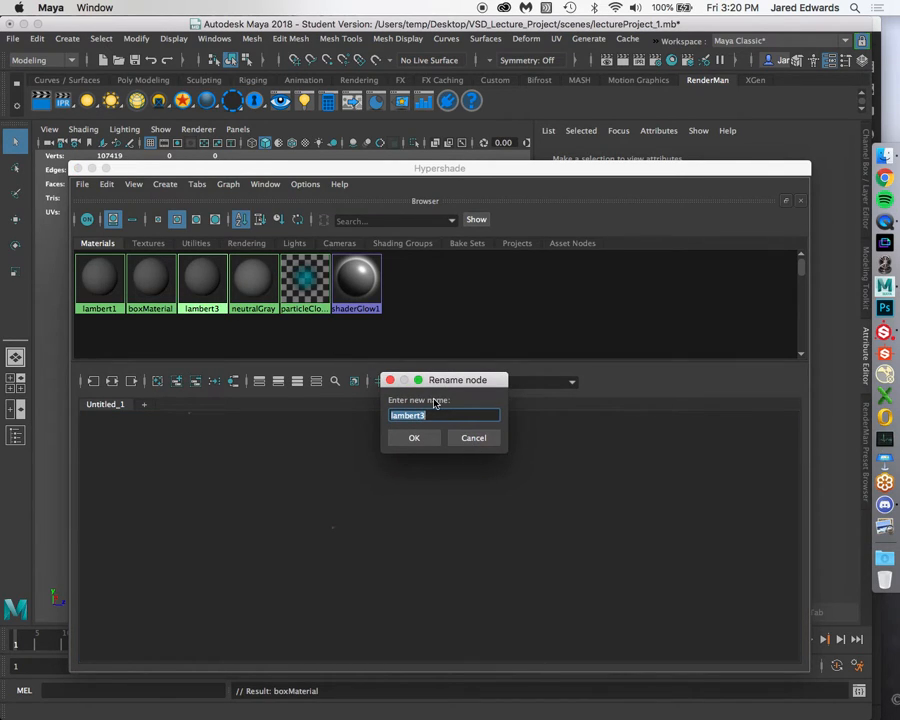
{"action": "type", "text": "woodenPulleyMaterial"}
{"action": "key", "text": "Return"}
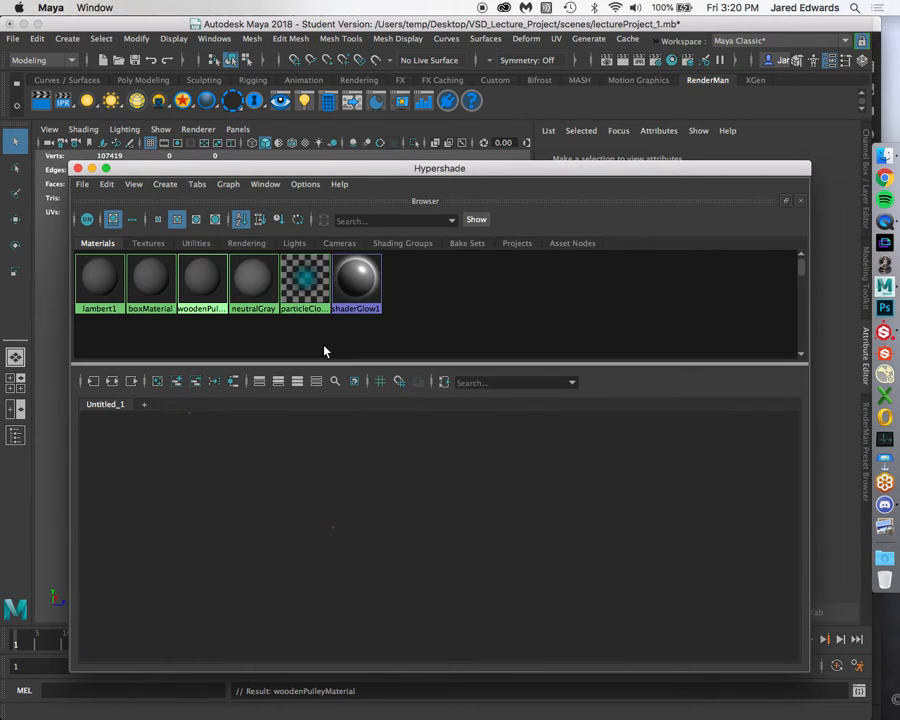
Assign boxMaterial to the large box mesh in the viewport.
{"action": "left_click_drag", "start_coordinate": [371, 169], "coordinate": [781, 137]}
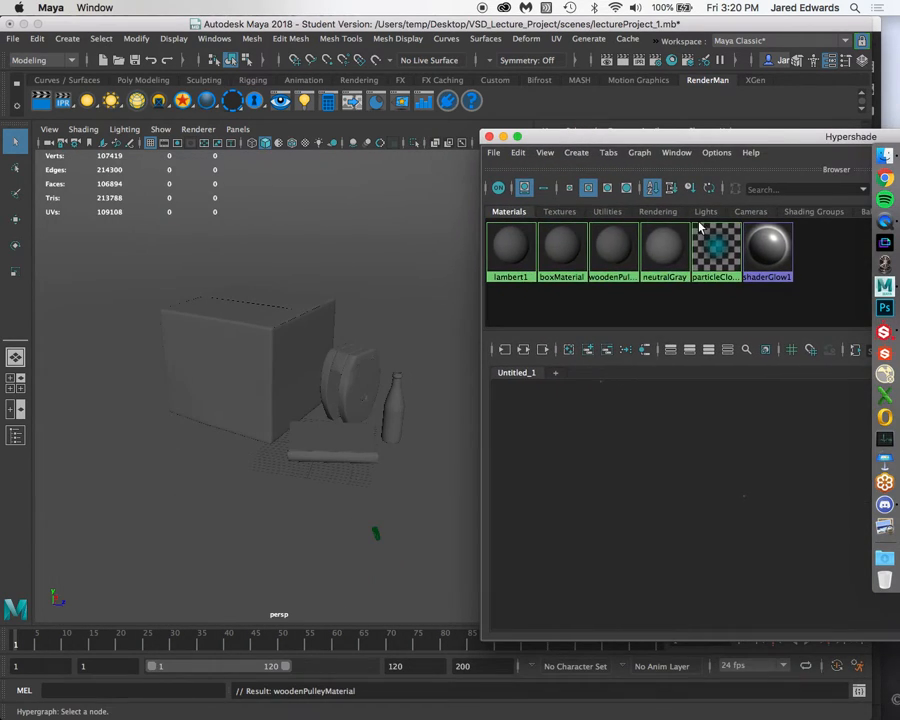
{"action": "left_click", "coordinate": [268, 336]}
{"action": "left_click", "coordinate": [268, 336]}
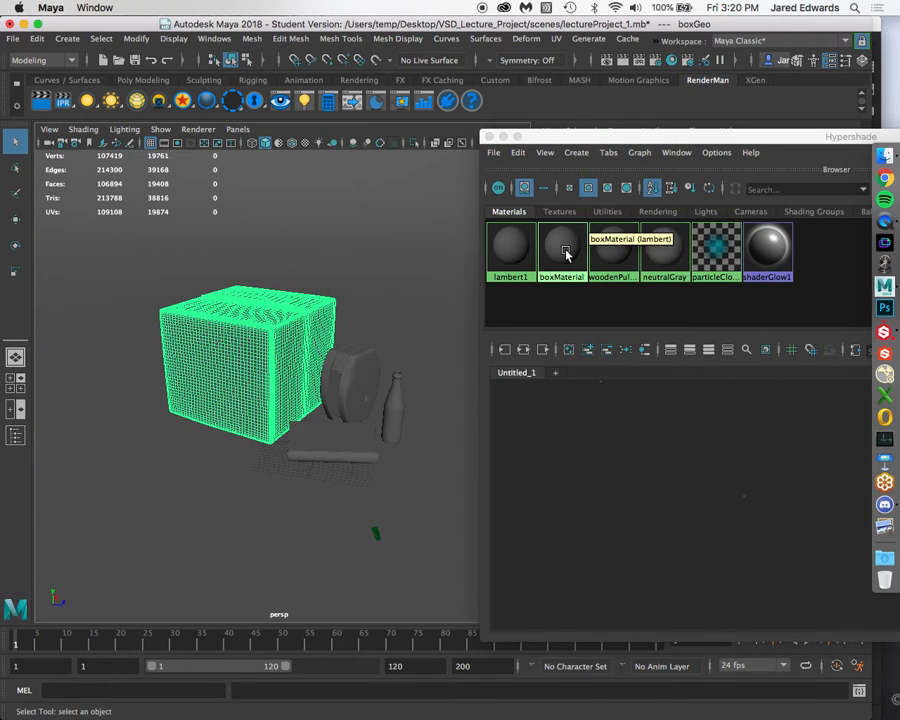
{"action": "key", "text": "f"}
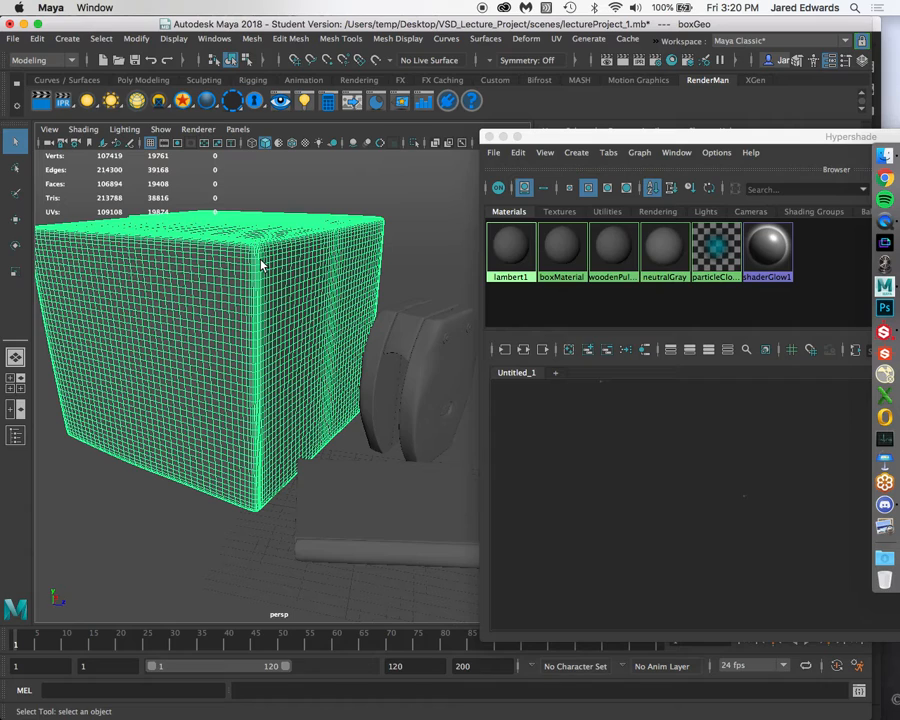
{"action": "right_click", "coordinate": [565, 254]}
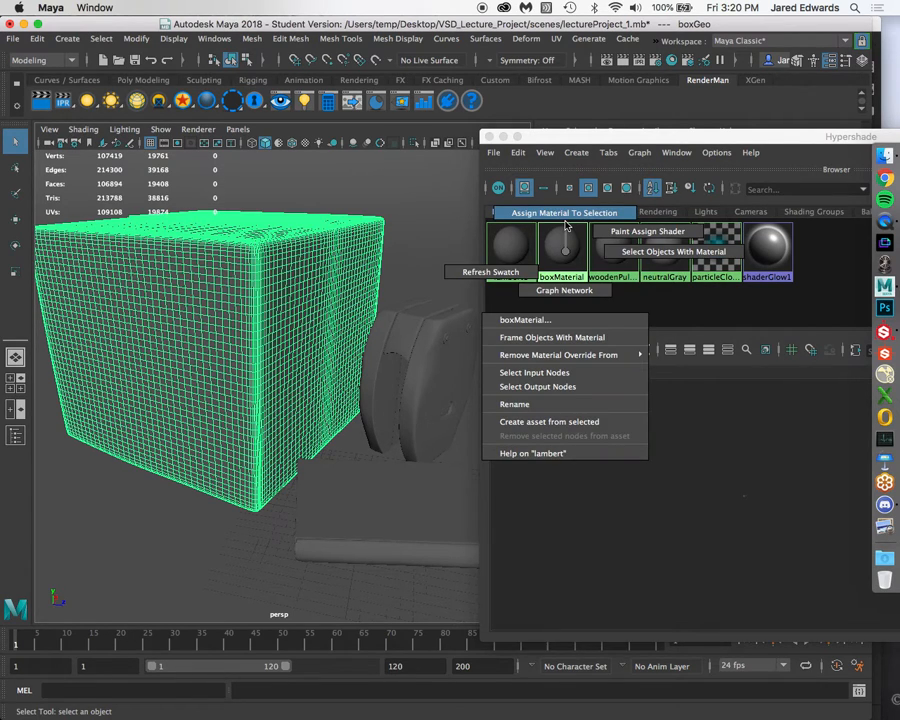
{"action": "left_click", "coordinate": [566, 226]}
Assign woodenPulleyMaterial to the wooden pulley mesh and close the Hypershade.
{"action": "left_click", "coordinate": [420, 355]}
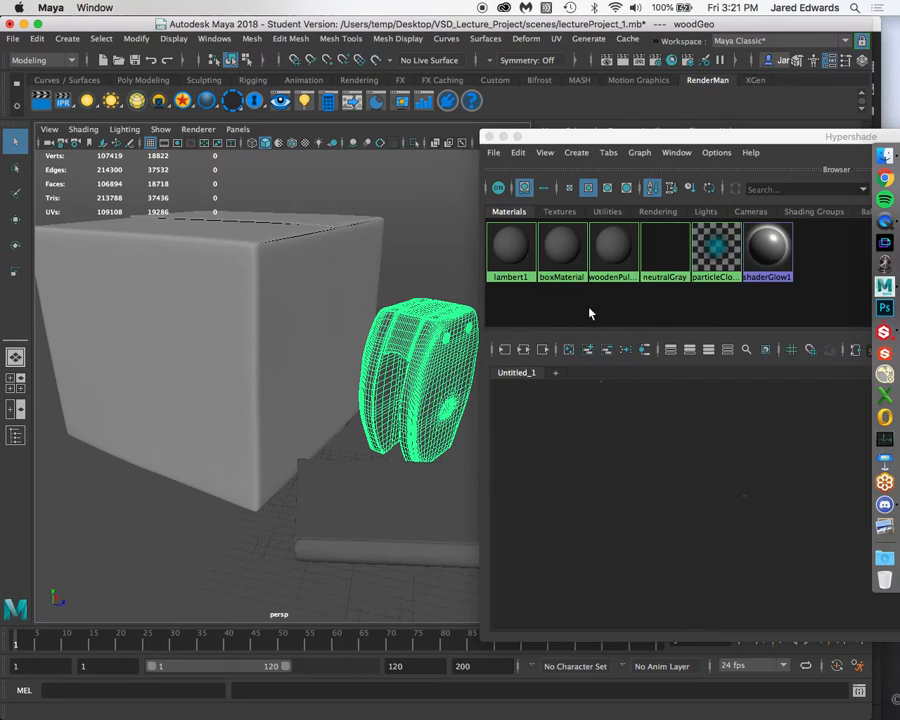
{"action": "right_click", "coordinate": [613, 250]}
{"action": "left_click", "coordinate": [583, 209]}
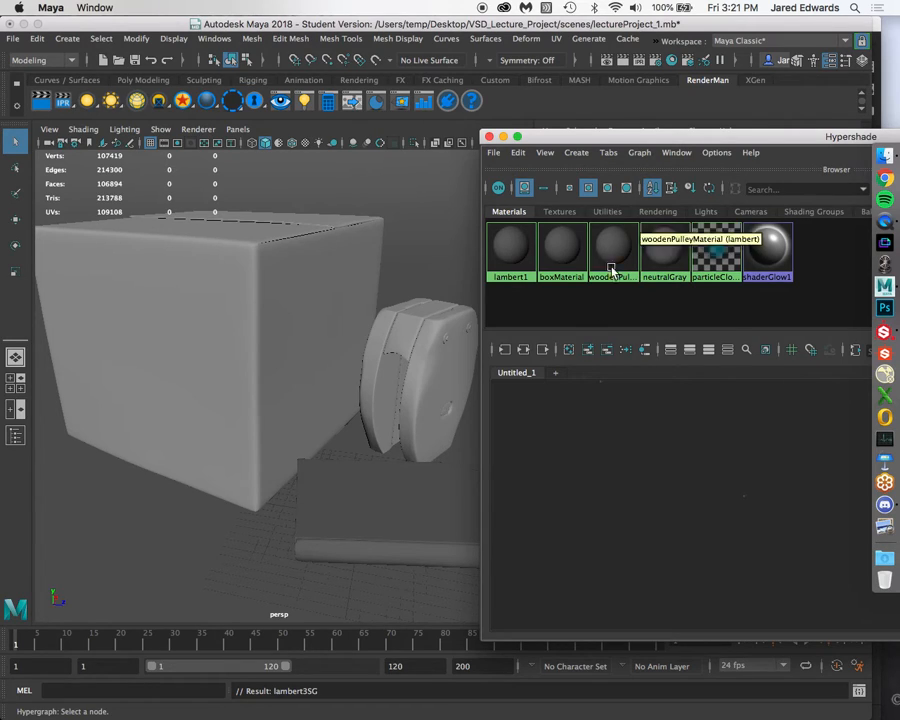
{"action": "left_click_drag", "start_coordinate": [643, 141], "coordinate": [296, 144]}
{"action": "left_click", "coordinate": [139, 141]}
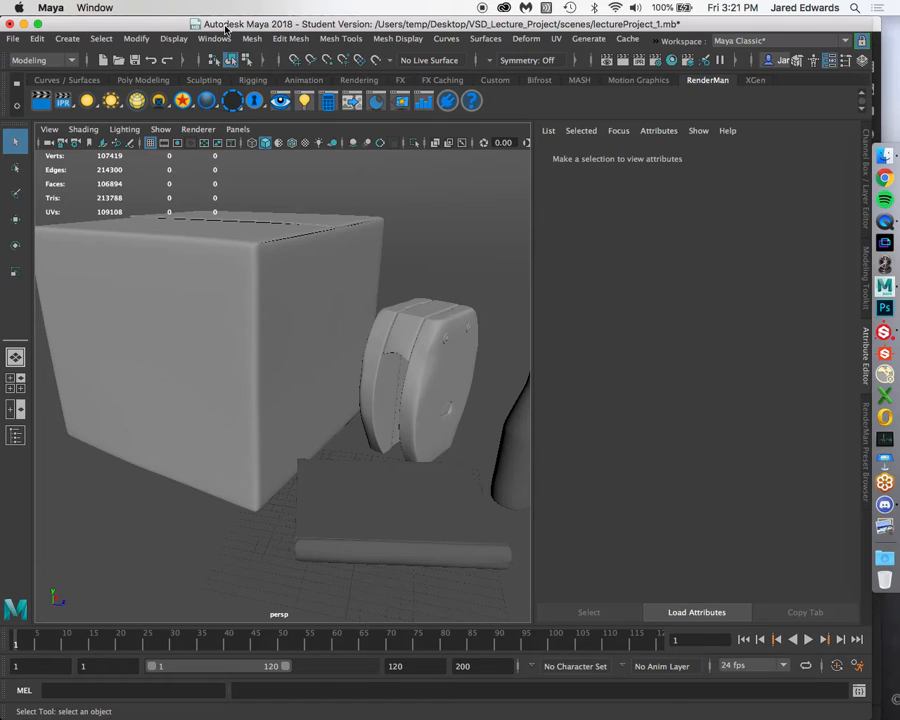
Export only the box and pulley meshes as FBX to Painter/WoodenPulley_Box, overwriting woodenpulley_box.fbx.
{"action": "left_click_drag", "start_coordinate": [285, 238], "coordinate": [243, 235], "text": "alt"}
{"action": "left_click", "coordinate": [420, 360]}
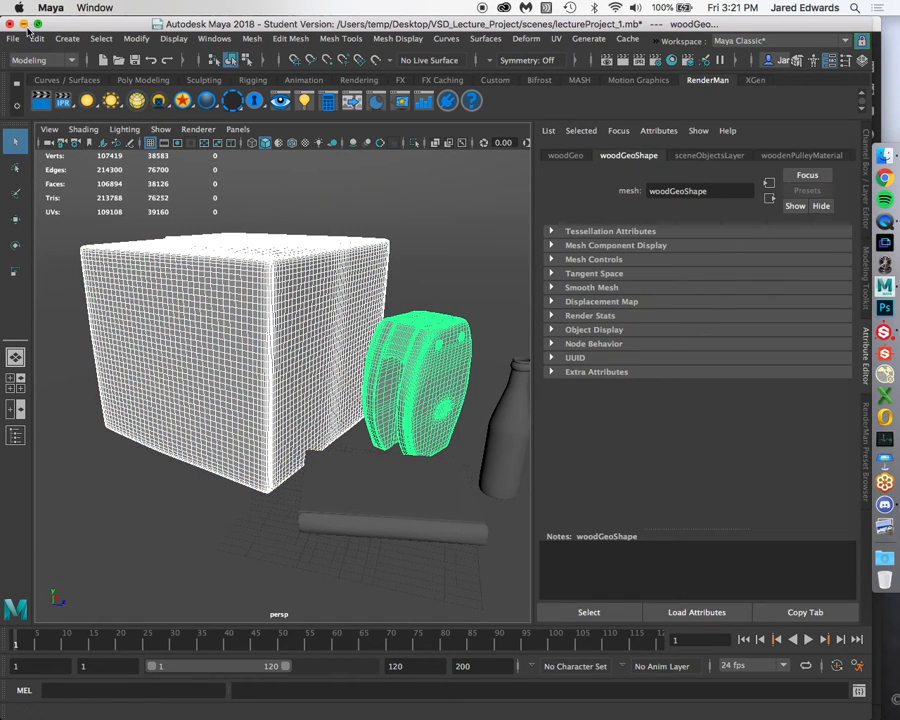
{"action": "left_click", "coordinate": [14, 38]}
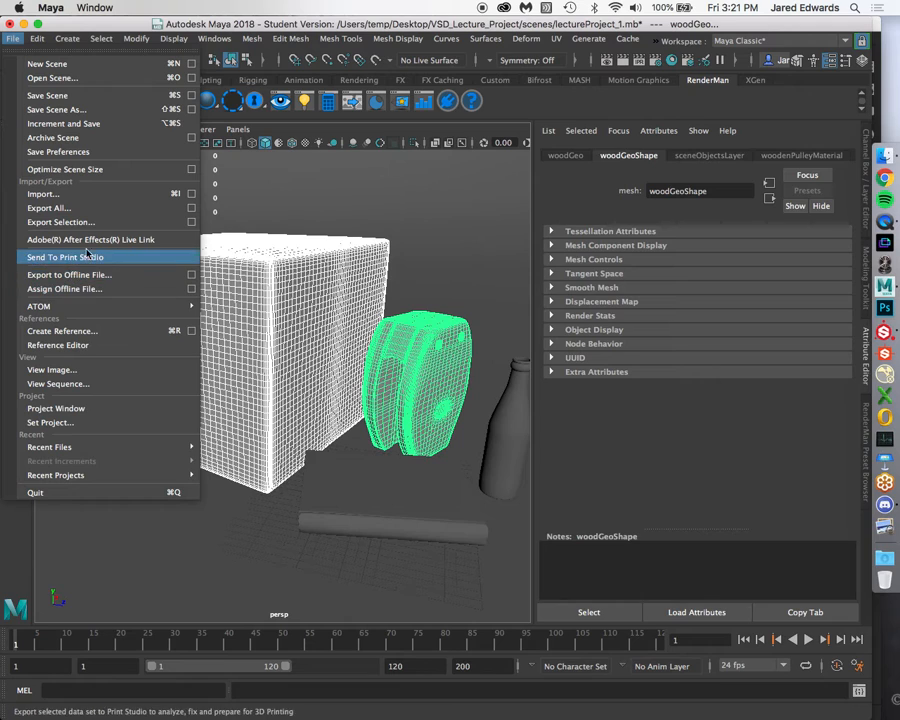
{"action": "left_click", "coordinate": [60, 222]}
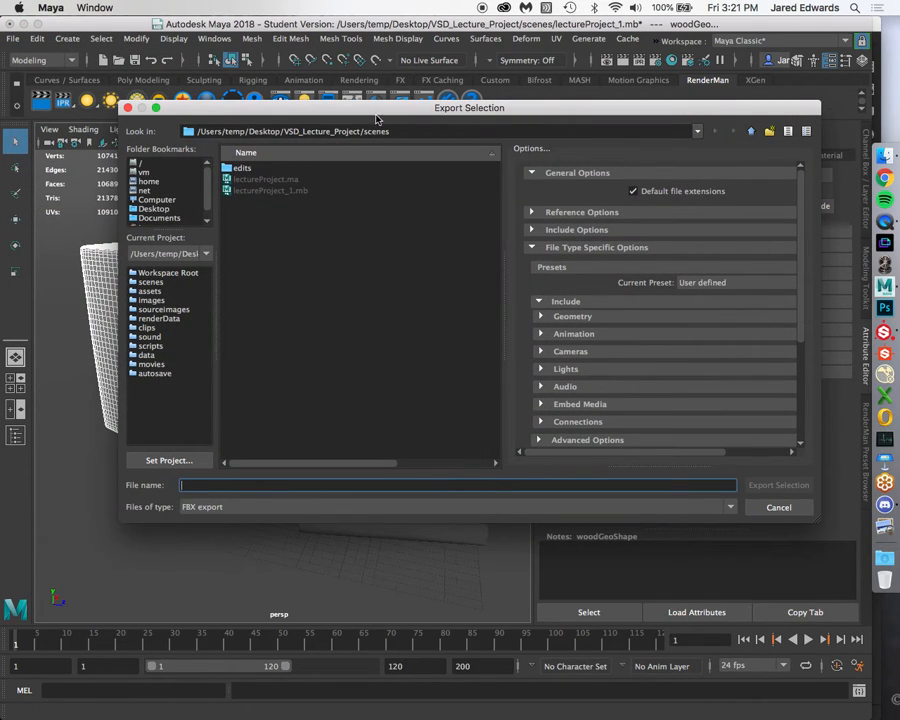
{"action": "left_click_drag", "start_coordinate": [265, 107], "coordinate": [253, 391]}
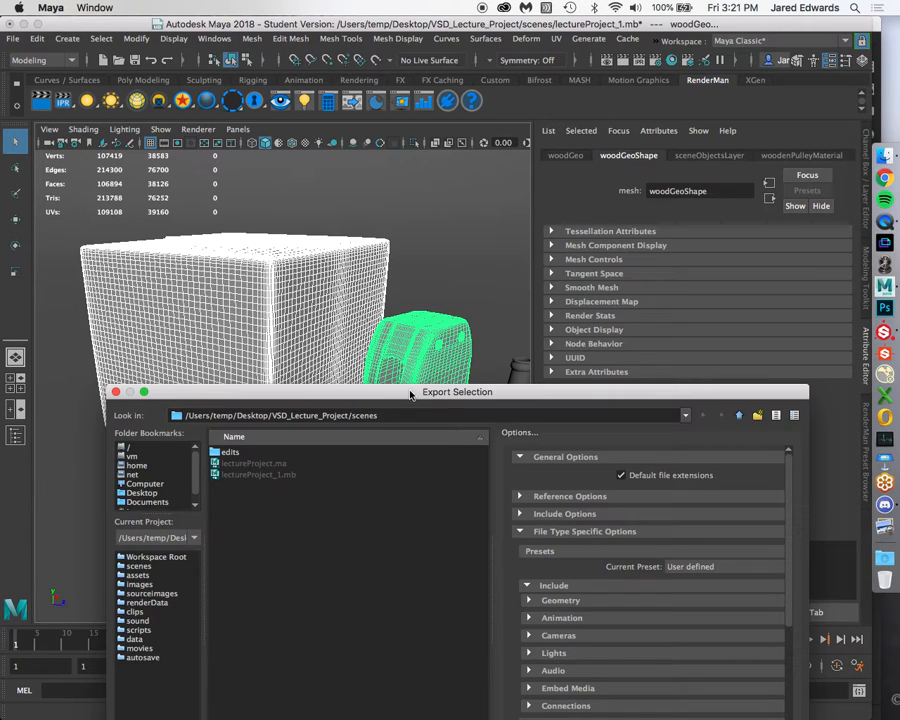
{"action": "left_click_drag", "start_coordinate": [410, 392], "coordinate": [368, 179]}
{"action": "left_click", "coordinate": [703, 202]}
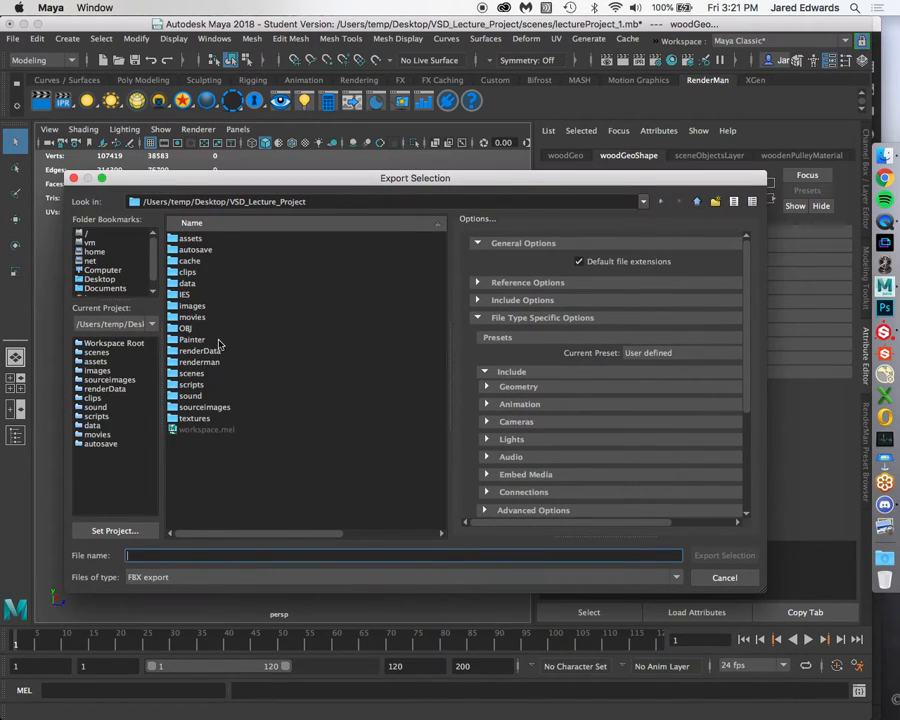
{"action": "double_click", "coordinate": [192, 339]}
{"action": "double_click", "coordinate": [205, 251]}
{"action": "left_click", "coordinate": [203, 246]}
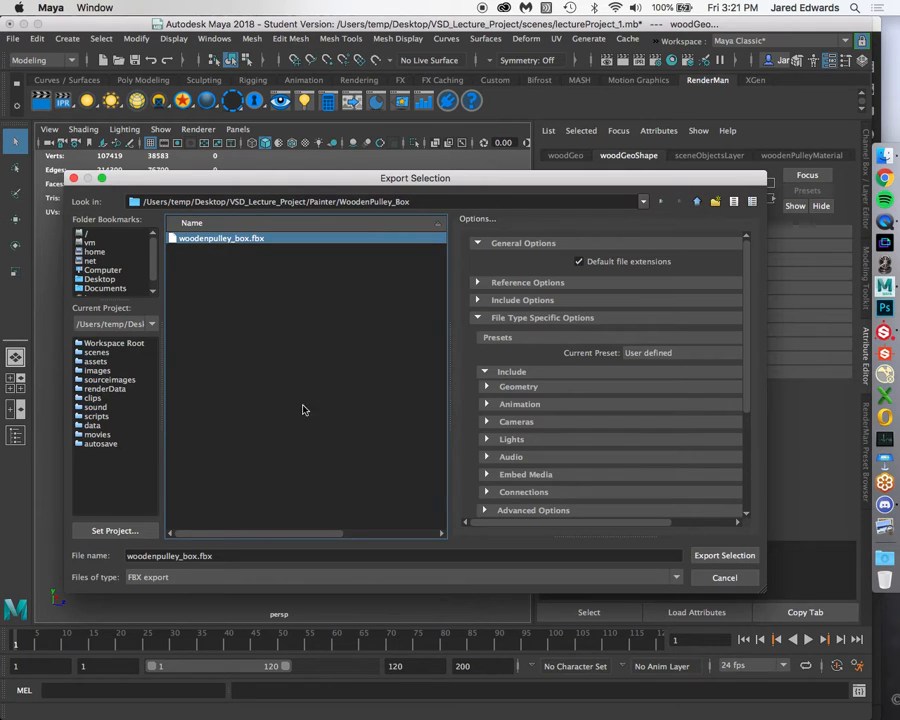
{"action": "left_click", "coordinate": [724, 555]}
{"action": "left_click", "coordinate": [397, 390]}
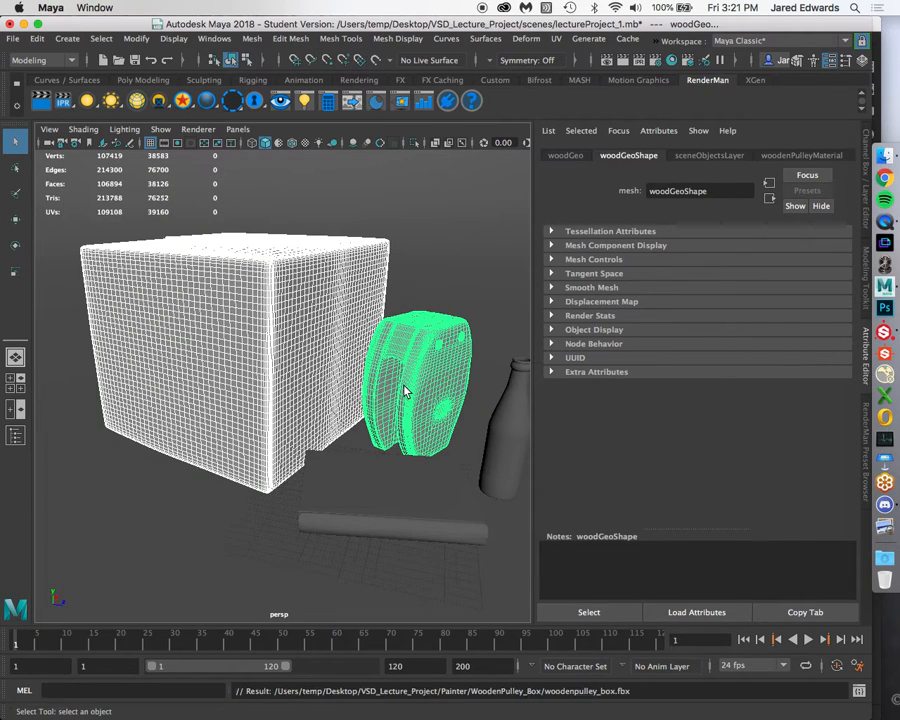
Switch to Substance Painter and start a new project without saving changes to the open one.
{"action": "left_click", "coordinate": [885, 266]}
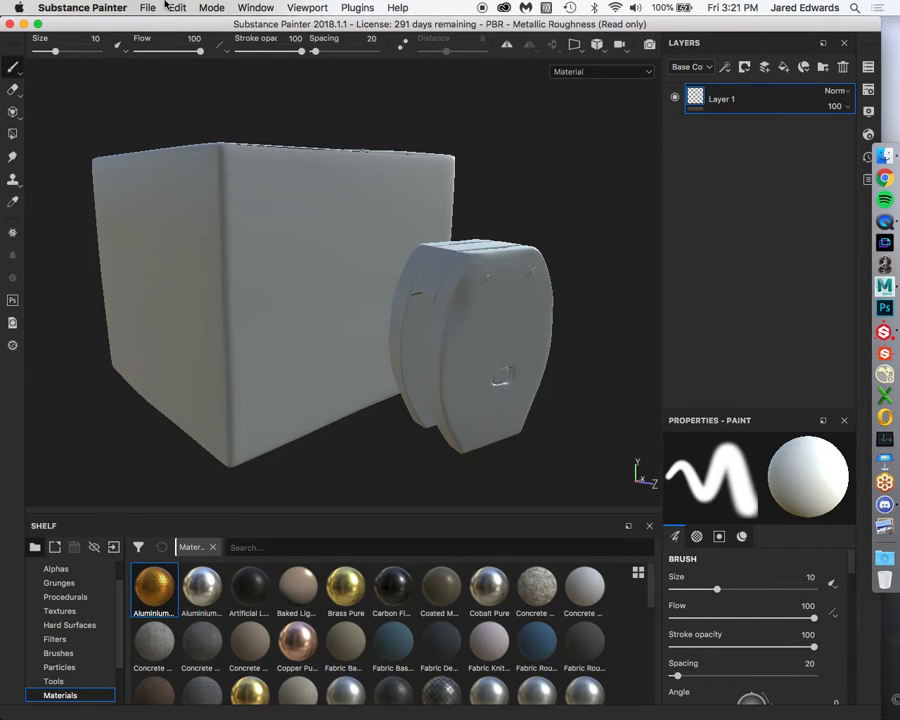
{"action": "key", "text": "super+n"}
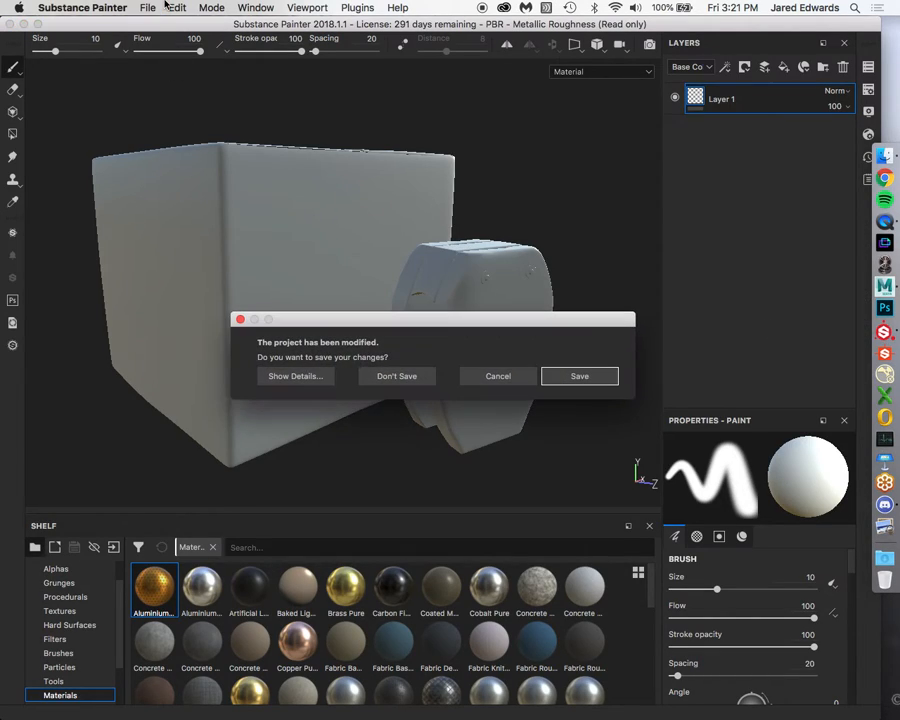
{"action": "left_click", "coordinate": [400, 373]}
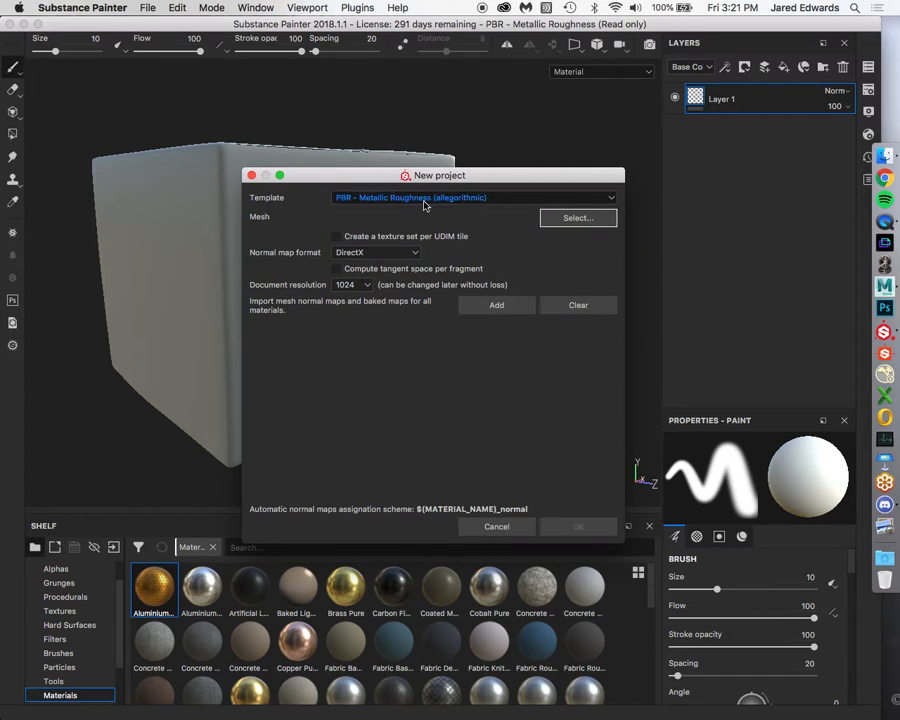
Set the new project's document resolution to 2048 and choose woodenpulley_box.fbx as its mesh.
{"action": "left_click", "coordinate": [358, 285]}
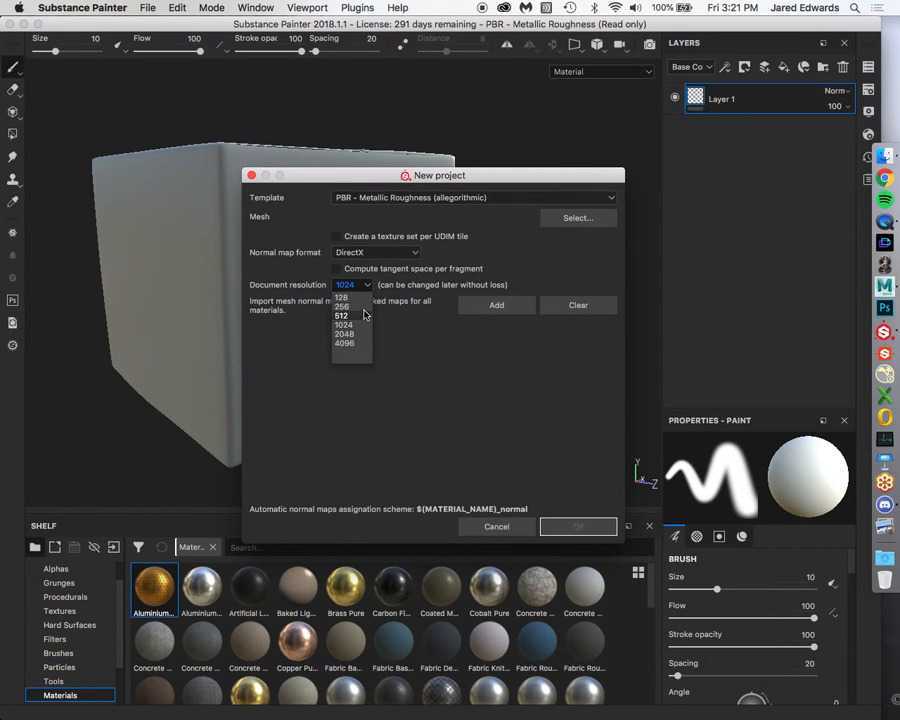
{"action": "left_click", "coordinate": [346, 334]}
{"action": "left_click", "coordinate": [555, 220]}
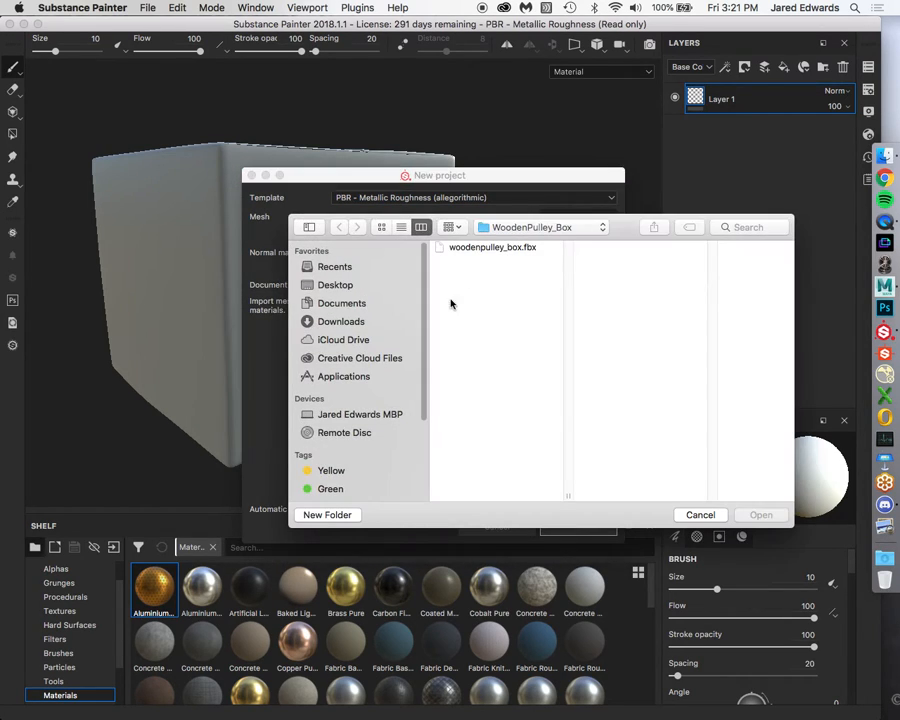
{"action": "left_click", "coordinate": [475, 247]}
{"action": "left_click", "coordinate": [757, 517]}
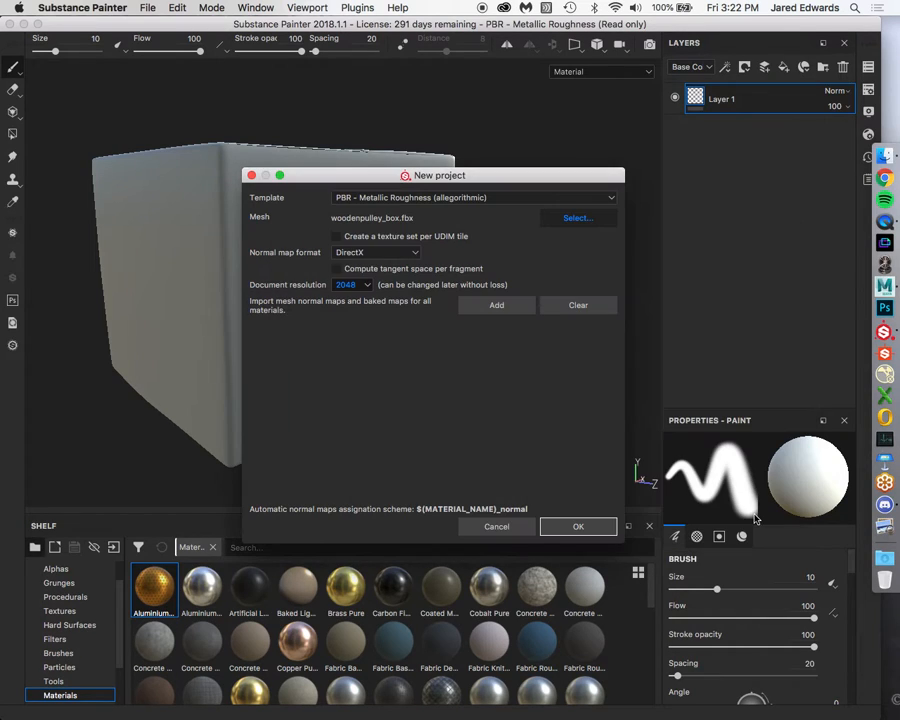
Create the project from woodenpulley_box.fbx and view the texture set list.
{"action": "left_click", "coordinate": [575, 527]}
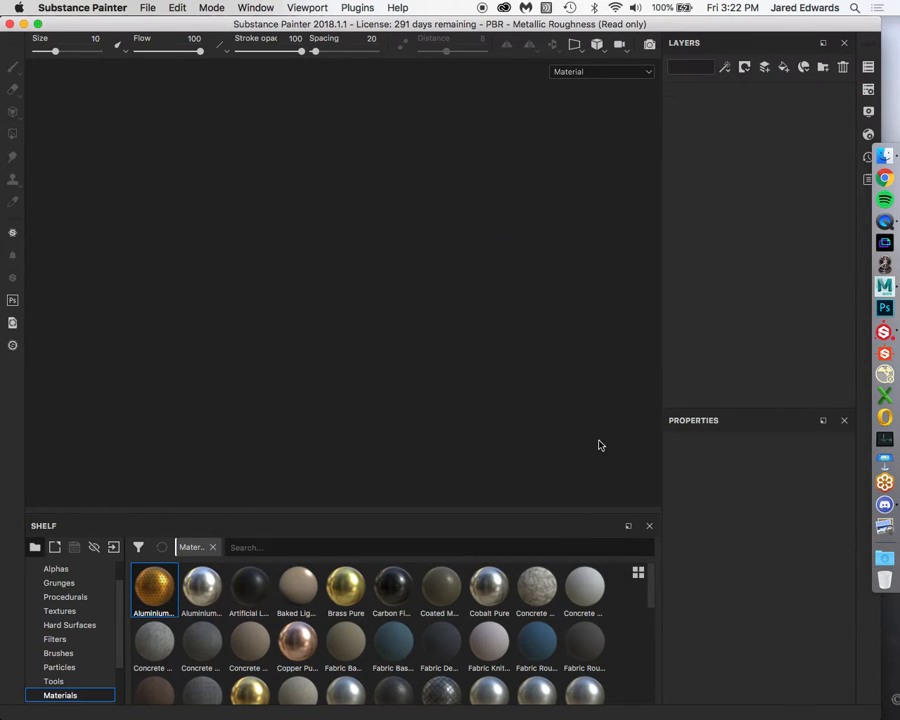
{"action": "left_click", "coordinate": [869, 68]}
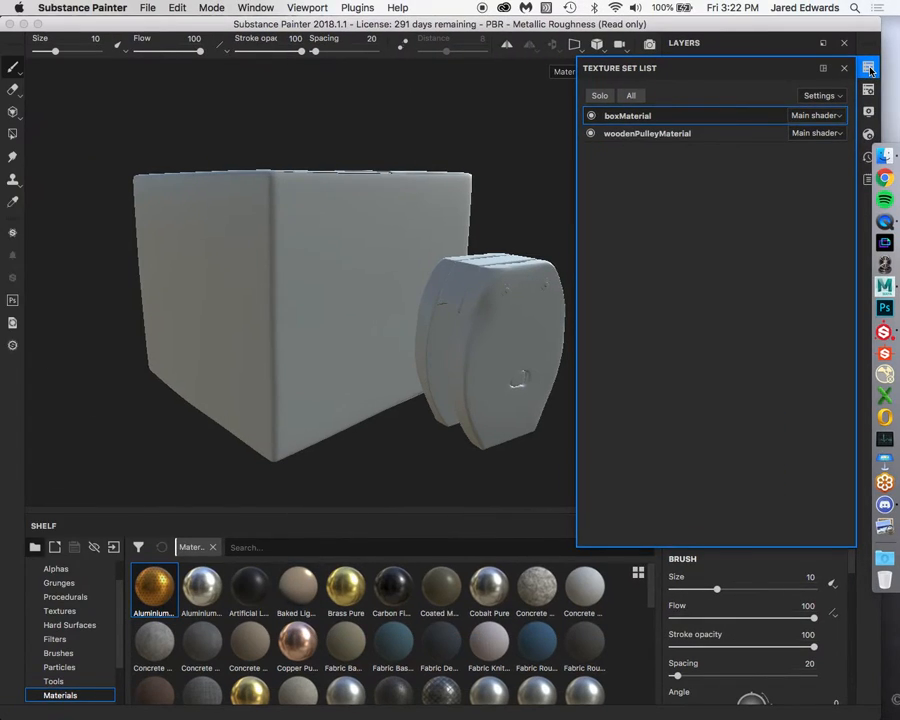
{"action": "left_click", "coordinate": [605, 45]}
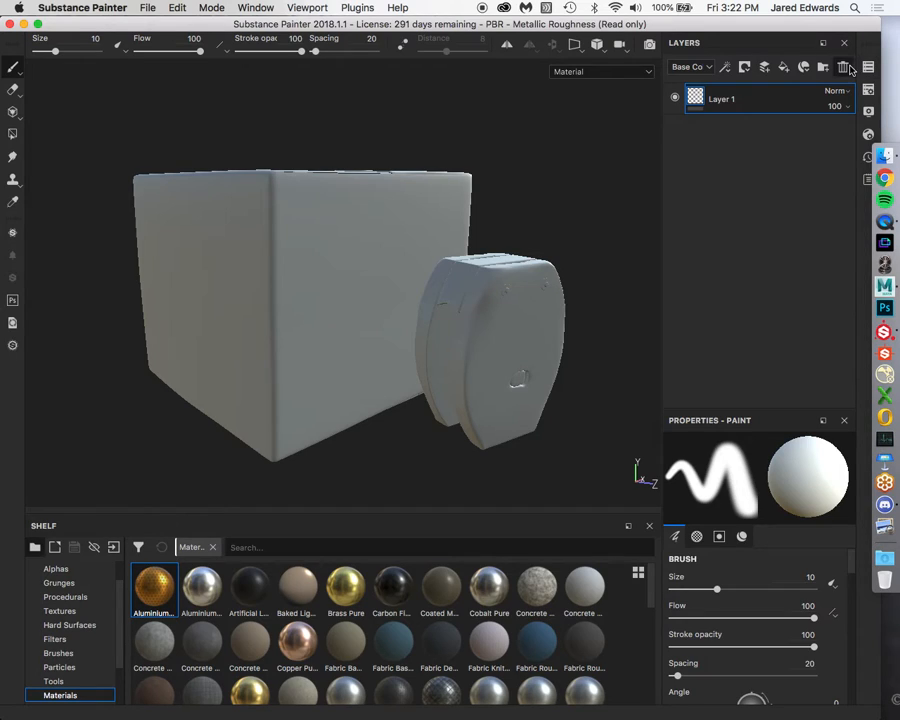
{"action": "left_click", "coordinate": [845, 69]}
{"action": "key", "text": "super+z"}
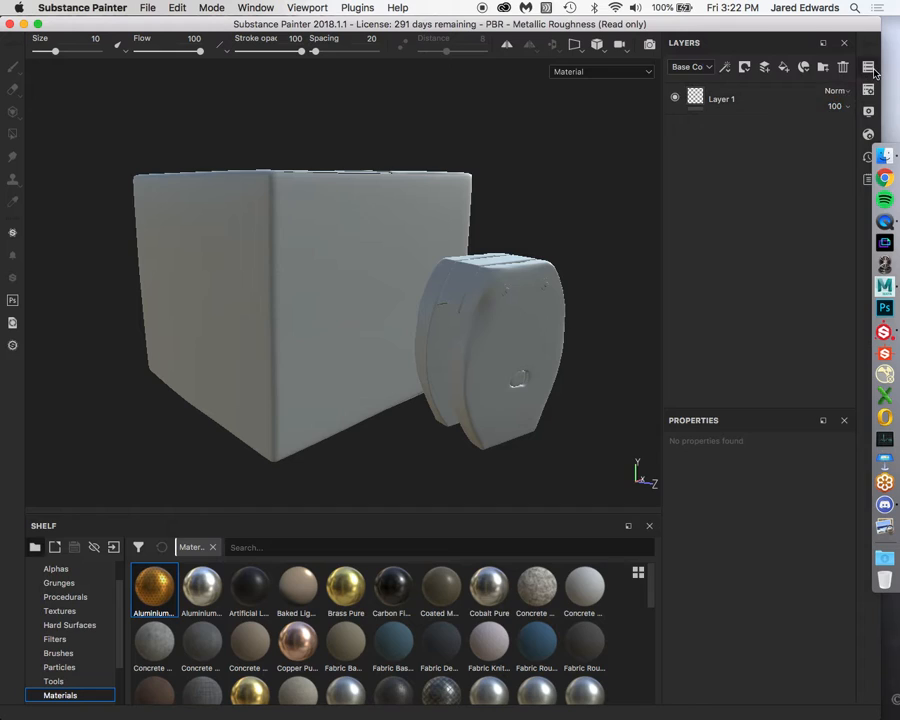
{"action": "left_click", "coordinate": [870, 68]}
{"action": "left_click", "coordinate": [870, 68]}
Hide and show the boxMaterial and woodenPulleyMaterial texture sets one at a time to preview each mesh.
{"action": "middle_click_drag", "start_coordinate": [360, 243], "coordinate": [279, 203], "text": "alt"}
{"action": "right_click_drag", "start_coordinate": [279, 203], "coordinate": [377, 207], "text": "alt"}
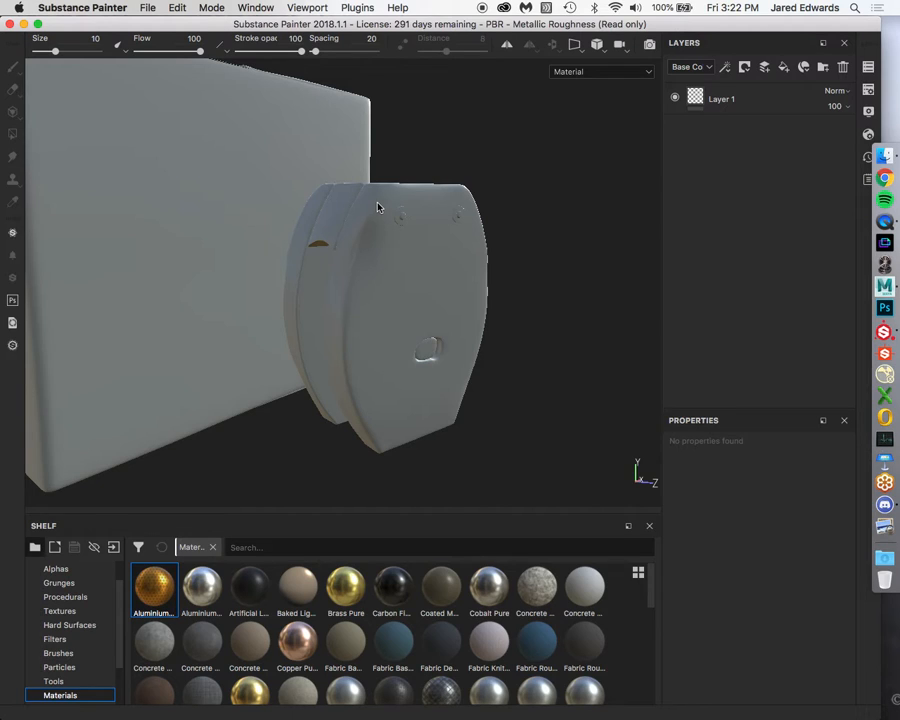
{"action": "left_click", "coordinate": [869, 66]}
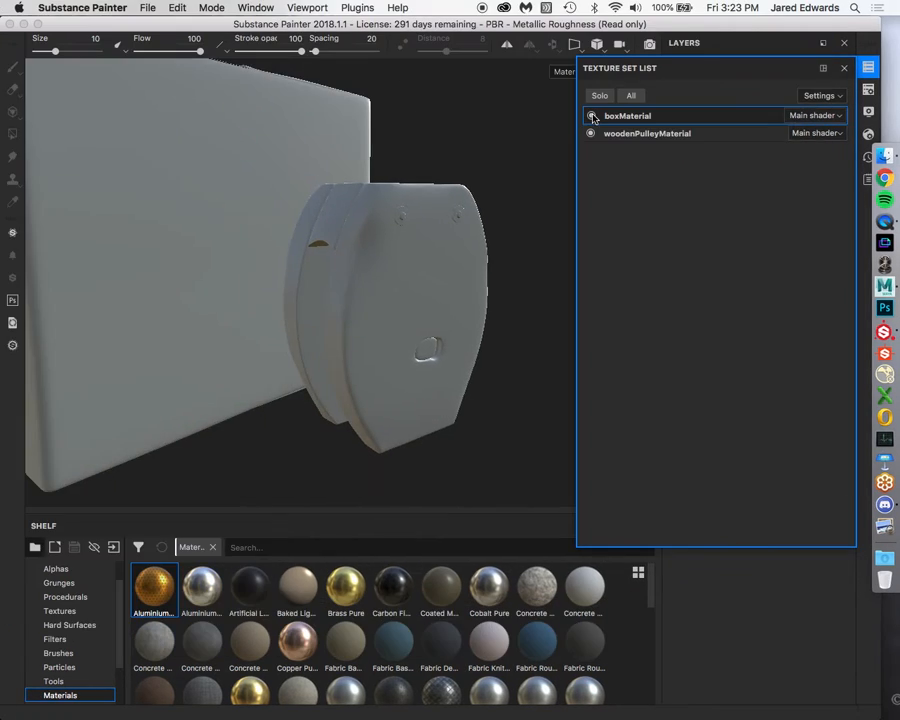
{"action": "left_click", "coordinate": [207, 96]}
{"action": "left_click", "coordinate": [593, 116]}
{"action": "left_click", "coordinate": [591, 133]}
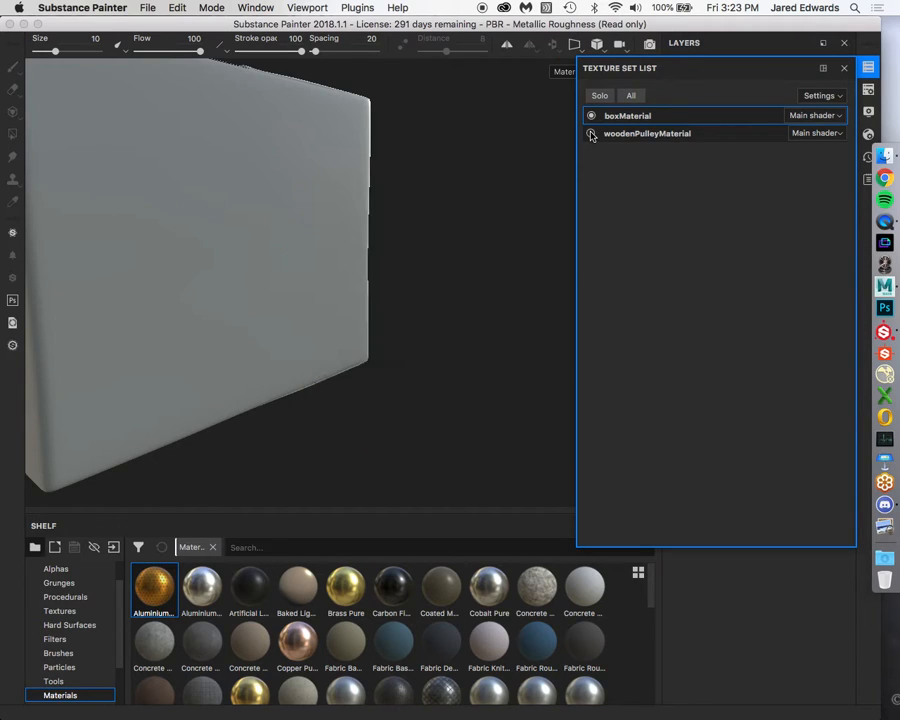
{"action": "left_click", "coordinate": [591, 133]}
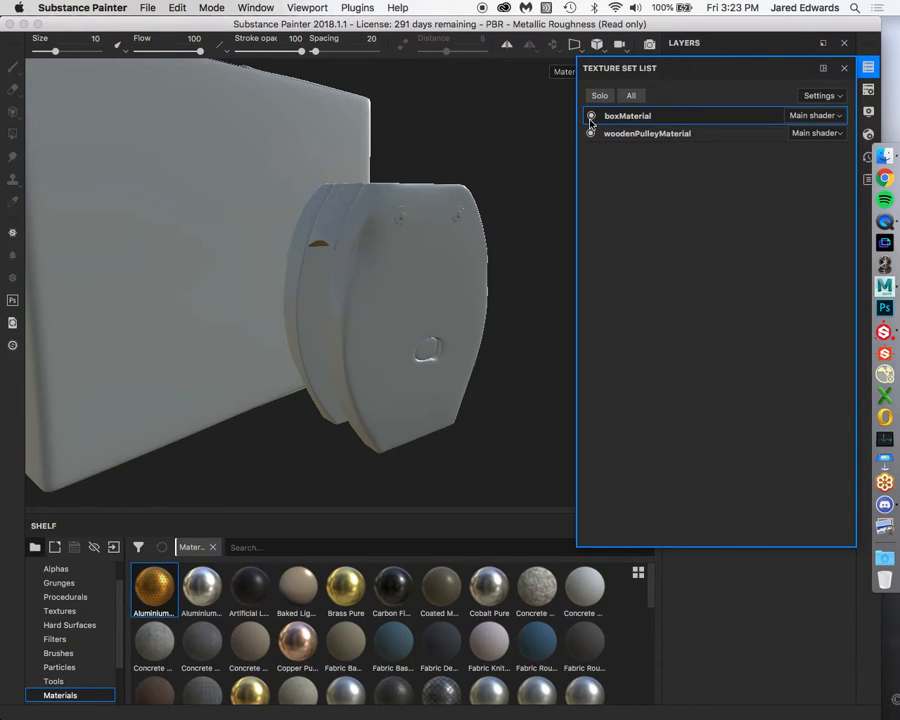
Make woodenPulleyMaterial the active texture set and toggle Solo to view the pulley alone and with the box.
{"action": "left_click", "coordinate": [635, 133]}
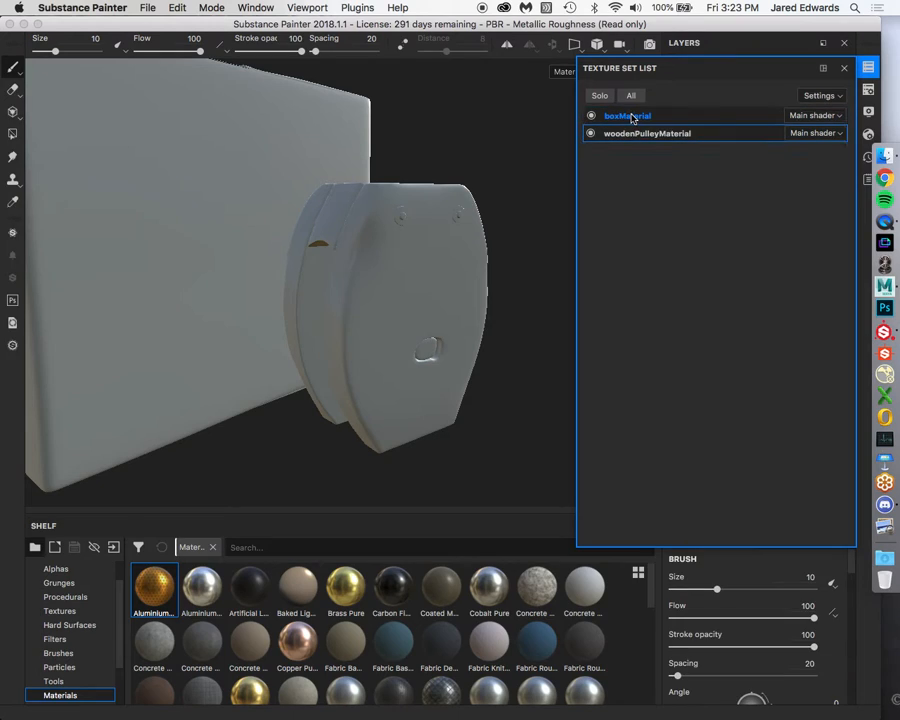
{"action": "left_click", "coordinate": [628, 117]}
{"action": "left_click", "coordinate": [628, 134]}
{"action": "left_click", "coordinate": [600, 96]}
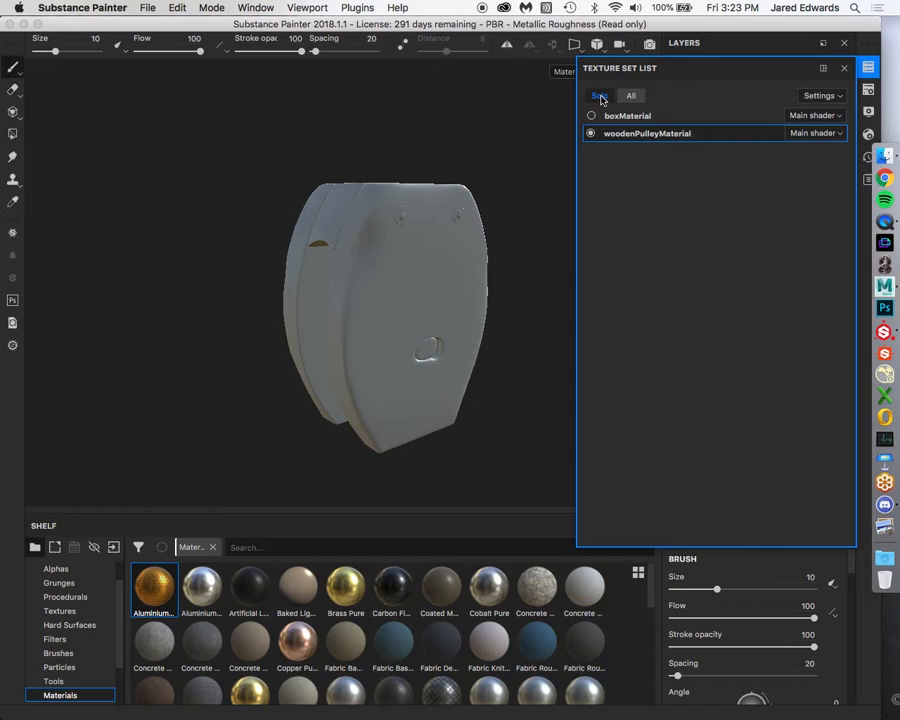
{"action": "left_click", "coordinate": [600, 97]}
{"action": "left_click", "coordinate": [600, 97]}
{"action": "left_click", "coordinate": [600, 97]}
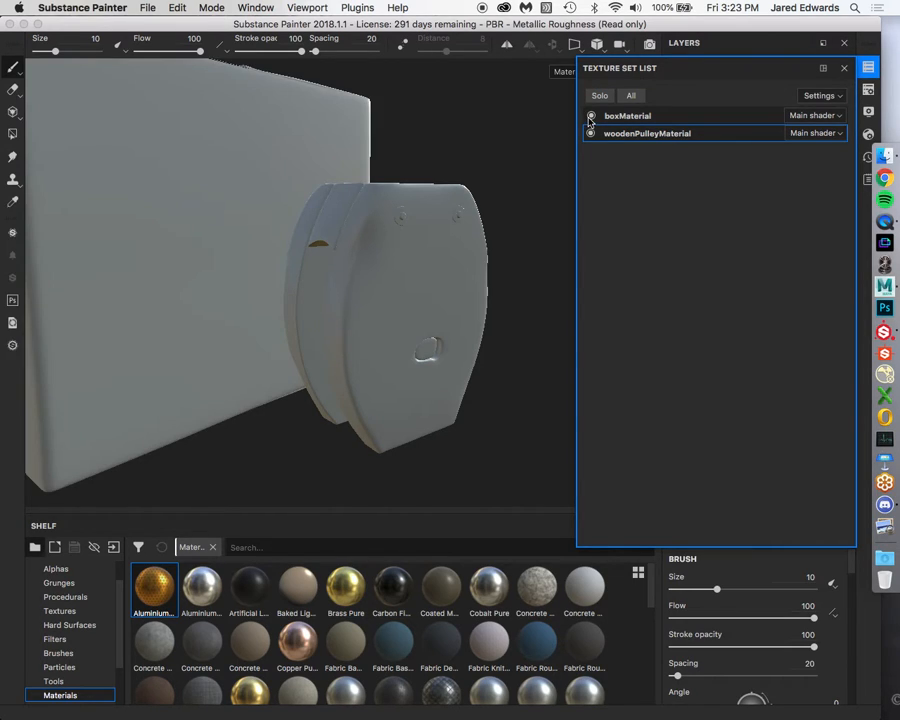
Hide the boxMaterial texture set to inspect the wooden pulley alone, and show the box again.
{"action": "left_click", "coordinate": [591, 116]}
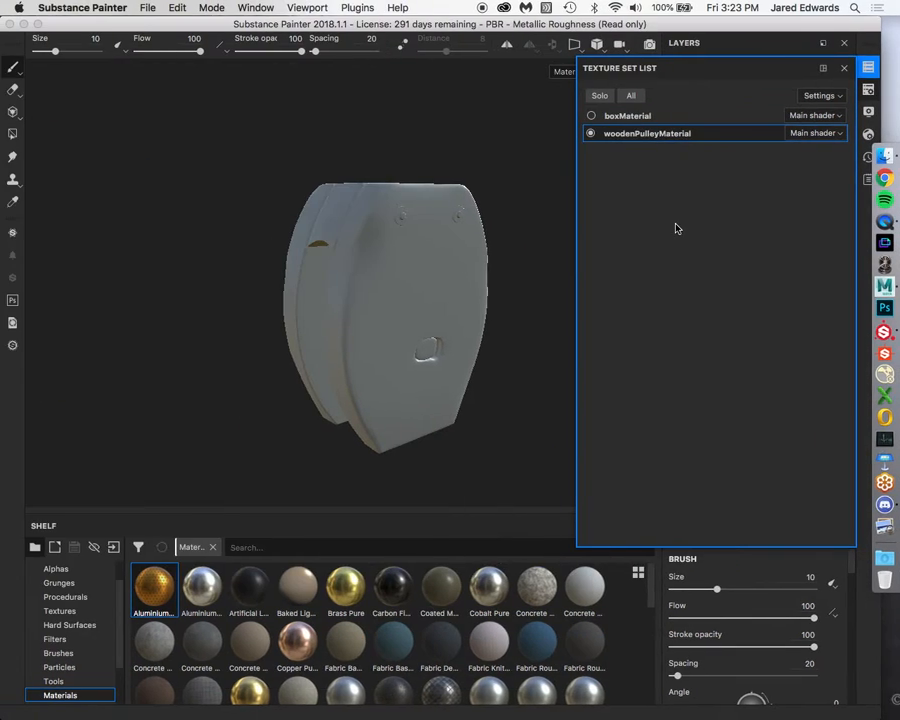
{"action": "left_click", "coordinate": [868, 68]}
{"action": "right_click_drag", "start_coordinate": [474, 249], "coordinate": [473, 246], "text": "alt"}
{"action": "left_click_drag", "start_coordinate": [473, 246], "coordinate": [472, 258], "text": "alt"}
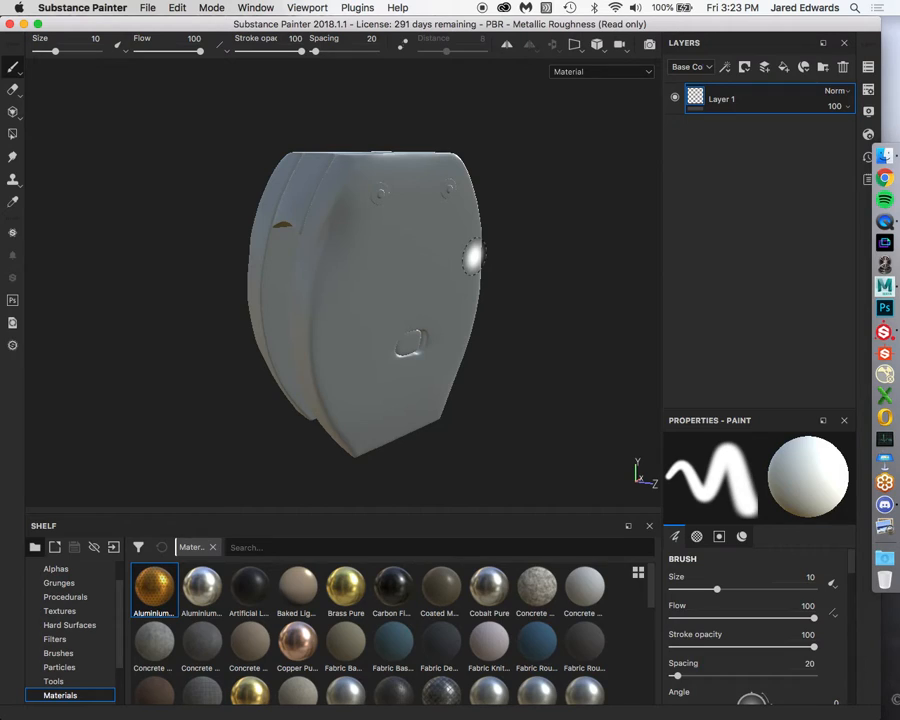
{"action": "left_click", "coordinate": [869, 67]}
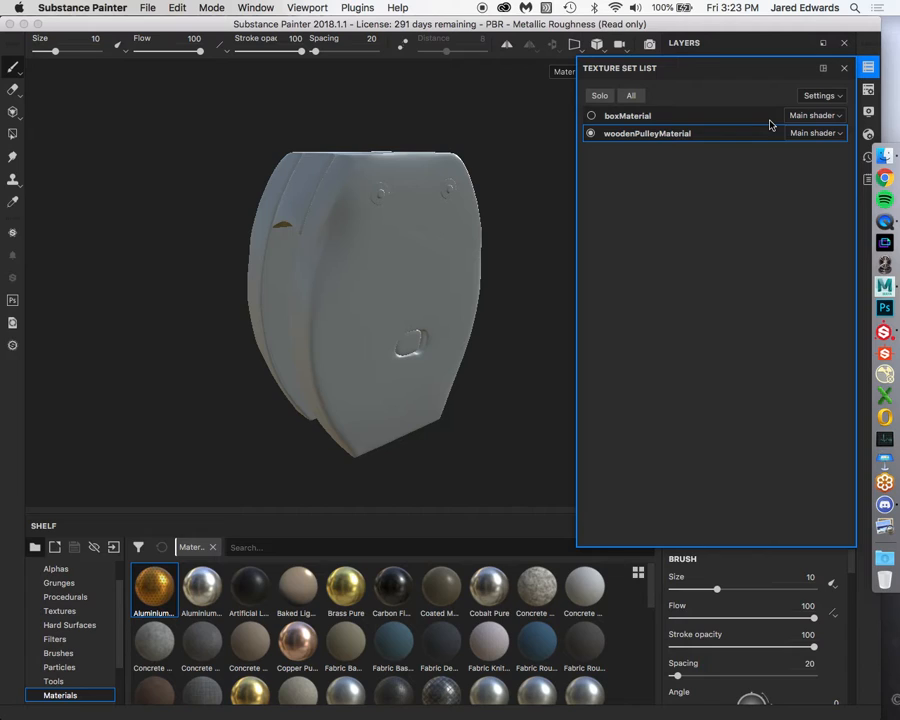
{"action": "left_click", "coordinate": [591, 116]}
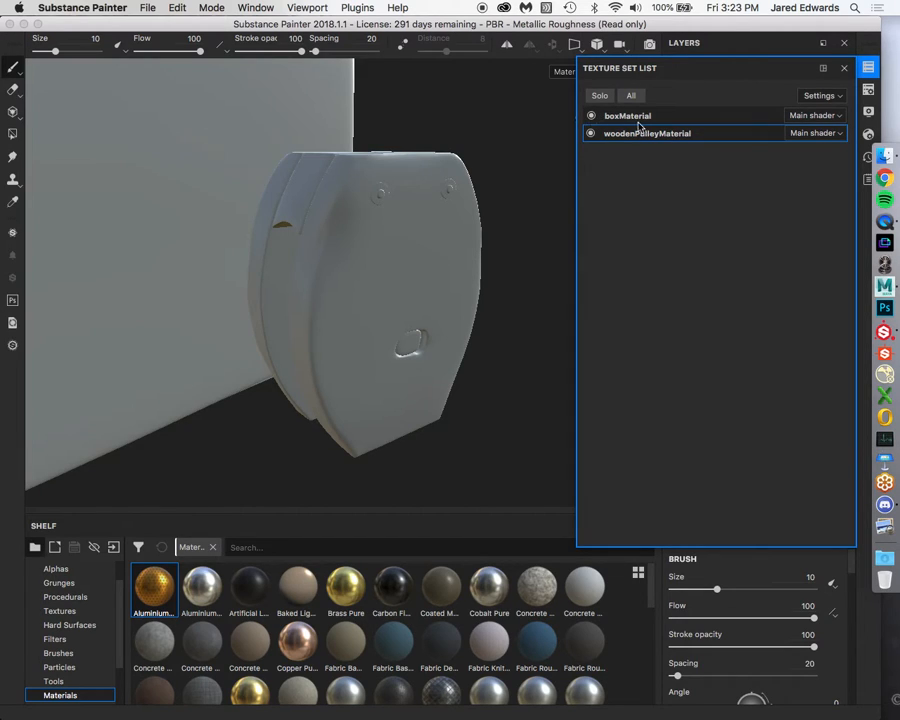
{"action": "left_click", "coordinate": [868, 68]}
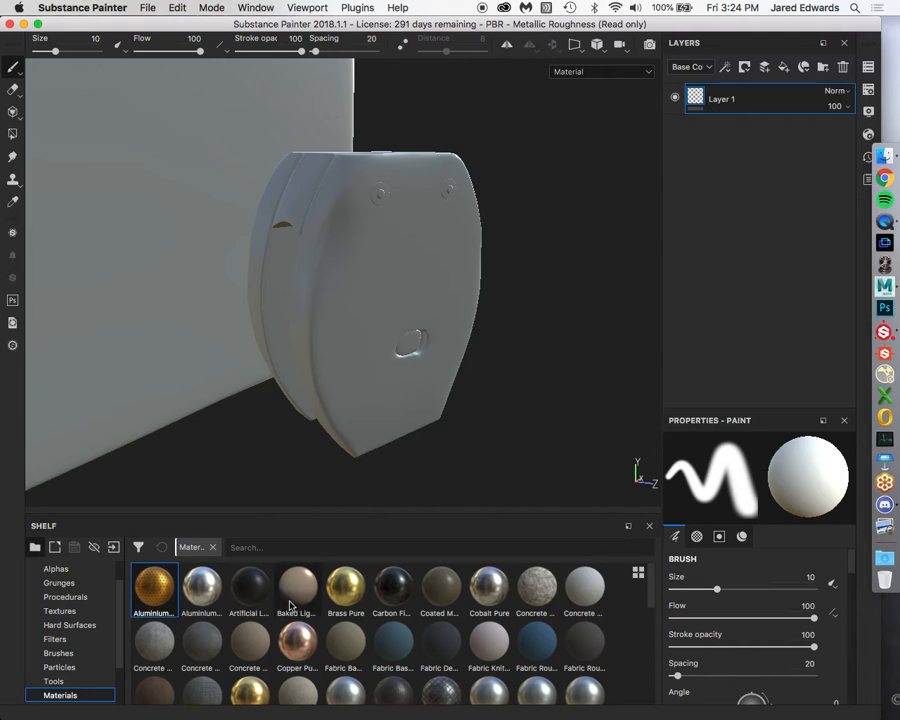
Add the Brass Pure material as a fill layer on the wooden pulley and switch to the boxMaterial texture set.
{"action": "left_click_drag", "start_coordinate": [340, 598], "coordinate": [768, 202]}
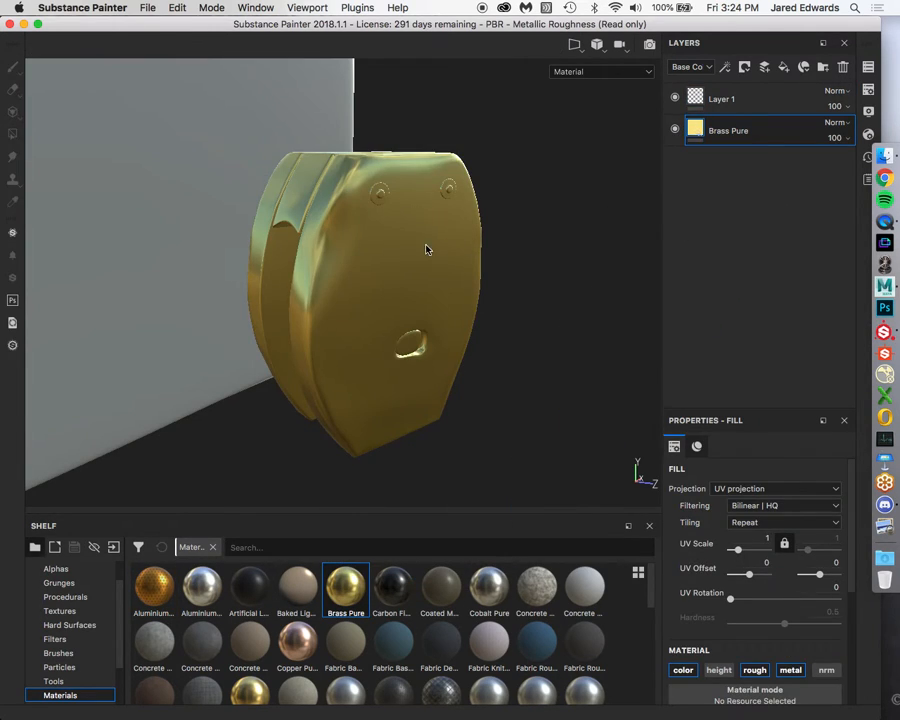
{"action": "left_click", "coordinate": [869, 67]}
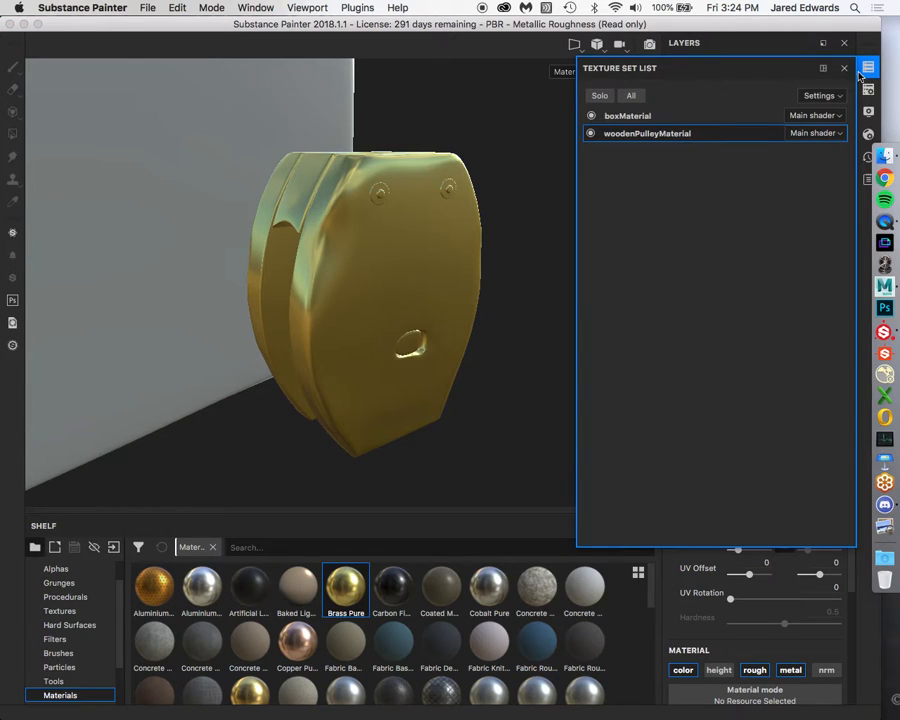
{"action": "left_click", "coordinate": [625, 118]}
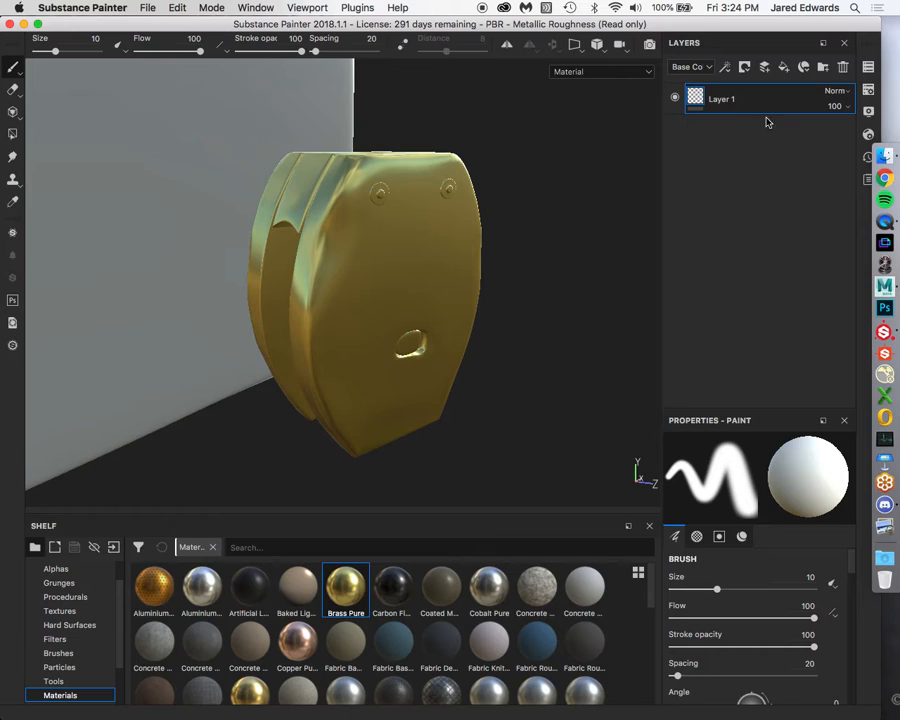
Return to the woodenPulleyMaterial texture set and delete its Brass Pure layer.
{"action": "left_click", "coordinate": [869, 67]}
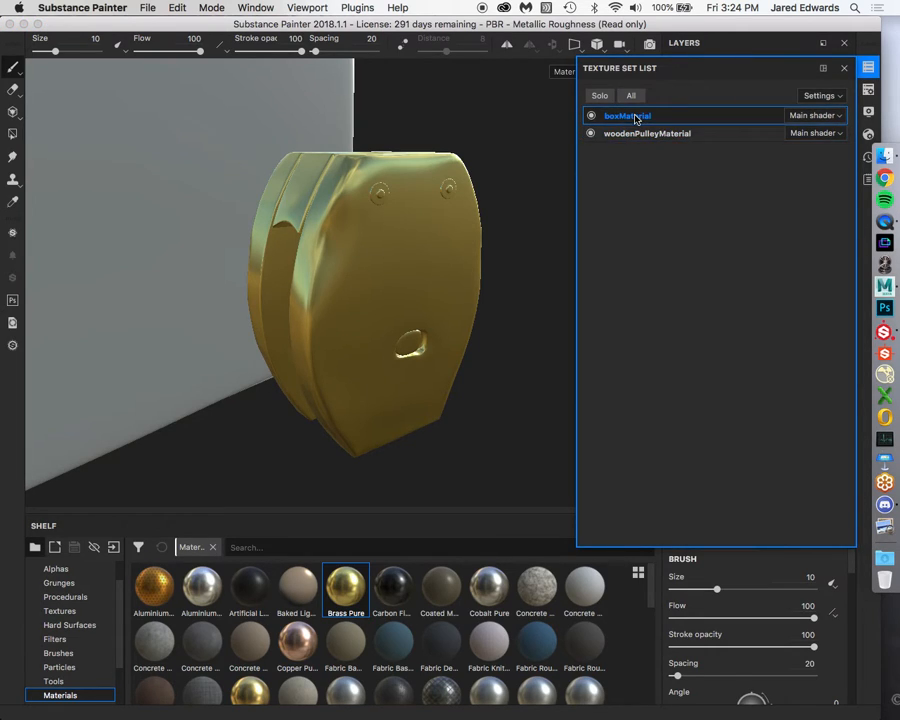
{"action": "left_click", "coordinate": [869, 91]}
{"action": "left_click", "coordinate": [869, 68]}
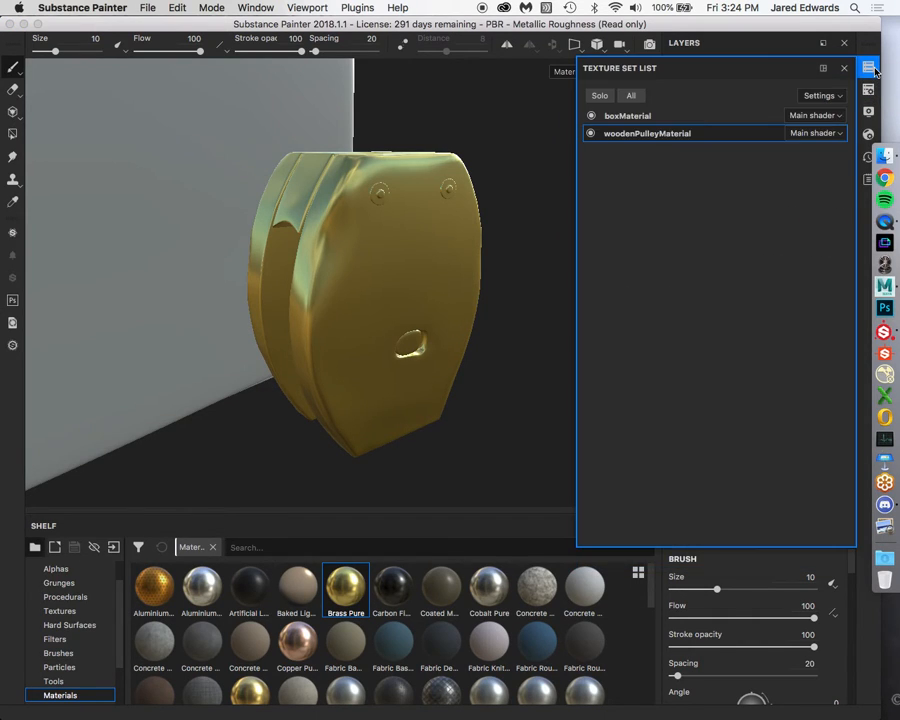
{"action": "left_click", "coordinate": [869, 68]}
{"action": "left_click", "coordinate": [756, 132]}
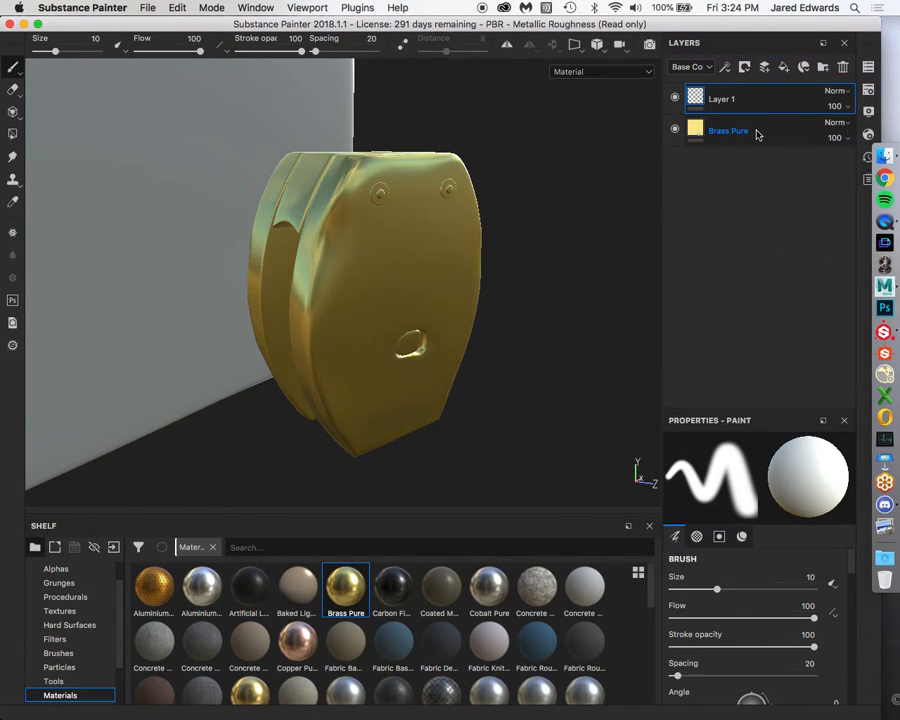
{"action": "left_click", "coordinate": [843, 69]}
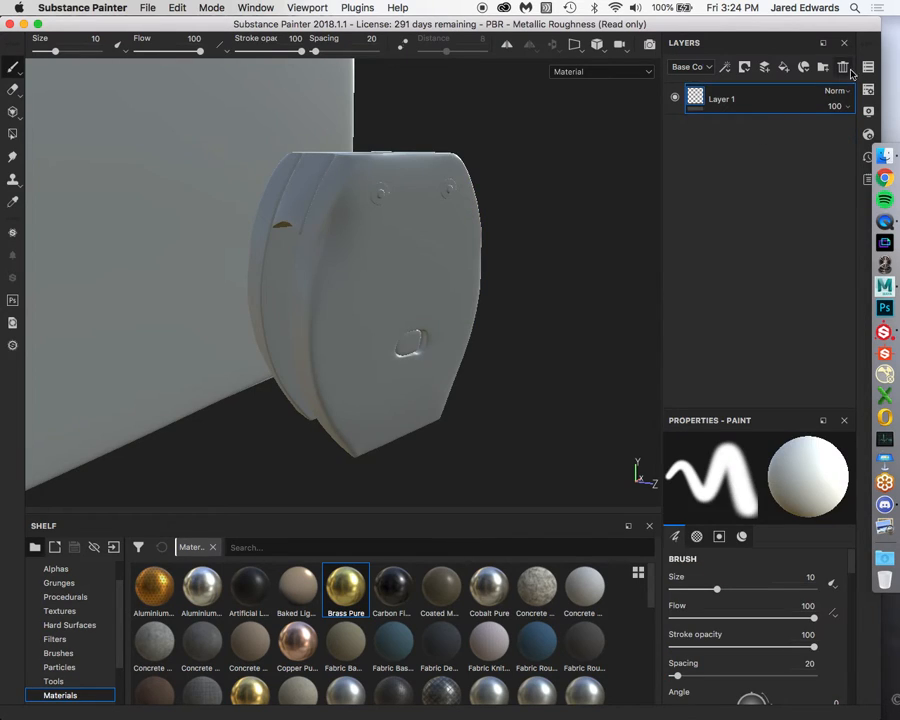
Hide the boxMaterial texture set so only the wooden pulley shows, and close the texture set list.
{"action": "left_click", "coordinate": [868, 68]}
{"action": "left_click", "coordinate": [590, 116]}
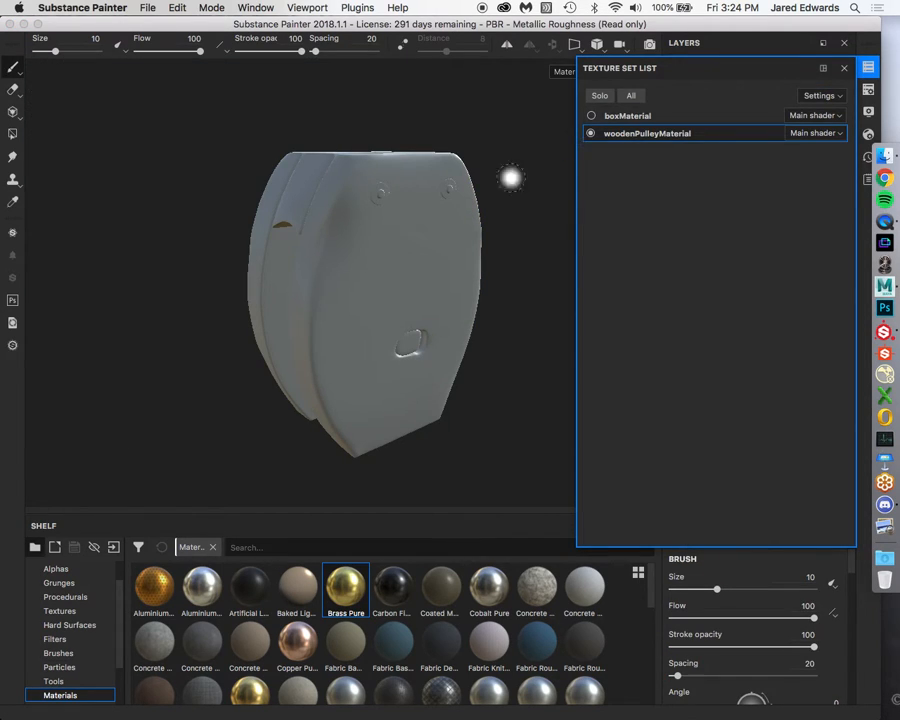
{"action": "left_click", "coordinate": [868, 68]}
Examine the wooden pulley from several angles and close up, including its upper circular details and the hole in its face.
{"action": "left_click_drag", "start_coordinate": [516, 195], "coordinate": [462, 207], "text": "alt"}
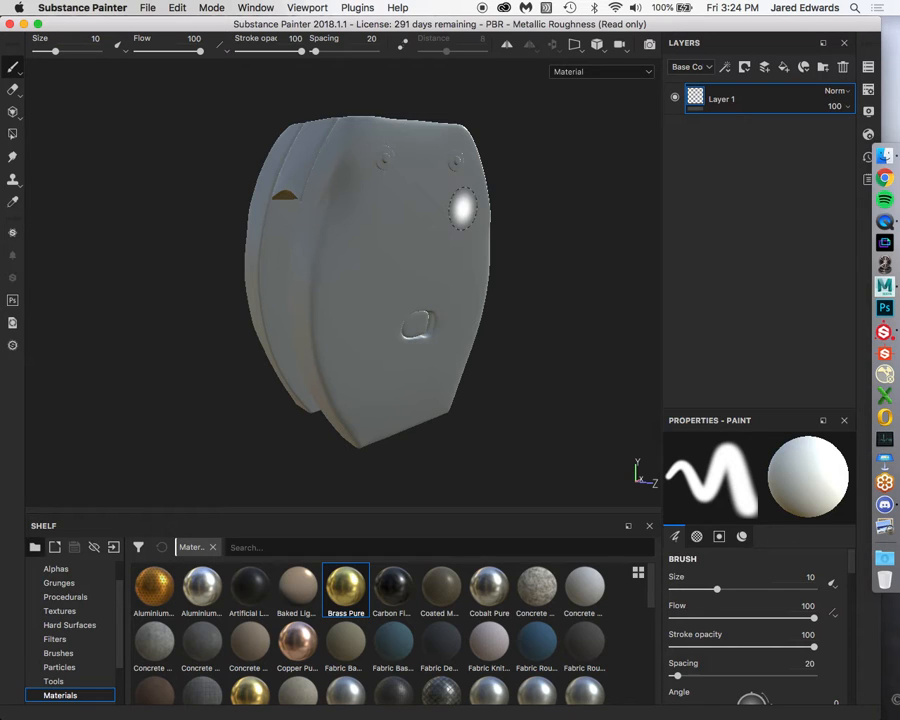
{"action": "mouse_move", "coordinate": [352, 213]}
{"action": "left_mouse_down", "text": "alt"}
{"action": "mouse_move", "coordinate": [454, 213]}
{"action": "mouse_move", "coordinate": [360, 217]}
{"action": "mouse_move", "coordinate": [305, 203]}
{"action": "mouse_move", "coordinate": [317, 203]}
{"action": "left_mouse_up", "text": "alt"}
{"action": "middle_click_drag", "start_coordinate": [400, 145], "coordinate": [382, 189], "text": "alt"}
{"action": "right_click_drag", "start_coordinate": [382, 189], "coordinate": [480, 239], "text": "alt"}
{"action": "middle_click_drag", "start_coordinate": [350, 203], "coordinate": [332, 250], "text": "alt"}
{"action": "right_click_drag", "start_coordinate": [332, 250], "coordinate": [454, 322], "text": "alt"}
{"action": "middle_click_drag", "start_coordinate": [485, 415], "coordinate": [488, 211], "text": "alt"}
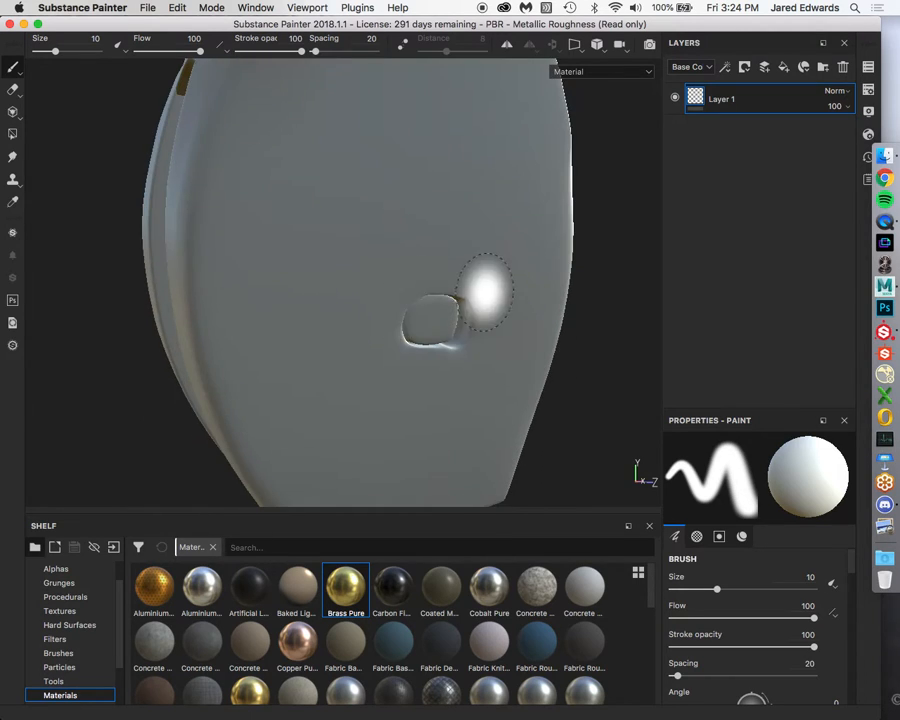
{"action": "right_click_drag", "start_coordinate": [485, 290], "coordinate": [291, 275], "text": "alt"}
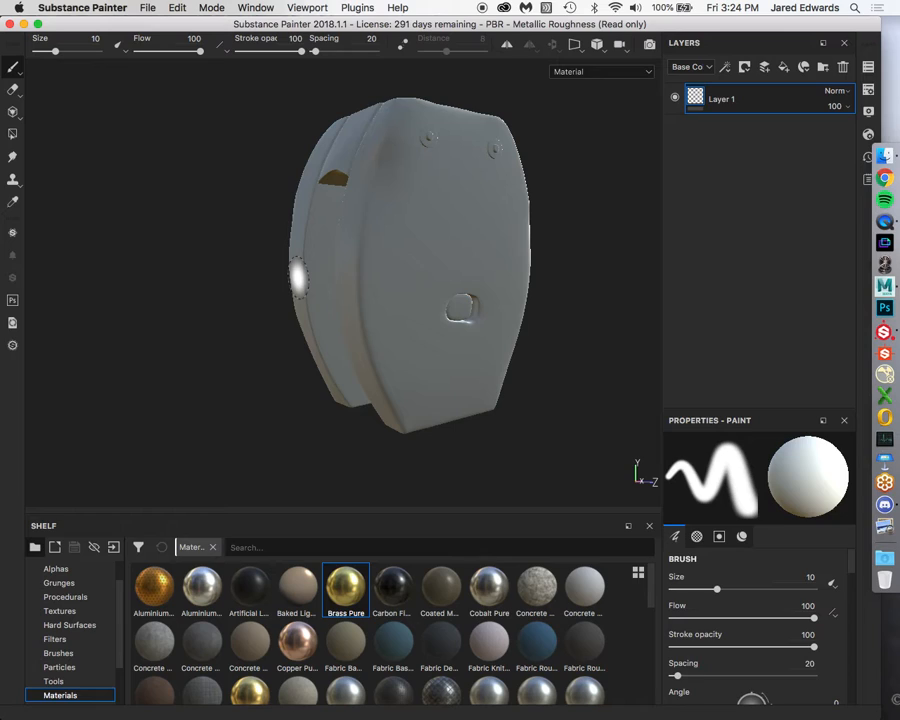
{"action": "mouse_move", "coordinate": [298, 277]}
{"action": "left_mouse_down", "text": "alt"}
{"action": "mouse_move", "coordinate": [321, 255]}
{"action": "mouse_move", "coordinate": [319, 229]}
{"action": "mouse_move", "coordinate": [311, 233]}
{"action": "mouse_move", "coordinate": [319, 223]}
{"action": "left_mouse_up", "text": "alt"}
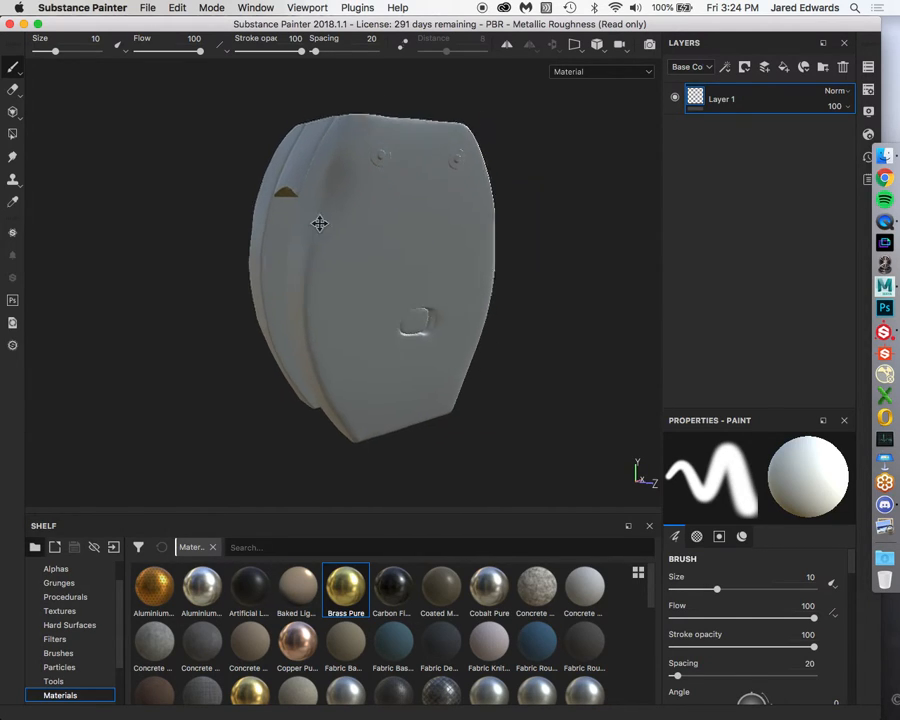
{"action": "middle_click_drag", "start_coordinate": [319, 223], "coordinate": [306, 232], "text": "alt"}
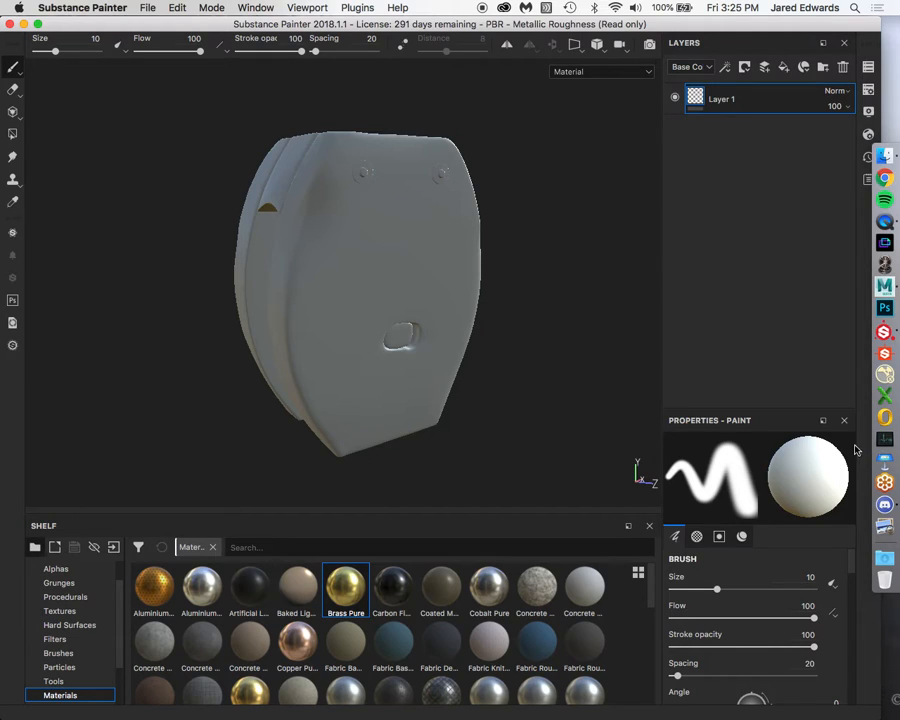
Open mesh map baking for woodenPulleyMaterial and exclude the Normal, ID and Thickness maps.
{"action": "double_click", "coordinate": [725, 29]}
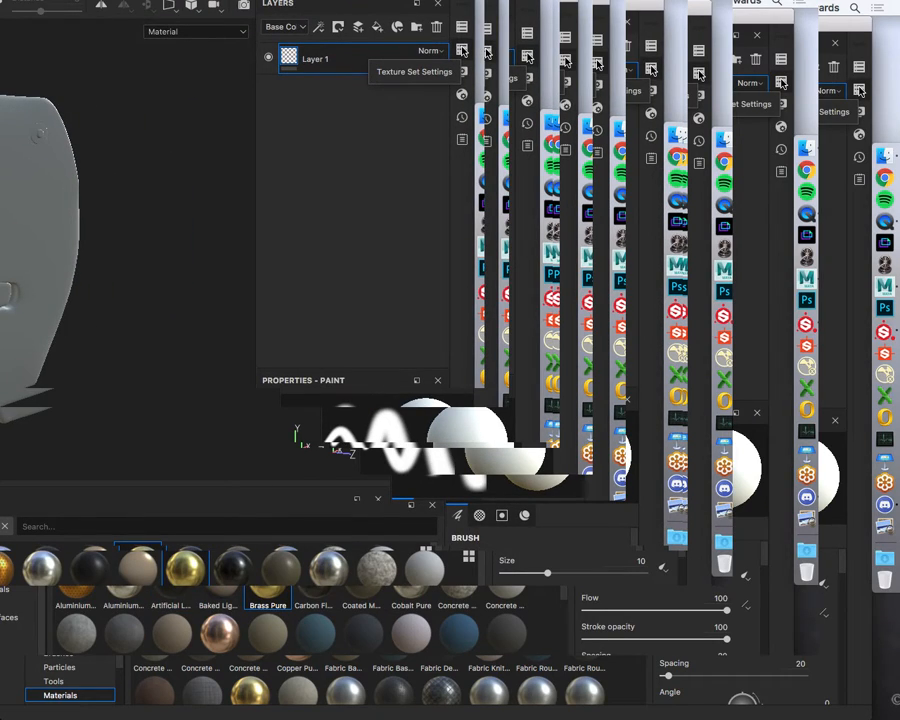
{"action": "left_click", "coordinate": [462, 50]}
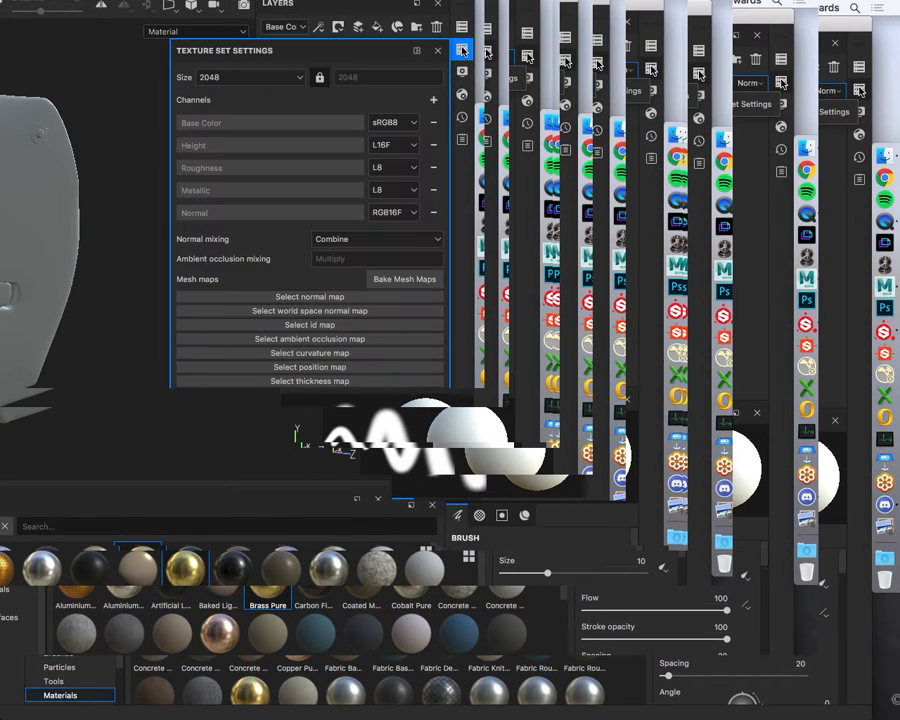
{"action": "left_click", "coordinate": [408, 283]}
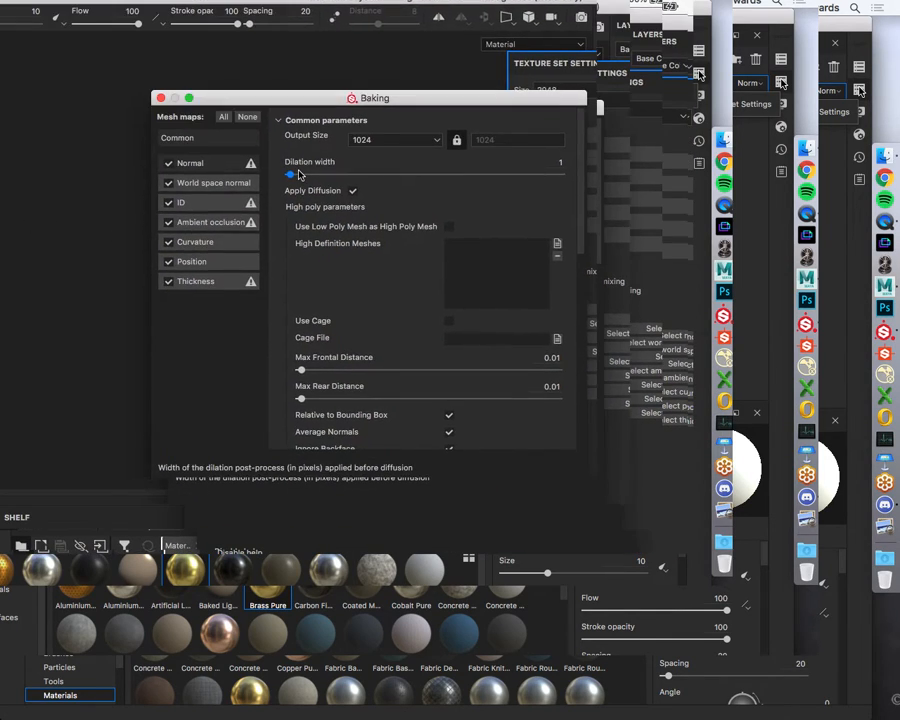
{"action": "left_click", "coordinate": [160, 159]}
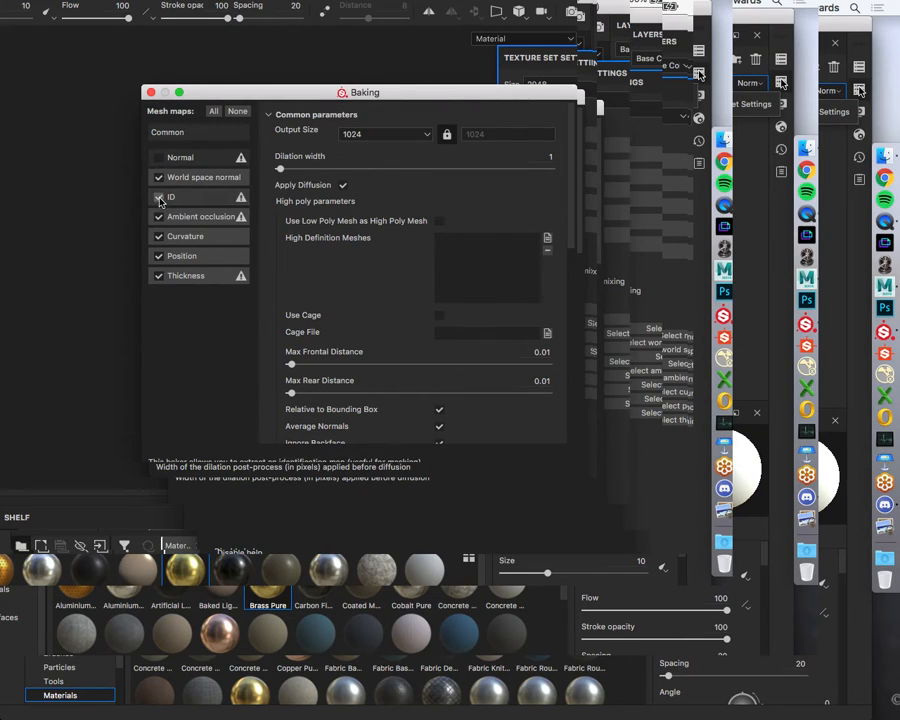
{"action": "left_click", "coordinate": [160, 199]}
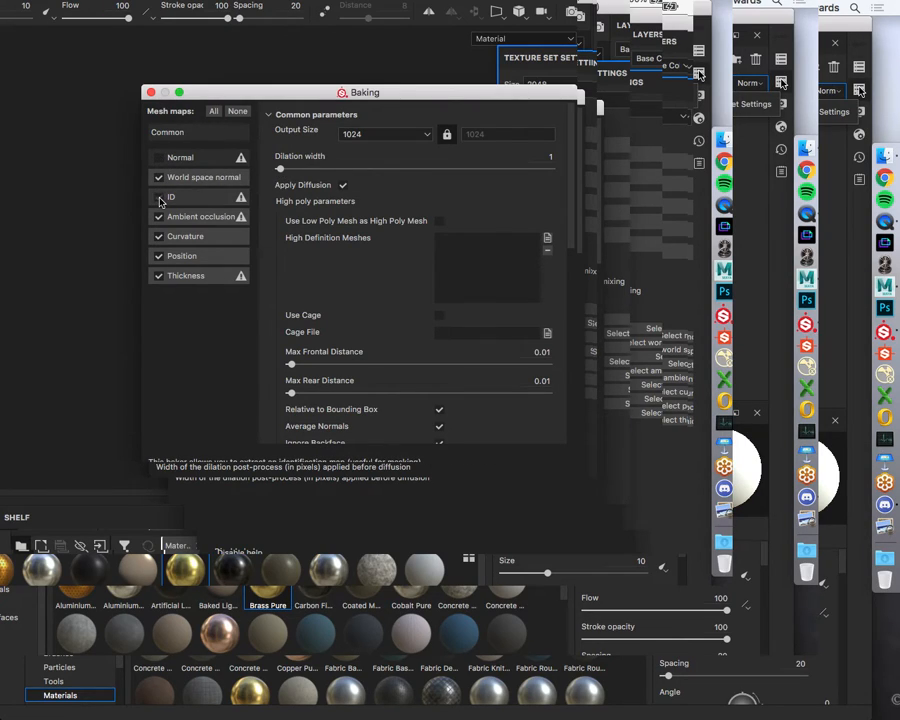
{"action": "left_click", "coordinate": [158, 275]}
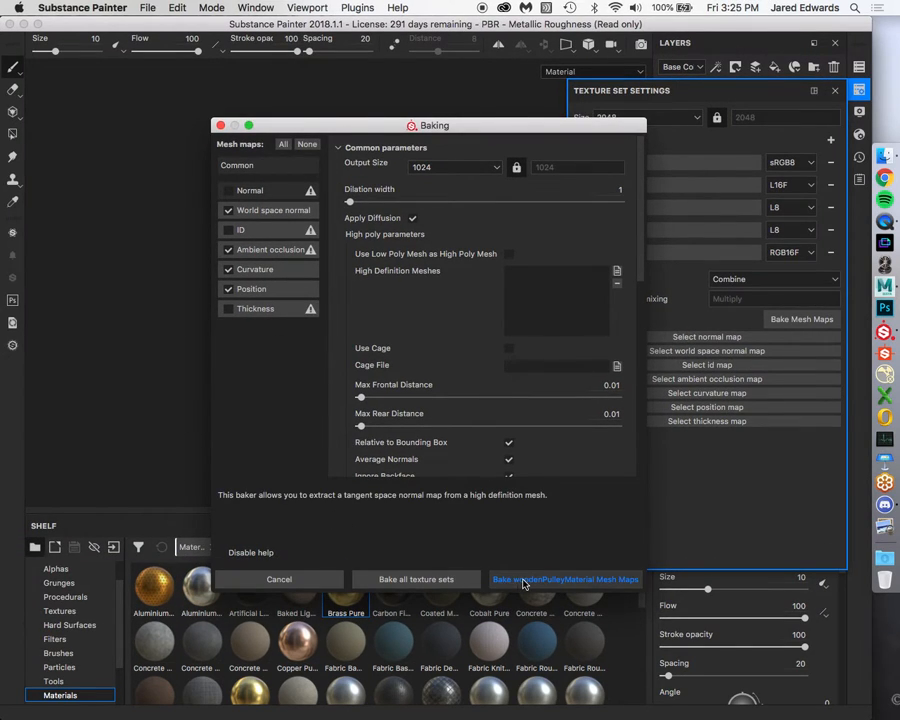
Bake the woodenPulleyMaterial mesh maps, dismiss the reopened baking settings without baking again, and close the texture set settings.
{"action": "left_click", "coordinate": [523, 580]}
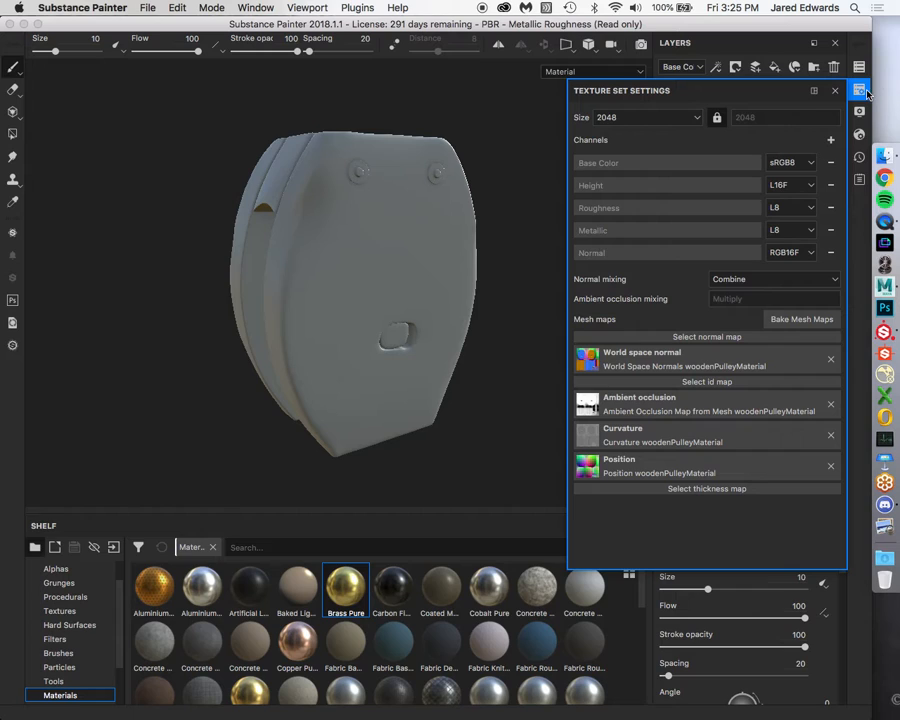
{"action": "left_click", "coordinate": [803, 320]}
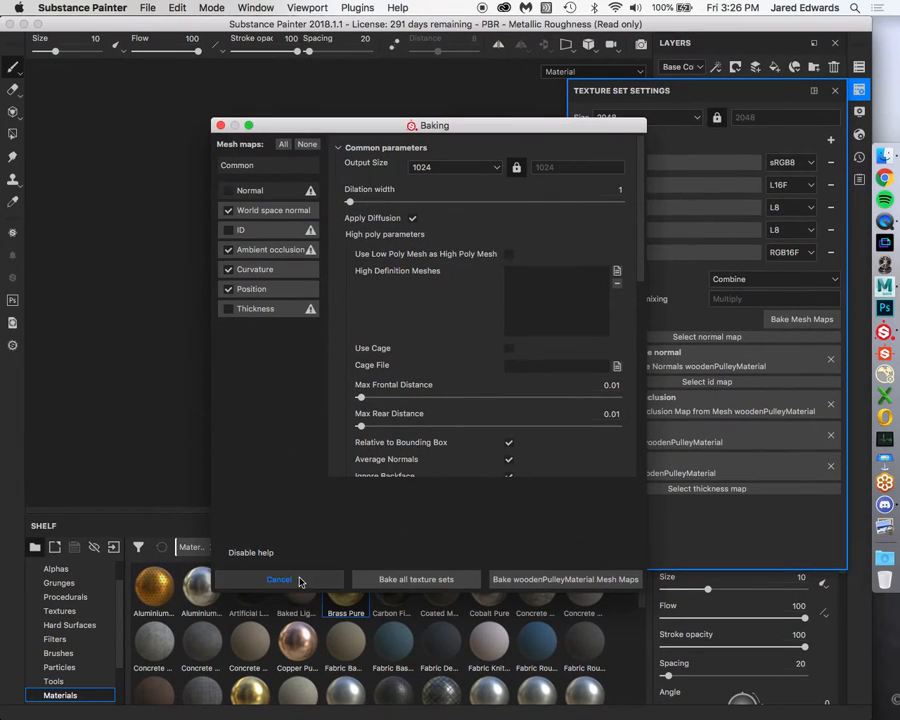
{"action": "left_click", "coordinate": [272, 554]}
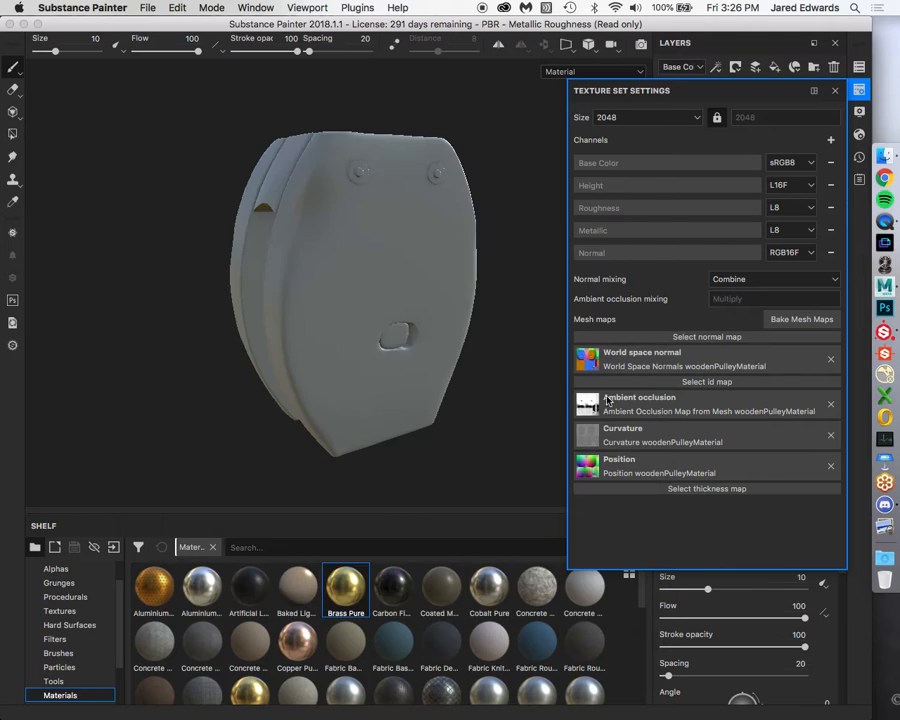
{"action": "left_click", "coordinate": [858, 88]}
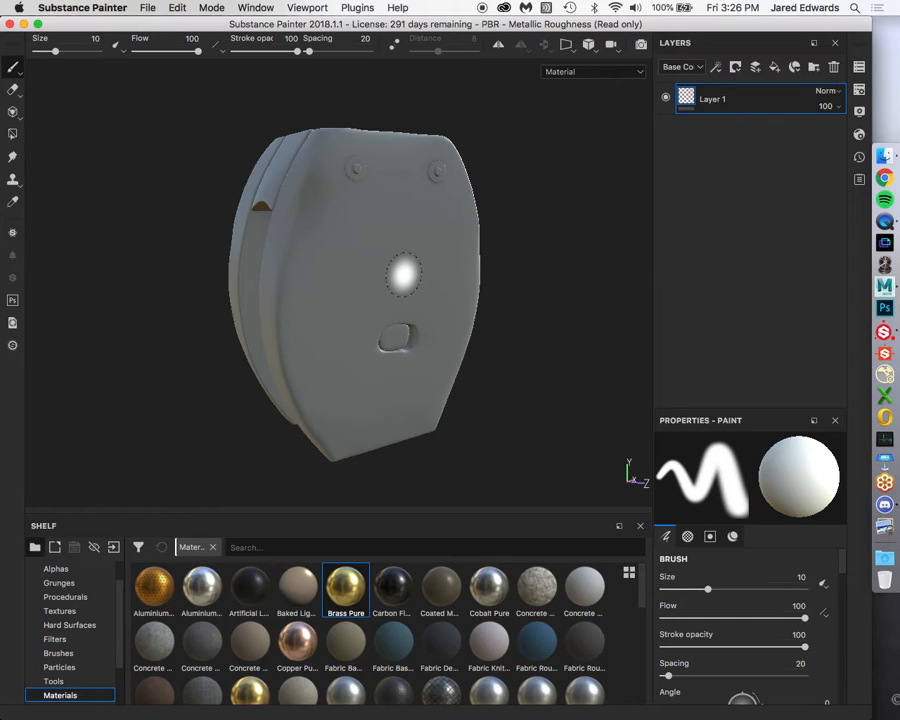
{"action": "left_click_drag", "start_coordinate": [404, 274], "coordinate": [403, 272], "text": "alt"}
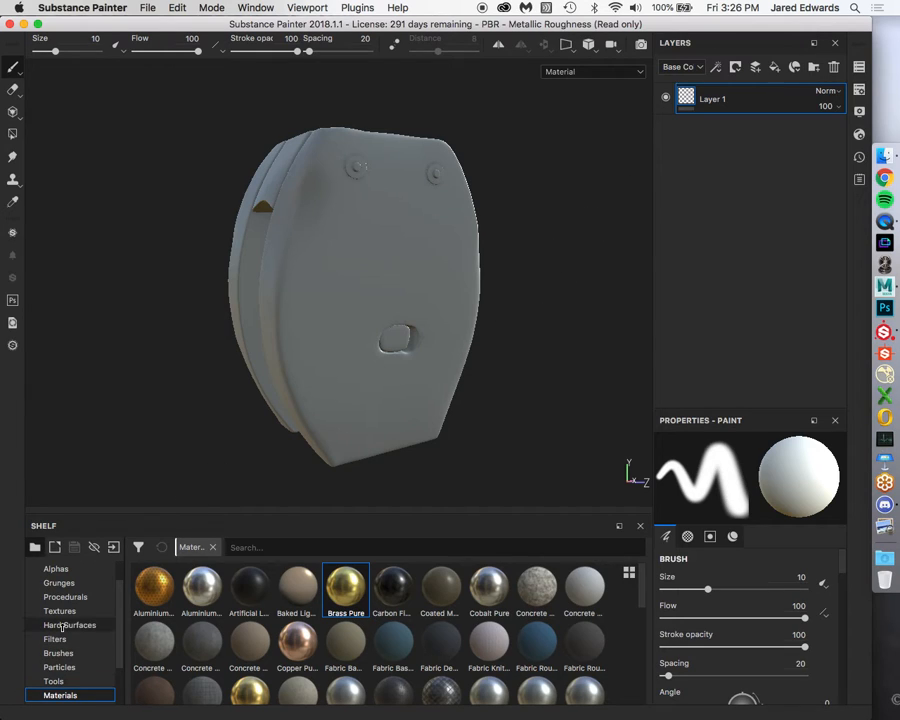
Look through the smart materials, return to the standard materials, and search them for "wood".
{"action": "scroll", "coordinate": [75, 645], "scroll_direction": "down", "scroll_amount": 4}
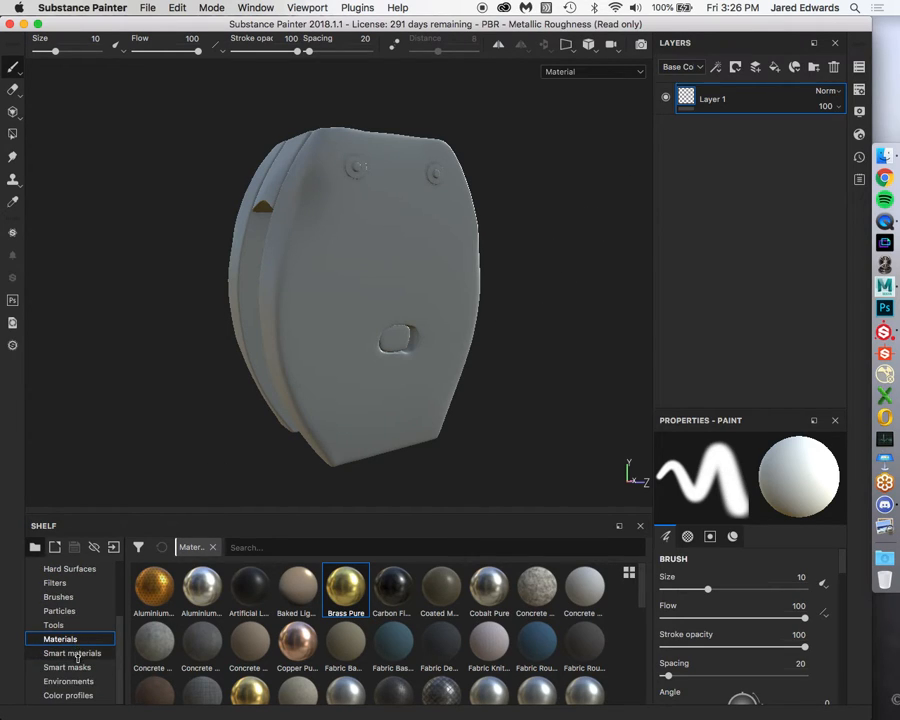
{"action": "left_click", "coordinate": [73, 651]}
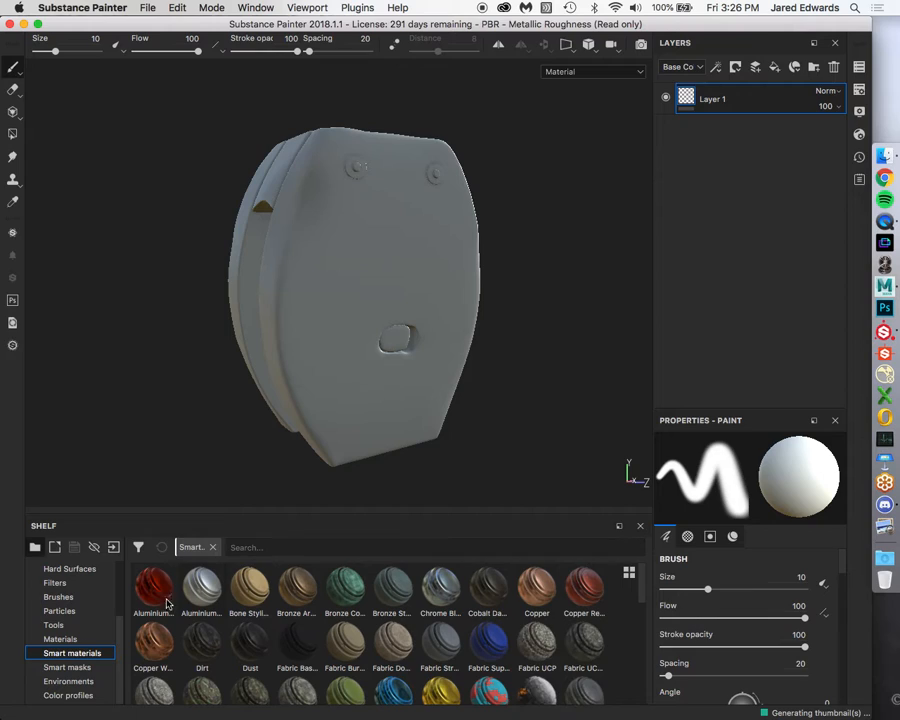
{"action": "left_click", "coordinate": [73, 641]}
{"action": "left_click", "coordinate": [297, 545]}
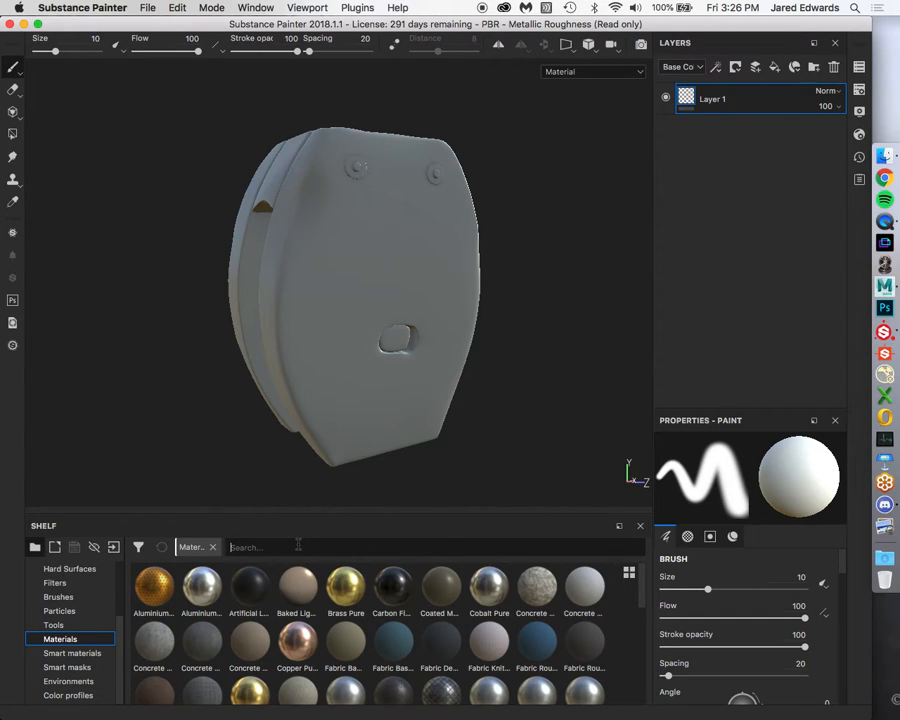
{"action": "type", "text": "wood"}
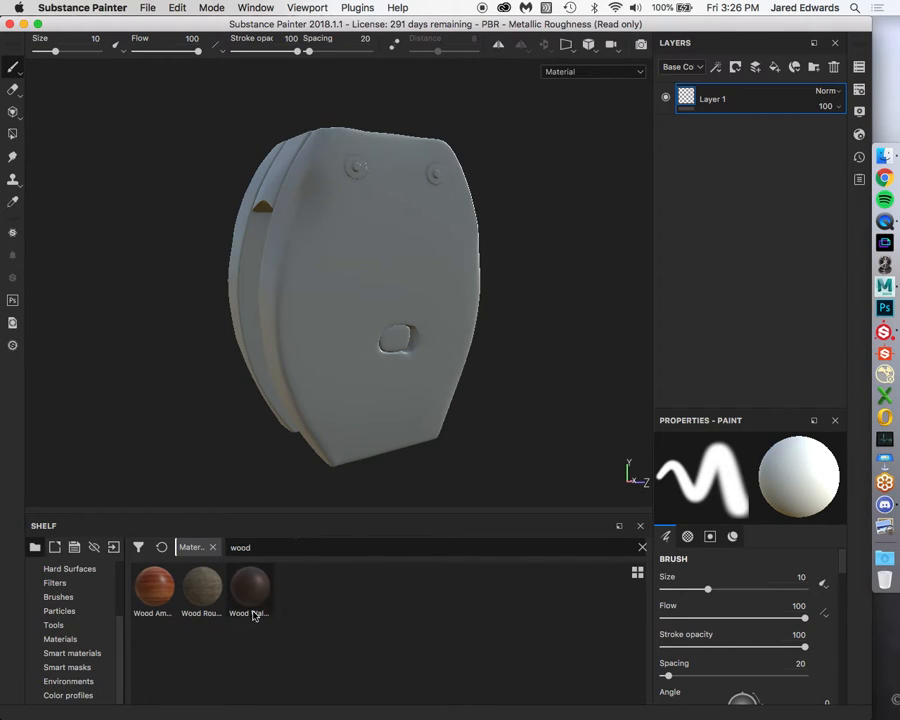
Add the Wood Rough material as a layer below Layer 1 and delete the empty Layer 1.
{"action": "mouse_move", "coordinate": [202, 604]}
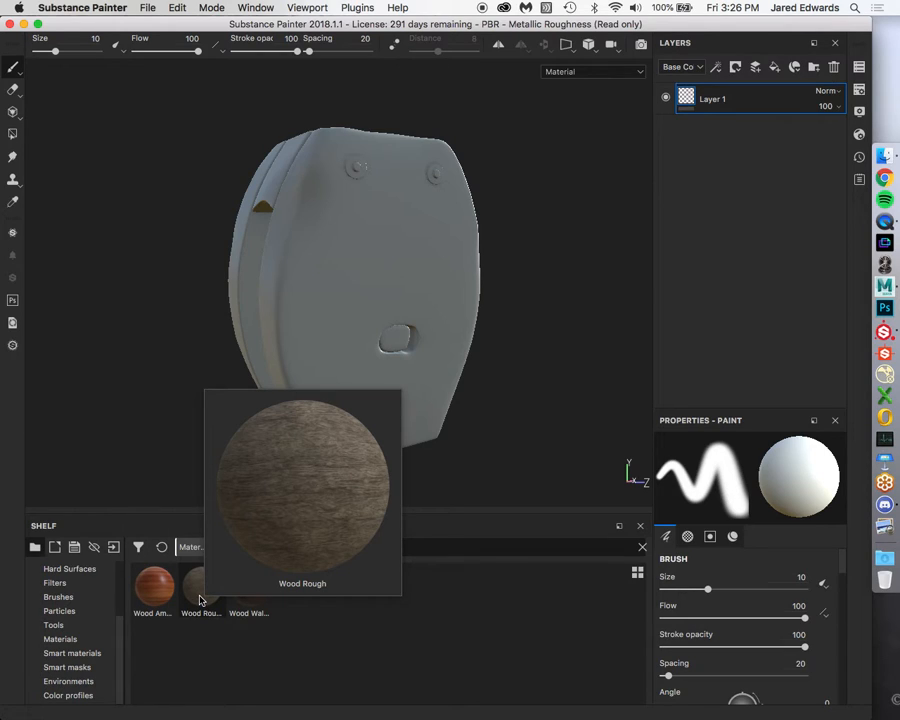
{"action": "mouse_move", "coordinate": [200, 600]}
{"action": "left_mouse_down"}
{"action": "mouse_move", "coordinate": [712, 188]}
{"action": "mouse_move", "coordinate": [760, 128]}
{"action": "mouse_move", "coordinate": [741, 133]}
{"action": "left_mouse_up"}
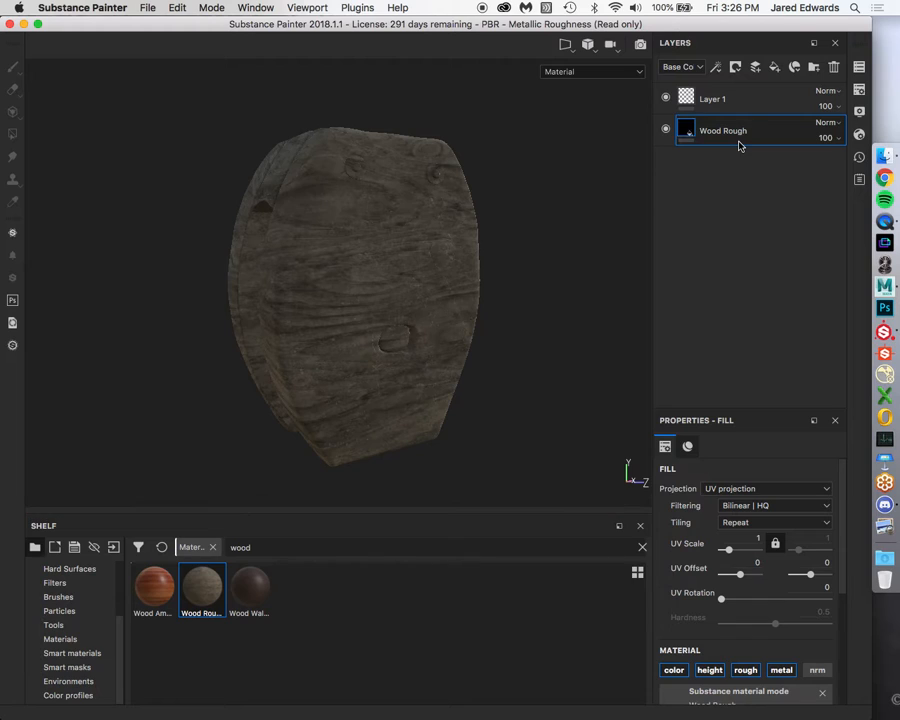
{"action": "mouse_move", "coordinate": [348, 216]}
{"action": "left_mouse_down", "text": "alt"}
{"action": "mouse_move", "coordinate": [348, 234]}
{"action": "mouse_move", "coordinate": [345, 215]}
{"action": "left_mouse_up", "text": "alt"}
{"action": "left_click", "coordinate": [686, 97]}
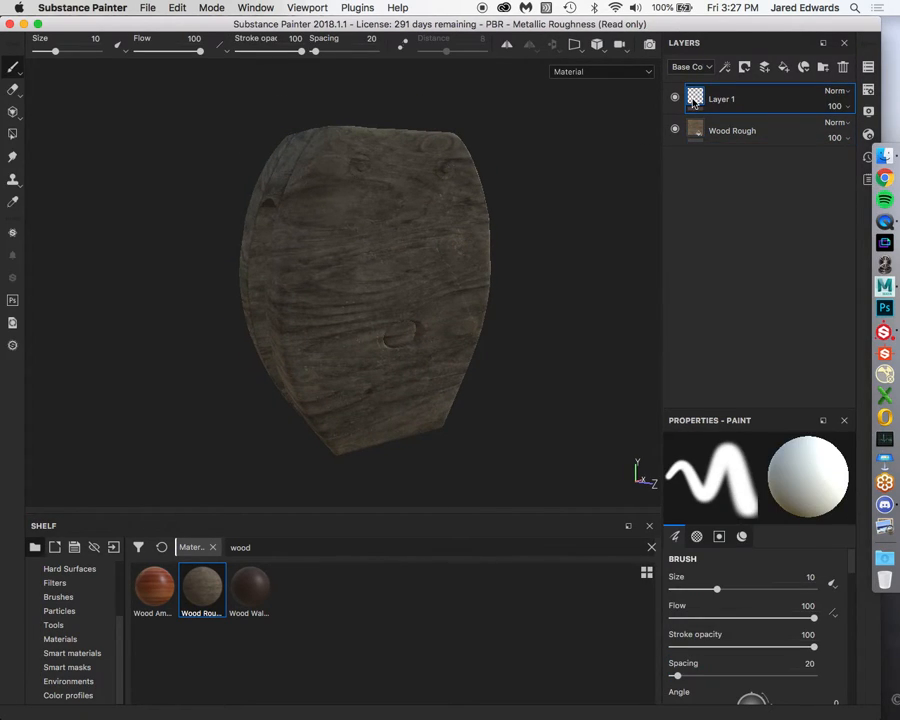
{"action": "mouse_move", "coordinate": [694, 103]}
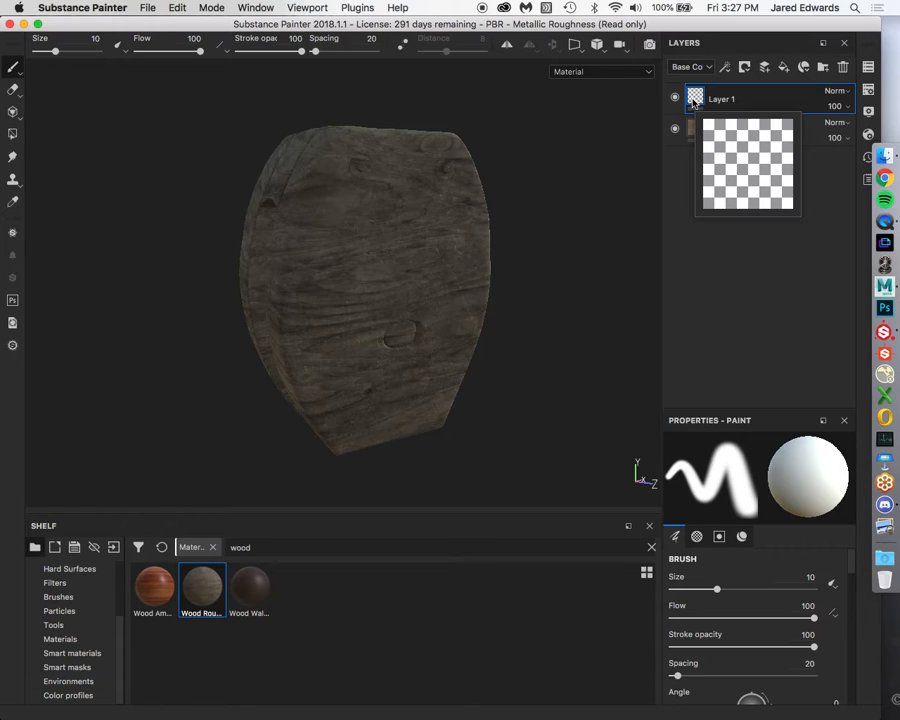
{"action": "key", "text": "Delete"}
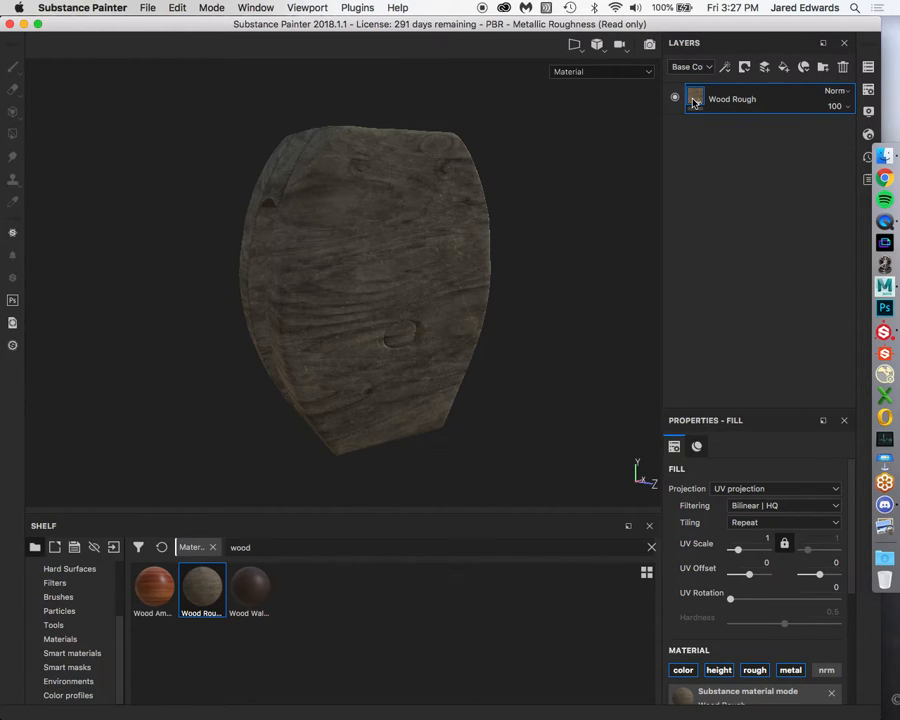
Examine the wood grain and its seams on the pulley's sides and inner slot, and in the 2D UV layout.
{"action": "left_click_drag", "start_coordinate": [492, 180], "coordinate": [400, 223], "text": "alt"}
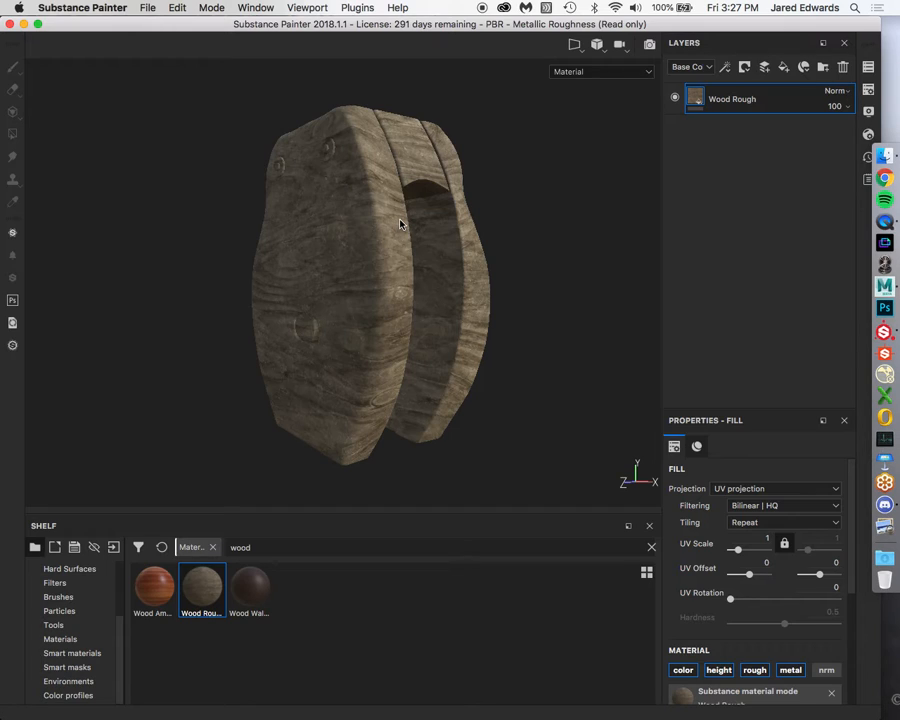
{"action": "left_click_drag", "start_coordinate": [400, 223], "coordinate": [284, 244], "text": "alt"}
{"action": "right_click_drag", "start_coordinate": [284, 244], "coordinate": [292, 228], "text": "alt"}
{"action": "mouse_move", "coordinate": [292, 228]}
{"action": "left_mouse_down", "text": "alt"}
{"action": "mouse_move", "coordinate": [311, 243]}
{"action": "mouse_move", "coordinate": [271, 245]}
{"action": "mouse_move", "coordinate": [301, 247]}
{"action": "left_mouse_up", "text": "alt"}
{"action": "right_click_drag", "start_coordinate": [301, 247], "coordinate": [432, 312], "text": "alt"}
{"action": "left_click_drag", "start_coordinate": [432, 312], "coordinate": [385, 284], "text": "alt"}
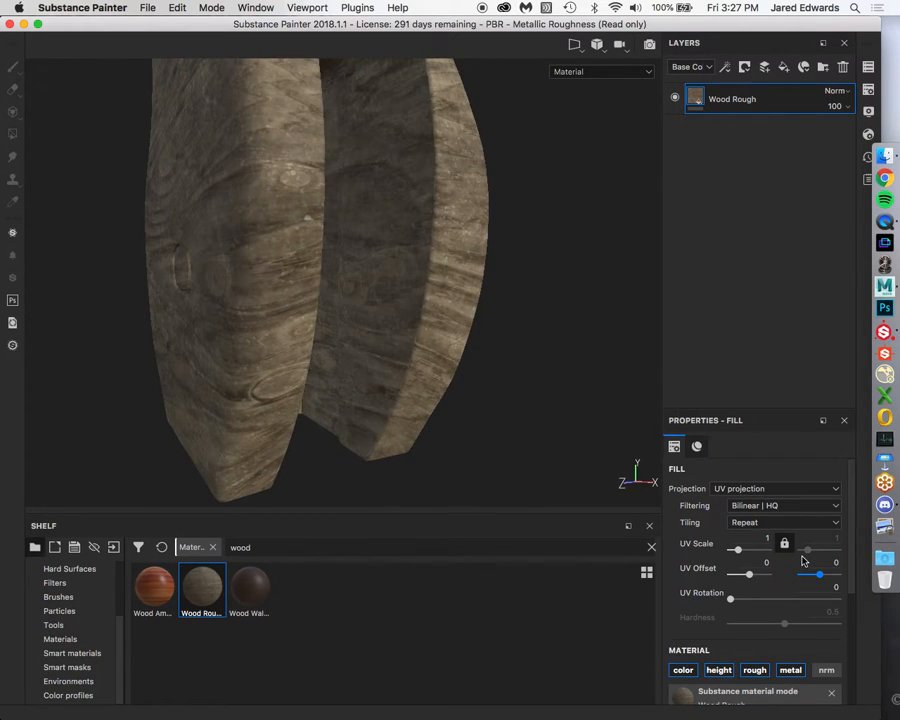
{"action": "left_click_drag", "start_coordinate": [492, 297], "coordinate": [268, 377], "text": "alt"}
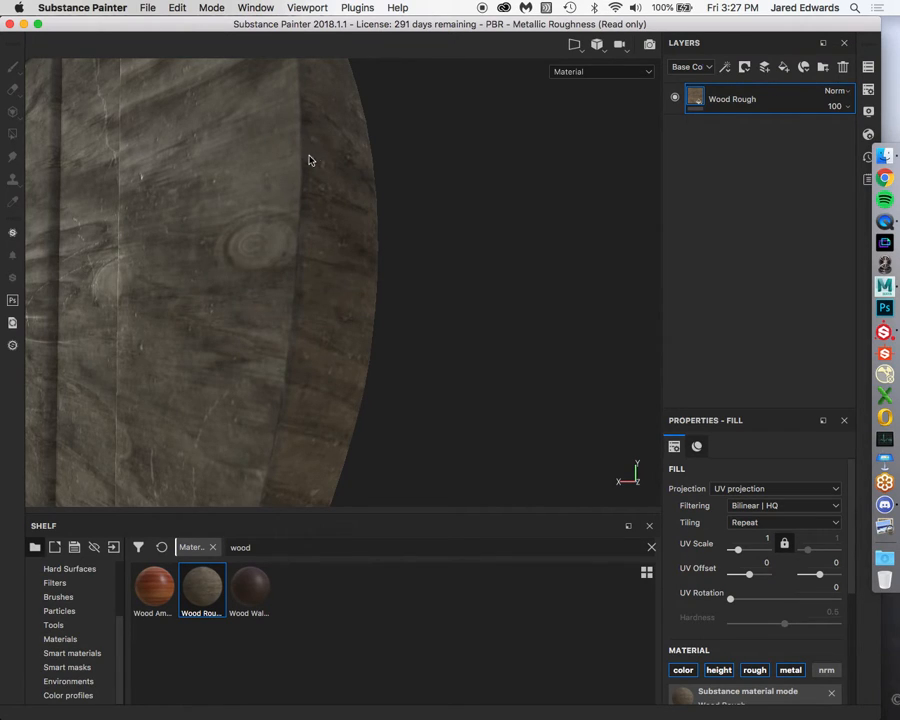
{"action": "key", "text": "F3"}
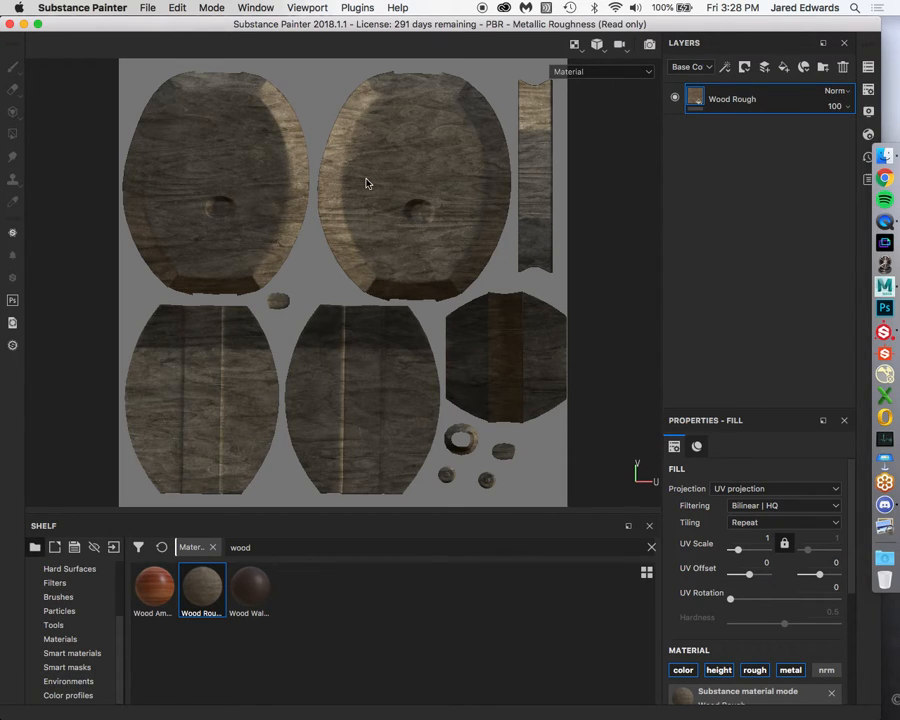
{"action": "key", "text": "F2"}
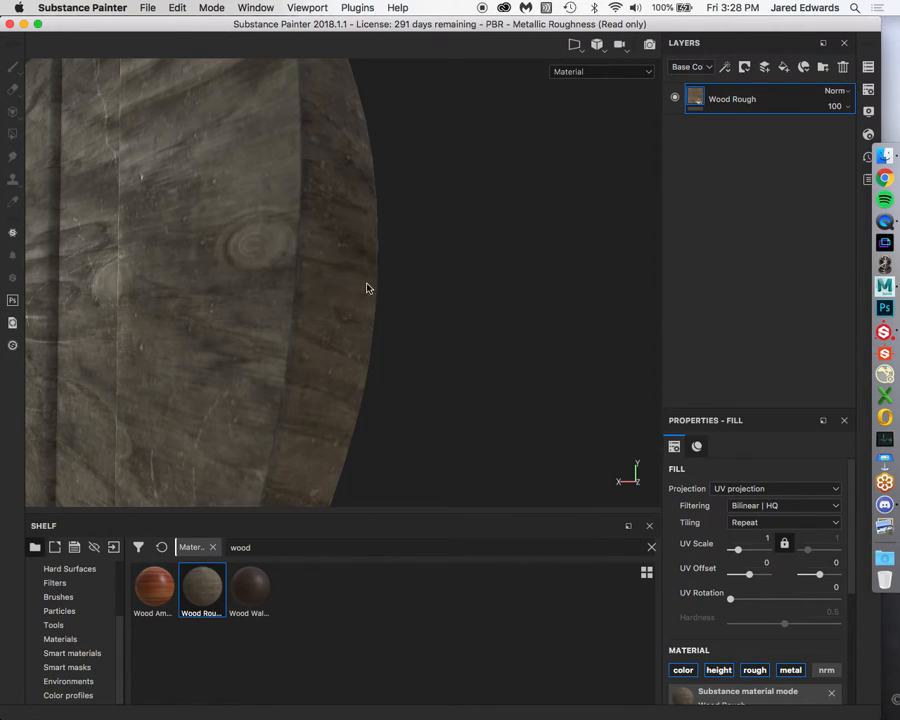
{"action": "left_click_drag", "start_coordinate": [366, 285], "coordinate": [345, 279], "text": "alt"}
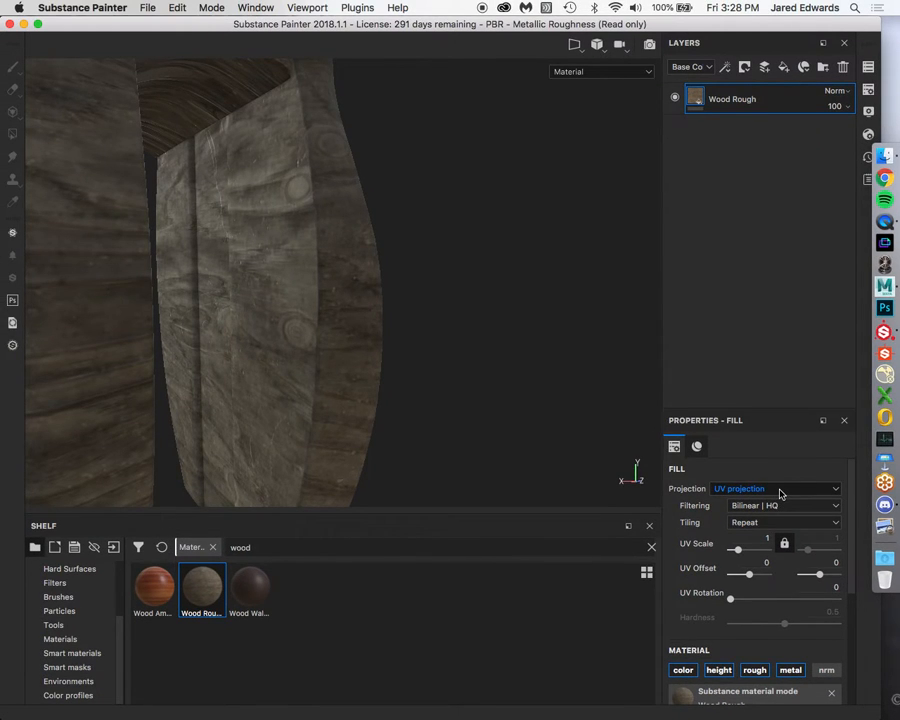
Set the Wood Rough layer's projection to Tri-planar, comparing the side seams against UV projection.
{"action": "left_click", "coordinate": [780, 490]}
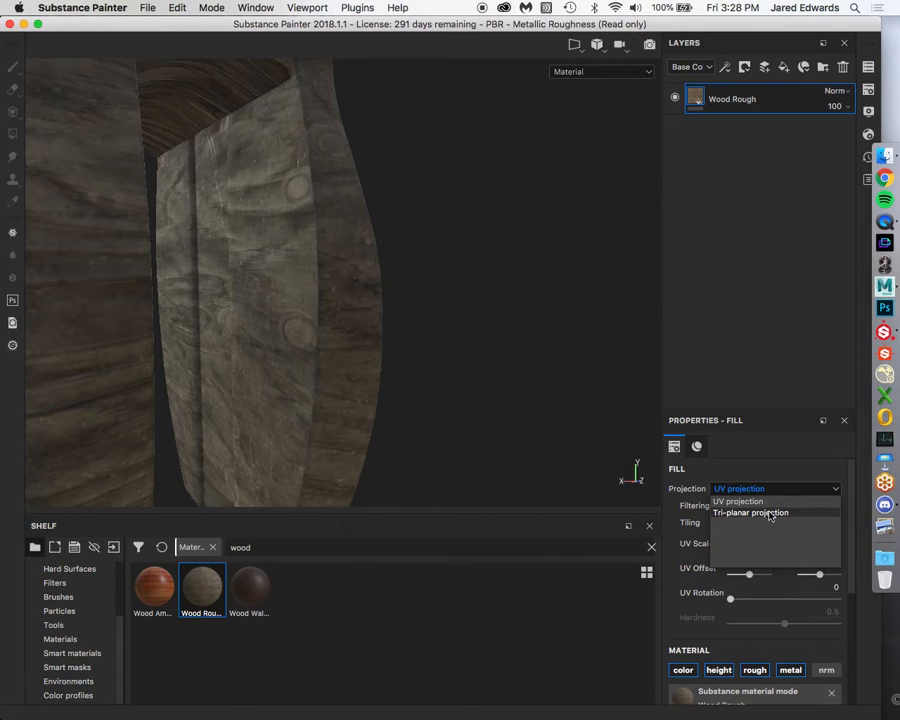
{"action": "left_click", "coordinate": [770, 513]}
{"action": "left_click_drag", "start_coordinate": [492, 364], "coordinate": [459, 362], "text": "alt"}
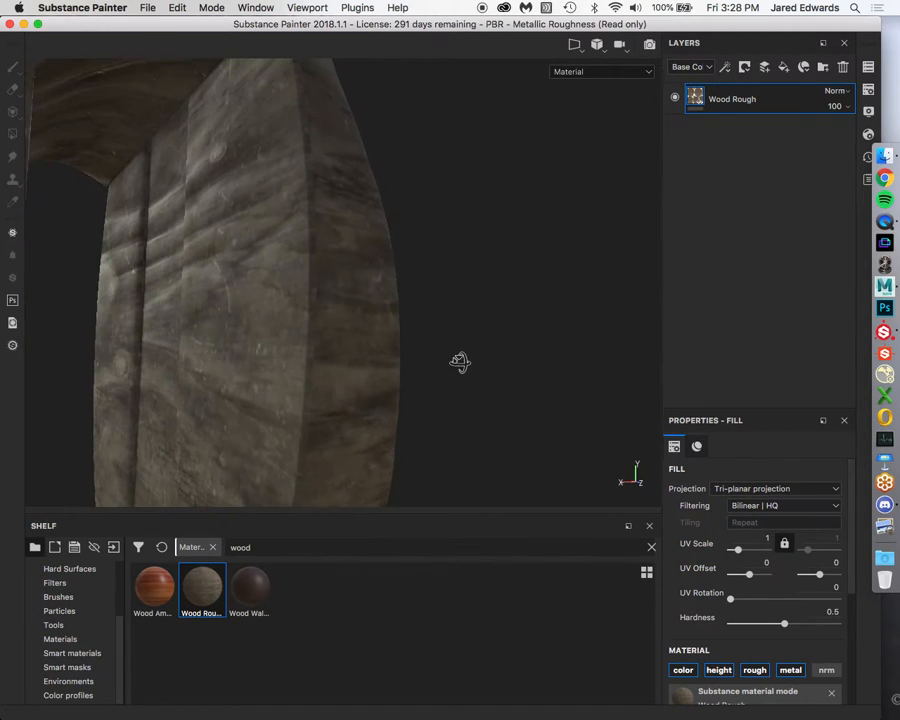
{"action": "left_click", "coordinate": [752, 488]}
{"action": "left_click", "coordinate": [752, 502]}
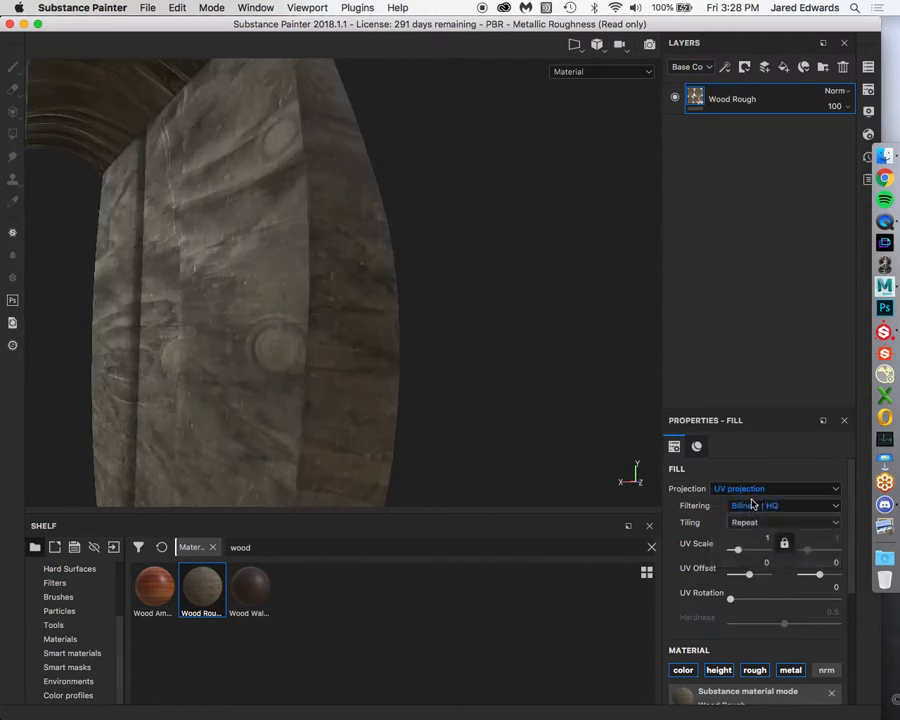
{"action": "left_click_drag", "start_coordinate": [303, 281], "coordinate": [310, 236], "text": "alt"}
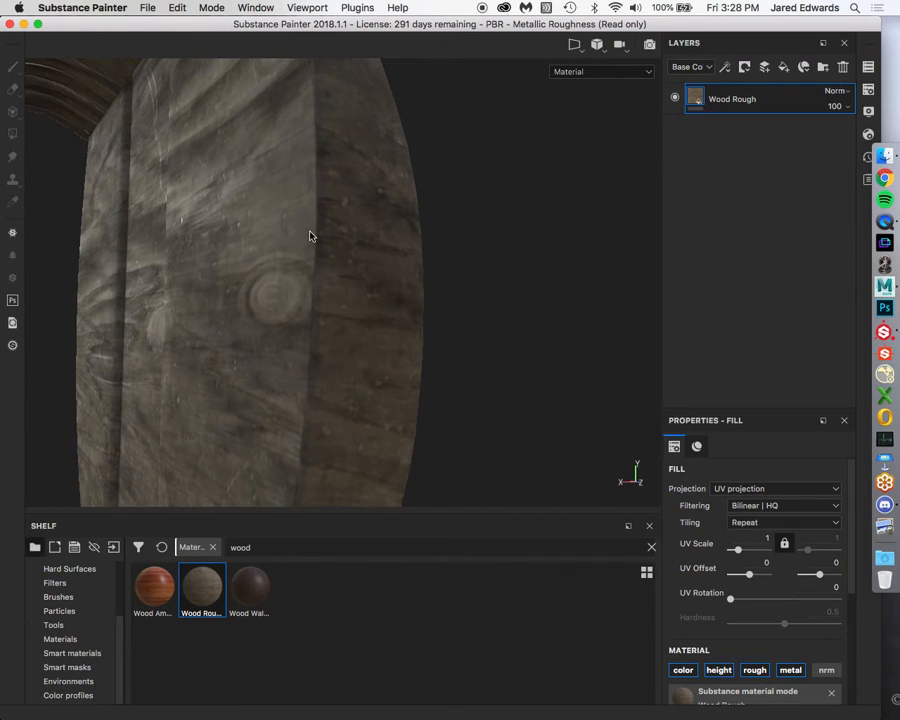
{"action": "left_click", "coordinate": [768, 487]}
{"action": "left_click", "coordinate": [762, 512]}
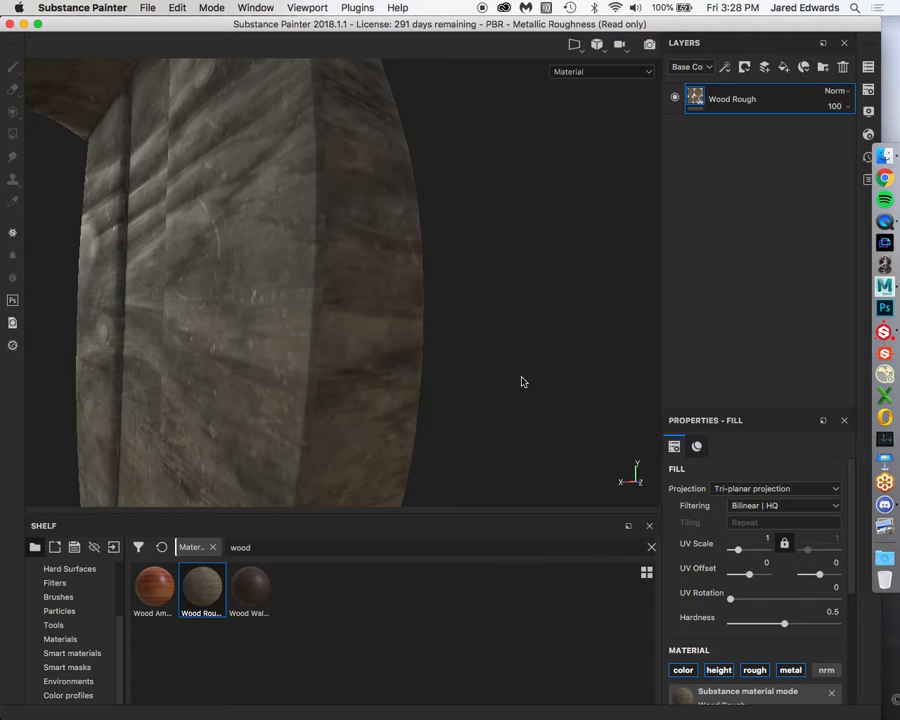
{"action": "left_click_drag", "start_coordinate": [476, 313], "coordinate": [500, 340], "text": "alt"}
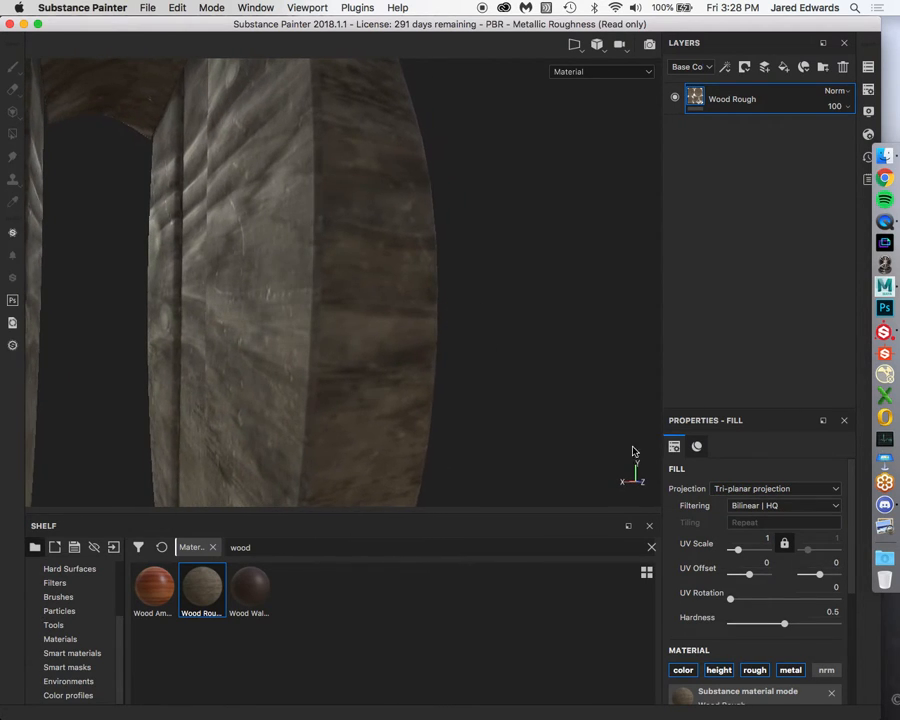
Inspect the grain around the whole pulley, compare it under UV projection once more, and restore Tri-planar projection.
{"action": "left_click_drag", "start_coordinate": [350, 223], "coordinate": [596, 296], "text": "alt"}
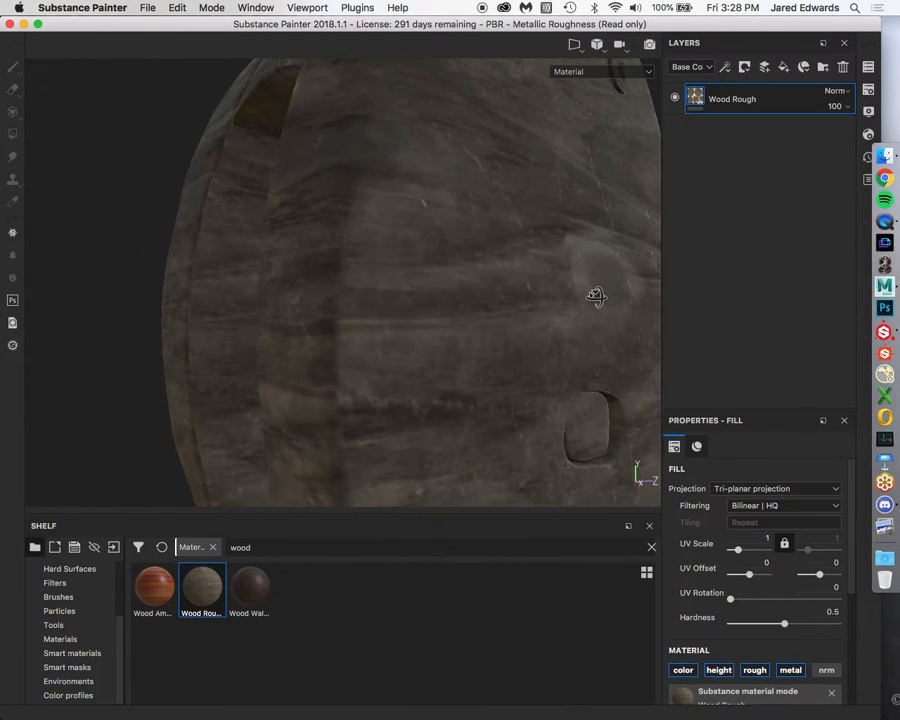
{"action": "right_click_drag", "start_coordinate": [596, 296], "coordinate": [221, 287], "text": "alt"}
{"action": "middle_click_drag", "start_coordinate": [650, 298], "coordinate": [541, 301], "text": "alt"}
{"action": "left_click_drag", "start_coordinate": [541, 301], "coordinate": [380, 292], "text": "alt"}
{"action": "middle_click_drag", "start_coordinate": [505, 266], "coordinate": [366, 286], "text": "alt"}
{"action": "left_click_drag", "start_coordinate": [366, 286], "coordinate": [513, 240], "text": "alt"}
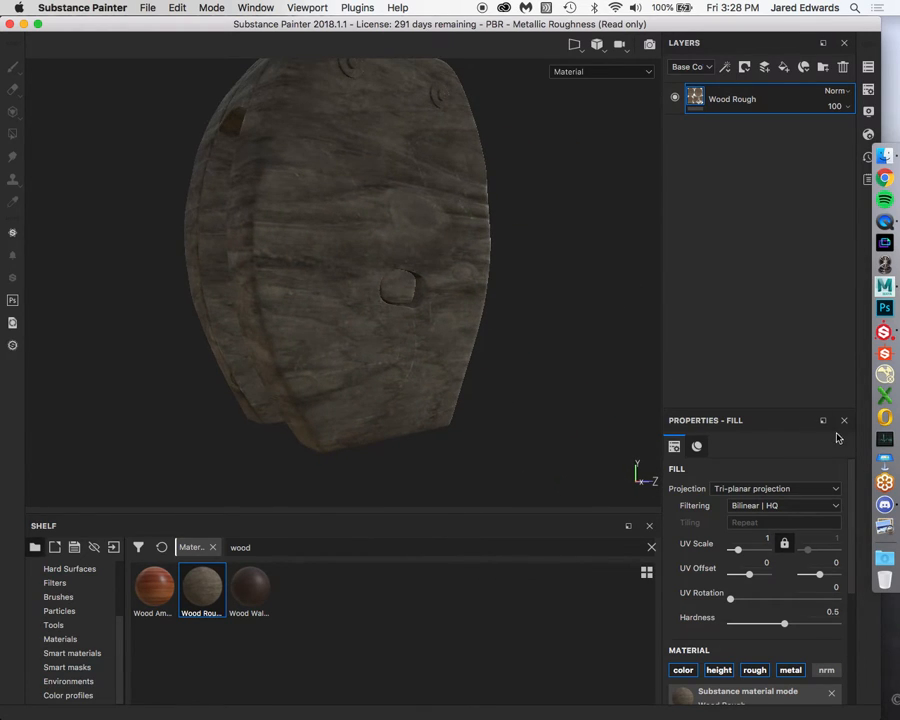
{"action": "left_click", "coordinate": [824, 488]}
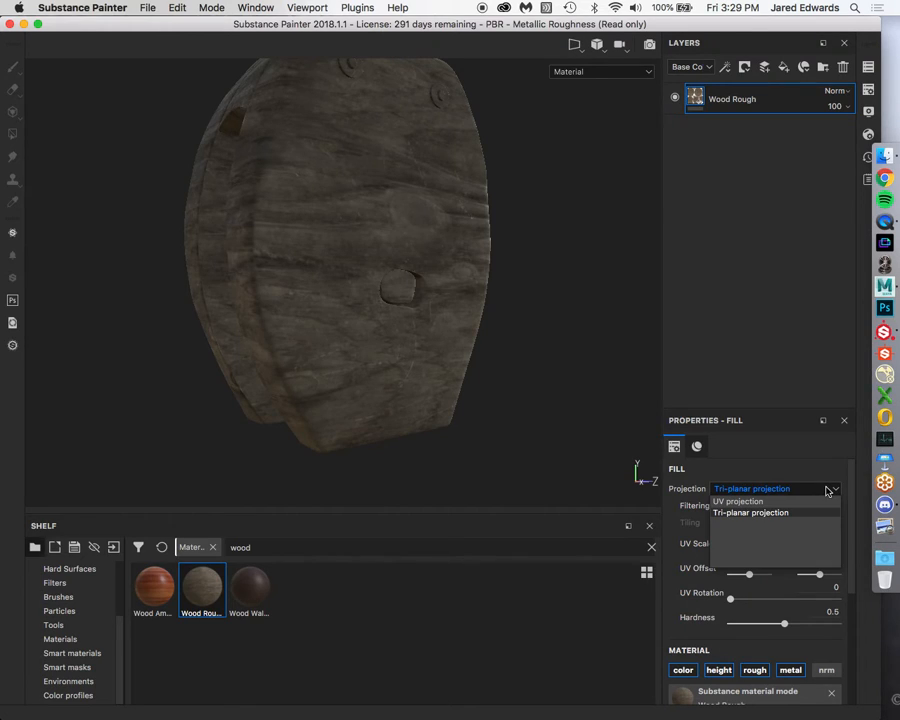
{"action": "left_click", "coordinate": [770, 502]}
{"action": "left_click_drag", "start_coordinate": [458, 342], "coordinate": [131, 241], "text": "alt"}
{"action": "left_click_drag", "start_coordinate": [340, 244], "coordinate": [360, 157], "text": "alt"}
{"action": "left_click", "coordinate": [798, 488]}
{"action": "left_click", "coordinate": [784, 510]}
{"action": "left_click_drag", "start_coordinate": [478, 311], "coordinate": [462, 287], "text": "alt"}
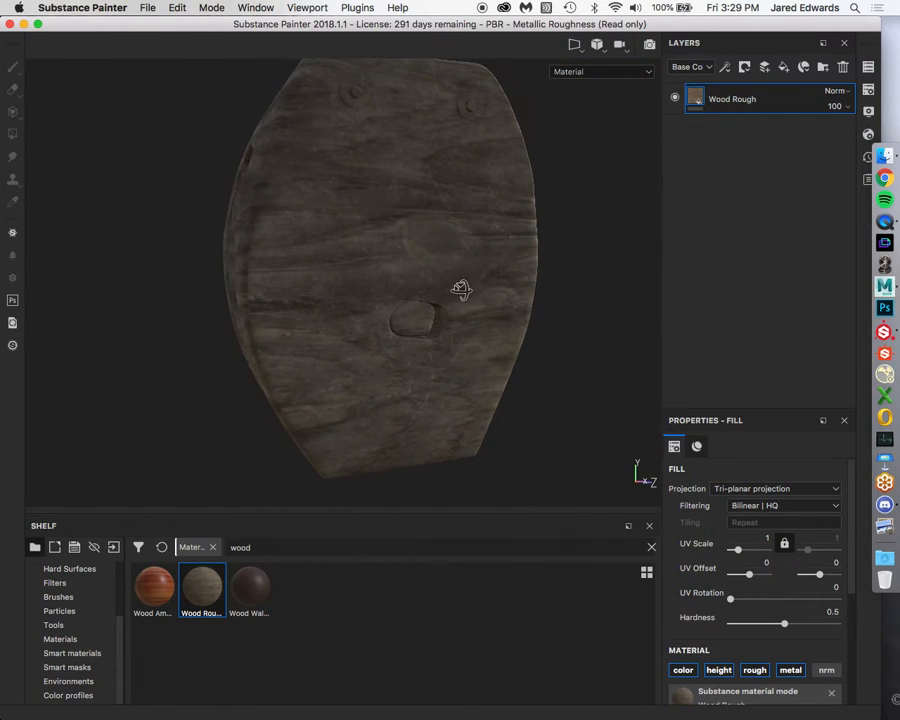
Set the Wood Rough layer's UV scale to 1.22 and review its material parameters and the look on the pulley.
{"action": "left_click_drag", "start_coordinate": [740, 554], "coordinate": [739, 553]}
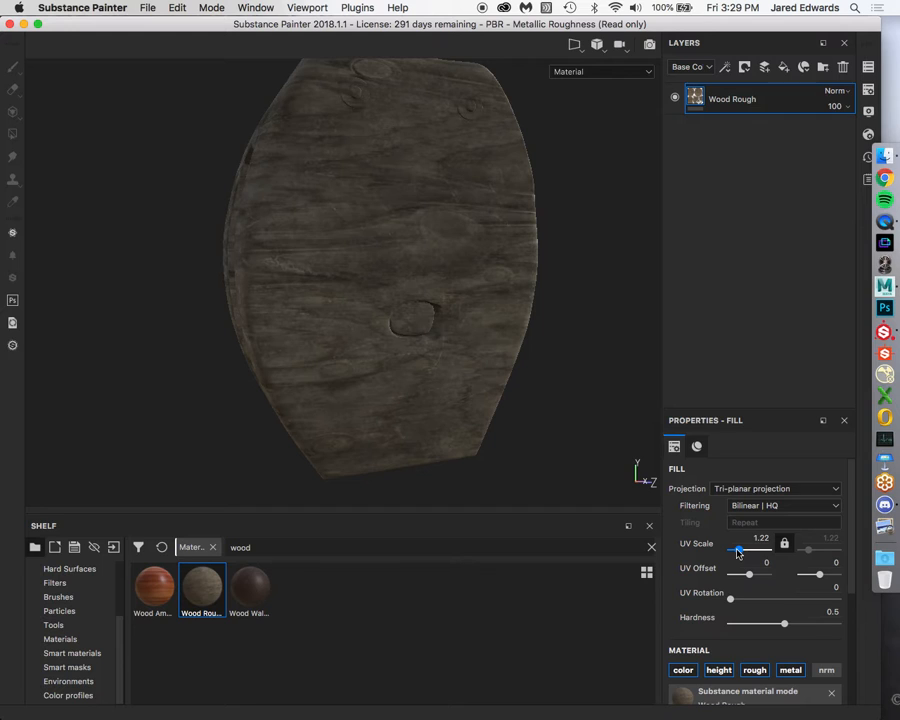
{"action": "left_click_drag", "start_coordinate": [518, 372], "coordinate": [454, 273], "text": "alt"}
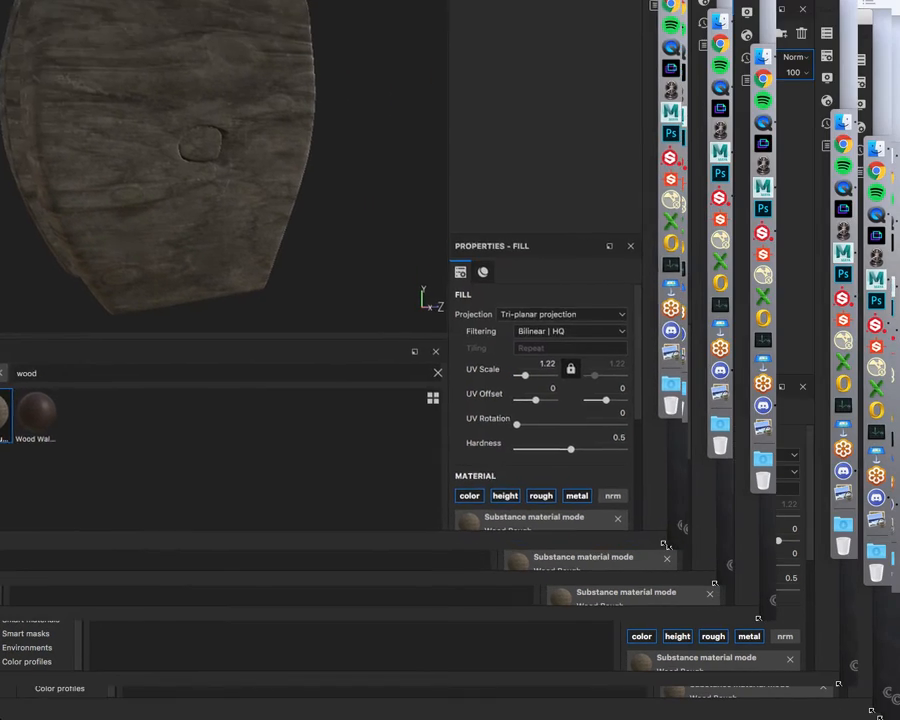
{"action": "scroll", "coordinate": [571, 450], "scroll_direction": "down", "scroll_amount": 3}
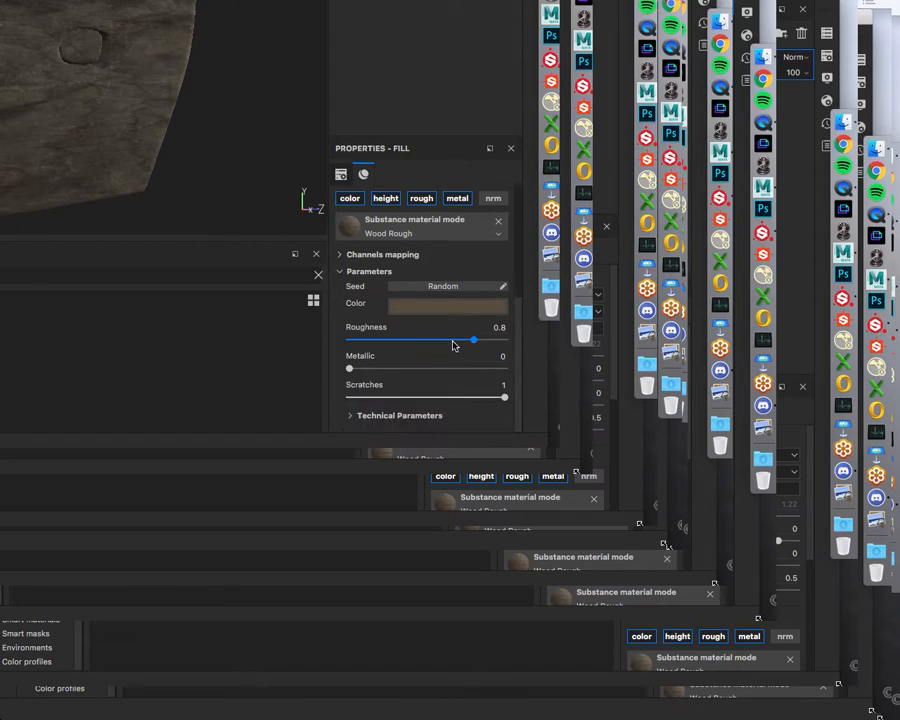
{"action": "scroll", "coordinate": [404, 266], "scroll_direction": "up", "scroll_amount": 1}
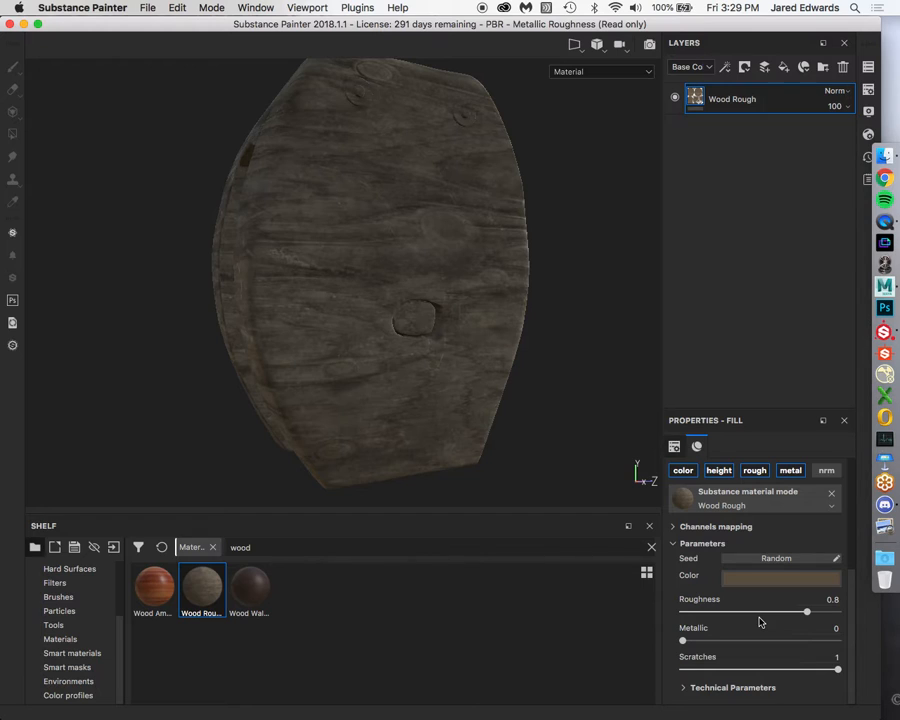
{"action": "left_click_drag", "start_coordinate": [478, 342], "coordinate": [421, 306], "text": "alt"}
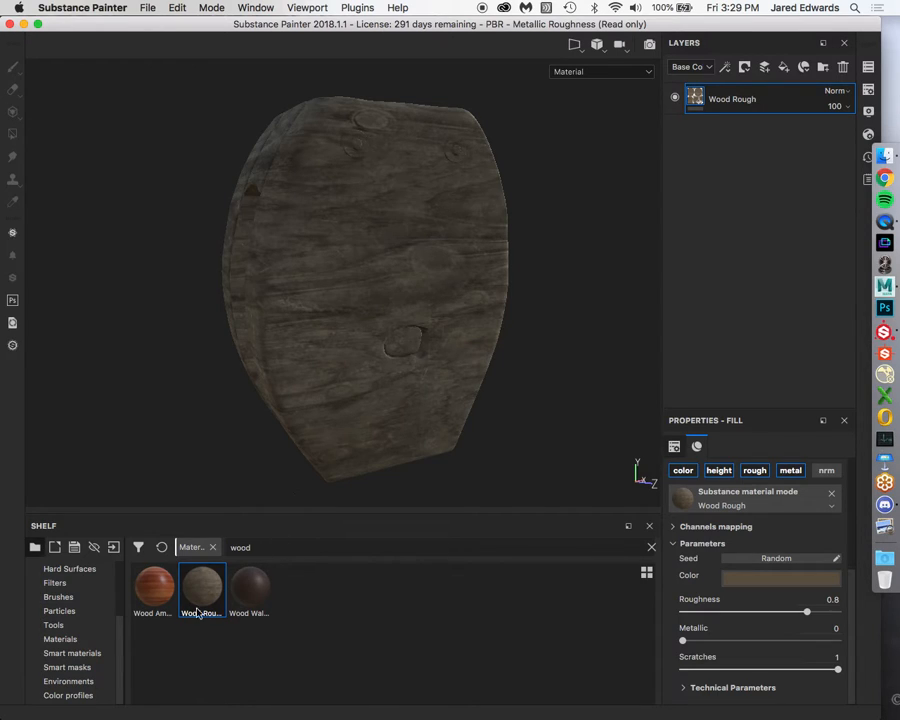
Search the smart materials for "wood" and preview Wood Beech Veined and Wood Walnut.
{"action": "mouse_move", "coordinate": [192, 610]}
{"action": "left_click", "coordinate": [103, 655]}
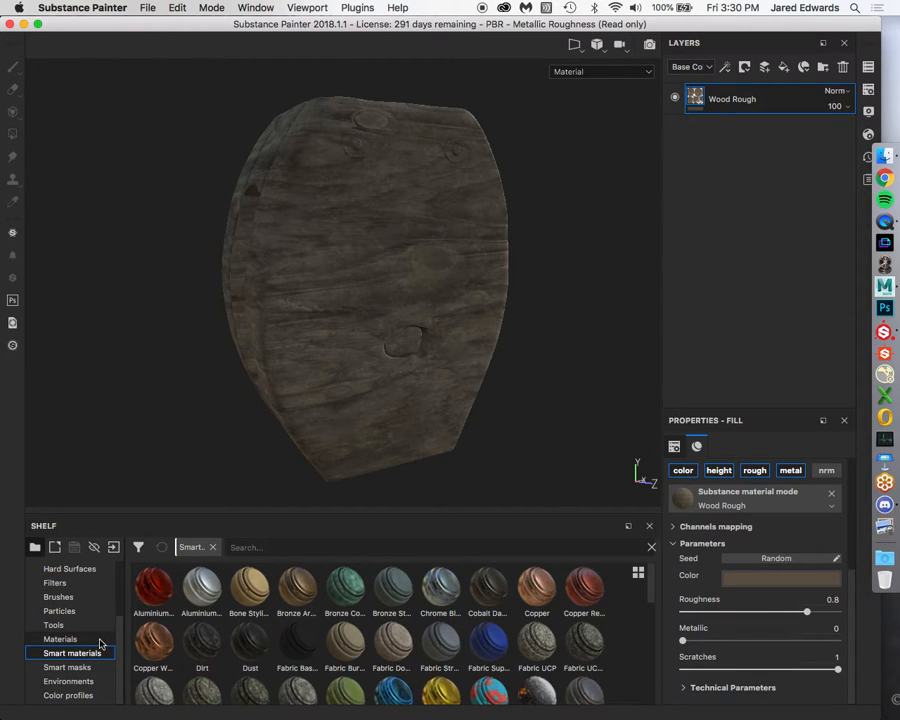
{"action": "left_click", "coordinate": [99, 639]}
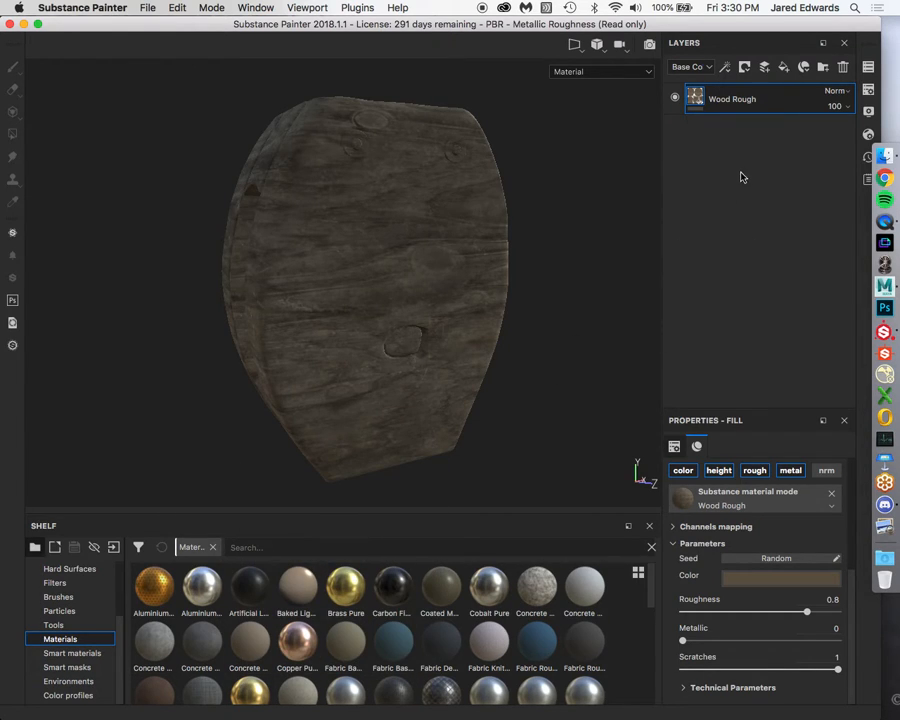
{"action": "left_click", "coordinate": [95, 654]}
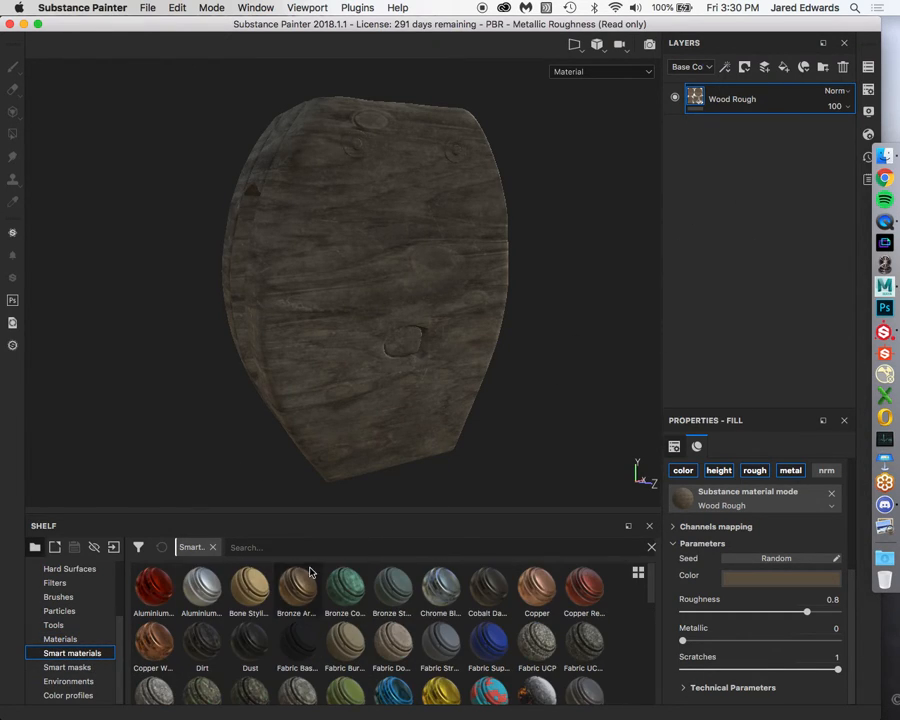
{"action": "left_click", "coordinate": [314, 543]}
{"action": "type", "text": "wood"}
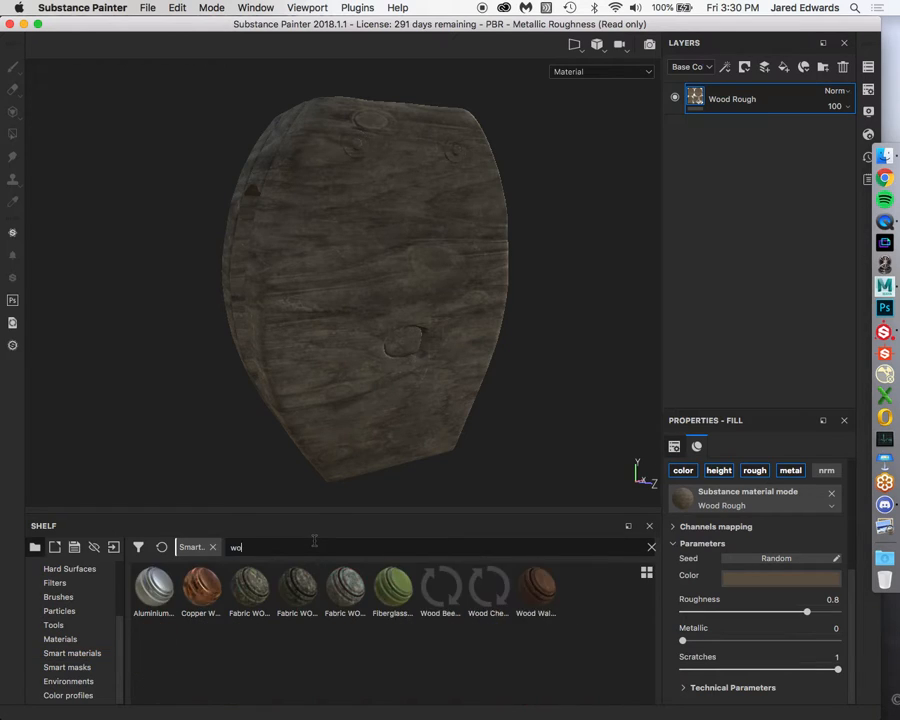
{"action": "key", "text": "BackSpace"}
{"action": "key", "text": "BackSpace"}
{"action": "key", "text": "BackSpace"}
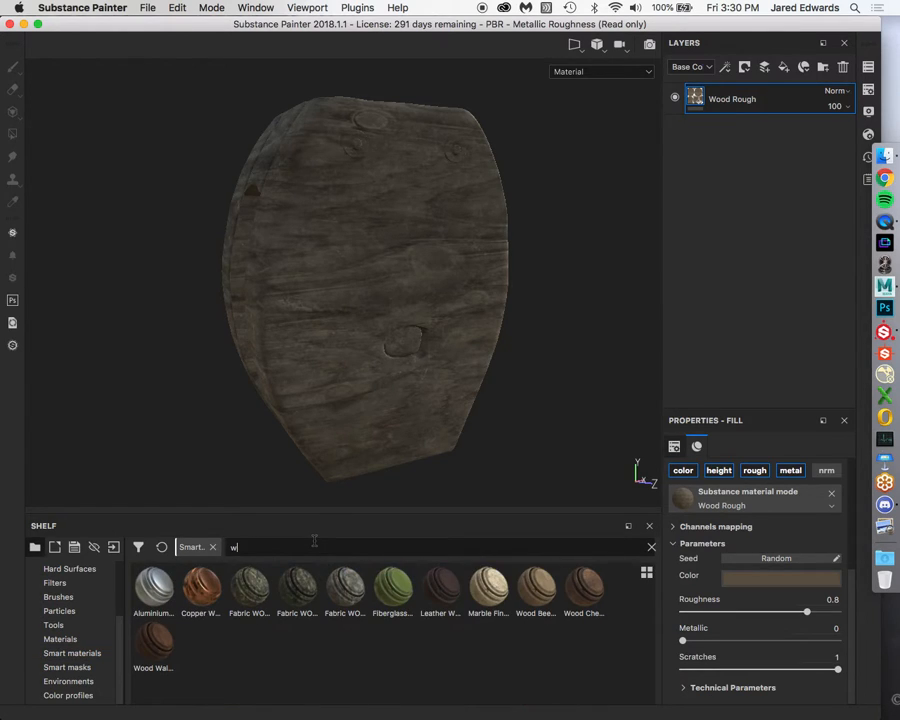
{"action": "type", "text": "ood"}
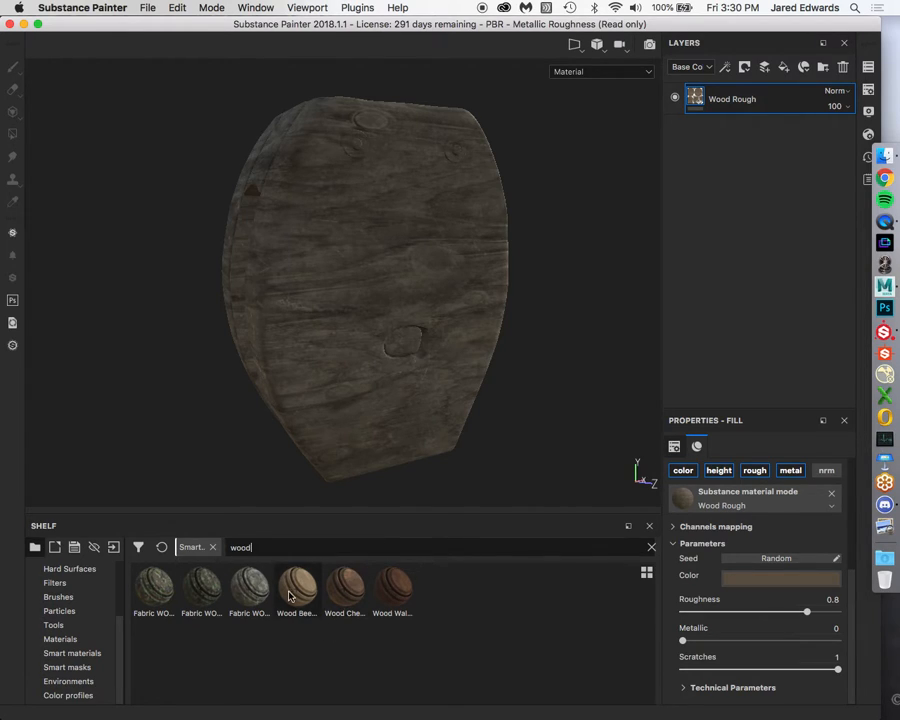
{"action": "mouse_move", "coordinate": [289, 595]}
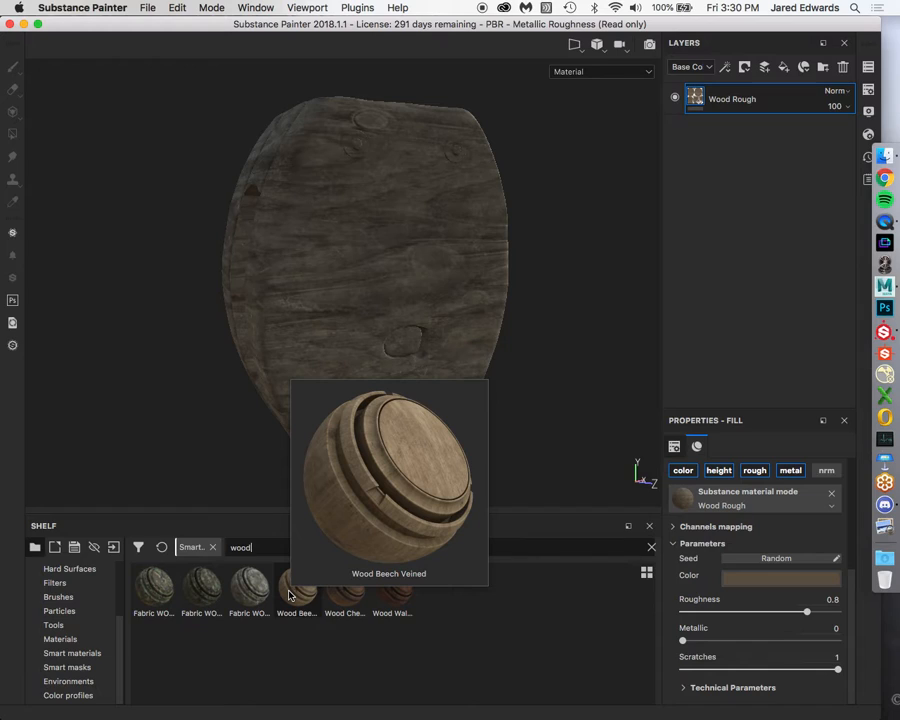
{"action": "mouse_move", "coordinate": [400, 601]}
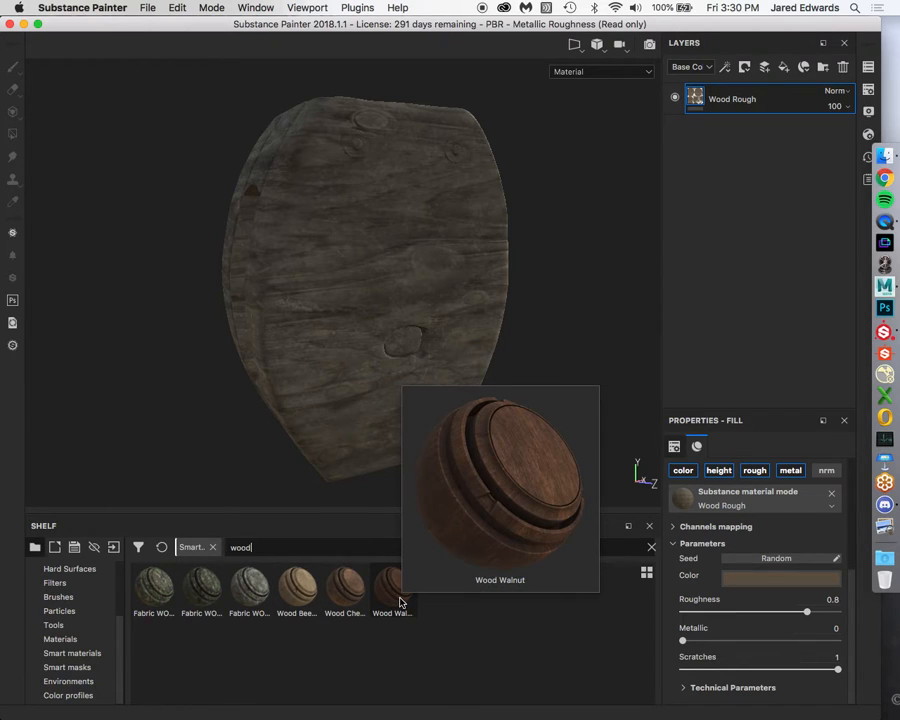
Add the Wood Walnut smart material above the Wood Rough layer and look through its sublayers.
{"action": "left_click_drag", "start_coordinate": [396, 650], "coordinate": [769, 139]}
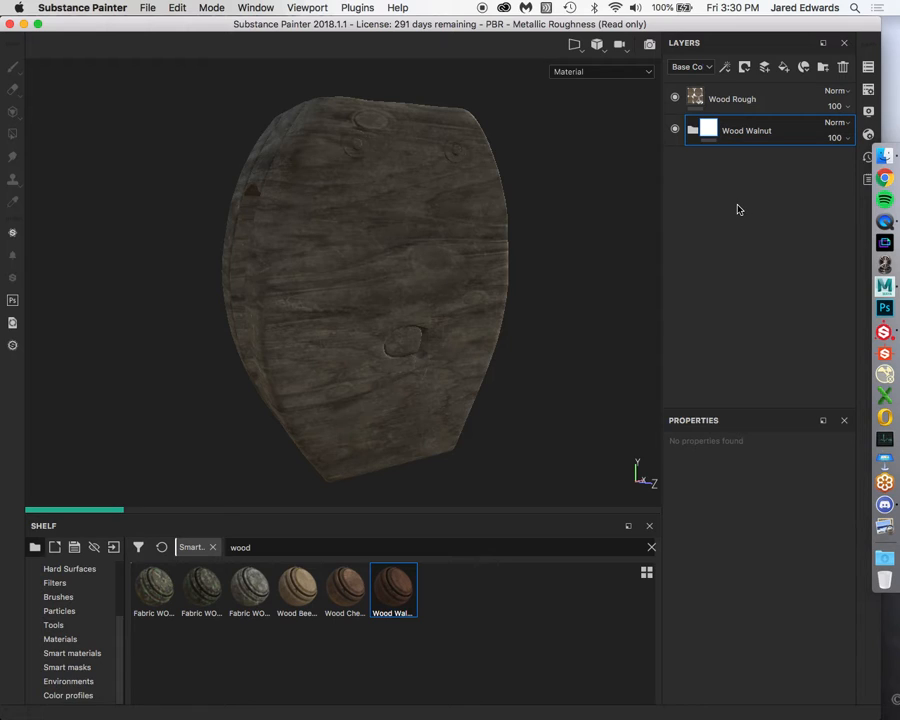
{"action": "left_click", "coordinate": [691, 132]}
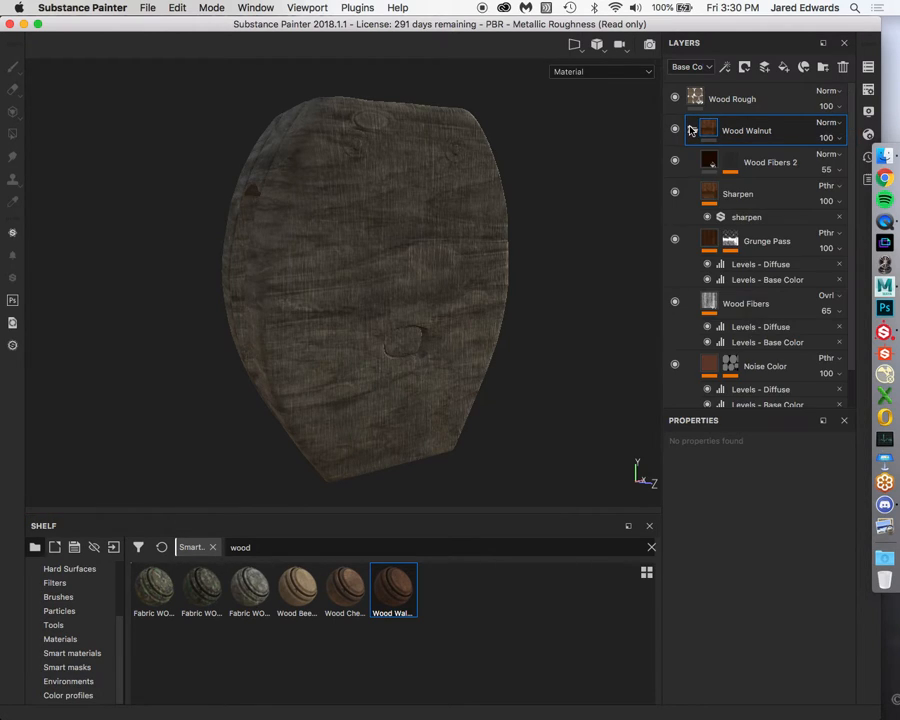
{"action": "left_click", "coordinate": [691, 130]}
{"action": "left_click_drag", "start_coordinate": [689, 129], "coordinate": [706, 92]}
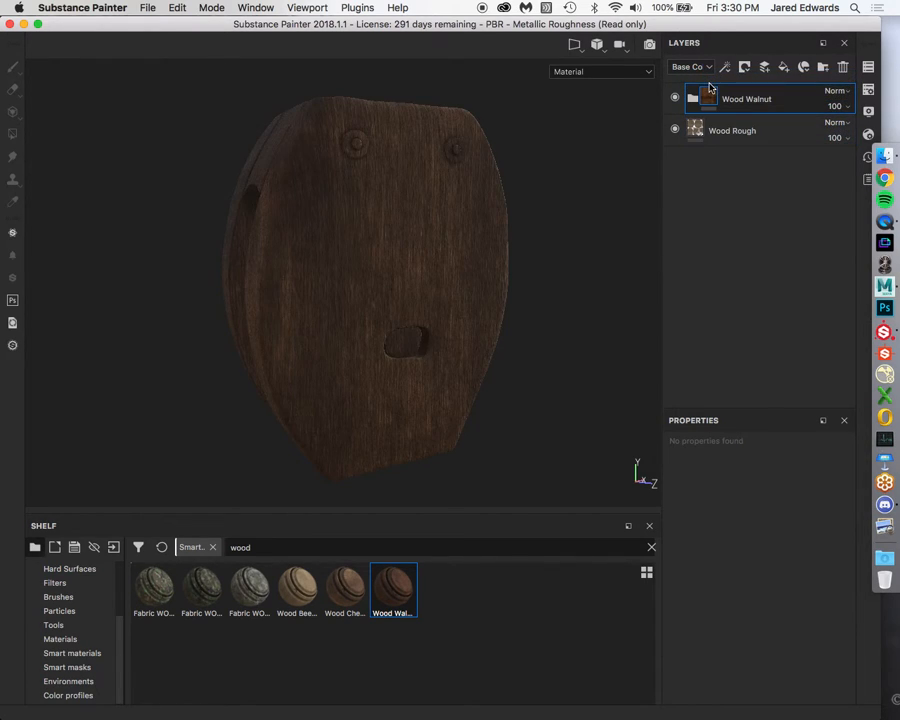
{"action": "mouse_move", "coordinate": [410, 238]}
{"action": "left_mouse_down", "text": "alt"}
{"action": "mouse_move", "coordinate": [397, 231]}
{"action": "mouse_move", "coordinate": [486, 247]}
{"action": "mouse_move", "coordinate": [510, 223]}
{"action": "mouse_move", "coordinate": [305, 251]}
{"action": "mouse_move", "coordinate": [291, 263]}
{"action": "mouse_move", "coordinate": [303, 291]}
{"action": "mouse_move", "coordinate": [410, 259]}
{"action": "left_mouse_up", "text": "alt"}
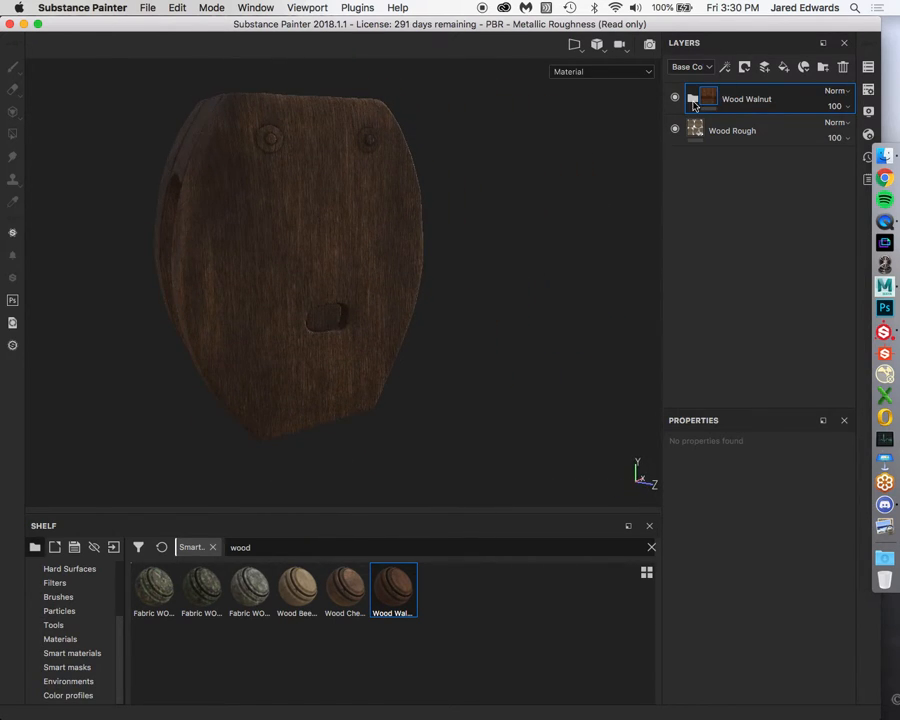
{"action": "left_click", "coordinate": [692, 100]}
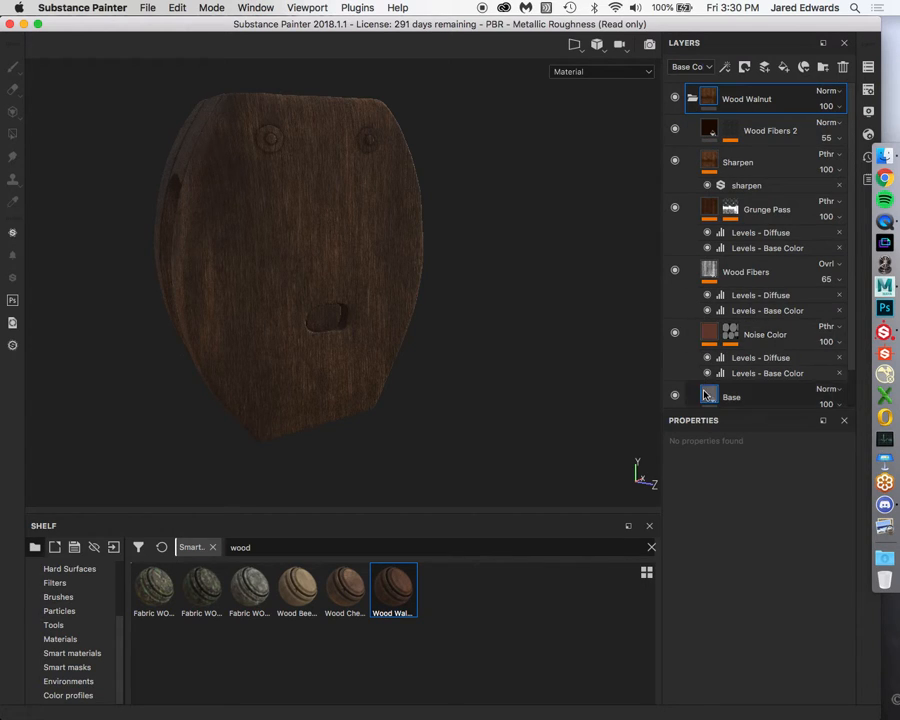
{"action": "left_click", "coordinate": [693, 99]}
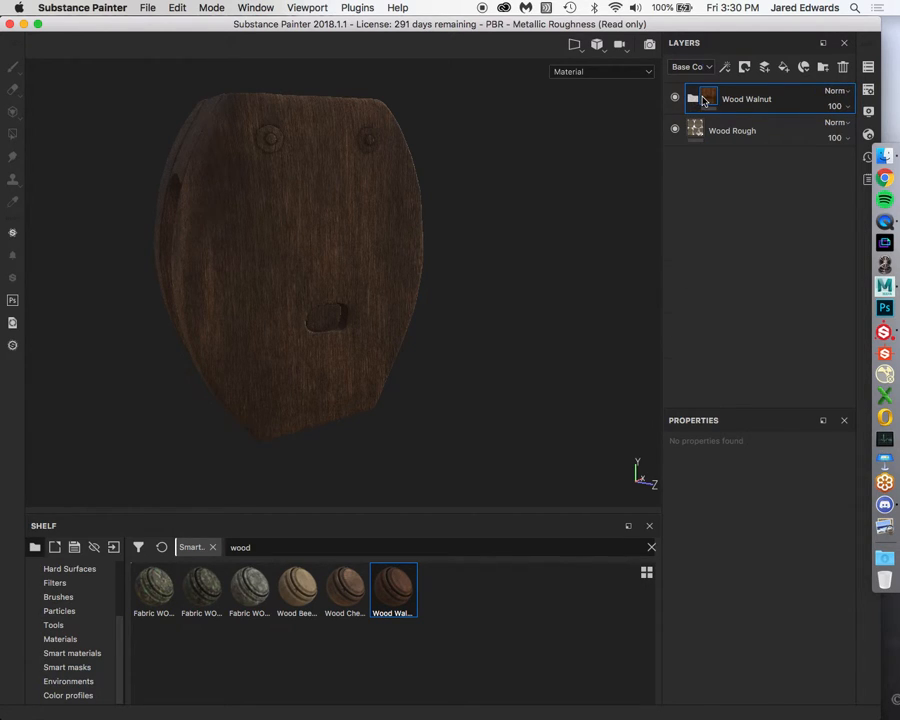
Delete the Wood Walnut folder from the layer stack and return the shelf to the regular materials.
{"action": "key", "text": "Delete"}
{"action": "left_click_drag", "start_coordinate": [291, 275], "coordinate": [364, 279], "text": "alt"}
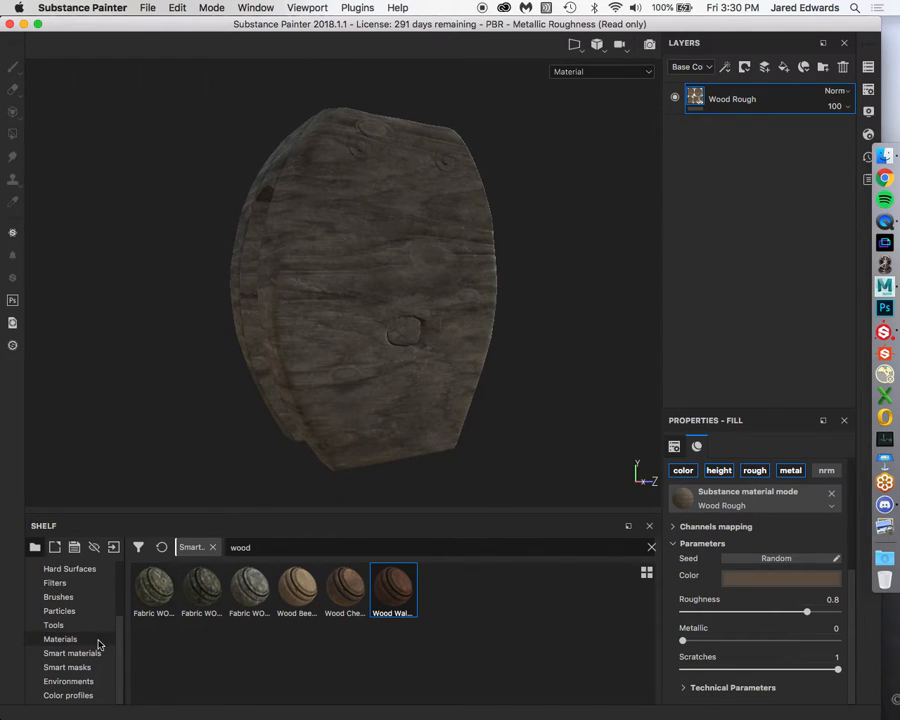
{"action": "left_click", "coordinate": [97, 641]}
Rotate the environment lighting to brighten the pulley's front face and examine the scratches around its hole up close.
{"action": "right_click_drag", "start_coordinate": [464, 280], "coordinate": [475, 316], "text": "alt"}
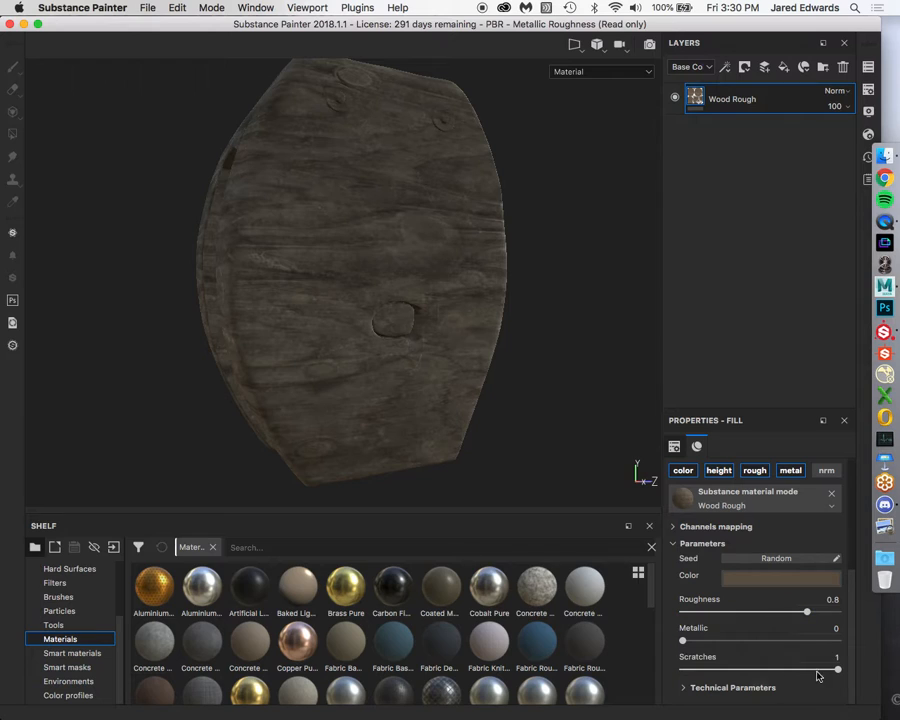
{"action": "middle_click_drag", "start_coordinate": [499, 292], "coordinate": [492, 326], "text": "alt"}
{"action": "mouse_move", "coordinate": [494, 313]}
{"action": "right_mouse_down", "text": "shift"}
{"action": "mouse_move", "coordinate": [464, 310]}
{"action": "mouse_move", "coordinate": [488, 311]}
{"action": "right_mouse_up", "text": "shift"}
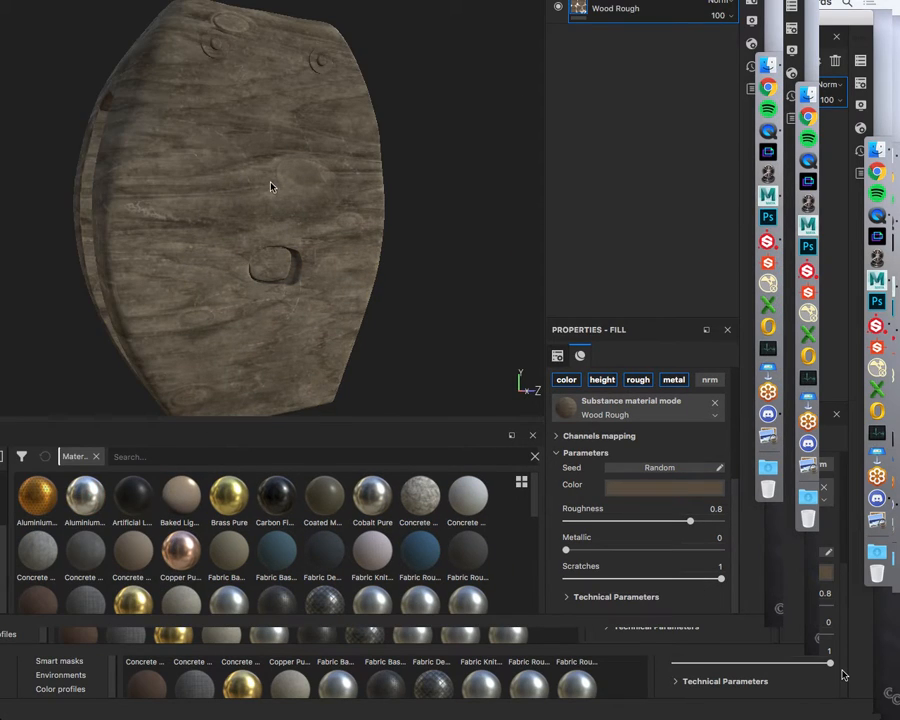
{"action": "left_click_drag", "start_coordinate": [271, 186], "coordinate": [282, 192], "text": "alt"}
{"action": "middle_click_drag", "start_coordinate": [282, 192], "coordinate": [262, 153], "text": "alt"}
{"action": "right_click_drag", "start_coordinate": [262, 153], "coordinate": [400, 244], "text": "alt"}
{"action": "left_click_drag", "start_coordinate": [400, 244], "coordinate": [332, 223], "text": "alt"}
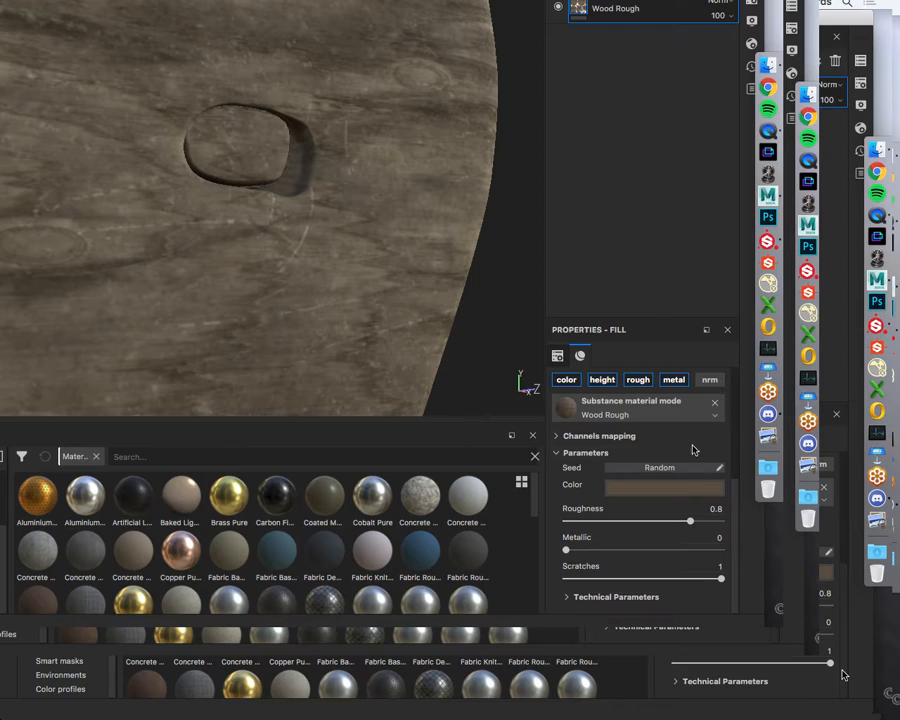
Try the Wood Rough layer's Scratches at the minimum, restore it to 1, and compare the surface around the hole.
{"action": "left_click_drag", "start_coordinate": [717, 579], "coordinate": [565, 576]}
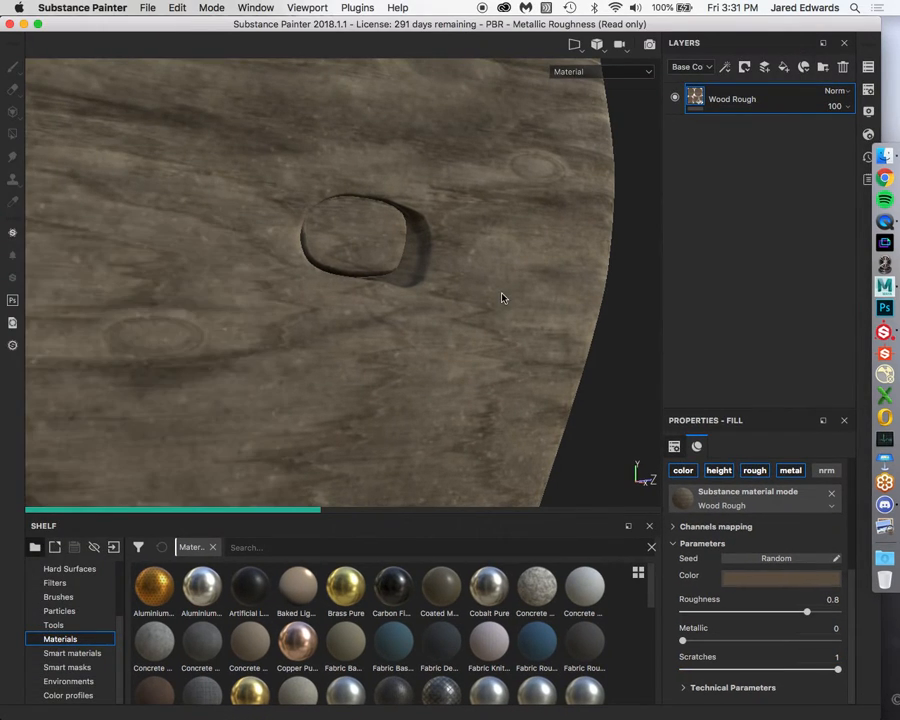
{"action": "right_click_drag", "start_coordinate": [502, 297], "coordinate": [376, 281], "text": "alt"}
{"action": "middle_click_drag", "start_coordinate": [398, 277], "coordinate": [382, 311], "text": "alt"}
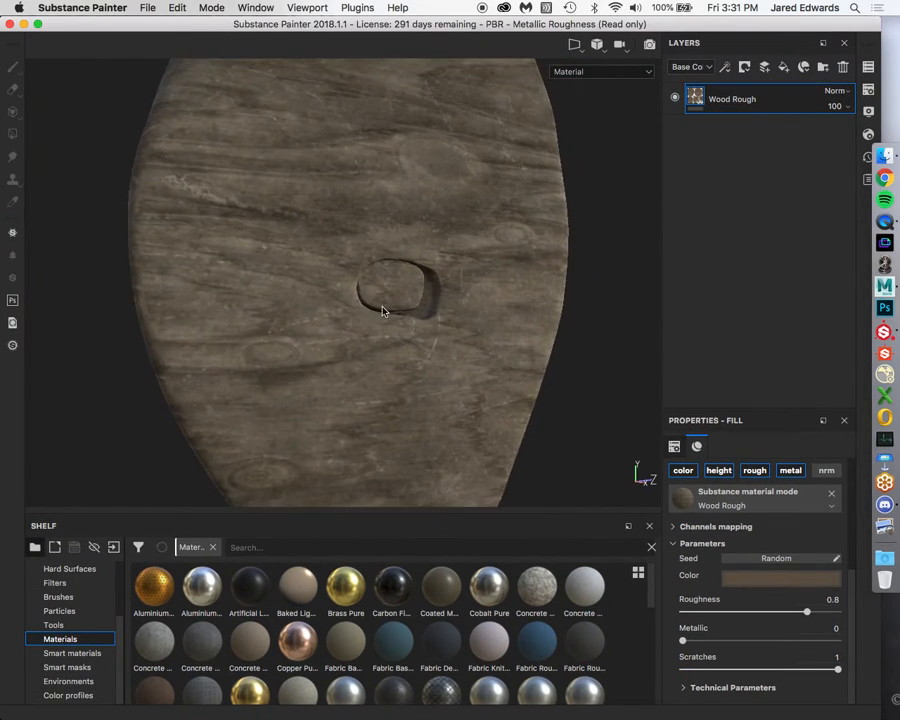
{"action": "left_click_drag", "start_coordinate": [382, 311], "coordinate": [335, 311], "text": "alt"}
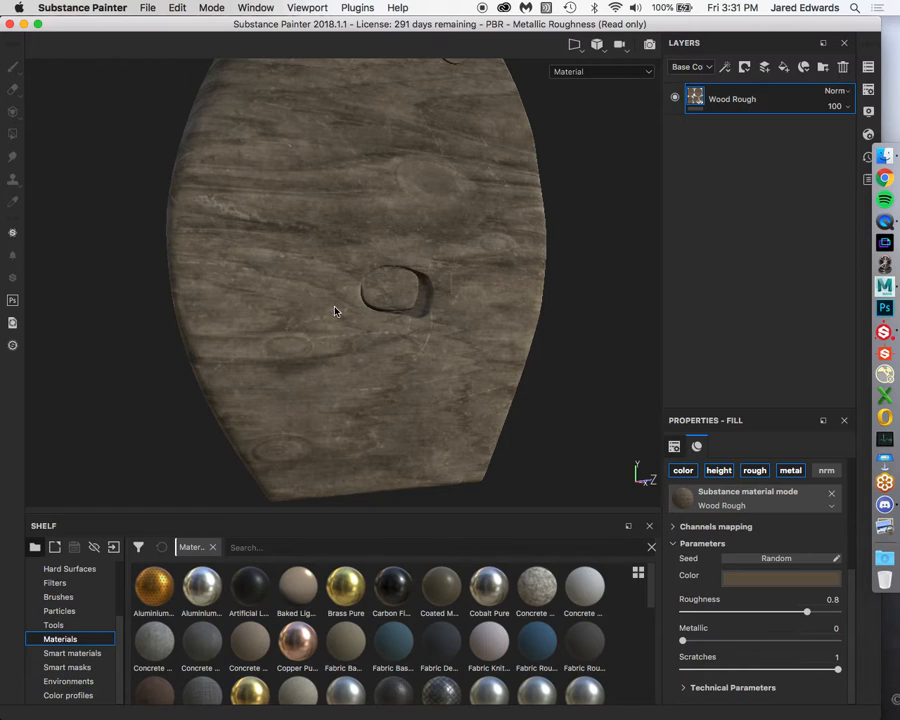
Try a Height Range of 0.54 in the Wood Rough technical parameters, inspect the relief, and settle on 0.14.
{"action": "left_click", "coordinate": [751, 689]}
{"action": "scroll", "coordinate": [744, 638], "scroll_direction": "down", "scroll_amount": 2}
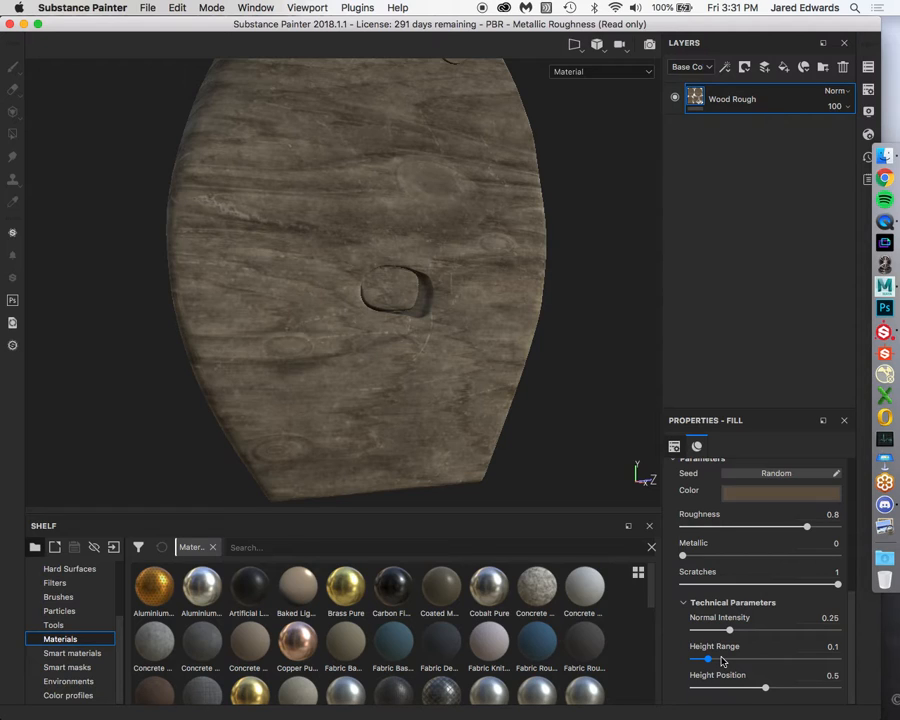
{"action": "left_click_drag", "start_coordinate": [444, 326], "coordinate": [625, 458], "text": "alt"}
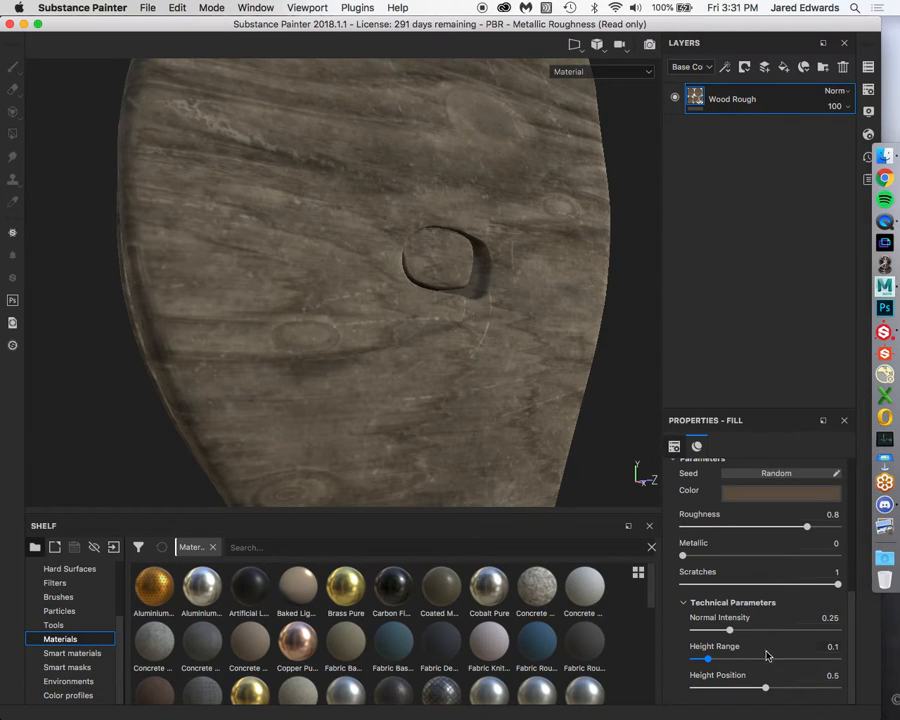
{"action": "left_click_drag", "start_coordinate": [728, 660], "coordinate": [772, 659]}
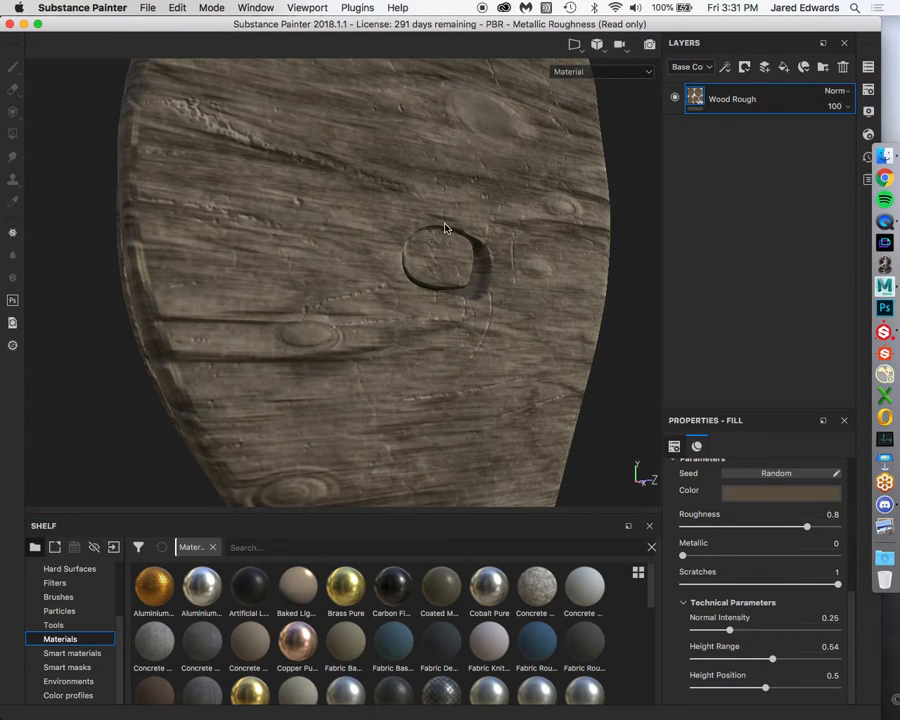
{"action": "middle_click_drag", "start_coordinate": [444, 223], "coordinate": [432, 329], "text": "alt"}
{"action": "right_click_drag", "start_coordinate": [356, 307], "coordinate": [272, 294], "text": "alt"}
{"action": "left_click_drag", "start_coordinate": [272, 294], "coordinate": [204, 215], "text": "alt"}
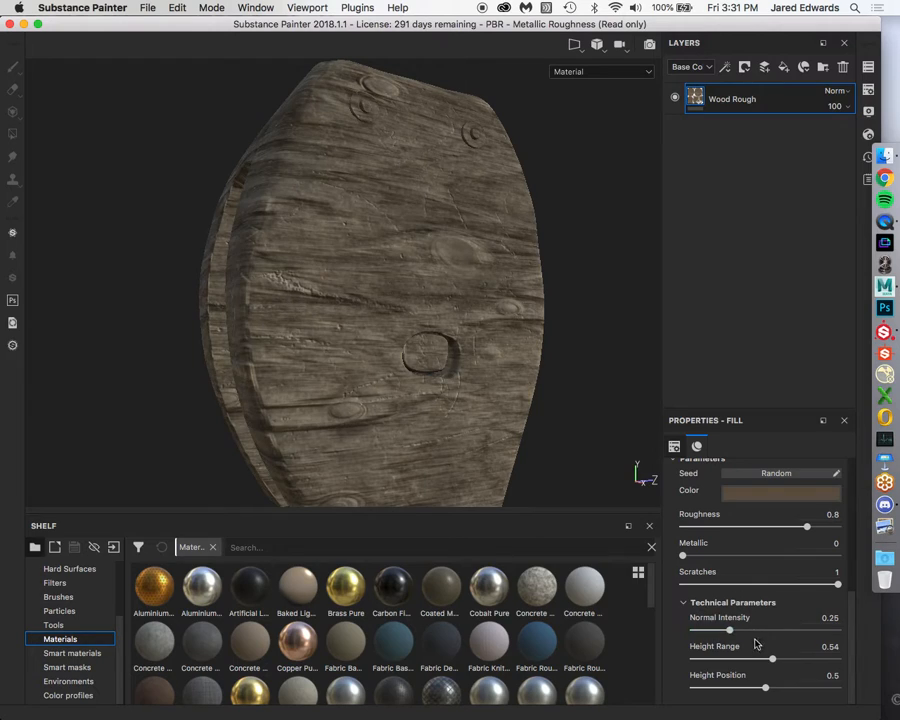
{"action": "left_click_drag", "start_coordinate": [734, 661], "coordinate": [712, 661]}
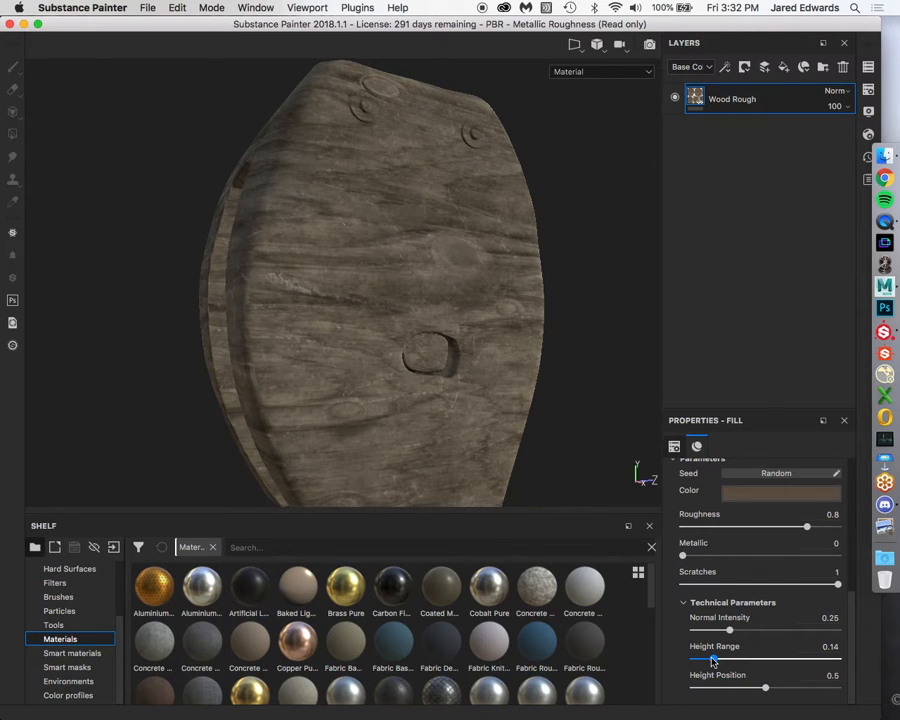
Change the Wood Rough color to a warmer, lighter brown with RGB 0.473, 0.373, 0.271.
{"action": "scroll", "coordinate": [714, 662], "scroll_direction": "up", "scroll_amount": 5}
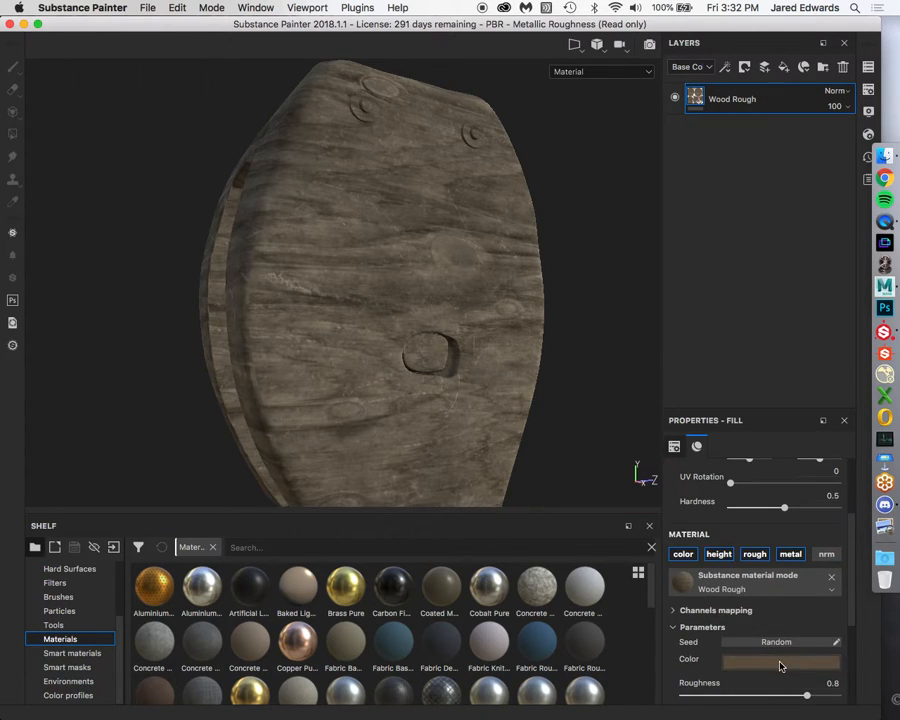
{"action": "left_click", "coordinate": [781, 664]}
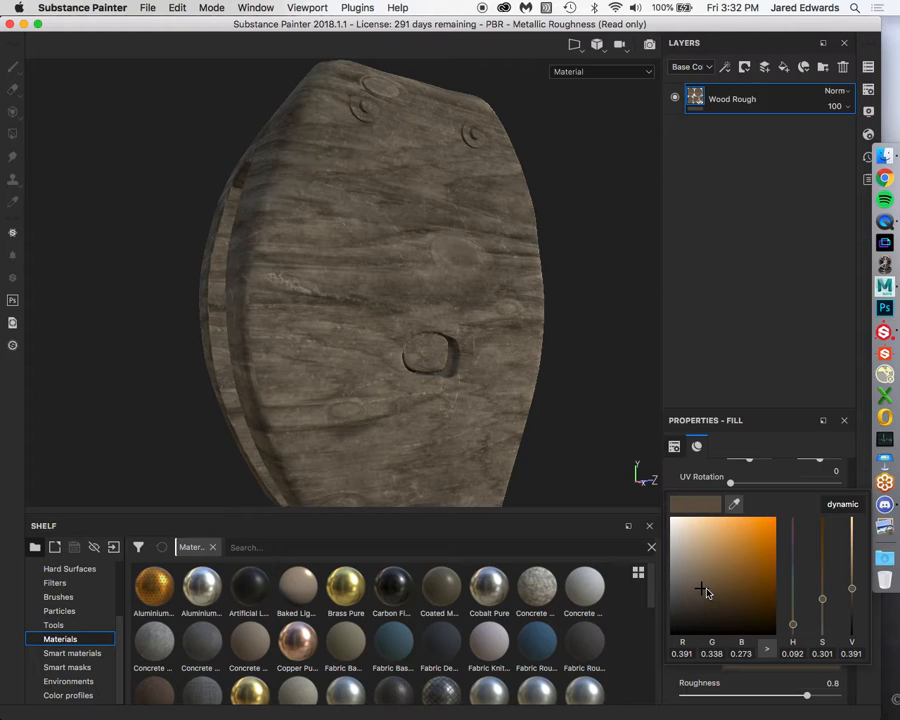
{"action": "left_click", "coordinate": [703, 586]}
{"action": "mouse_move", "coordinate": [703, 586]}
{"action": "left_mouse_down"}
{"action": "mouse_move", "coordinate": [715, 587]}
{"action": "mouse_move", "coordinate": [714, 579]}
{"action": "left_mouse_up"}
{"action": "left_click_drag", "start_coordinate": [792, 628], "coordinate": [794, 628]}
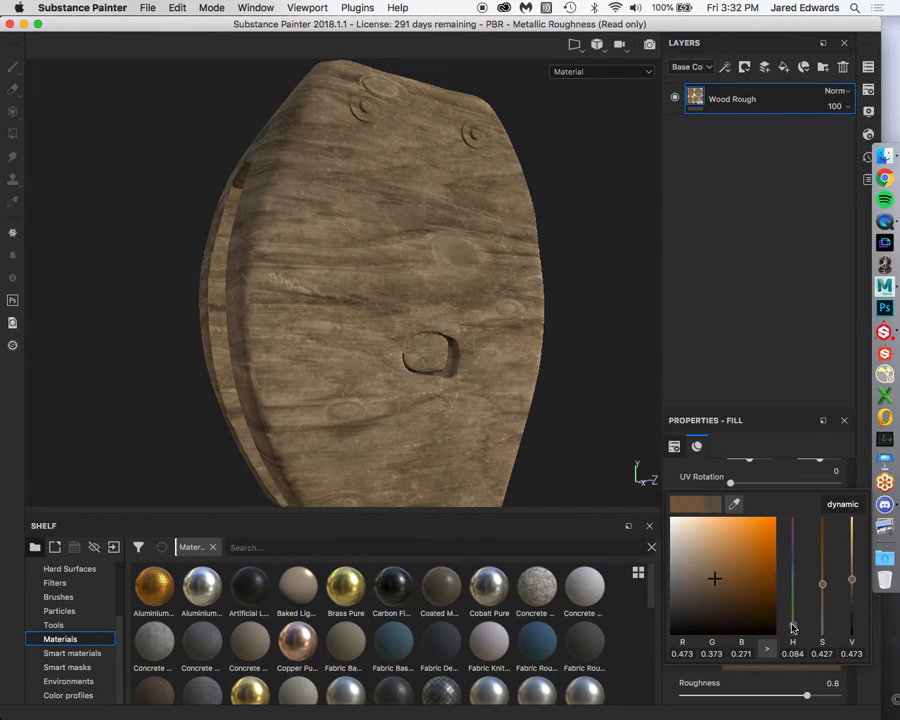
{"action": "left_click", "coordinate": [570, 233]}
Examine the recolored wood grain on the pulley's front face, around the two bolts and the hole.
{"action": "left_click_drag", "start_coordinate": [570, 233], "coordinate": [418, 240], "text": "alt"}
{"action": "middle_click_drag", "start_coordinate": [418, 240], "coordinate": [420, 233], "text": "alt"}
{"action": "right_click_drag", "start_coordinate": [420, 234], "coordinate": [450, 258], "text": "alt"}
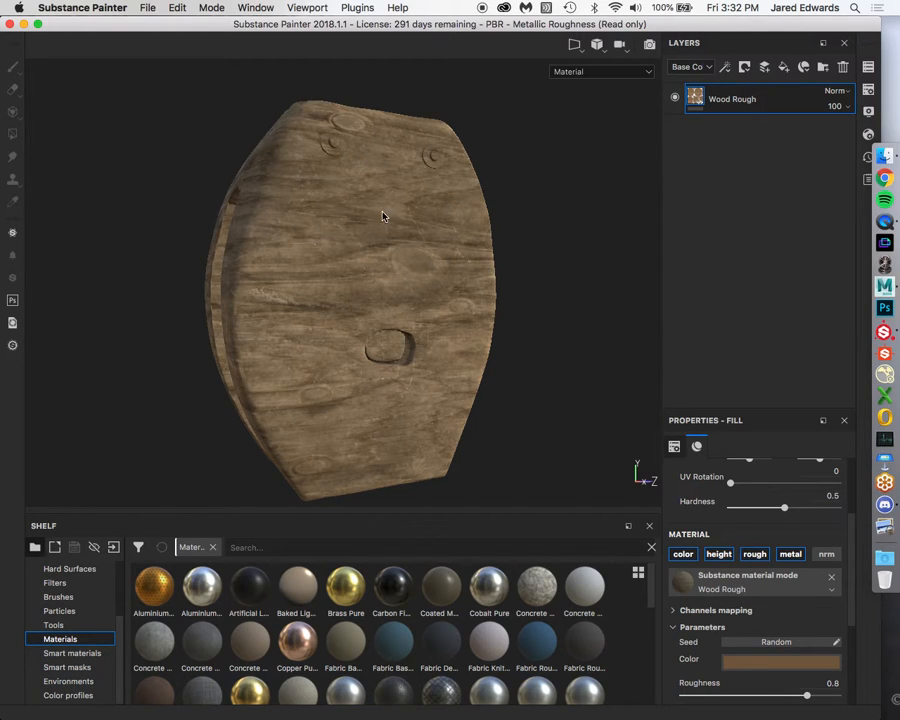
{"action": "right_click_drag", "start_coordinate": [383, 217], "coordinate": [604, 446], "text": "alt"}
{"action": "left_click_drag", "start_coordinate": [403, 305], "coordinate": [413, 280], "text": "alt"}
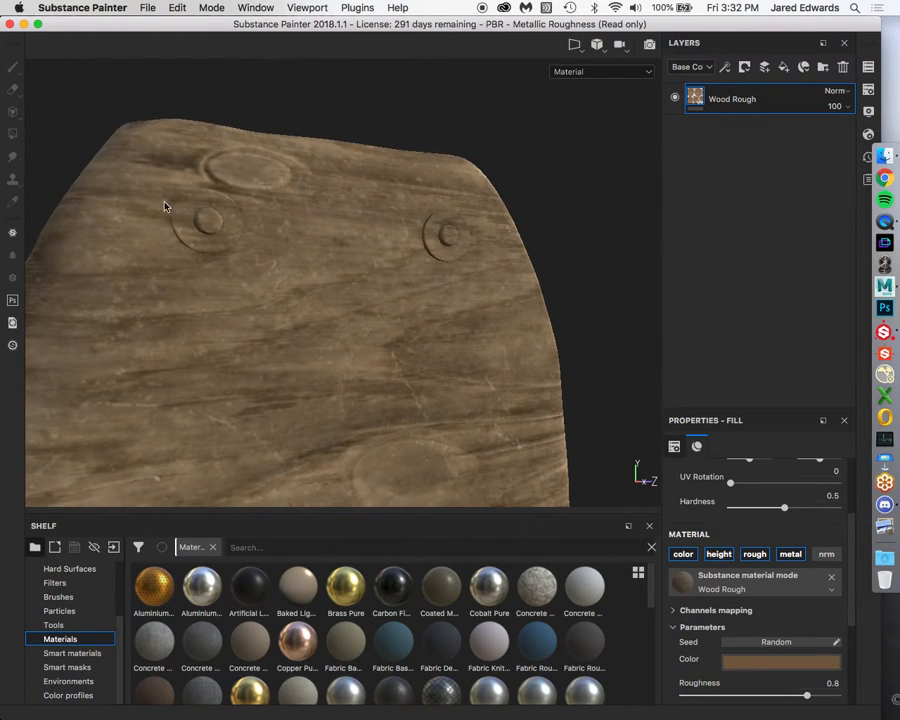
{"action": "left_click_drag", "start_coordinate": [303, 299], "coordinate": [302, 442], "text": "alt"}
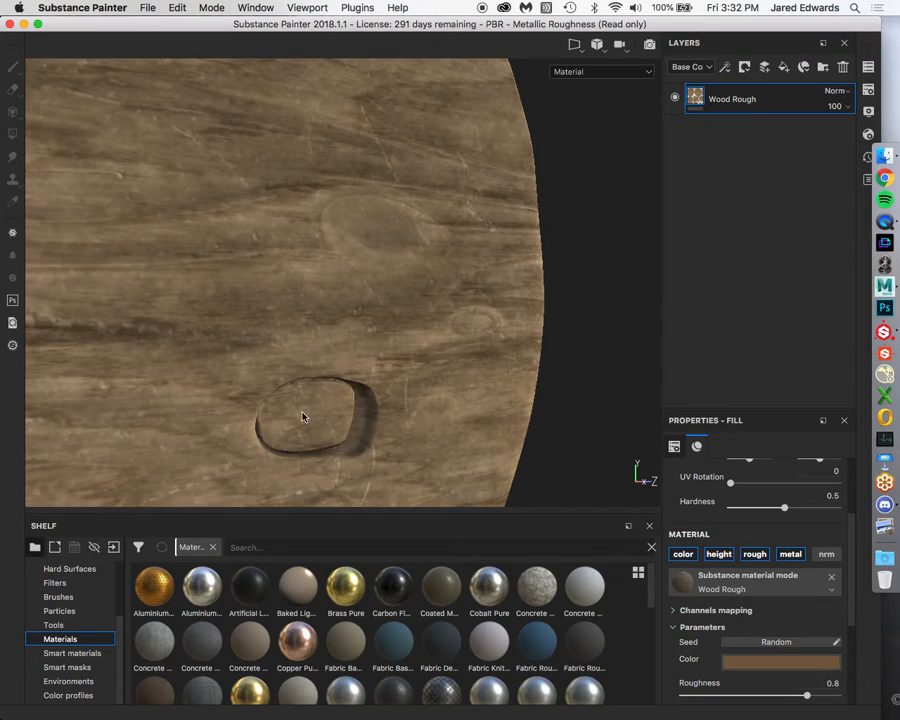
{"action": "right_click_drag", "start_coordinate": [376, 424], "coordinate": [267, 283], "text": "alt"}
{"action": "left_click_drag", "start_coordinate": [267, 283], "coordinate": [273, 280], "text": "alt"}
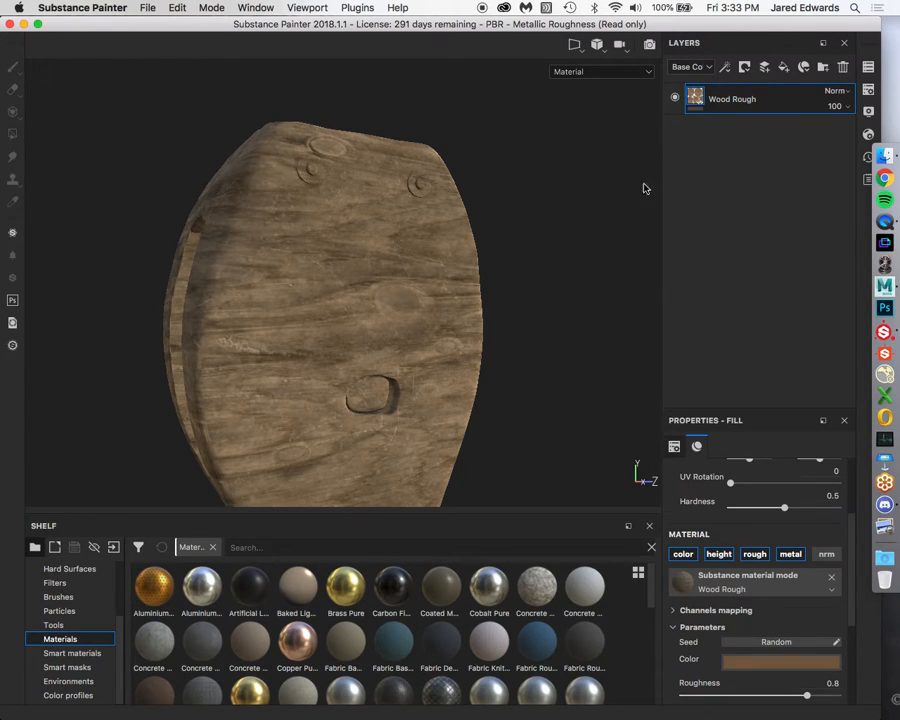
Create a layer folder named woodGroup and move the Wood Rough layer into it.
{"action": "left_click", "coordinate": [822, 70]}
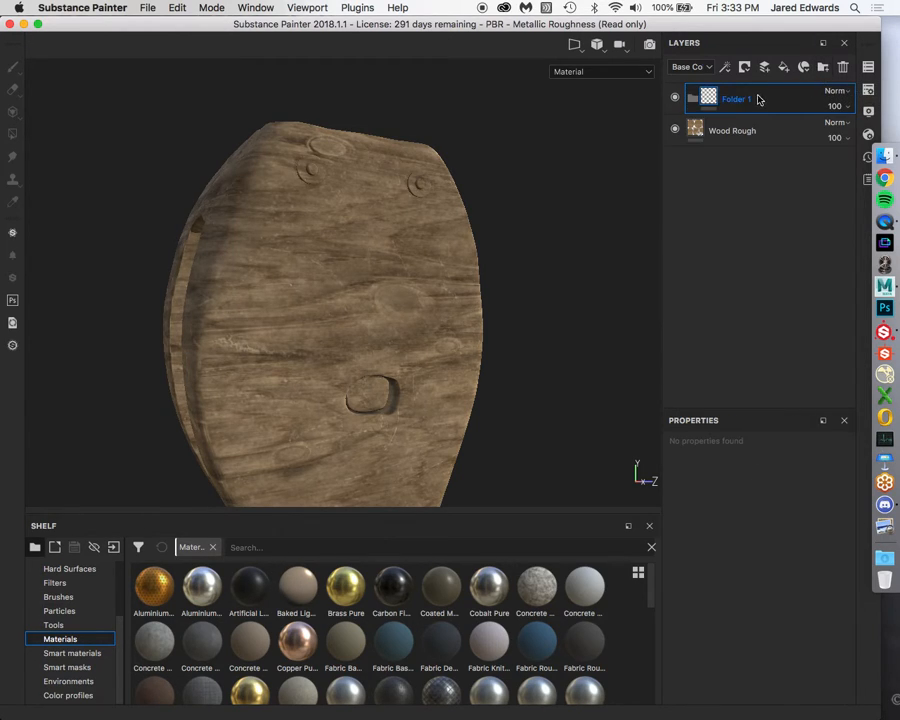
{"action": "double_click", "coordinate": [737, 101]}
{"action": "type", "text": "woodG"}
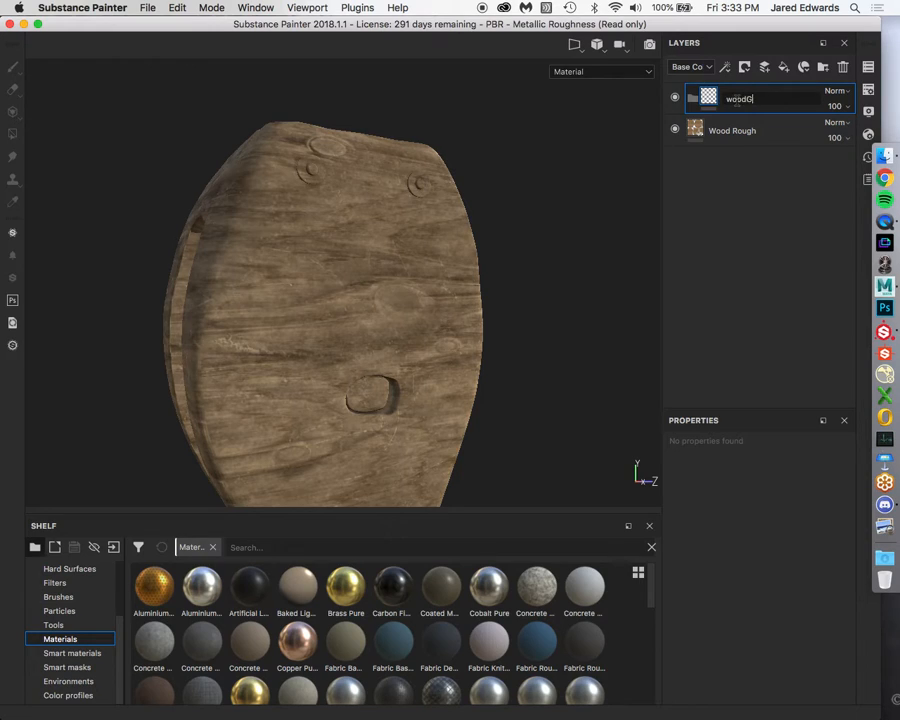
{"action": "type", "text": "roup"}
{"action": "key", "text": "Return"}
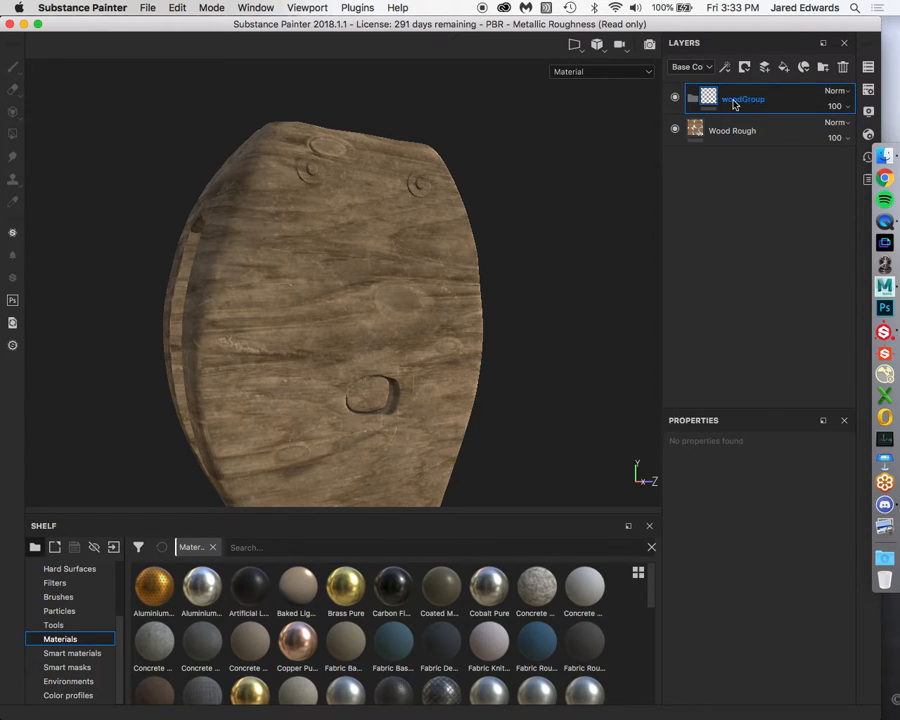
{"action": "left_click_drag", "start_coordinate": [696, 135], "coordinate": [715, 100]}
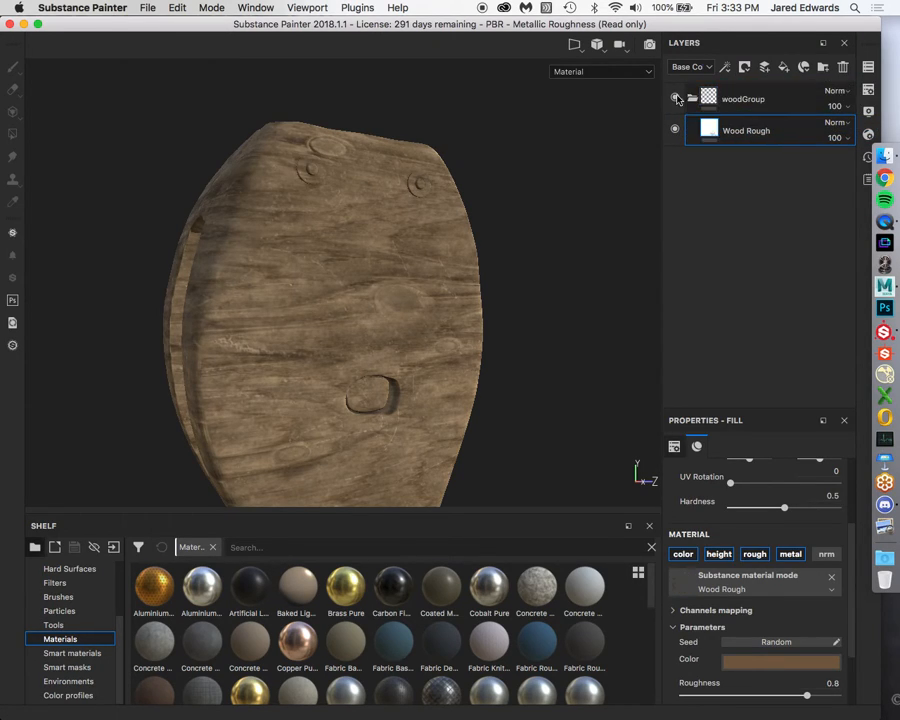
{"action": "left_click", "coordinate": [692, 98]}
{"action": "left_click", "coordinate": [691, 98]}
{"action": "left_click", "coordinate": [691, 98]}
{"action": "left_click", "coordinate": [691, 98]}
{"action": "left_click", "coordinate": [691, 98]}
{"action": "left_click", "coordinate": [691, 98]}
{"action": "left_click", "coordinate": [691, 98]}
{"action": "left_click", "coordinate": [691, 98]}
{"action": "left_click", "coordinate": [691, 98]}
{"action": "left_click", "coordinate": [691, 98]}
Add a black mask to the woodGroup folder and put a paint effect on that mask.
{"action": "left_click", "coordinate": [713, 97]}
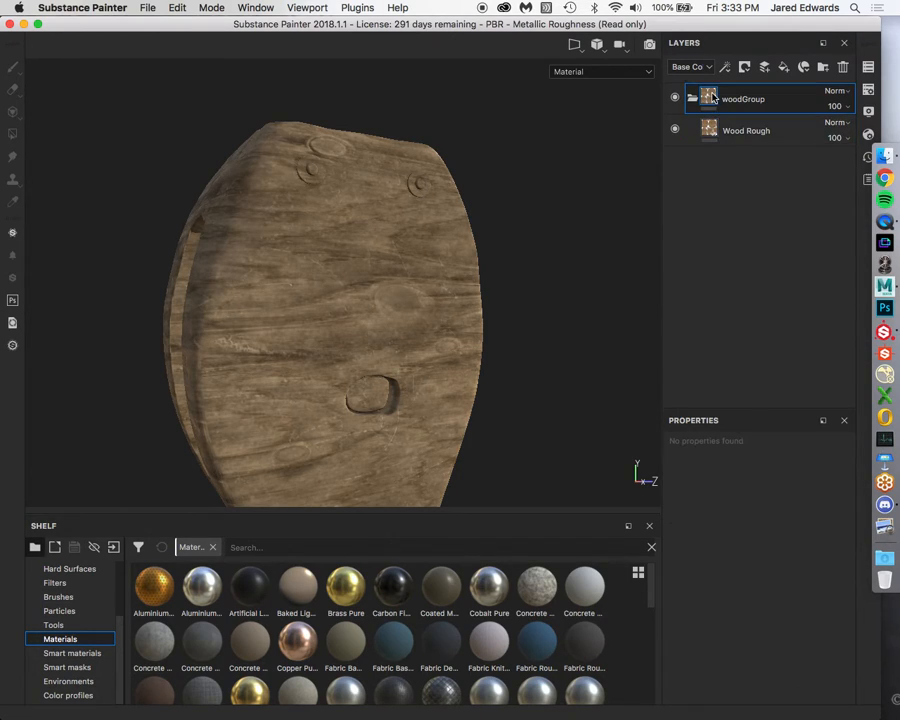
{"action": "left_click", "coordinate": [745, 67]}
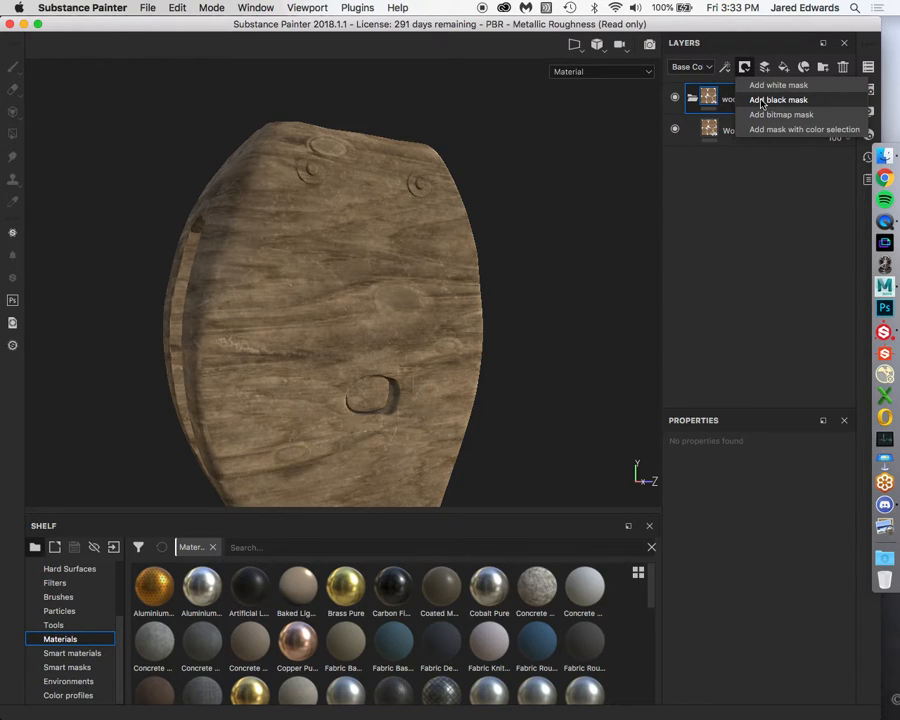
{"action": "left_click", "coordinate": [762, 100]}
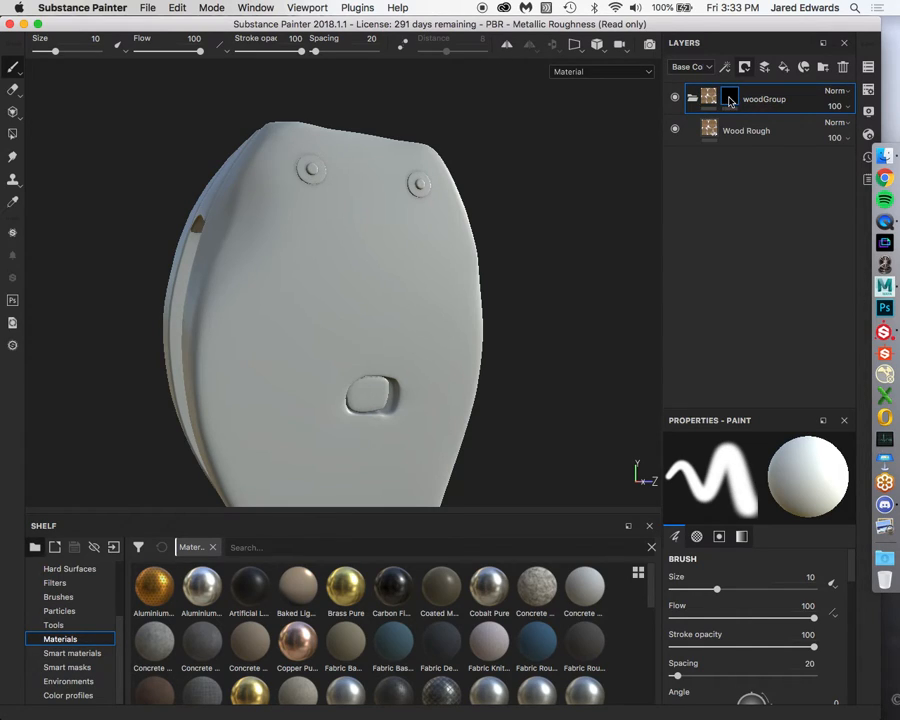
{"action": "mouse_move", "coordinate": [729, 101]}
{"action": "left_click", "coordinate": [726, 70]}
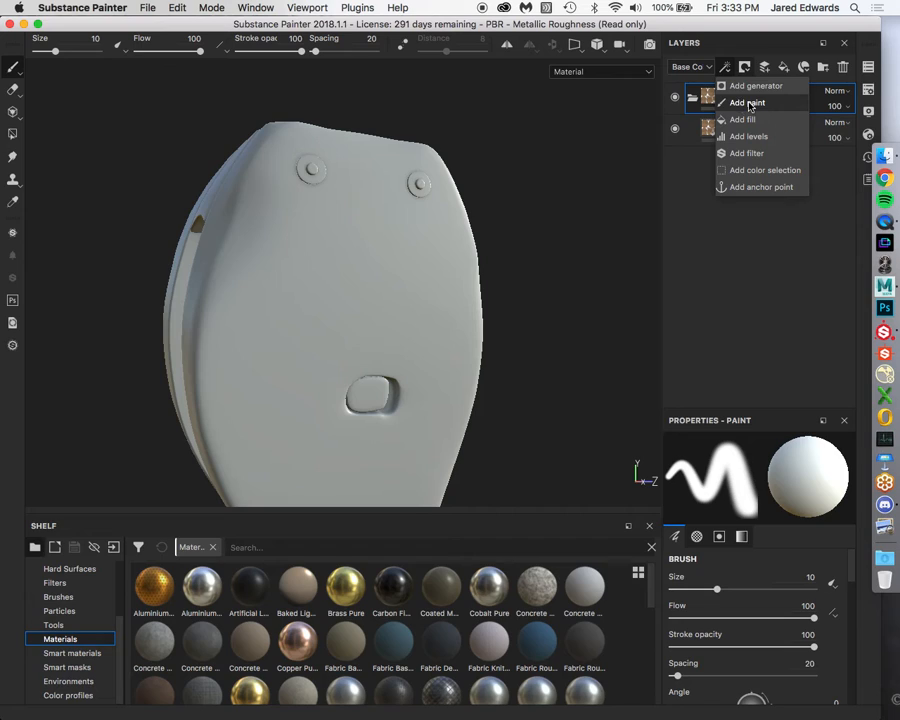
{"action": "left_click", "coordinate": [735, 103]}
{"action": "left_click", "coordinate": [729, 69]}
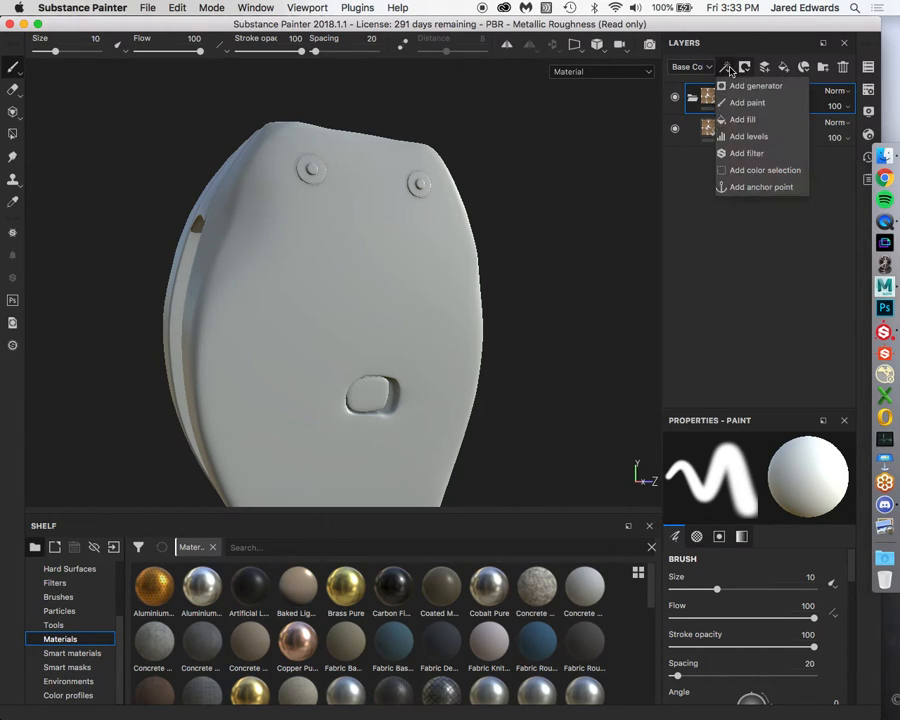
{"action": "left_click", "coordinate": [740, 103]}
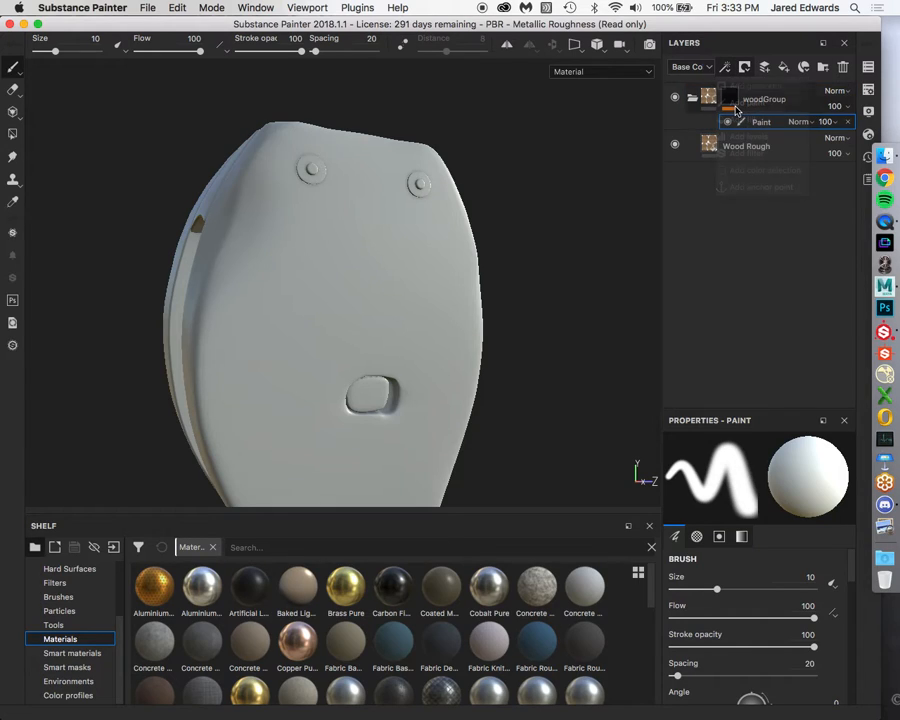
Try a brush stroke in the woodGroup mask's paint effect on the pulley's front face, and undo it.
{"action": "double_click", "coordinate": [764, 122]}
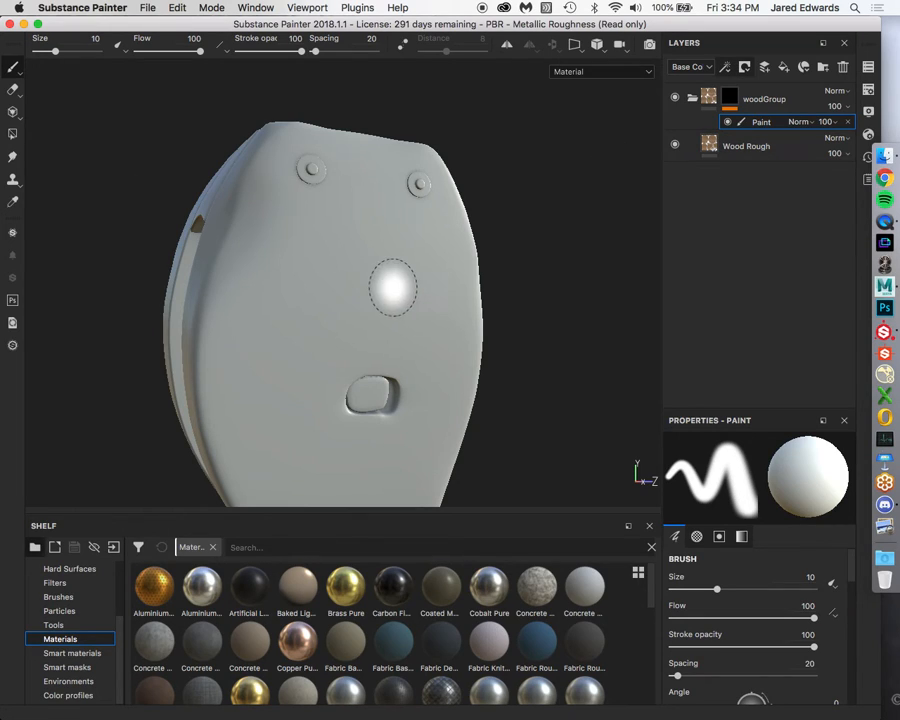
{"action": "mouse_move", "coordinate": [370, 265]}
{"action": "left_mouse_down"}
{"action": "mouse_move", "coordinate": [384, 258]}
{"action": "mouse_move", "coordinate": [302, 270]}
{"action": "left_mouse_up"}
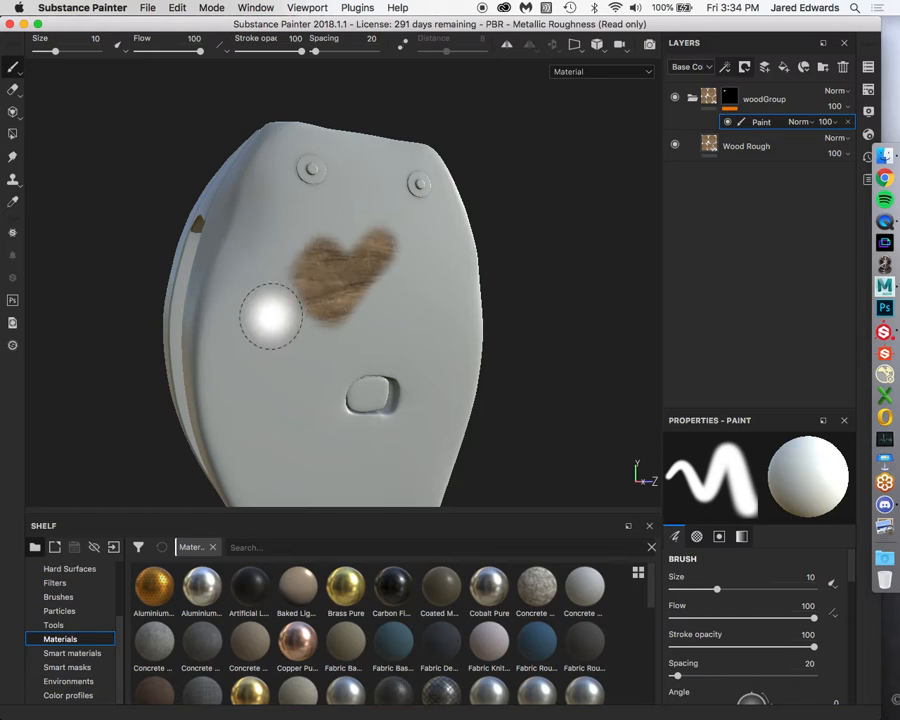
{"action": "key", "text": "ctrl+z"}
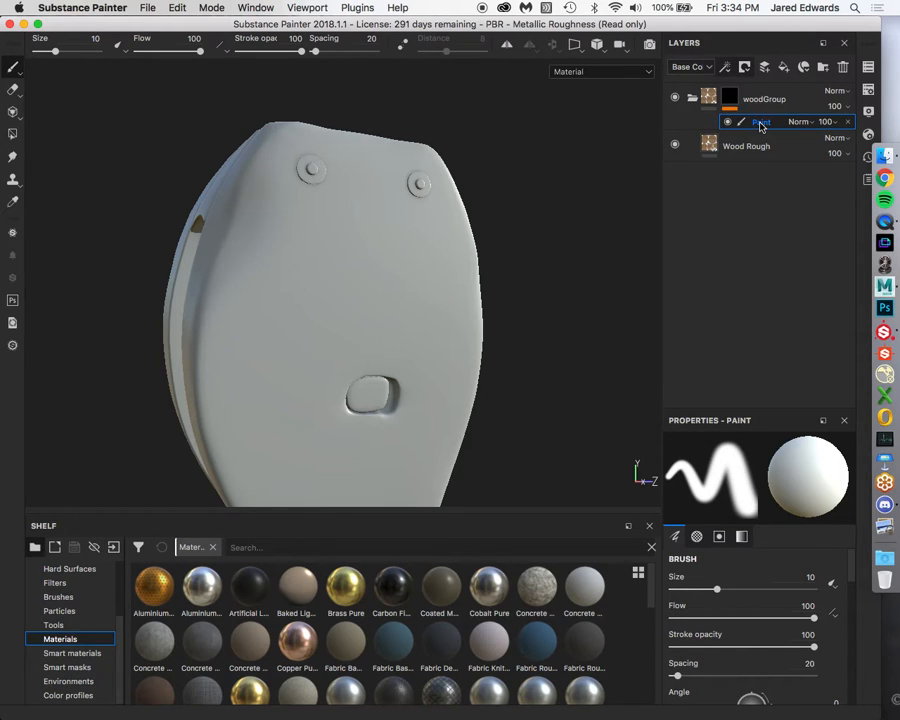
Reveal the wood on the pulley's front shell in the woodGroup mask using Polygon Fill by UV chunk with color 1.
{"action": "left_click", "coordinate": [13, 135]}
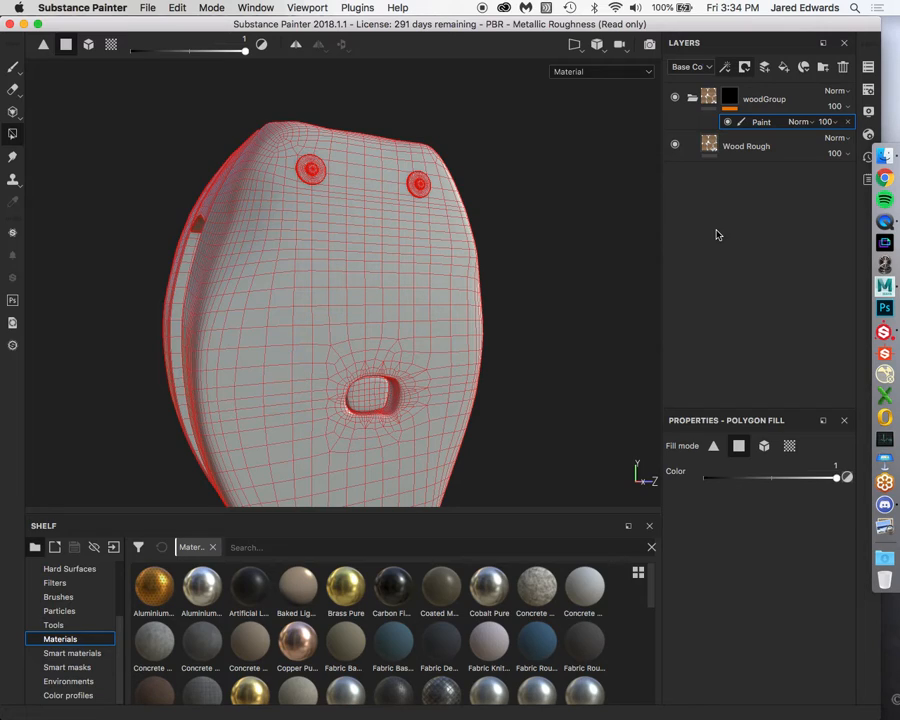
{"action": "left_click", "coordinate": [790, 448]}
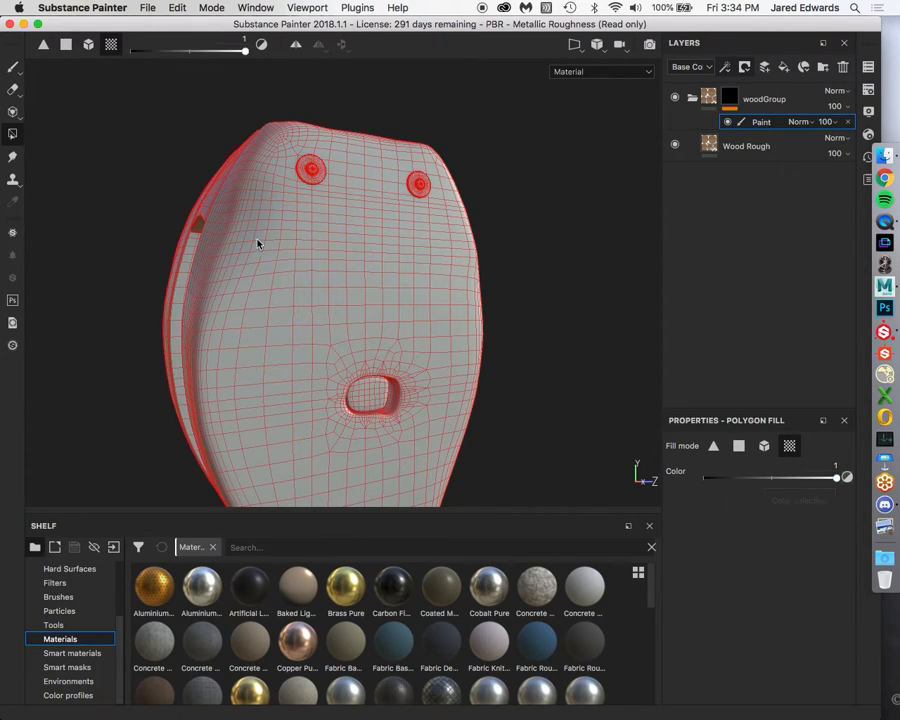
{"action": "left_click_drag", "start_coordinate": [292, 287], "coordinate": [313, 272], "text": "alt"}
{"action": "left_click", "coordinate": [313, 271]}
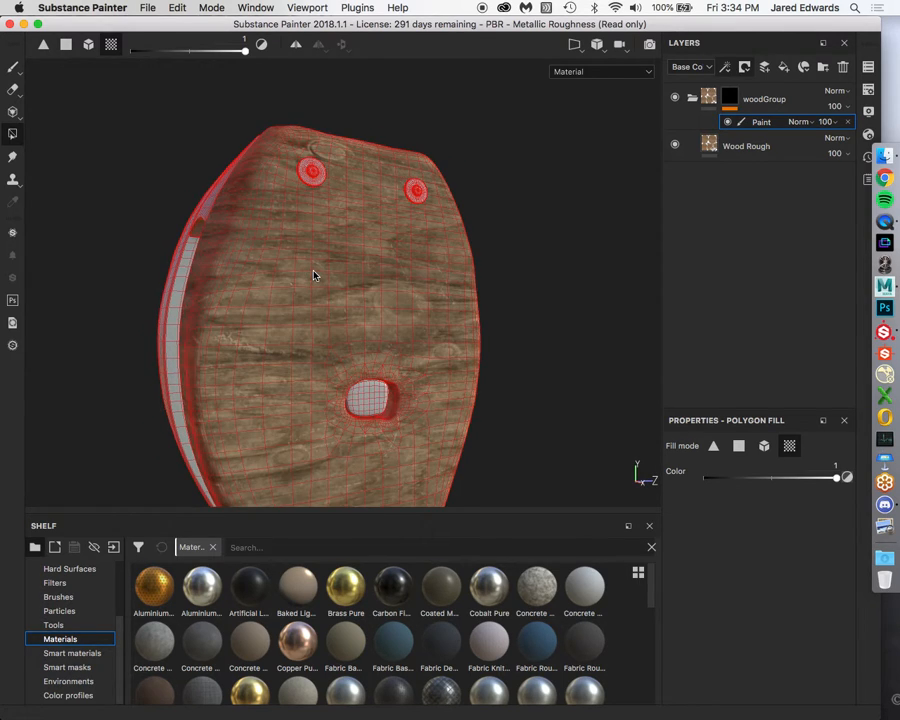
Fill the inner faces, the spacer between the shells and the other outer shell in the woodGroup mask.
{"action": "left_click_drag", "start_coordinate": [295, 285], "coordinate": [340, 228], "text": "alt"}
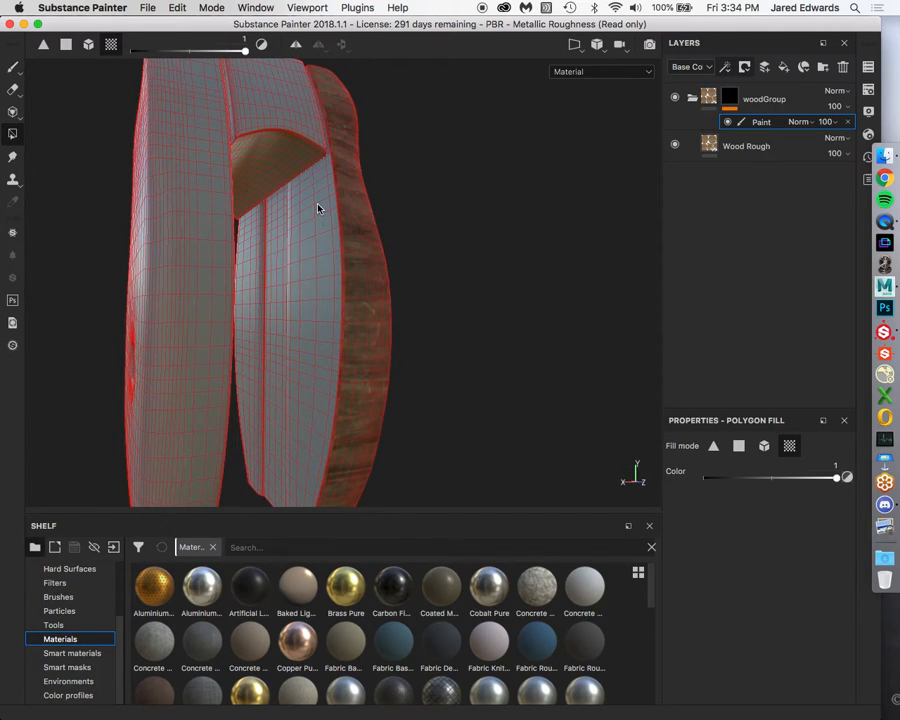
{"action": "left_click", "coordinate": [318, 208]}
{"action": "left_click", "coordinate": [260, 154]}
{"action": "left_click", "coordinate": [272, 112]}
{"action": "left_click_drag", "start_coordinate": [272, 112], "coordinate": [187, 169], "text": "alt"}
{"action": "left_click_drag", "start_coordinate": [189, 245], "coordinate": [104, 245], "text": "alt"}
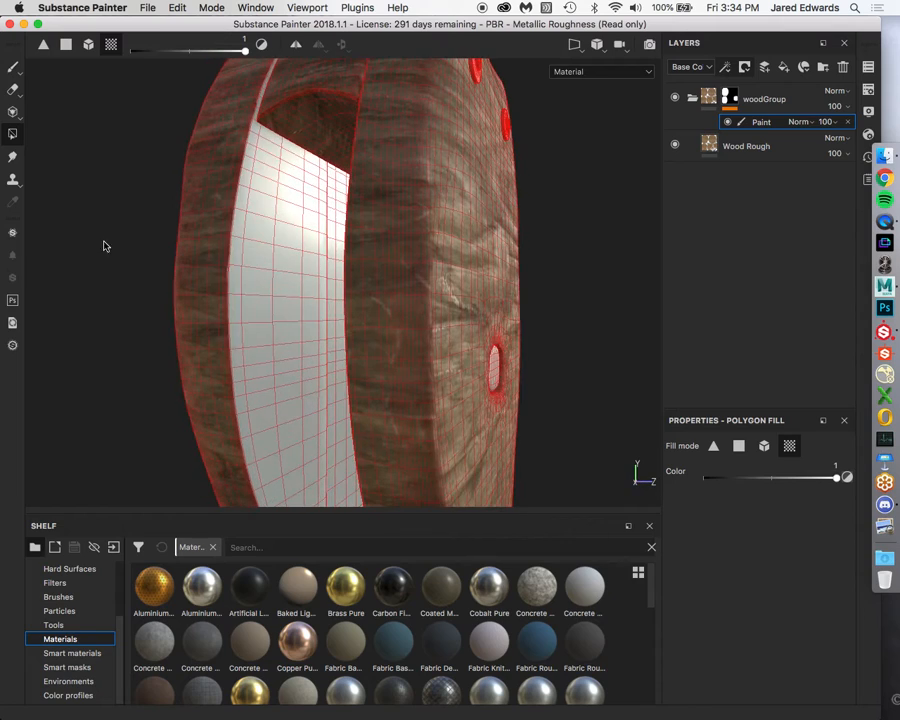
{"action": "left_click_drag", "start_coordinate": [303, 287], "coordinate": [482, 261], "text": "alt"}
Examine the mask's wood coverage in the UV layout, especially the ring, end cap and bolt islands, and return to the 3D view.
{"action": "key", "text": "F3"}
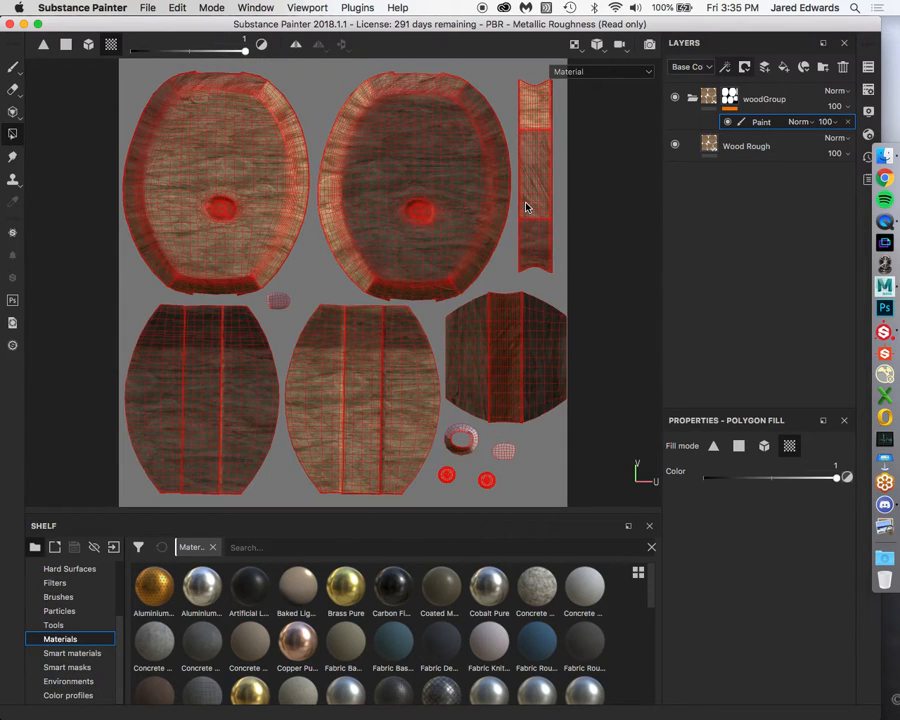
{"action": "middle_click_drag", "start_coordinate": [513, 376], "coordinate": [428, 157], "text": "alt"}
{"action": "scroll", "coordinate": [431, 178], "scroll_direction": "up", "scroll_amount": 8}
{"action": "middle_click_drag", "start_coordinate": [428, 342], "coordinate": [443, 292], "text": "alt"}
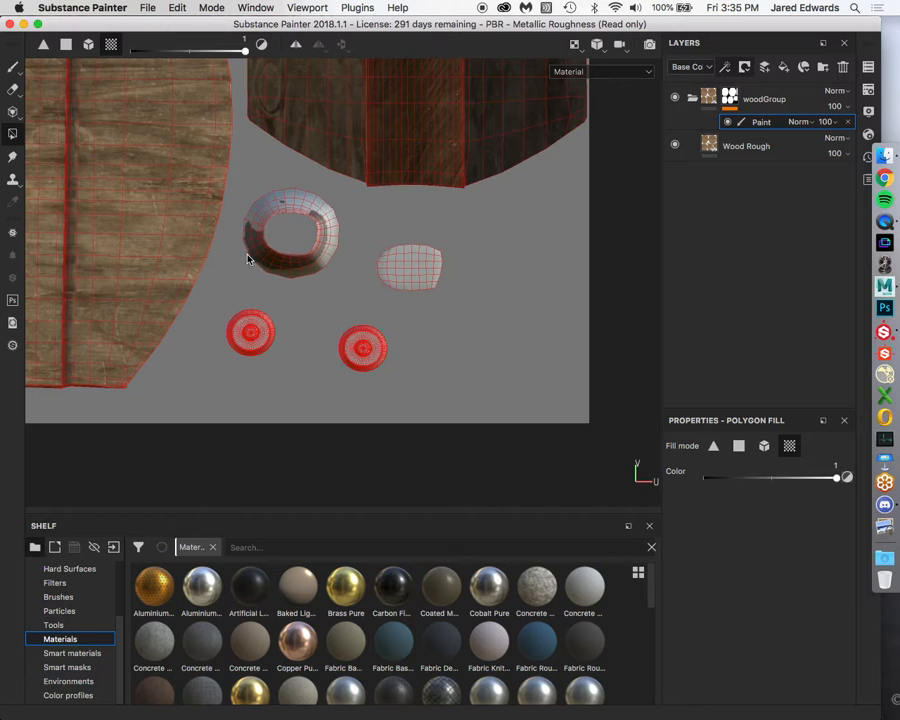
{"action": "scroll", "coordinate": [245, 311], "scroll_direction": "down", "scroll_amount": 6}
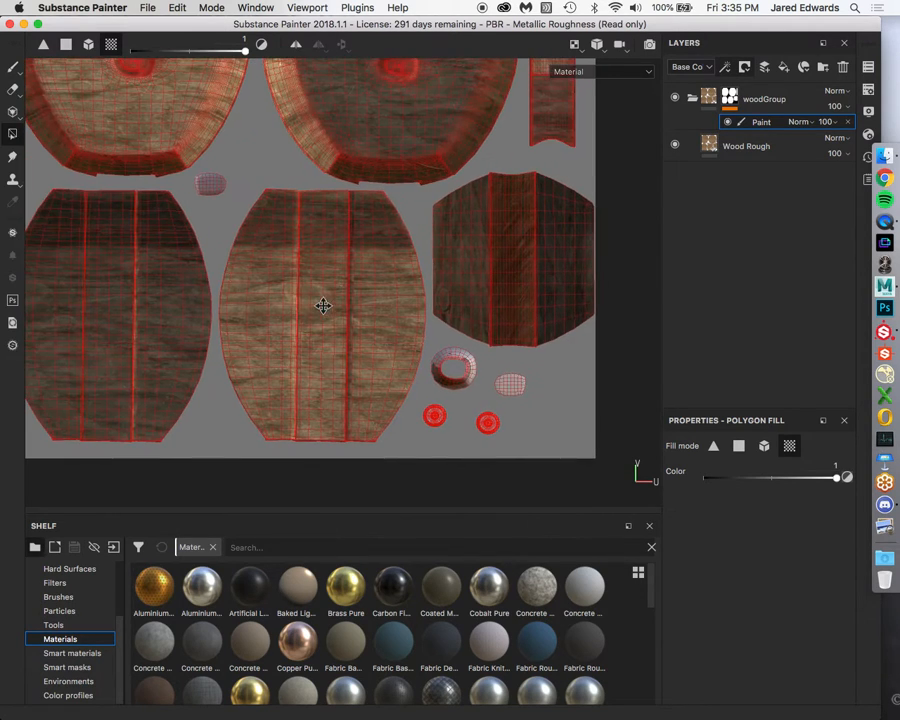
{"action": "key", "text": "F2"}
{"action": "left_click_drag", "start_coordinate": [366, 261], "coordinate": [263, 258], "text": "alt"}
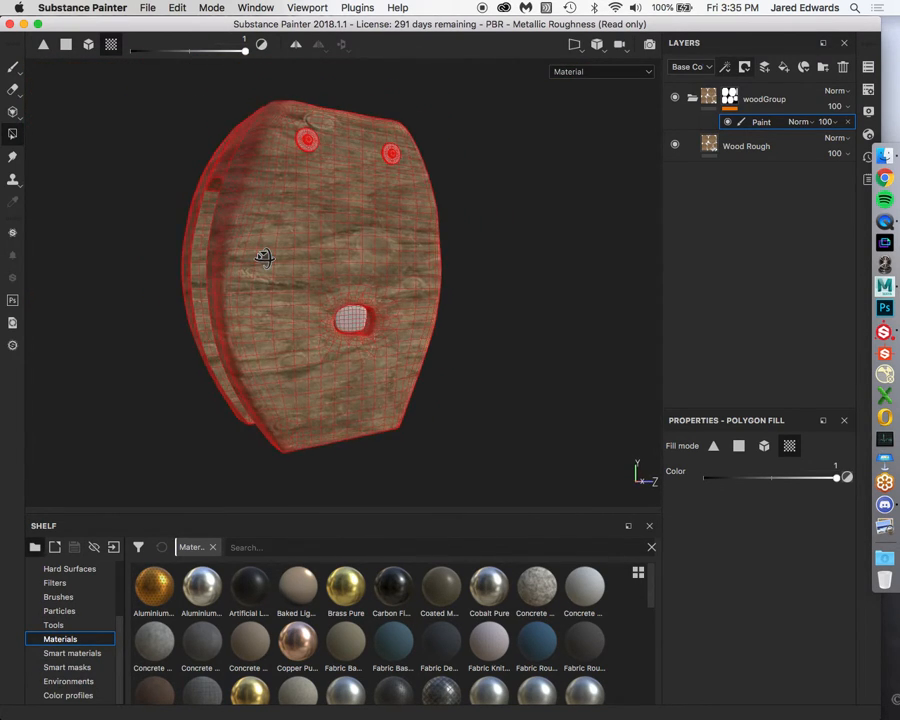
Collapse the woodGroup folder and create a folder named metalGroup above it.
{"action": "left_click", "coordinate": [707, 100]}
{"action": "left_click", "coordinate": [691, 99]}
{"action": "left_click_drag", "start_coordinate": [414, 230], "coordinate": [301, 256], "text": "alt"}
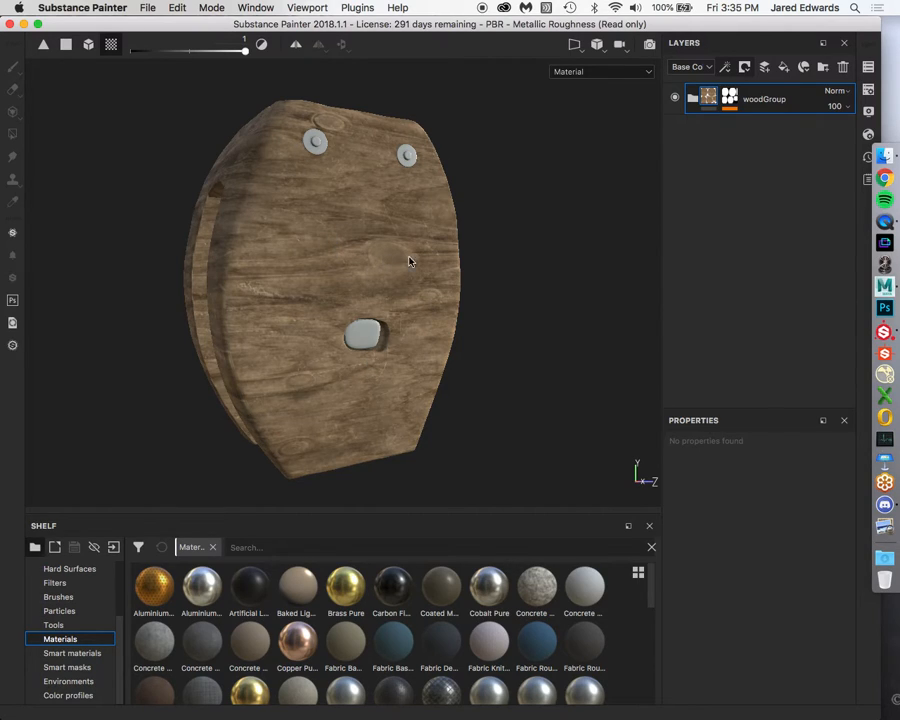
{"action": "left_click", "coordinate": [823, 67]}
{"action": "double_click", "coordinate": [738, 99]}
{"action": "type", "text": "metalGroup"}
{"action": "key", "text": "Return"}
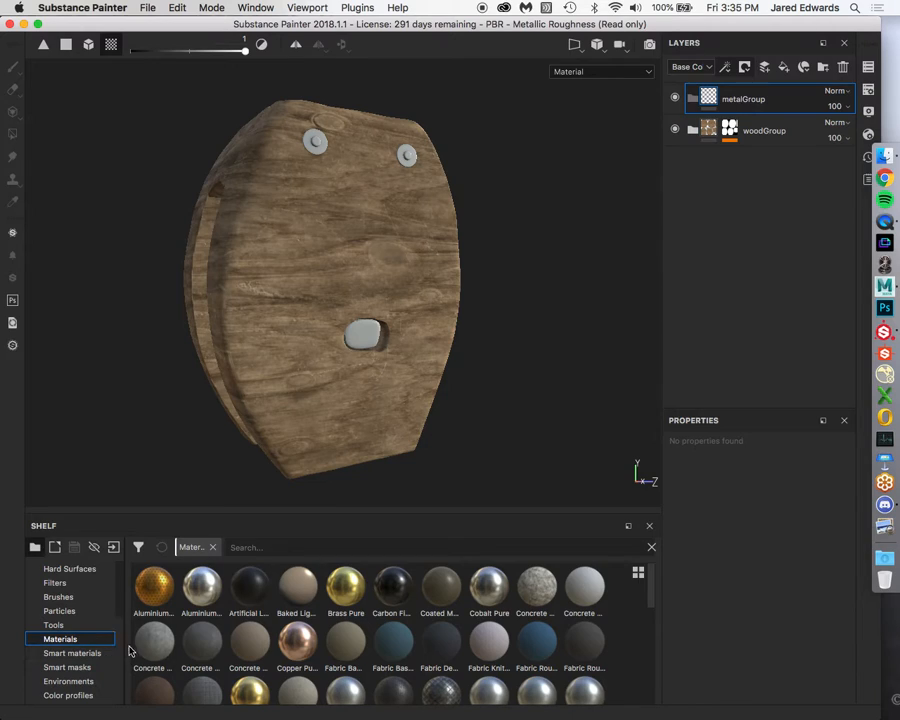
Search the materials for "rust" and add Rust Coarse inside the metalGroup folder.
{"action": "left_click", "coordinate": [282, 546]}
{"action": "type", "text": "rust"}
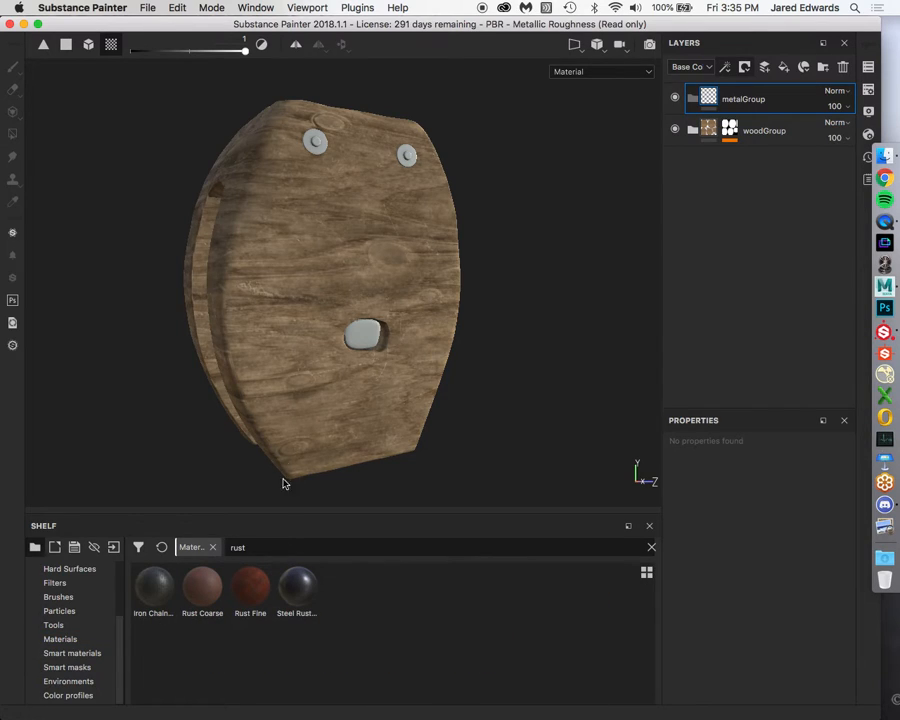
{"action": "mouse_move", "coordinate": [254, 599]}
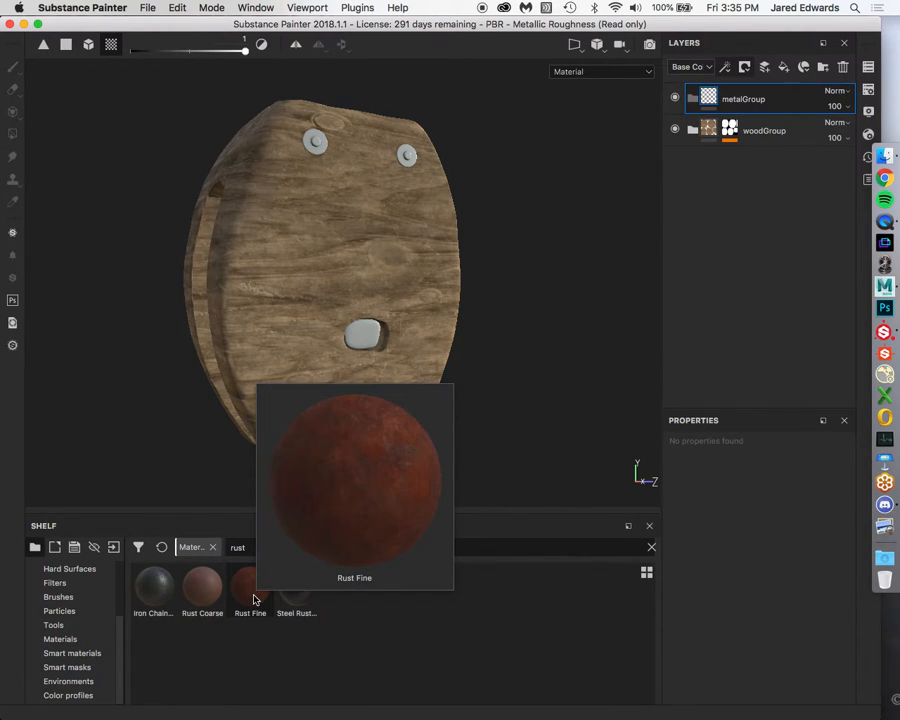
{"action": "mouse_move", "coordinate": [203, 588]}
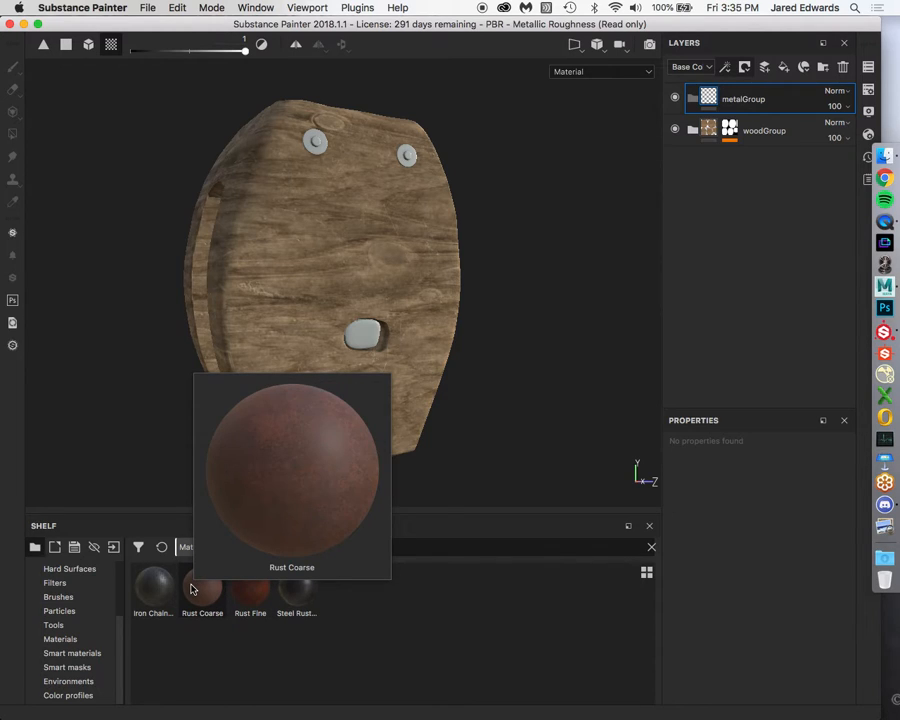
{"action": "left_click_drag", "start_coordinate": [192, 589], "coordinate": [730, 96]}
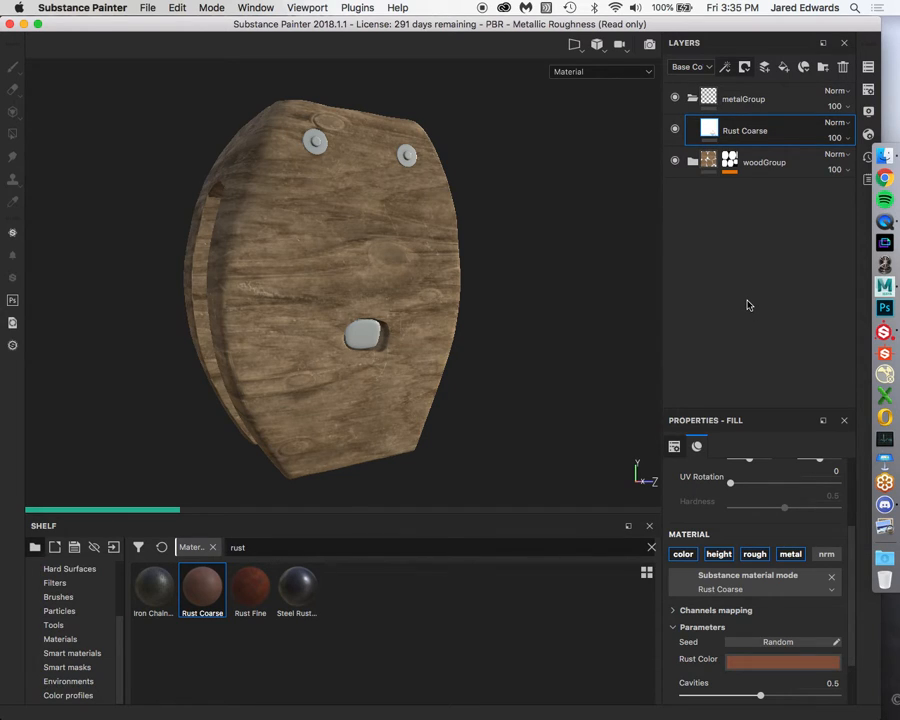
Try a UV Scale of 2.01 on the Rust Coarse layer and inspect the rust around the bolts.
{"action": "left_click_drag", "start_coordinate": [620, 260], "coordinate": [512, 230], "text": "alt"}
{"action": "right_click_drag", "start_coordinate": [368, 244], "coordinate": [524, 325], "text": "alt"}
{"action": "left_click_drag", "start_coordinate": [524, 325], "coordinate": [486, 306], "text": "alt"}
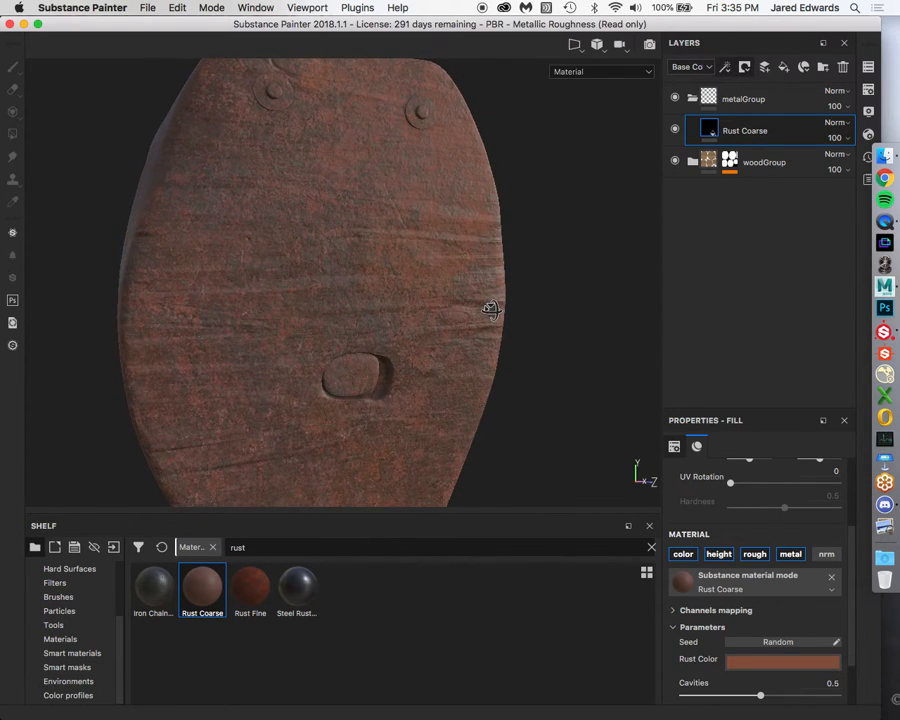
{"action": "scroll", "coordinate": [741, 597], "scroll_direction": "up", "scroll_amount": 5}
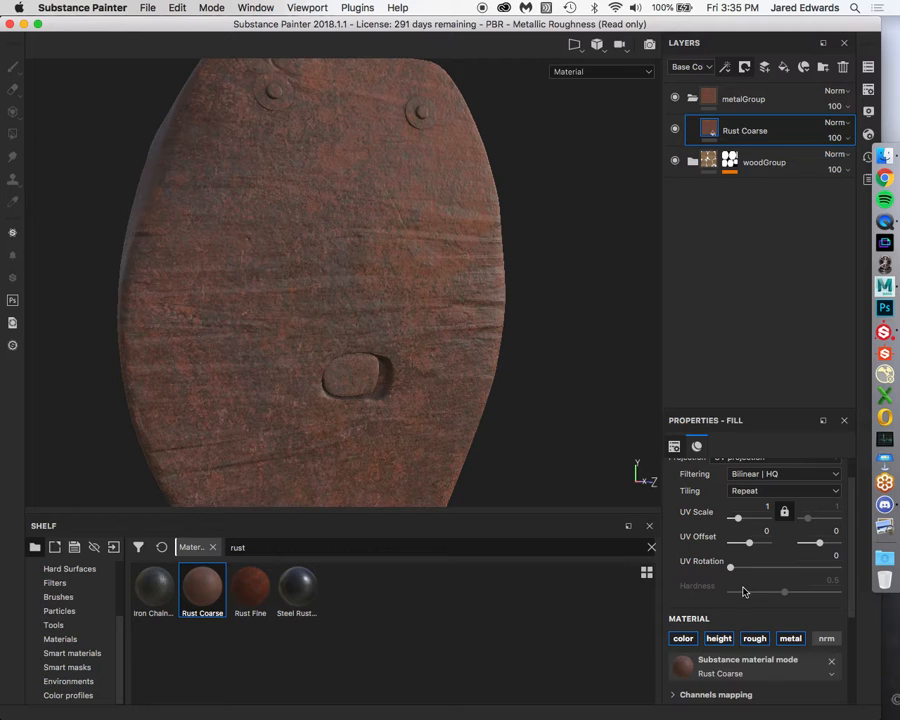
{"action": "left_click_drag", "start_coordinate": [735, 551], "coordinate": [740, 556]}
{"action": "middle_click_drag", "start_coordinate": [351, 150], "coordinate": [354, 296], "text": "alt"}
{"action": "right_click_drag", "start_coordinate": [354, 296], "coordinate": [500, 238], "text": "alt"}
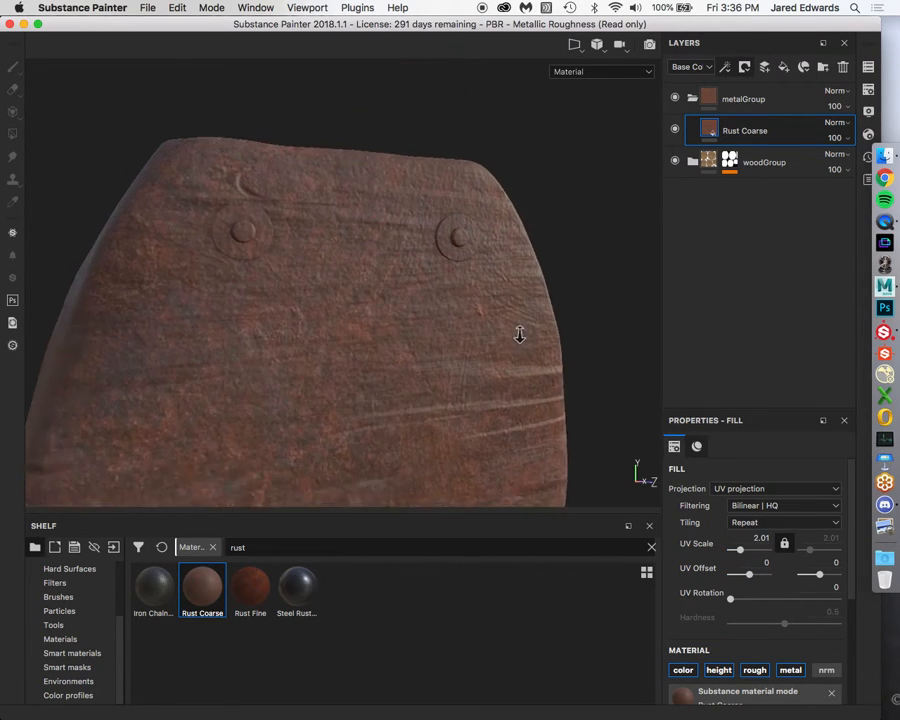
{"action": "left_click_drag", "start_coordinate": [440, 305], "coordinate": [420, 400], "text": "alt"}
Set the Rust Coarse layer's UV Scale to 1.22 and inspect the rust on the bolts and around the hole.
{"action": "mouse_move", "coordinate": [740, 550]}
{"action": "left_mouse_down"}
{"action": "mouse_move", "coordinate": [750, 552]}
{"action": "mouse_move", "coordinate": [739, 552]}
{"action": "left_mouse_up"}
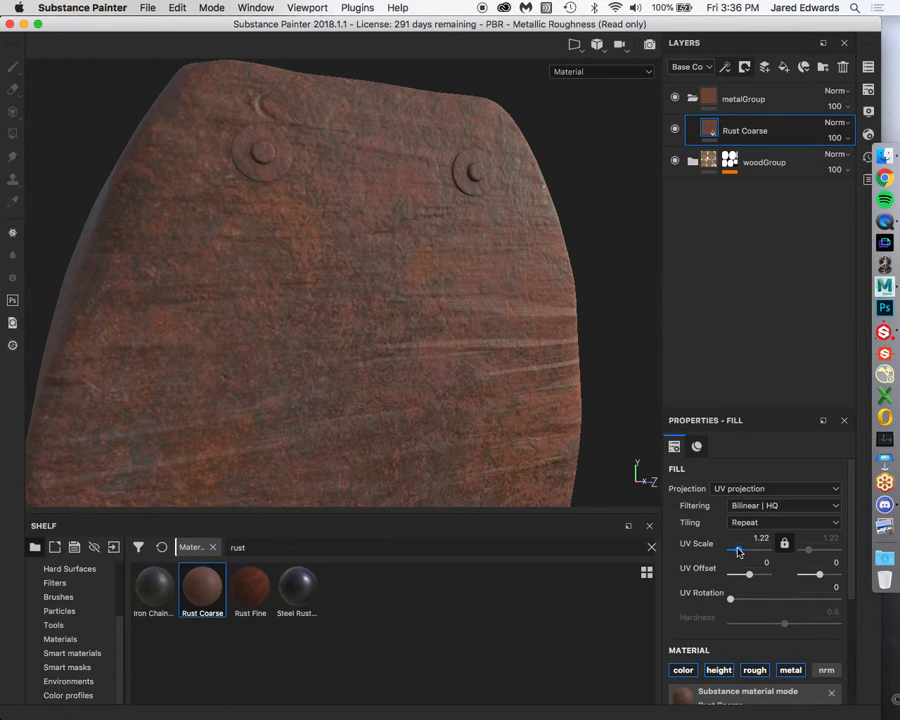
{"action": "middle_click_drag", "start_coordinate": [323, 280], "coordinate": [392, 360], "text": "alt"}
{"action": "right_click_drag", "start_coordinate": [392, 360], "coordinate": [411, 293], "text": "alt"}
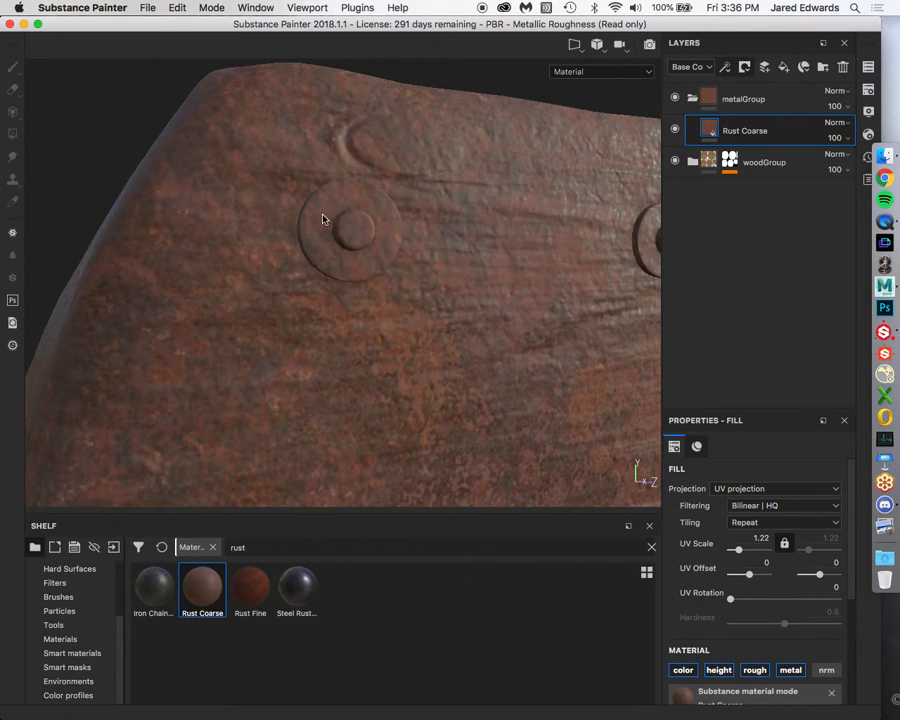
{"action": "left_click_drag", "start_coordinate": [344, 262], "coordinate": [254, 237], "text": "alt"}
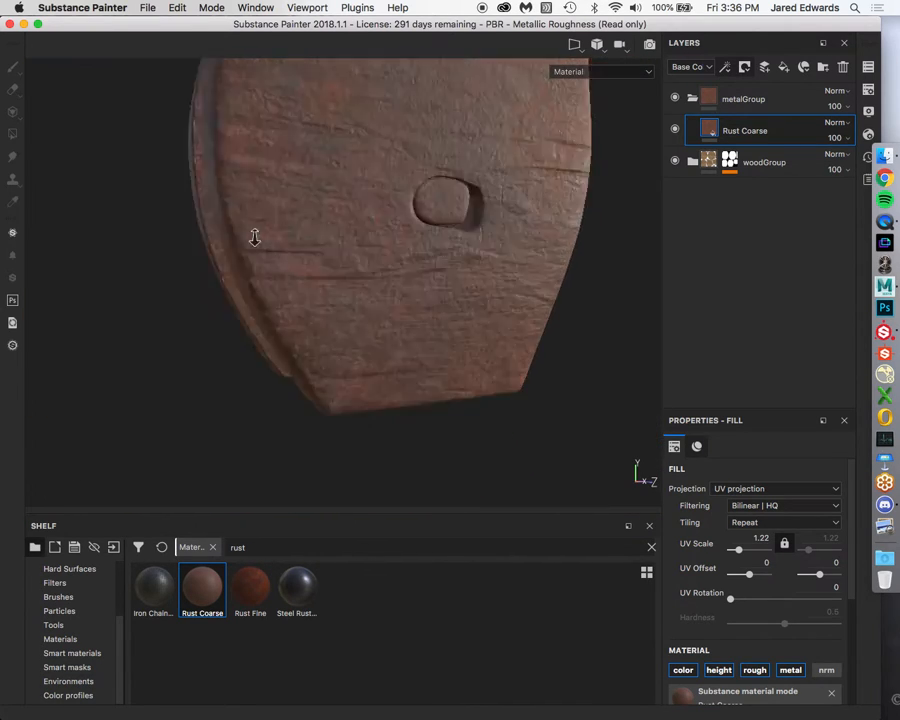
{"action": "right_click_drag", "start_coordinate": [254, 237], "coordinate": [227, 328], "text": "alt"}
{"action": "left_click_drag", "start_coordinate": [227, 328], "coordinate": [354, 292], "text": "alt"}
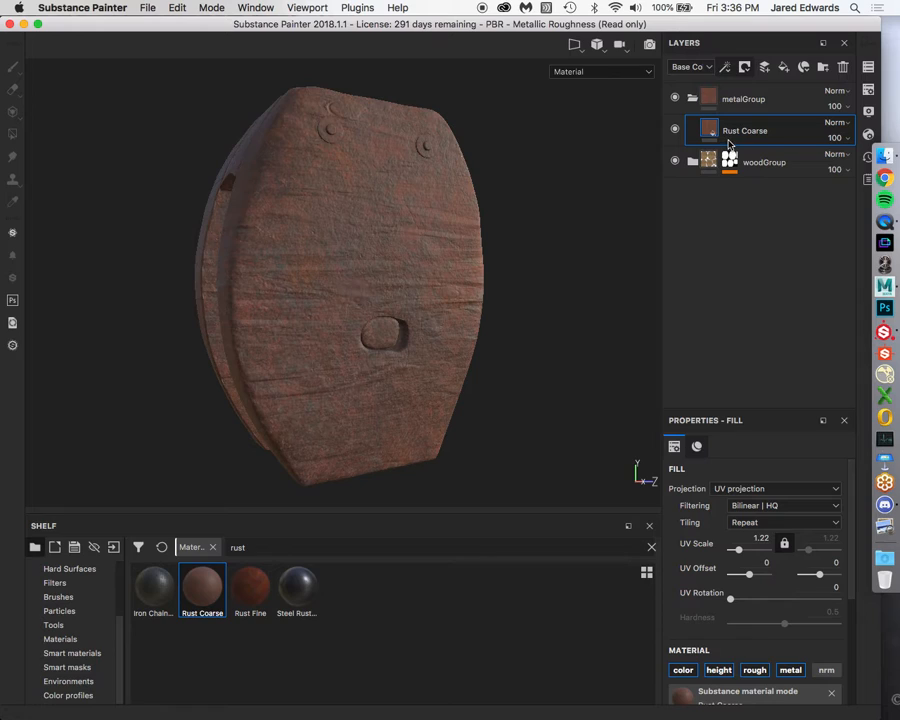
Collapse the metalGroup folder and give it a black mask for Polygon Fill.
{"action": "left_click", "coordinate": [700, 98]}
{"action": "left_click", "coordinate": [691, 99]}
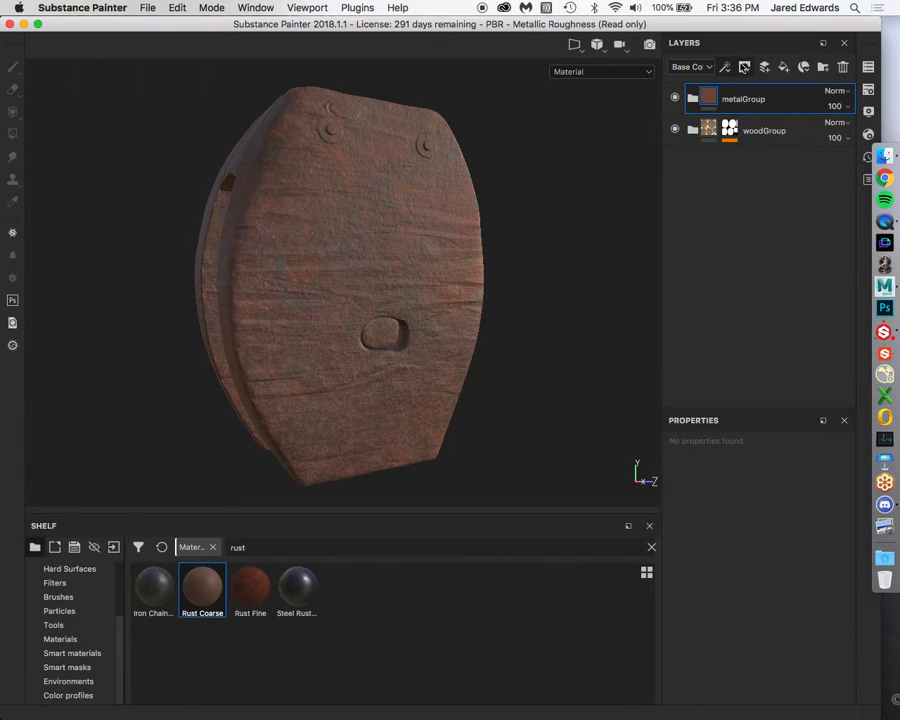
{"action": "left_click", "coordinate": [744, 67]}
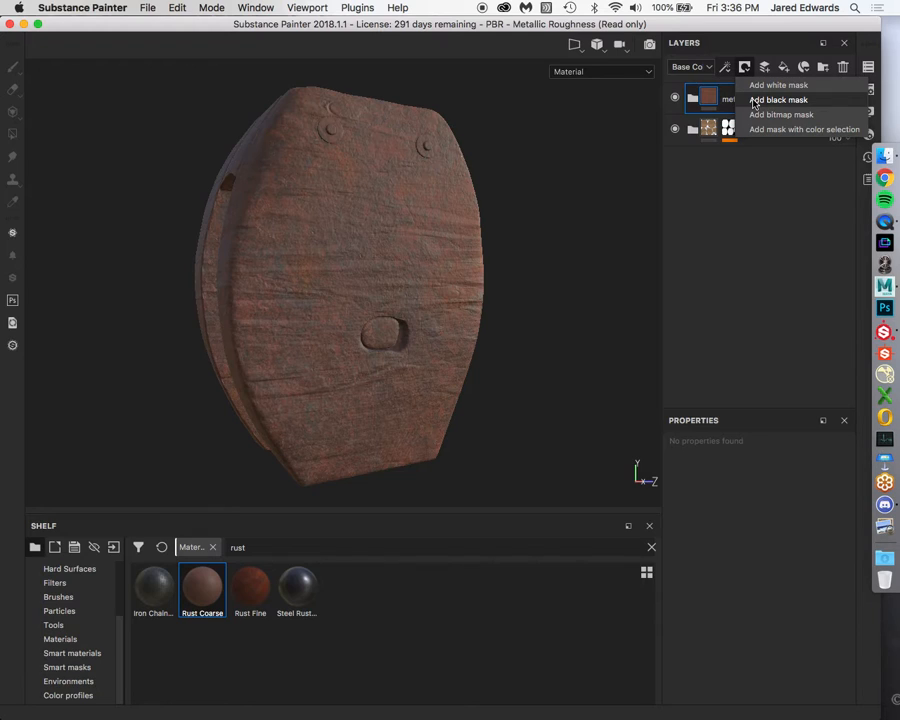
{"action": "left_click", "coordinate": [778, 100]}
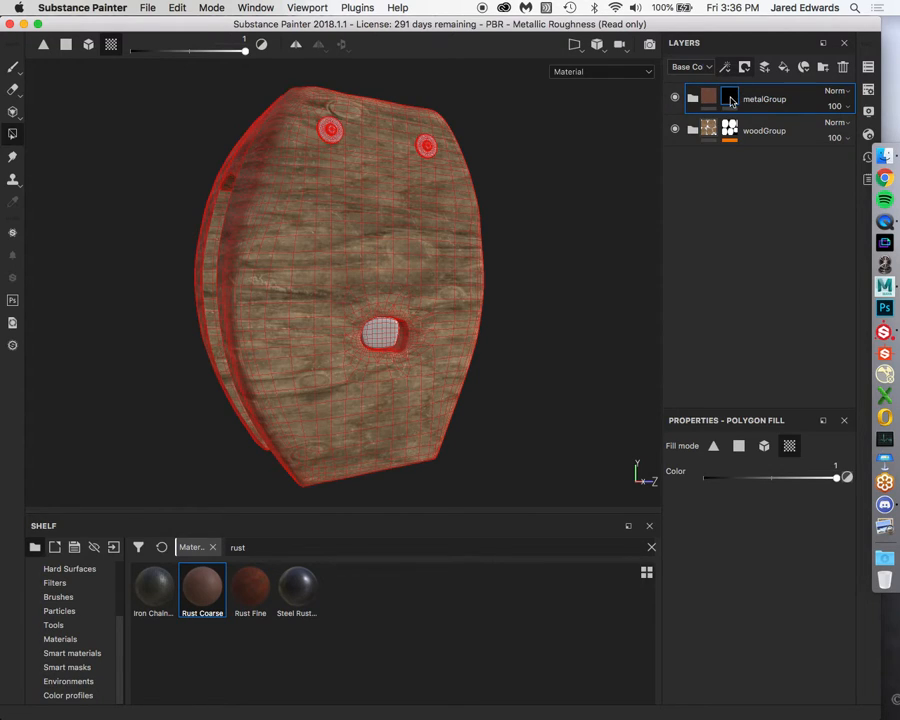
{"action": "left_click", "coordinate": [744, 67]}
{"action": "left_click", "coordinate": [741, 102]}
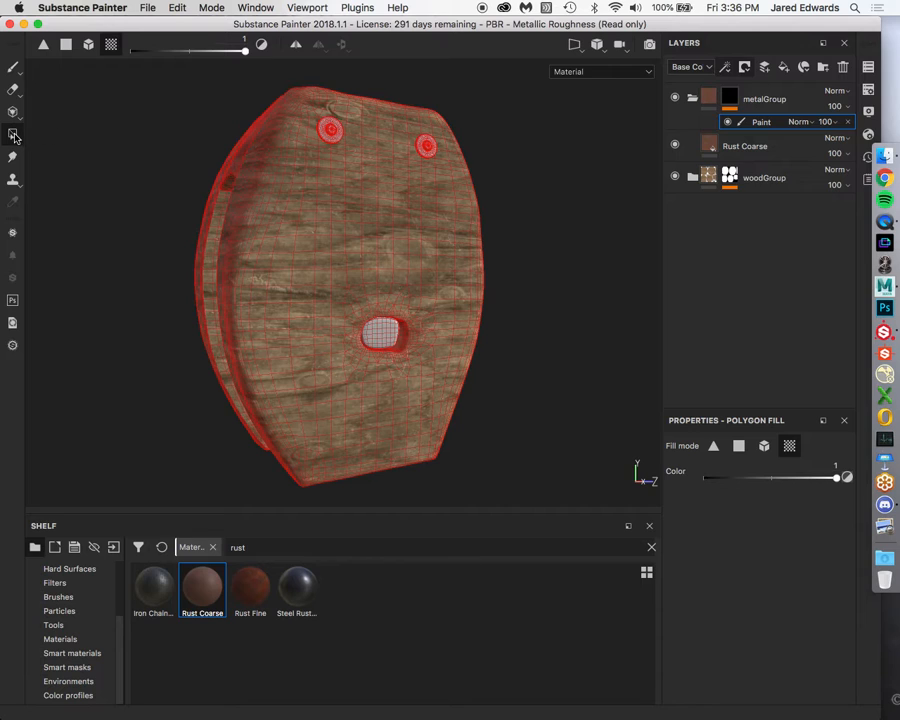
Fill the two bolts and their washers on the pulley's front face into the metalGroup mask using UV-chunk fill.
{"action": "middle_click_drag", "start_coordinate": [393, 145], "coordinate": [367, 279], "text": "alt"}
{"action": "right_click_drag", "start_coordinate": [367, 279], "coordinate": [558, 339], "text": "alt"}
{"action": "middle_click_drag", "start_coordinate": [356, 276], "coordinate": [440, 224], "text": "alt"}
{"action": "right_click_drag", "start_coordinate": [440, 224], "coordinate": [337, 187], "text": "alt"}
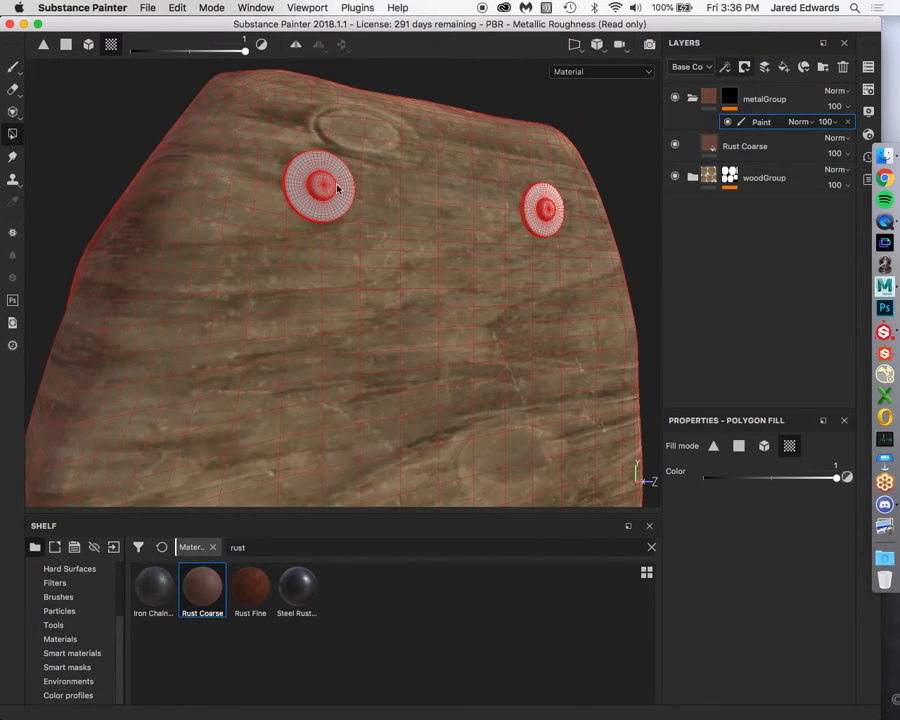
{"action": "left_click", "coordinate": [538, 211]}
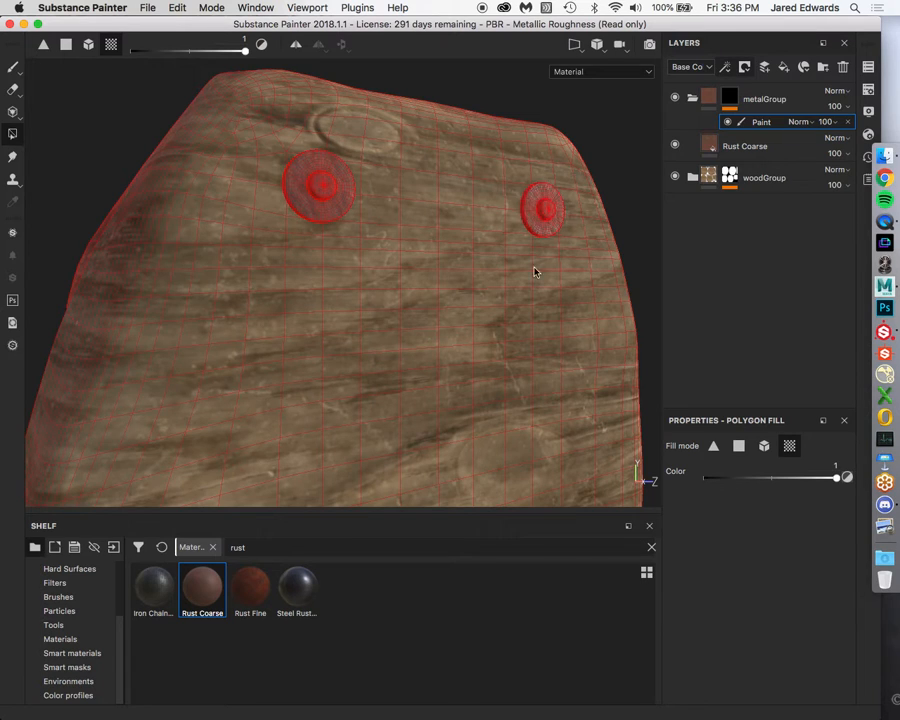
Fill the front and side surfaces of the metal piece inside the pulley's hole into the metalGroup mask.
{"action": "middle_click_drag", "start_coordinate": [531, 325], "coordinate": [514, 110], "text": "alt"}
{"action": "middle_click_drag", "start_coordinate": [432, 342], "coordinate": [428, 249], "text": "alt"}
{"action": "left_click", "coordinate": [426, 291]}
{"action": "left_click_drag", "start_coordinate": [426, 291], "coordinate": [447, 323], "text": "alt"}
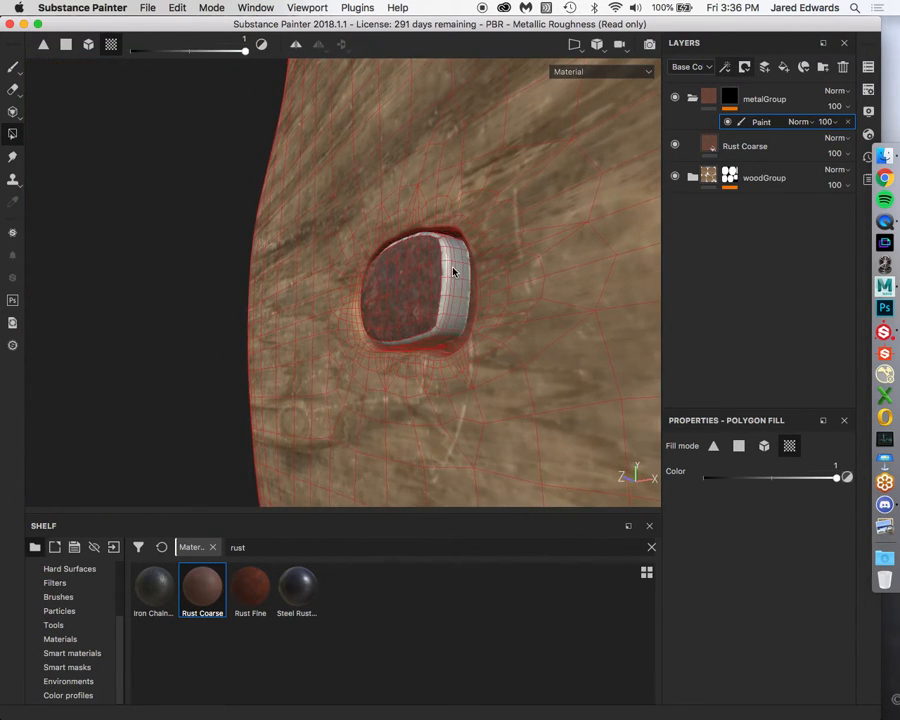
{"action": "left_click", "coordinate": [452, 271]}
{"action": "left_click_drag", "start_coordinate": [452, 271], "coordinate": [416, 268], "text": "alt"}
Leave the metalGroup mask, inspect the rusted bolts and hole insert, and collapse the folder.
{"action": "left_click", "coordinate": [709, 98]}
{"action": "left_click_drag", "start_coordinate": [380, 310], "coordinate": [337, 333], "text": "alt"}
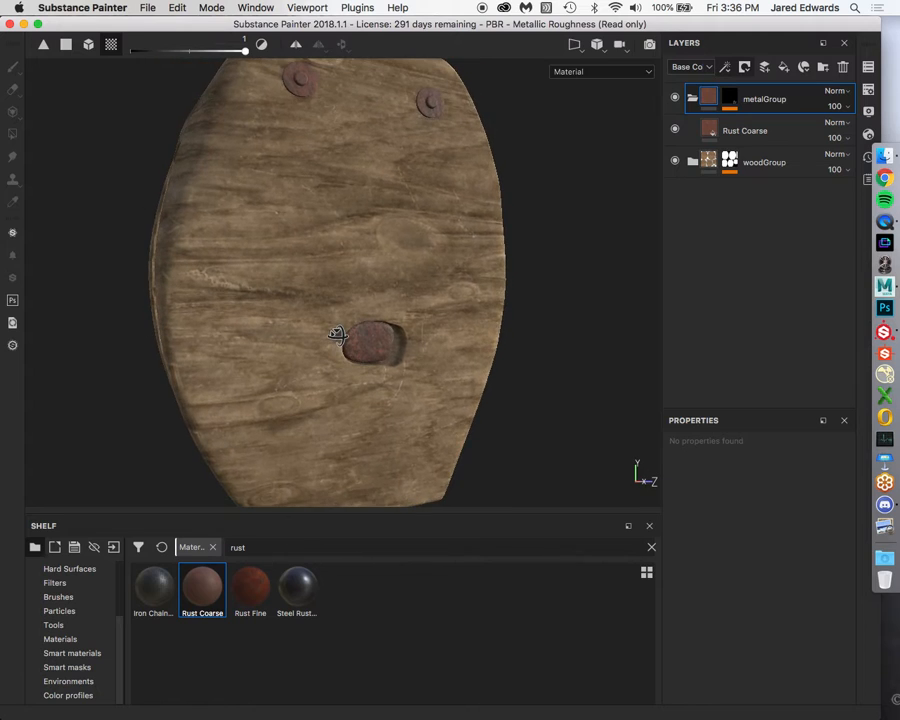
{"action": "left_click_drag", "start_coordinate": [456, 317], "coordinate": [369, 316], "text": "alt"}
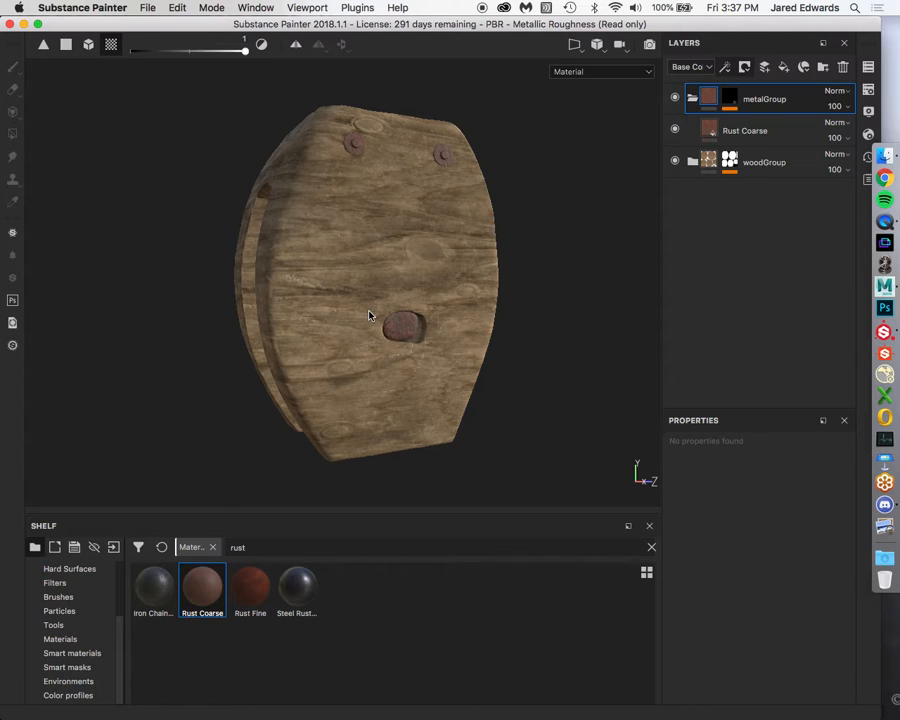
{"action": "left_click", "coordinate": [691, 97]}
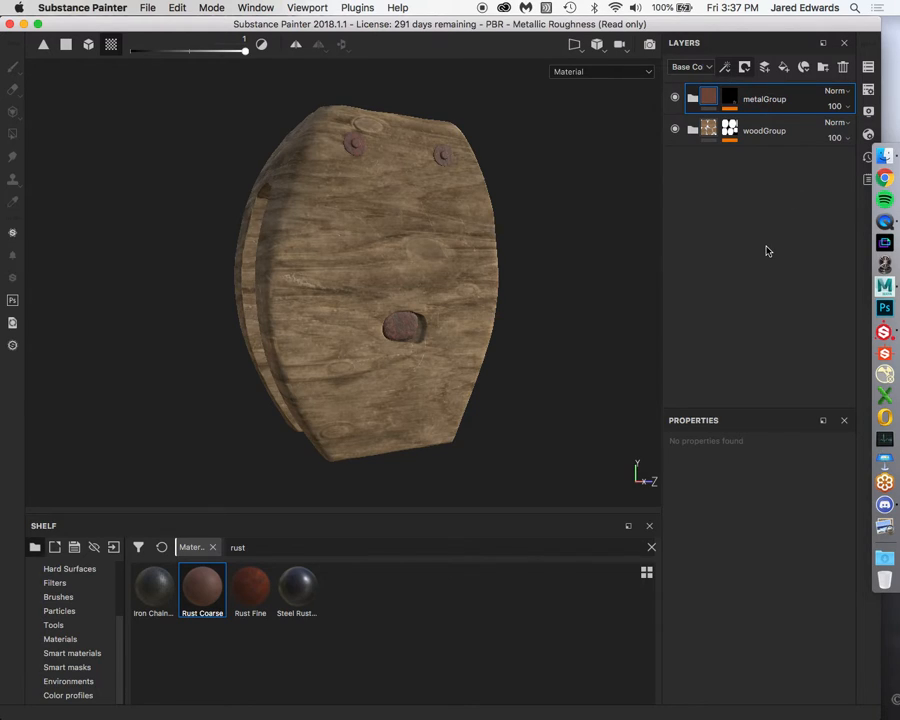
Add a fill layer above the metalGroup folder and bring up its material settings.
{"action": "left_click", "coordinate": [785, 68]}
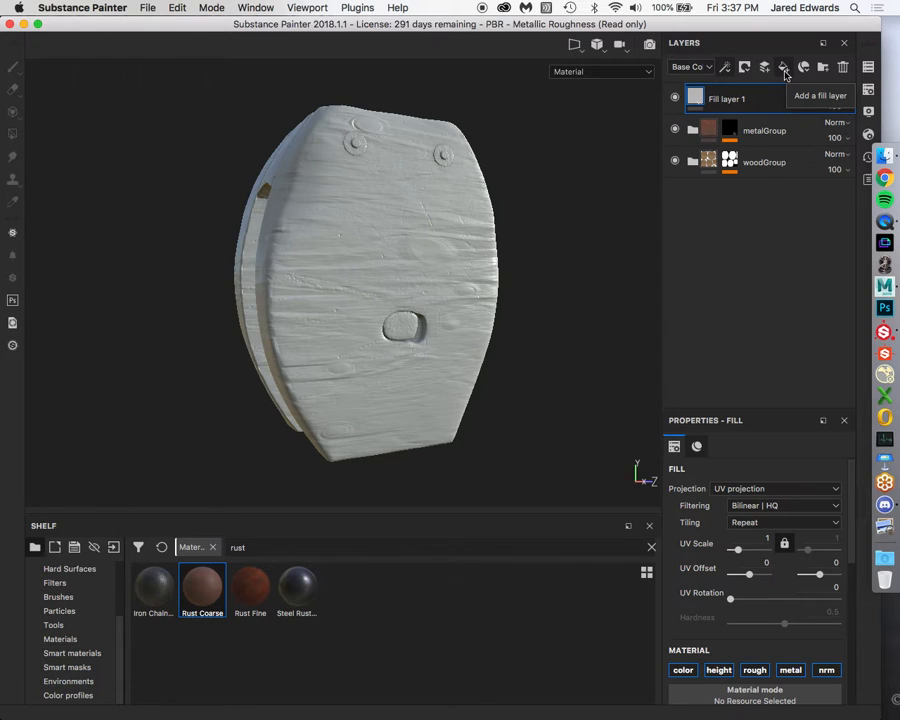
{"action": "scroll", "coordinate": [770, 612], "scroll_direction": "down", "scroll_amount": 5}
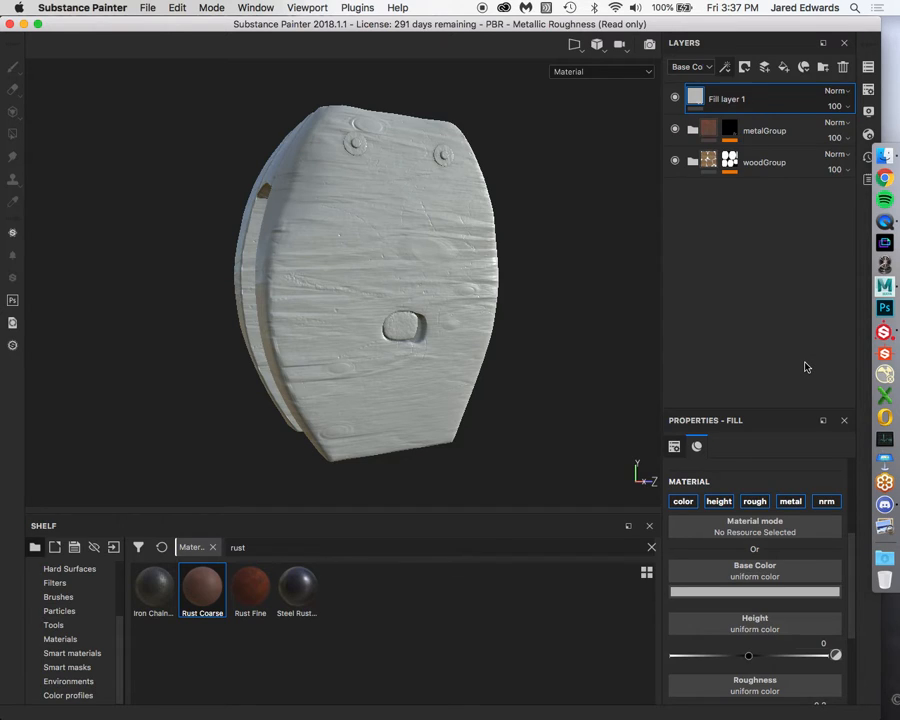
{"action": "double_click", "coordinate": [722, 99]}
Set the fill layer's Base Color to a muted red.
{"action": "left_click_drag", "start_coordinate": [834, 588], "coordinate": [477, 341]}
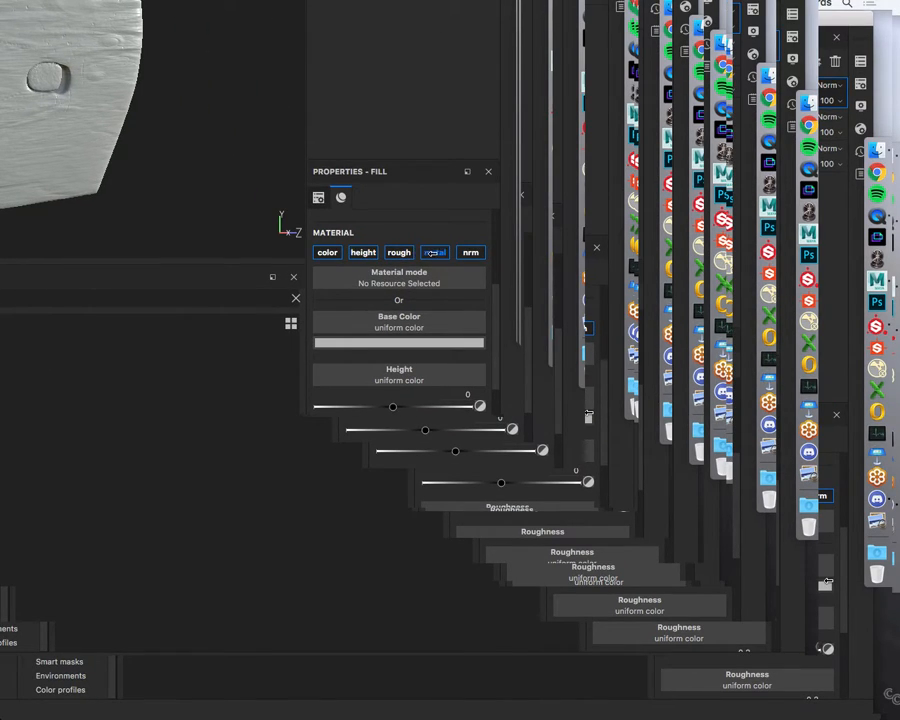
{"action": "left_click", "coordinate": [399, 341]}
{"action": "left_click", "coordinate": [542, 340]}
{"action": "left_click", "coordinate": [505, 349]}
{"action": "mouse_move", "coordinate": [505, 349]}
{"action": "left_mouse_down"}
{"action": "mouse_move", "coordinate": [490, 347]}
{"action": "mouse_move", "coordinate": [502, 357]}
{"action": "left_mouse_up"}
{"action": "left_click", "coordinate": [521, 184]}
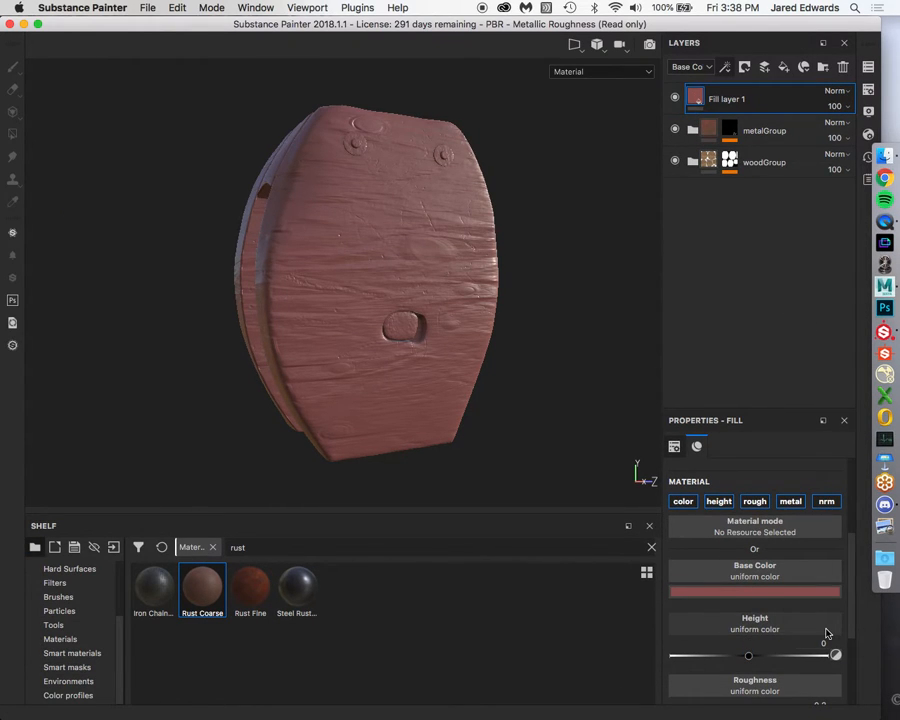
{"action": "scroll", "coordinate": [820, 625], "scroll_direction": "down", "scroll_amount": 2}
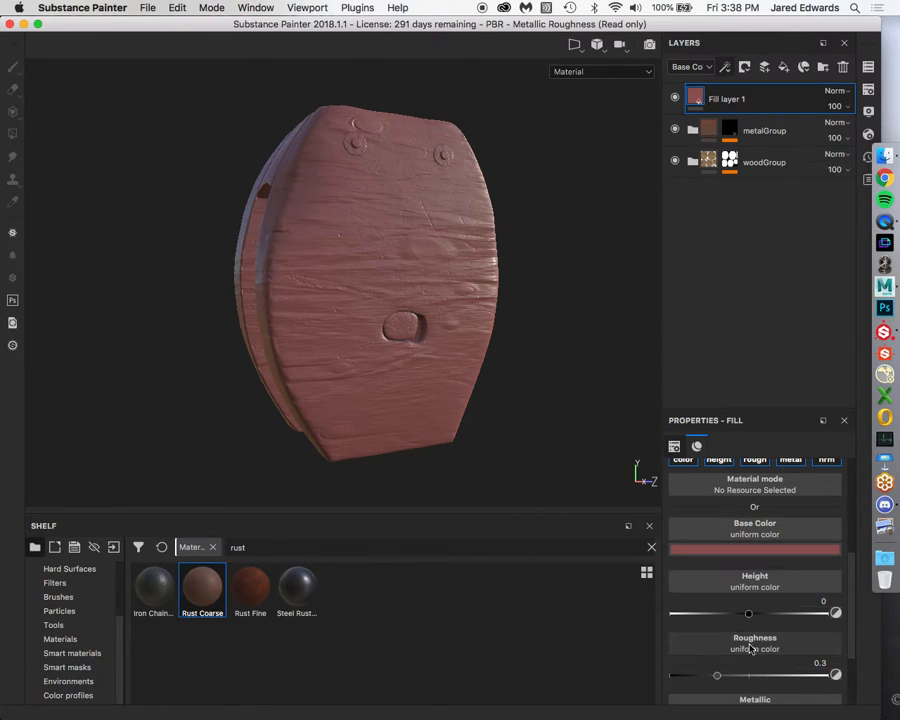
{"action": "left_click", "coordinate": [755, 533]}
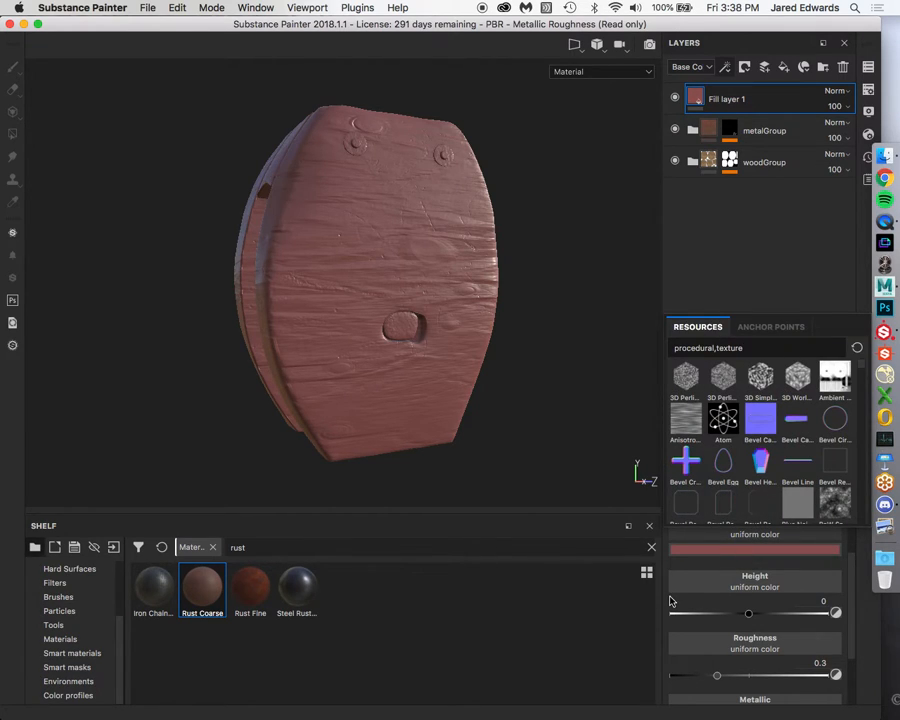
{"action": "left_click", "coordinate": [686, 566]}
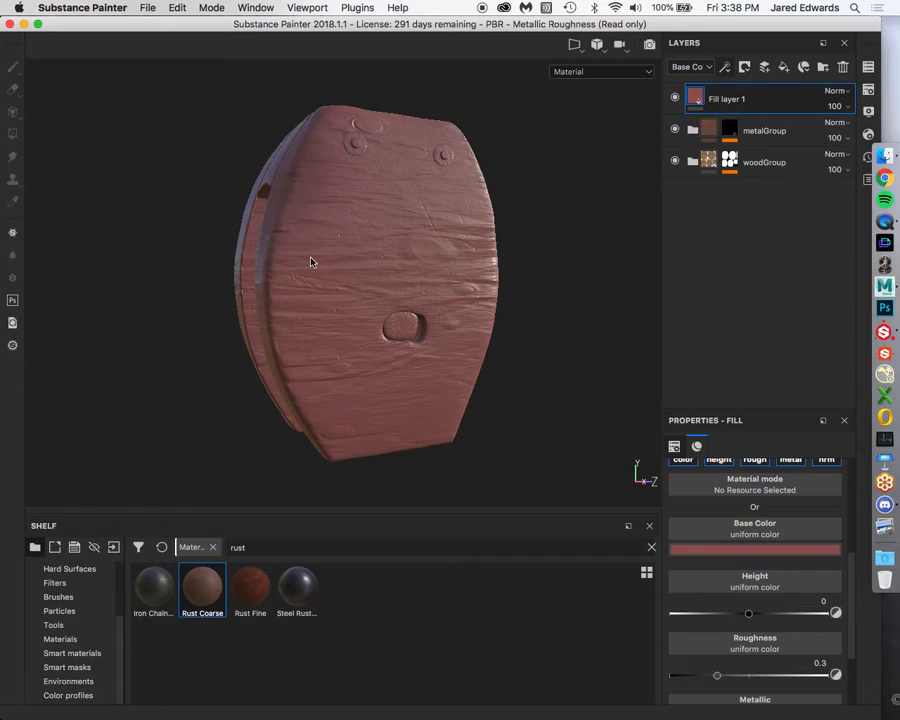
Start a resource import and add jnco.jpg from the Personal folder in Documents.
{"action": "left_click", "coordinate": [114, 548]}
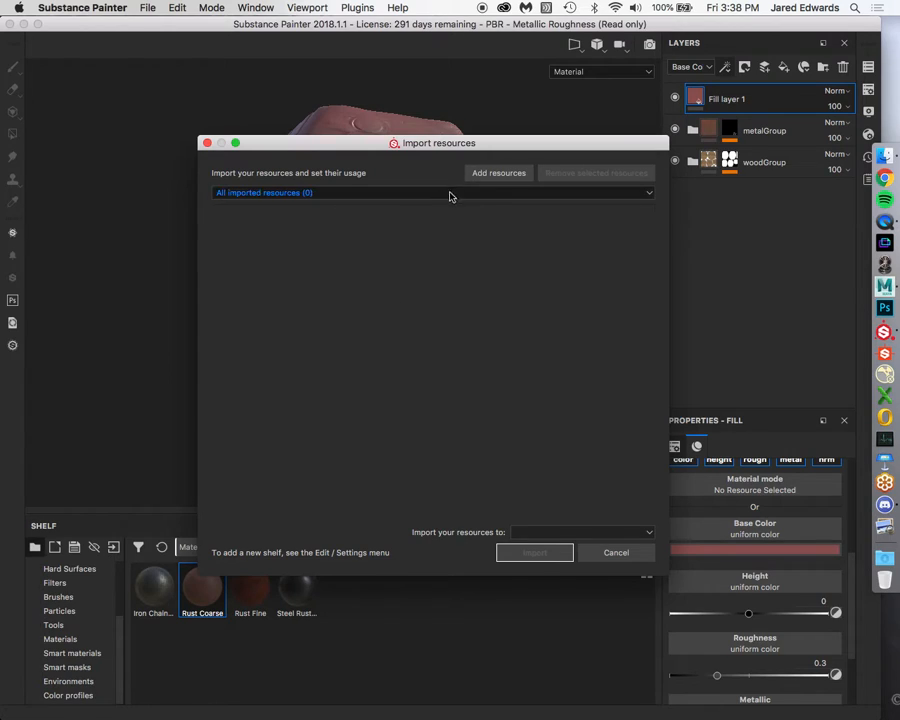
{"action": "left_click", "coordinate": [519, 193]}
{"action": "left_click", "coordinate": [297, 292]}
{"action": "left_click", "coordinate": [493, 175]}
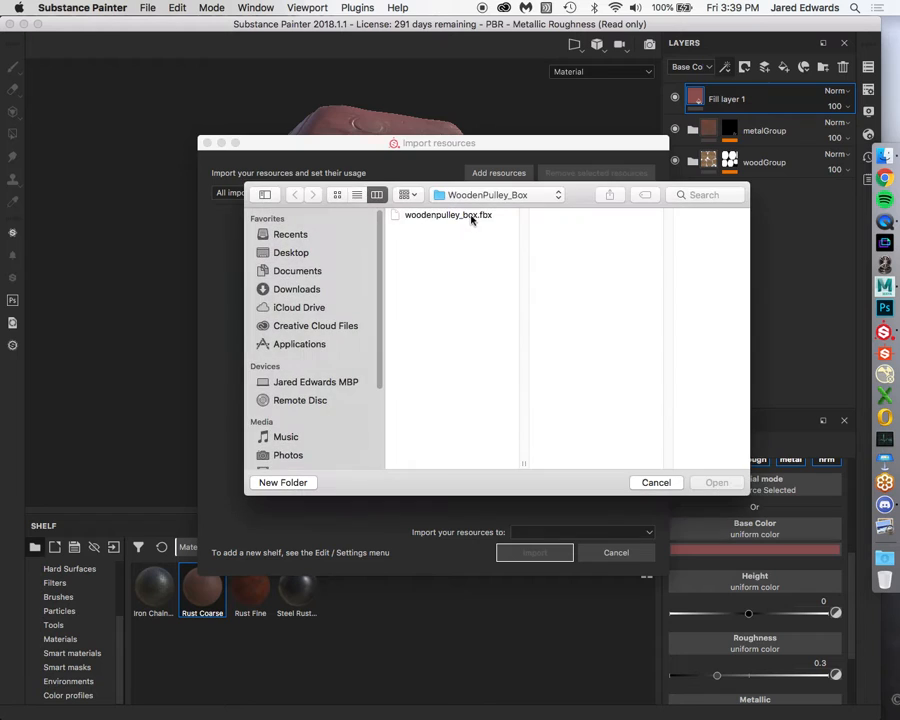
{"action": "left_click", "coordinate": [312, 256]}
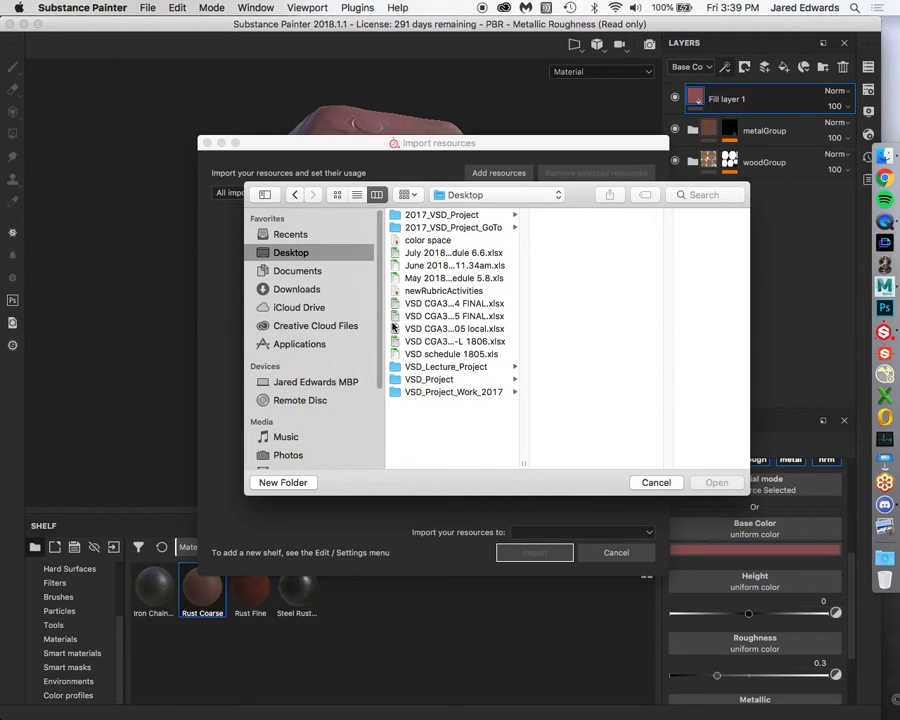
{"action": "left_click", "coordinate": [297, 271]}
{"action": "scroll", "coordinate": [450, 400], "scroll_direction": "down", "scroll_amount": 5}
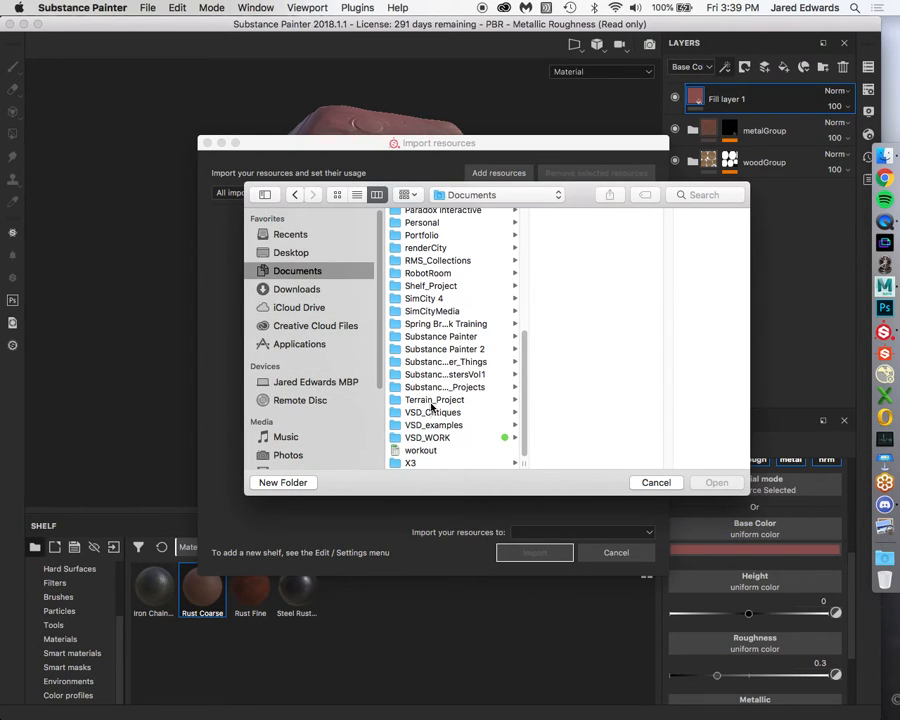
{"action": "left_click", "coordinate": [424, 222]}
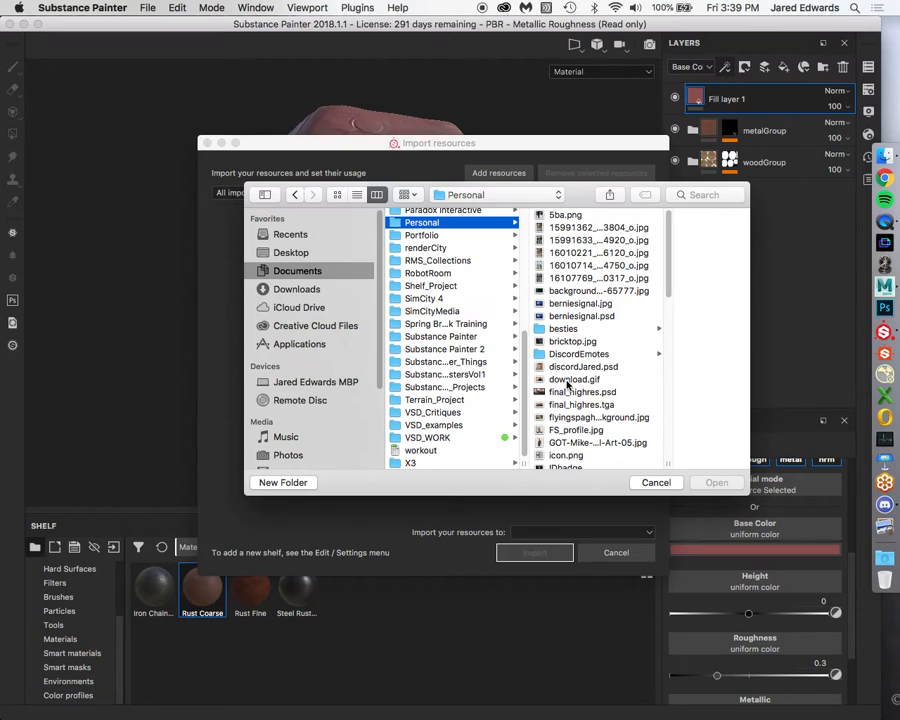
{"action": "scroll", "coordinate": [567, 433], "scroll_direction": "down", "scroll_amount": 1}
{"action": "scroll", "coordinate": [567, 433], "scroll_direction": "down", "scroll_amount": 10}
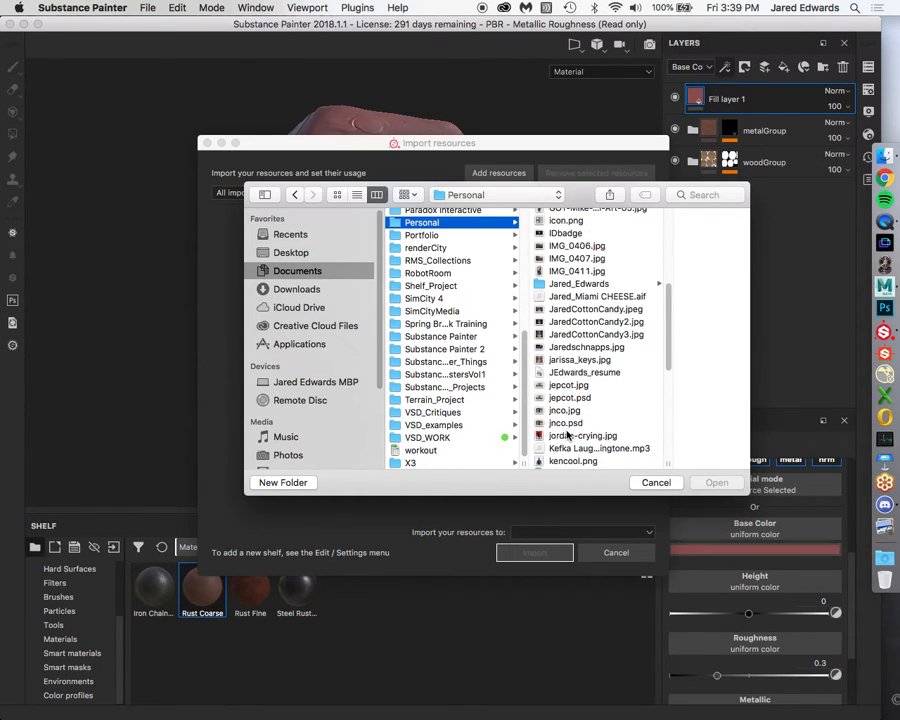
{"action": "left_click", "coordinate": [565, 410]}
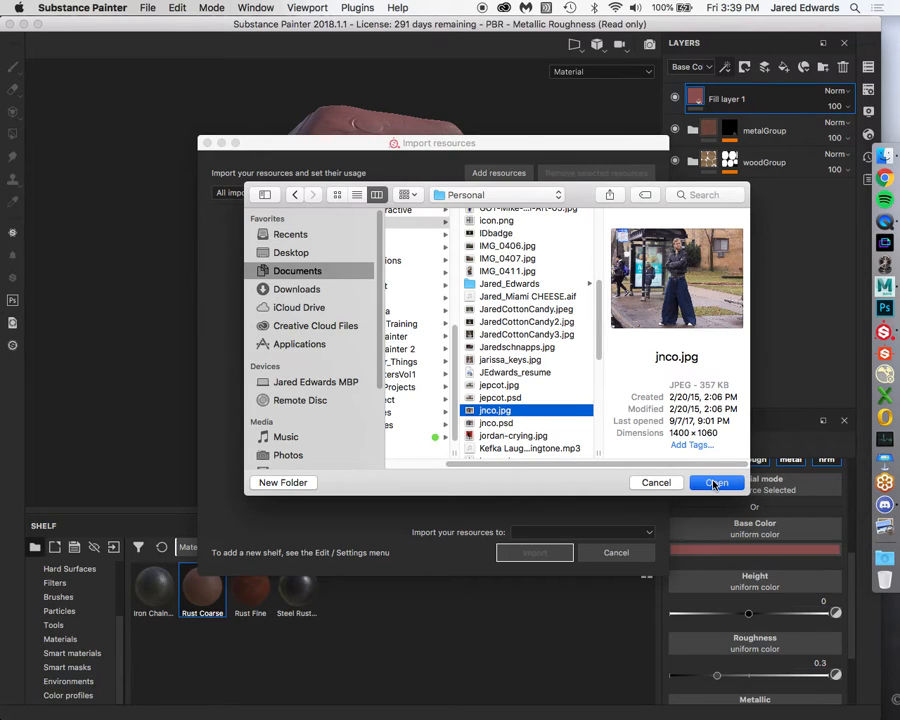
{"action": "left_click", "coordinate": [714, 484]}
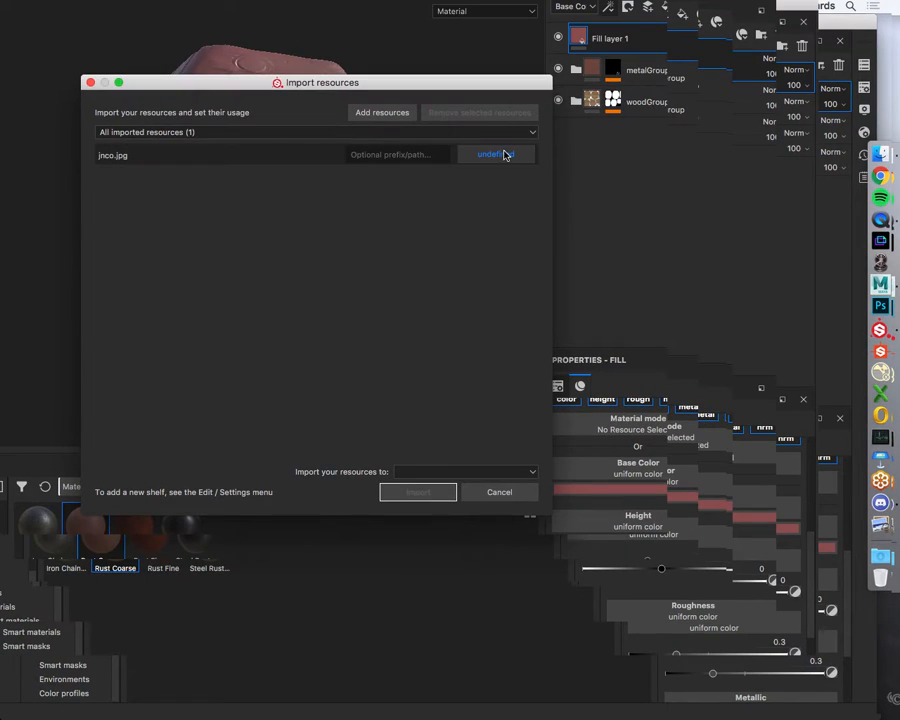
Define jnco.jpg as a texture and import it to the current session.
{"action": "left_click", "coordinate": [619, 214]}
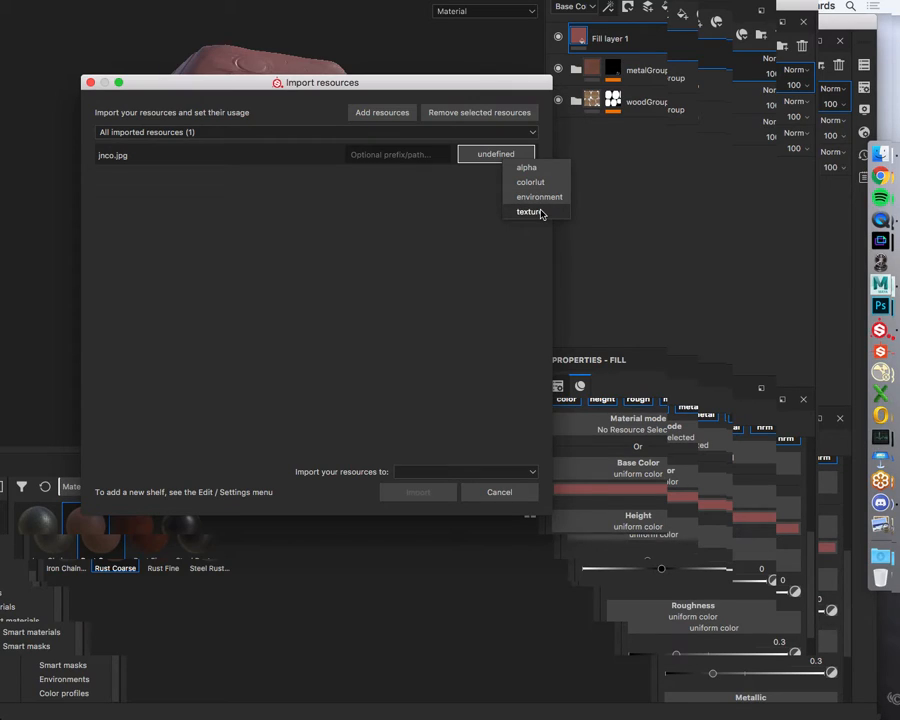
{"action": "left_click", "coordinate": [538, 212]}
{"action": "left_click", "coordinate": [464, 472]}
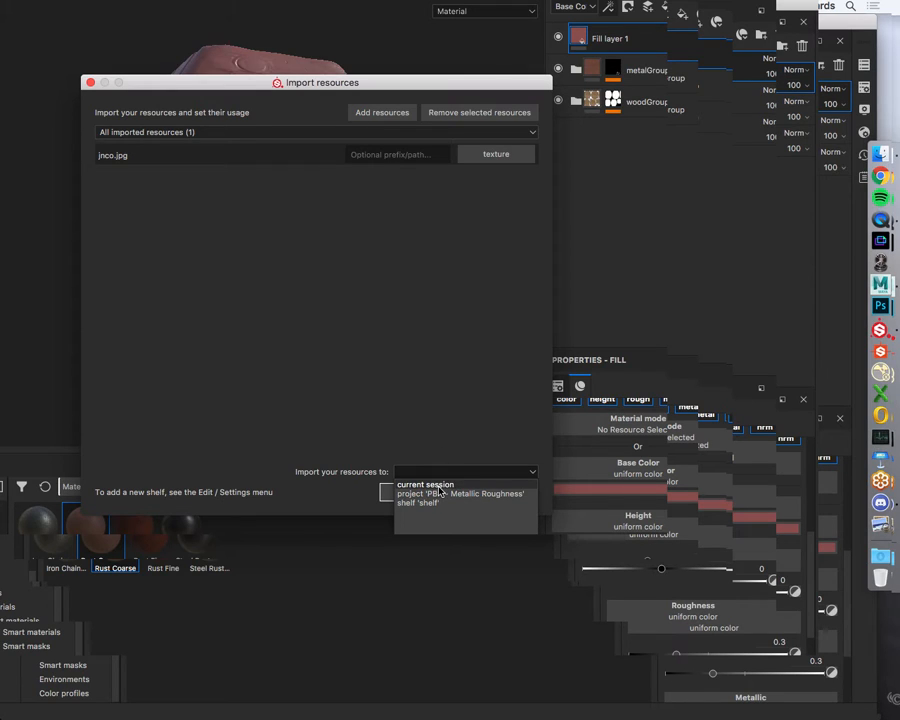
{"action": "left_click", "coordinate": [442, 484]}
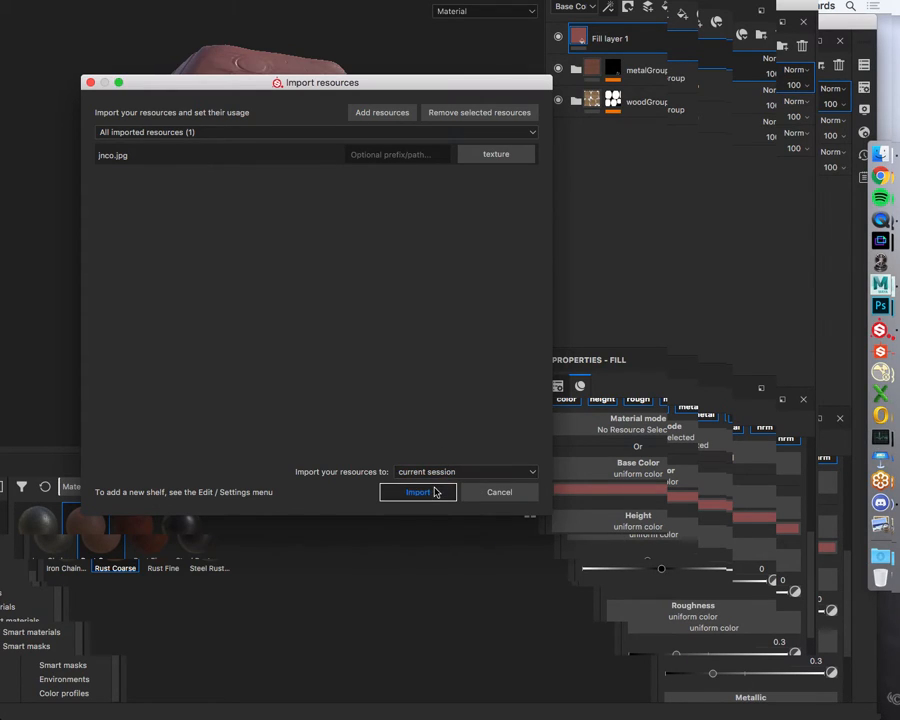
{"action": "left_click", "coordinate": [436, 490]}
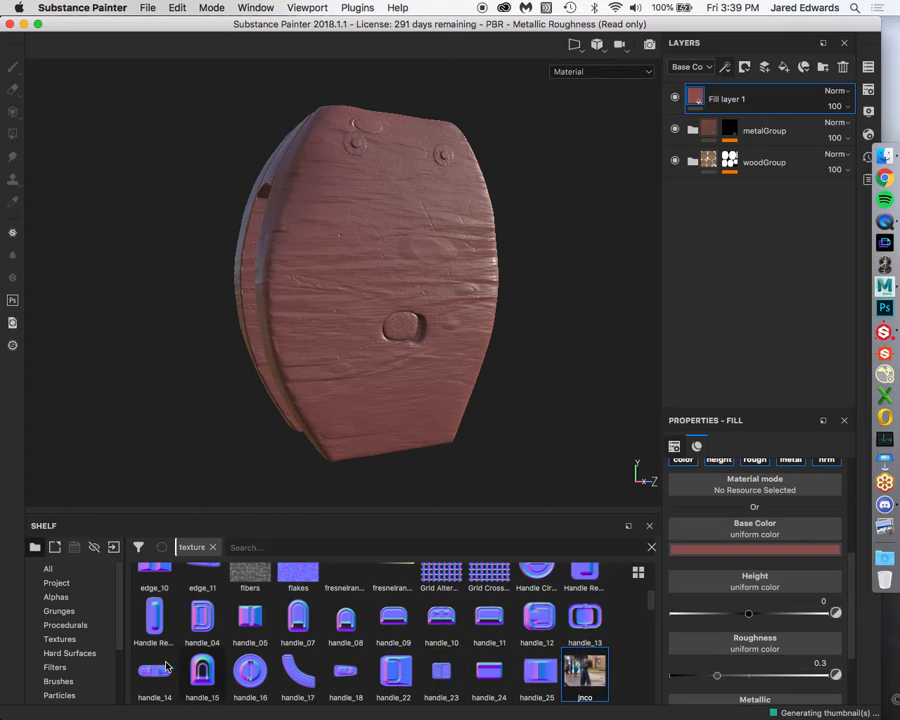
Assign the imported jnco texture to the fill layer's Base Color.
{"action": "scroll", "coordinate": [62, 612], "scroll_direction": "down", "scroll_amount": 4}
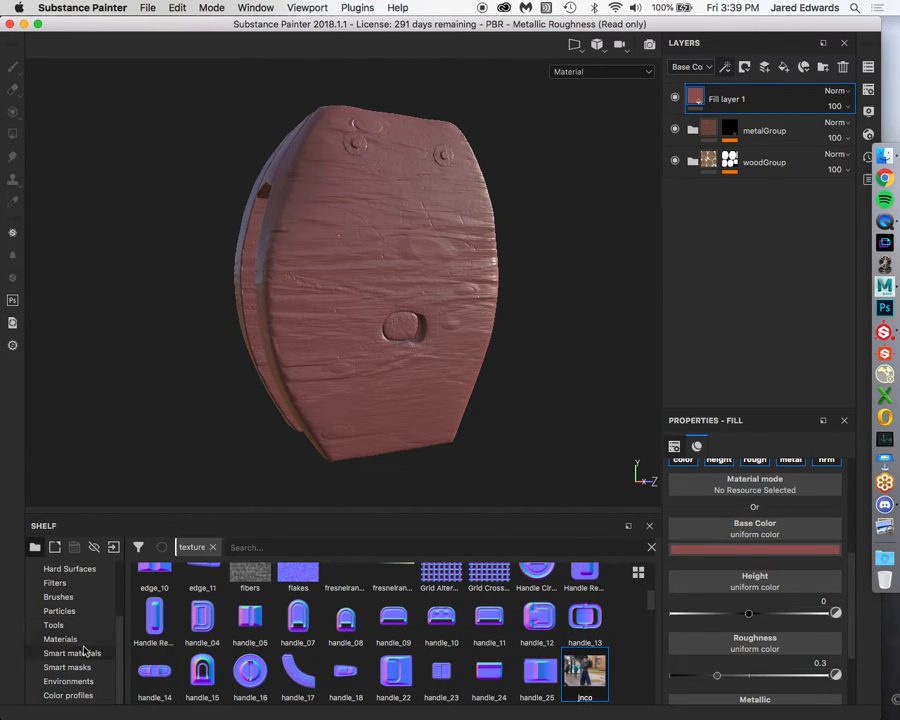
{"action": "scroll", "coordinate": [95, 634], "scroll_direction": "up", "scroll_amount": 4}
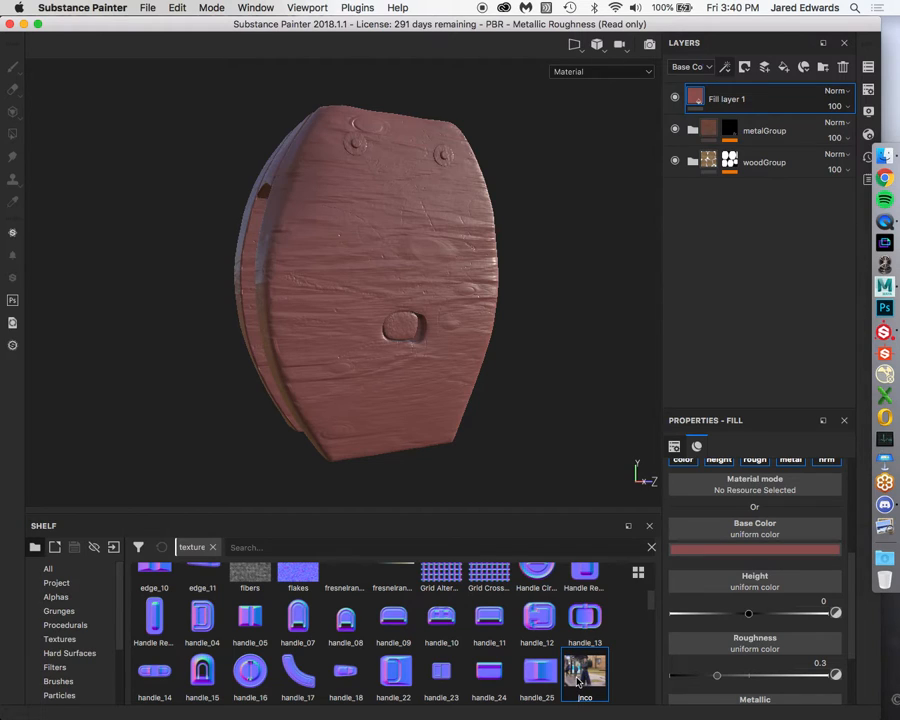
{"action": "mouse_move", "coordinate": [581, 679]}
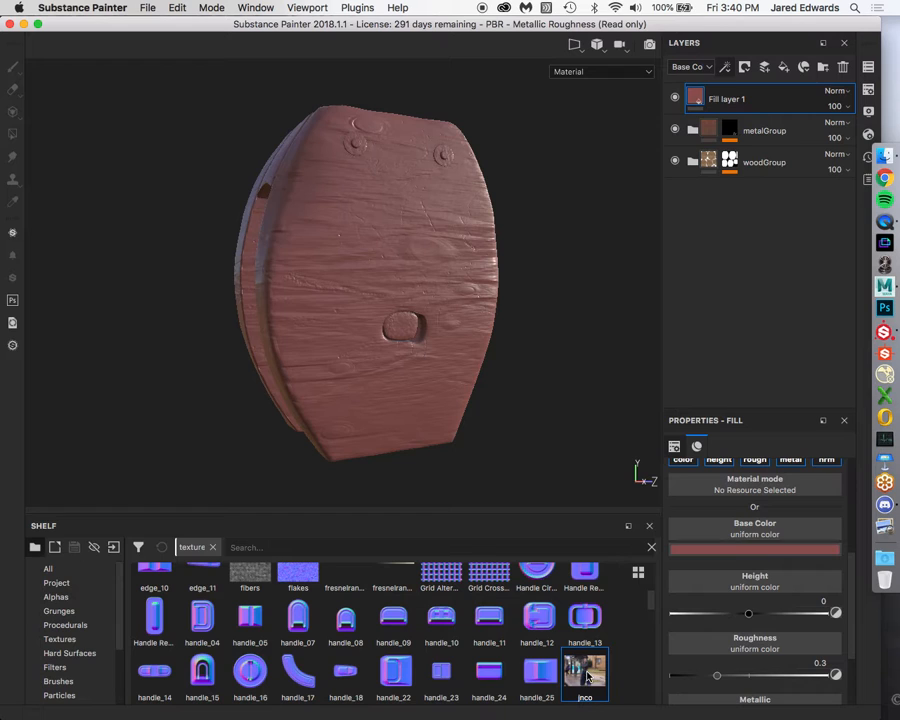
{"action": "left_click_drag", "start_coordinate": [587, 680], "coordinate": [755, 532]}
Examine how the jnco image is mapped across the pulley's sides and front face.
{"action": "left_click_drag", "start_coordinate": [405, 285], "coordinate": [639, 281], "text": "alt"}
{"action": "left_click_drag", "start_coordinate": [510, 273], "coordinate": [494, 259], "text": "alt"}
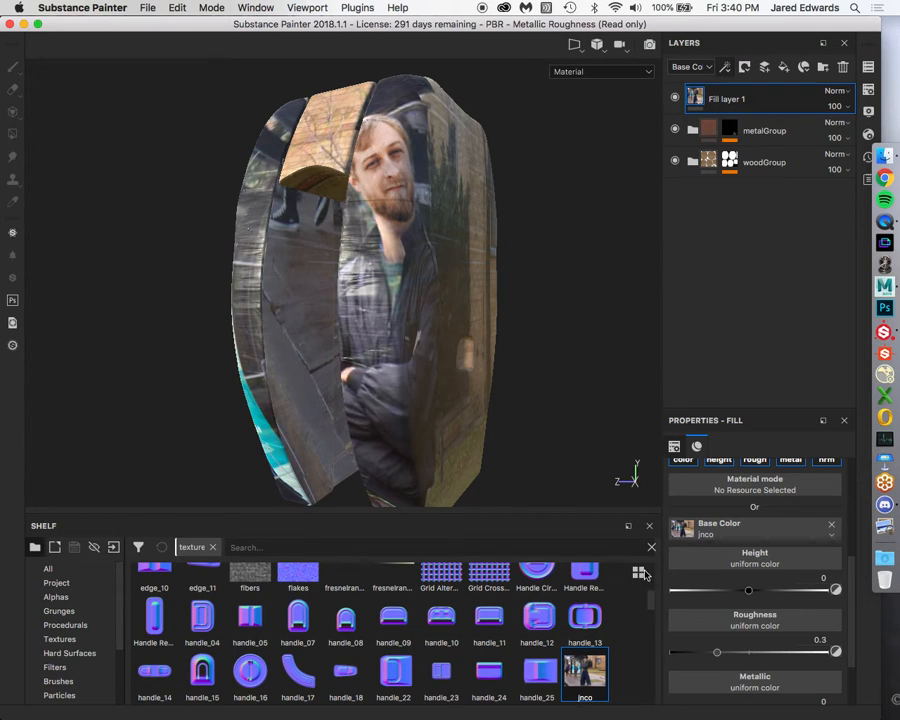
{"action": "left_click_drag", "start_coordinate": [364, 295], "coordinate": [495, 299], "text": "alt"}
{"action": "middle_click_drag", "start_coordinate": [486, 300], "coordinate": [524, 247], "text": "alt"}
{"action": "left_click_drag", "start_coordinate": [322, 281], "coordinate": [334, 217], "text": "alt"}
{"action": "middle_click_drag", "start_coordinate": [334, 218], "coordinate": [471, 229], "text": "alt"}
{"action": "left_click_drag", "start_coordinate": [471, 229], "coordinate": [442, 300], "text": "alt"}
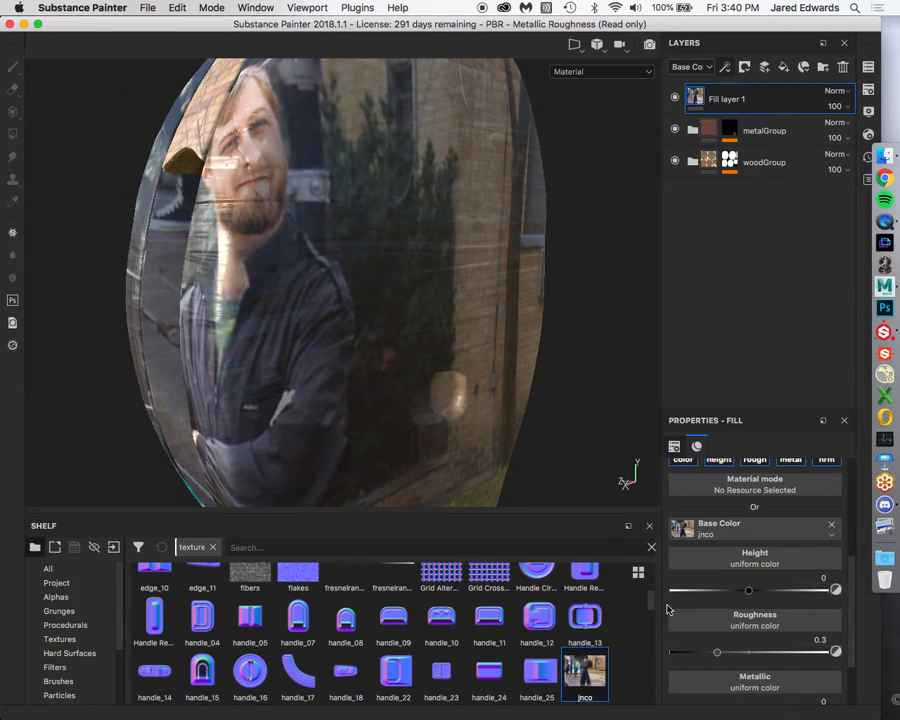
Assign the Bricks 01 procedural to the fill layer's Height channel and review its pattern settings.
{"action": "left_click", "coordinate": [65, 625]}
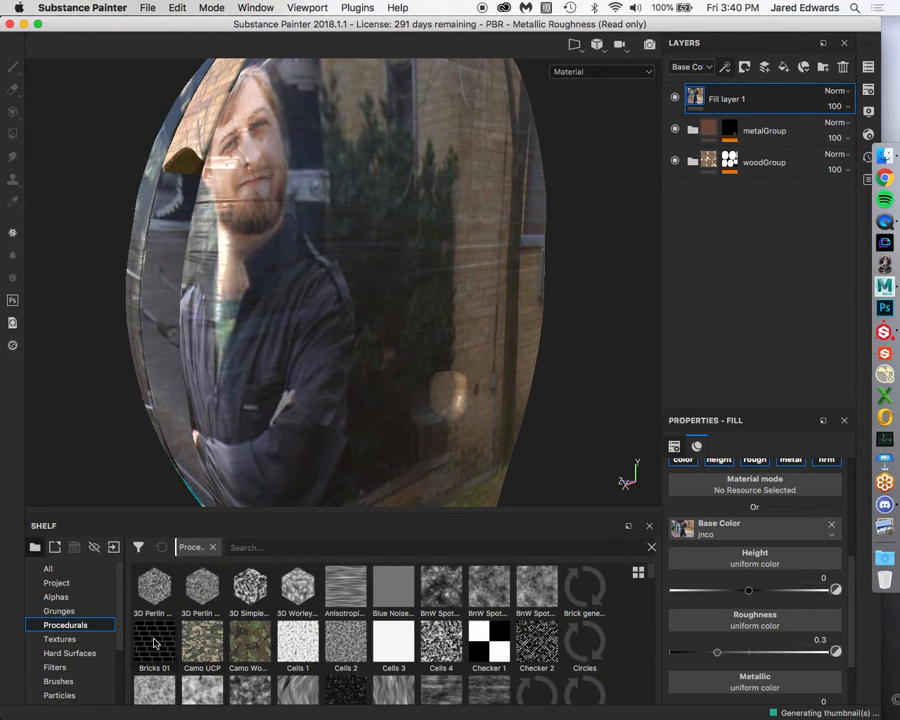
{"action": "mouse_move", "coordinate": [172, 638]}
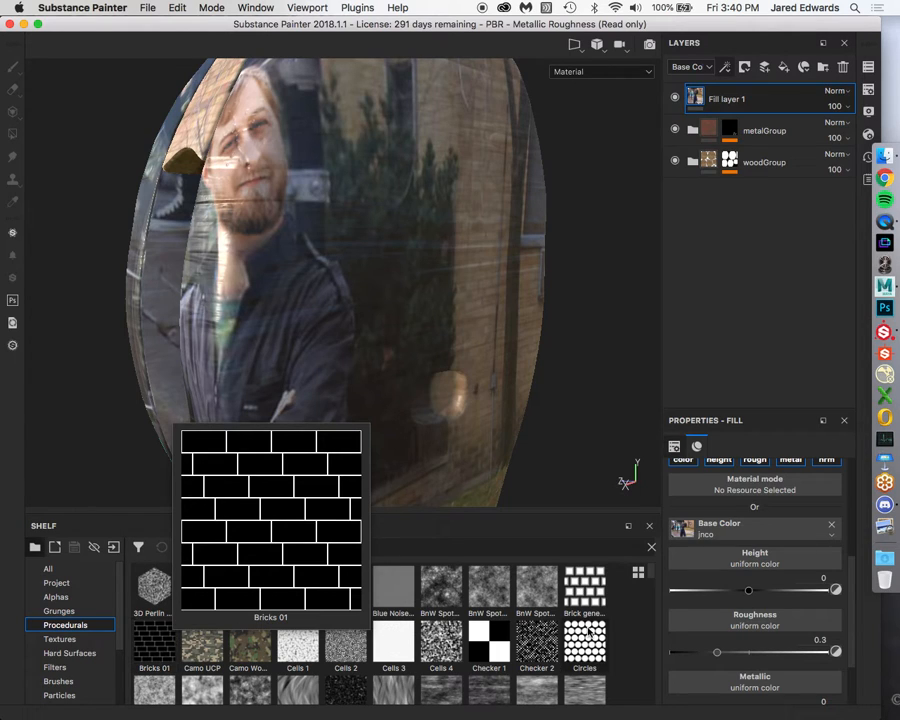
{"action": "mouse_move", "coordinate": [596, 645]}
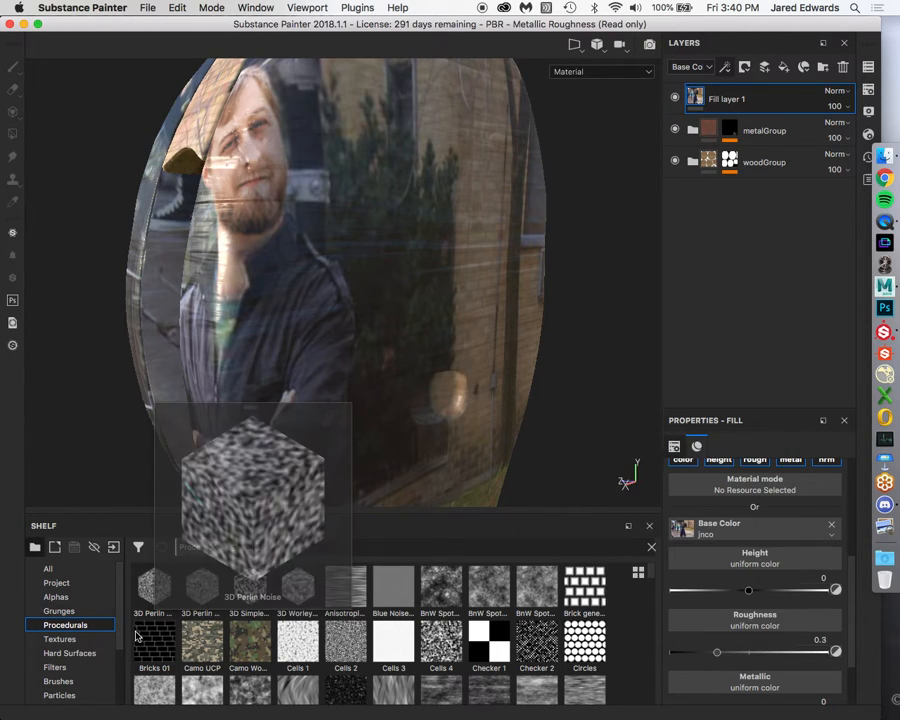
{"action": "left_click_drag", "start_coordinate": [150, 640], "coordinate": [763, 565]}
{"action": "left_click_drag", "start_coordinate": [466, 352], "coordinate": [458, 298], "text": "alt"}
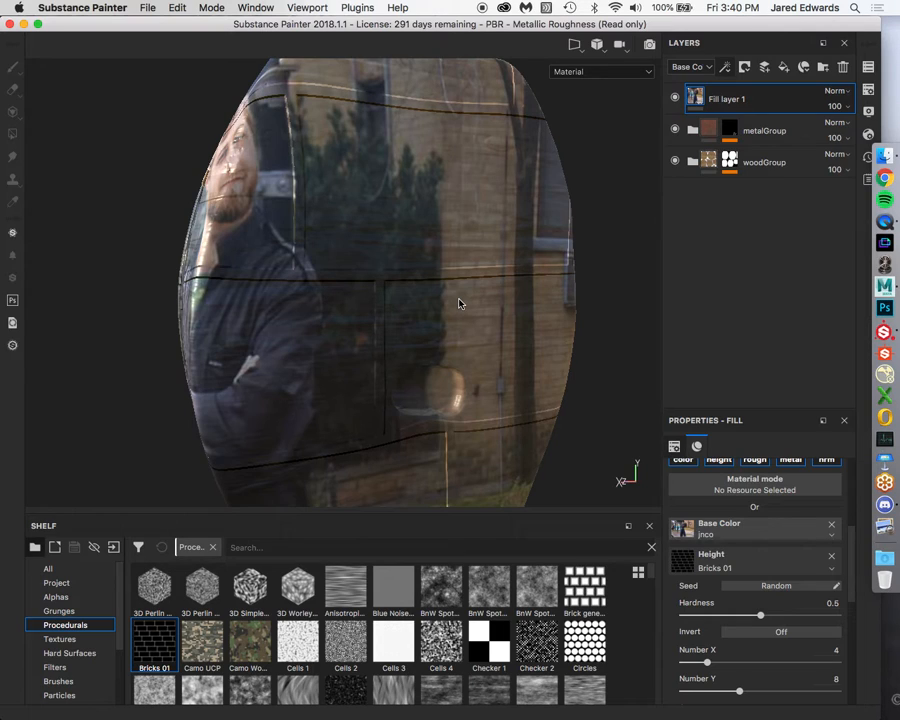
{"action": "scroll", "coordinate": [749, 610], "scroll_direction": "down", "scroll_amount": 5}
{"action": "scroll", "coordinate": [750, 548], "scroll_direction": "up", "scroll_amount": 3}
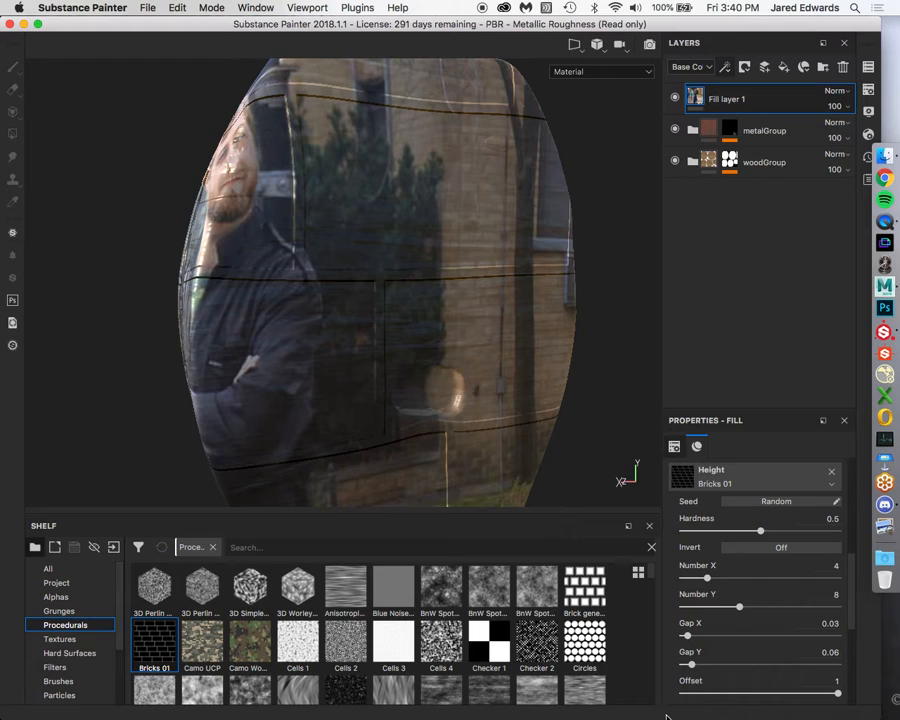
{"action": "scroll", "coordinate": [725, 651], "scroll_direction": "up", "scroll_amount": 2}
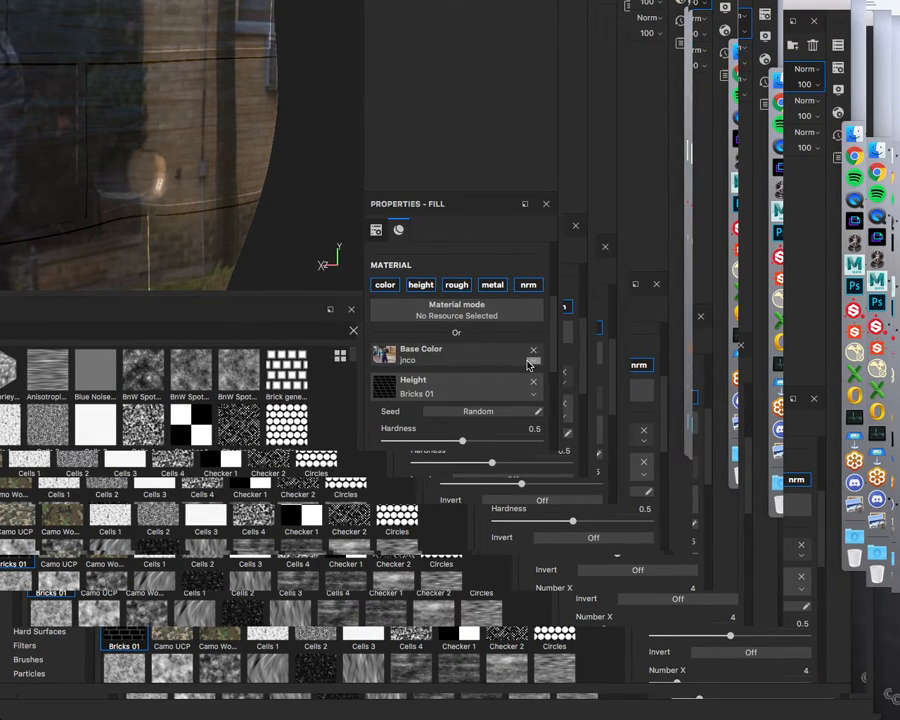
{"action": "left_click", "coordinate": [829, 578]}
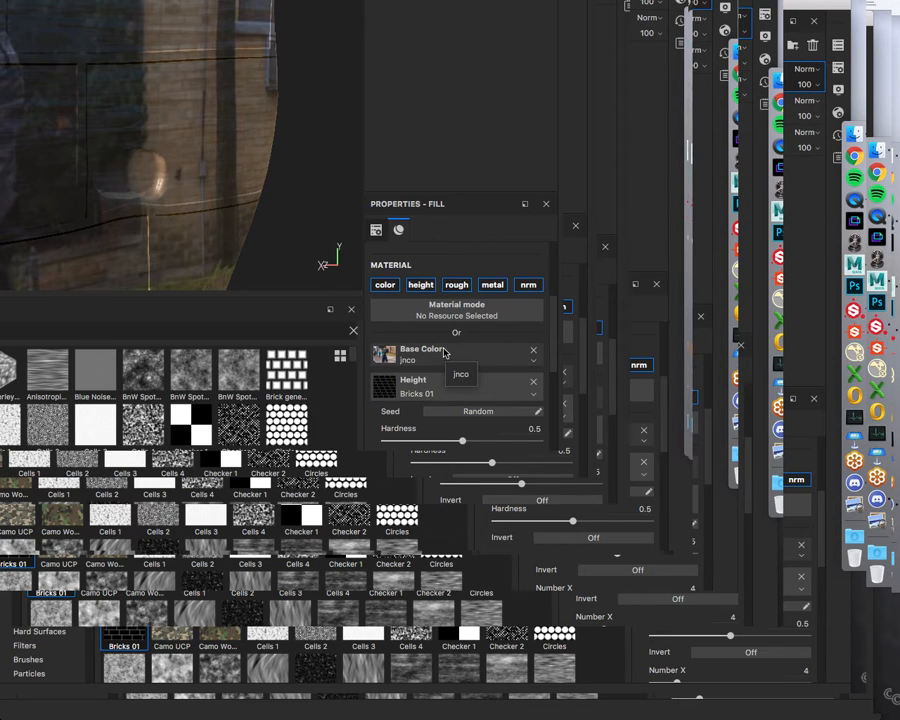
Assign the Grunge Map 007 procedural to the fill layer's Roughness and rotate the environment lighting to inspect the reflections.
{"action": "scroll", "coordinate": [475, 355], "scroll_direction": "down", "scroll_amount": 10}
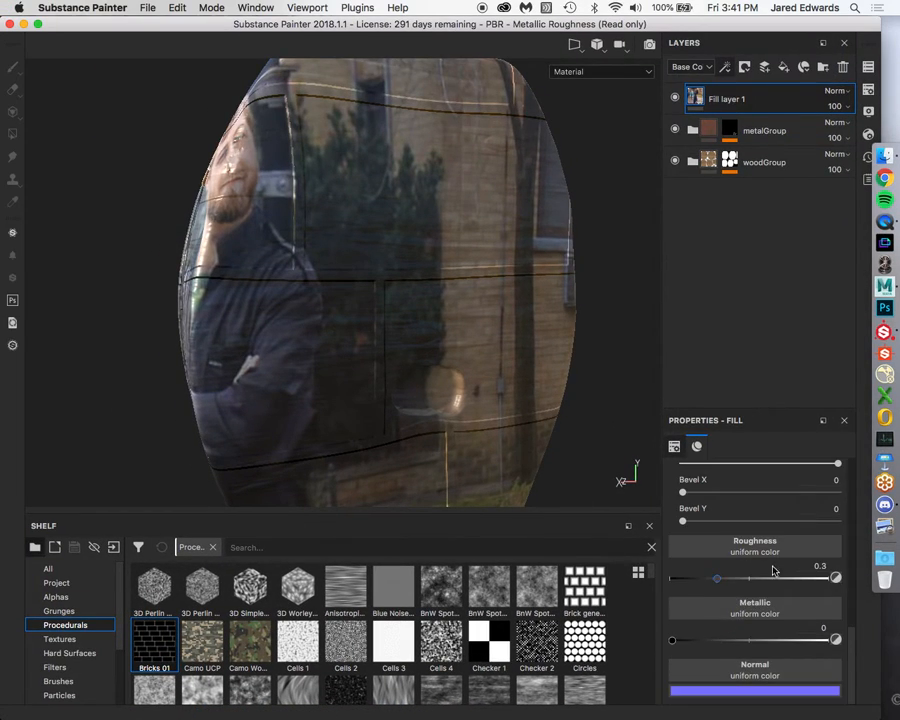
{"action": "scroll", "coordinate": [440, 637], "scroll_direction": "down", "scroll_amount": 5}
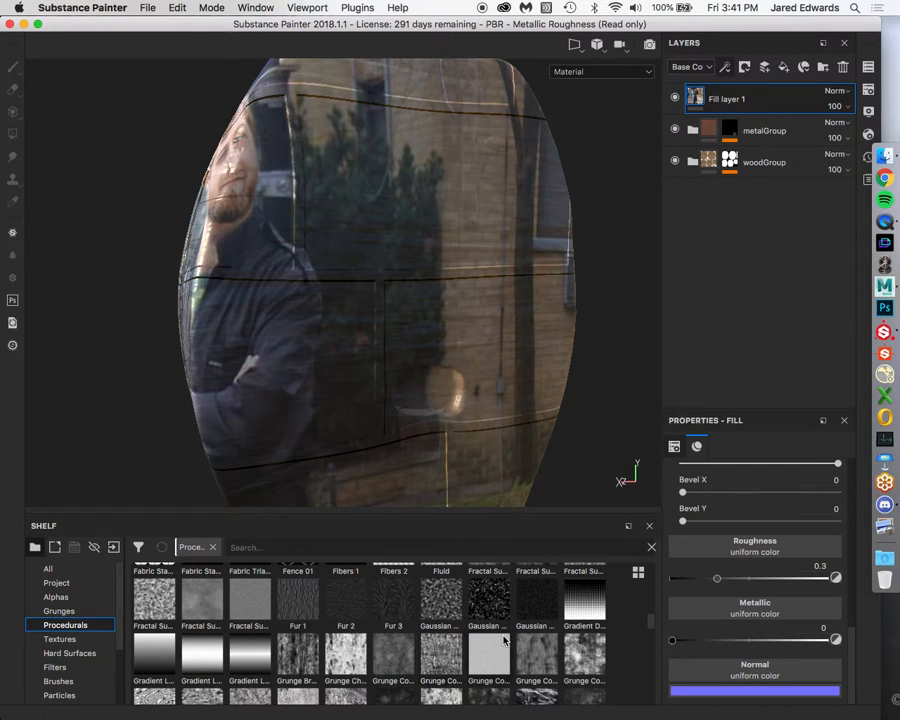
{"action": "scroll", "coordinate": [505, 641], "scroll_direction": "down", "scroll_amount": 3}
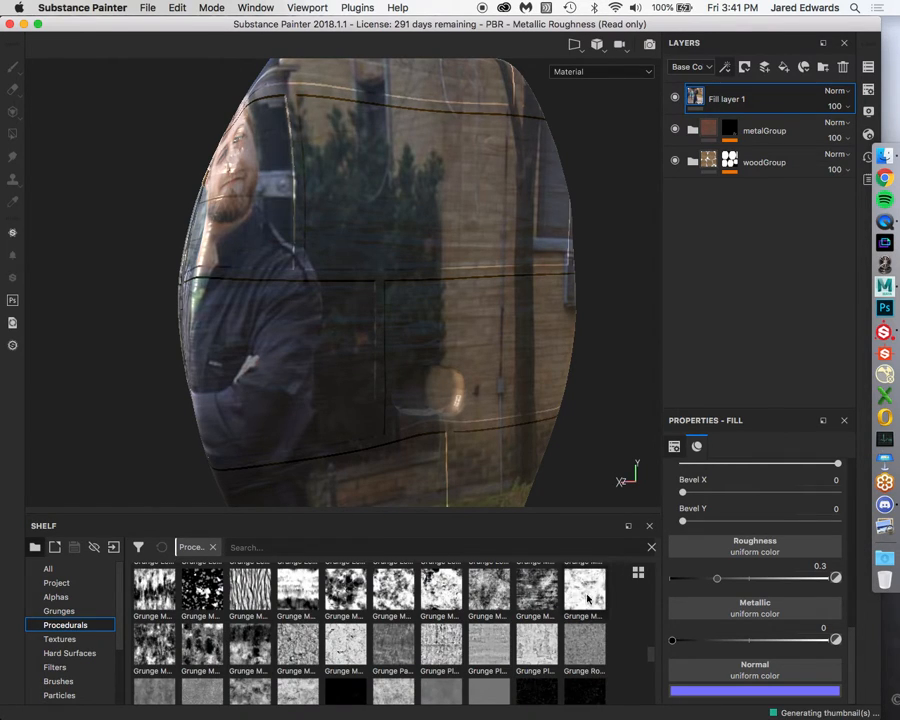
{"action": "scroll", "coordinate": [485, 635], "scroll_direction": "down", "scroll_amount": 2}
{"action": "scroll", "coordinate": [290, 633], "scroll_direction": "up", "scroll_amount": 2}
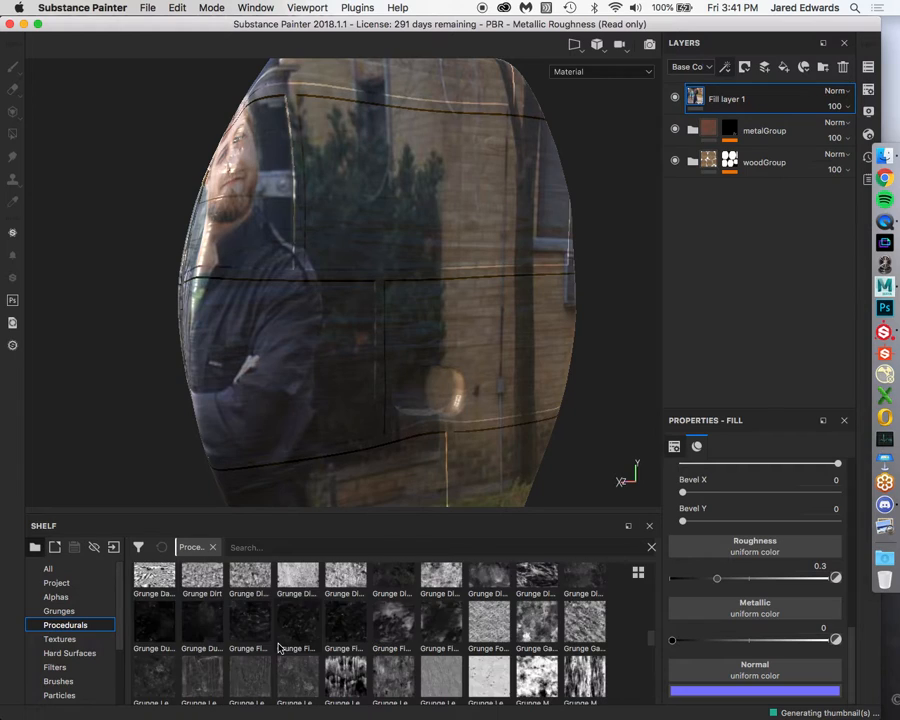
{"action": "mouse_move", "coordinate": [348, 596]}
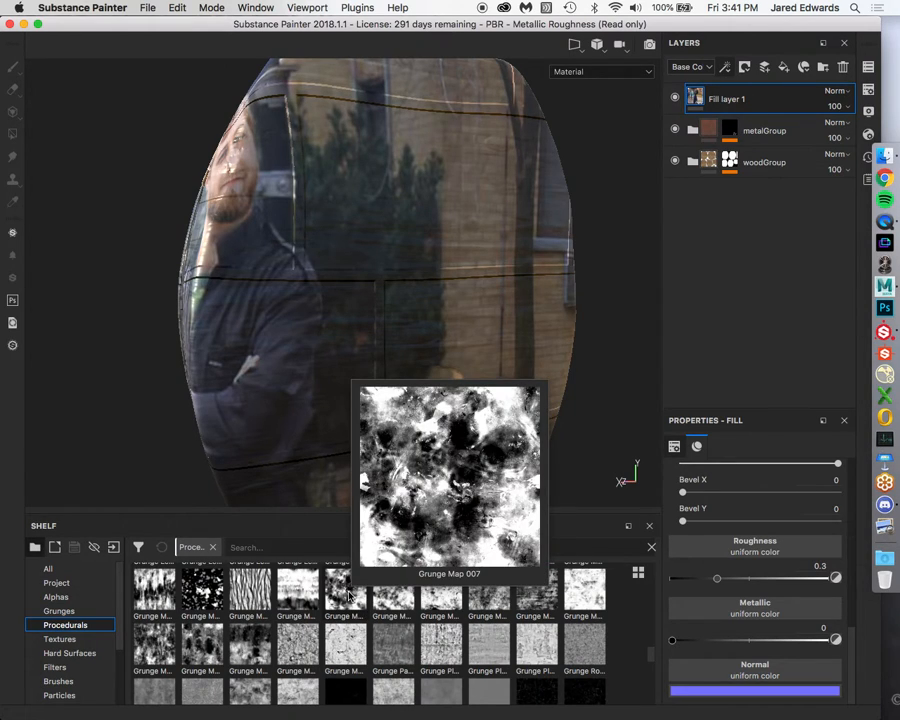
{"action": "left_click_drag", "start_coordinate": [349, 595], "coordinate": [783, 556]}
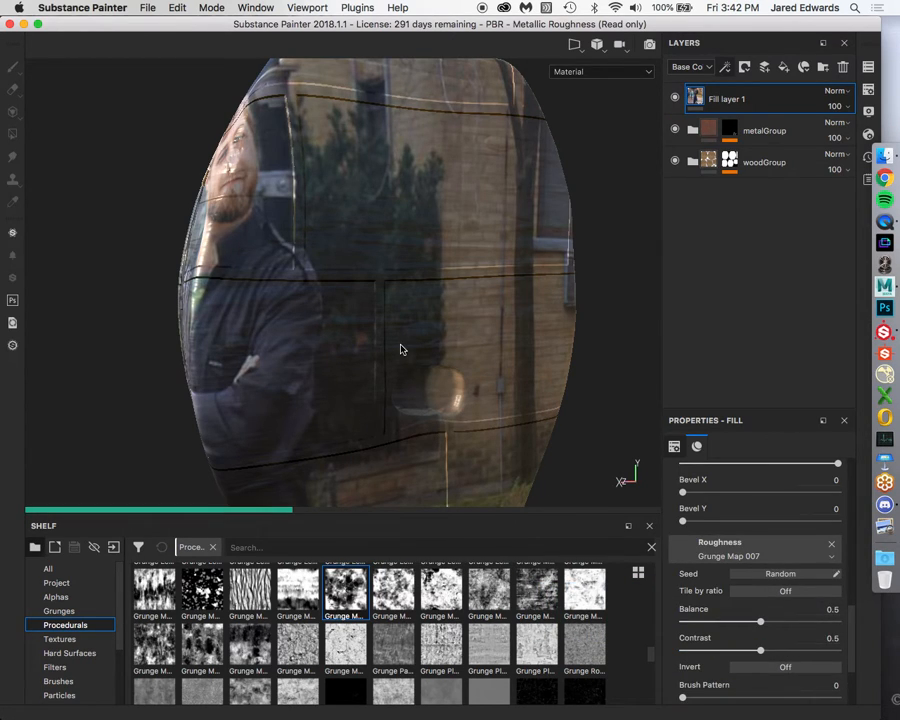
{"action": "mouse_move", "coordinate": [400, 348]}
{"action": "left_mouse_down", "text": "alt"}
{"action": "mouse_move", "coordinate": [388, 290]}
{"action": "mouse_move", "coordinate": [319, 297]}
{"action": "mouse_move", "coordinate": [384, 331]}
{"action": "mouse_move", "coordinate": [370, 317]}
{"action": "mouse_move", "coordinate": [407, 329]}
{"action": "left_mouse_up", "text": "alt"}
{"action": "mouse_move", "coordinate": [407, 329]}
{"action": "right_mouse_down", "text": "shift"}
{"action": "mouse_move", "coordinate": [346, 317]}
{"action": "mouse_move", "coordinate": [428, 321]}
{"action": "mouse_move", "coordinate": [376, 317]}
{"action": "mouse_move", "coordinate": [408, 321]}
{"action": "mouse_move", "coordinate": [400, 318]}
{"action": "right_mouse_up", "text": "shift"}
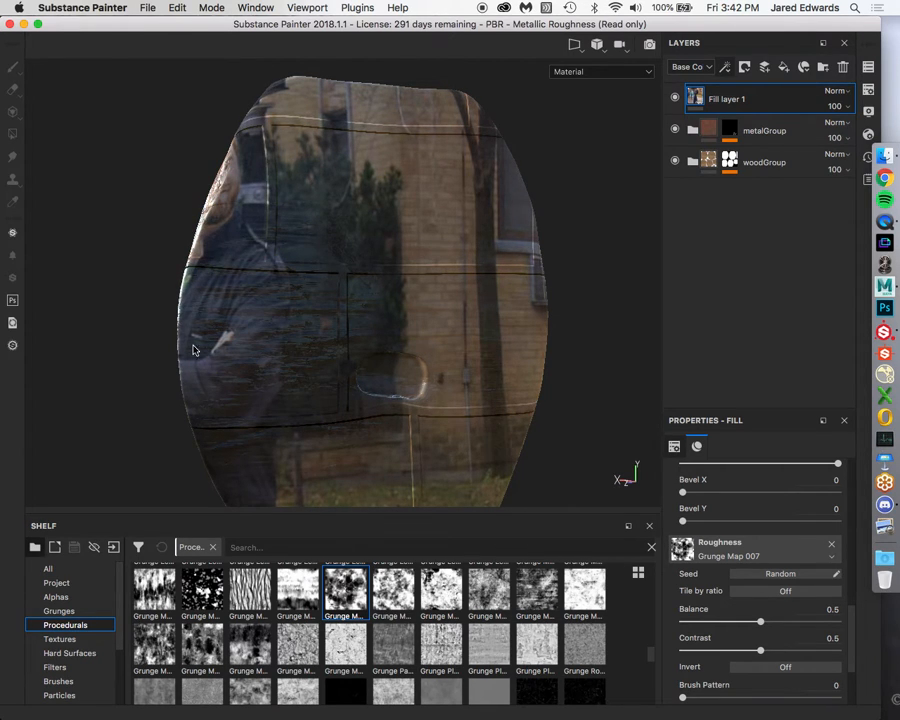
{"action": "right_click_drag", "start_coordinate": [293, 370], "coordinate": [346, 350], "text": "shift"}
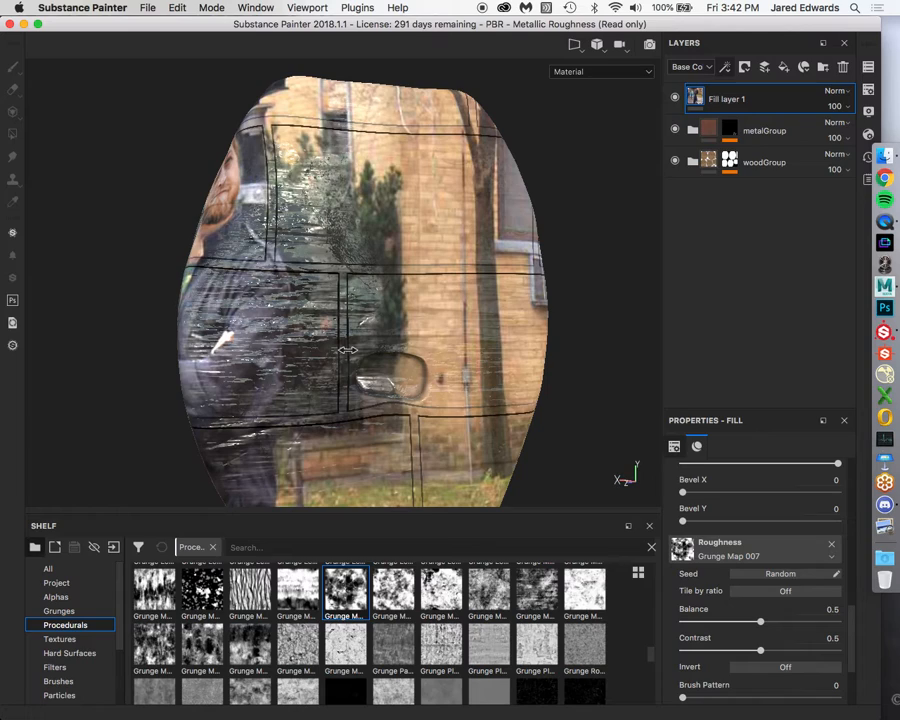
Remove Bricks 01 from the fill layer's Height and the jnco image from its Base Color.
{"action": "scroll", "coordinate": [820, 600], "scroll_direction": "down", "scroll_amount": 3}
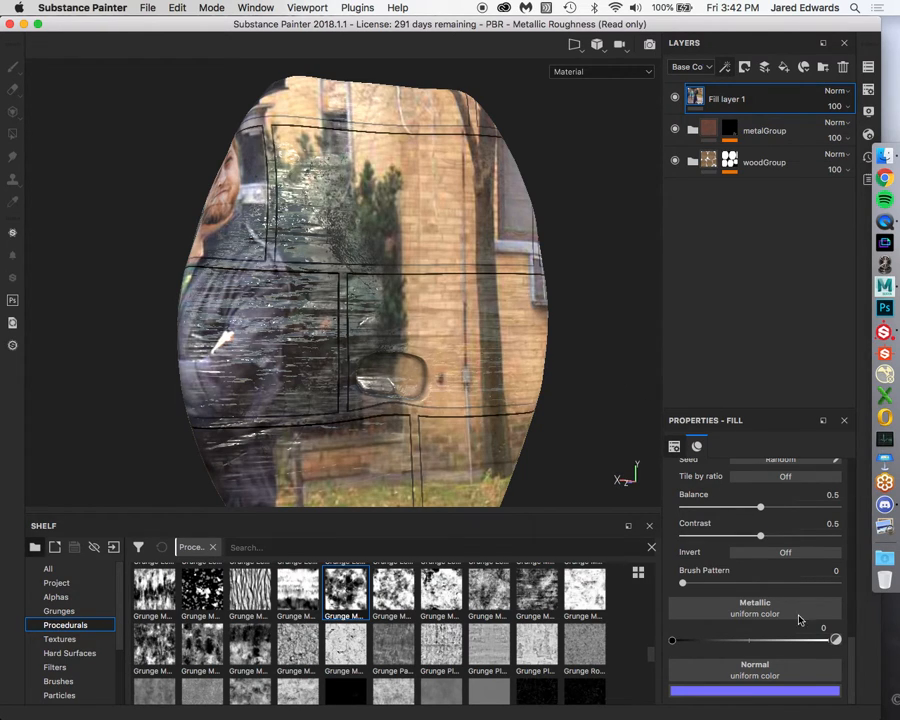
{"action": "left_click_drag", "start_coordinate": [452, 363], "coordinate": [520, 350], "text": "alt"}
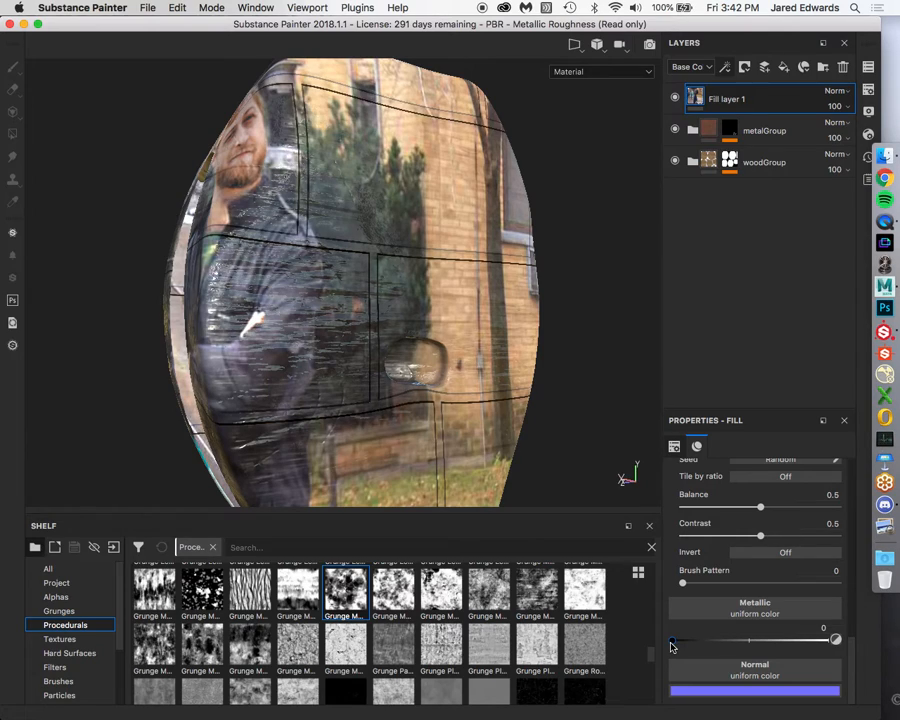
{"action": "scroll", "coordinate": [810, 557], "scroll_direction": "up", "scroll_amount": 10}
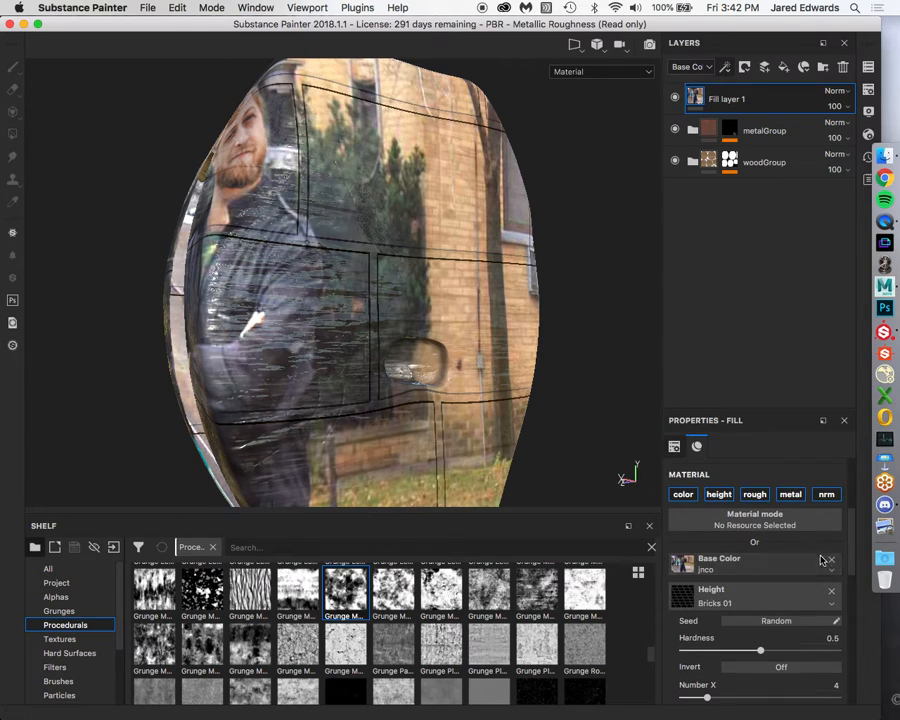
{"action": "left_click", "coordinate": [831, 595]}
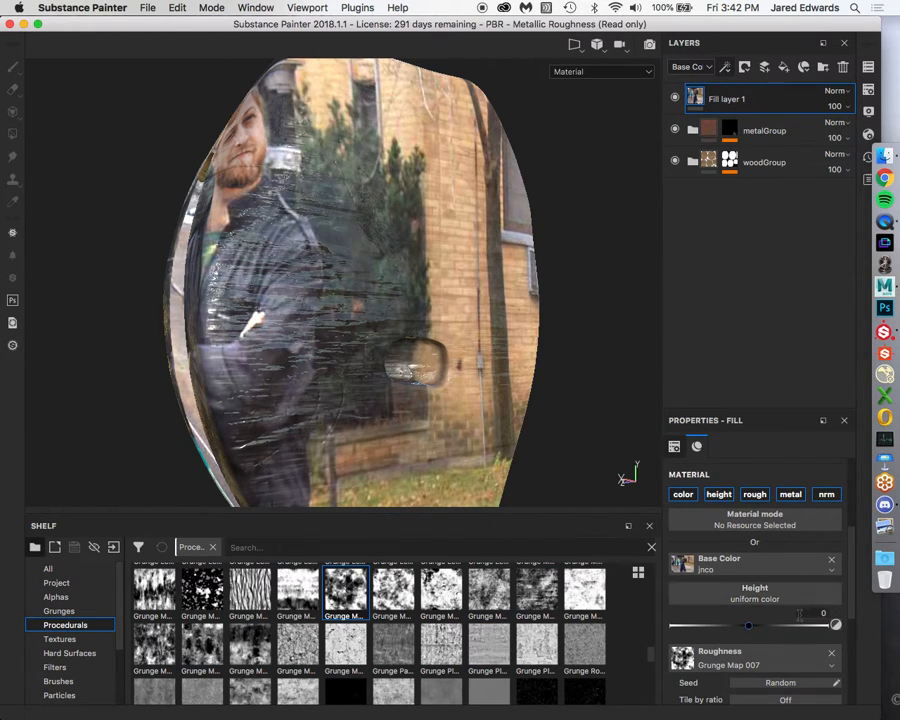
{"action": "left_click", "coordinate": [831, 559]}
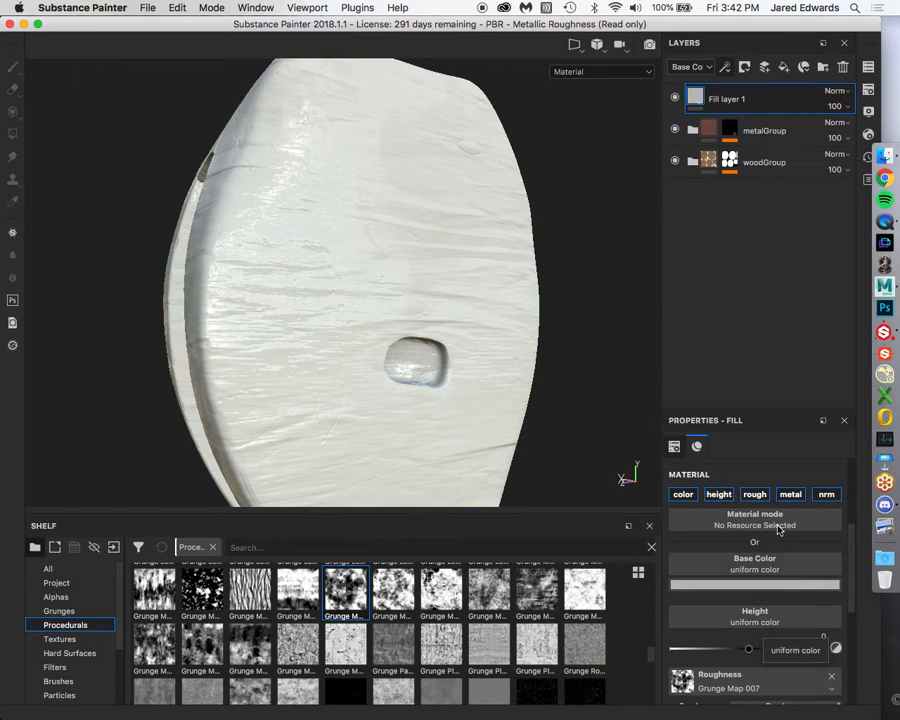
Set Fill layer 1's Height channel blending mode to Normal, and return the layer stack to the Base Color channel.
{"action": "left_click", "coordinate": [695, 66]}
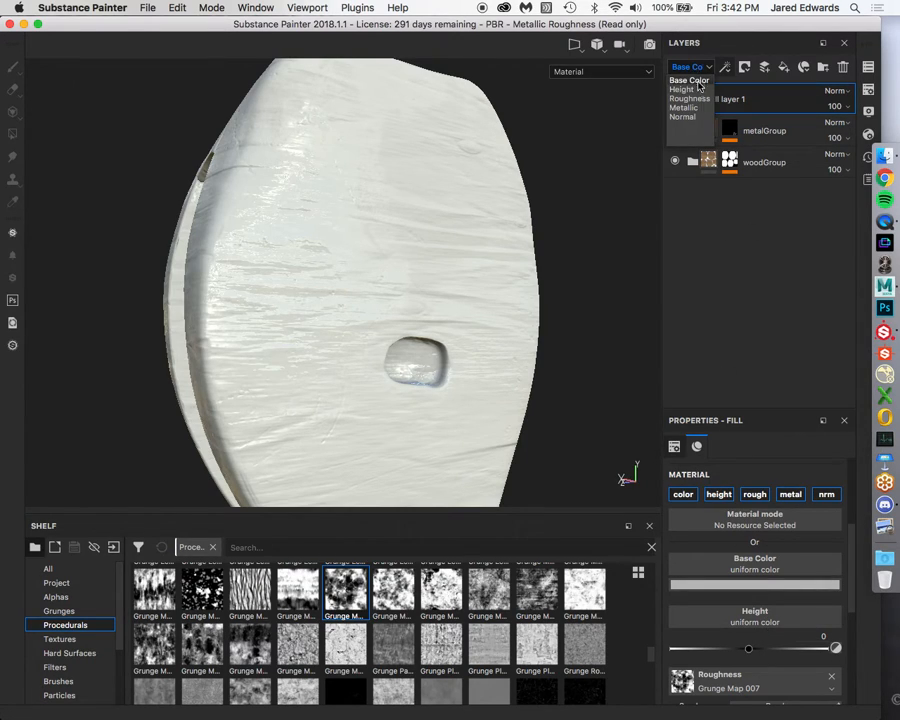
{"action": "left_click", "coordinate": [685, 84]}
{"action": "left_click", "coordinate": [832, 91]}
{"action": "left_click", "coordinate": [821, 114]}
{"action": "left_click", "coordinate": [831, 91]}
{"action": "left_click", "coordinate": [828, 104]}
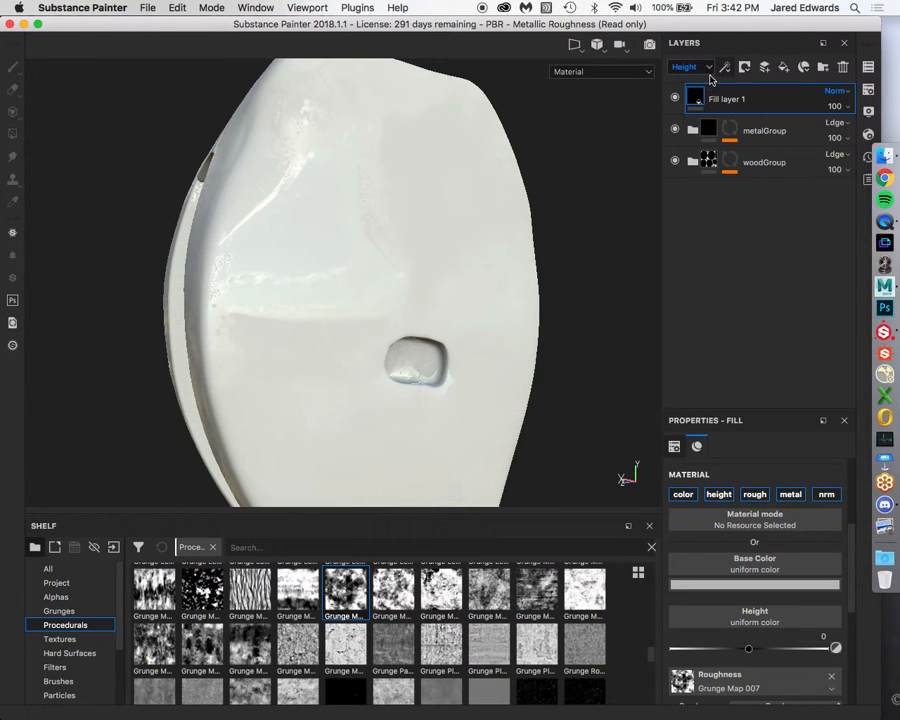
{"action": "left_click", "coordinate": [700, 66]}
{"action": "left_click", "coordinate": [689, 84]}
{"action": "left_click_drag", "start_coordinate": [514, 245], "coordinate": [454, 205], "text": "alt"}
{"action": "right_click_drag", "start_coordinate": [454, 204], "coordinate": [476, 215], "text": "shift"}
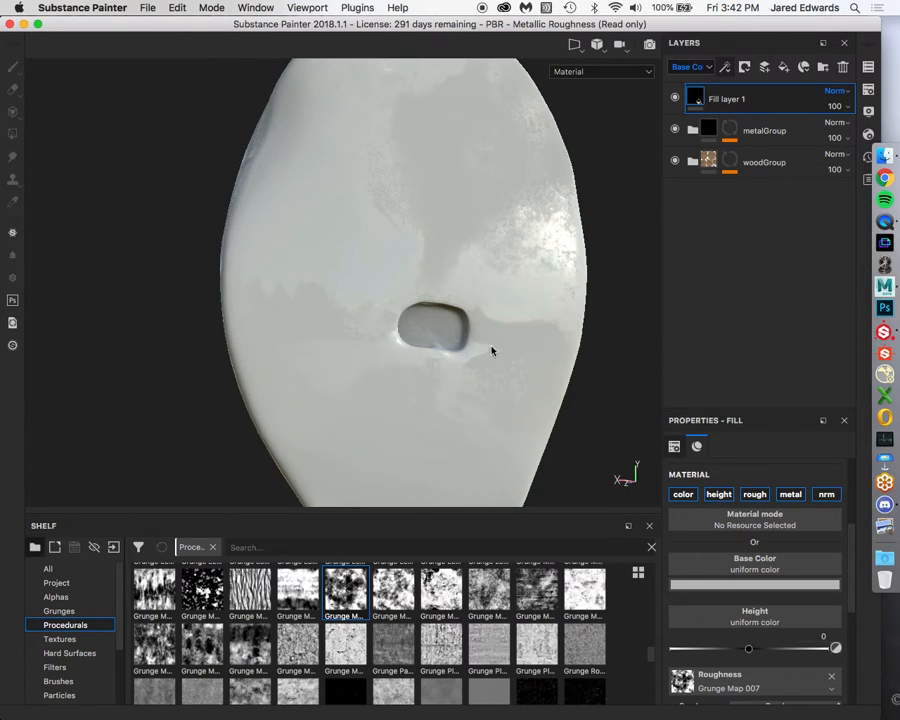
{"action": "right_click_drag", "start_coordinate": [496, 271], "coordinate": [486, 271], "text": "shift"}
Remove Grunge Map 007 from the fill layer's Roughness channel.
{"action": "scroll", "coordinate": [770, 597], "scroll_direction": "down", "scroll_amount": 6}
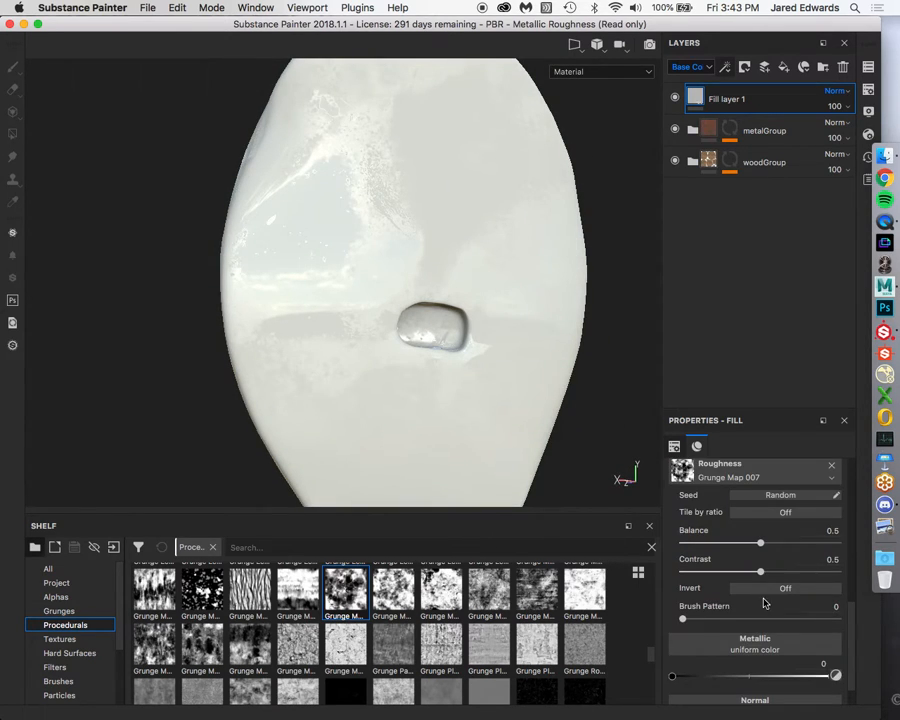
{"action": "scroll", "coordinate": [830, 516], "scroll_direction": "up", "scroll_amount": 3}
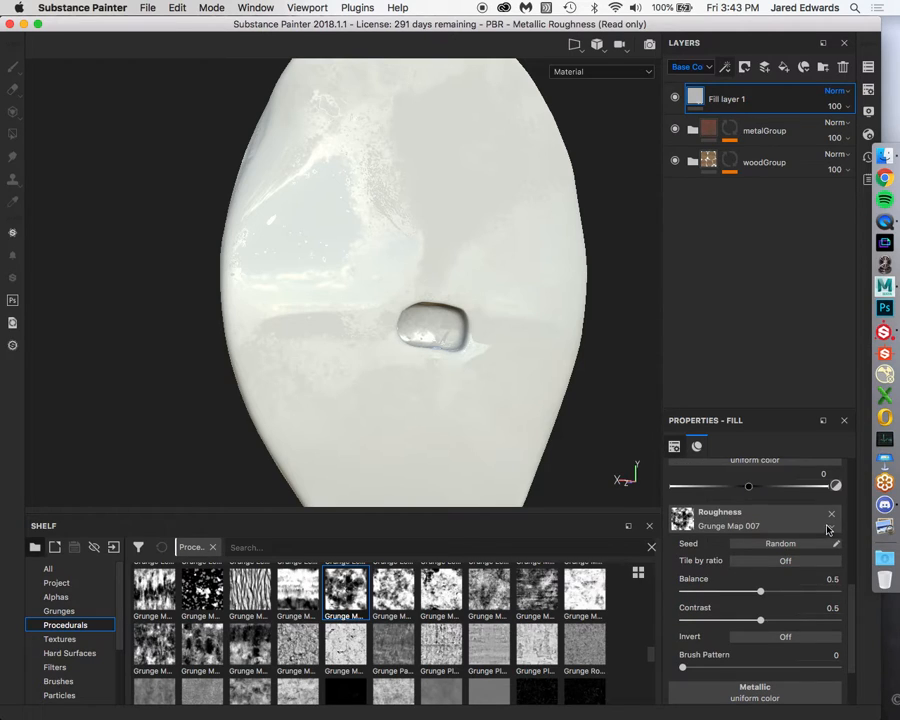
{"action": "left_click", "coordinate": [832, 516]}
{"action": "left_click_drag", "start_coordinate": [495, 244], "coordinate": [509, 257], "text": "alt"}
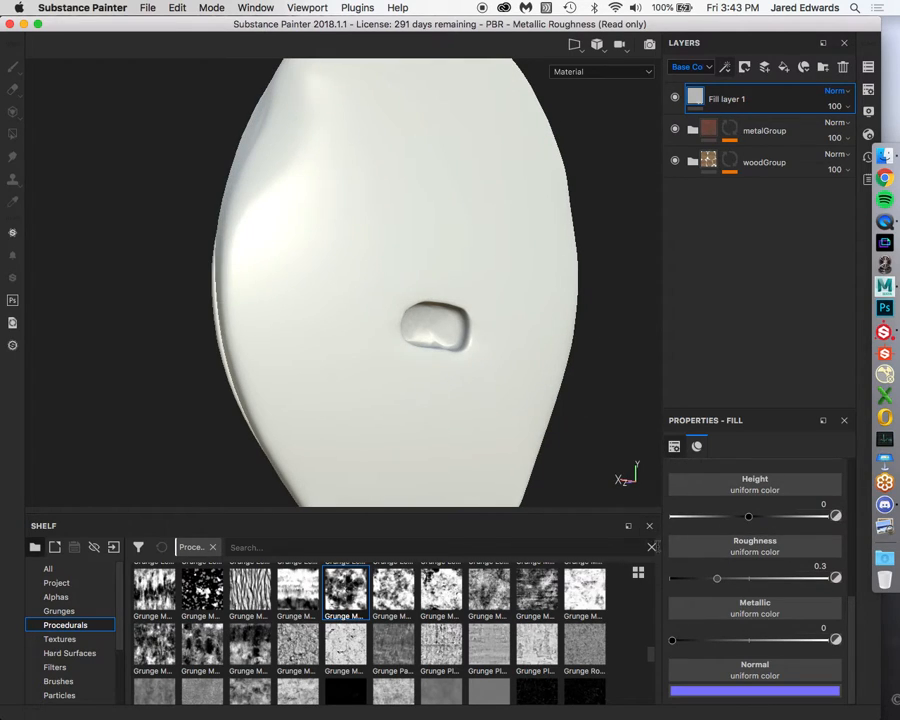
Set the fill layer's Base Color to pure black.
{"action": "scroll", "coordinate": [757, 640], "scroll_direction": "up", "scroll_amount": 5}
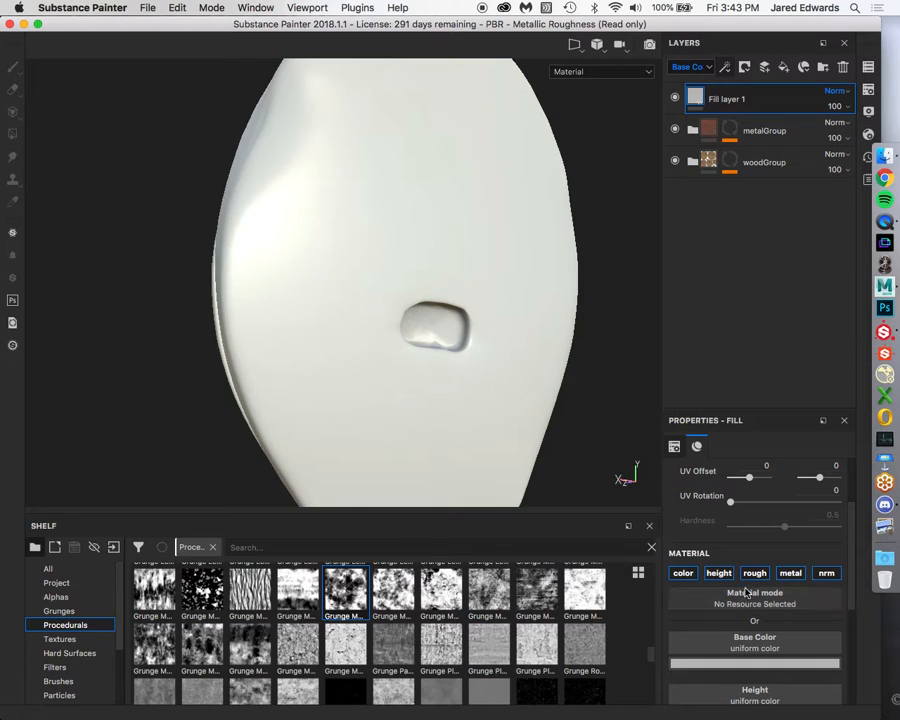
{"action": "left_click", "coordinate": [757, 645]}
{"action": "left_click_drag", "start_coordinate": [705, 587], "coordinate": [750, 587]}
{"action": "left_click_drag", "start_coordinate": [720, 580], "coordinate": [647, 653]}
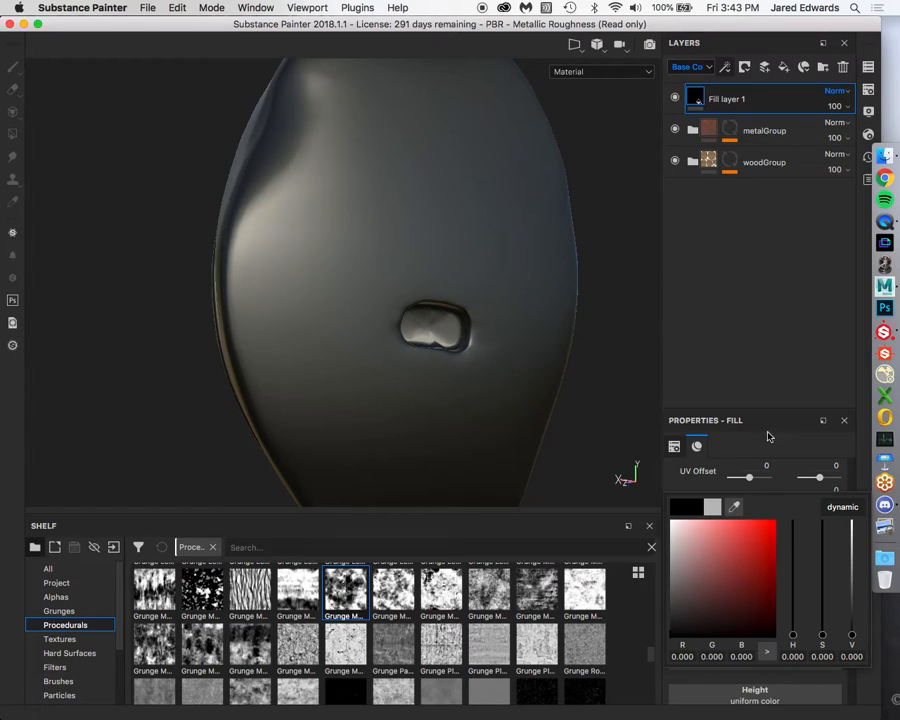
Raise the black fill layer's Metallic value to near the upper end of its range.
{"action": "scroll", "coordinate": [735, 690], "scroll_direction": "down", "scroll_amount": 2}
{"action": "scroll", "coordinate": [735, 665], "scroll_direction": "down", "scroll_amount": 3}
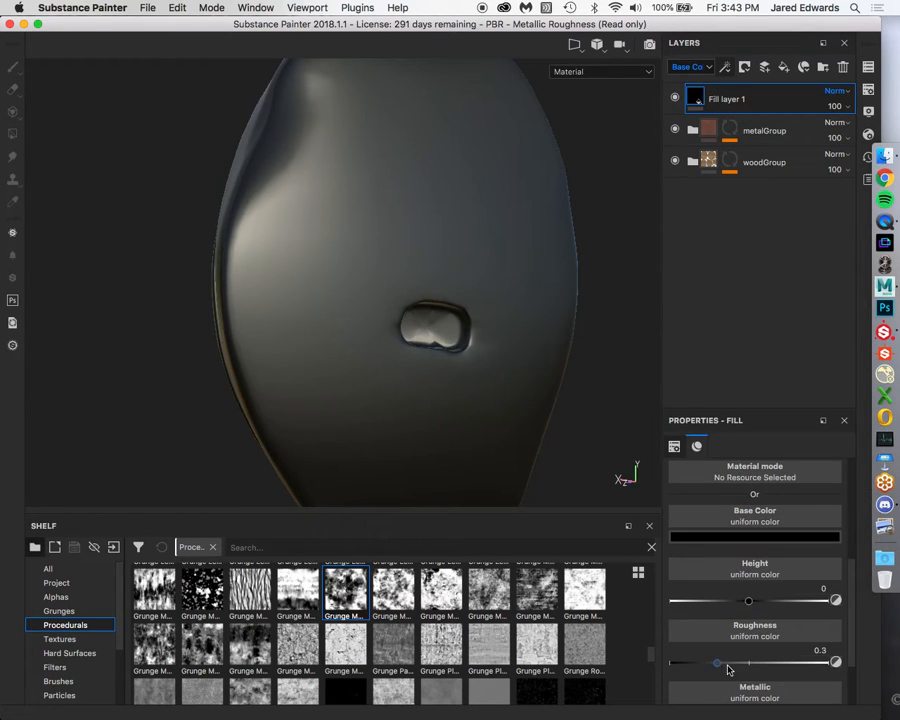
{"action": "scroll", "coordinate": [724, 650], "scroll_direction": "down", "scroll_amount": 1}
{"action": "left_click_drag", "start_coordinate": [688, 645], "coordinate": [800, 642]}
{"action": "scroll", "coordinate": [797, 620], "scroll_direction": "up", "scroll_amount": 3}
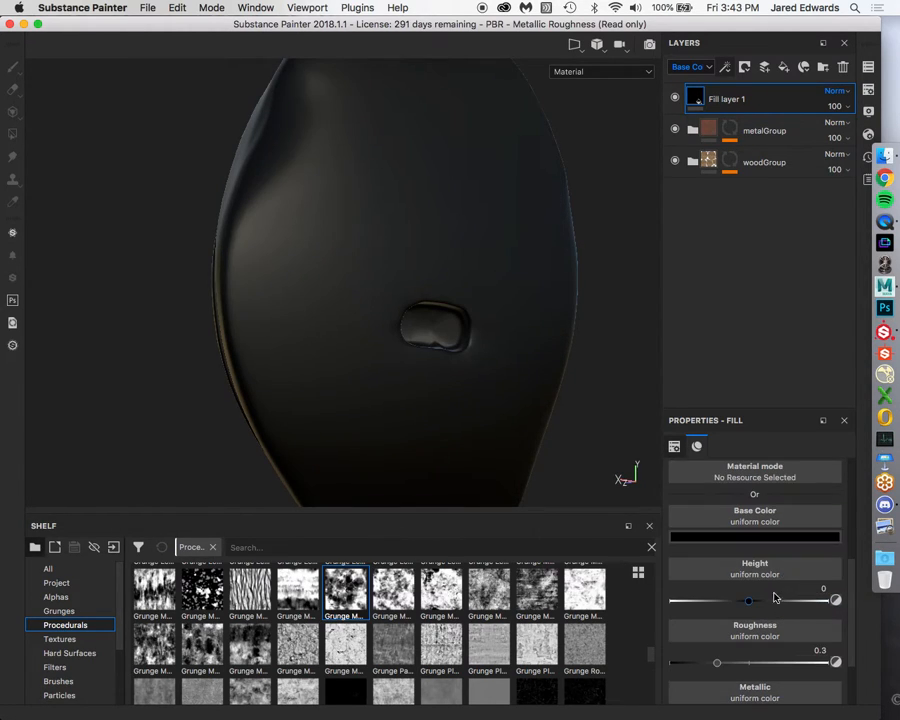
Set the fill layer's Base Color to a dark gold with R 0.290, G 0.198 and B 0.001.
{"action": "left_click", "coordinate": [754, 535]}
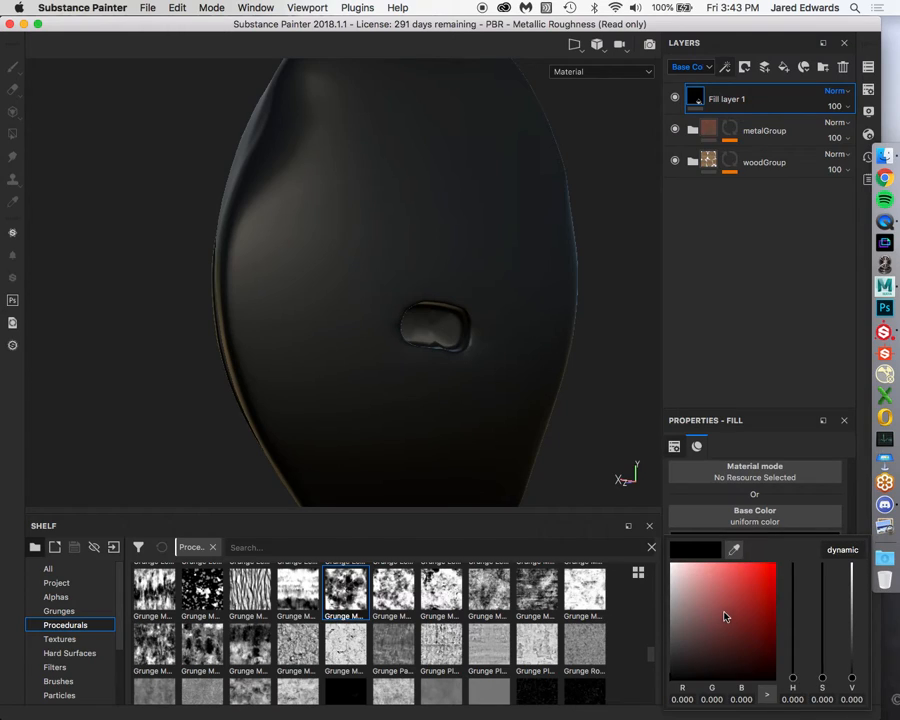
{"action": "left_click", "coordinate": [735, 363]}
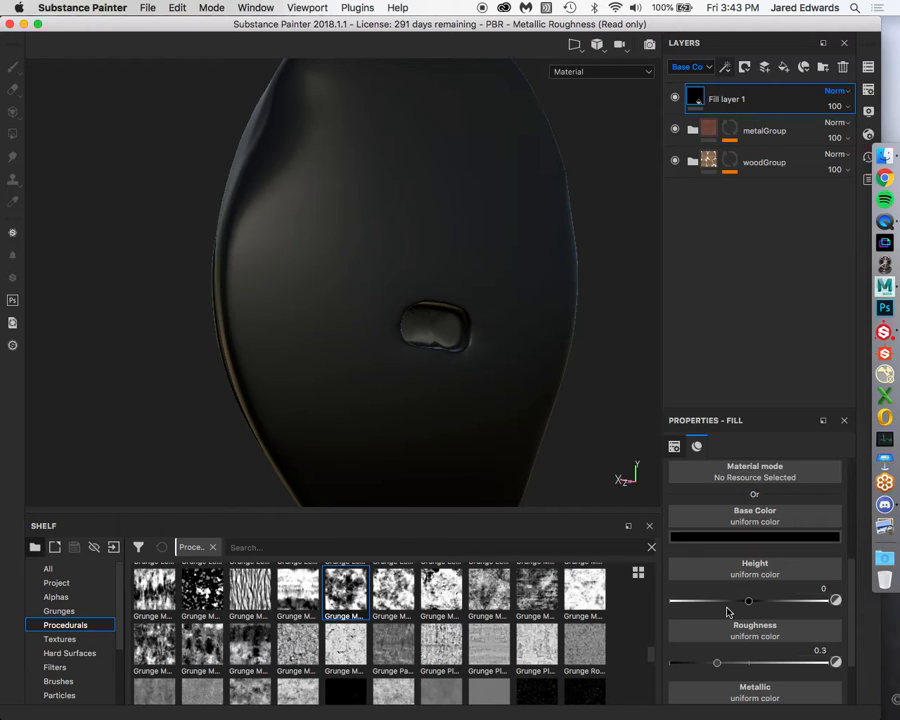
{"action": "left_click", "coordinate": [745, 537]}
{"action": "left_click_drag", "start_coordinate": [791, 677], "coordinate": [668, 638]}
{"action": "left_click", "coordinate": [781, 306]}
{"action": "scroll", "coordinate": [770, 622], "scroll_direction": "down", "scroll_amount": 3}
{"action": "mouse_move", "coordinate": [474, 298]}
{"action": "left_mouse_down", "text": "alt"}
{"action": "mouse_move", "coordinate": [470, 321]}
{"action": "mouse_move", "coordinate": [430, 311]}
{"action": "mouse_move", "coordinate": [476, 315]}
{"action": "left_mouse_up", "text": "alt"}
{"action": "right_click_drag", "start_coordinate": [476, 315], "coordinate": [469, 314], "text": "shift"}
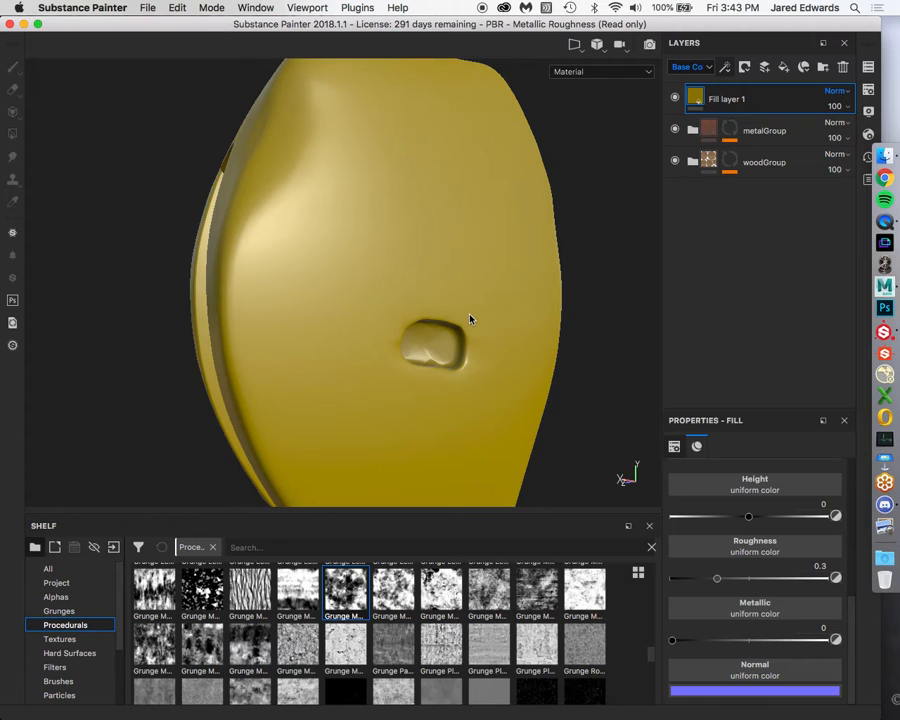
Set the fill layer's Metallic value to 1 and shift its Base Color to a fully saturated dark orange.
{"action": "left_click_drag", "start_coordinate": [675, 645], "coordinate": [824, 640]}
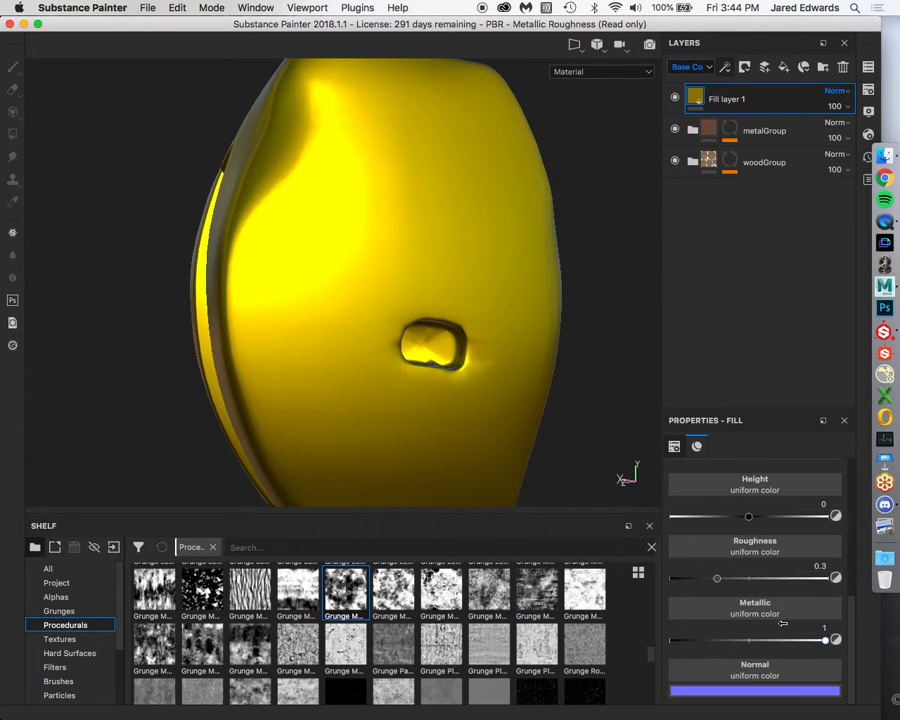
{"action": "scroll", "coordinate": [783, 624], "scroll_direction": "up", "scroll_amount": 3}
{"action": "left_click", "coordinate": [755, 518]}
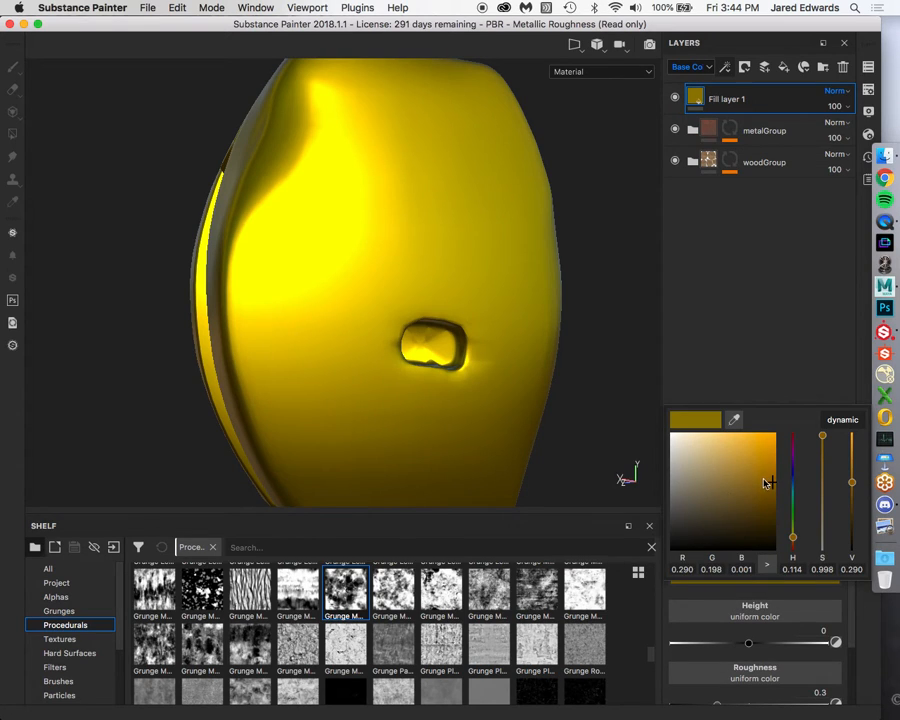
{"action": "left_click_drag", "start_coordinate": [764, 481], "coordinate": [785, 492]}
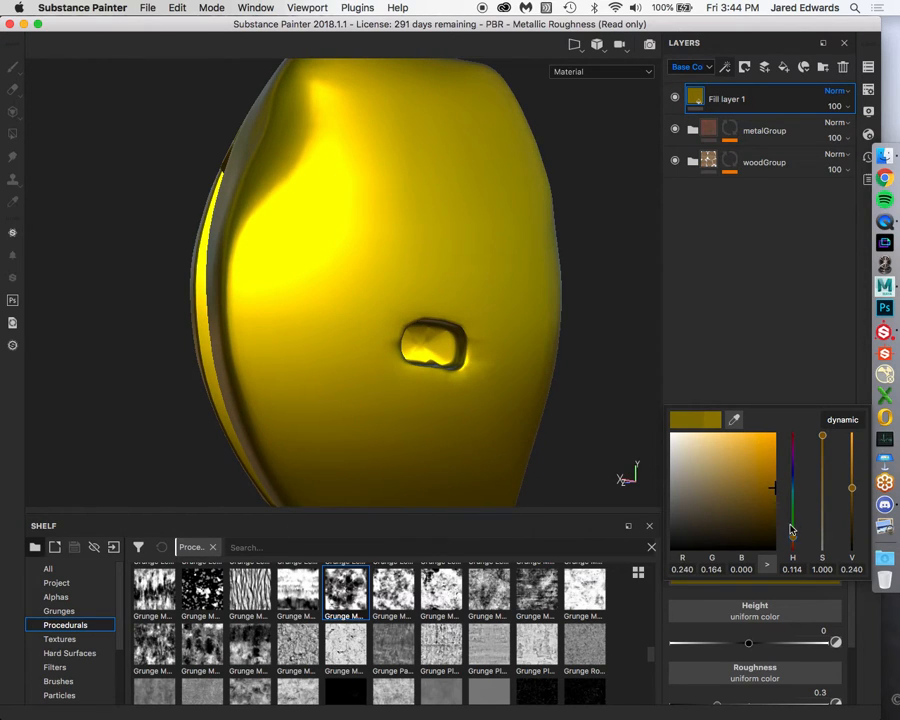
{"action": "mouse_move", "coordinate": [793, 538]}
{"action": "left_mouse_down"}
{"action": "mouse_move", "coordinate": [796, 460]}
{"action": "mouse_move", "coordinate": [795, 547]}
{"action": "left_mouse_up"}
{"action": "left_click_drag", "start_coordinate": [514, 327], "coordinate": [398, 326], "text": "alt"}
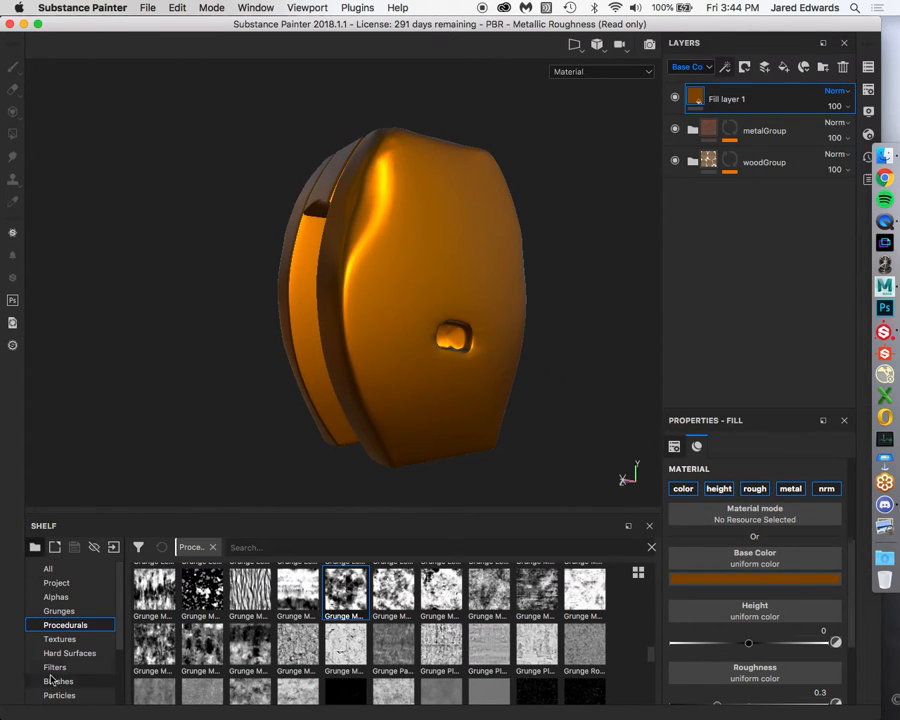
Show the Materials category in the shelf and lower the fill layer's Metallic value to 0.
{"action": "scroll", "coordinate": [60, 645], "scroll_direction": "down", "scroll_amount": 3}
{"action": "left_click", "coordinate": [79, 640]}
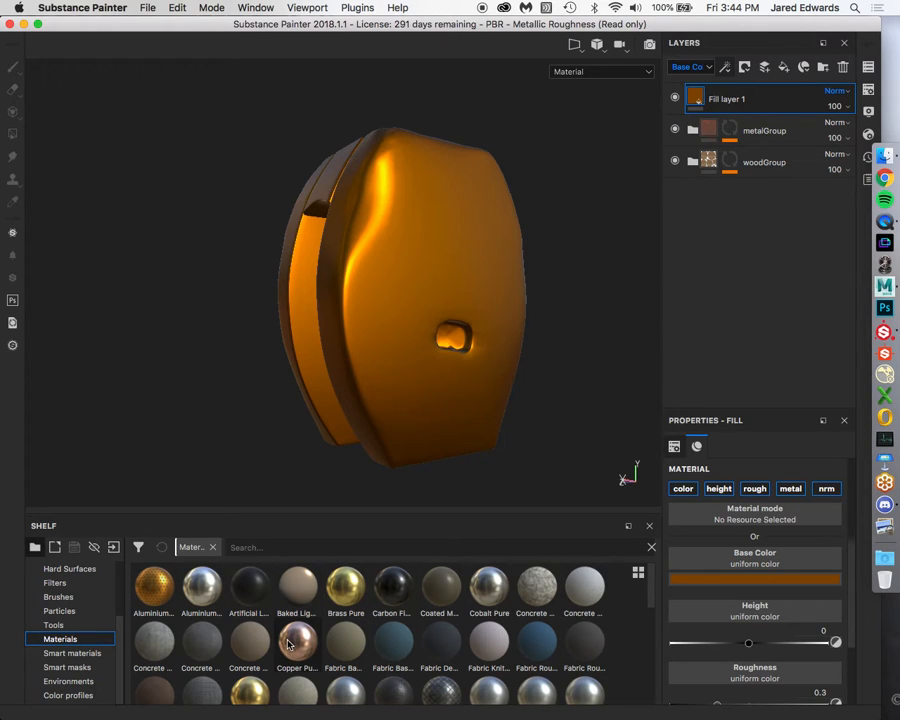
{"action": "mouse_move", "coordinate": [289, 644]}
{"action": "scroll", "coordinate": [730, 674], "scroll_direction": "down", "scroll_amount": 3}
{"action": "left_click", "coordinate": [709, 640]}
{"action": "left_click_drag", "start_coordinate": [727, 643], "coordinate": [592, 642]}
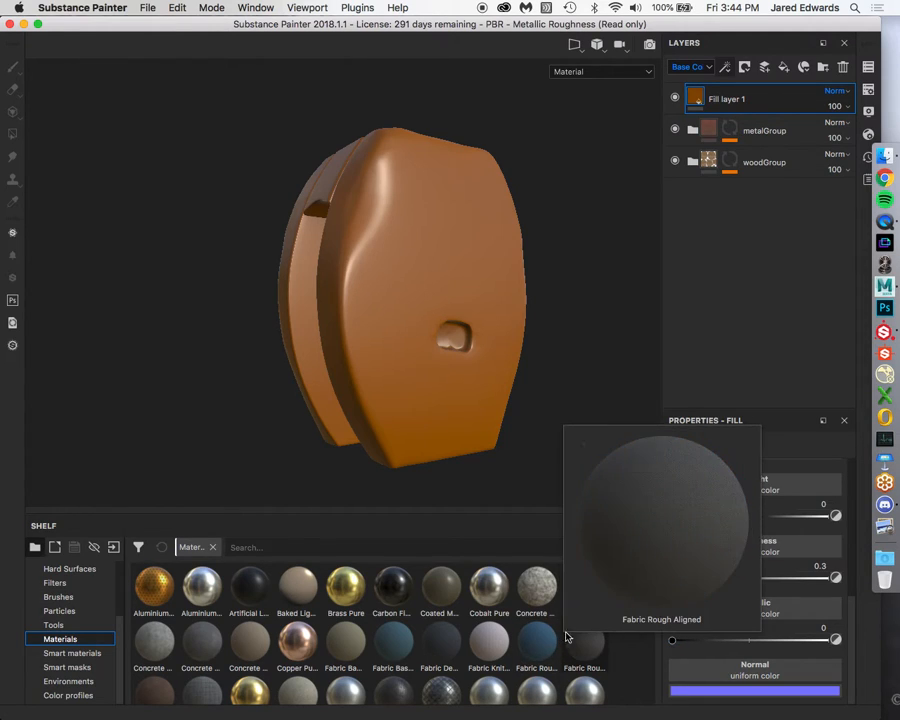
Delete Fill layer 1 from above the metalGroup and woodGroup folders.
{"action": "double_click", "coordinate": [772, 100]}
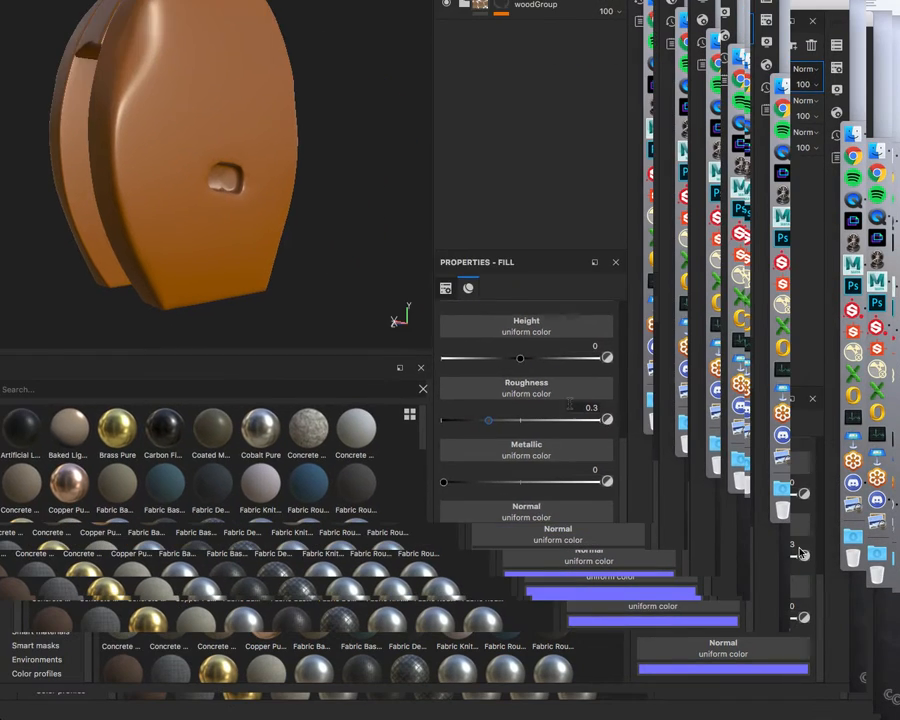
{"action": "scroll", "coordinate": [798, 562], "scroll_direction": "up", "scroll_amount": 3}
{"action": "scroll", "coordinate": [566, 392], "scroll_direction": "down", "scroll_amount": 4}
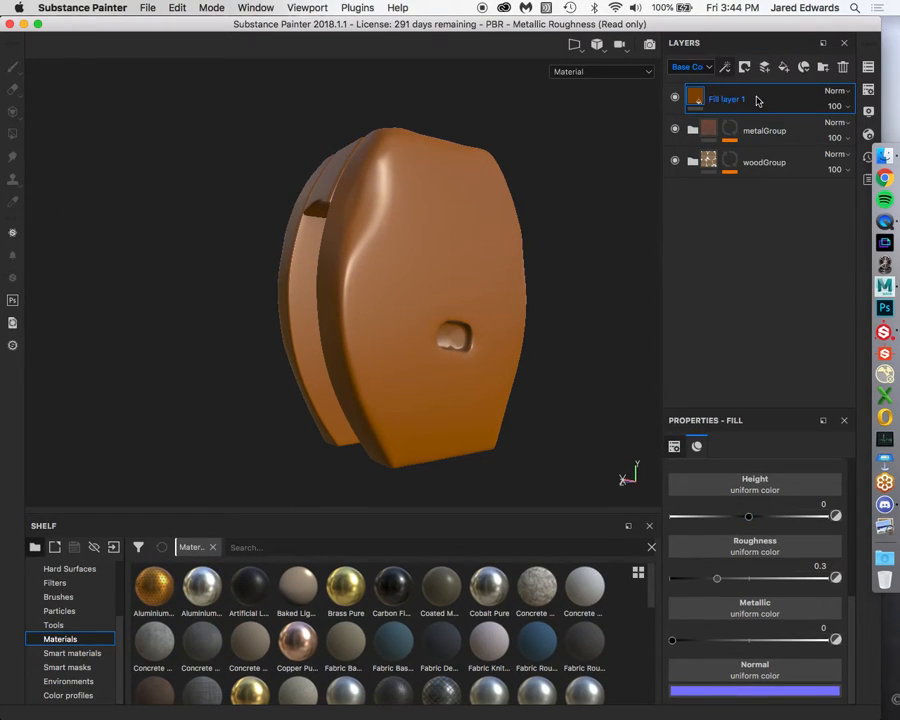
{"action": "key", "text": "Delete"}
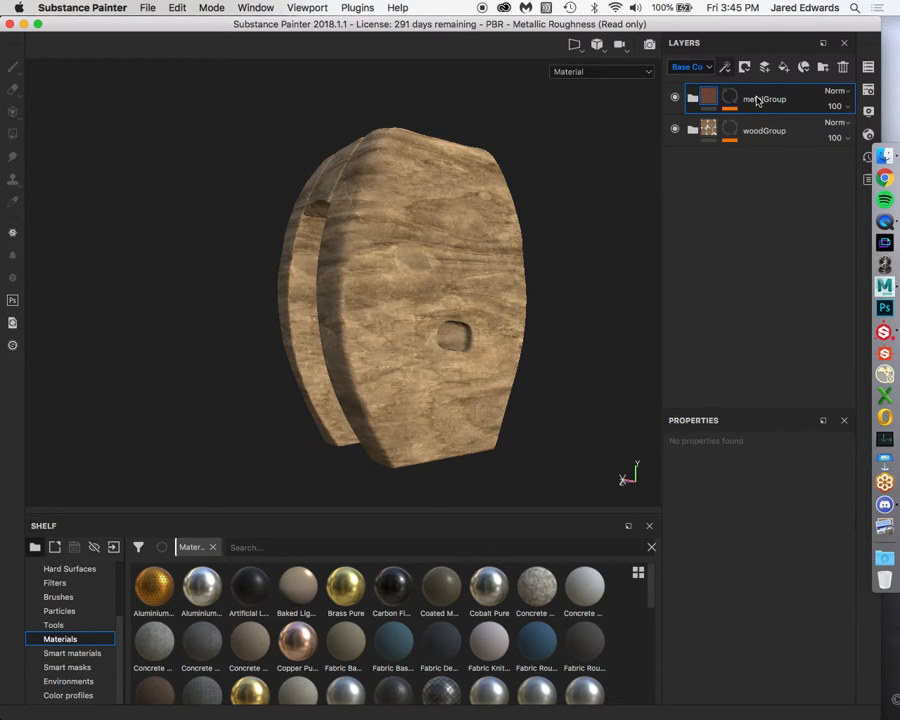
{"action": "left_click_drag", "start_coordinate": [446, 148], "coordinate": [416, 234], "text": "alt"}
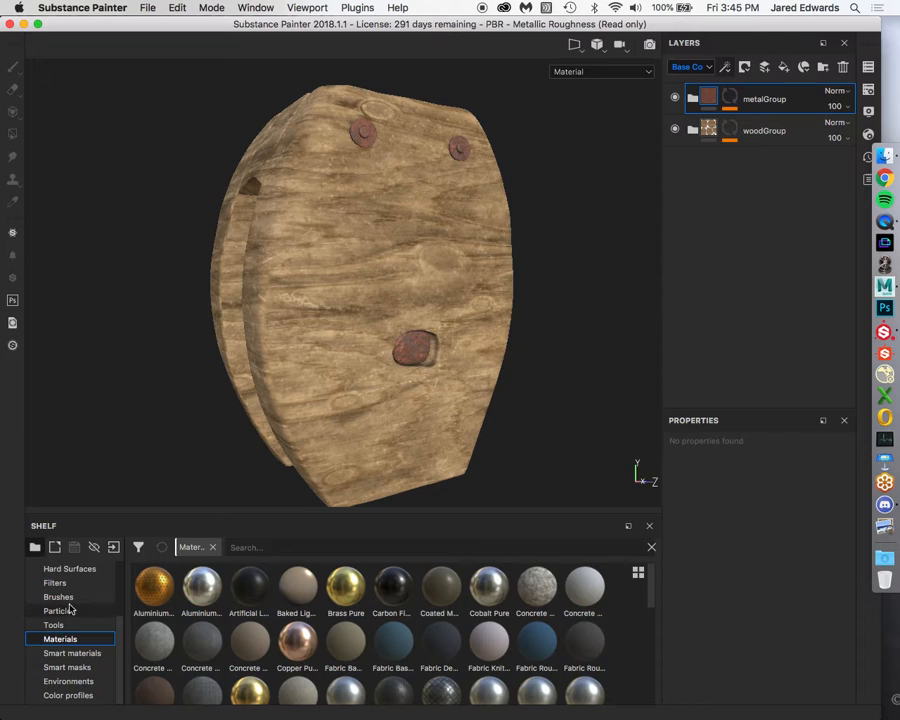
Search the shelf's Procedurals for "crack" and preview the matching grunge maps.
{"action": "scroll", "coordinate": [72, 660], "scroll_direction": "up", "scroll_amount": 3}
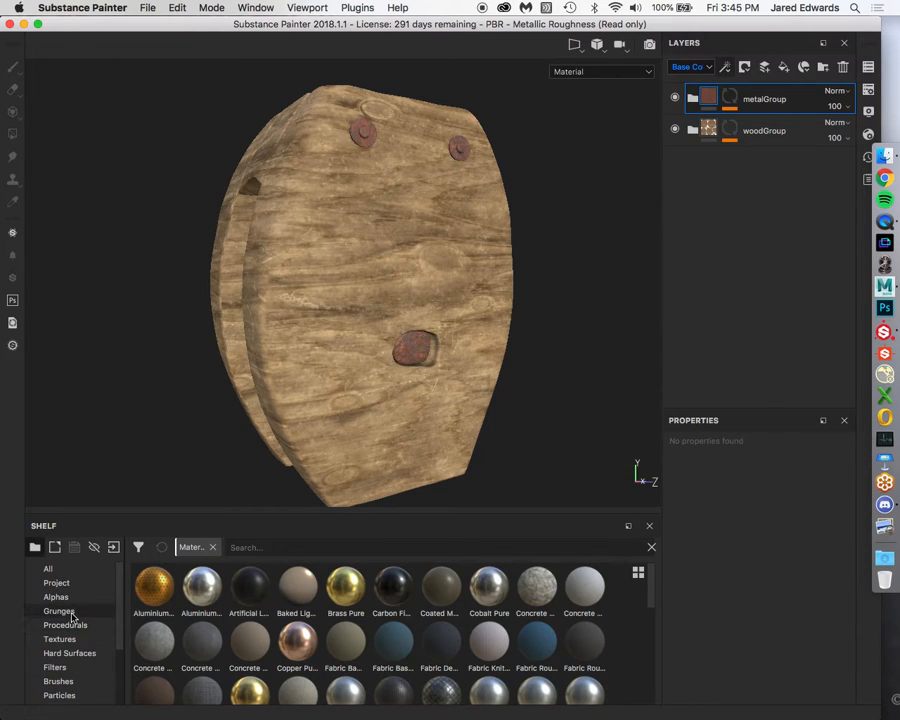
{"action": "left_click", "coordinate": [73, 624]}
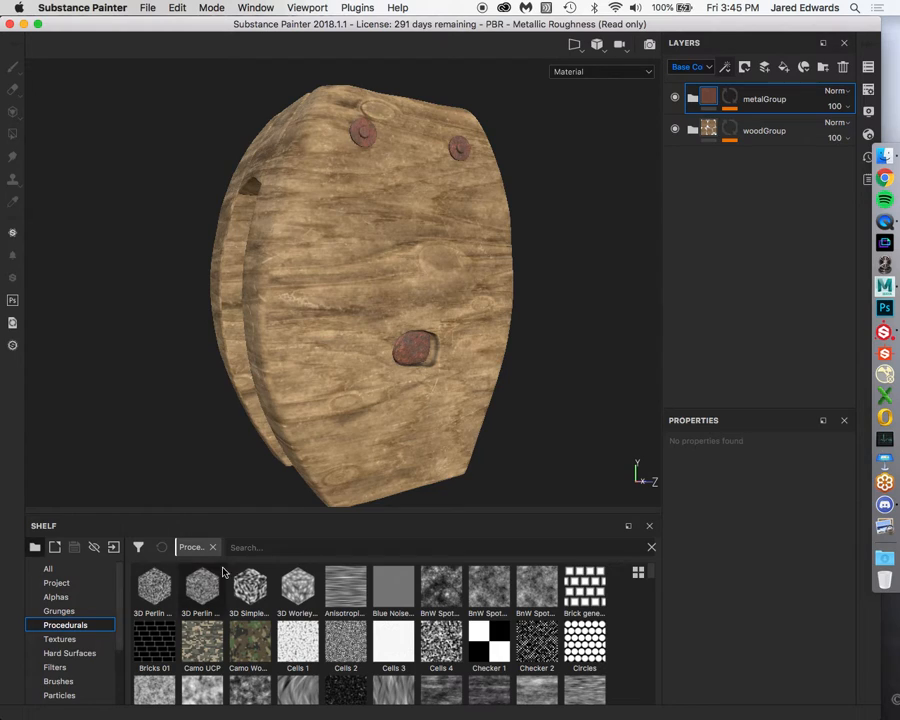
{"action": "left_click", "coordinate": [274, 546]}
{"action": "type", "text": "crack"}
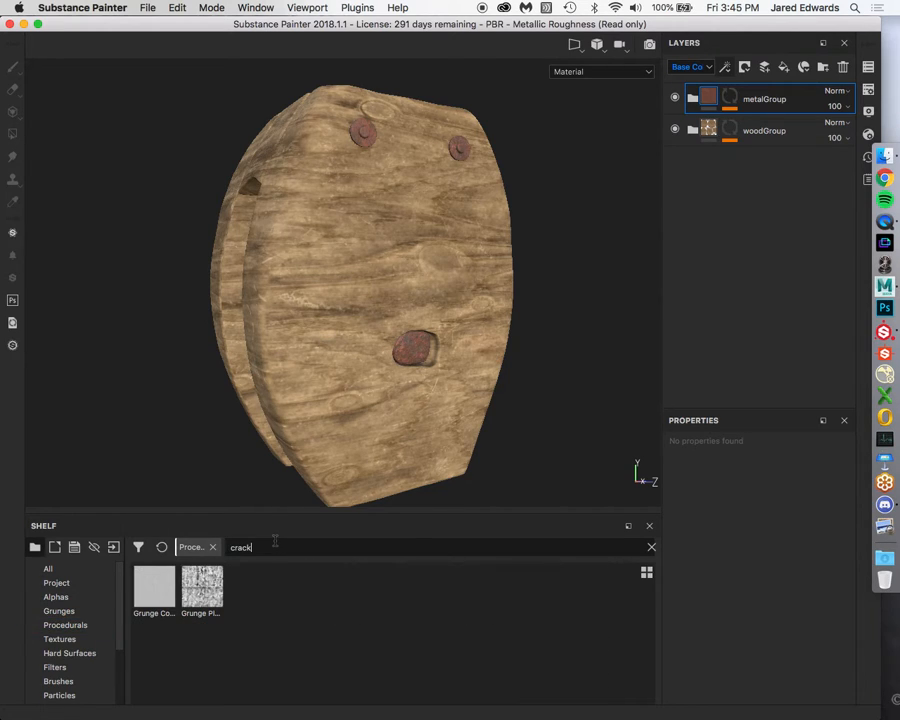
{"action": "mouse_move", "coordinate": [221, 594]}
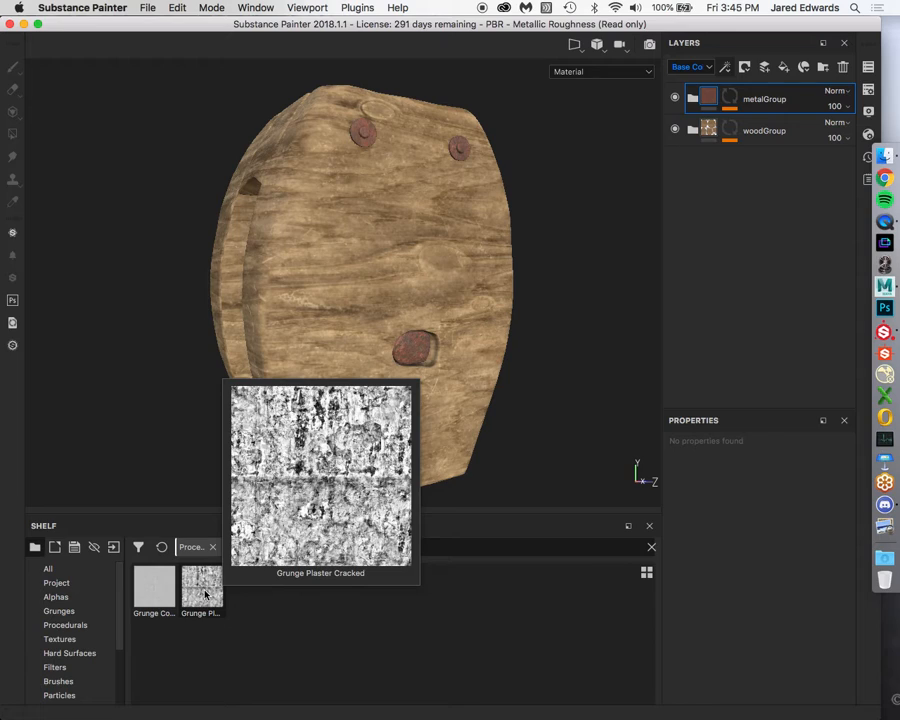
{"action": "mouse_move", "coordinate": [150, 591]}
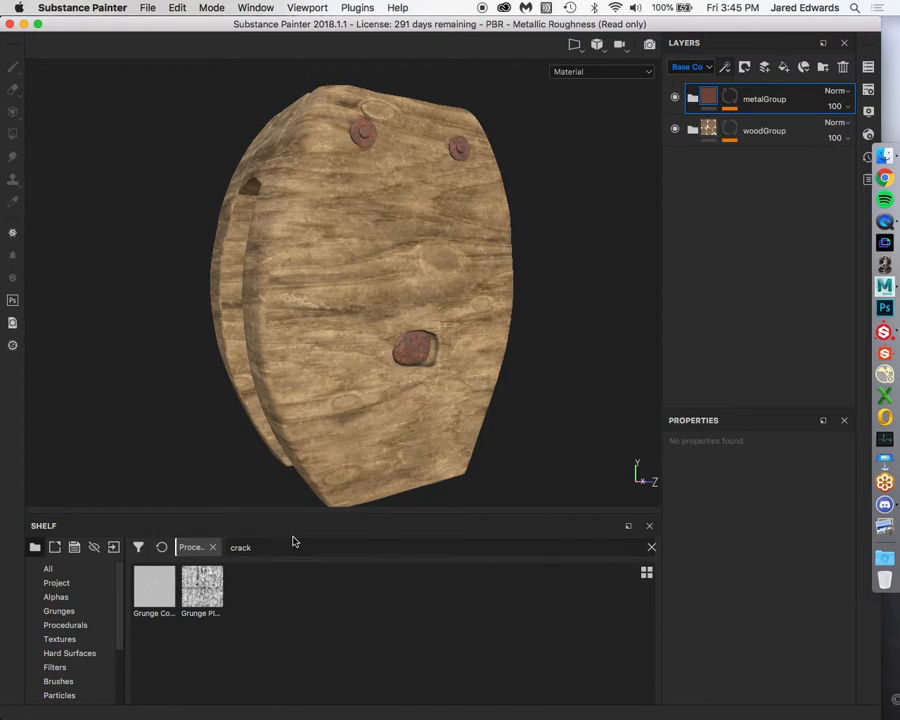
Clear the shelf search and browse all Procedurals, previewing the fabric patterns and Grunge Map 005.
{"action": "double_click", "coordinate": [282, 548]}
{"action": "key", "text": "BackSpace"}
{"action": "scroll", "coordinate": [297, 624], "scroll_direction": "down", "scroll_amount": 10}
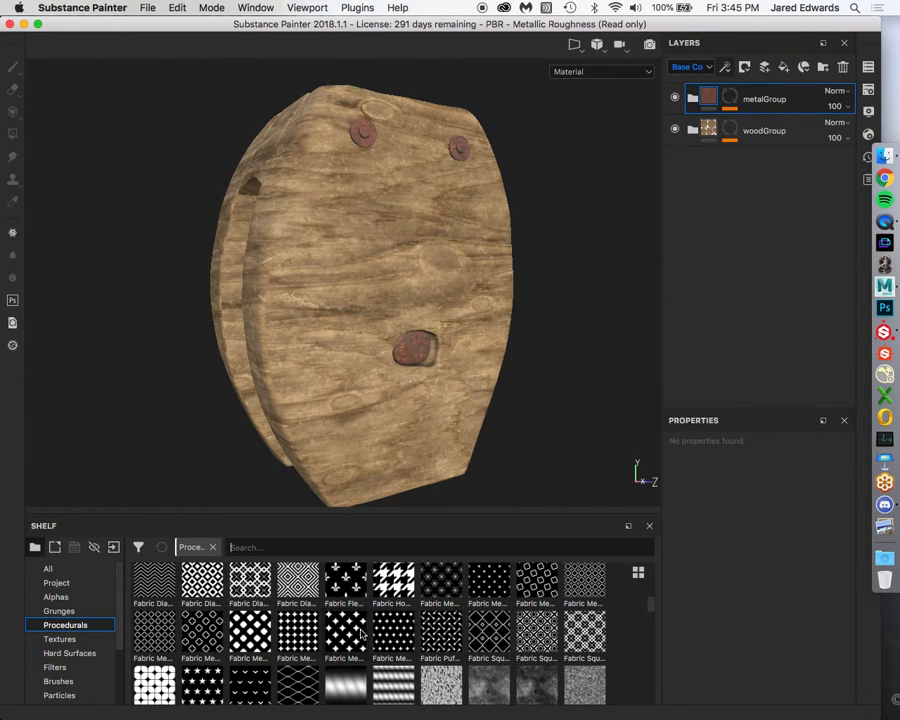
{"action": "mouse_move", "coordinate": [352, 633]}
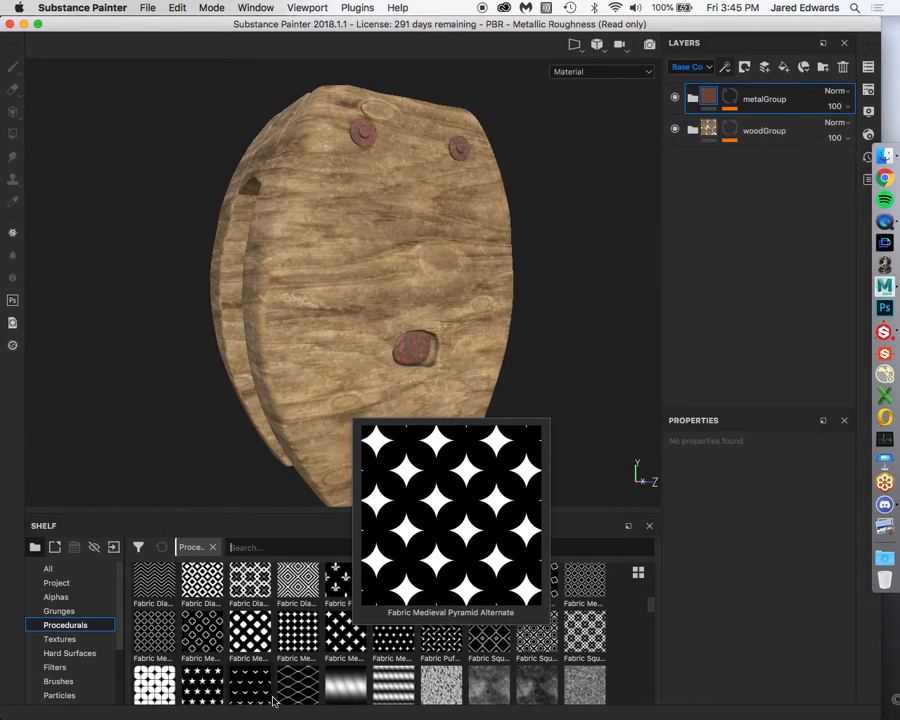
{"action": "mouse_move", "coordinate": [309, 682]}
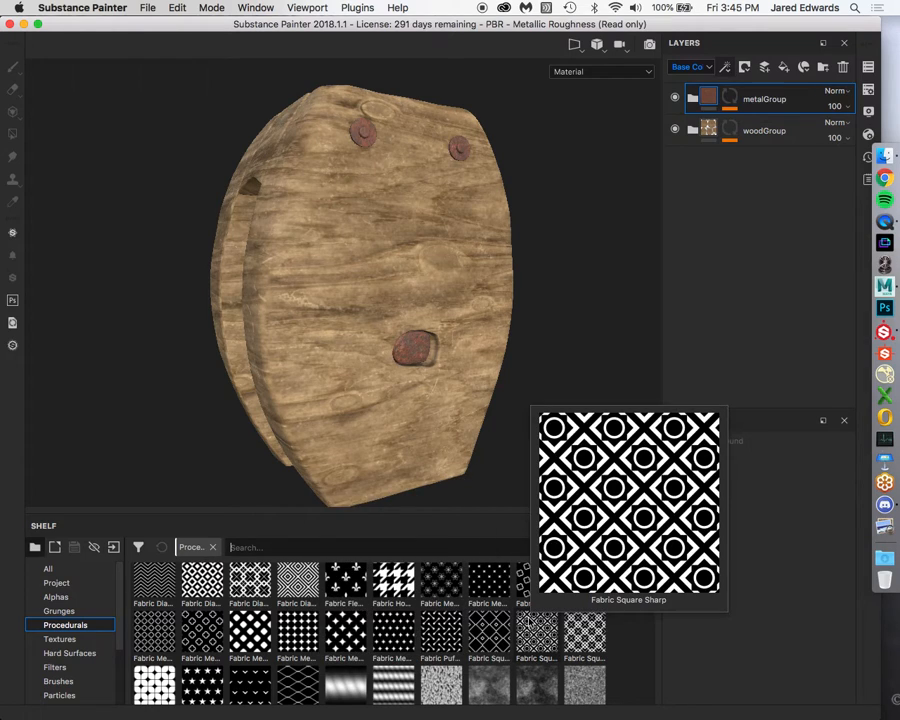
{"action": "mouse_move", "coordinate": [585, 632]}
{"action": "scroll", "coordinate": [350, 630], "scroll_direction": "down", "scroll_amount": 6}
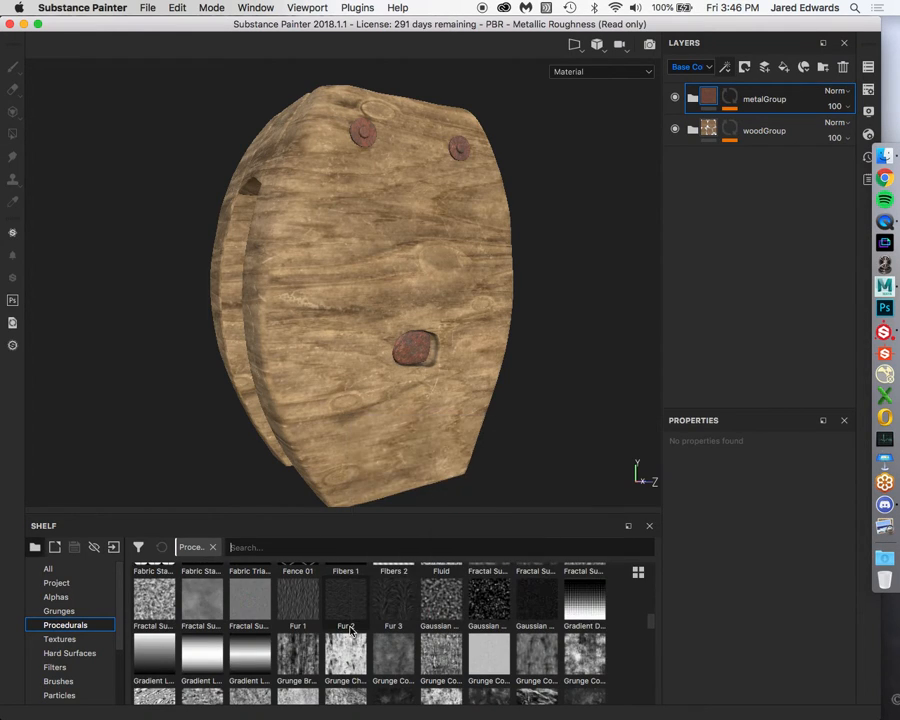
{"action": "scroll", "coordinate": [350, 631], "scroll_direction": "down", "scroll_amount": 2}
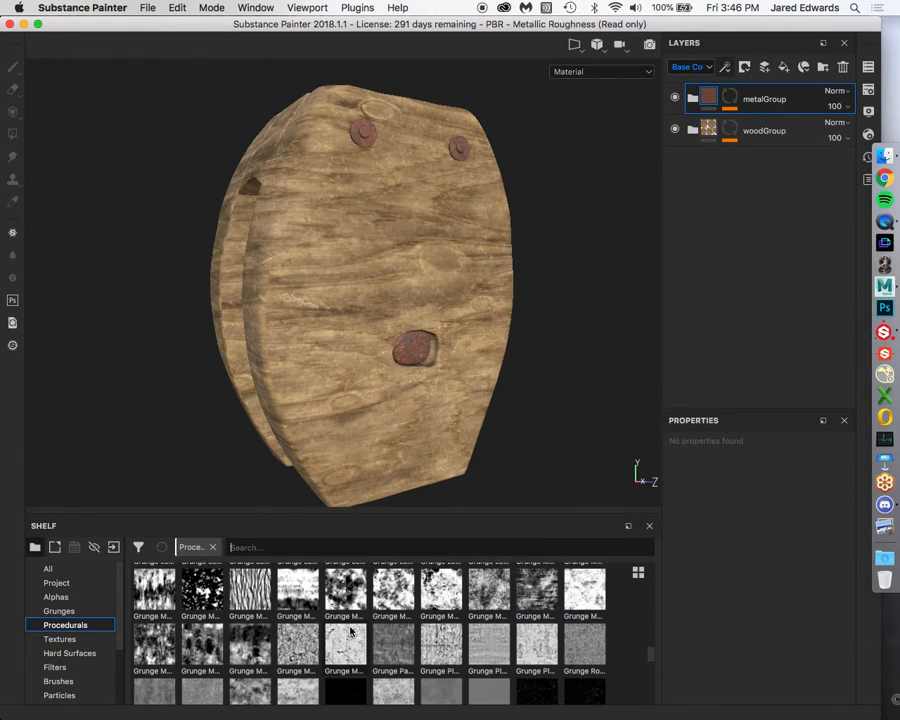
{"action": "scroll", "coordinate": [350, 630], "scroll_direction": "down", "scroll_amount": 5}
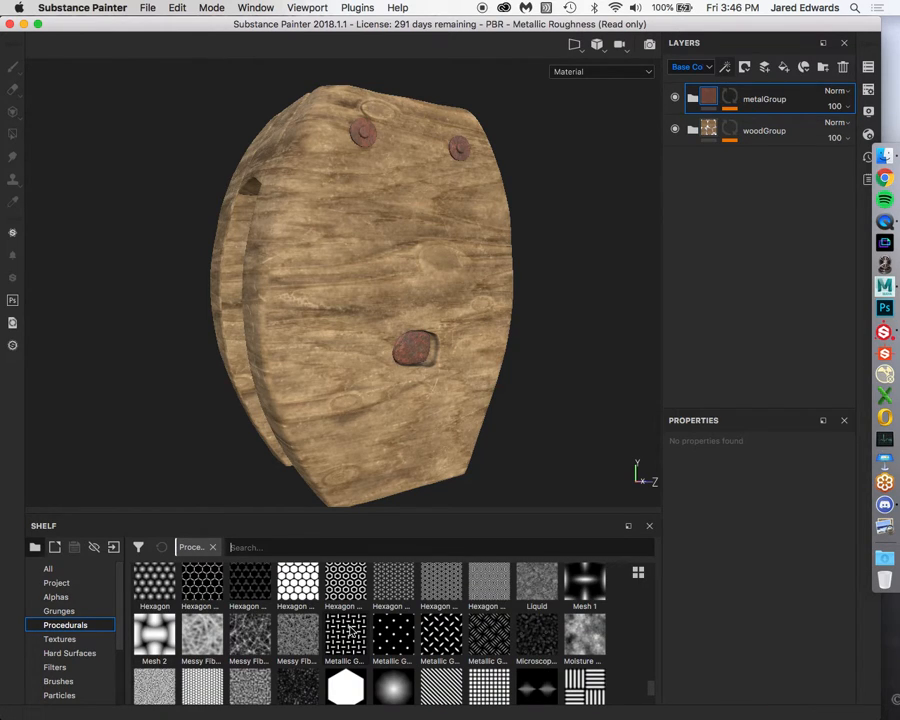
{"action": "scroll", "coordinate": [350, 631], "scroll_direction": "down", "scroll_amount": 2}
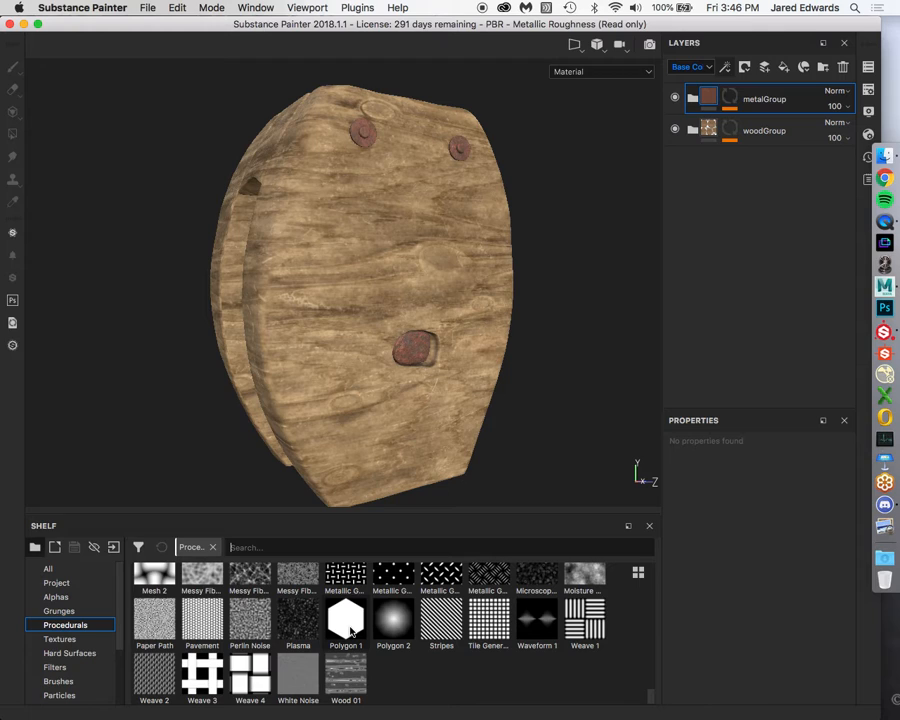
{"action": "scroll", "coordinate": [350, 630], "scroll_direction": "up", "scroll_amount": 5}
{"action": "scroll", "coordinate": [350, 630], "scroll_direction": "up", "scroll_amount": 5}
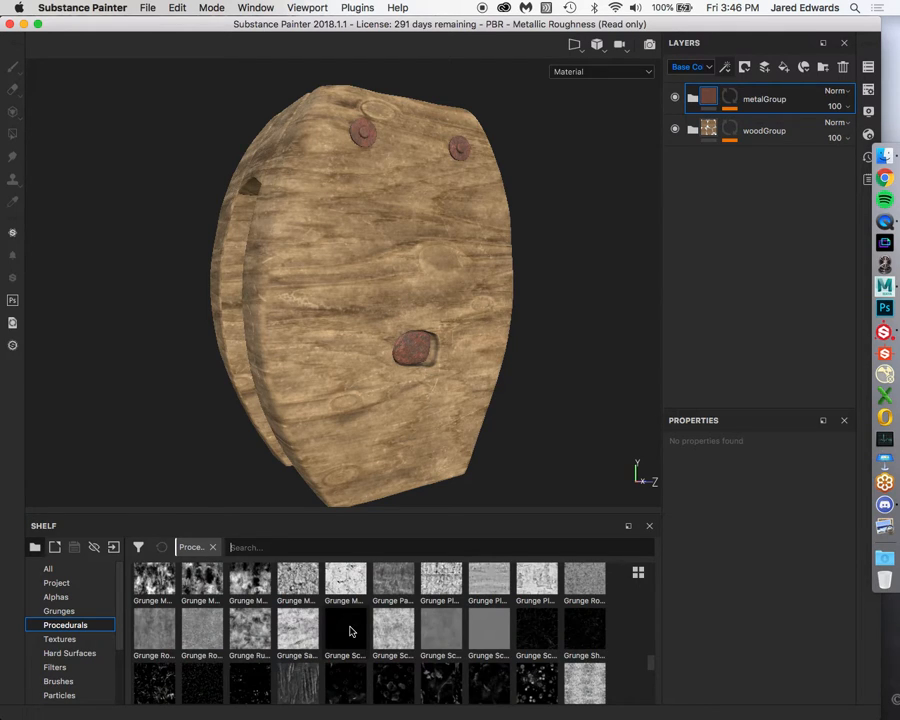
{"action": "scroll", "coordinate": [350, 630], "scroll_direction": "up", "scroll_amount": 2}
{"action": "scroll", "coordinate": [350, 630], "scroll_direction": "down", "scroll_amount": 2}
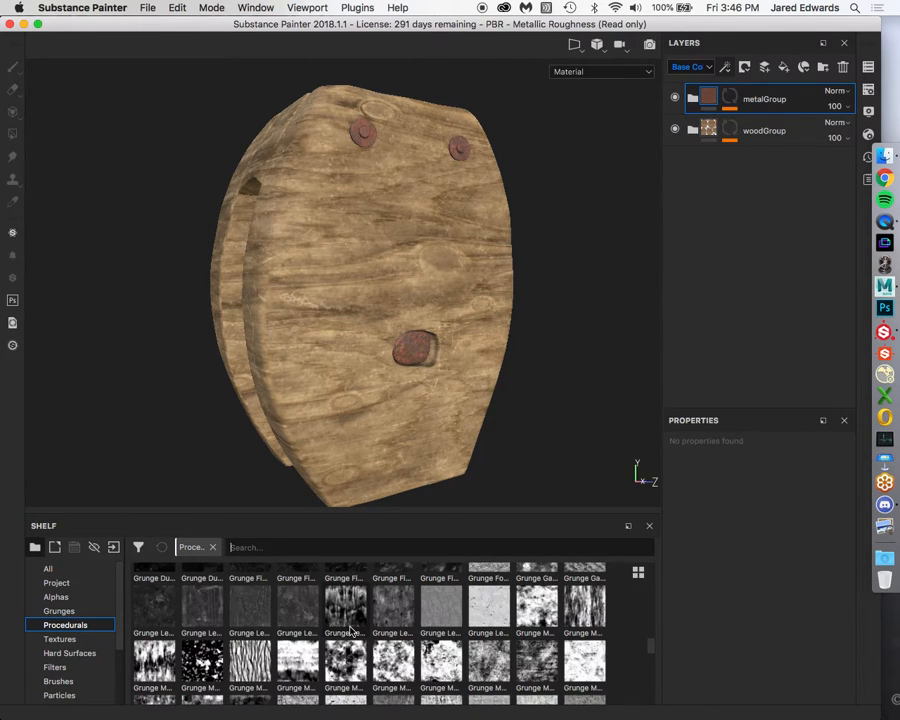
{"action": "mouse_move", "coordinate": [248, 666]}
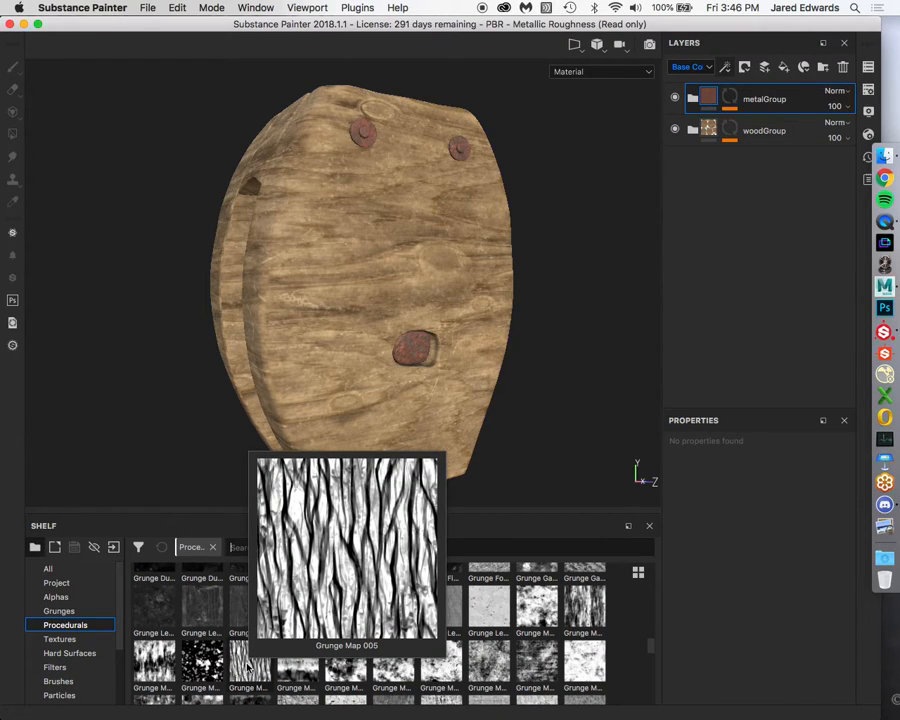
Switch to Chrome and search Google for "cracked wood".
{"action": "left_click", "coordinate": [884, 178]}
{"action": "type", "text": "crac"}
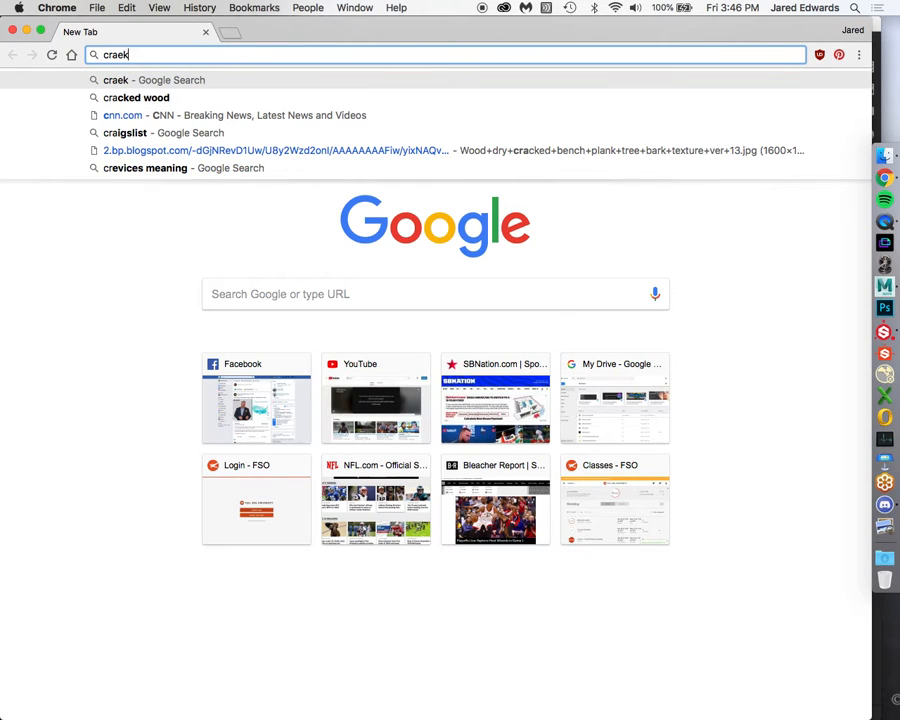
{"action": "key", "text": "Right"}
{"action": "key", "text": "BackSpace"}
{"action": "key", "text": "BackSpace"}
{"action": "key", "text": "BackSpace"}
{"action": "key", "text": "BackSpace"}
{"action": "key", "text": "BackSpace"}
{"action": "key", "text": "BackSpace"}
{"action": "key", "text": "BackSpace"}
{"action": "key", "text": "BackSpace"}
{"action": "key", "text": "BackSpace"}
{"action": "key", "text": "BackSpace"}
{"action": "key", "text": "BackSpace"}
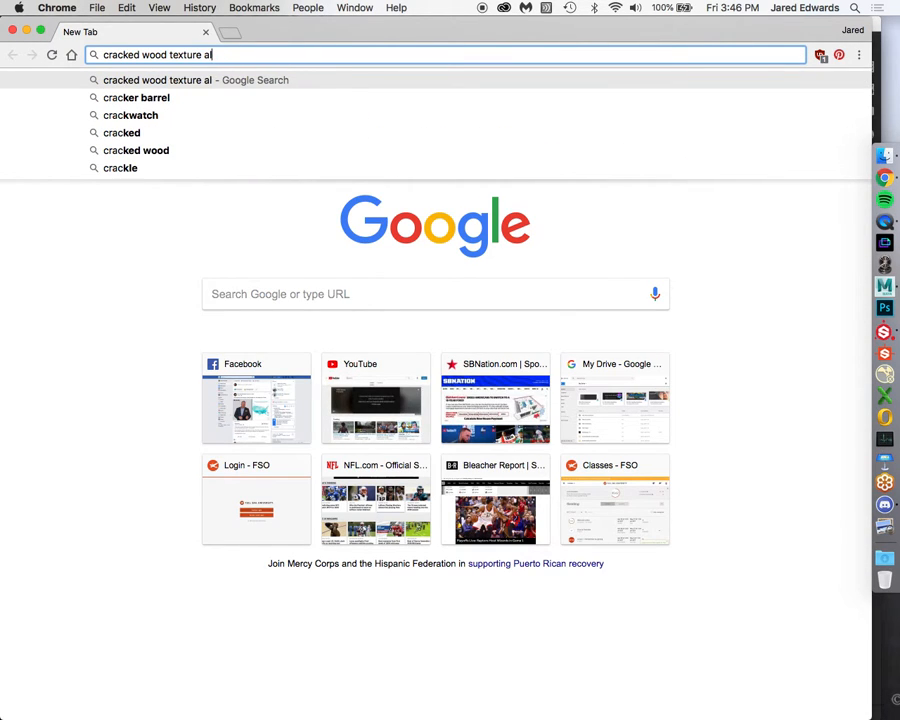
{"action": "key", "text": "BackSpace"}
{"action": "key", "text": "BackSpace"}
{"action": "key", "text": "Return"}
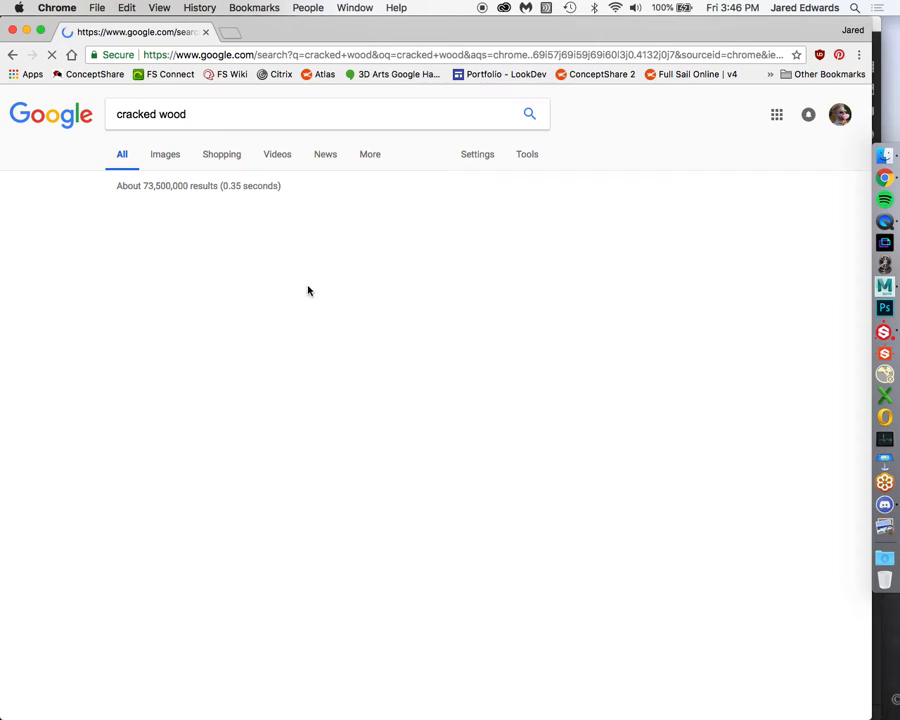
Preview the first old cracked wood texture among the image results, and return to Substance Painter.
{"action": "left_click", "coordinate": [166, 154]}
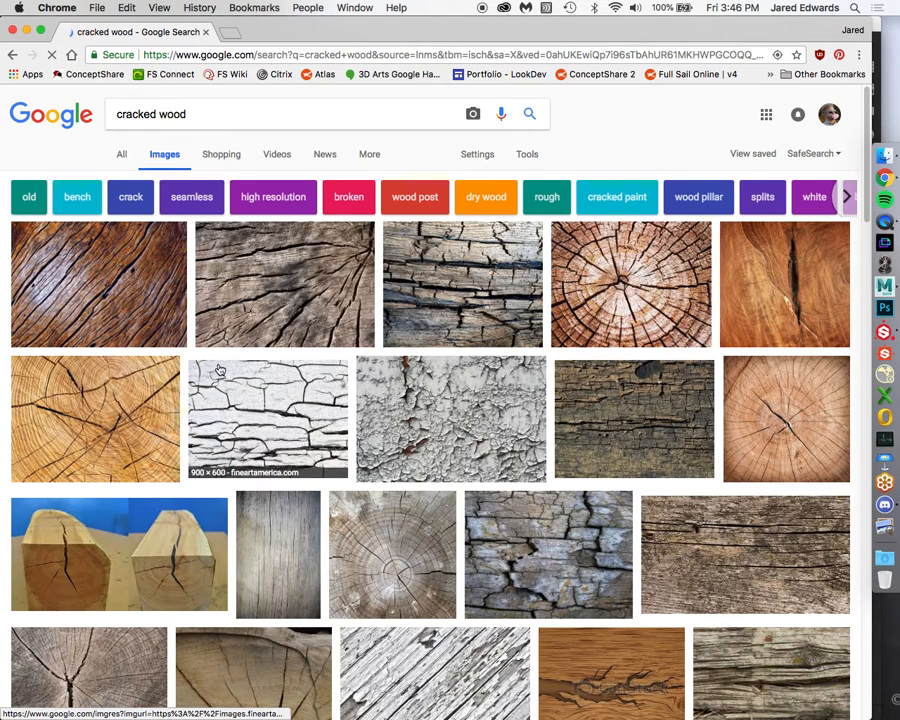
{"action": "left_click", "coordinate": [110, 300]}
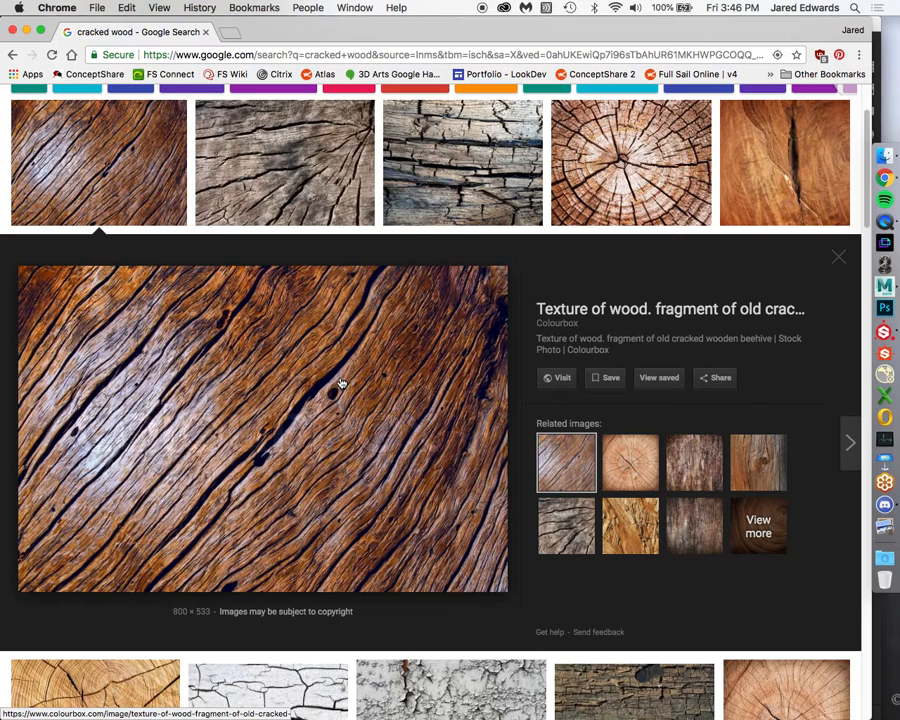
{"action": "key", "text": "super+Tab"}
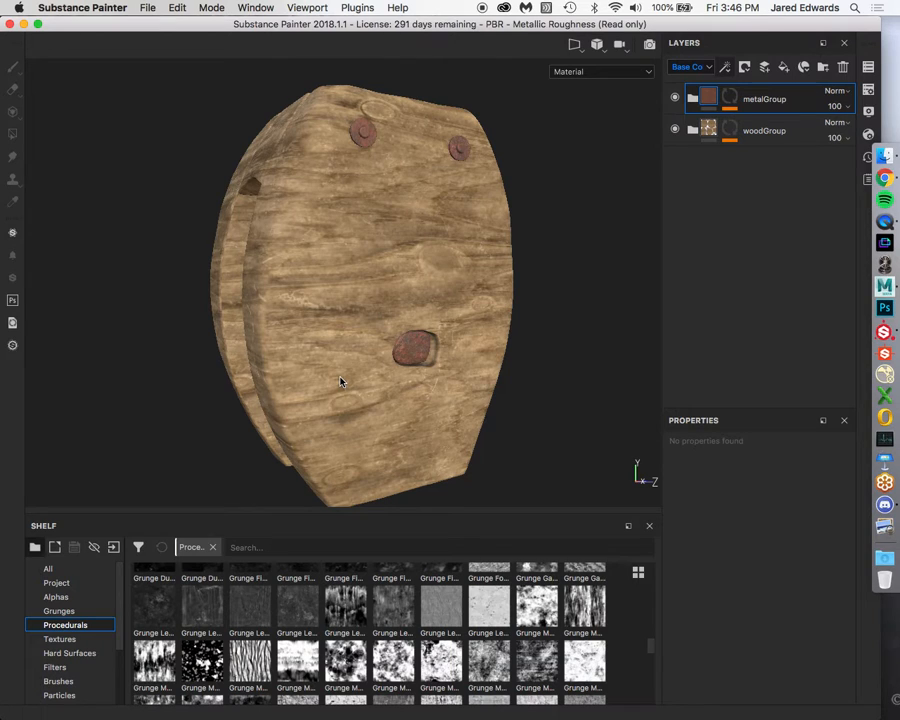
{"action": "mouse_move", "coordinate": [267, 665]}
Examine the channels available for the layer stack: Base Color, Height, Roughness, Metallic and Normal.
{"action": "left_click", "coordinate": [702, 66]}
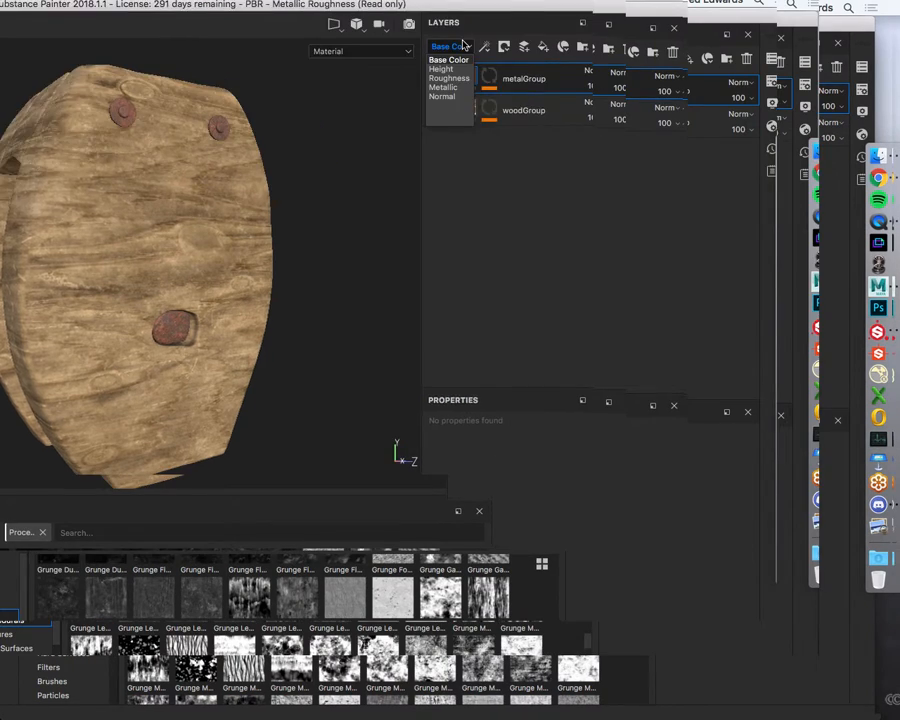
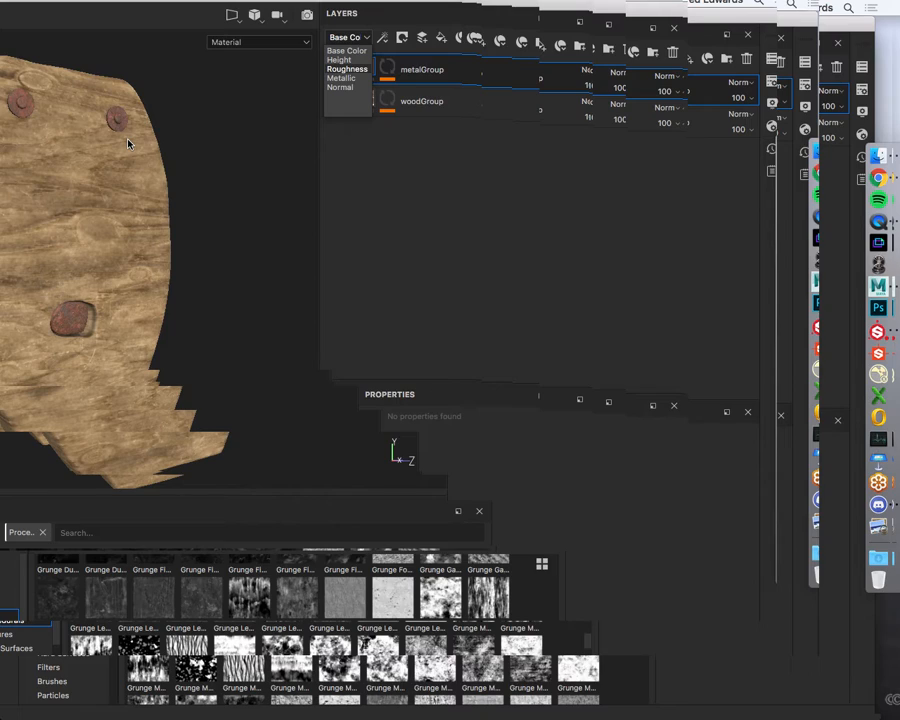
{"action": "left_click", "coordinate": [404, 198]}
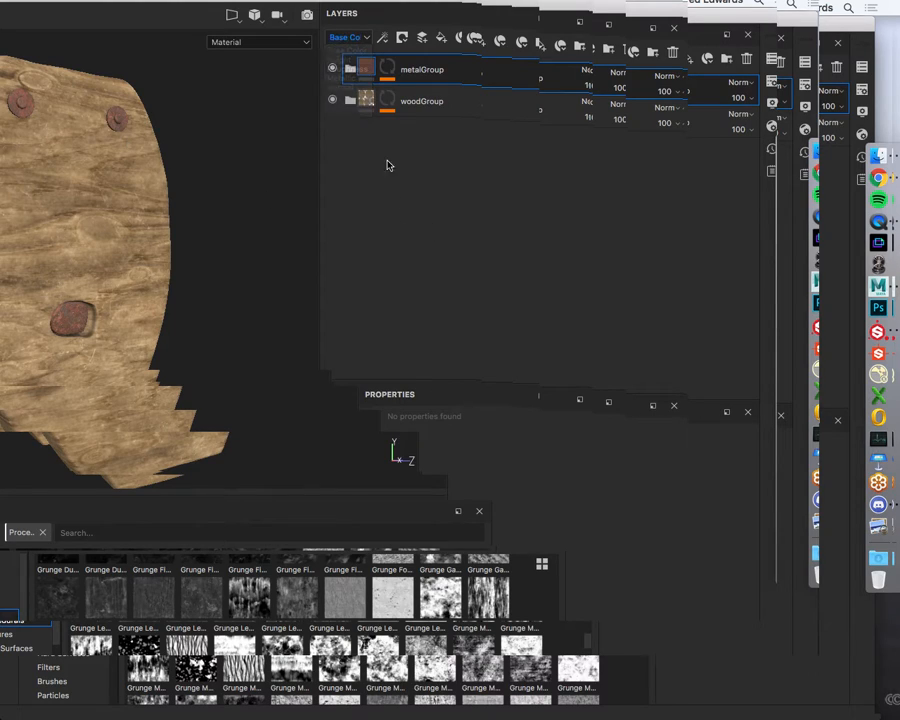
{"action": "left_click", "coordinate": [360, 40]}
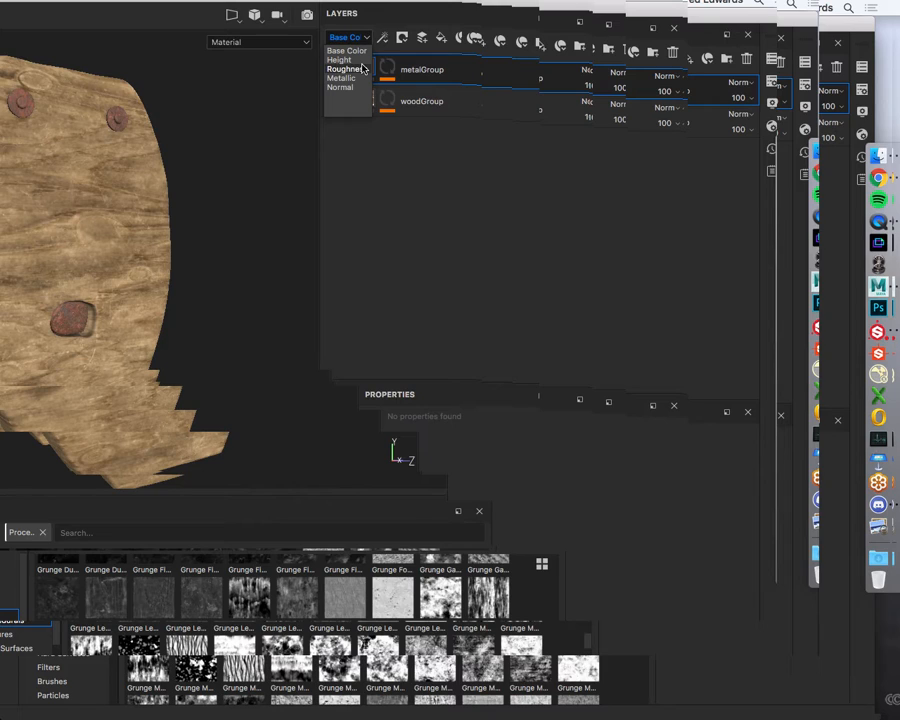
Add a fill layer inside the woodGroup folder above Wood Rough and name it crackDetails.
{"action": "left_click", "coordinate": [392, 190]}
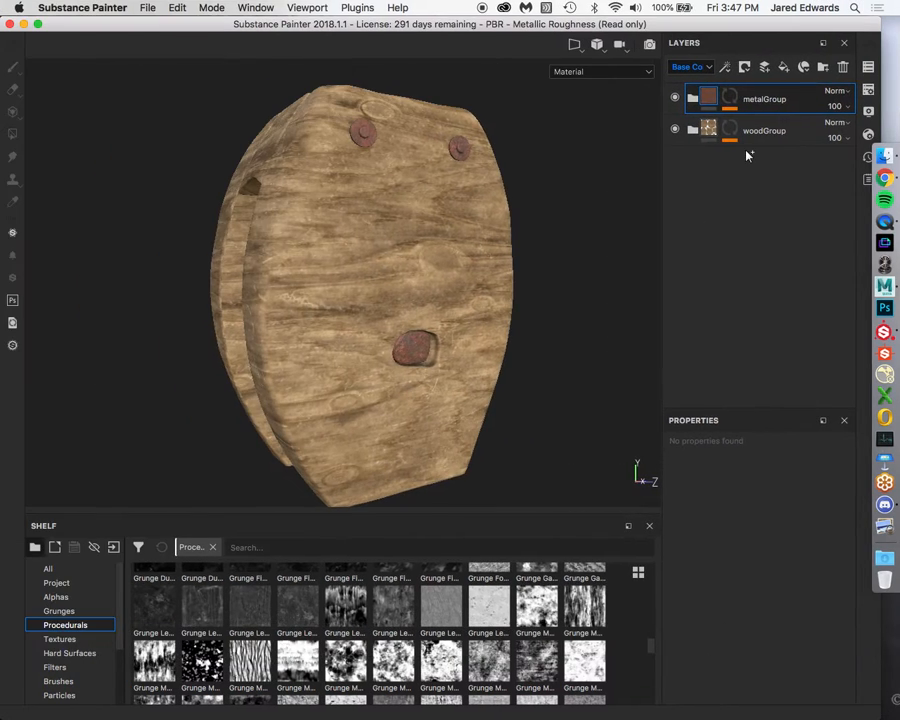
{"action": "left_click", "coordinate": [692, 131]}
{"action": "left_click", "coordinate": [761, 139]}
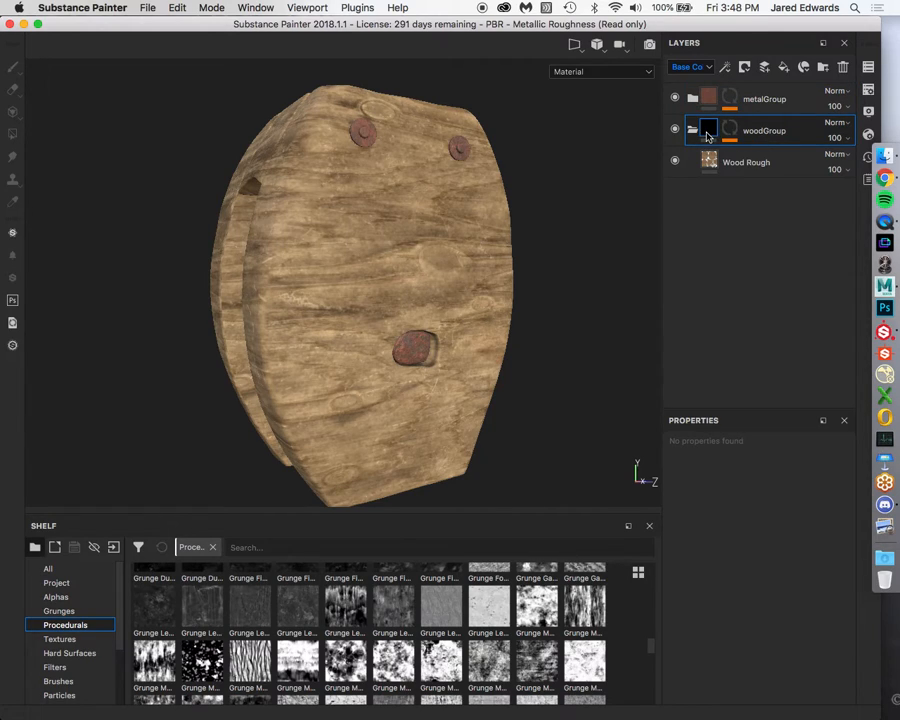
{"action": "left_click", "coordinate": [784, 67]}
{"action": "mouse_move", "coordinate": [706, 130]}
{"action": "left_mouse_down"}
{"action": "mouse_move", "coordinate": [722, 153]}
{"action": "mouse_move", "coordinate": [717, 196]}
{"action": "mouse_move", "coordinate": [714, 149]}
{"action": "left_mouse_up"}
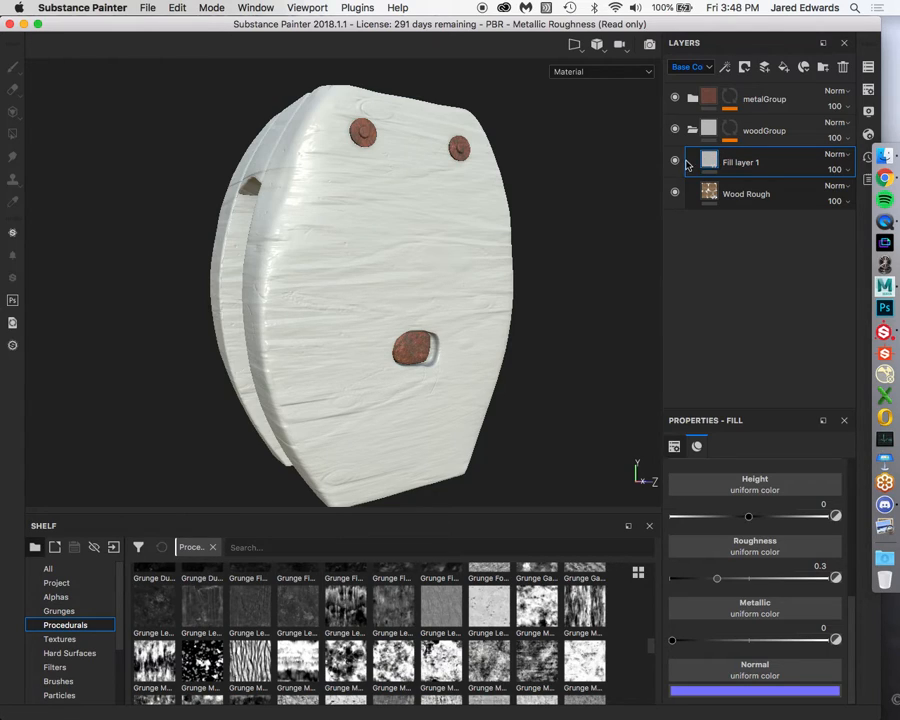
{"action": "double_click", "coordinate": [741, 162]}
{"action": "type", "text": "crack"}
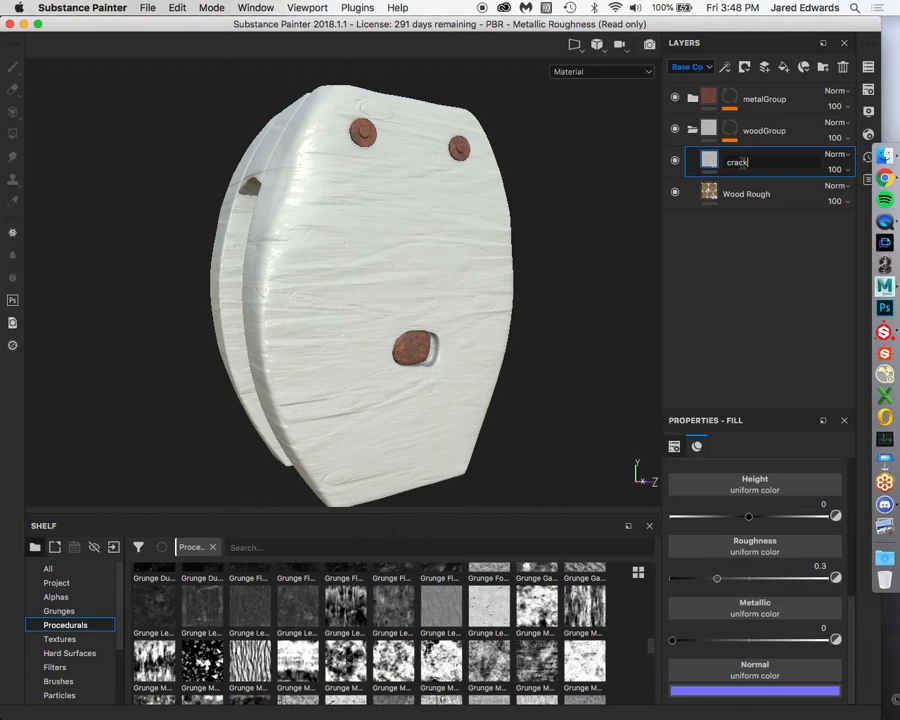
{"action": "type", "text": "Details"}
{"action": "key", "text": "Return"}
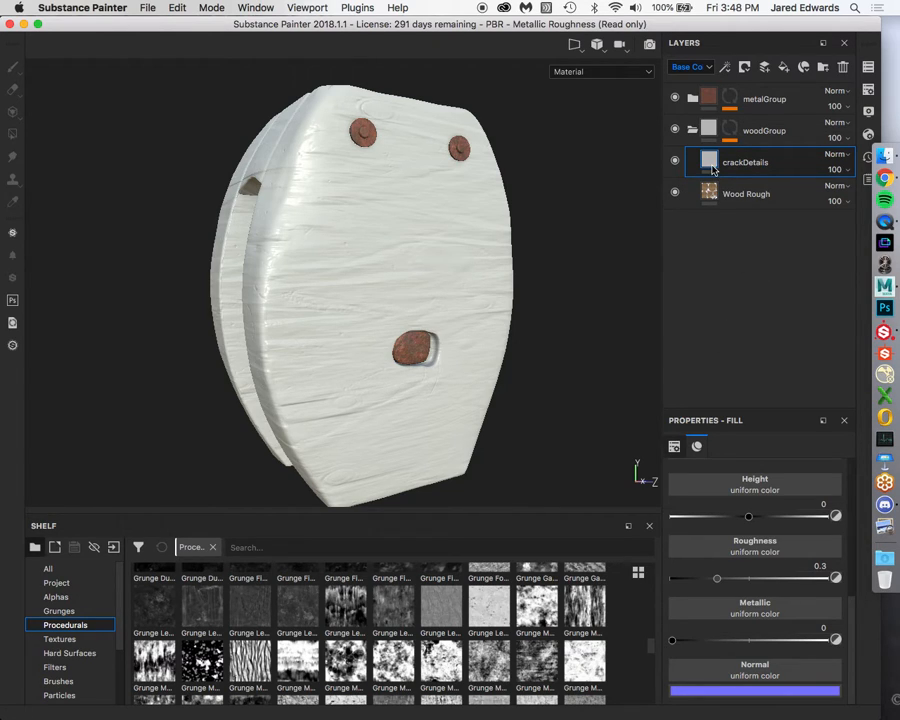
Turn off the color, rough, metal and nrm channels of the crackDetails layer, keeping only height.
{"action": "scroll", "coordinate": [755, 561], "scroll_direction": "down", "scroll_amount": 5}
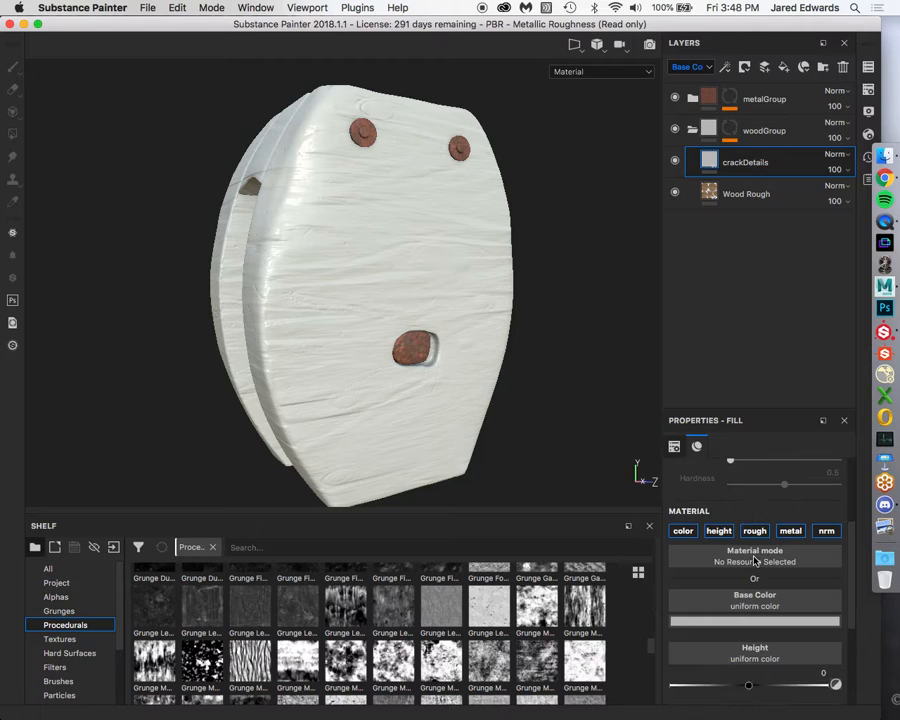
{"action": "left_click", "coordinate": [683, 531]}
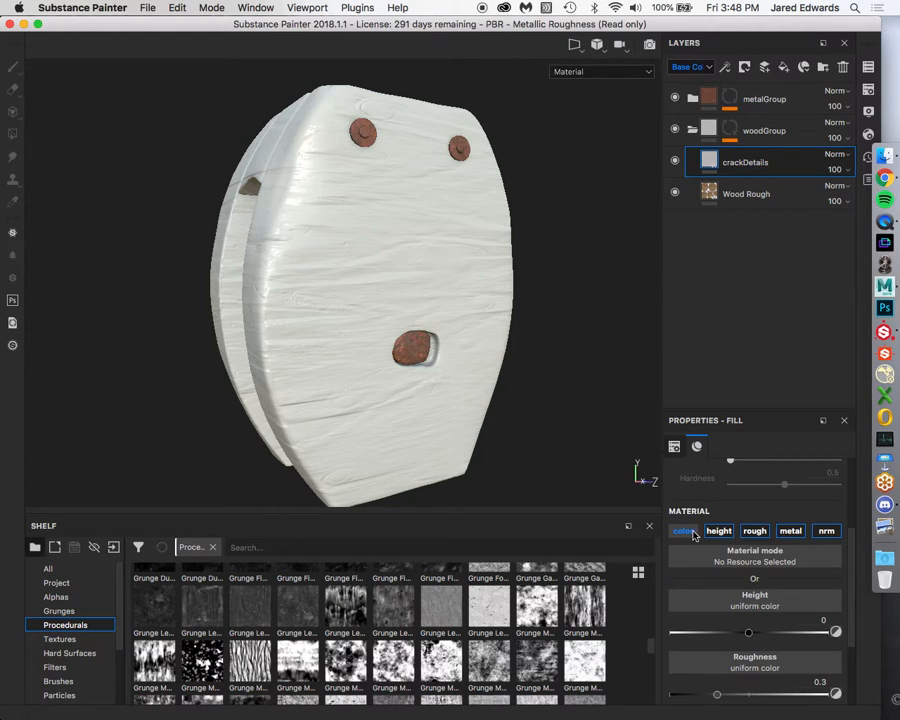
{"action": "left_click", "coordinate": [718, 531]}
{"action": "left_click", "coordinate": [718, 531]}
{"action": "left_click", "coordinate": [754, 531]}
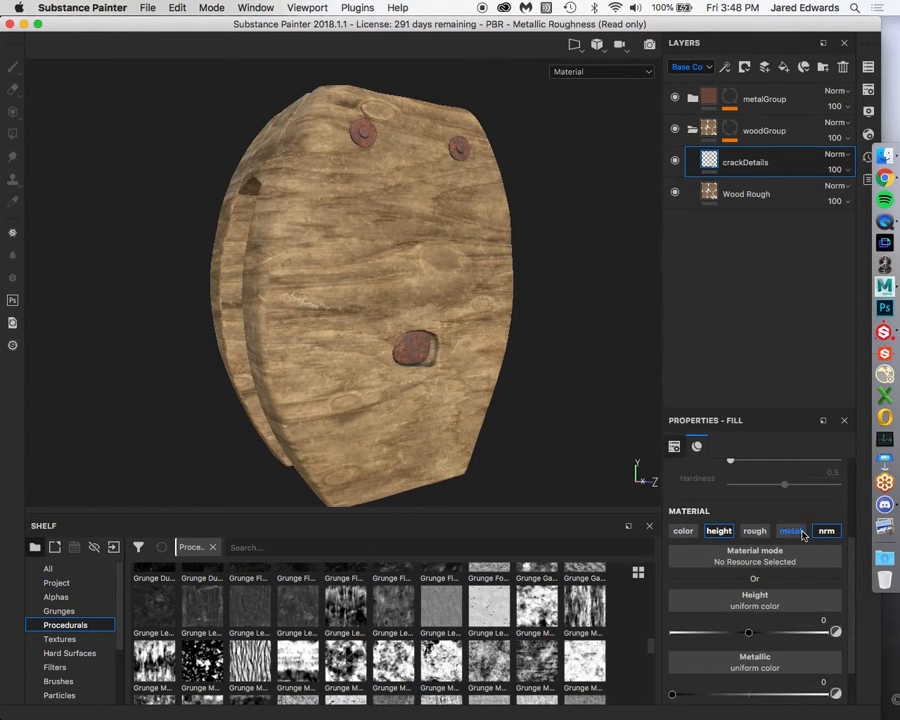
{"action": "left_click", "coordinate": [790, 531]}
{"action": "left_click", "coordinate": [825, 541]}
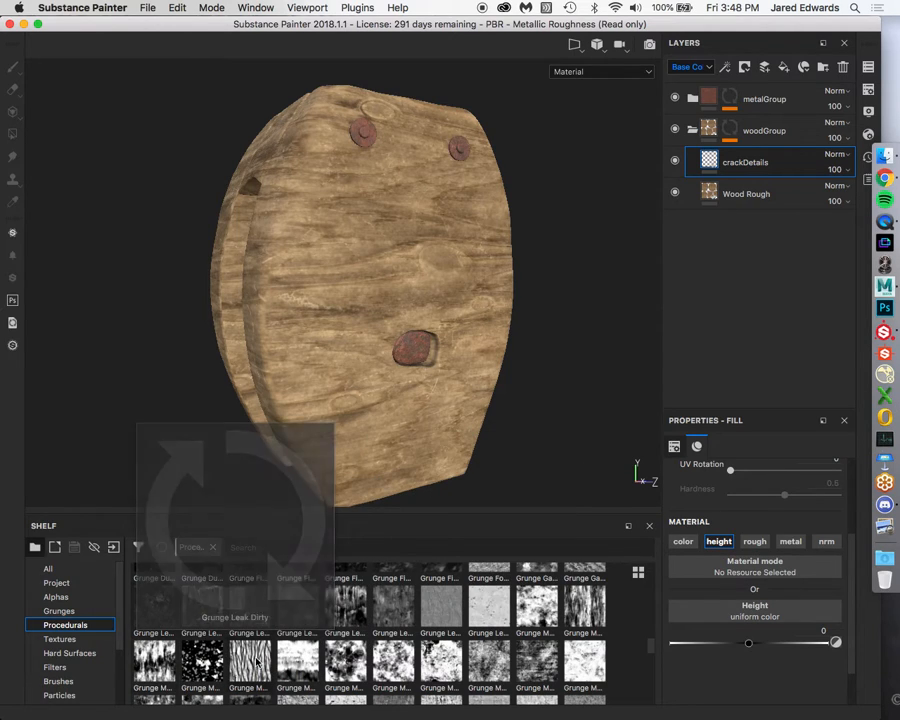
Try Grunge Map 005 from the Procedurals as the material of the crackDetails layer.
{"action": "mouse_move", "coordinate": [257, 661]}
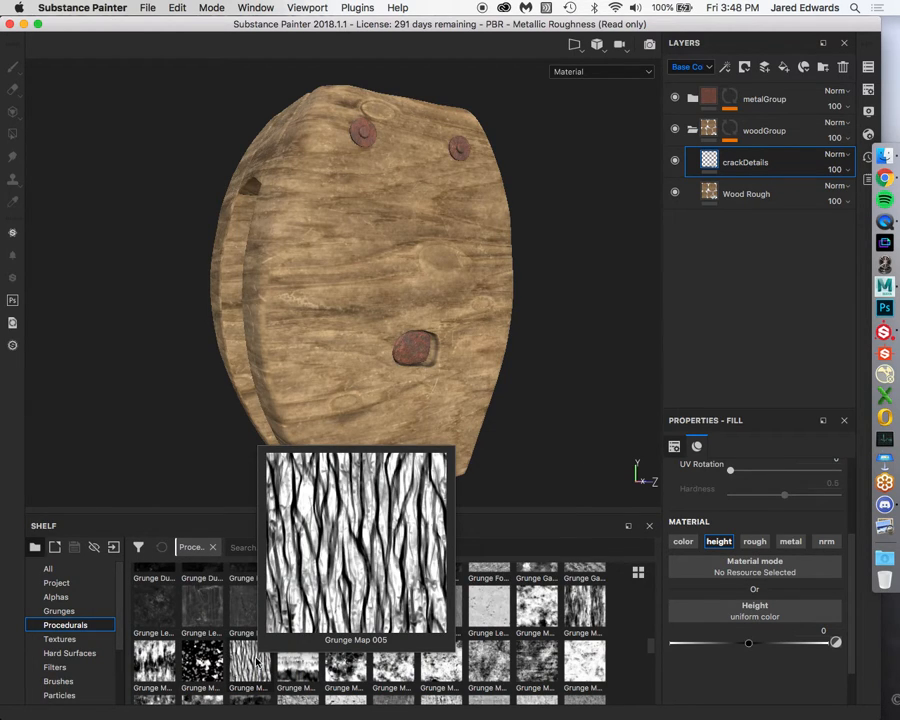
{"action": "left_click_drag", "start_coordinate": [256, 663], "coordinate": [755, 615]}
{"action": "left_click_drag", "start_coordinate": [382, 269], "coordinate": [407, 253], "text": "alt"}
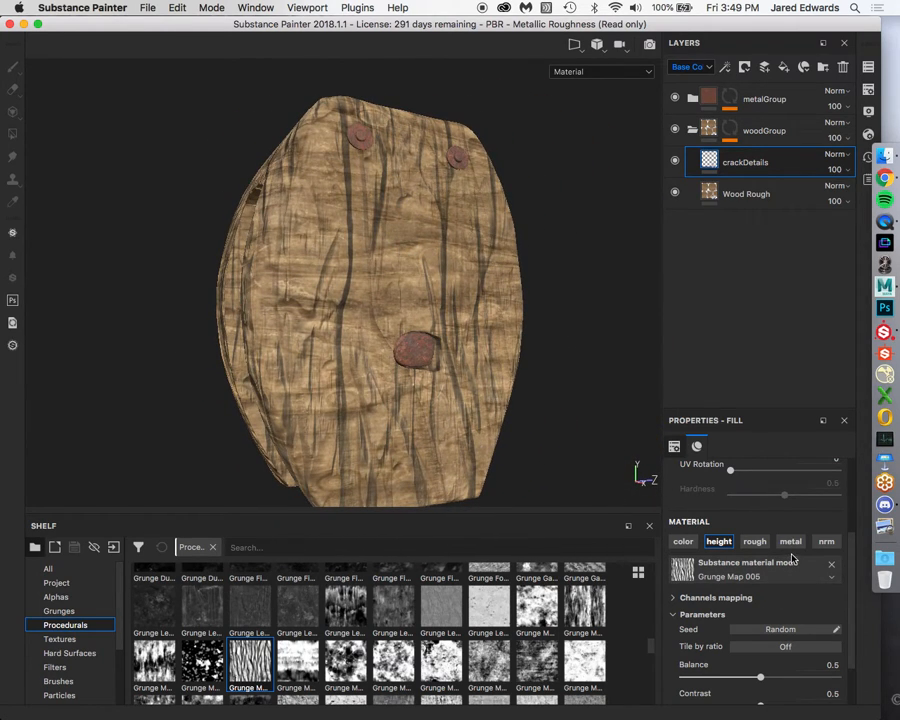
{"action": "scroll", "coordinate": [740, 595], "scroll_direction": "down", "scroll_amount": 3}
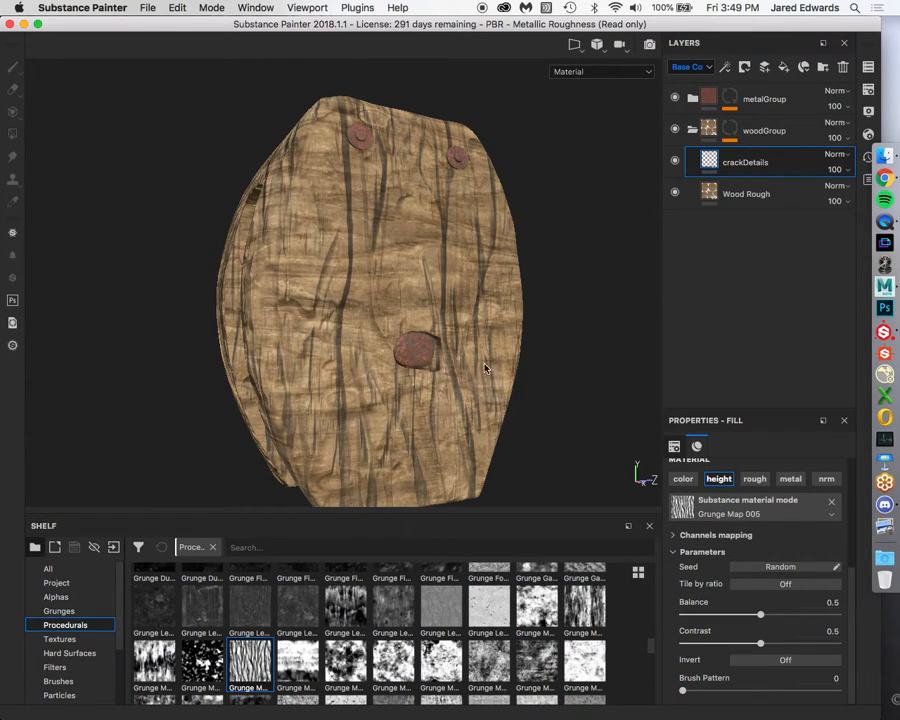
Cycle through the viewport channels to examine the Height map, and return to the Material view.
{"action": "key", "text": "c"}
{"action": "key", "text": "c"}
{"action": "key", "text": "shift+c"}
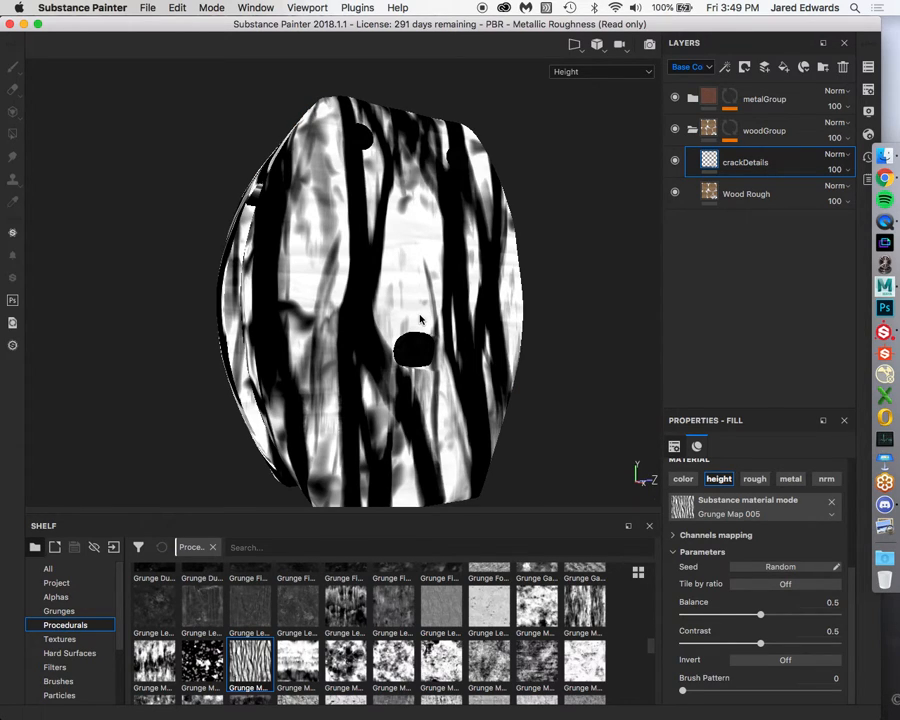
{"action": "key", "text": "c"}
{"action": "key", "text": "c"}
{"action": "key", "text": "shift+c"}
{"action": "key", "text": "shift+c"}
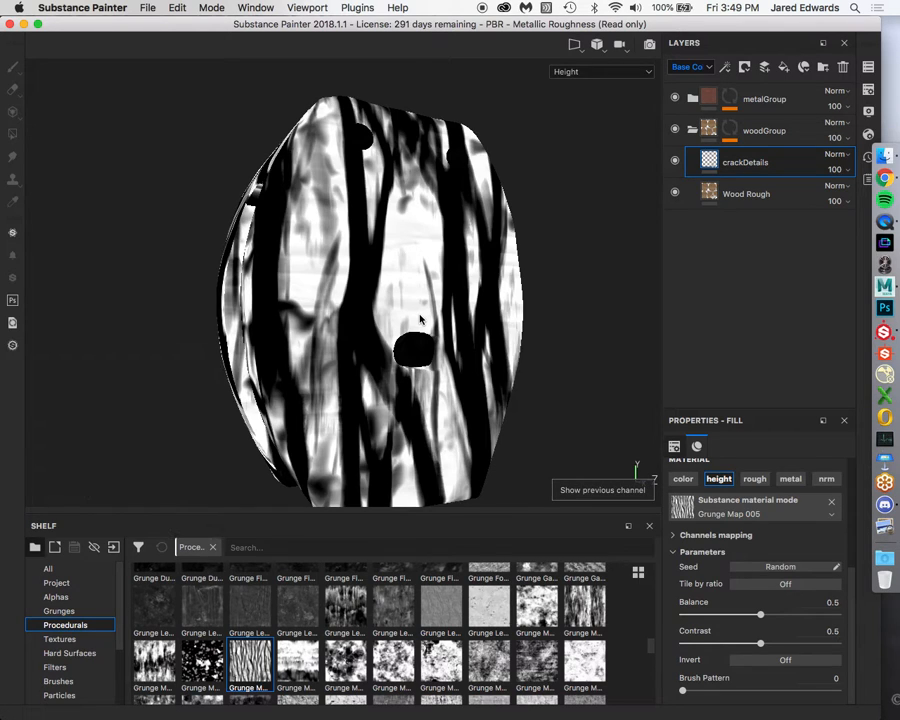
{"action": "key", "text": "m"}
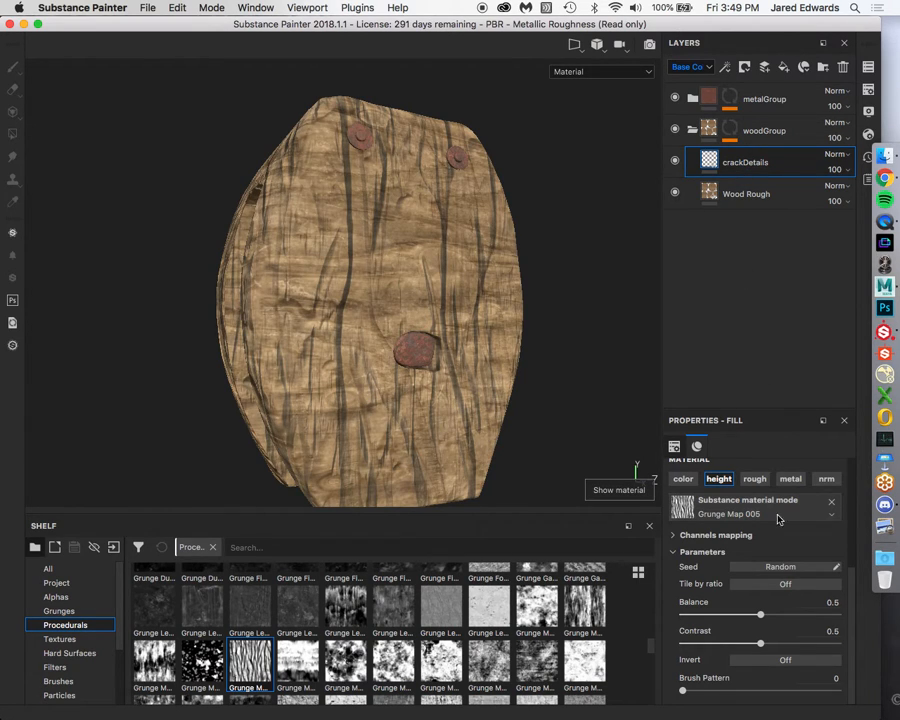
Remove Grunge Map 005 from the crackDetails material and leave only the height channel active again.
{"action": "left_click", "coordinate": [831, 501]}
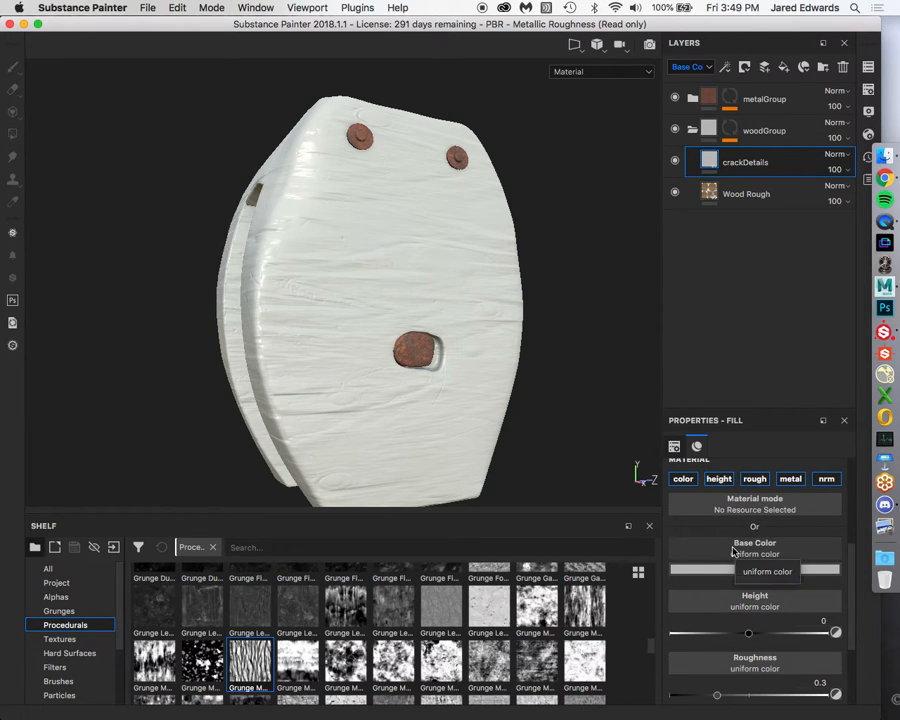
{"action": "scroll", "coordinate": [696, 556], "scroll_direction": "up", "scroll_amount": 2}
{"action": "left_click", "coordinate": [686, 536]}
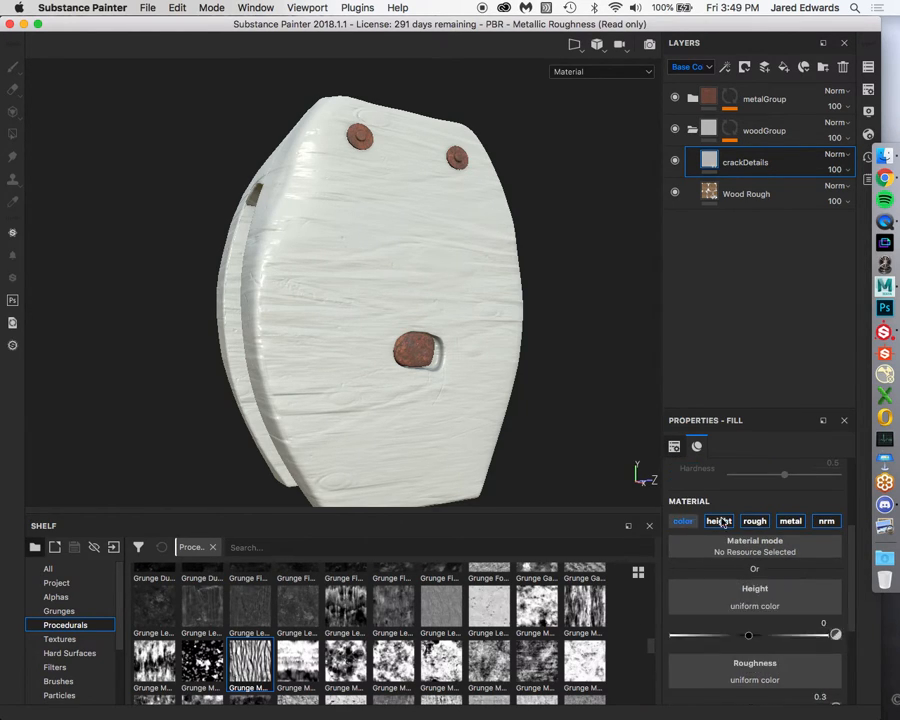
{"action": "left_click", "coordinate": [756, 522]}
{"action": "left_click", "coordinate": [789, 522]}
{"action": "left_click", "coordinate": [826, 541]}
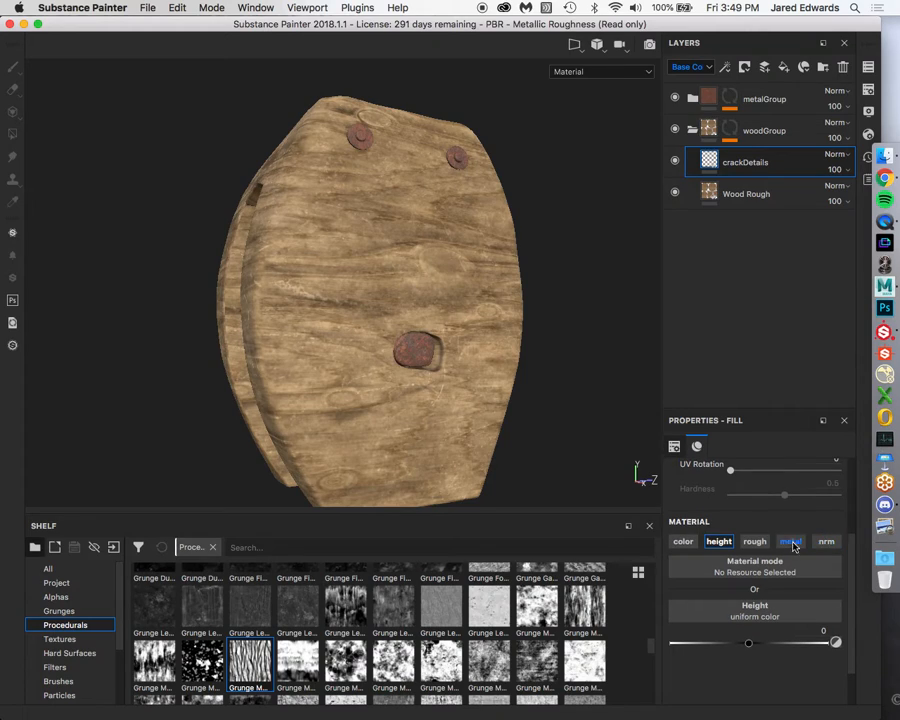
Try a lower uniform height on the crackDetails layer and reset it to 0.
{"action": "double_click", "coordinate": [728, 167]}
{"action": "left_click_drag", "start_coordinate": [752, 643], "coordinate": [681, 643]}
{"action": "type", "text": "0"}
{"action": "key", "text": "Return"}
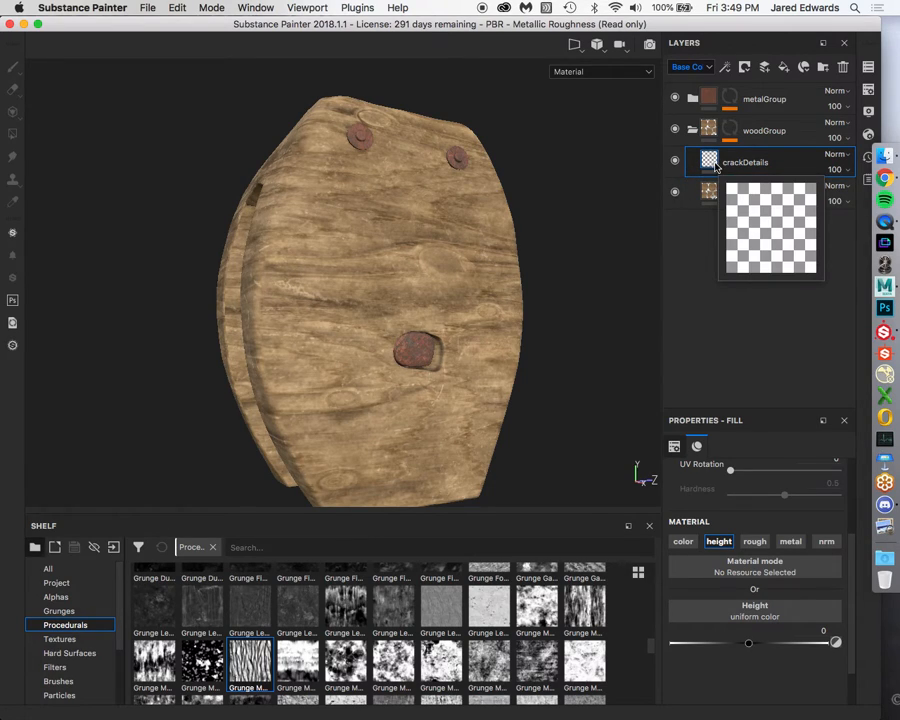
Add a black mask to the crackDetails layer.
{"action": "left_click", "coordinate": [744, 67]}
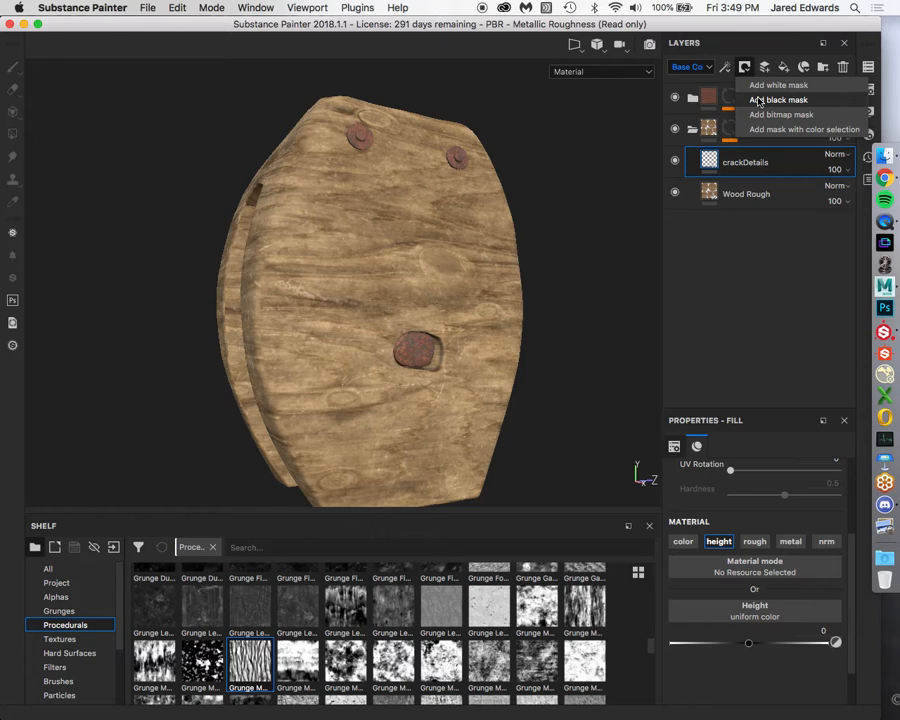
{"action": "left_click", "coordinate": [778, 100]}
{"action": "key", "text": "4"}
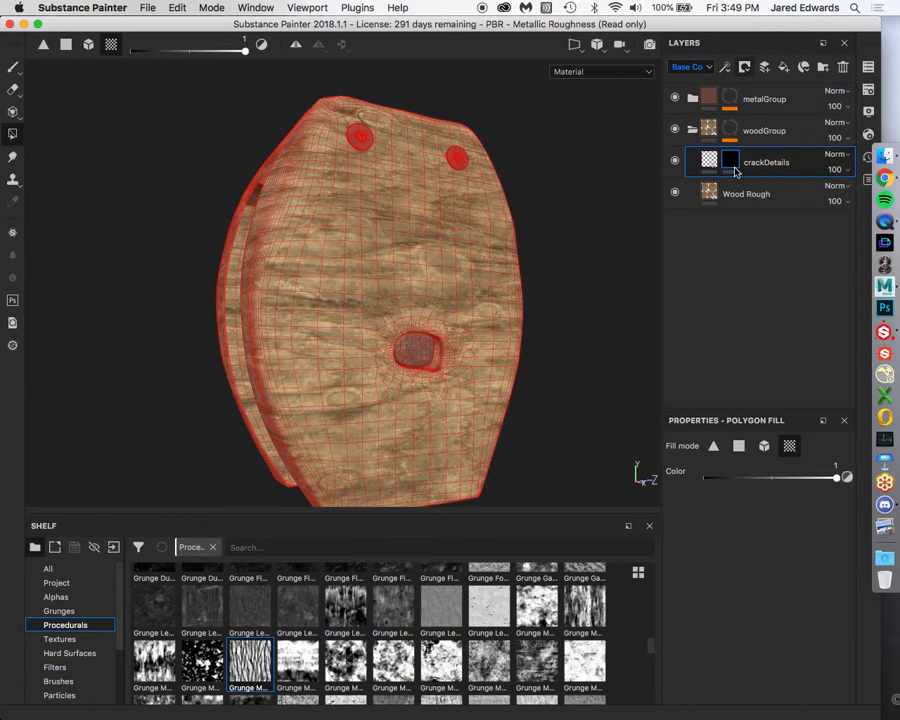
Add a fill effect to the crackDetails mask and use Grunge Map 005 as its grayscale.
{"action": "left_click", "coordinate": [725, 67]}
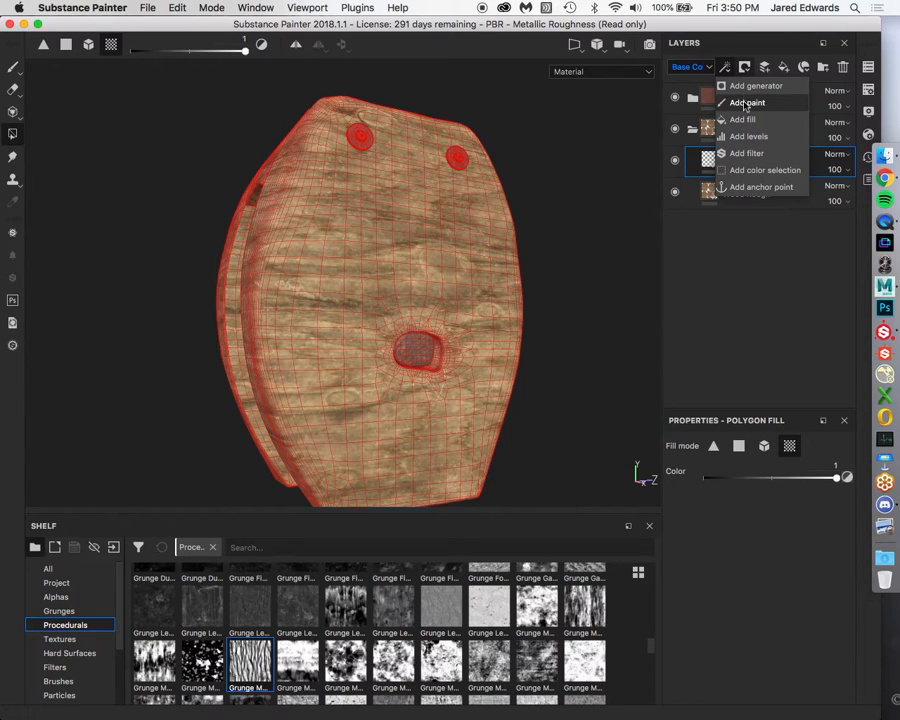
{"action": "left_click", "coordinate": [742, 119]}
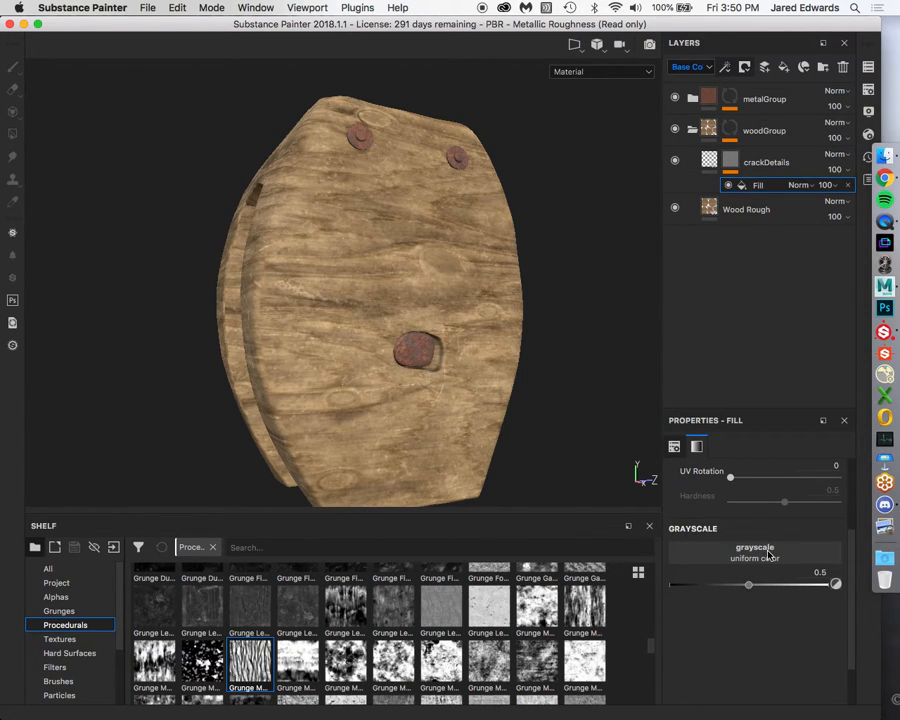
{"action": "mouse_move", "coordinate": [245, 678]}
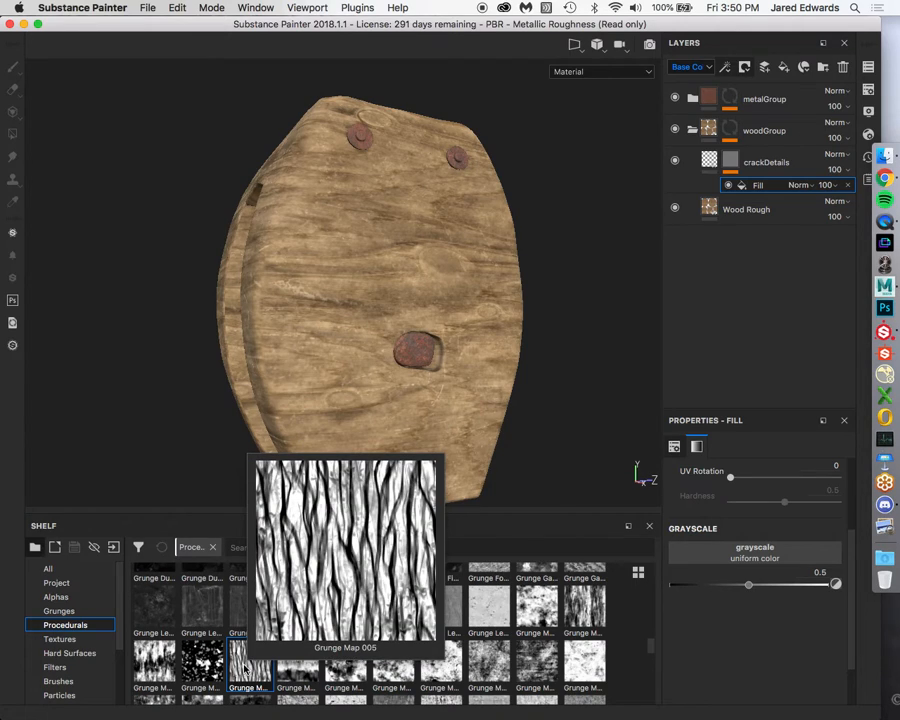
{"action": "left_click_drag", "start_coordinate": [245, 680], "coordinate": [776, 570]}
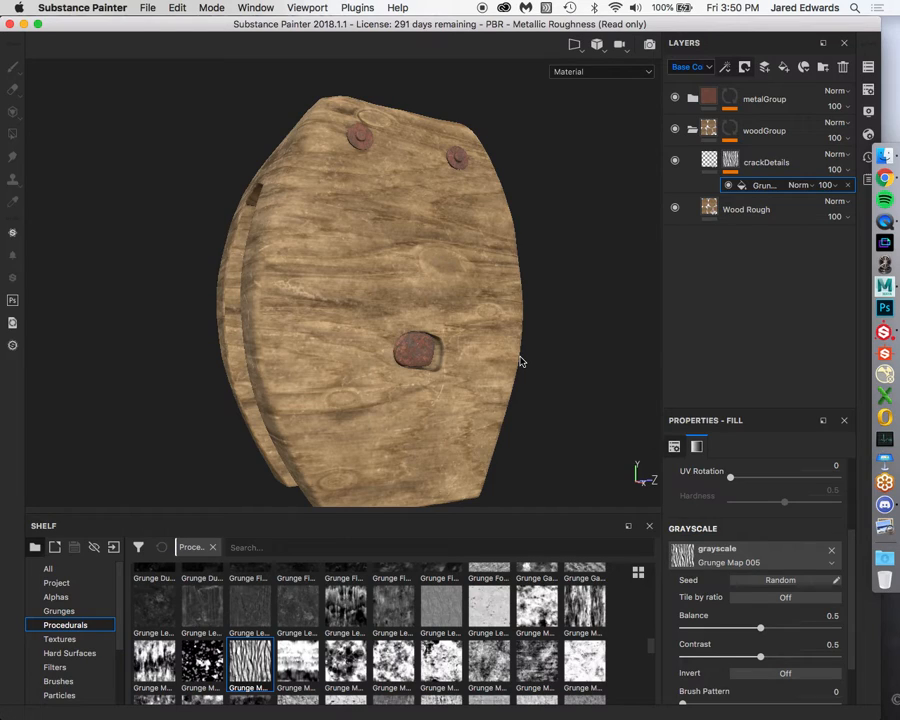
Examine the crackDetails mask on its own in the viewport and return to the Material view.
{"action": "mouse_move", "coordinate": [735, 164]}
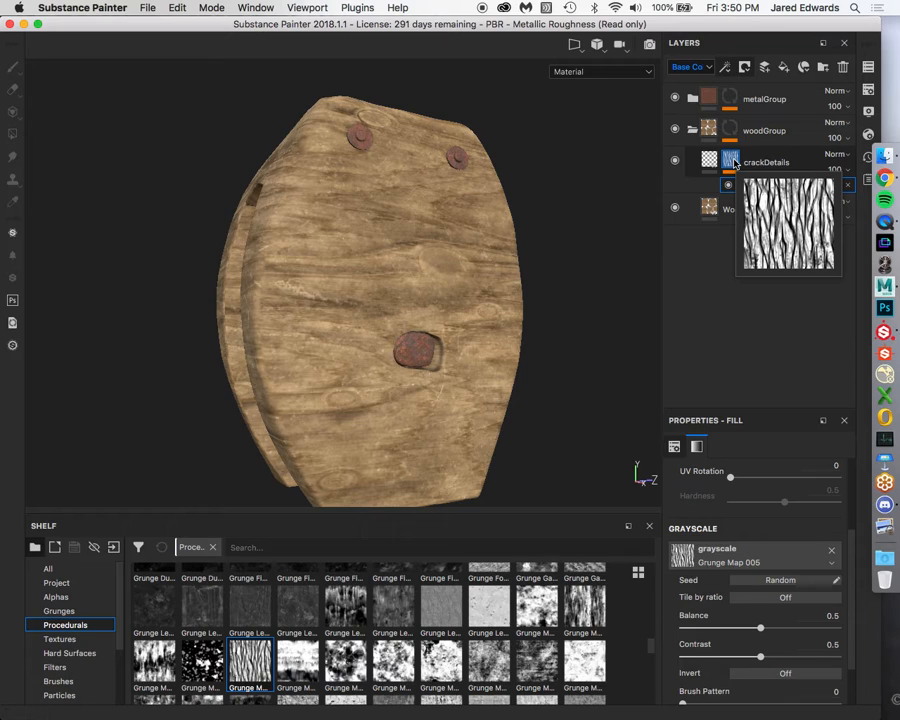
{"action": "key", "text": "c"}
{"action": "key", "text": "c"}
{"action": "key", "text": "c"}
{"action": "key", "text": "c"}
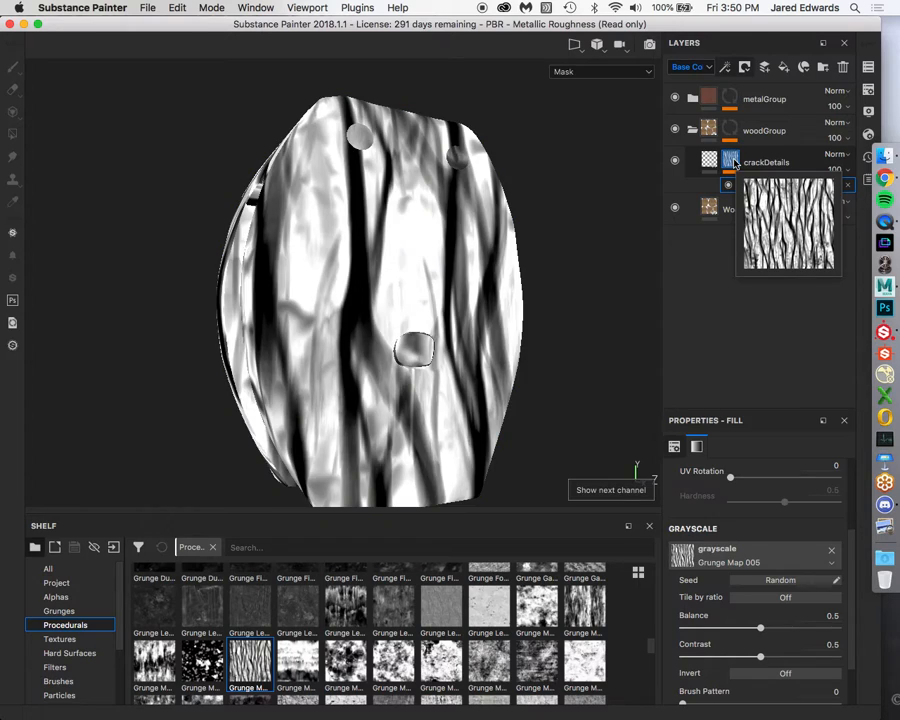
{"action": "key", "text": "m"}
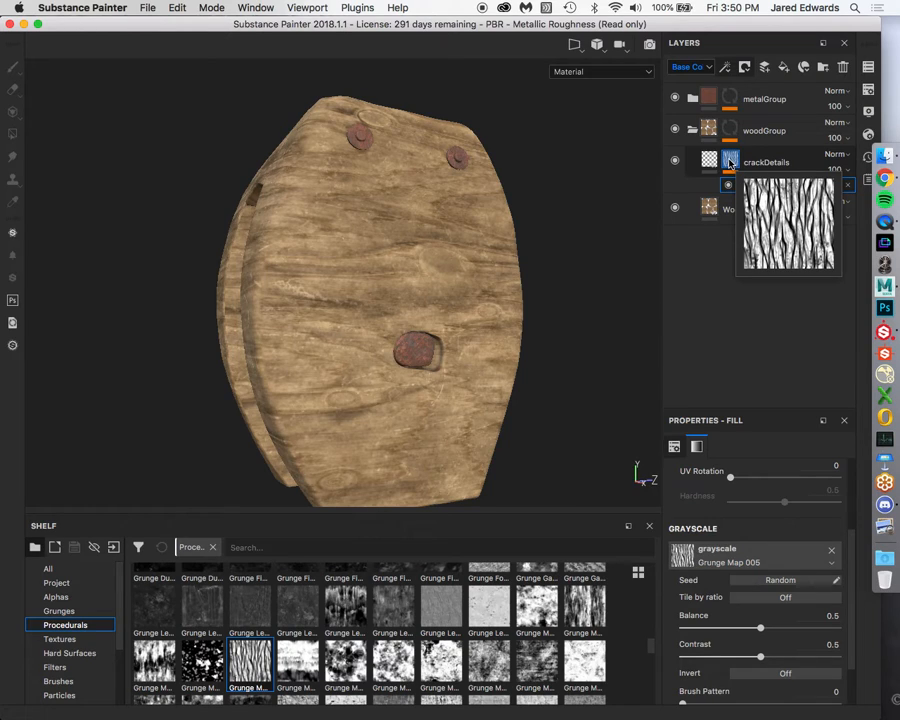
{"action": "key", "text": "4"}
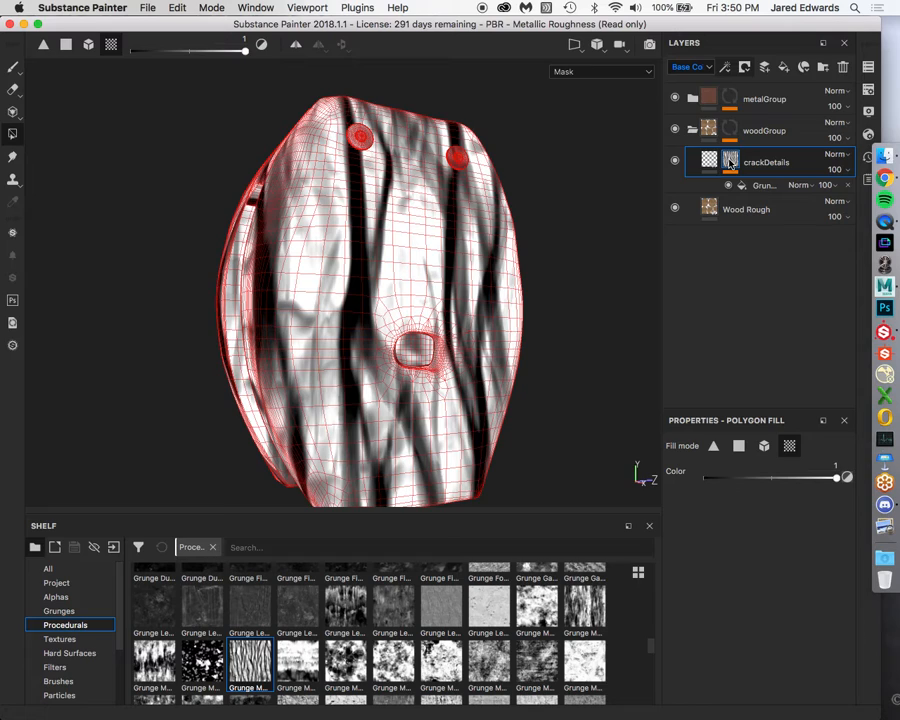
{"action": "key", "text": "m"}
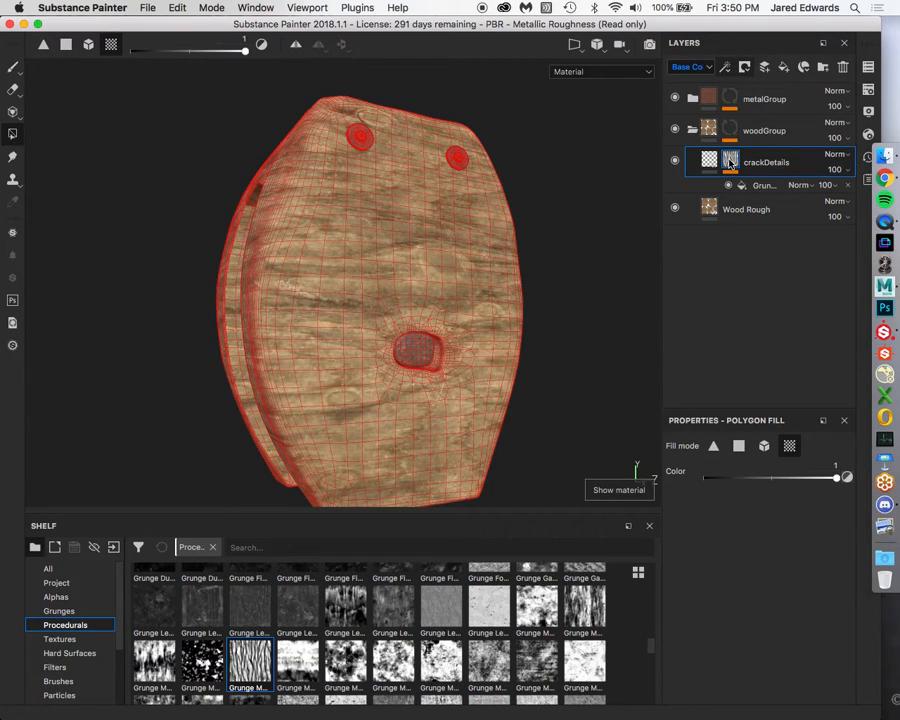
Check the grunge fill's settings, and inspect the isolated crackDetails mask across the pulley's front face.
{"action": "left_click", "coordinate": [12, 67]}
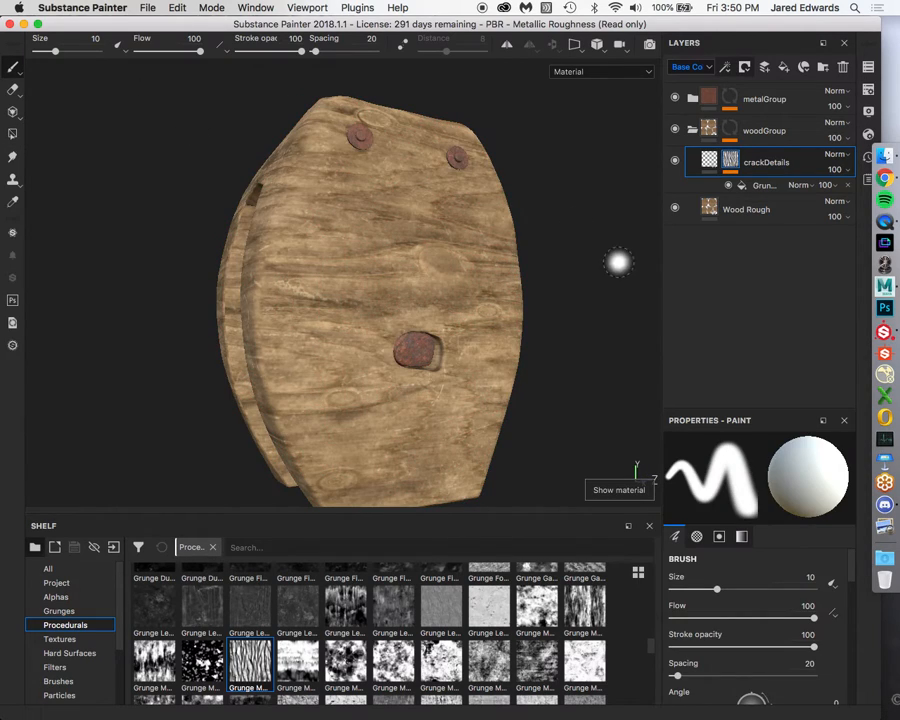
{"action": "left_click", "coordinate": [766, 195]}
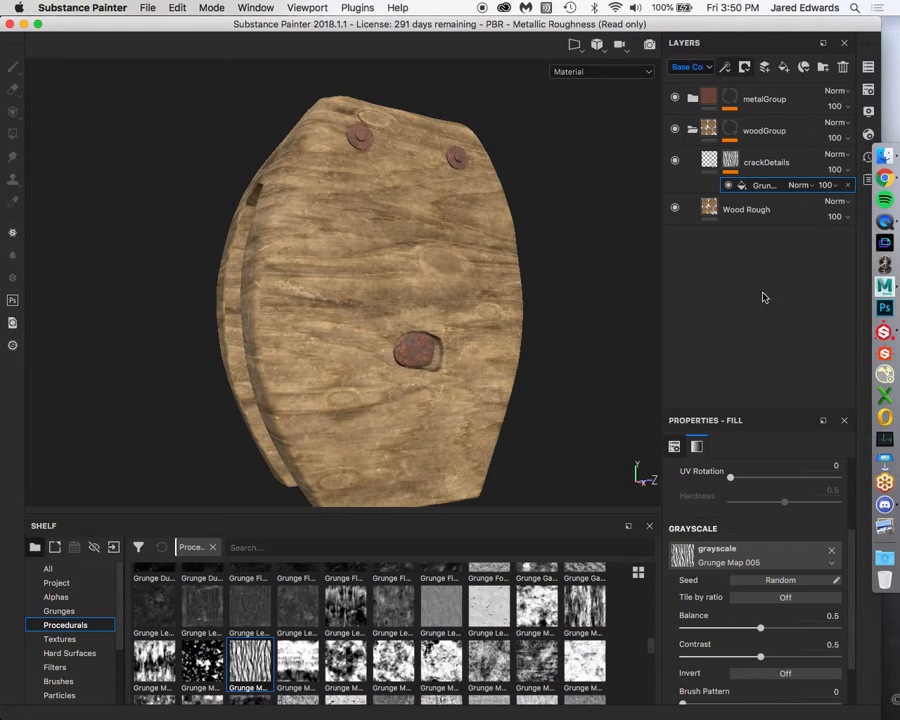
{"action": "left_click", "coordinate": [736, 160]}
{"action": "left_click", "coordinate": [736, 160], "text": "alt"}
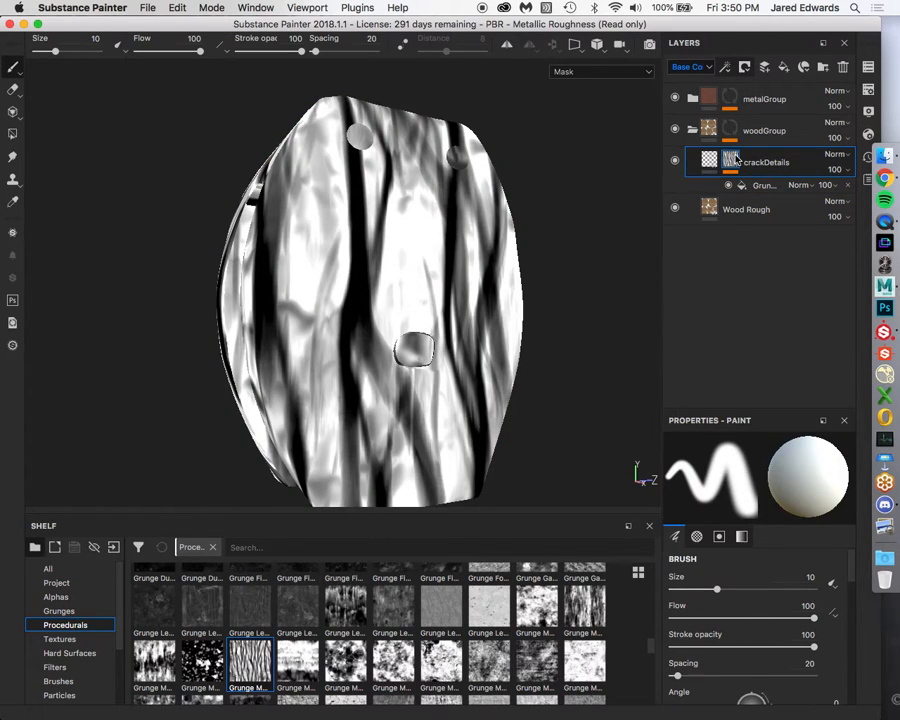
{"action": "mouse_move", "coordinate": [482, 292]}
{"action": "left_mouse_down", "text": "alt"}
{"action": "mouse_move", "coordinate": [477, 278]}
{"action": "mouse_move", "coordinate": [490, 282]}
{"action": "left_mouse_up", "text": "alt"}
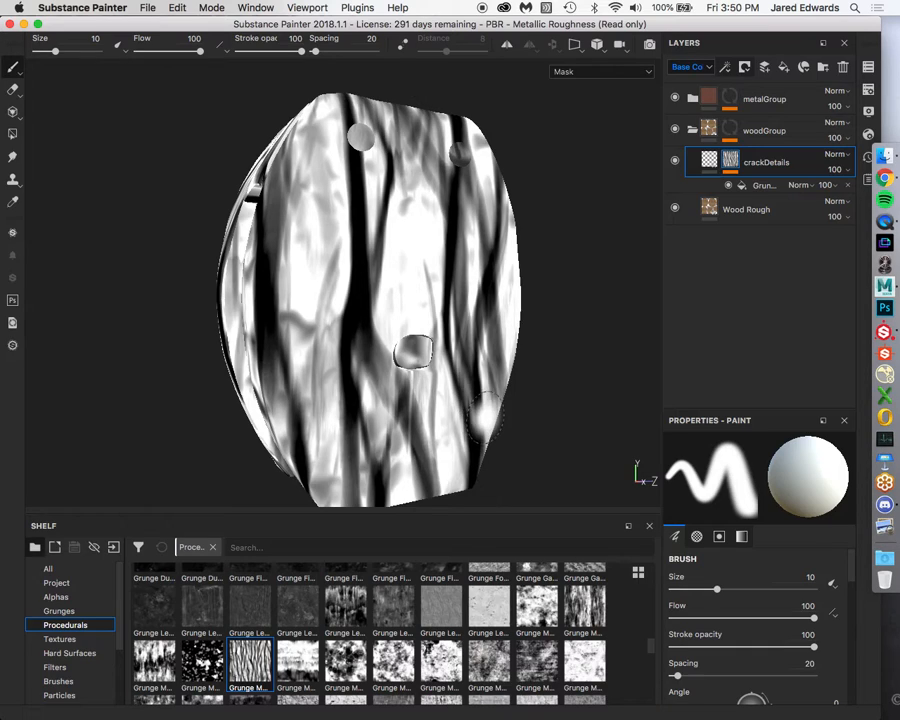
{"action": "left_click_drag", "start_coordinate": [336, 300], "coordinate": [400, 360], "text": "alt"}
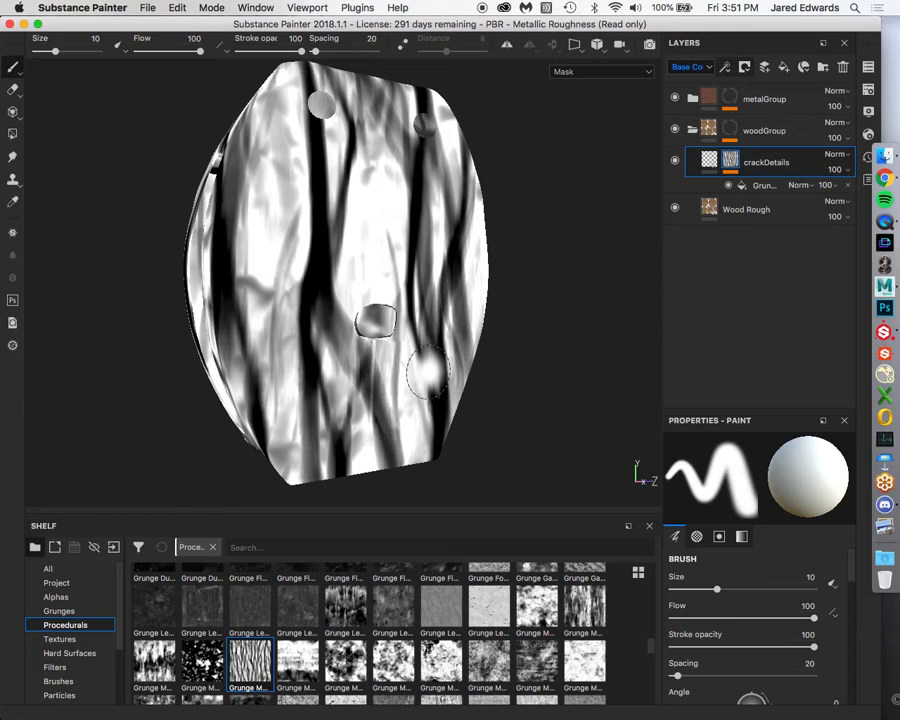
Set the UV rotation of the Grunge Map 005 fill in the crackDetails mask to 90.
{"action": "left_click", "coordinate": [766, 185]}
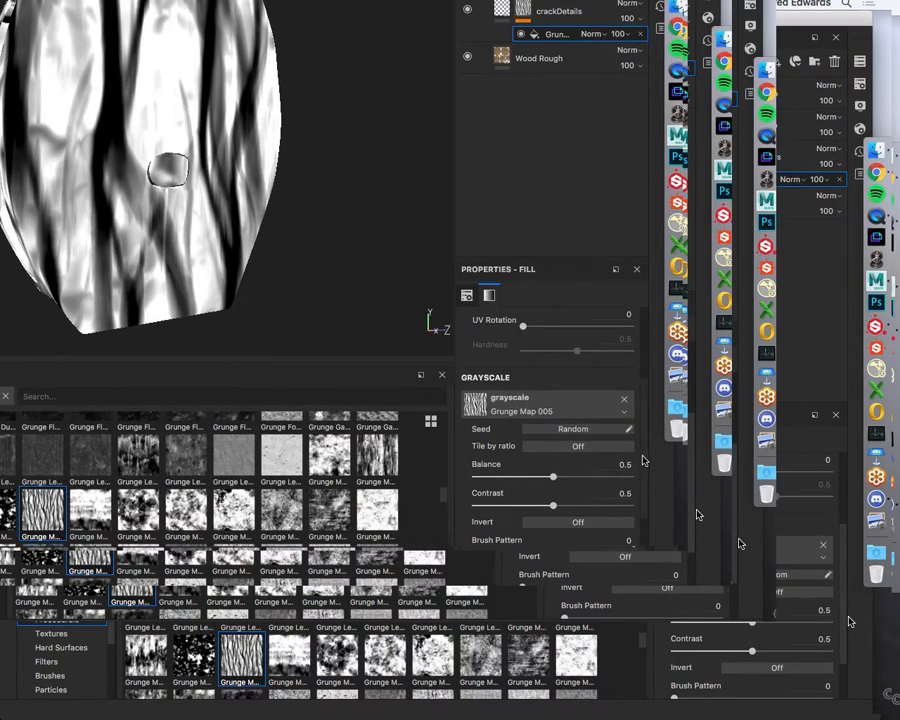
{"action": "left_click_drag", "start_coordinate": [852, 608], "coordinate": [853, 526]}
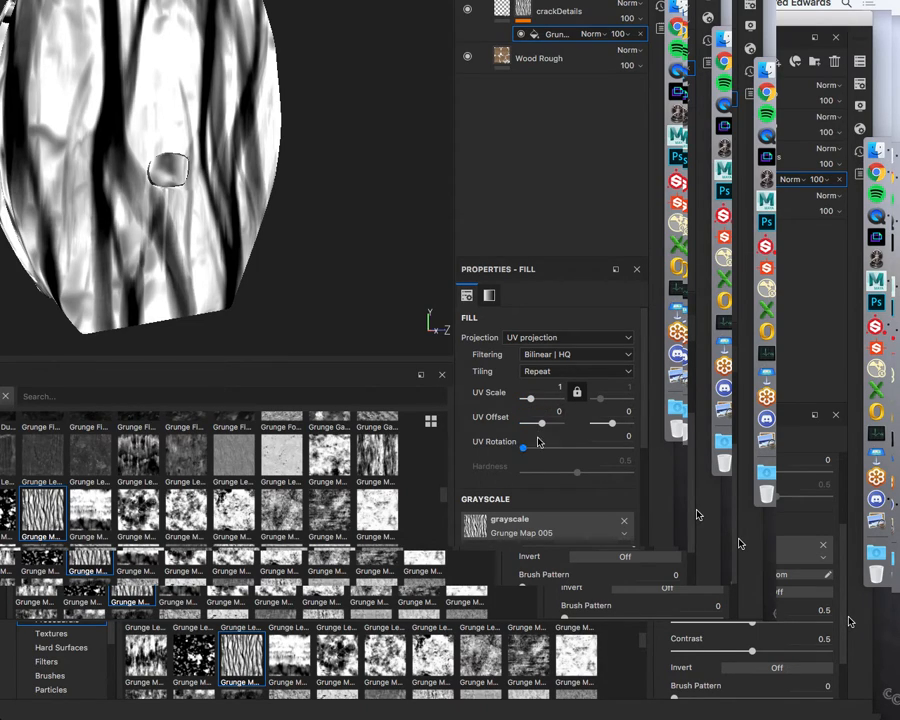
{"action": "left_click_drag", "start_coordinate": [523, 448], "coordinate": [543, 448]}
{"action": "type", "text": "0"}
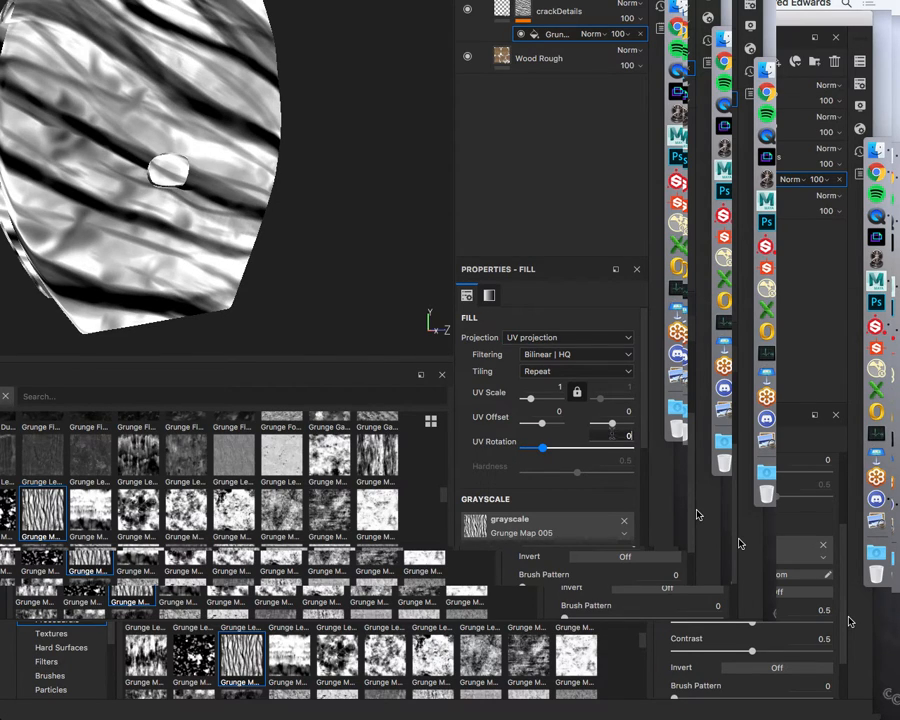
{"action": "type", "text": "90"}
{"action": "key", "text": "Return"}
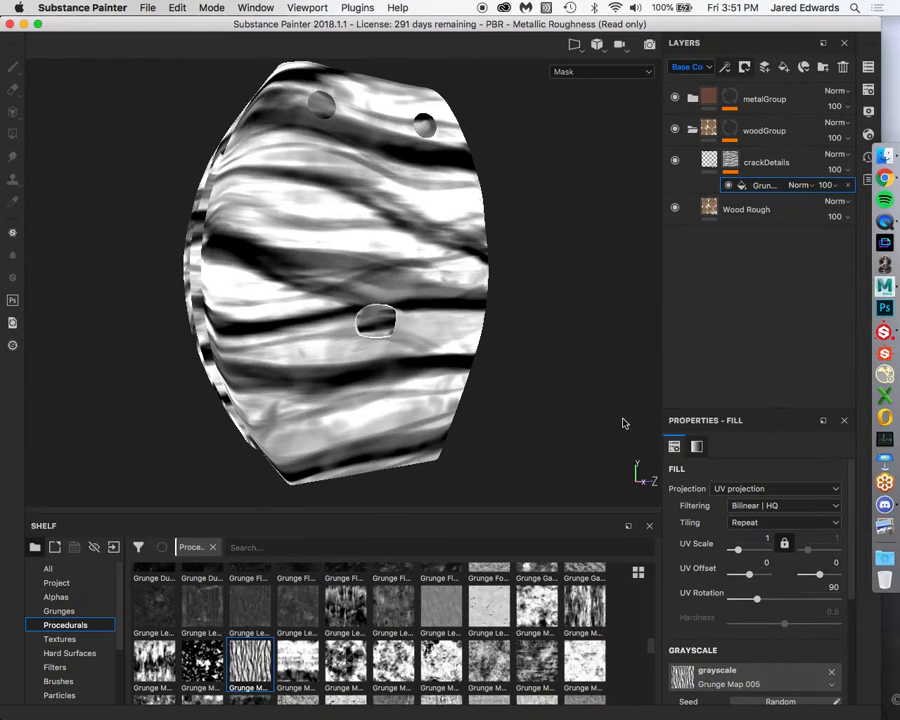
Increase the grunge fill's UV scale to 3.08 for finer cracks across the pulley.
{"action": "left_click_drag", "start_coordinate": [283, 175], "coordinate": [274, 169], "text": "alt"}
{"action": "left_click_drag", "start_coordinate": [481, 319], "coordinate": [472, 320], "text": "alt"}
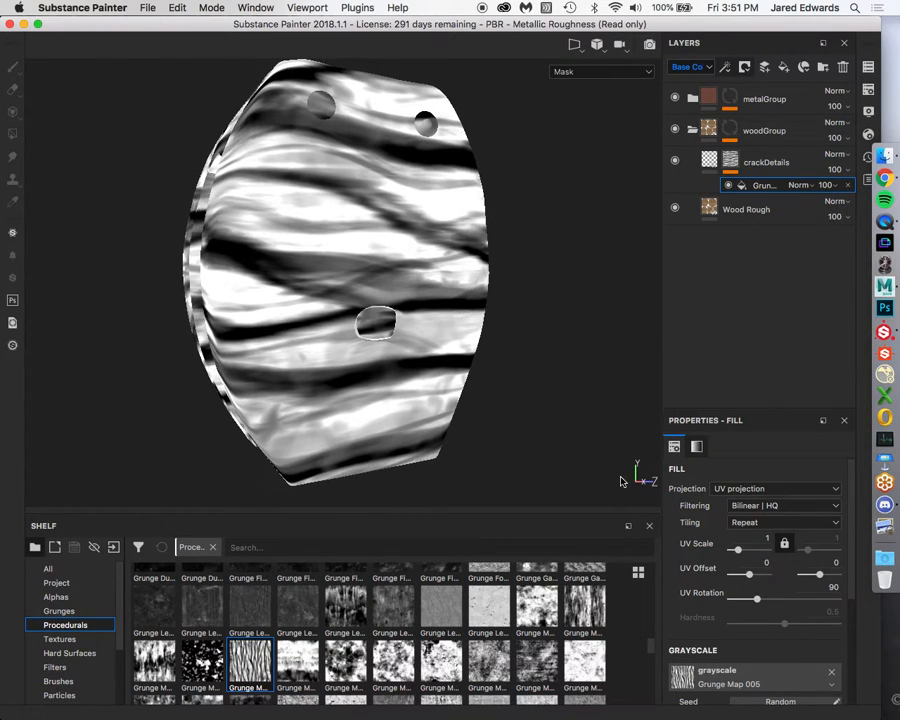
{"action": "left_click_drag", "start_coordinate": [737, 553], "coordinate": [741, 553]}
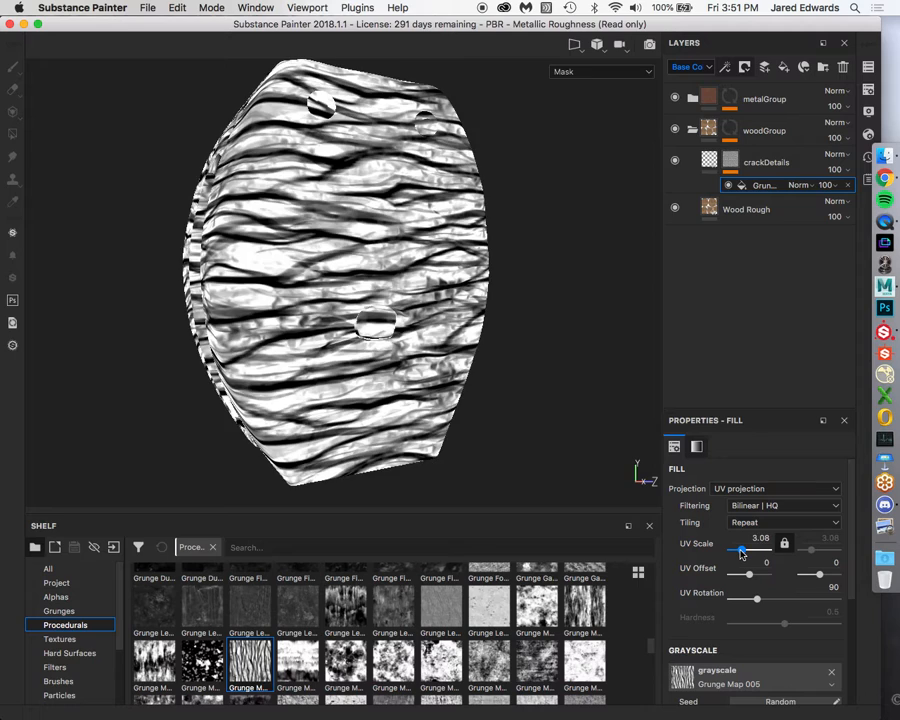
Check the mask's seams along the pulley's side and switch the grunge fill to Tri-planar projection.
{"action": "left_click_drag", "start_coordinate": [540, 410], "coordinate": [400, 271], "text": "alt"}
{"action": "middle_click_drag", "start_coordinate": [400, 271], "coordinate": [261, 224], "text": "alt"}
{"action": "right_click_drag", "start_coordinate": [261, 224], "coordinate": [486, 300], "text": "alt"}
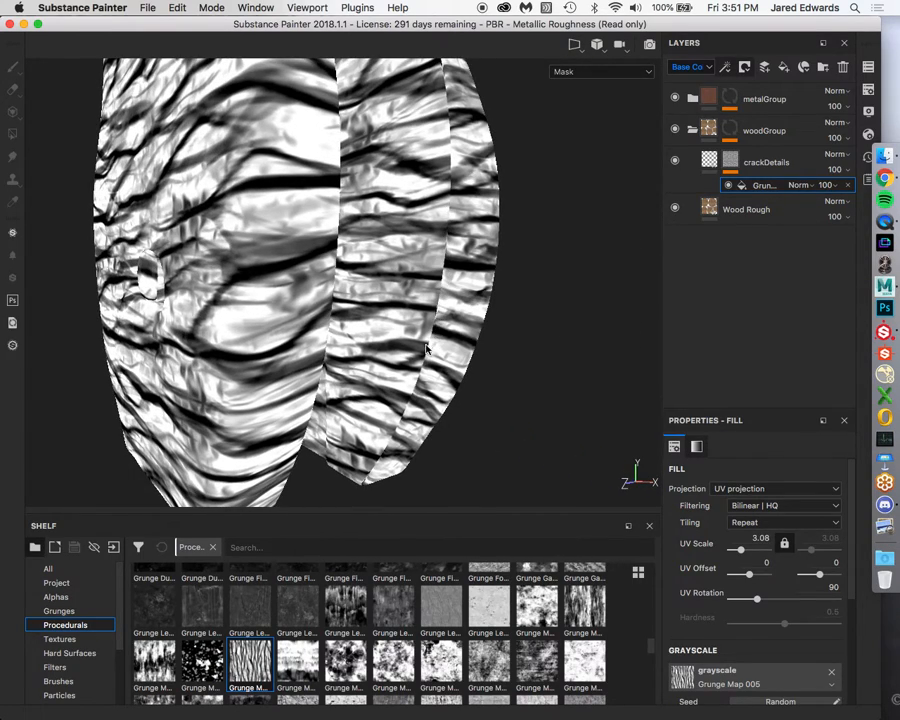
{"action": "left_click", "coordinate": [772, 491]}
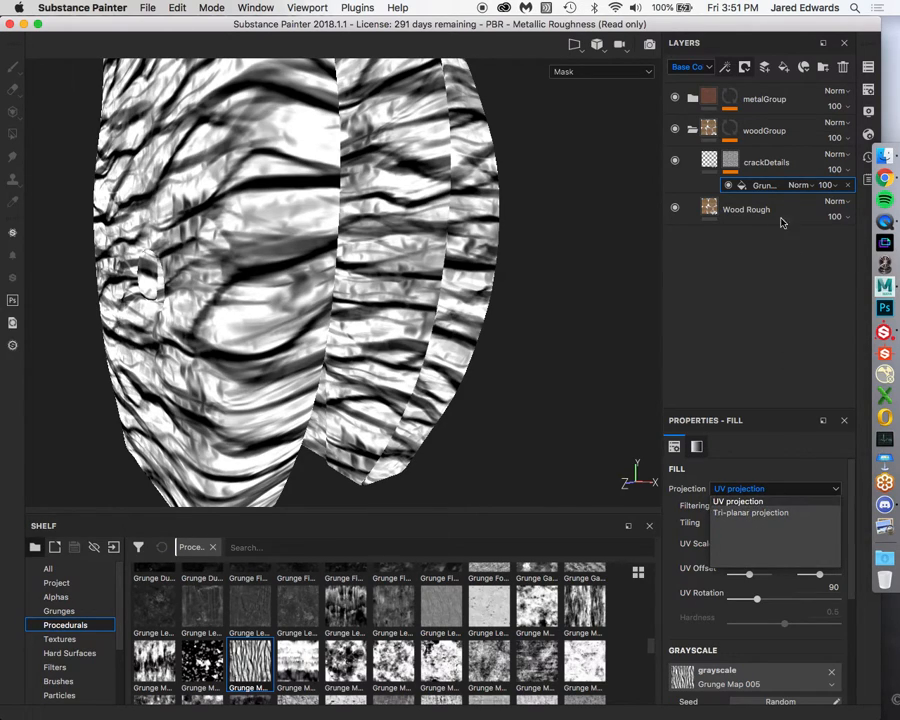
{"action": "left_click", "coordinate": [766, 188]}
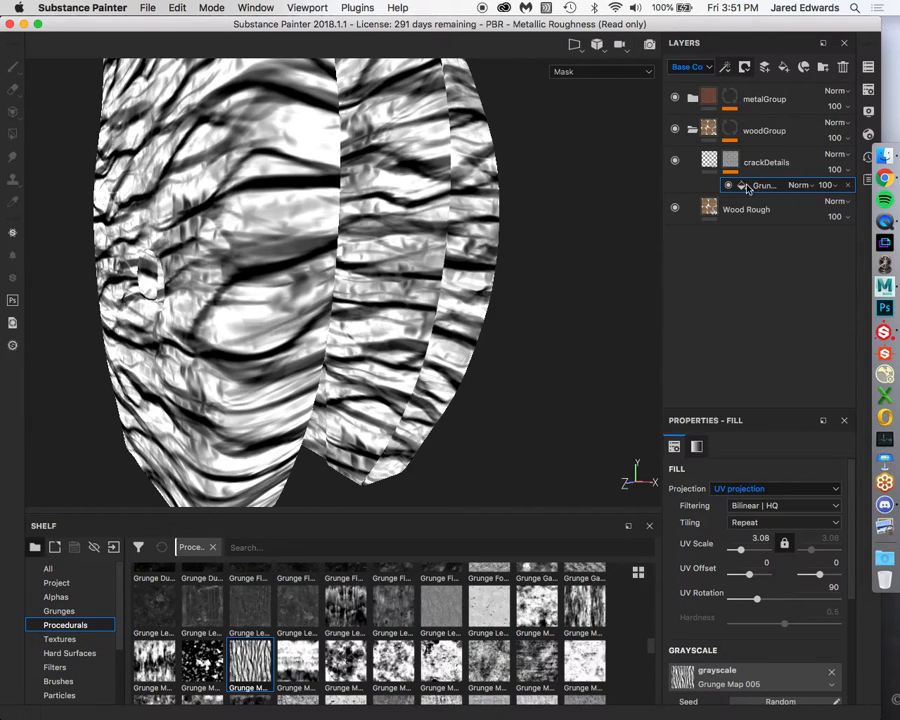
{"action": "left_click", "coordinate": [769, 209]}
{"action": "left_click", "coordinate": [773, 488]}
{"action": "left_click", "coordinate": [766, 513]}
Lower the grunge fill's tri-planar hardness to 0 to soften the blending between projection directions.
{"action": "left_click_drag", "start_coordinate": [559, 350], "coordinate": [505, 312], "text": "alt"}
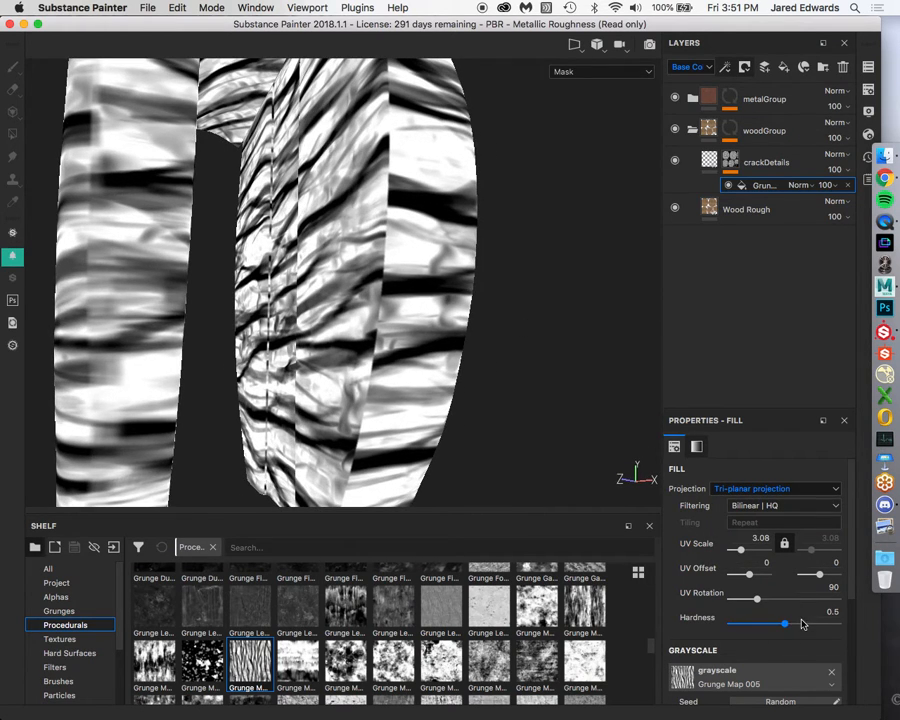
{"action": "left_click_drag", "start_coordinate": [783, 623], "coordinate": [721, 618]}
{"action": "left_click_drag", "start_coordinate": [390, 215], "coordinate": [288, 216], "text": "alt"}
{"action": "middle_click_drag", "start_coordinate": [288, 216], "coordinate": [350, 285], "text": "alt"}
{"action": "left_click_drag", "start_coordinate": [730, 623], "coordinate": [691, 625]}
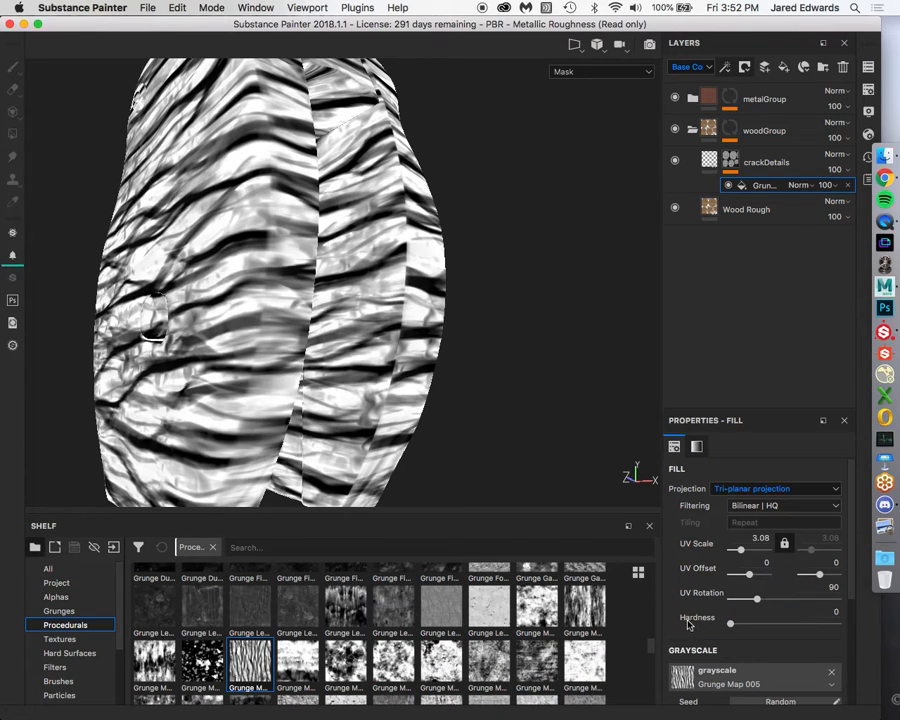
Save the project and inspect the crackDetails mask around the pulley's sides and front face.
{"action": "right_click_drag", "start_coordinate": [318, 273], "coordinate": [228, 261], "text": "alt"}
{"action": "left_click_drag", "start_coordinate": [228, 261], "coordinate": [326, 268], "text": "alt"}
{"action": "middle_click_drag", "start_coordinate": [326, 268], "coordinate": [500, 289], "text": "alt"}
{"action": "right_click_drag", "start_coordinate": [500, 289], "coordinate": [260, 265], "text": "alt"}
{"action": "left_click_drag", "start_coordinate": [260, 265], "coordinate": [434, 231], "text": "alt"}
{"action": "key", "text": "super+s"}
{"action": "right_click_drag", "start_coordinate": [434, 231], "coordinate": [411, 266], "text": "alt"}
{"action": "left_click_drag", "start_coordinate": [411, 266], "coordinate": [302, 260], "text": "alt"}
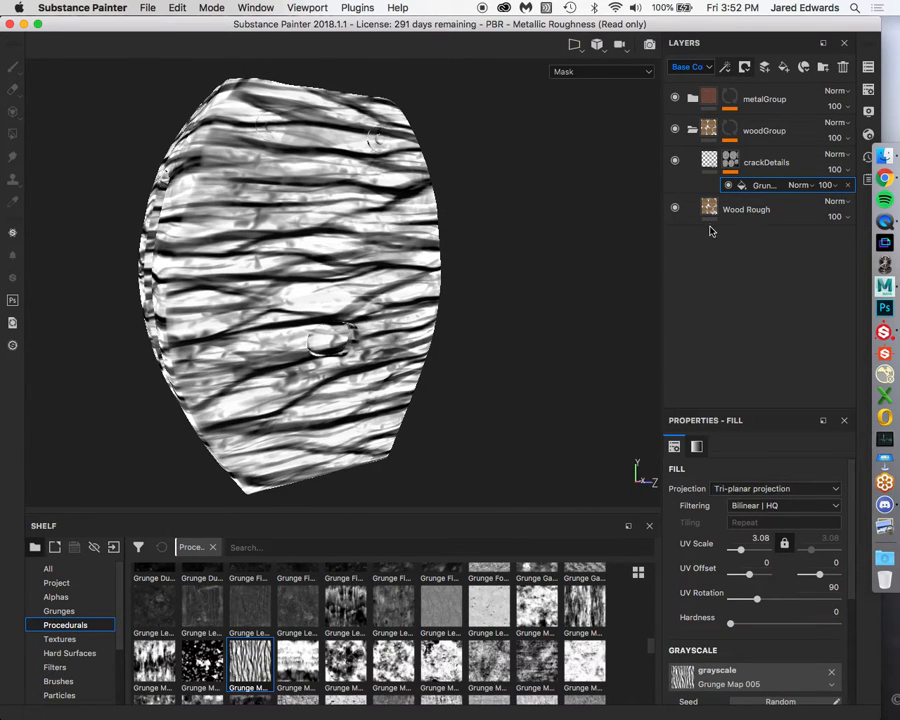
Try lowering the crackDetails fill layer's height to about -0.34 to carve cracks into the wood.
{"action": "left_click", "coordinate": [709, 164]}
{"action": "left_click_drag", "start_coordinate": [395, 275], "coordinate": [502, 287], "text": "alt"}
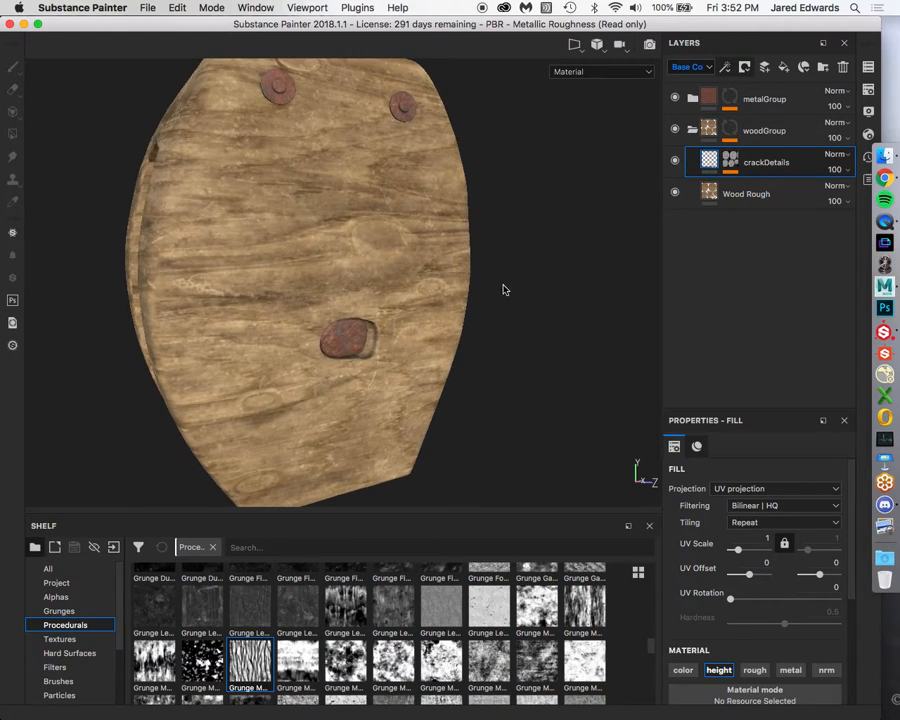
{"action": "mouse_move", "coordinate": [710, 158]}
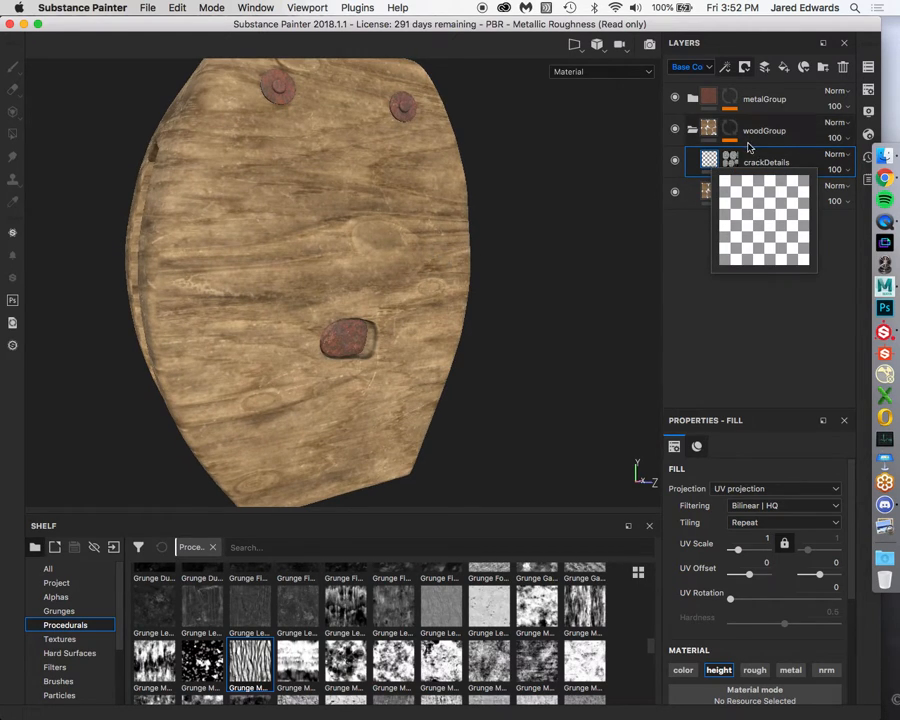
{"action": "scroll", "coordinate": [733, 640], "scroll_direction": "down", "scroll_amount": 2}
{"action": "scroll", "coordinate": [738, 625], "scroll_direction": "down", "scroll_amount": 2}
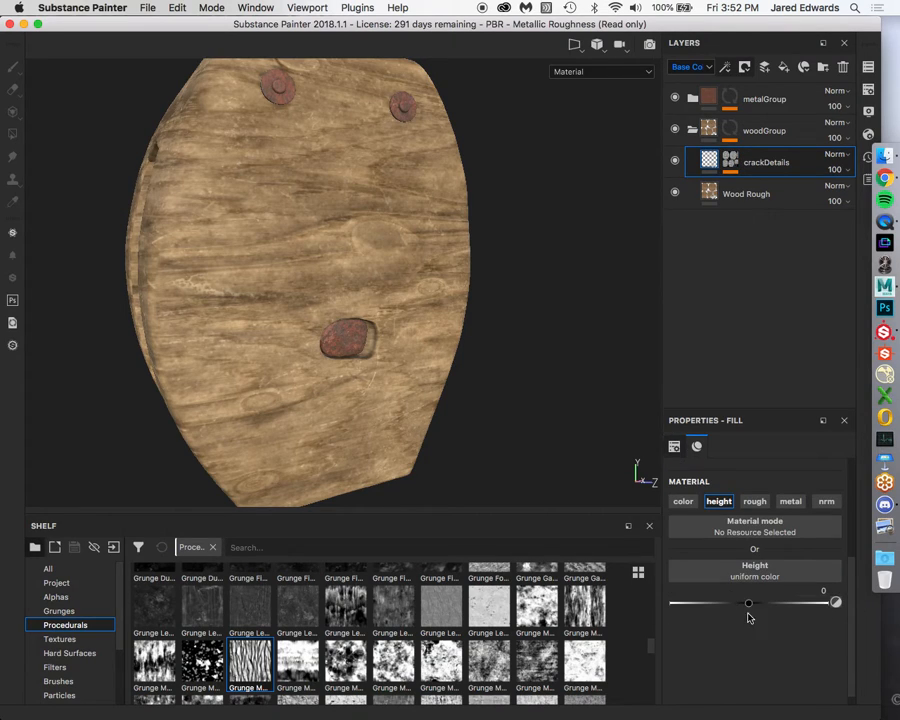
{"action": "left_click_drag", "start_coordinate": [750, 605], "coordinate": [722, 606]}
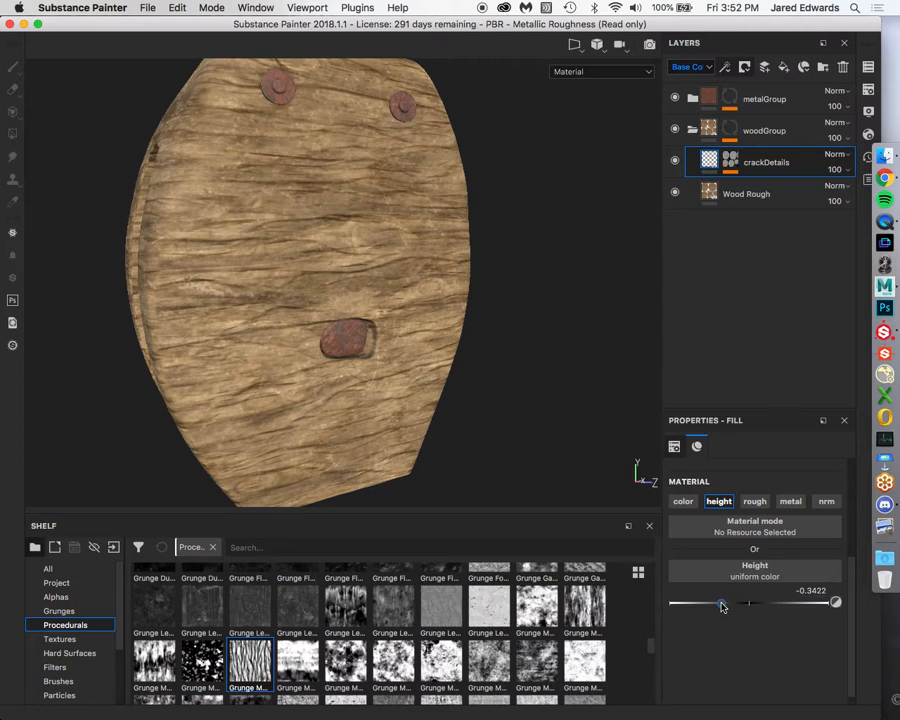
{"action": "left_click_drag", "start_coordinate": [498, 476], "coordinate": [430, 398], "text": "alt"}
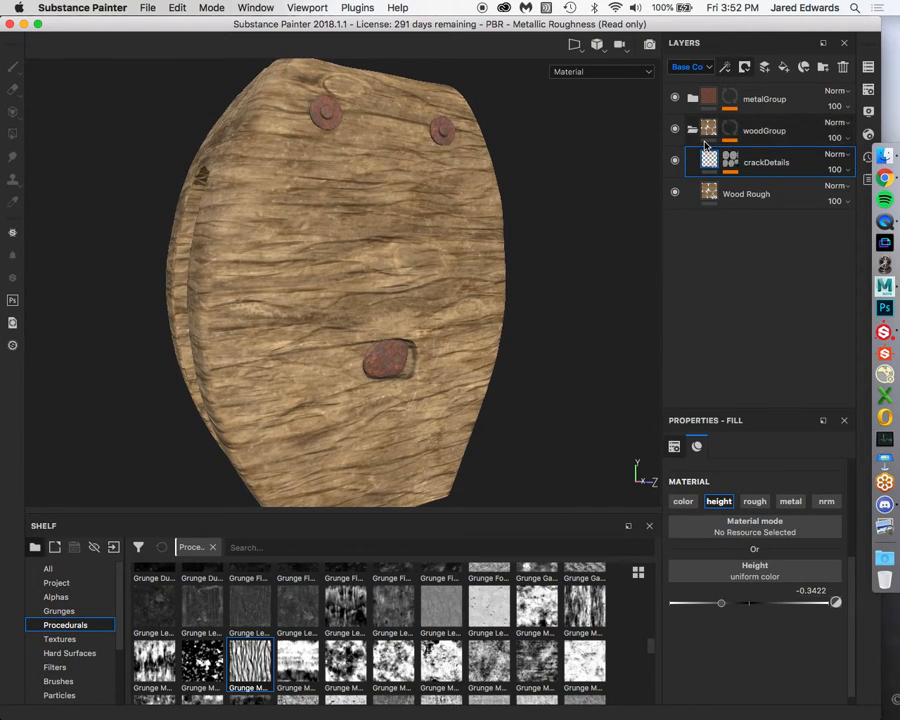
{"action": "left_click_drag", "start_coordinate": [291, 249], "coordinate": [500, 361], "text": "alt"}
Try deepening the crackDetails layer's height further to about -0.45 and inspect the wood around the rivet.
{"action": "mouse_move", "coordinate": [721, 603]}
{"action": "left_mouse_down"}
{"action": "mouse_move", "coordinate": [752, 605]}
{"action": "mouse_move", "coordinate": [716, 605]}
{"action": "left_mouse_up"}
{"action": "left_click_drag", "start_coordinate": [518, 487], "coordinate": [445, 256], "text": "alt"}
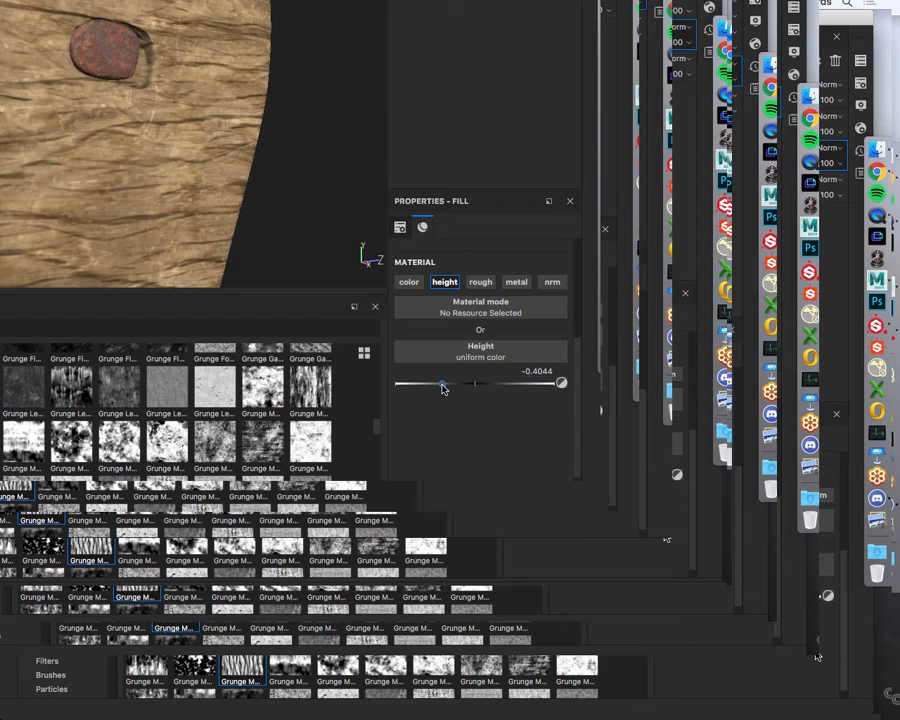
{"action": "mouse_move", "coordinate": [443, 389]}
{"action": "left_mouse_down"}
{"action": "mouse_move", "coordinate": [472, 389]}
{"action": "mouse_move", "coordinate": [440, 389]}
{"action": "left_mouse_up"}
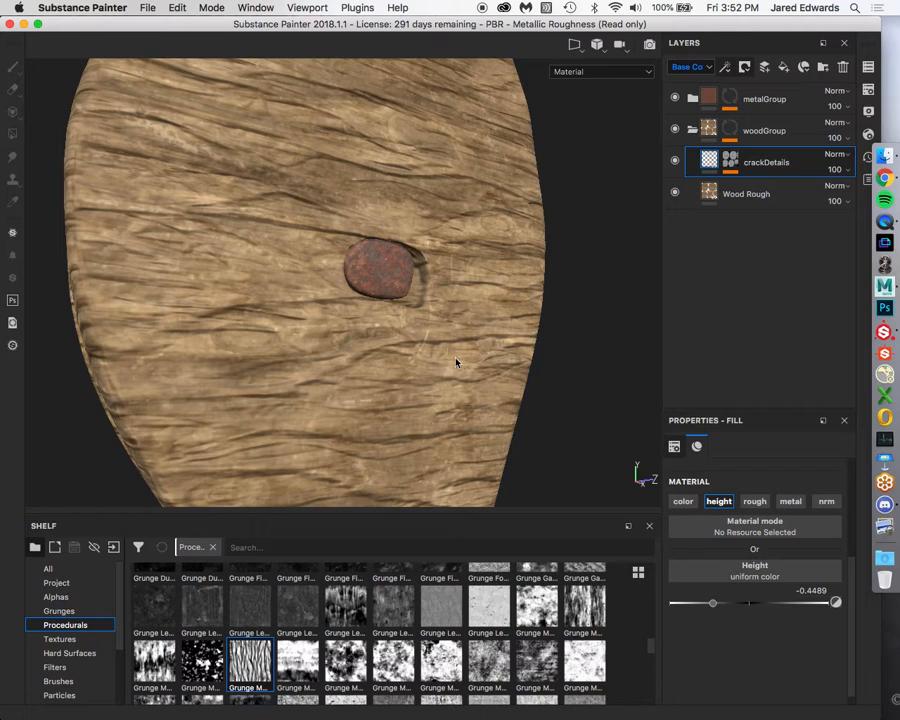
{"action": "middle_click_drag", "start_coordinate": [402, 307], "coordinate": [413, 325], "text": "alt"}
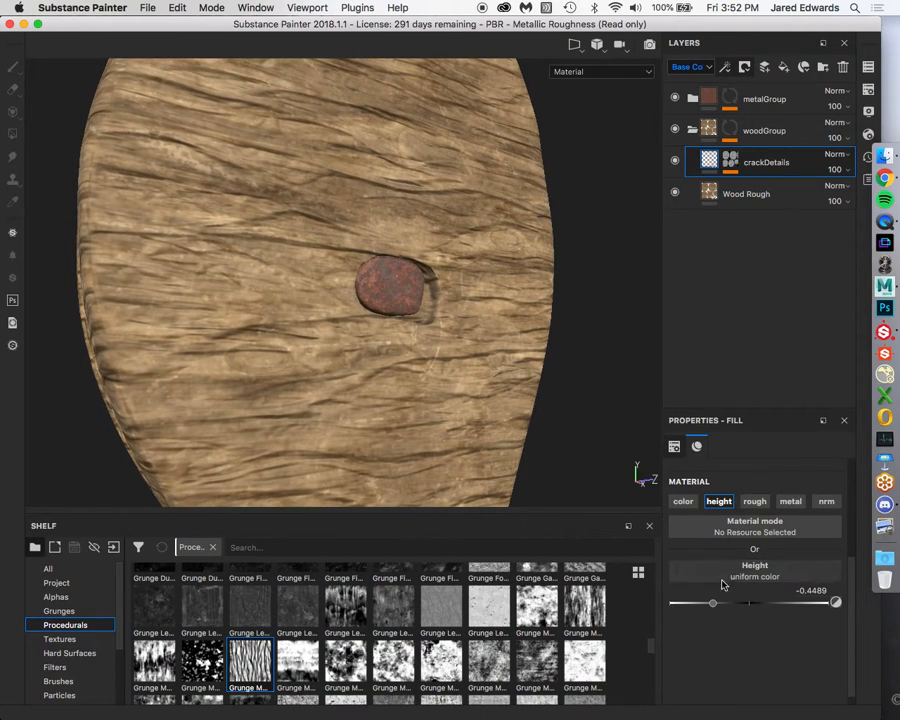
Reset the crackDetails layer's height to 0.
{"action": "left_click_drag", "start_coordinate": [713, 603], "coordinate": [752, 612]}
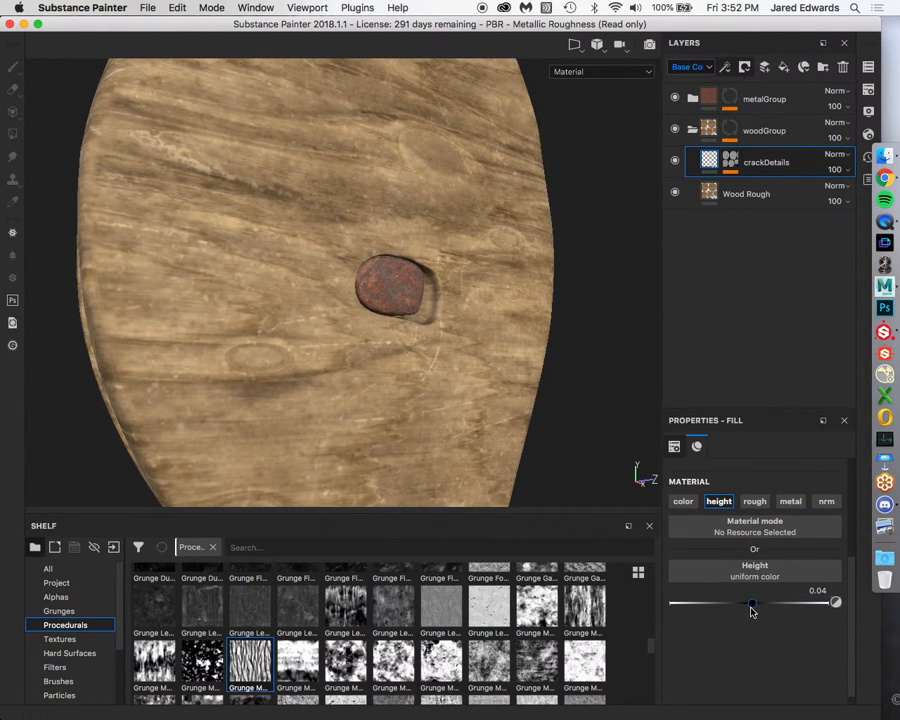
{"action": "double_click", "coordinate": [814, 591]}
{"action": "type", "text": "0"}
{"action": "key", "text": "Return"}
Display the crackDetails layer's mask on the model in the viewport.
{"action": "mouse_move", "coordinate": [731, 155]}
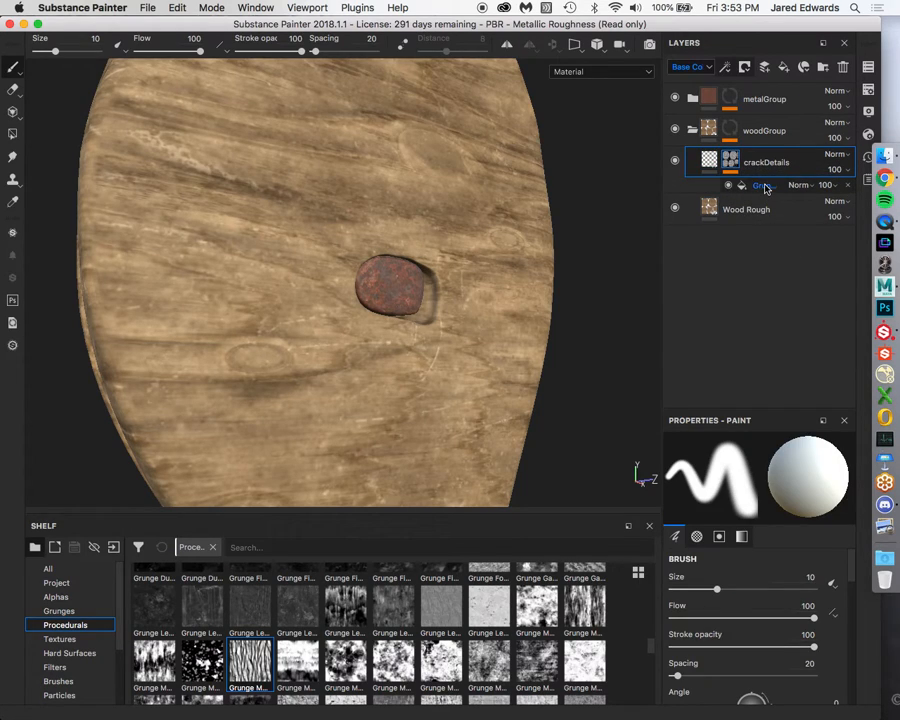
{"action": "left_click", "coordinate": [762, 186]}
{"action": "left_click", "coordinate": [731, 160], "text": "alt"}
{"action": "scroll", "coordinate": [431, 312], "scroll_direction": "up", "scroll_amount": 2}
{"action": "scroll", "coordinate": [431, 312], "scroll_direction": "down", "scroll_amount": 3}
{"action": "left_click_drag", "start_coordinate": [538, 300], "coordinate": [538, 312], "text": "alt"}
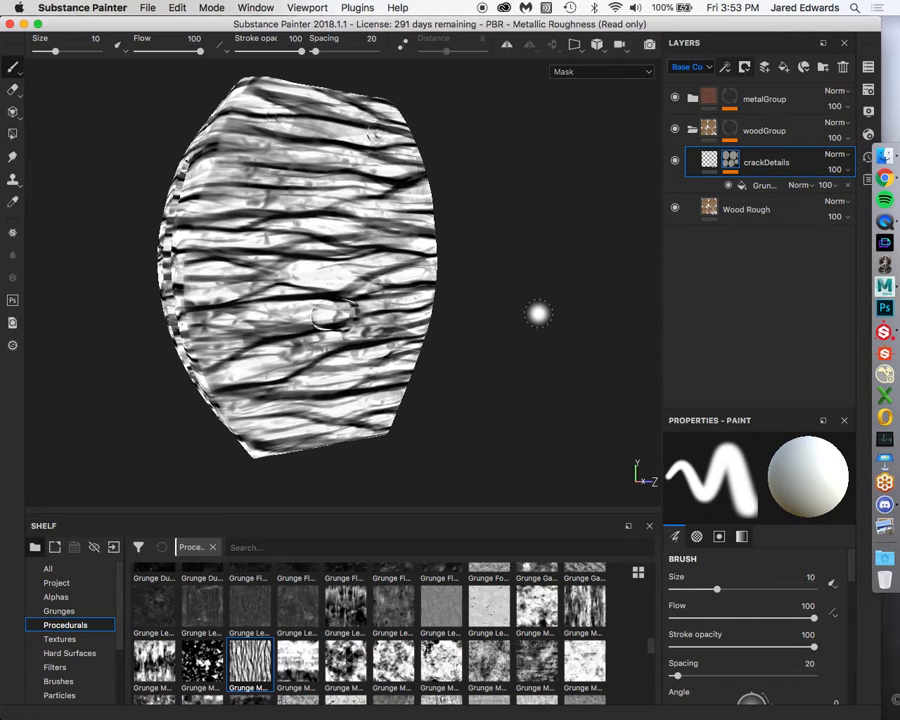
Invert the Grunge Map 005 fill in the crackDetails mask and set its balance to 0.66 and contrast to 0.79.
{"action": "left_click", "coordinate": [766, 187]}
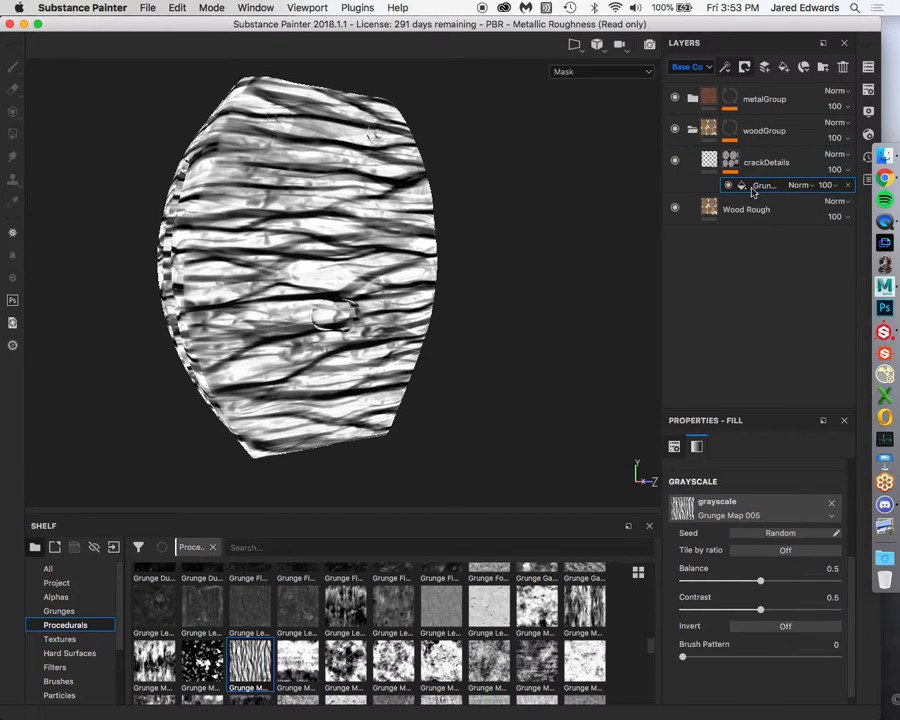
{"action": "scroll", "coordinate": [791, 631], "scroll_direction": "up", "scroll_amount": 4}
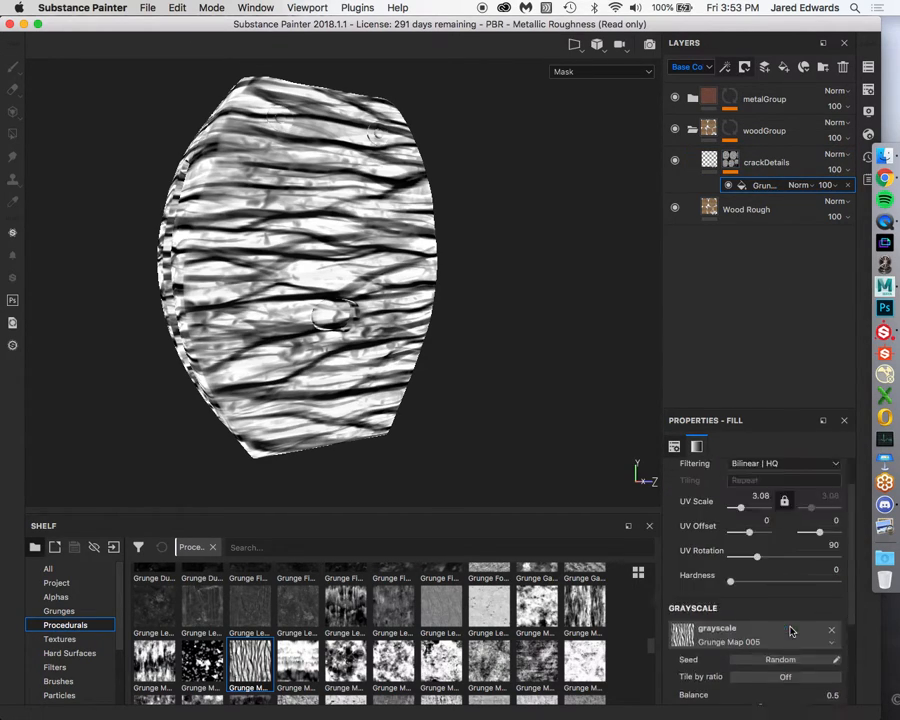
{"action": "scroll", "coordinate": [791, 631], "scroll_direction": "down", "scroll_amount": 1}
{"action": "scroll", "coordinate": [790, 631], "scroll_direction": "down", "scroll_amount": 4}
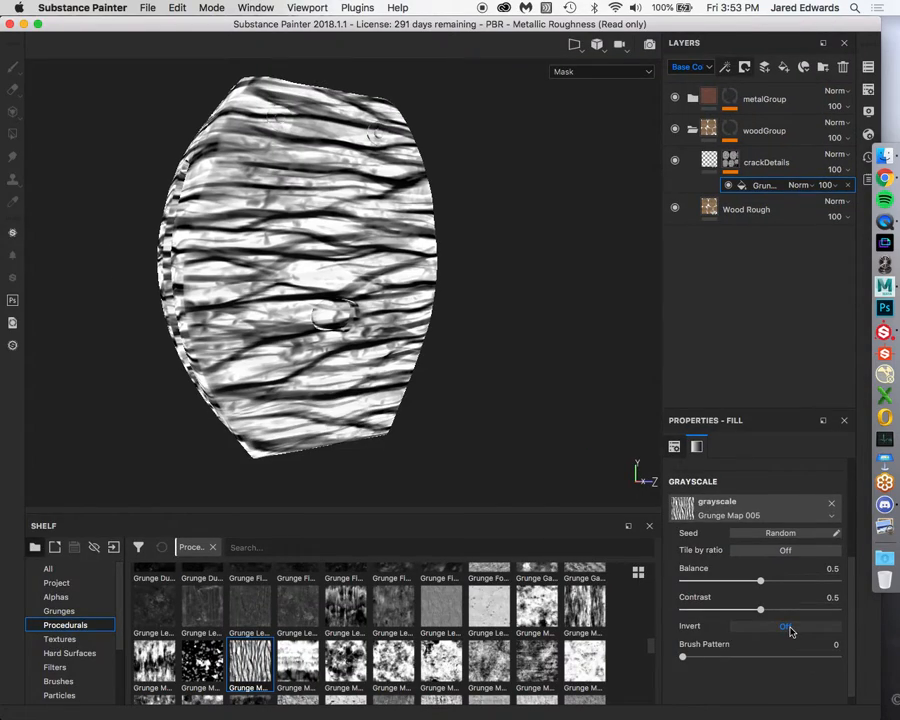
{"action": "left_click", "coordinate": [788, 627]}
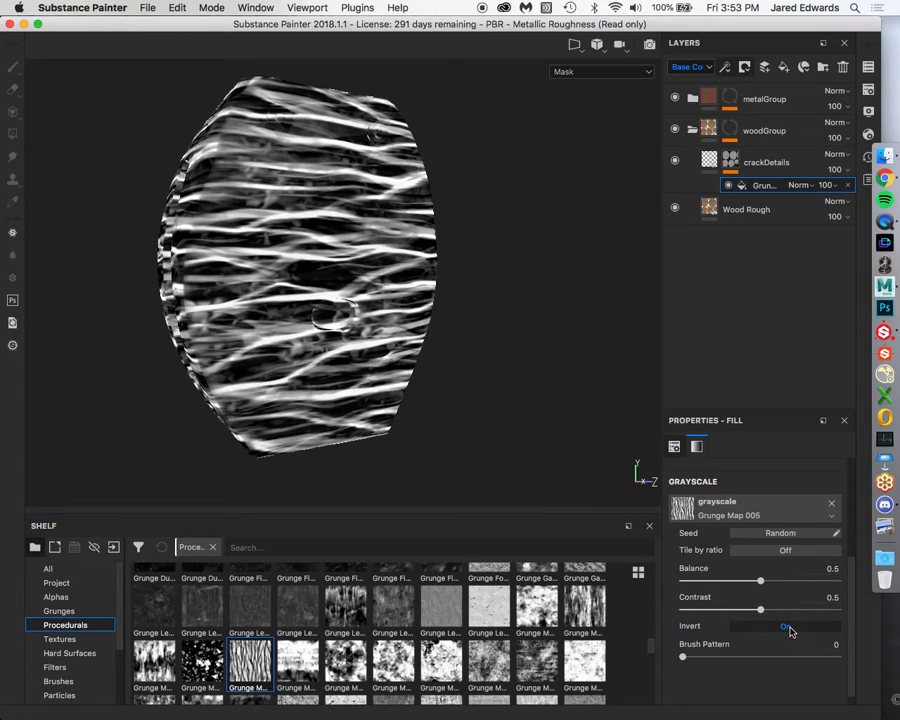
{"action": "mouse_move", "coordinate": [760, 581]}
{"action": "left_mouse_down"}
{"action": "mouse_move", "coordinate": [794, 582]}
{"action": "mouse_move", "coordinate": [760, 582]}
{"action": "mouse_move", "coordinate": [784, 581]}
{"action": "mouse_move", "coordinate": [815, 613]}
{"action": "mouse_move", "coordinate": [804, 612]}
{"action": "left_mouse_up"}
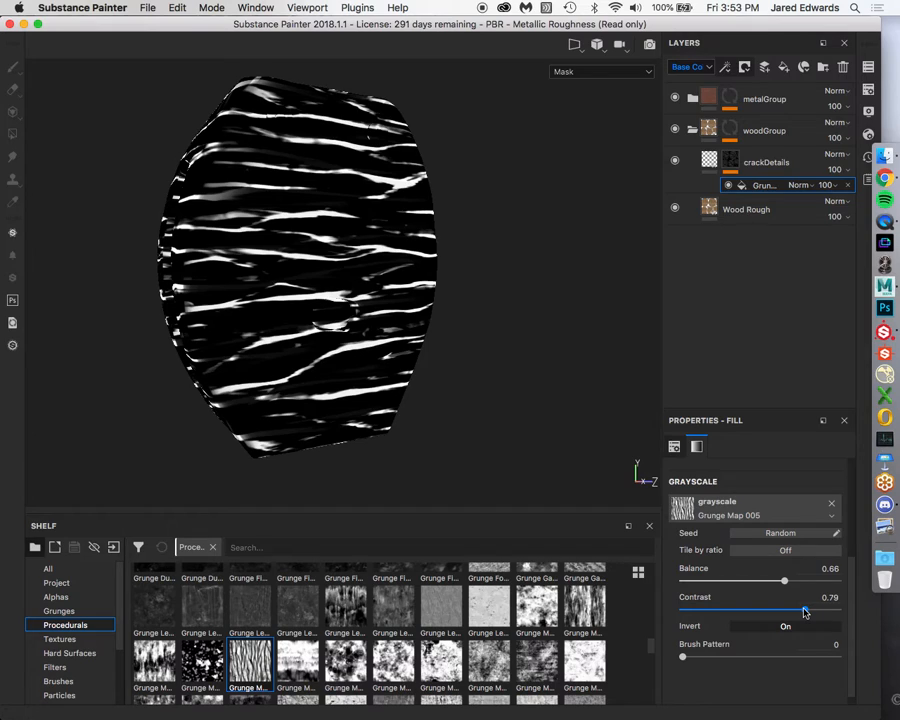
Return to the crackDetails layer's material and lower its height to about -0.23.
{"action": "left_click", "coordinate": [708, 160]}
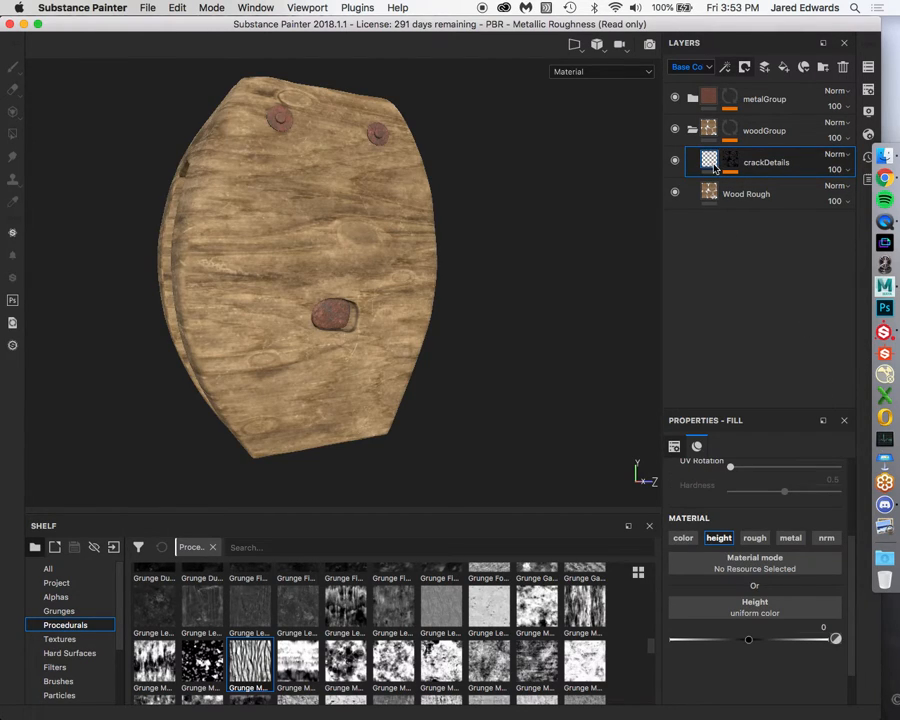
{"action": "left_click_drag", "start_coordinate": [752, 644], "coordinate": [733, 640]}
{"action": "right_click_drag", "start_coordinate": [285, 227], "coordinate": [371, 256], "text": "alt"}
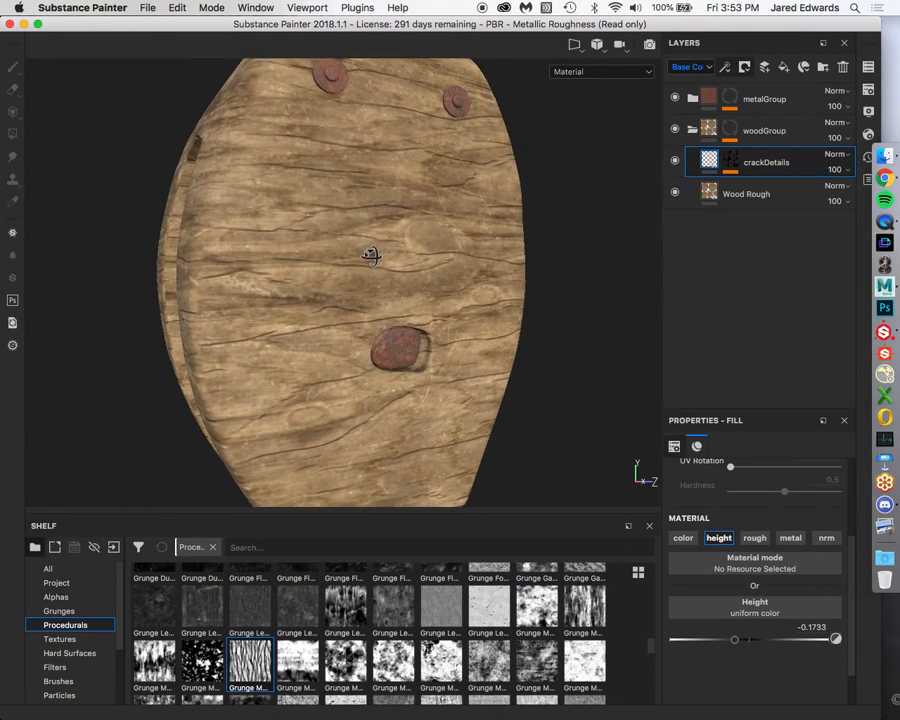
{"action": "left_click_drag", "start_coordinate": [371, 256], "coordinate": [300, 215], "text": "alt"}
{"action": "left_click_drag", "start_coordinate": [740, 643], "coordinate": [734, 643]}
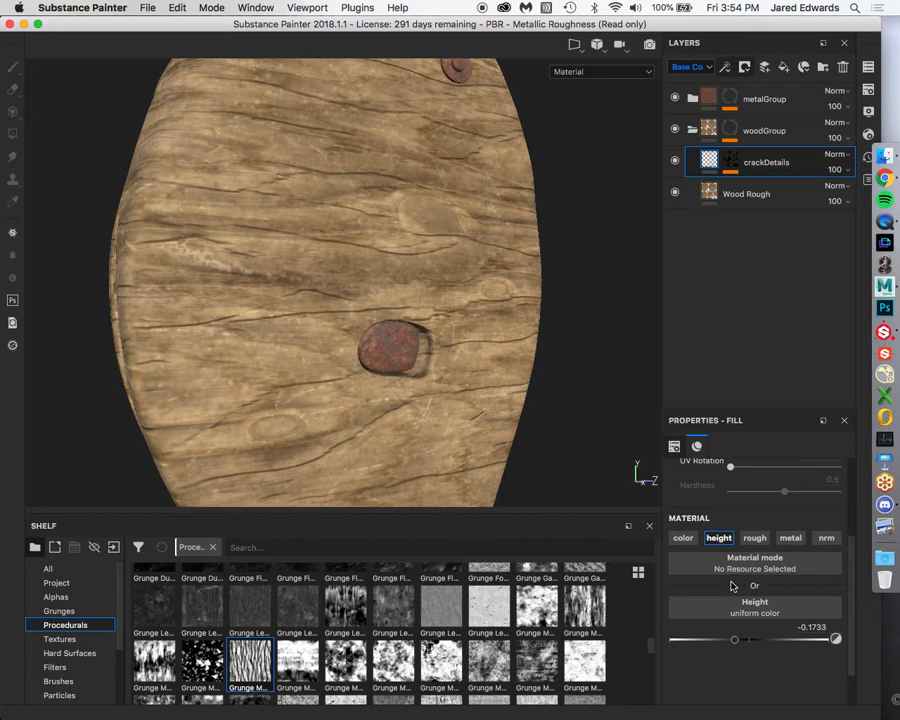
{"action": "mouse_move", "coordinate": [733, 641]}
{"action": "left_mouse_down"}
{"action": "mouse_move", "coordinate": [723, 641]}
{"action": "mouse_move", "coordinate": [731, 645]}
{"action": "left_mouse_up"}
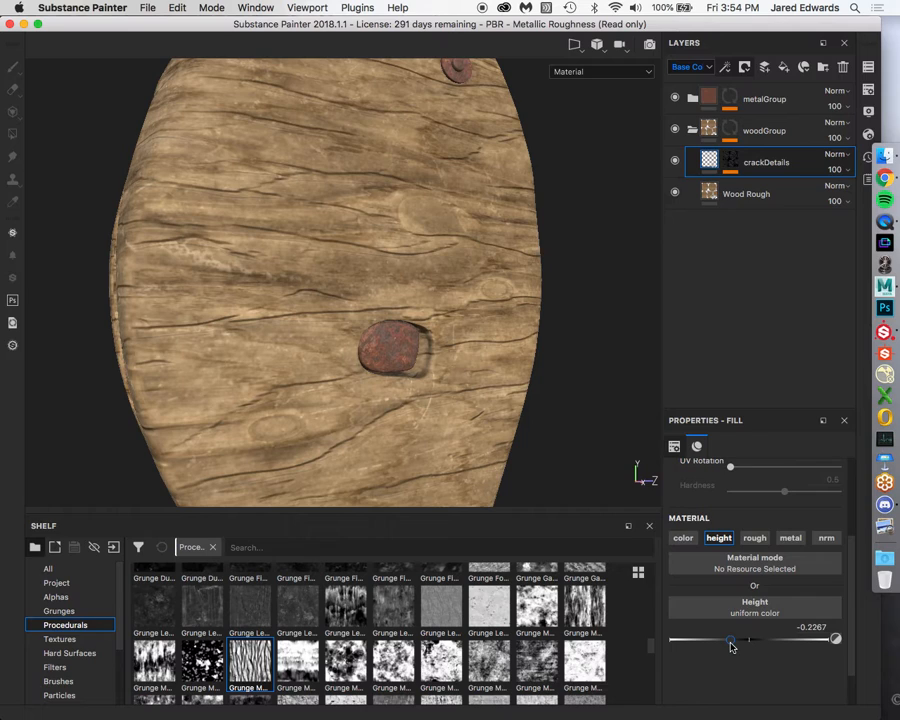
Enable the color channel on the crackDetails layer and give it a gray base color with RGB values of 0.160.
{"action": "left_click", "coordinate": [685, 540]}
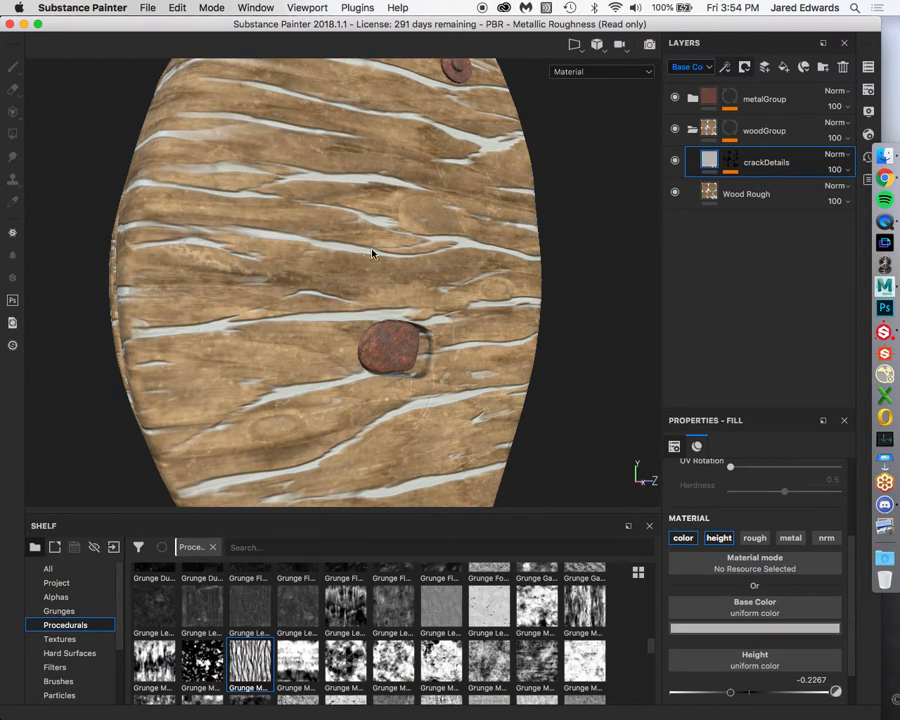
{"action": "left_click_drag", "start_coordinate": [474, 397], "coordinate": [387, 394], "text": "alt"}
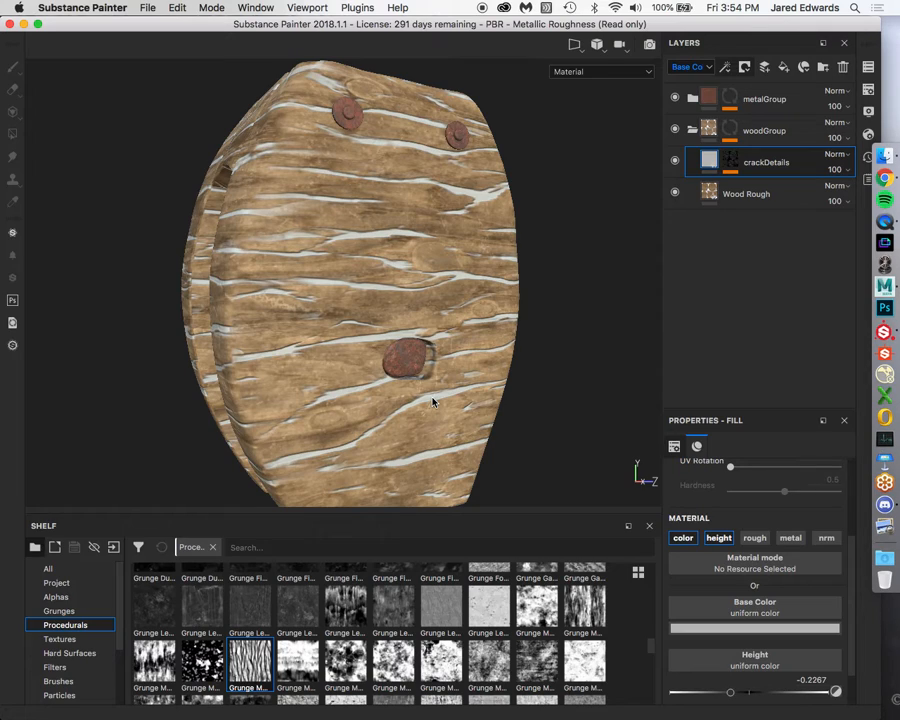
{"action": "left_click", "coordinate": [768, 628]}
{"action": "left_click", "coordinate": [697, 518]}
{"action": "left_click_drag", "start_coordinate": [697, 518], "coordinate": [668, 603]}
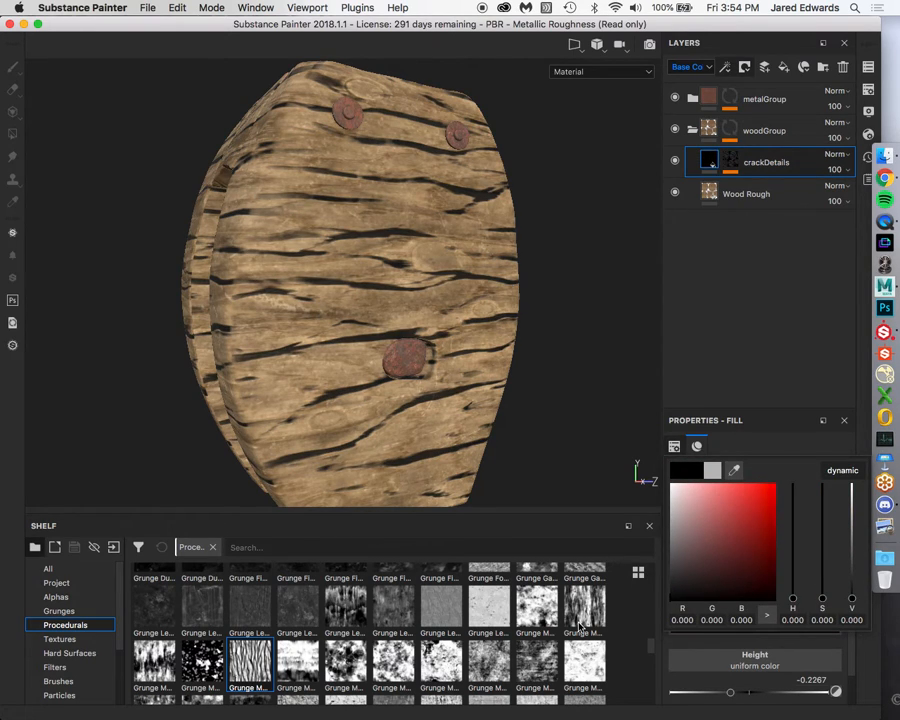
{"action": "left_click_drag", "start_coordinate": [583, 627], "coordinate": [593, 552]}
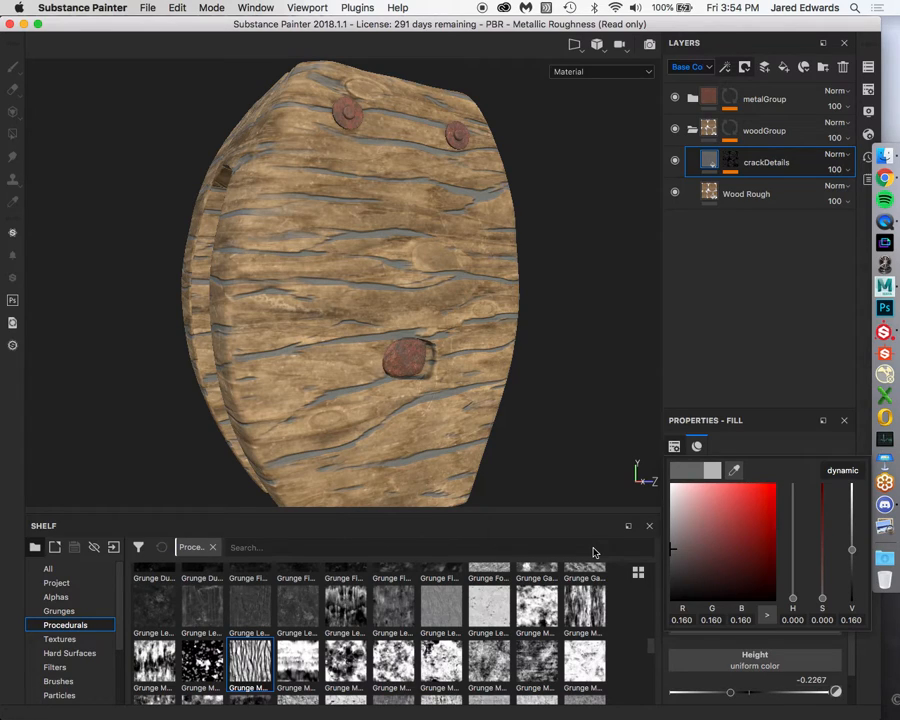
{"action": "left_click", "coordinate": [768, 248]}
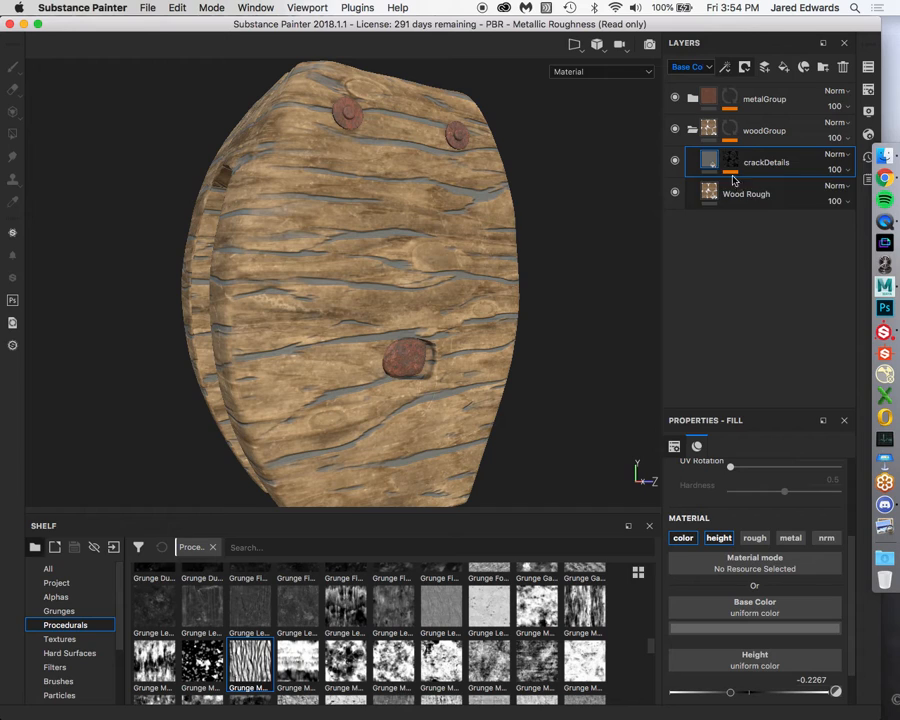
{"action": "left_click", "coordinate": [720, 627]}
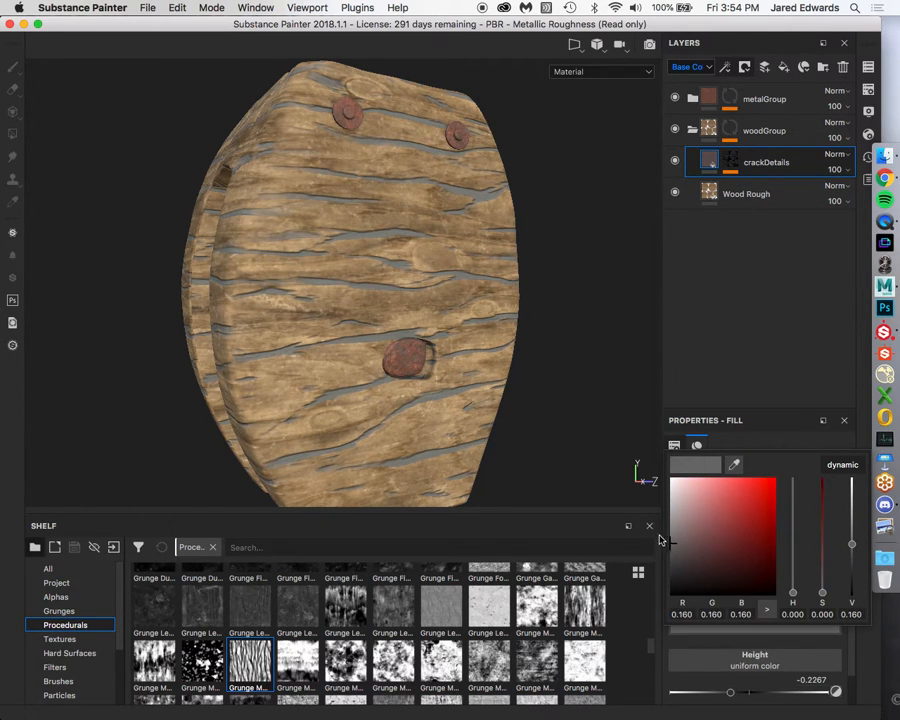
{"action": "left_click", "coordinate": [753, 247]}
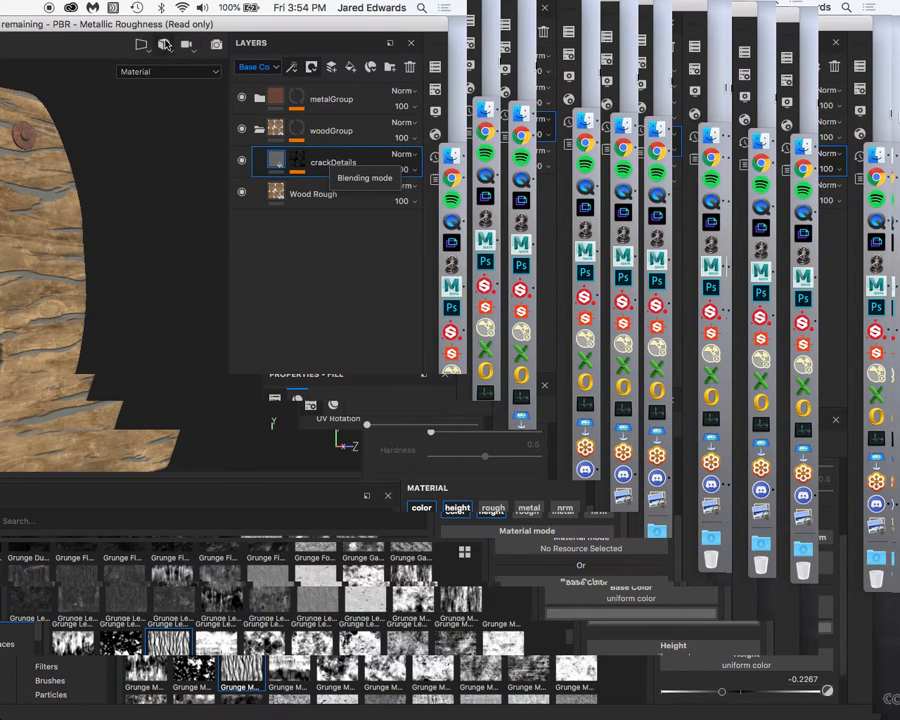
Set the crackDetails layer's blending mode to Multiply and inspect the darkened cracks up close.
{"action": "left_click", "coordinate": [403, 155]}
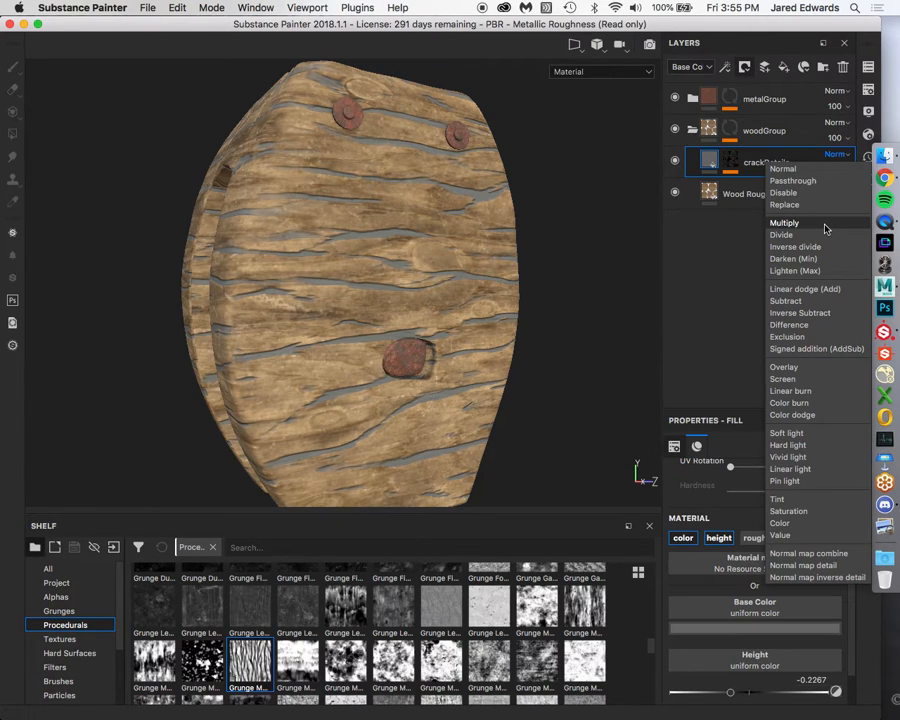
{"action": "left_click", "coordinate": [824, 229]}
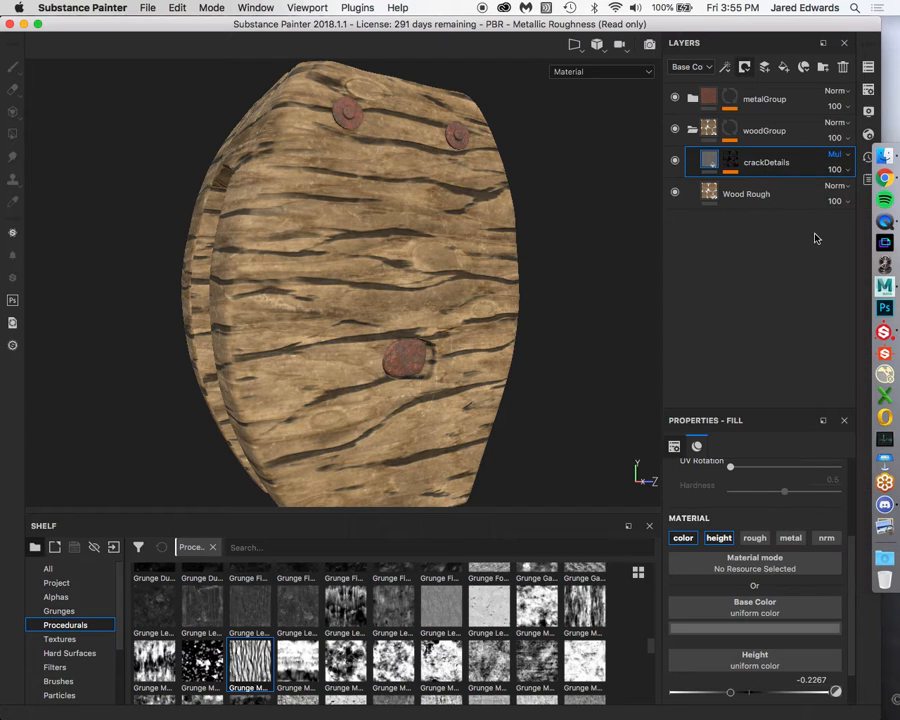
{"action": "right_click_drag", "start_coordinate": [504, 334], "coordinate": [572, 428], "text": "alt"}
{"action": "right_click_drag", "start_coordinate": [328, 245], "coordinate": [380, 291], "text": "alt"}
{"action": "mouse_move", "coordinate": [380, 291]}
{"action": "middle_mouse_down", "text": "alt"}
{"action": "mouse_move", "coordinate": [394, 333]}
{"action": "mouse_move", "coordinate": [388, 272]}
{"action": "middle_mouse_up", "text": "alt"}
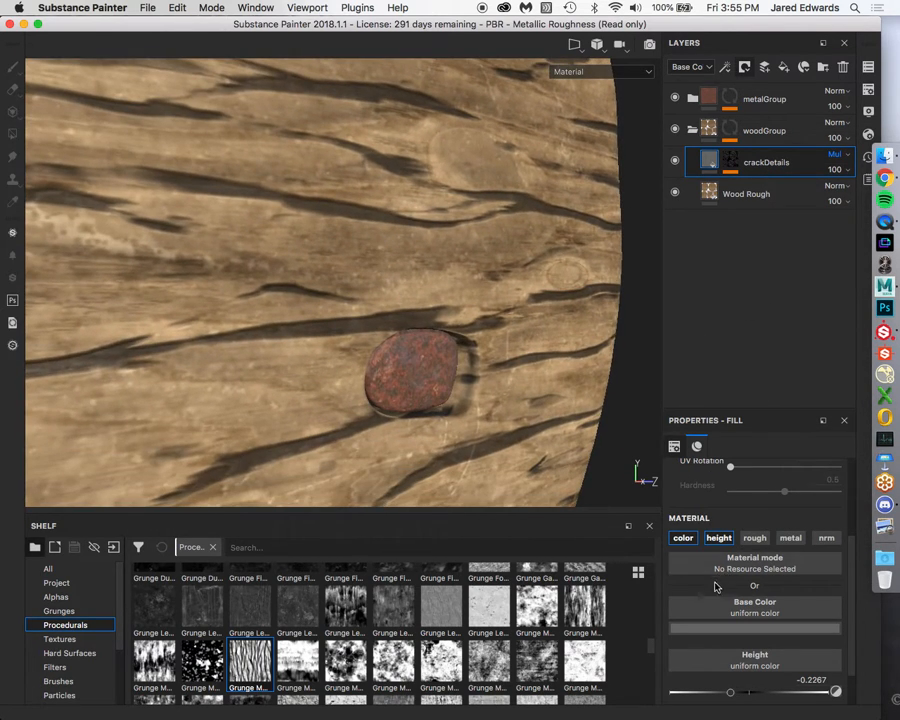
Compare white and black base colors on the crackDetails layer, and settle on a light gray for subtly darkened cracks.
{"action": "left_click", "coordinate": [760, 630]}
{"action": "left_click_drag", "start_coordinate": [675, 542], "coordinate": [651, 446]}
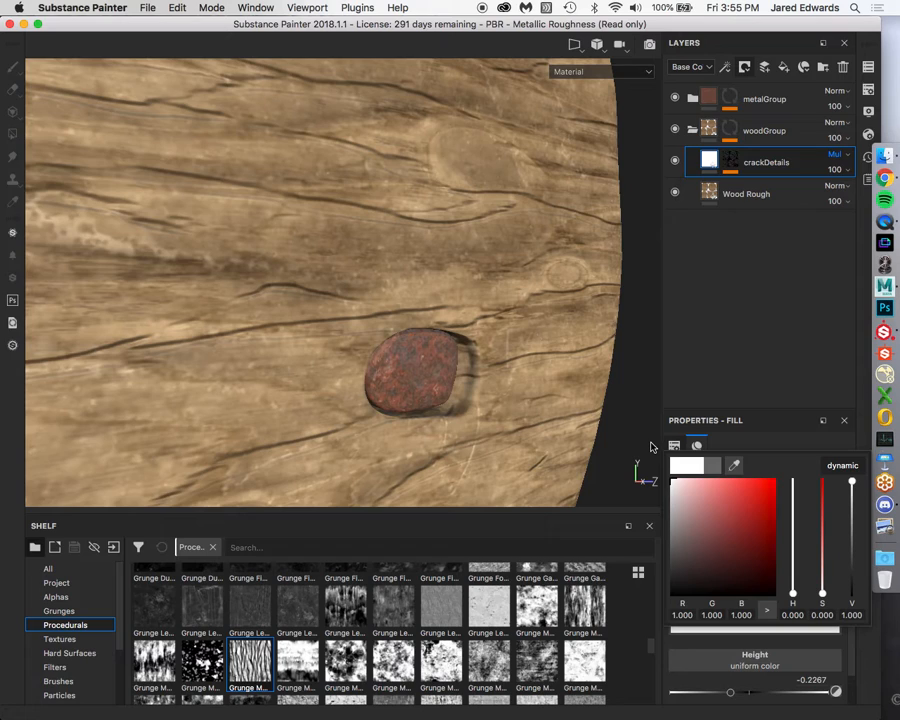
{"action": "left_click_drag", "start_coordinate": [681, 501], "coordinate": [655, 714]}
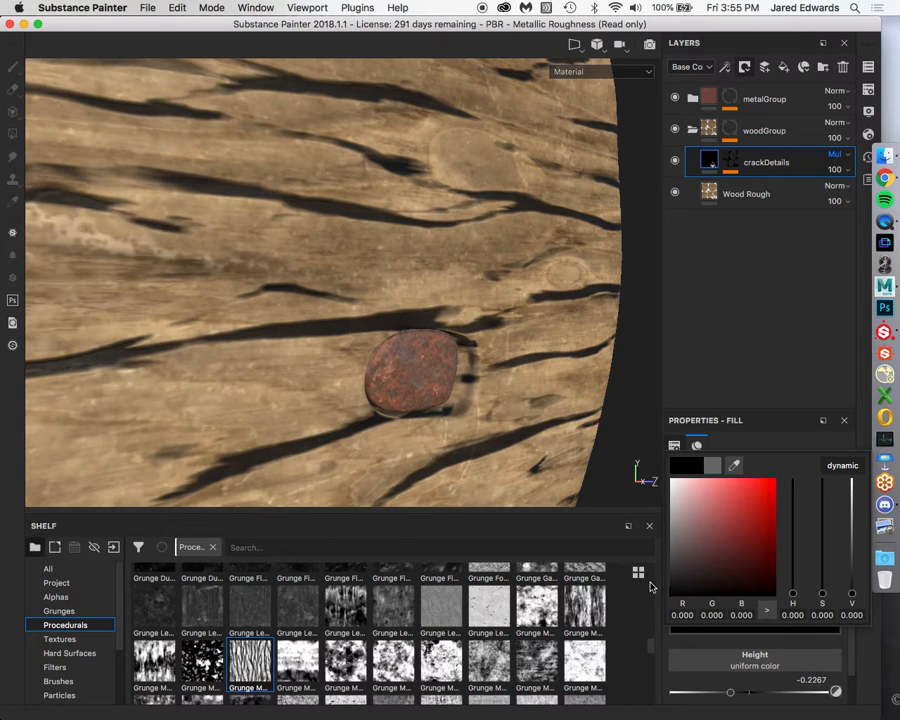
{"action": "left_click_drag", "start_coordinate": [672, 484], "coordinate": [656, 502]}
{"action": "right_click_drag", "start_coordinate": [427, 245], "coordinate": [392, 255], "text": "alt"}
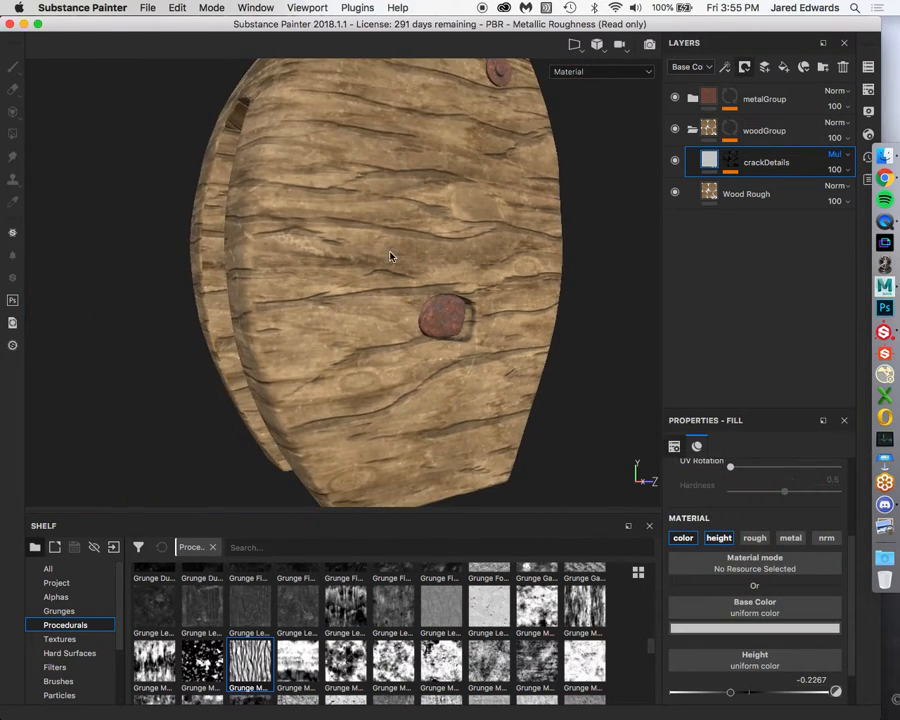
{"action": "middle_click_drag", "start_coordinate": [392, 255], "coordinate": [388, 285], "text": "alt"}
{"action": "left_click_drag", "start_coordinate": [388, 285], "coordinate": [283, 267], "text": "alt"}
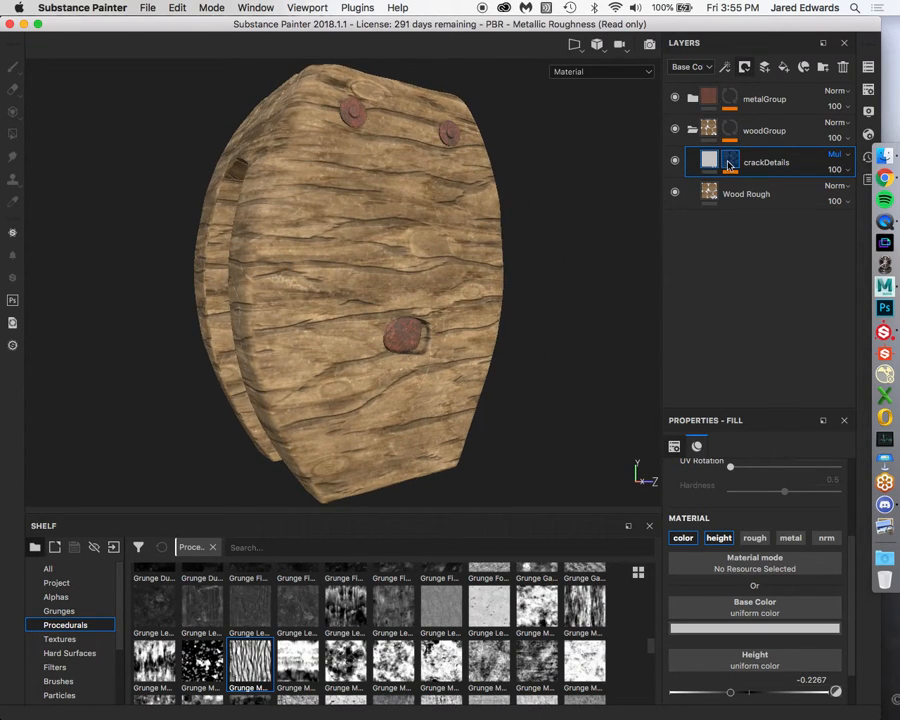
Open the grunge fill in the crackDetails mask and review its grayscale and UV settings against the model.
{"action": "left_click", "coordinate": [729, 163]}
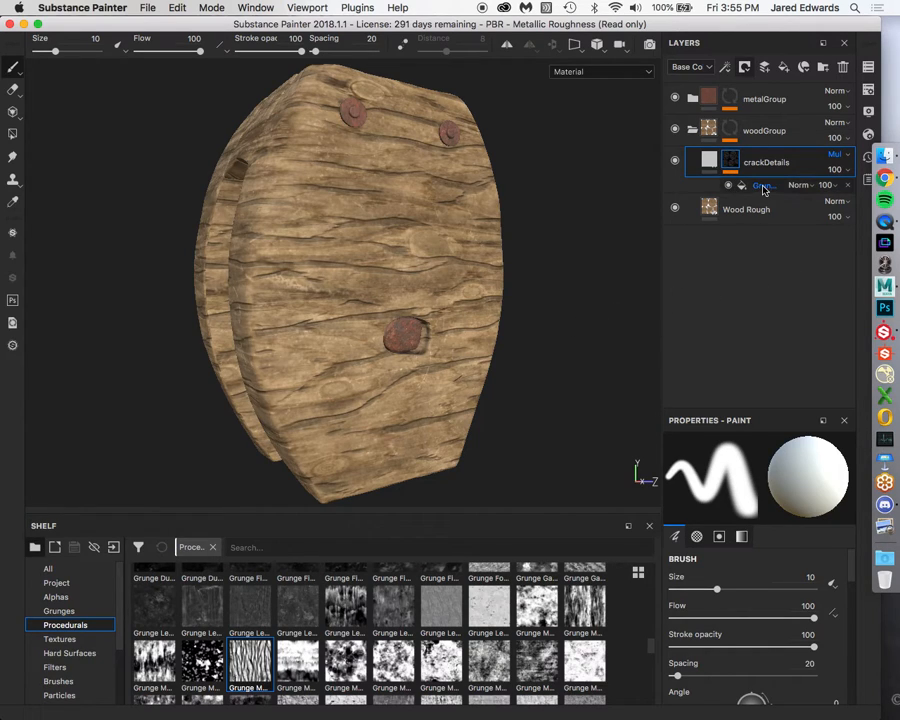
{"action": "left_click", "coordinate": [762, 186]}
{"action": "left_click_drag", "start_coordinate": [459, 305], "coordinate": [480, 310], "text": "alt"}
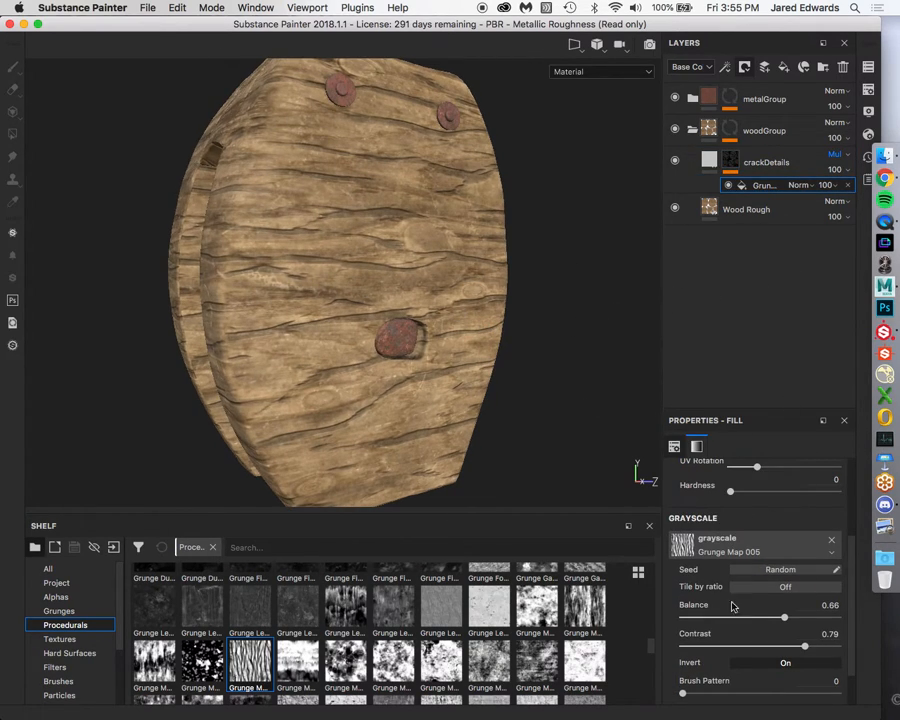
{"action": "scroll", "coordinate": [733, 600], "scroll_direction": "down", "scroll_amount": 2}
Enable the roughness channel on the crackDetails layer's material and raise its roughness to about 0.91.
{"action": "left_click", "coordinate": [709, 160]}
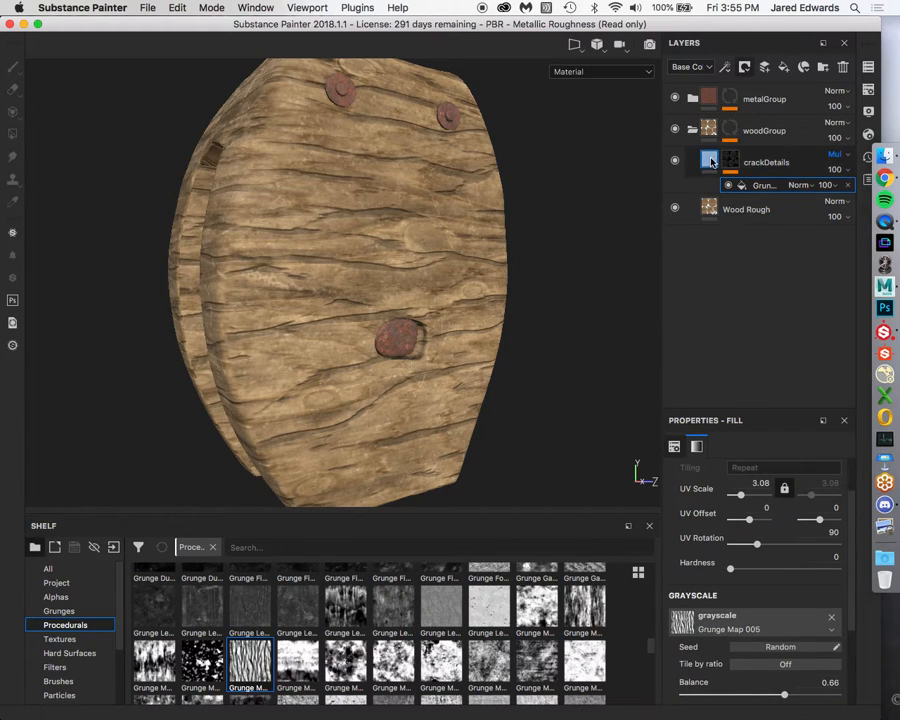
{"action": "left_click", "coordinate": [754, 615]}
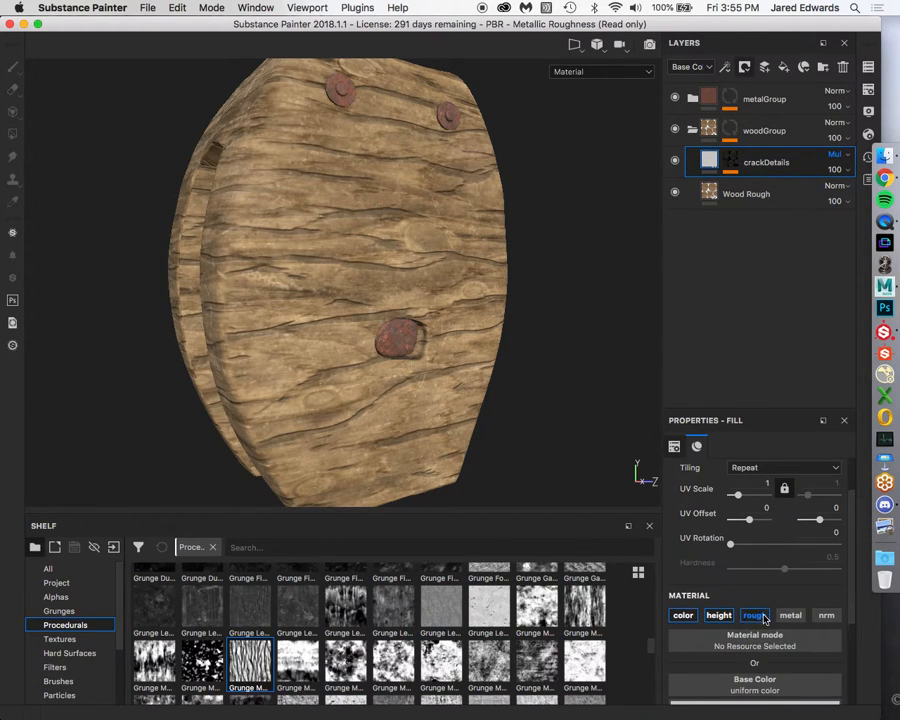
{"action": "scroll", "coordinate": [760, 640], "scroll_direction": "down", "scroll_amount": 3}
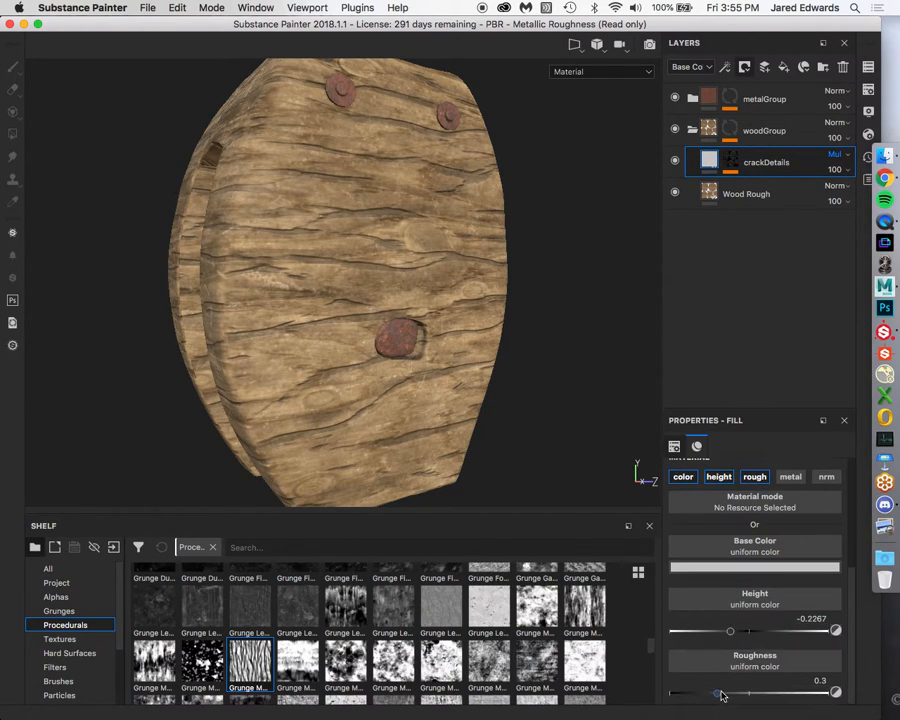
{"action": "left_click_drag", "start_coordinate": [717, 697], "coordinate": [814, 697]}
{"action": "mouse_move", "coordinate": [505, 357]}
{"action": "right_mouse_down", "text": "shift"}
{"action": "mouse_move", "coordinate": [597, 356]}
{"action": "mouse_move", "coordinate": [575, 354]}
{"action": "right_mouse_up", "text": "shift"}
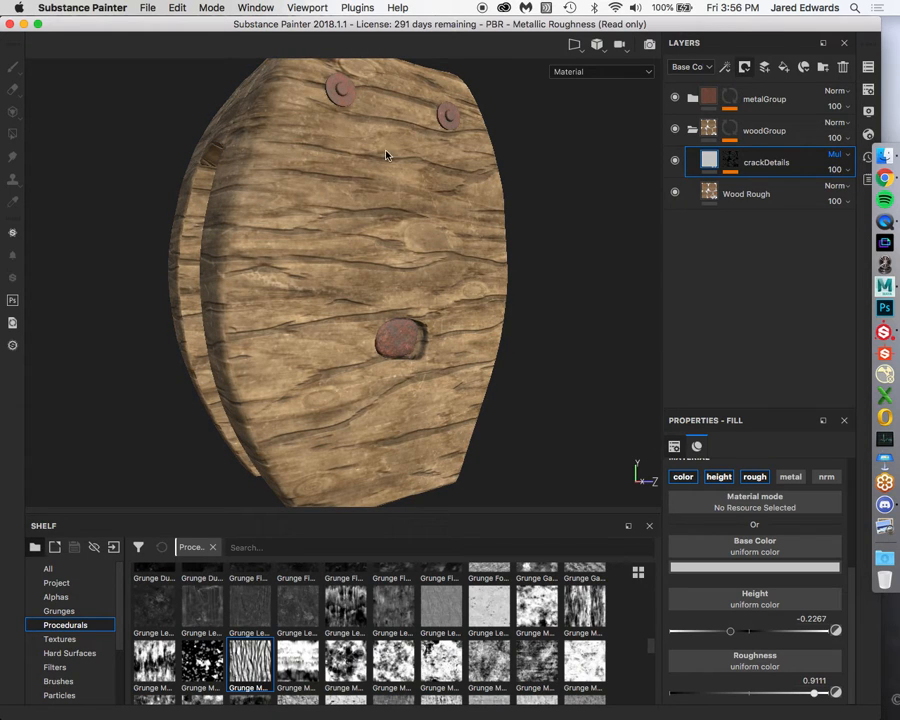
{"action": "left_click_drag", "start_coordinate": [401, 256], "coordinate": [350, 244], "text": "alt"}
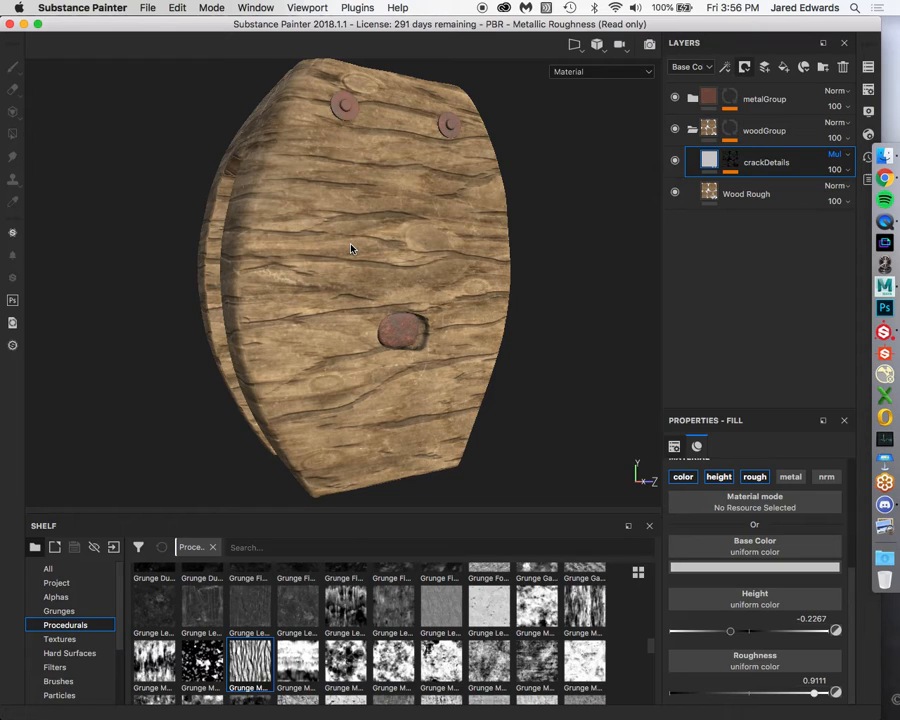
Switch to the cracked wood image search in Chrome and preview the radially cracked tree-ring photo as reference.
{"action": "left_click", "coordinate": [884, 179]}
{"action": "scroll", "coordinate": [30, 430], "scroll_direction": "up", "scroll_amount": 2}
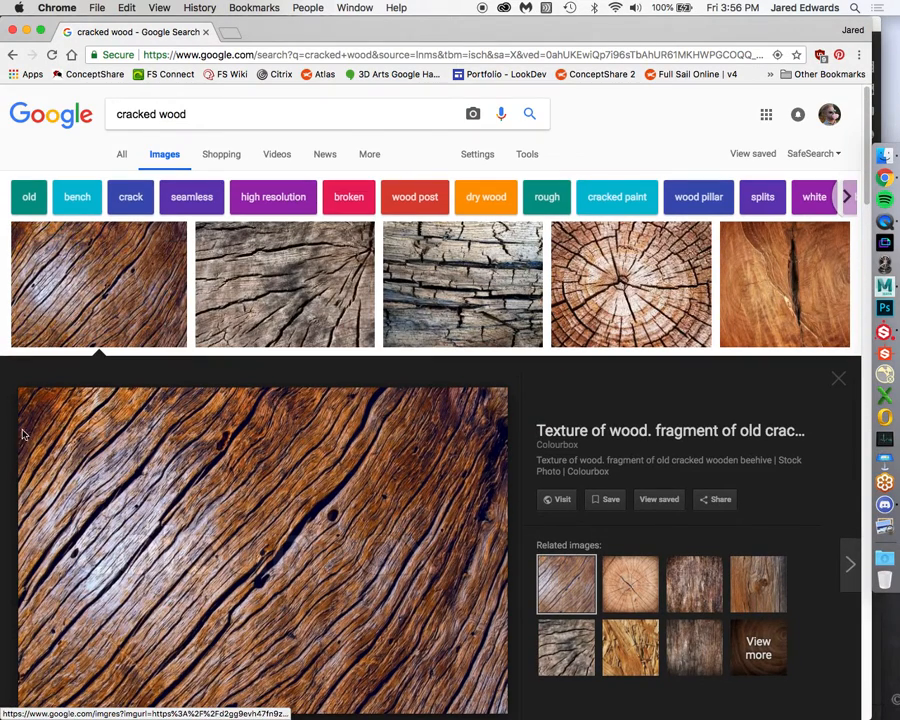
{"action": "left_click", "coordinate": [839, 381]}
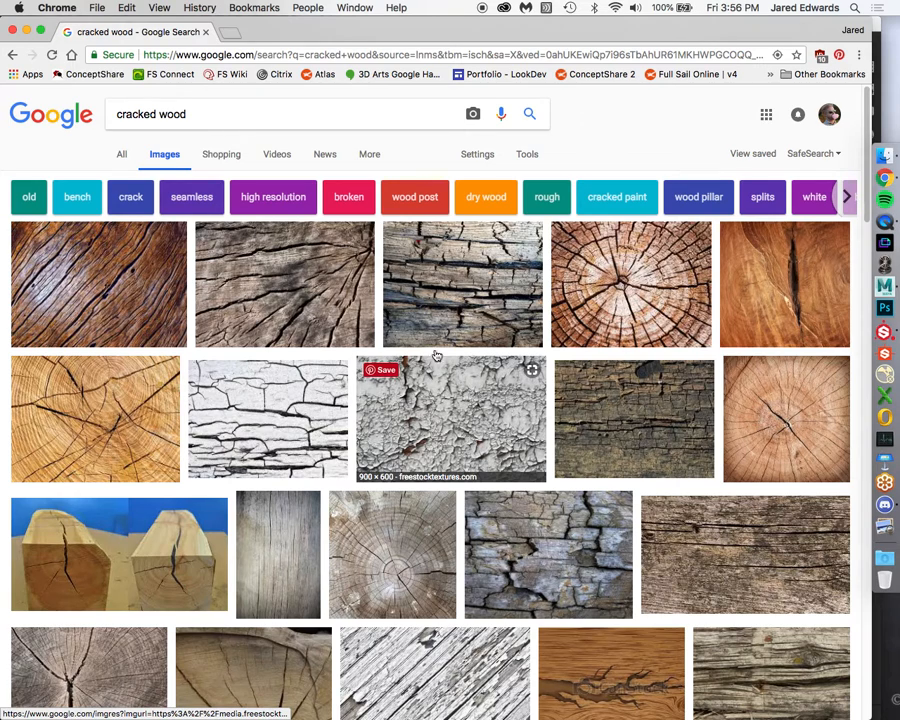
{"action": "left_click", "coordinate": [620, 286]}
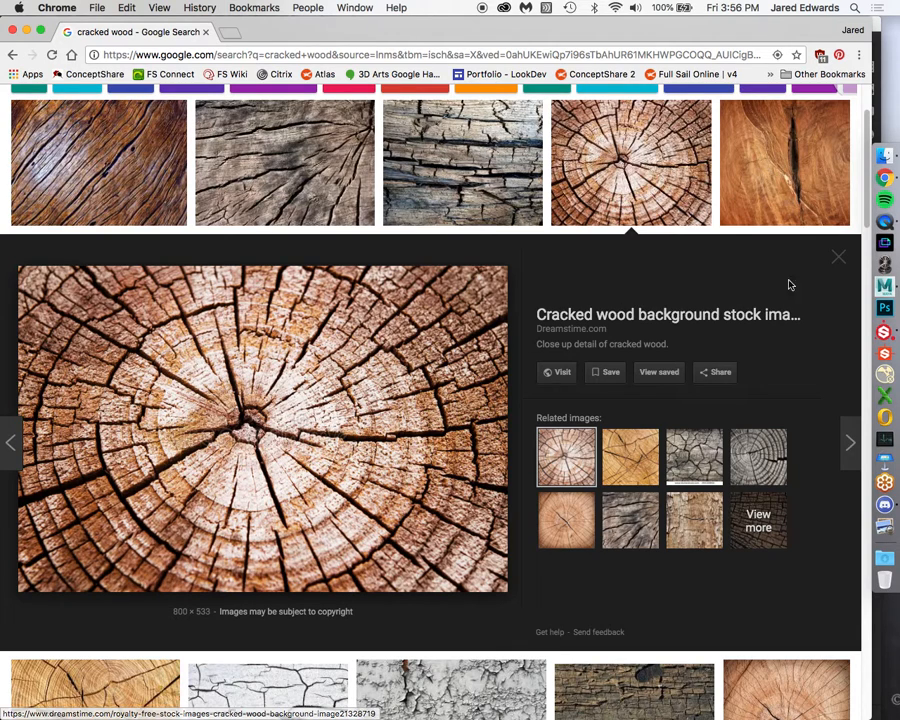
{"action": "left_click", "coordinate": [839, 258]}
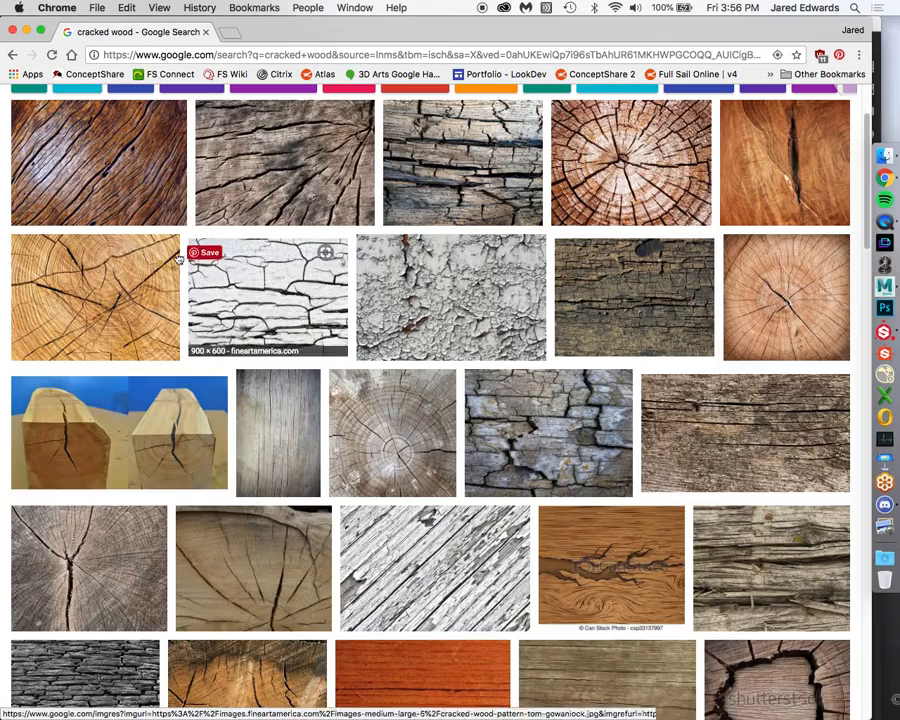
Preview the white cracked wood pattern photo and compare it with its related cracked mud and clay images.
{"action": "scroll", "coordinate": [153, 393], "scroll_direction": "down", "scroll_amount": 3}
{"action": "scroll", "coordinate": [153, 393], "scroll_direction": "down", "scroll_amount": 3}
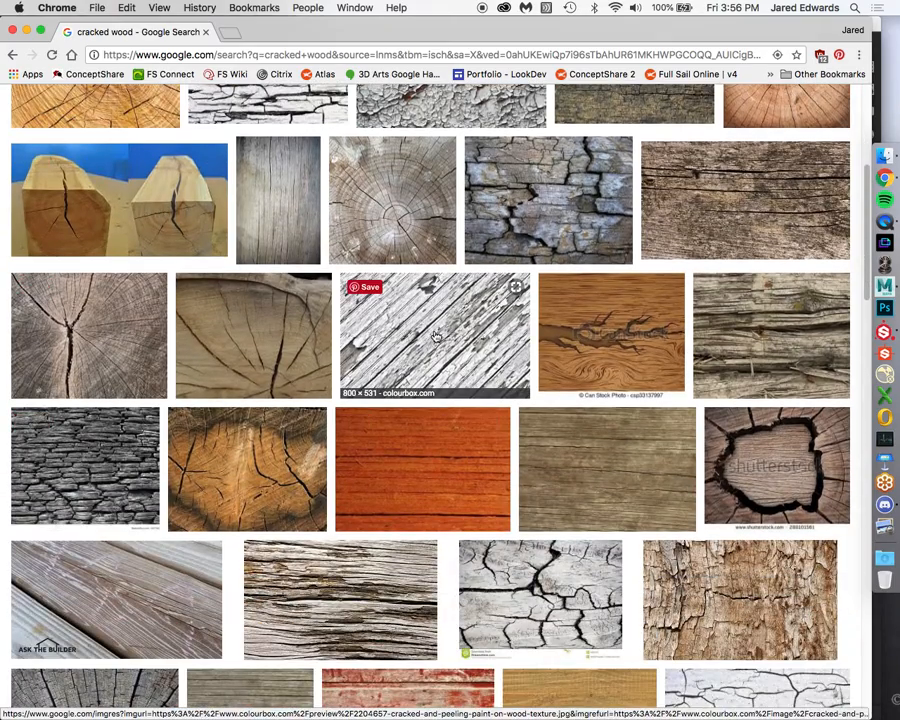
{"action": "scroll", "coordinate": [420, 548], "scroll_direction": "up", "scroll_amount": 4}
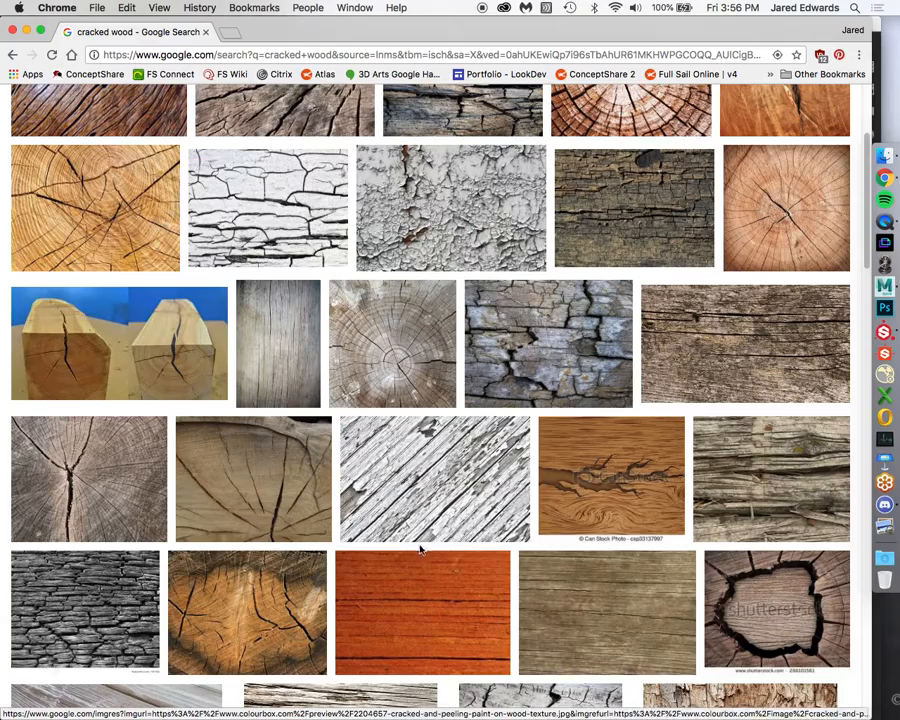
{"action": "left_click", "coordinate": [267, 210]}
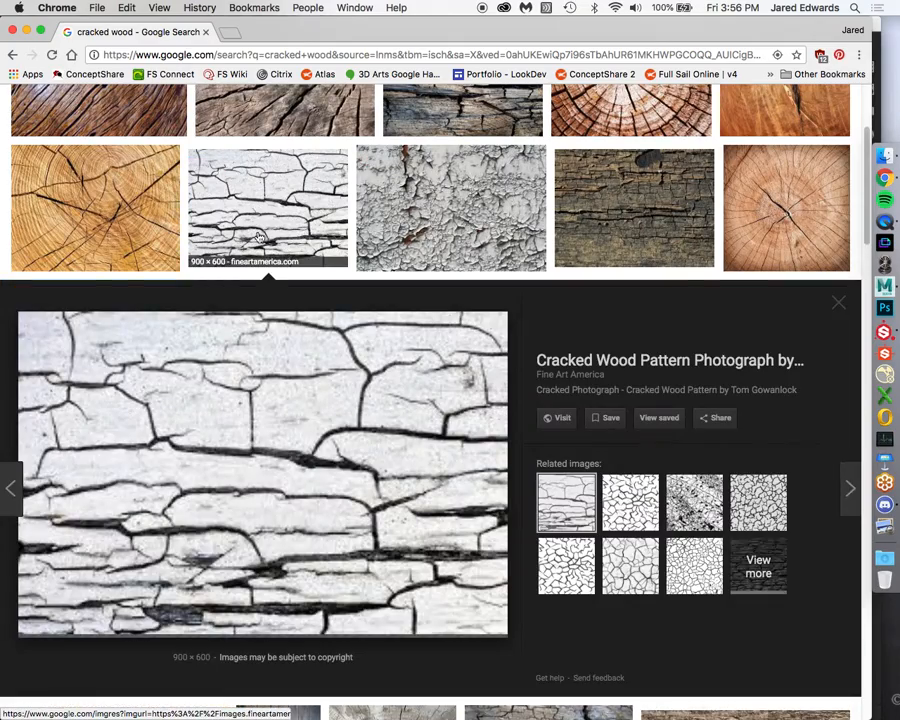
{"action": "left_click", "coordinate": [588, 572]}
{"action": "left_click", "coordinate": [588, 572]}
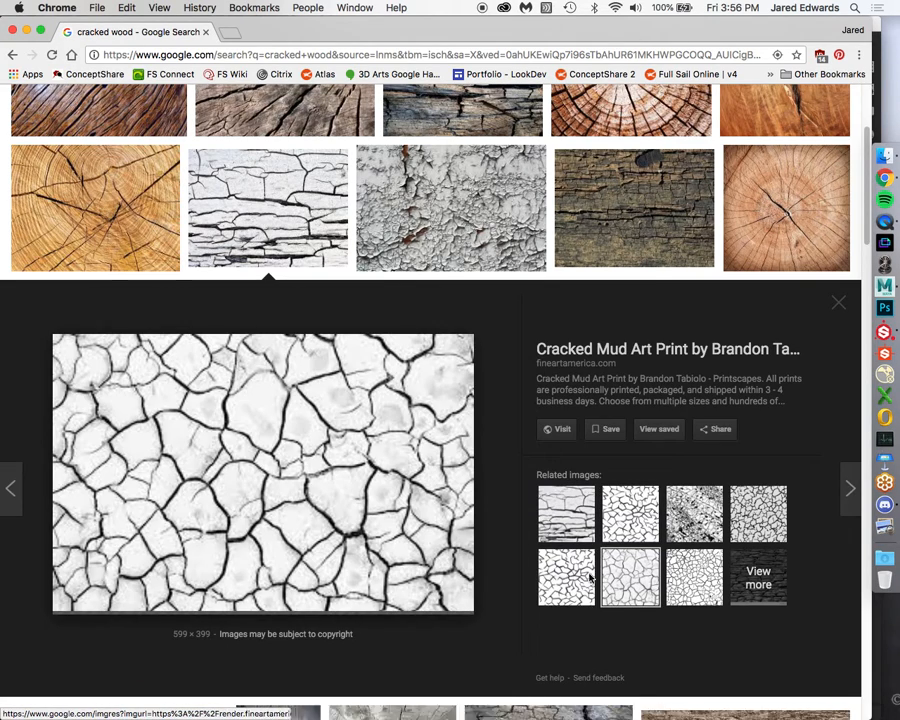
{"action": "left_click", "coordinate": [553, 586]}
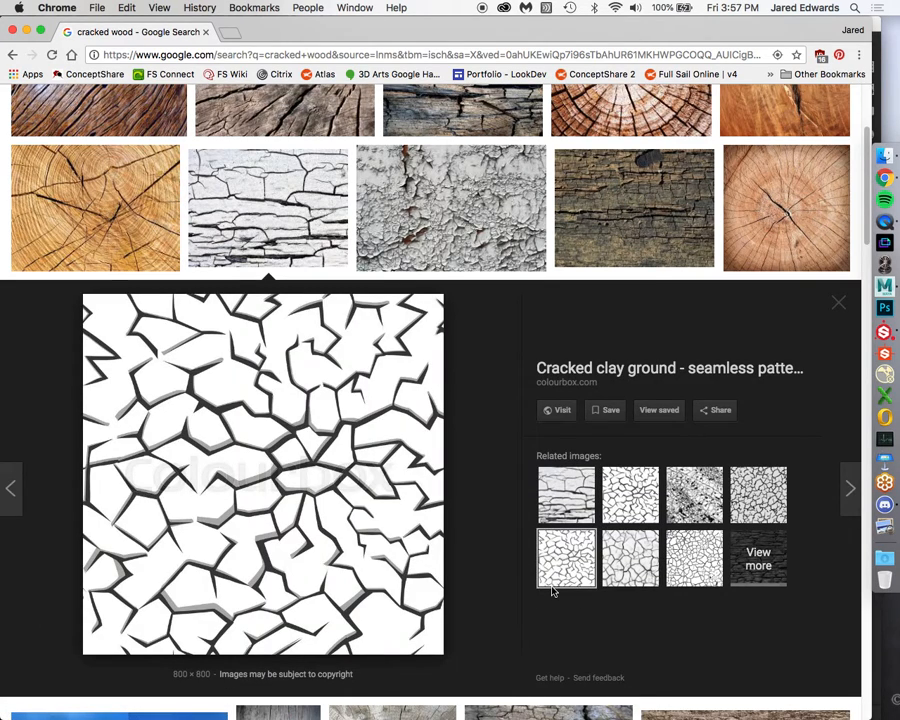
{"action": "left_click", "coordinate": [566, 495]}
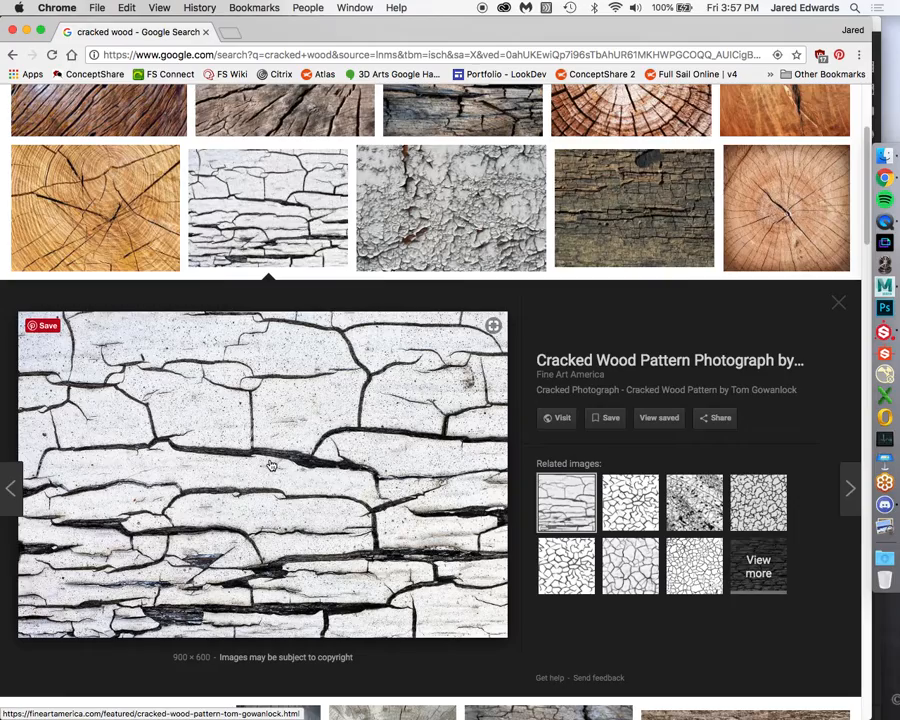
{"action": "left_click", "coordinate": [840, 303]}
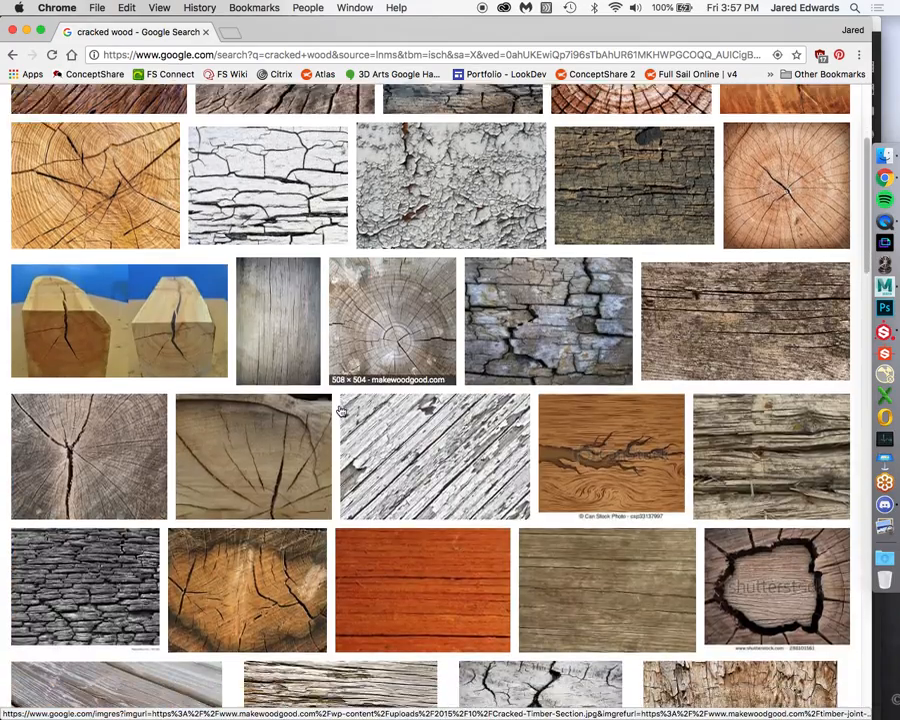
Browse further through the cracked wood image results for a suitable crack texture.
{"action": "scroll", "coordinate": [340, 410], "scroll_direction": "down", "scroll_amount": 5}
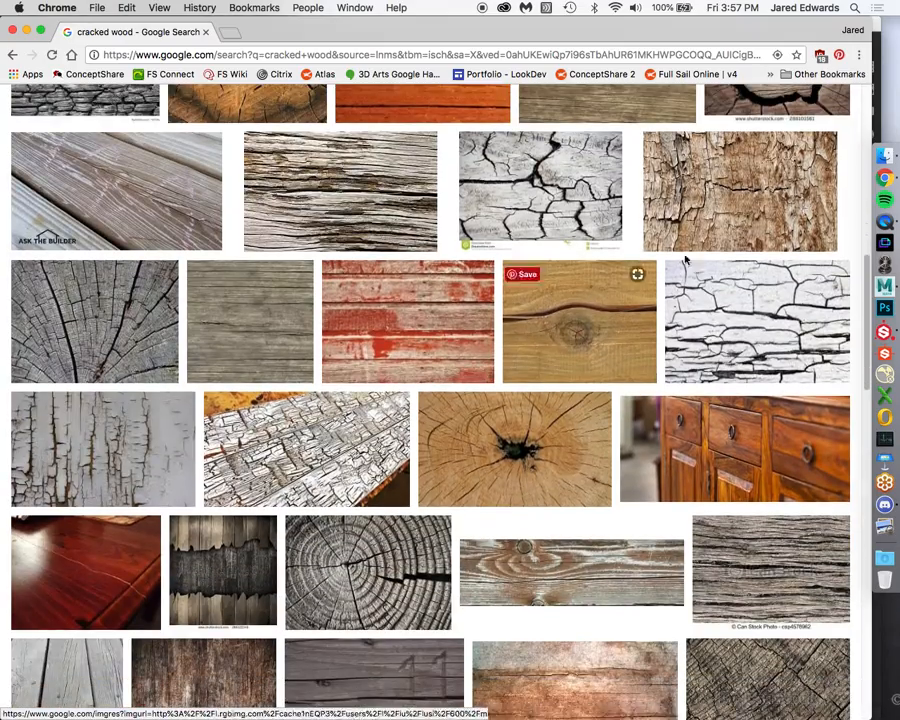
{"action": "scroll", "coordinate": [556, 389], "scroll_direction": "down", "scroll_amount": 5}
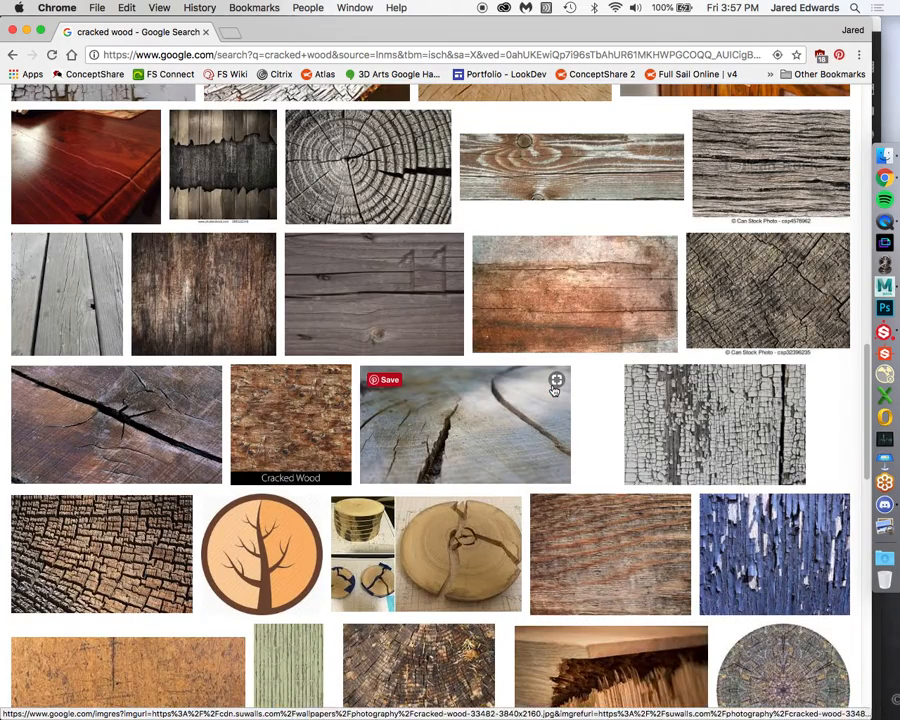
{"action": "scroll", "coordinate": [556, 389], "scroll_direction": "down", "scroll_amount": 3}
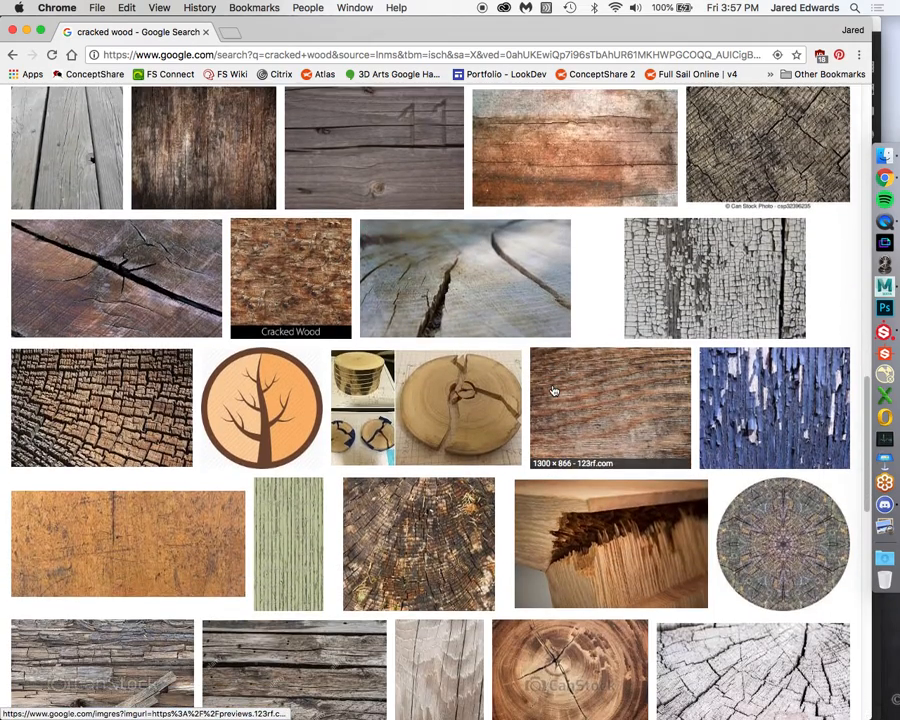
{"action": "scroll", "coordinate": [554, 390], "scroll_direction": "down", "scroll_amount": 5}
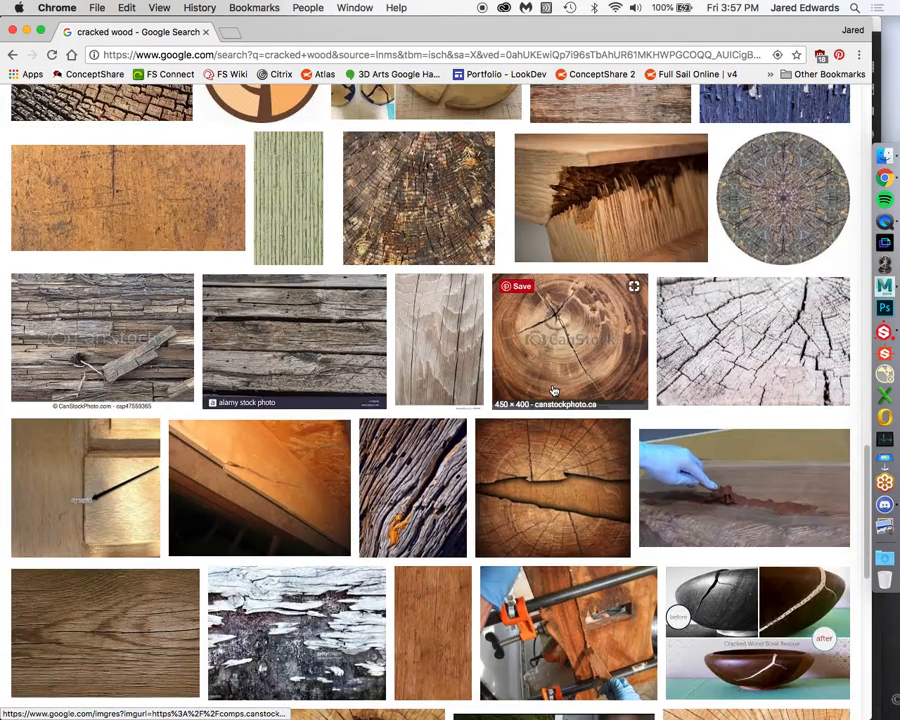
{"action": "scroll", "coordinate": [554, 390], "scroll_direction": "down", "scroll_amount": 3}
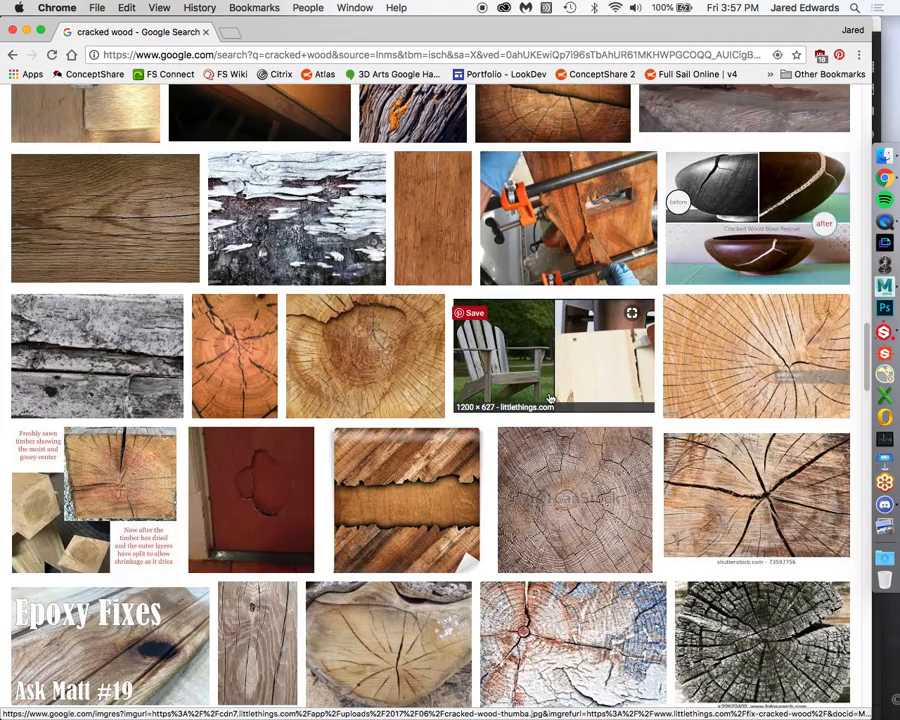
{"action": "scroll", "coordinate": [549, 398], "scroll_direction": "down", "scroll_amount": 5}
{"action": "scroll", "coordinate": [549, 398], "scroll_direction": "down", "scroll_amount": 3}
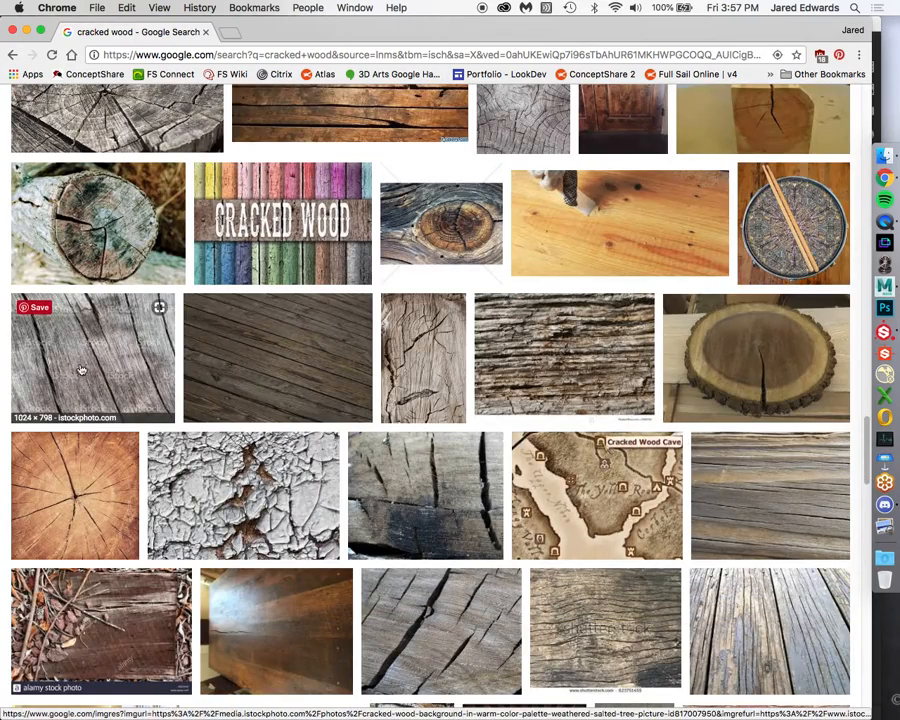
{"action": "scroll", "coordinate": [337, 379], "scroll_direction": "down", "scroll_amount": 3}
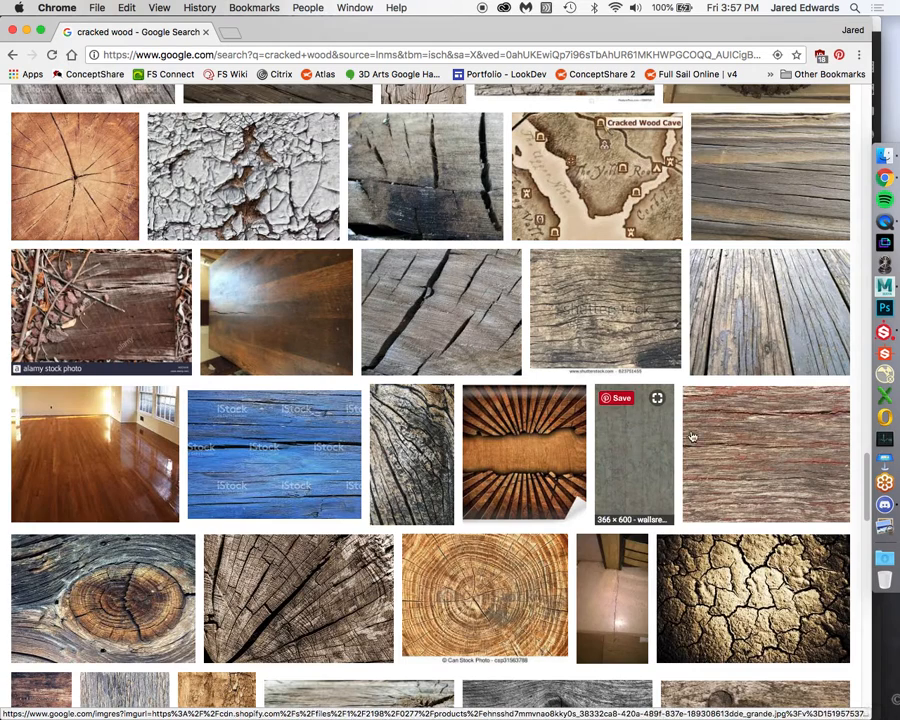
Preview the old red-chipped wood texture from Texturelib and compare its related wood plank and grain images.
{"action": "left_click", "coordinate": [766, 455]}
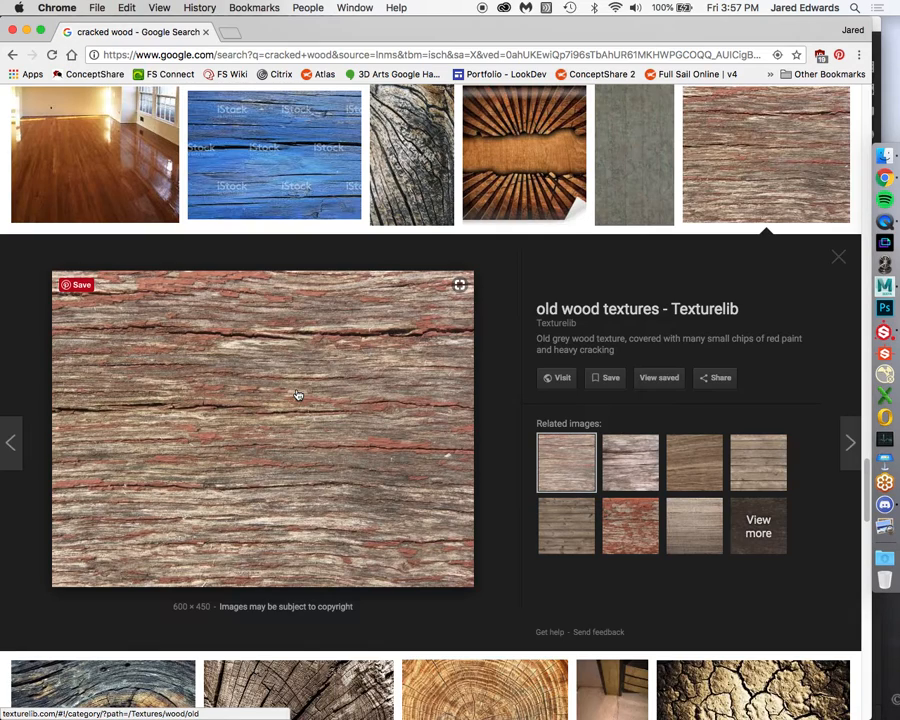
{"action": "left_click", "coordinate": [555, 538]}
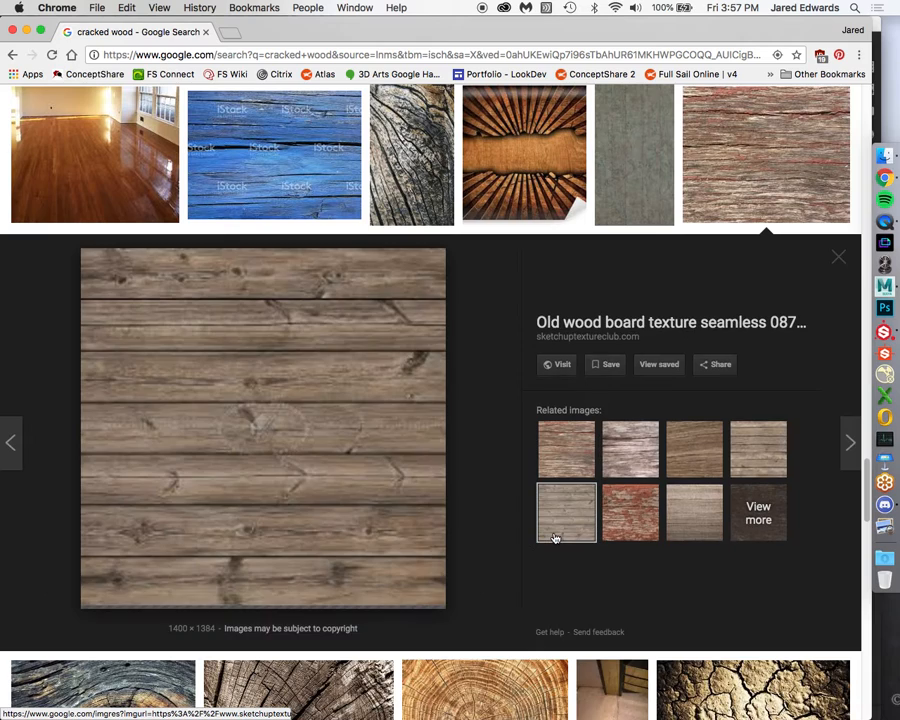
{"action": "left_click", "coordinate": [628, 455]}
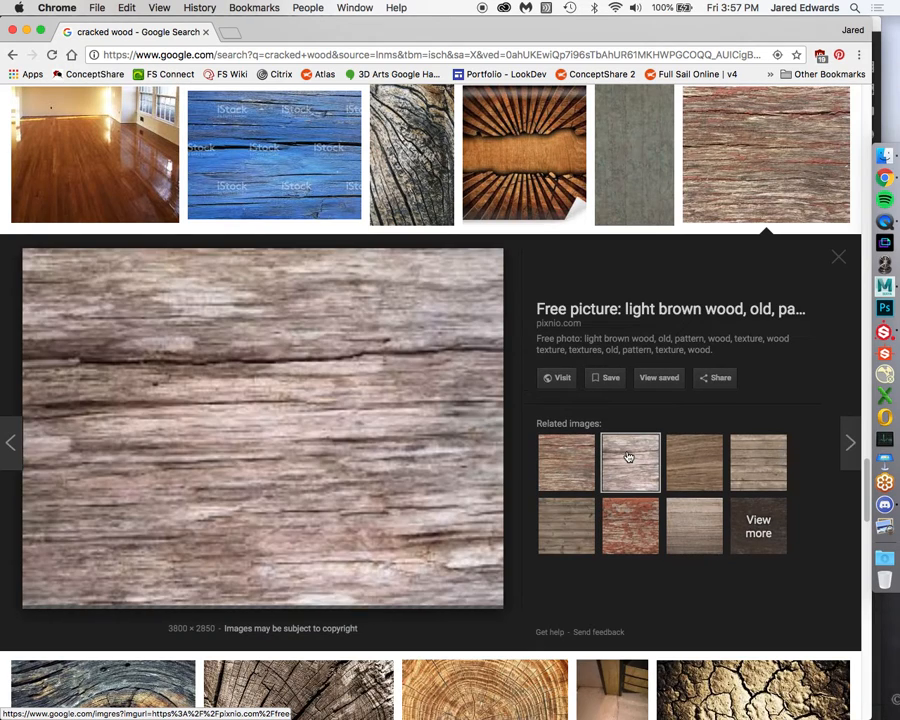
{"action": "left_click", "coordinate": [690, 456]}
{"action": "left_click", "coordinate": [754, 460]}
{"action": "left_click", "coordinate": [717, 463]}
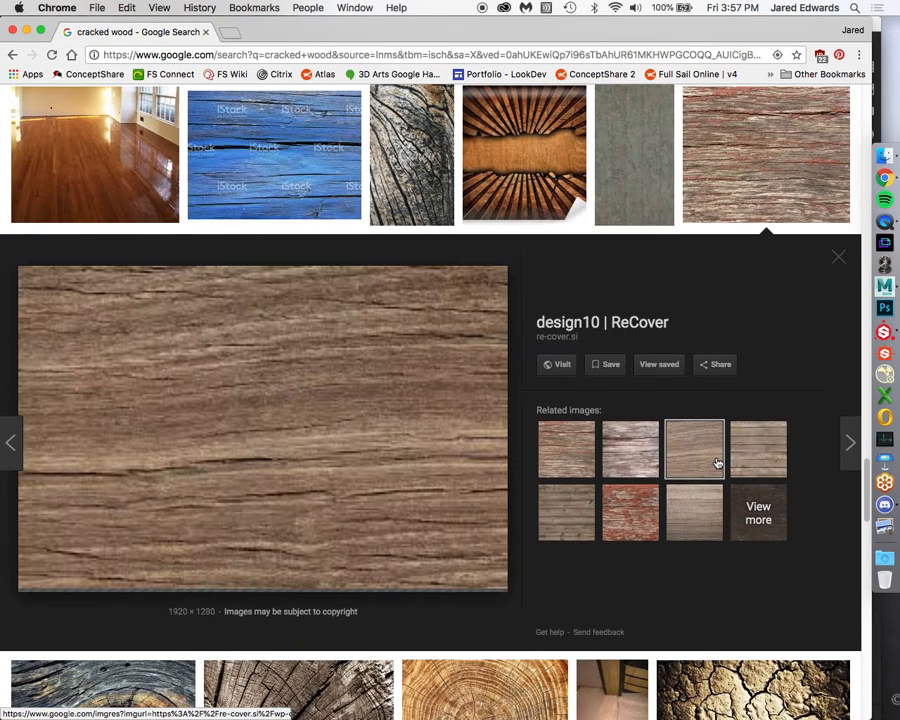
{"action": "left_click", "coordinate": [839, 258]}
Find the white cracked wood pattern stock photo again and open its Depositphotos source page.
{"action": "scroll", "coordinate": [445, 560], "scroll_direction": "down", "scroll_amount": 5}
{"action": "scroll", "coordinate": [368, 551], "scroll_direction": "down", "scroll_amount": 15}
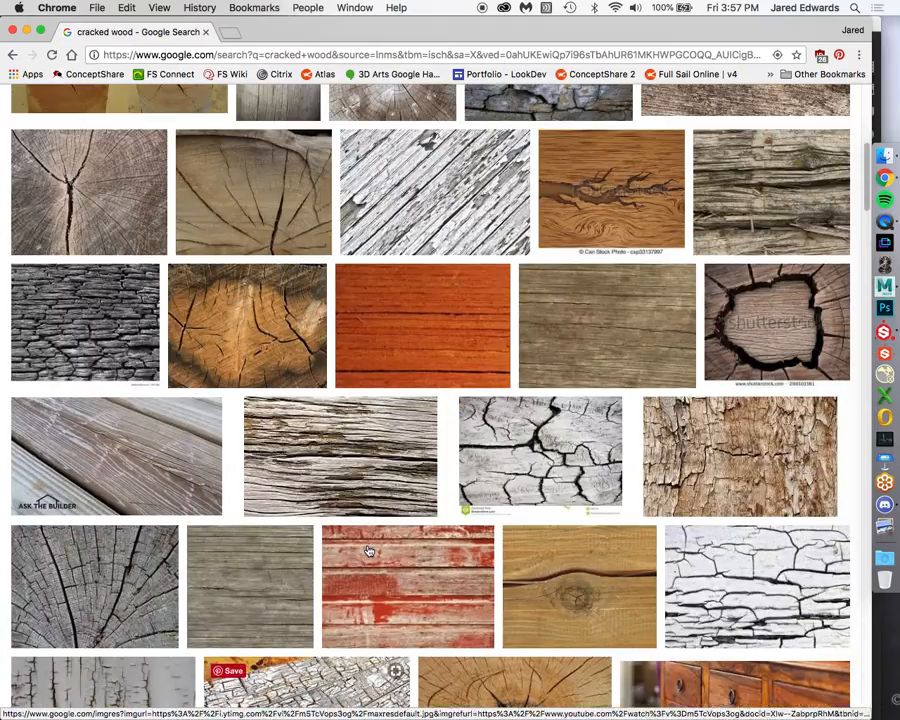
{"action": "left_click", "coordinate": [745, 585]}
{"action": "right_click", "coordinate": [262, 404]}
{"action": "left_click", "coordinate": [222, 421]}
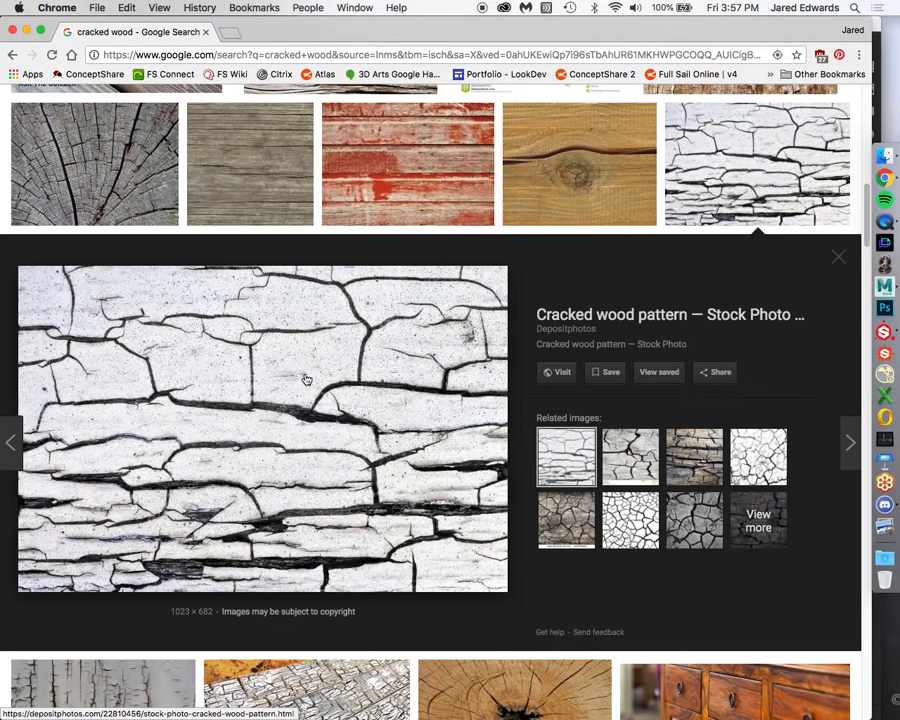
{"action": "left_click", "coordinate": [305, 377]}
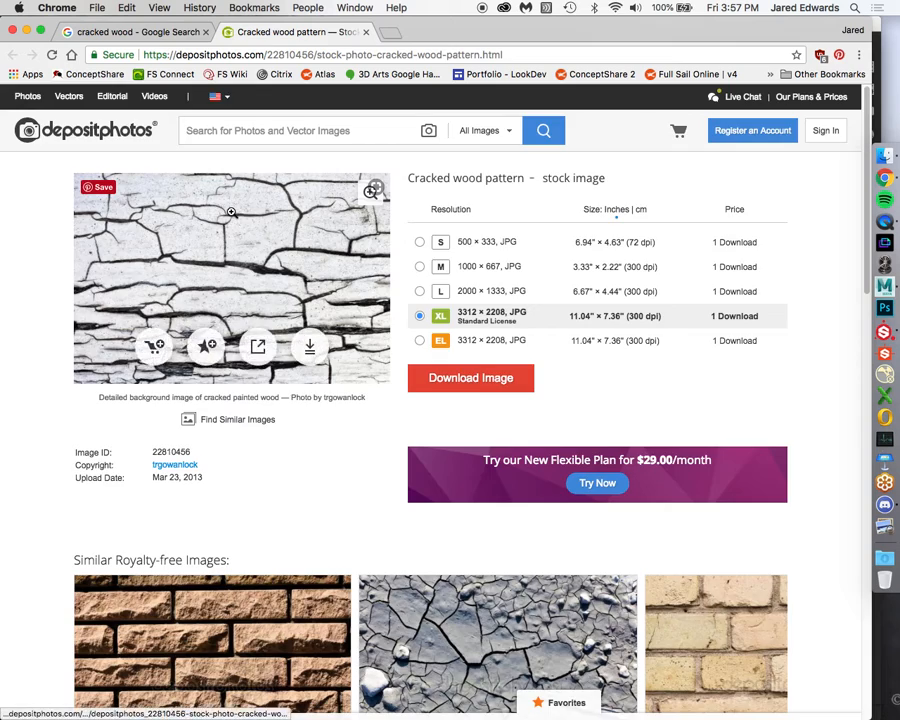
Enlarge the cracked wood pattern image, try to download it, and dismiss the purchase options.
{"action": "left_click", "coordinate": [220, 250]}
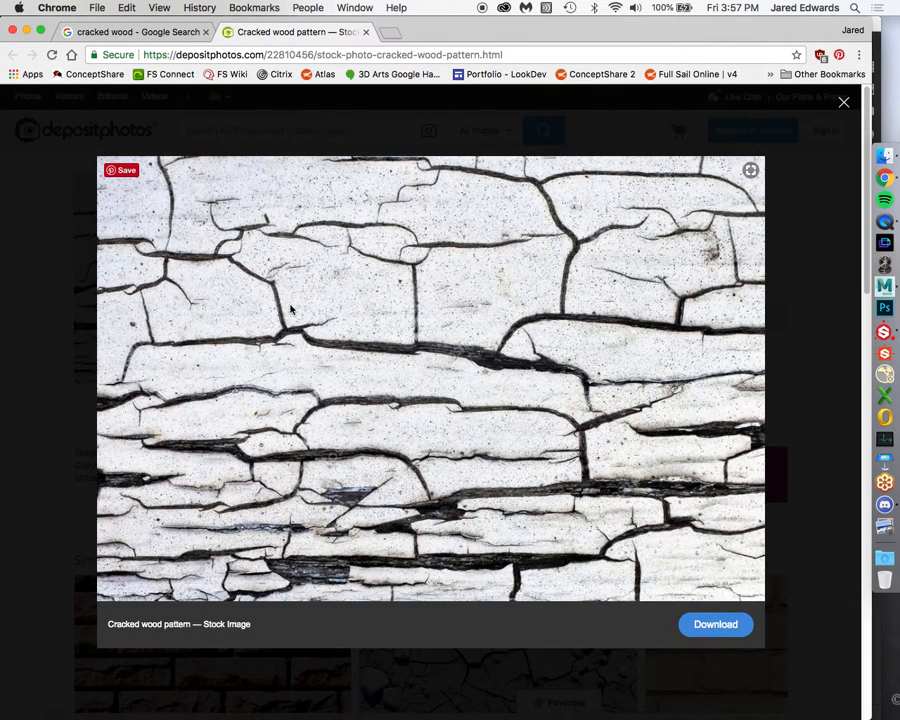
{"action": "left_click", "coordinate": [703, 625]}
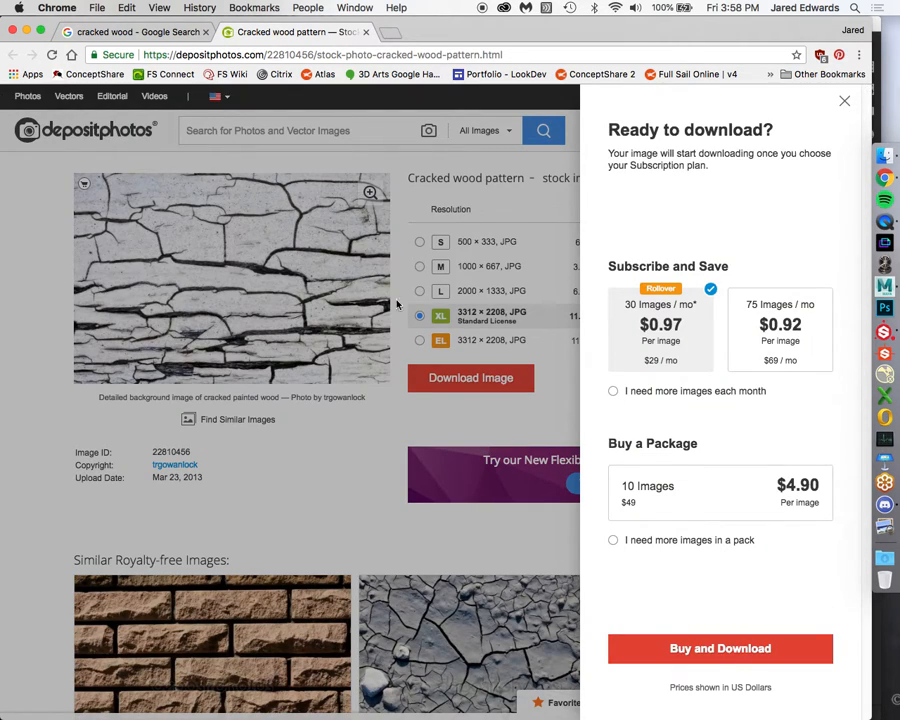
{"action": "left_click", "coordinate": [844, 100]}
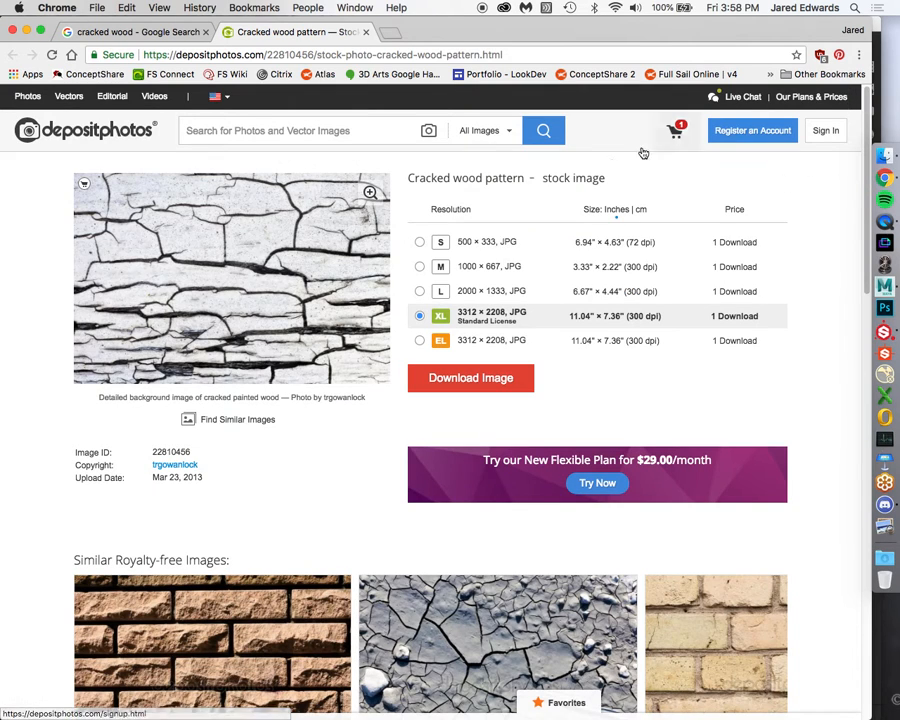
Take a screenshot of the whole enlarged cracked wood pattern image and close its Depositphotos page.
{"action": "left_click", "coordinate": [247, 307]}
{"action": "key", "text": "super+shift+4"}
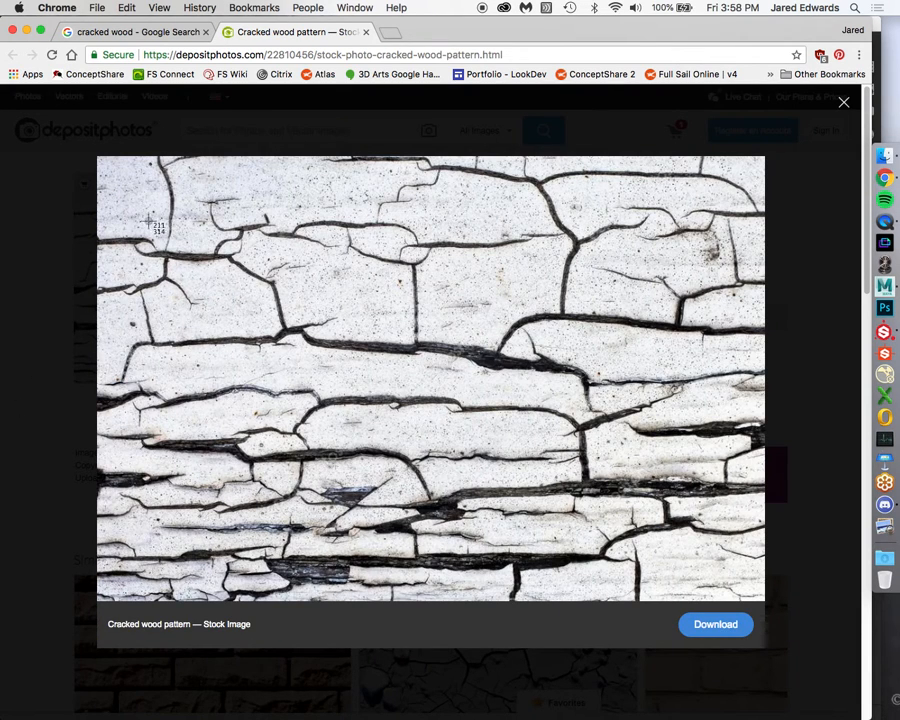
{"action": "left_click_drag", "start_coordinate": [98, 157], "coordinate": [763, 600]}
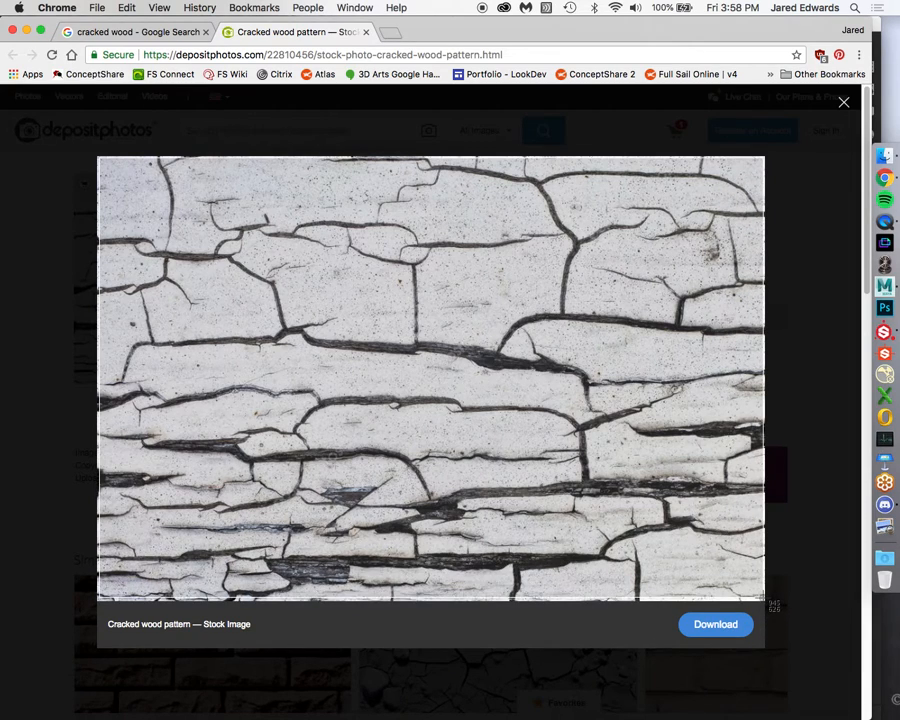
{"action": "left_click", "coordinate": [366, 33]}
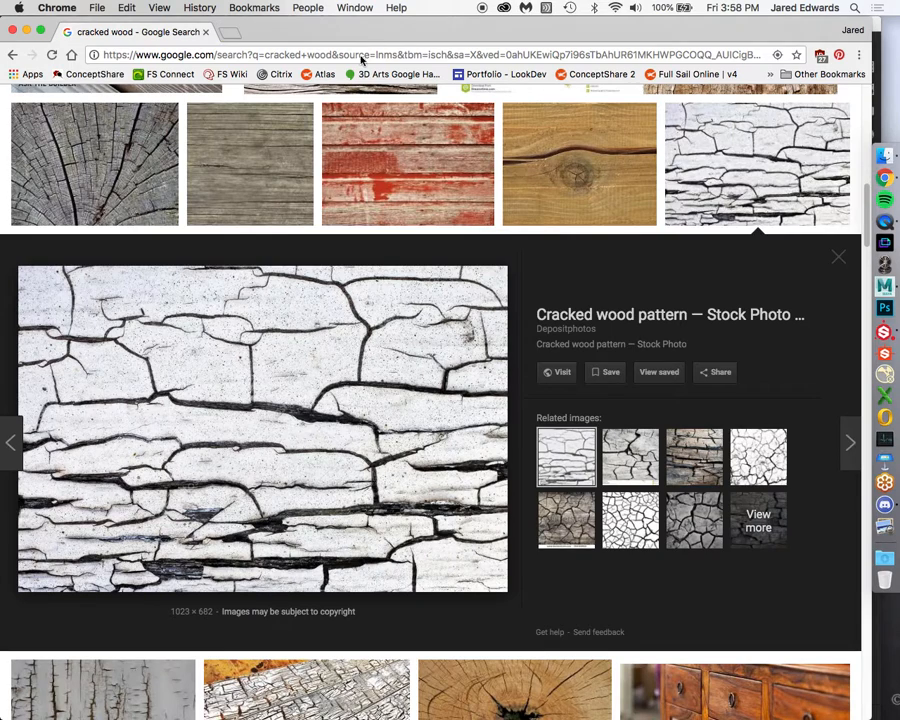
Switch to Finder, find the new cracked wood screenshot on the Desktop and preview it full size.
{"action": "key", "text": "super+Tab"}
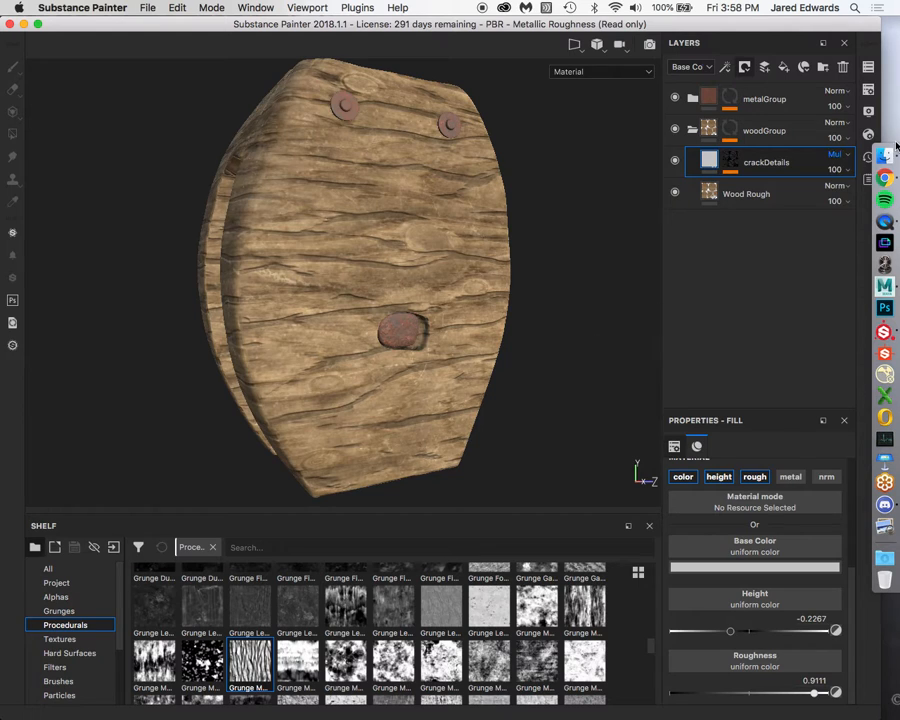
{"action": "left_click", "coordinate": [882, 157]}
{"action": "left_click", "coordinate": [388, 357]}
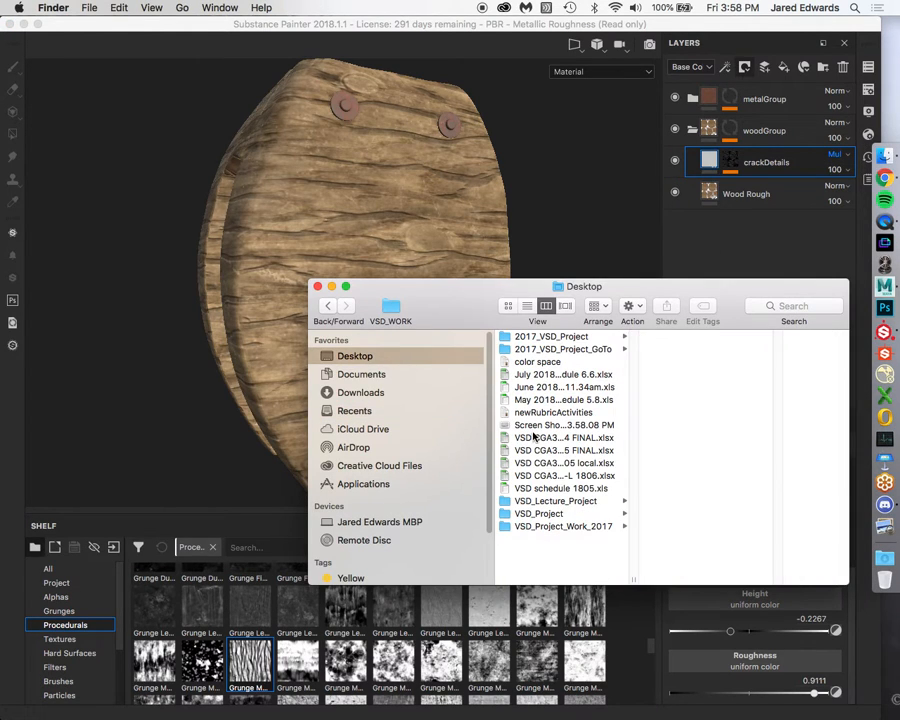
{"action": "left_click", "coordinate": [551, 424]}
{"action": "key", "text": "space"}
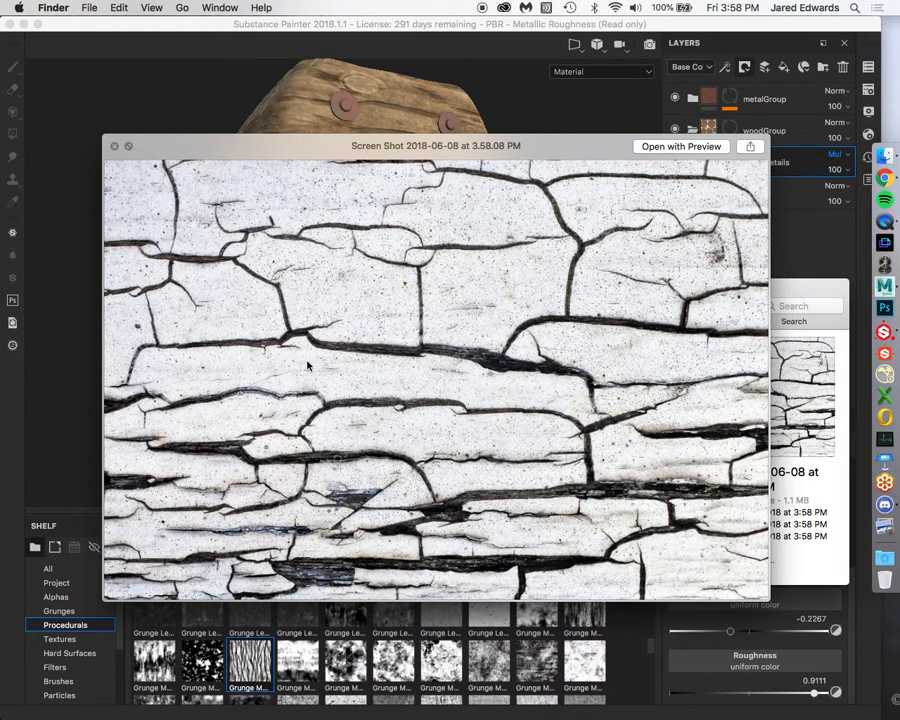
{"action": "key", "text": "space"}
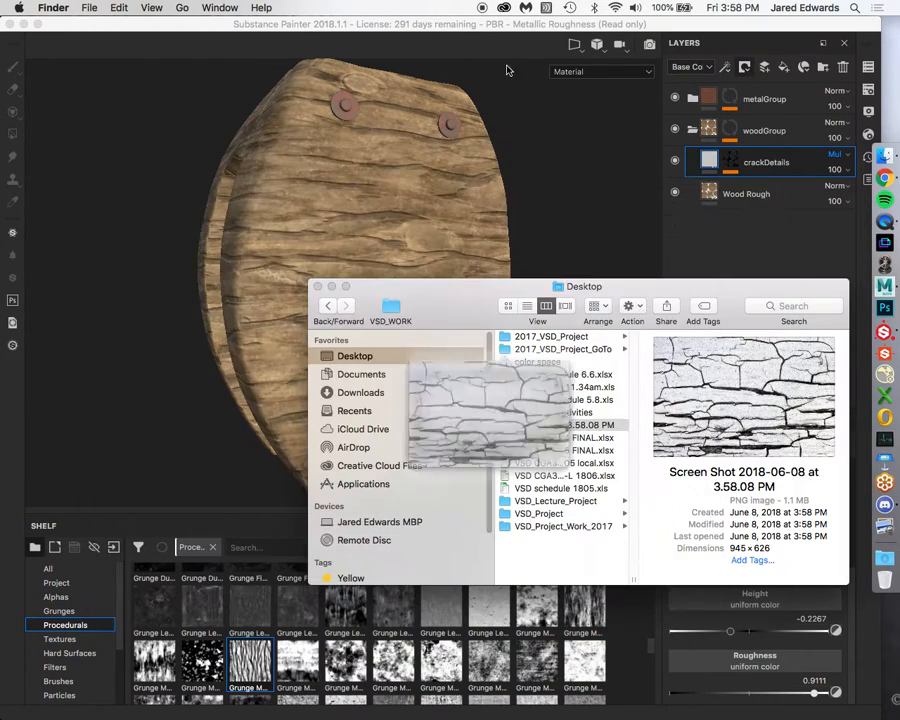
Show the crackDetails mask on the model in Substance Painter and compare it with the cracked wood screenshot in Finder.
{"action": "left_click", "coordinate": [743, 155]}
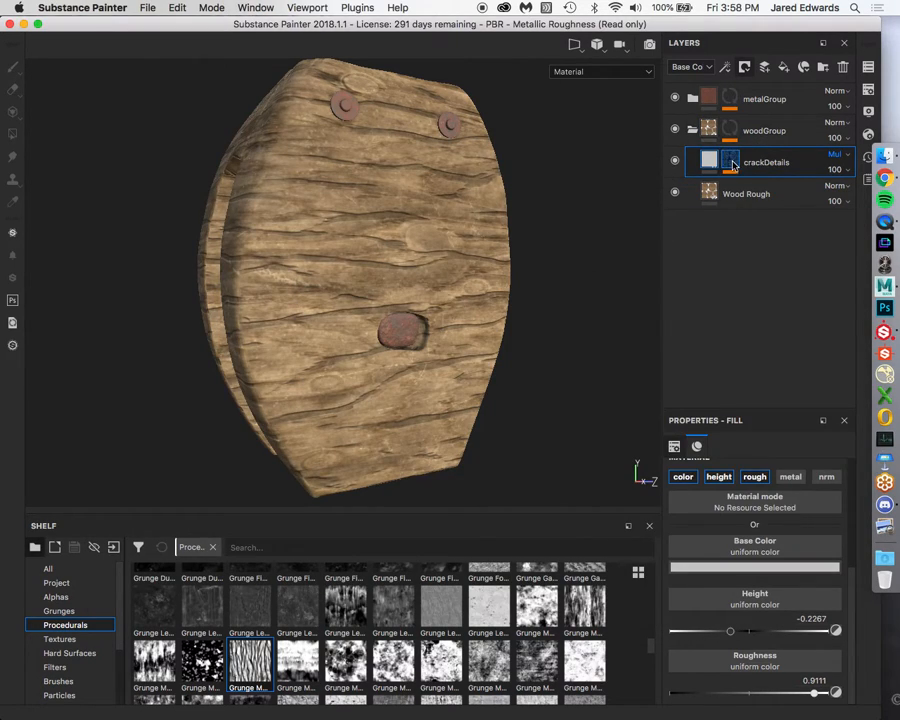
{"action": "left_click", "coordinate": [731, 164], "text": "alt"}
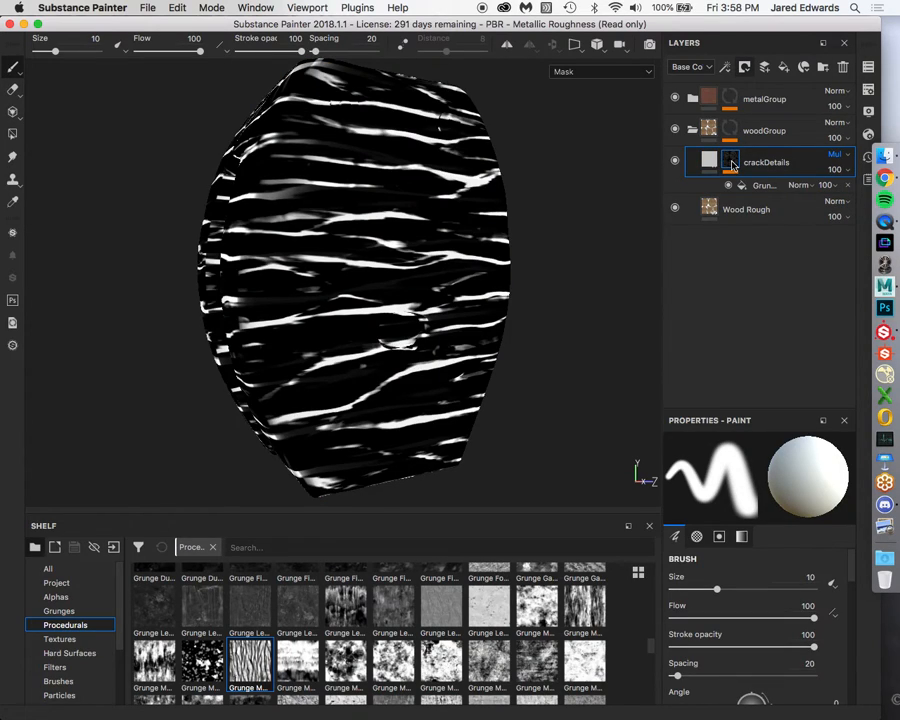
{"action": "left_click", "coordinate": [884, 155]}
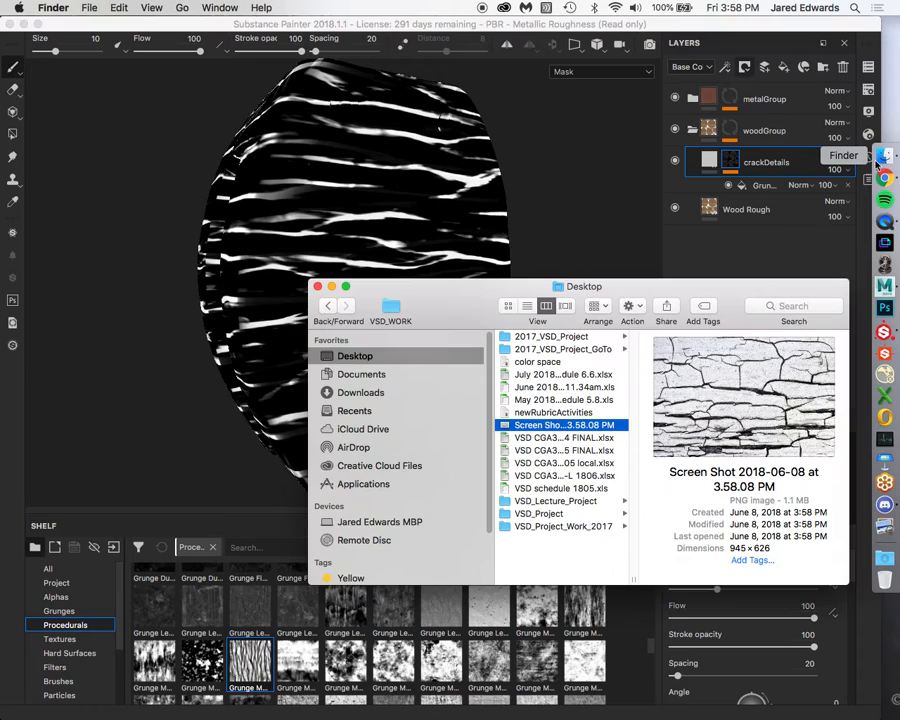
{"action": "key", "text": "space"}
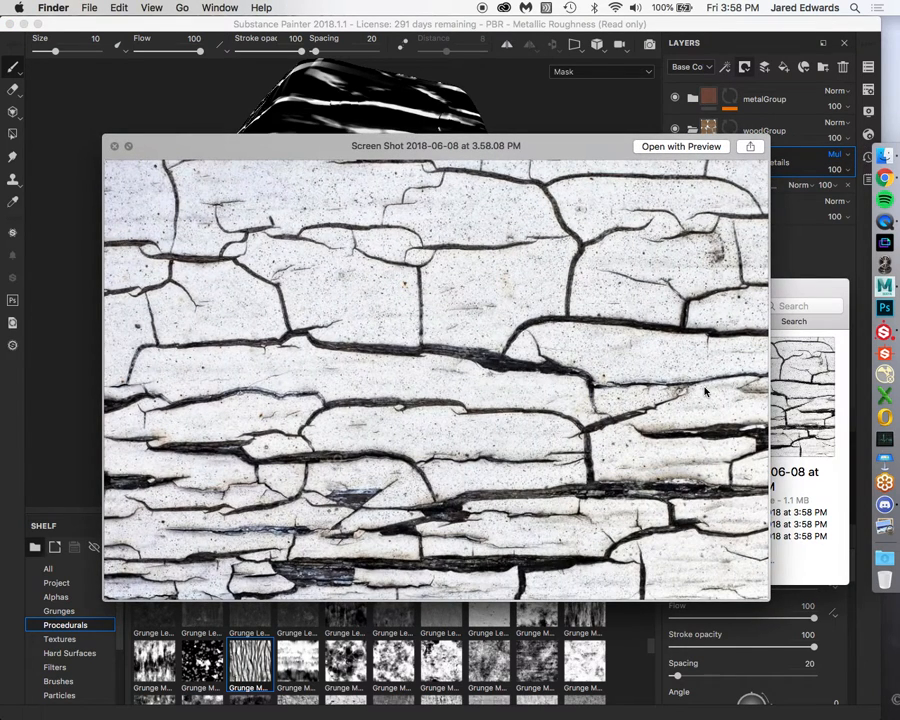
{"action": "key", "text": "space"}
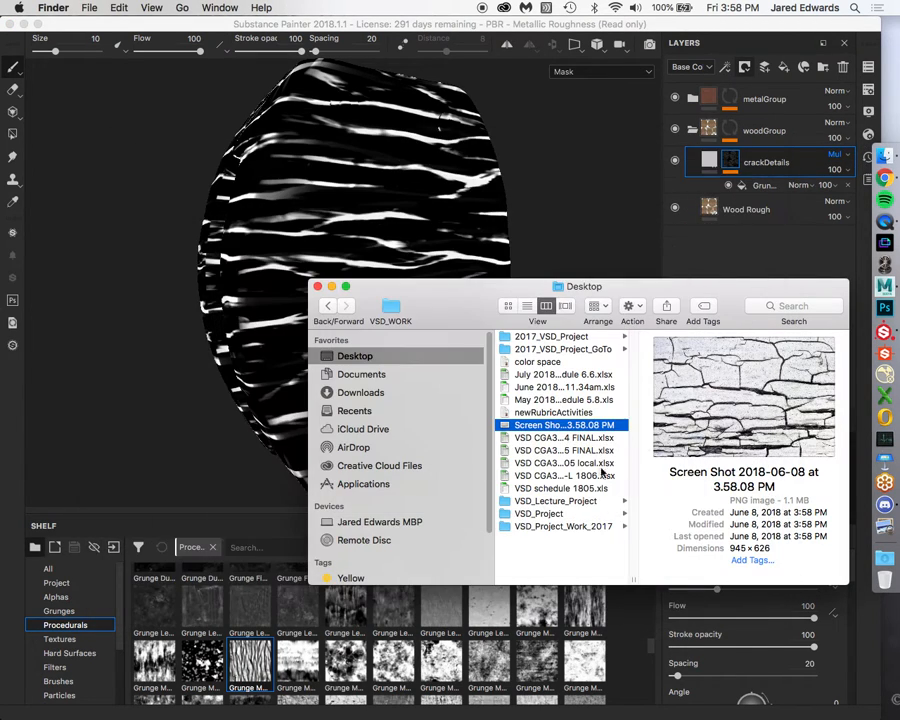
Open the cracked wood screenshot from the Desktop in Adobe Photoshop CC 2018.
{"action": "right_click", "coordinate": [568, 430]}
{"action": "mouse_move", "coordinate": [605, 447]}
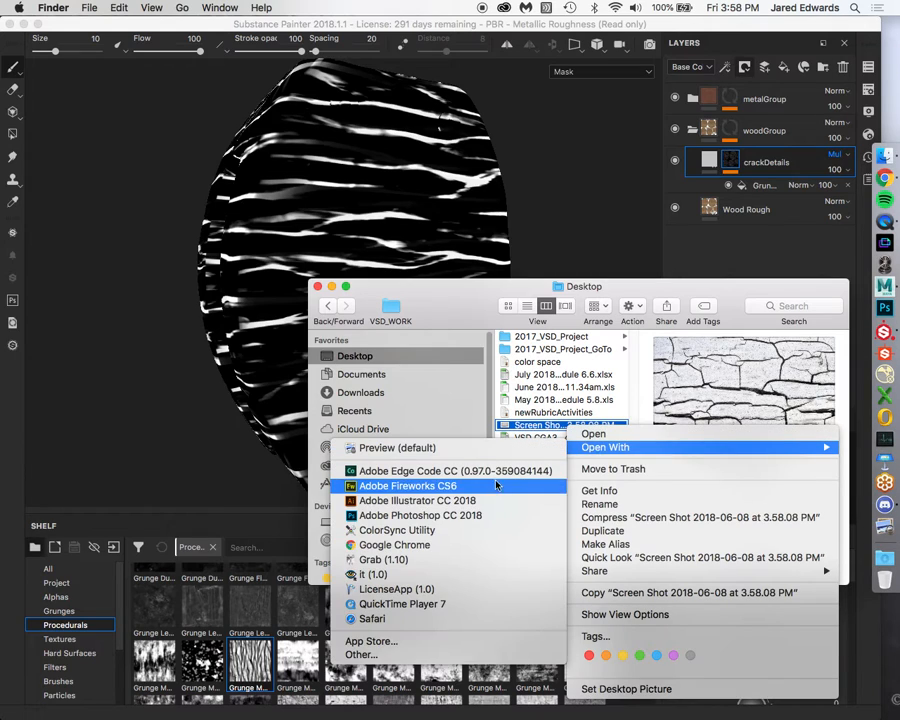
{"action": "left_click", "coordinate": [501, 516]}
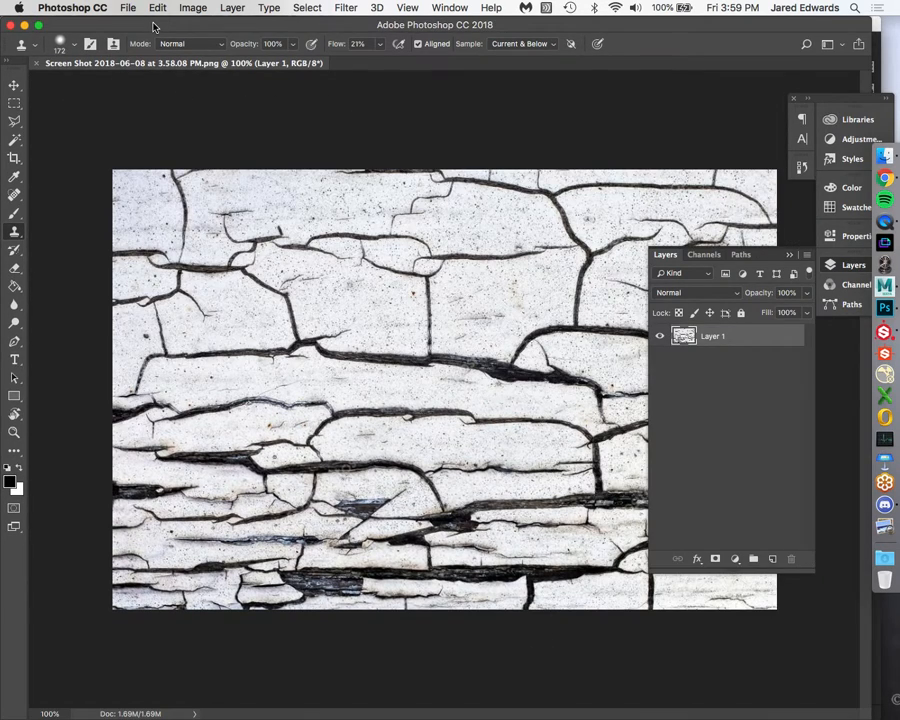
Move the collapsed panel group clear of the dock, switch to full-screen mode with menu bar, and display the layer list.
{"action": "left_click_drag", "start_coordinate": [838, 100], "coordinate": [797, 87]}
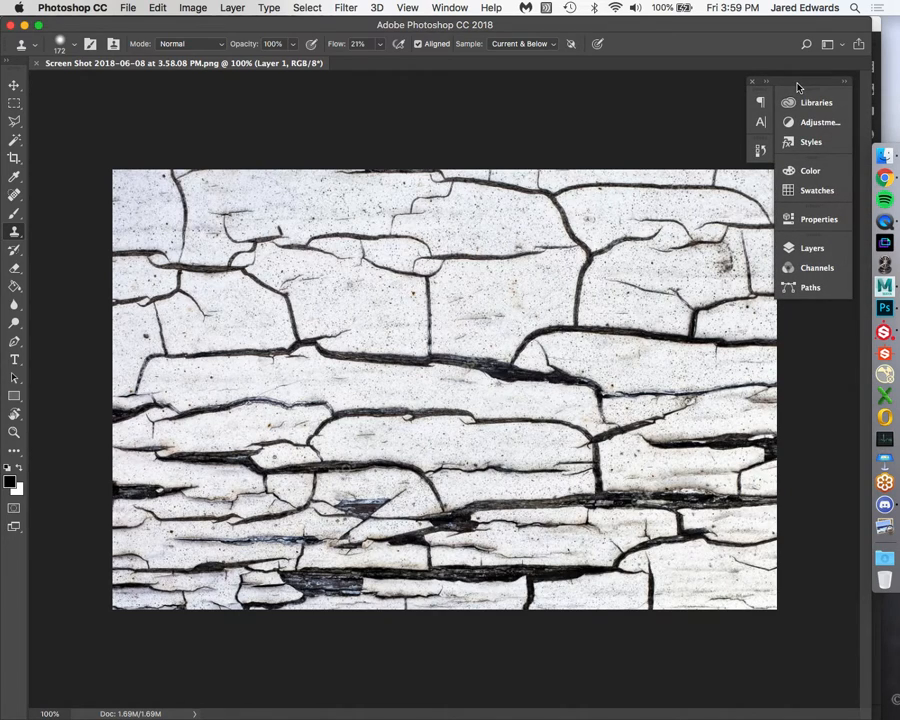
{"action": "left_click", "coordinate": [812, 247]}
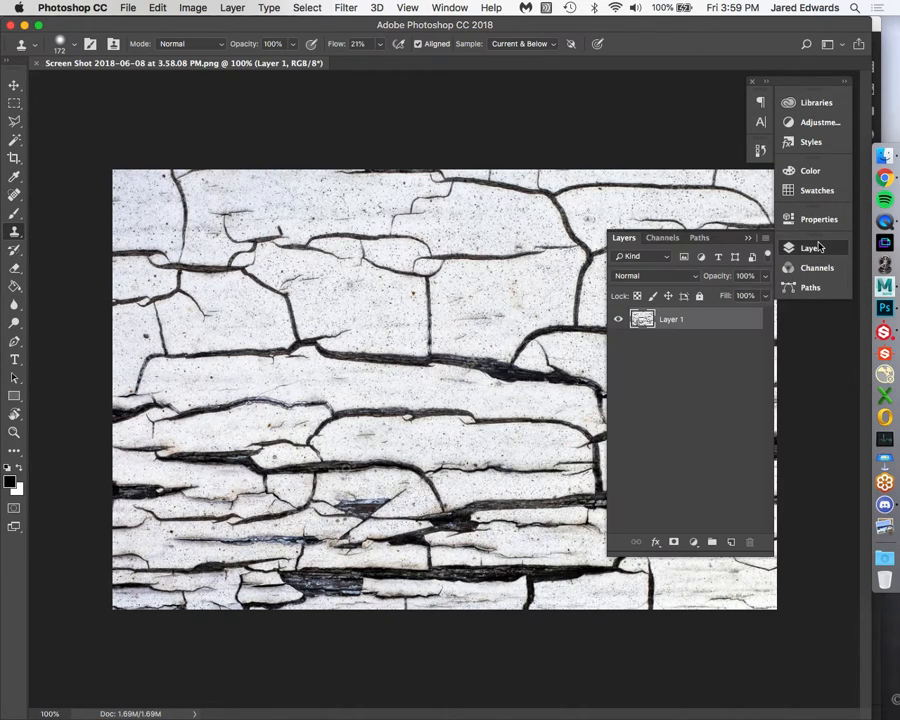
{"action": "left_click", "coordinate": [812, 247]}
{"action": "key", "text": "f"}
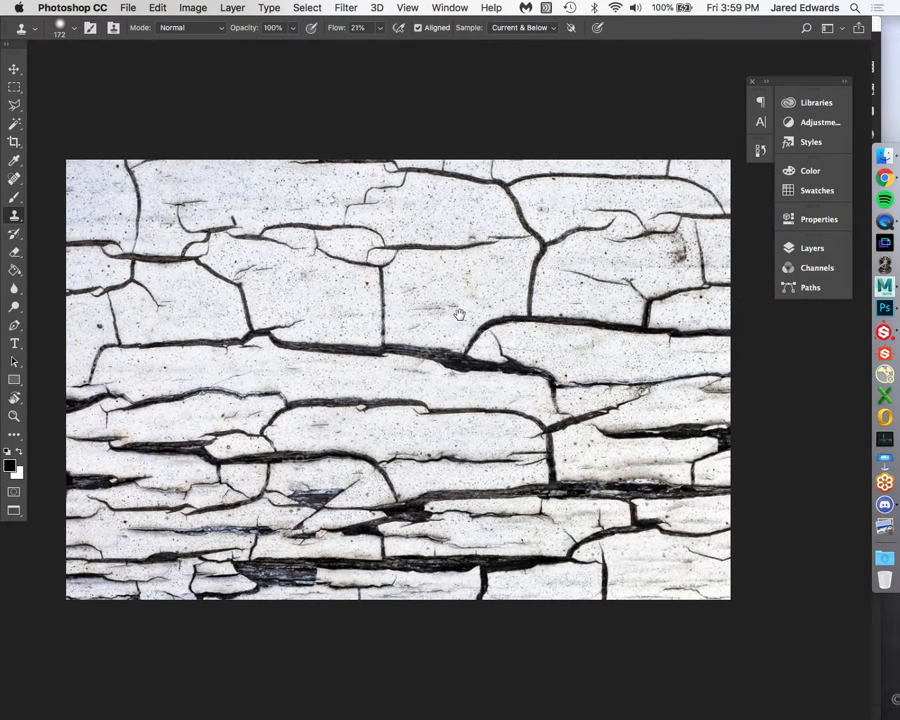
{"action": "left_click", "coordinate": [806, 250]}
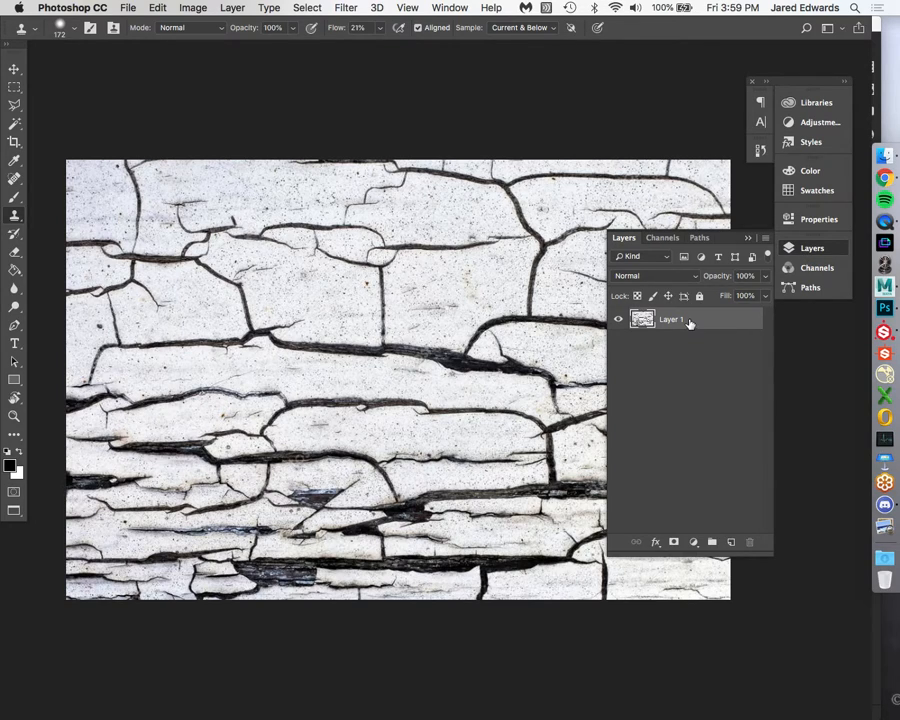
Invert the cracked wood image on Layer 1 and desaturate it with a Saturation of -100.
{"action": "left_click", "coordinate": [193, 7]}
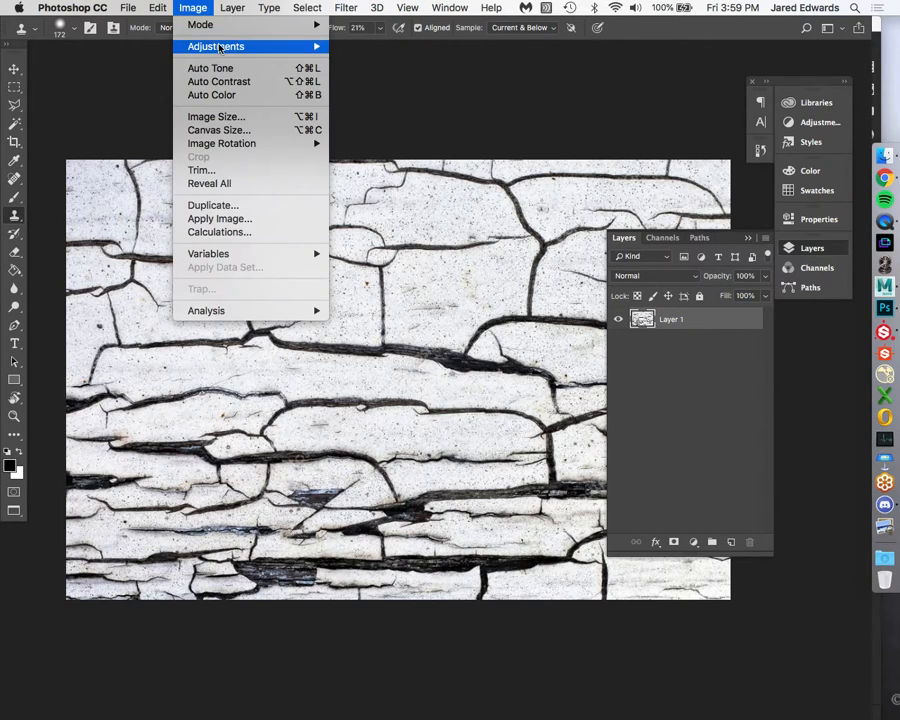
{"action": "mouse_move", "coordinate": [235, 46]}
{"action": "left_click", "coordinate": [383, 212]}
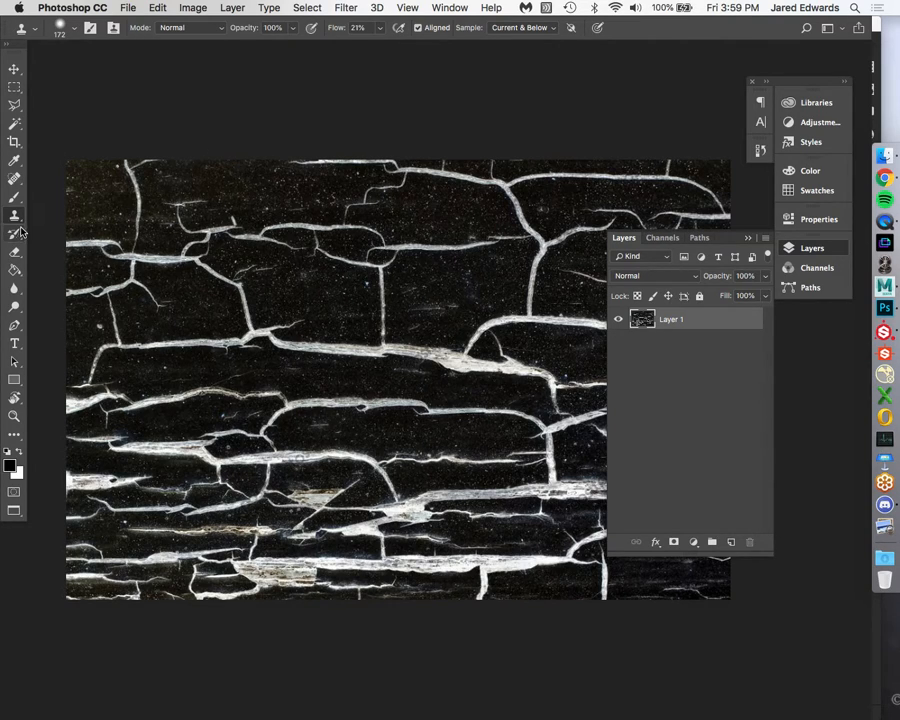
{"action": "key", "text": "super+u"}
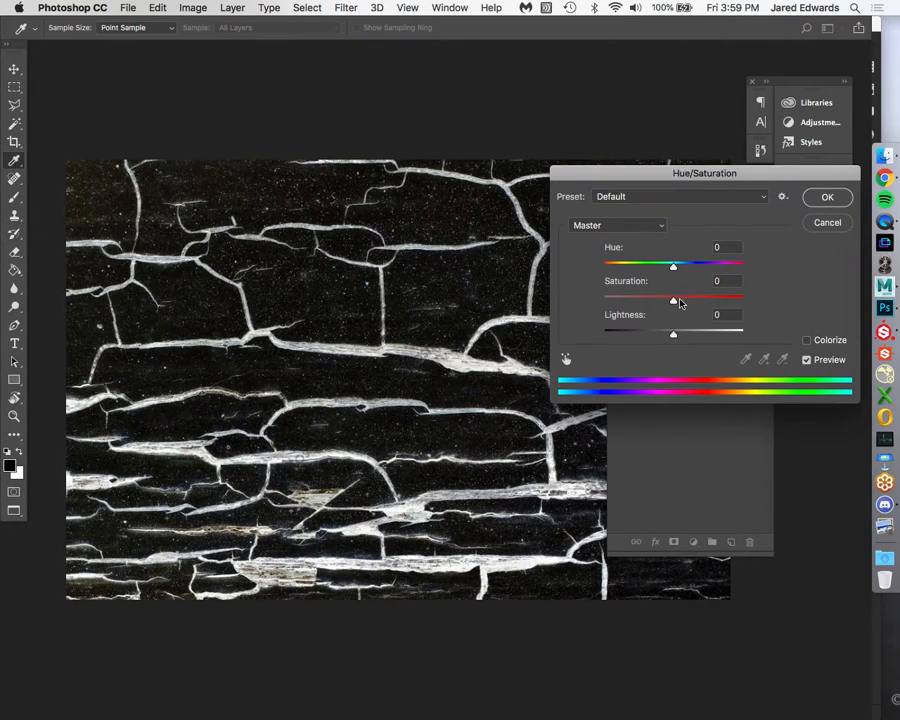
{"action": "left_click_drag", "start_coordinate": [679, 302], "coordinate": [564, 303]}
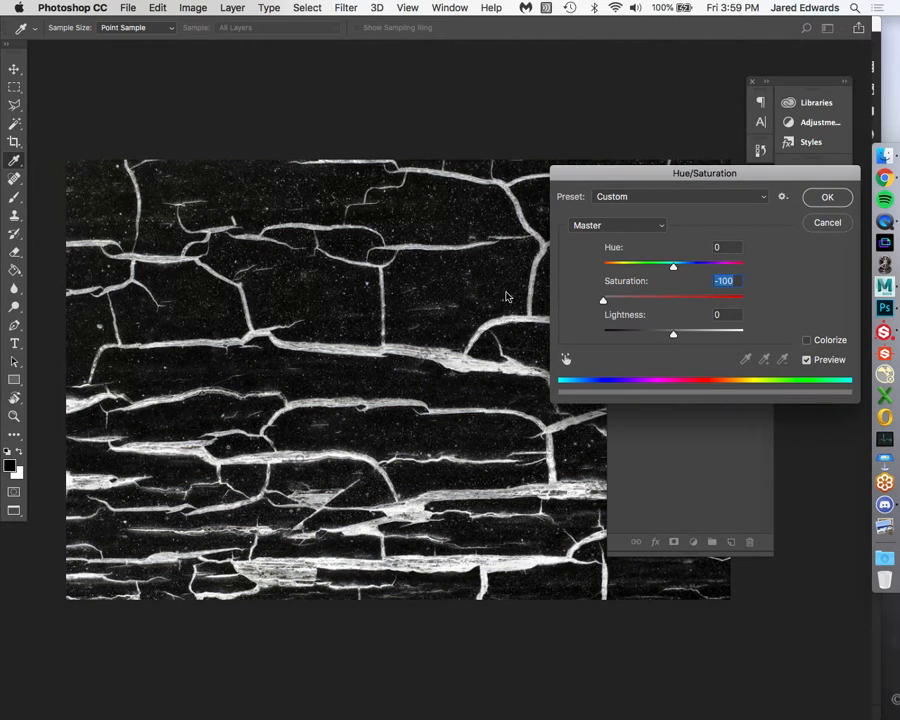
{"action": "left_click", "coordinate": [825, 196]}
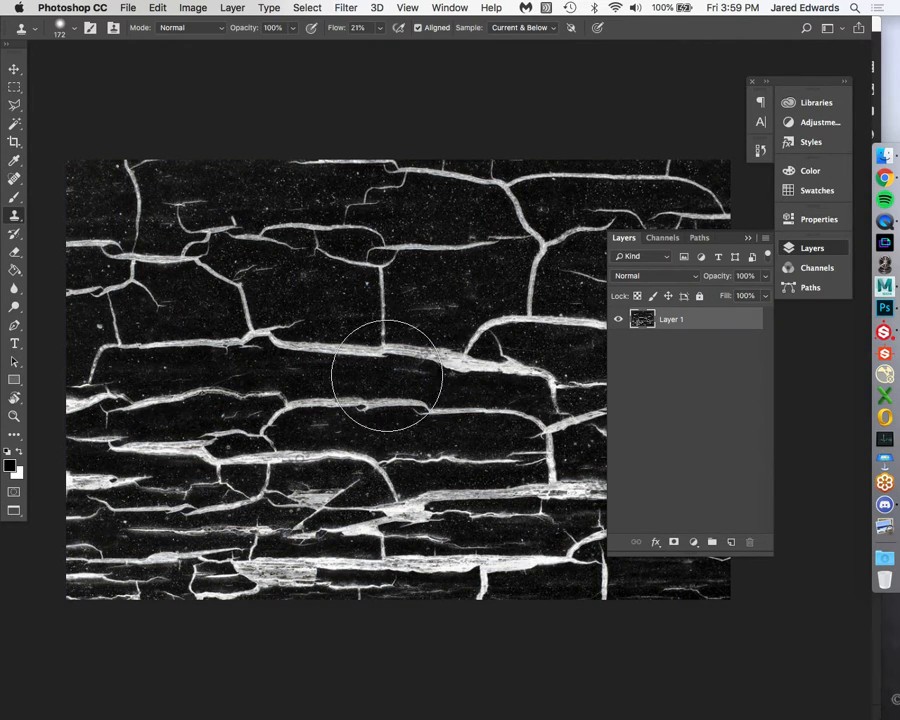
Try a Levels adjustment on the crack image with black input 106 and a lowered white input, restoring both inputs to 0 and 255.
{"action": "left_click", "coordinate": [397, 360], "text": "super"}
{"action": "left_click_drag", "start_coordinate": [388, 295], "coordinate": [310, 425]}
{"action": "left_click", "coordinate": [361, 354], "text": "super"}
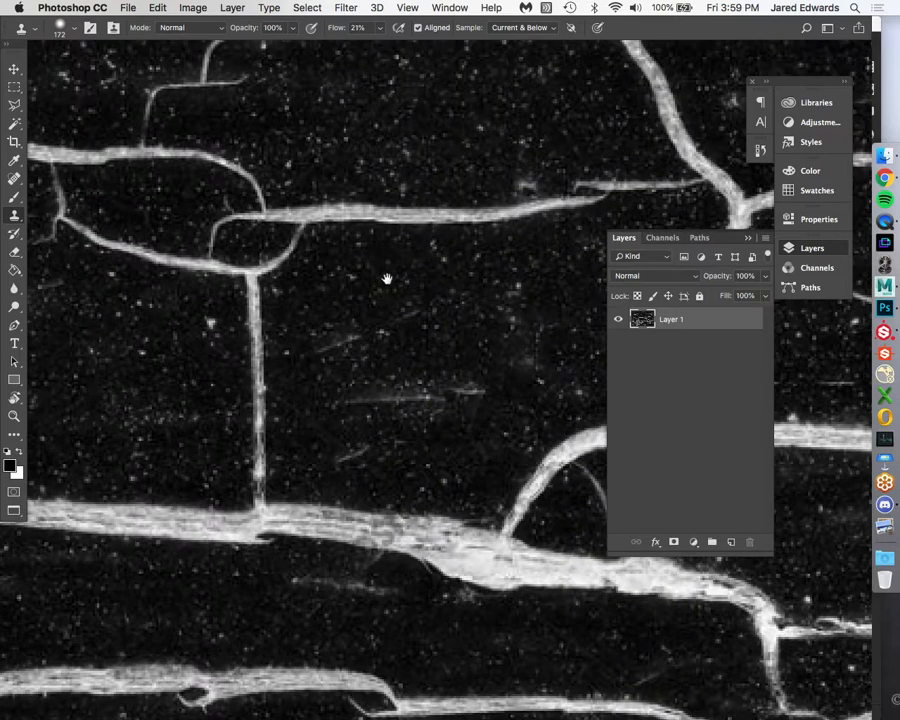
{"action": "left_click", "coordinate": [388, 279], "text": "alt"}
{"action": "left_click", "coordinate": [388, 279], "text": "alt"}
{"action": "left_click", "coordinate": [388, 279], "text": "alt"}
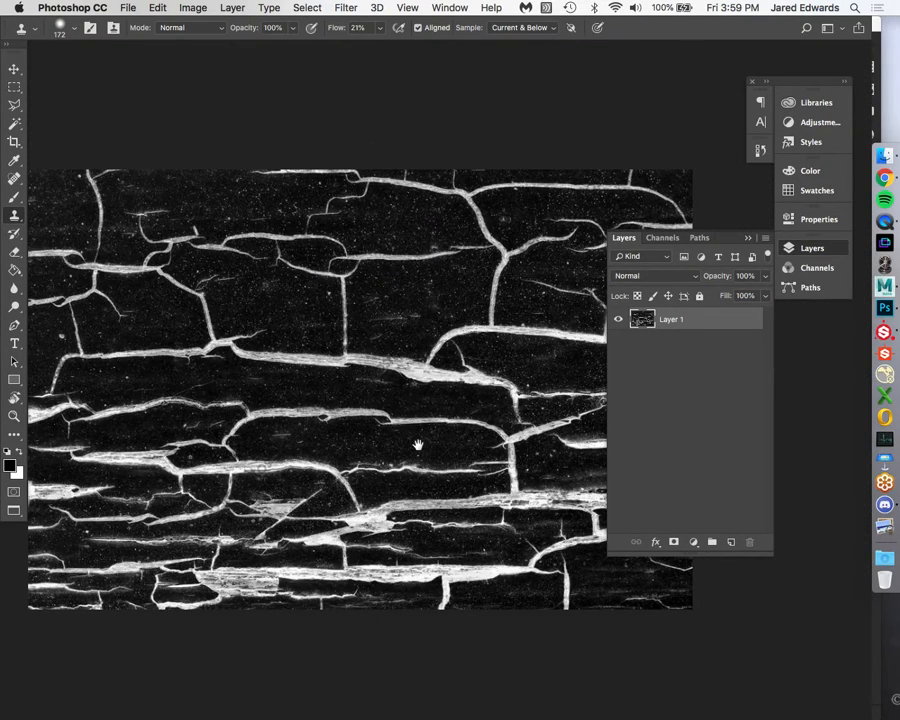
{"action": "key", "text": "super+l"}
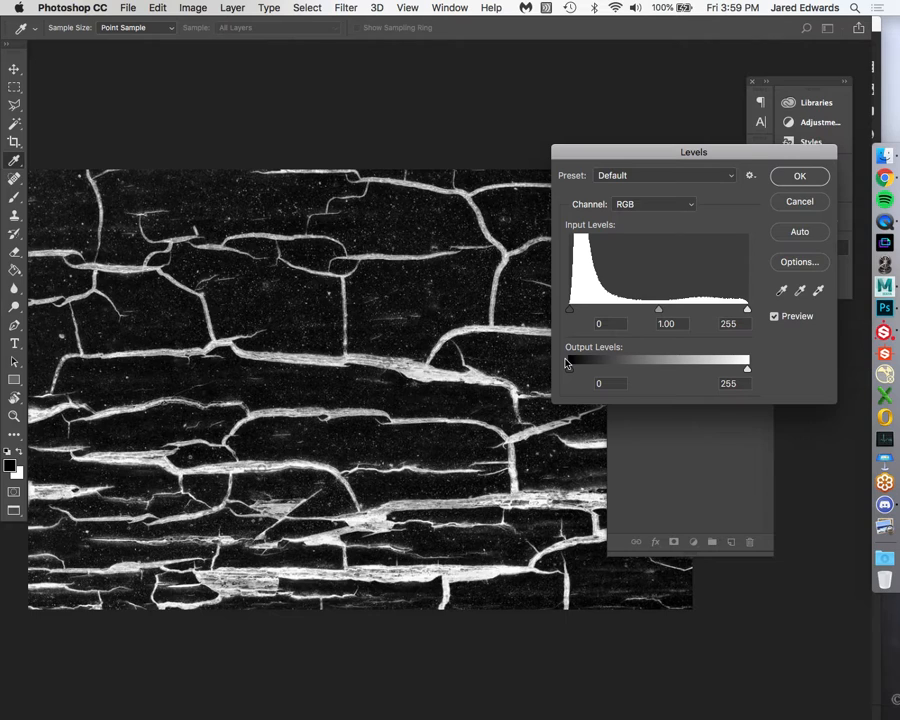
{"action": "left_click_drag", "start_coordinate": [571, 318], "coordinate": [647, 312]}
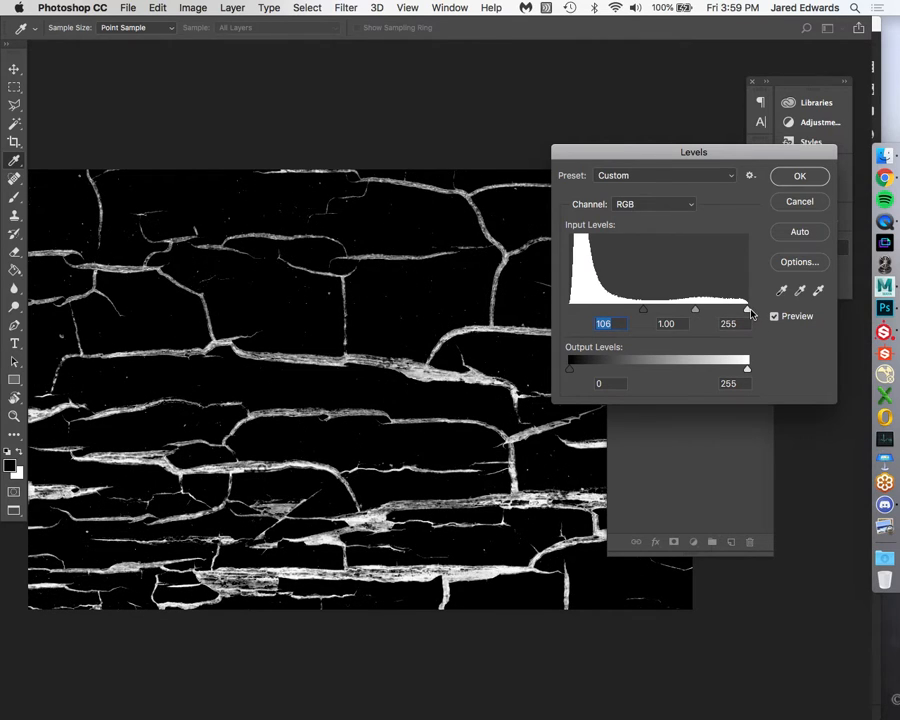
{"action": "left_click_drag", "start_coordinate": [749, 311], "coordinate": [693, 311]}
{"action": "left_click_drag", "start_coordinate": [693, 310], "coordinate": [748, 310]}
{"action": "left_click_drag", "start_coordinate": [647, 311], "coordinate": [497, 313]}
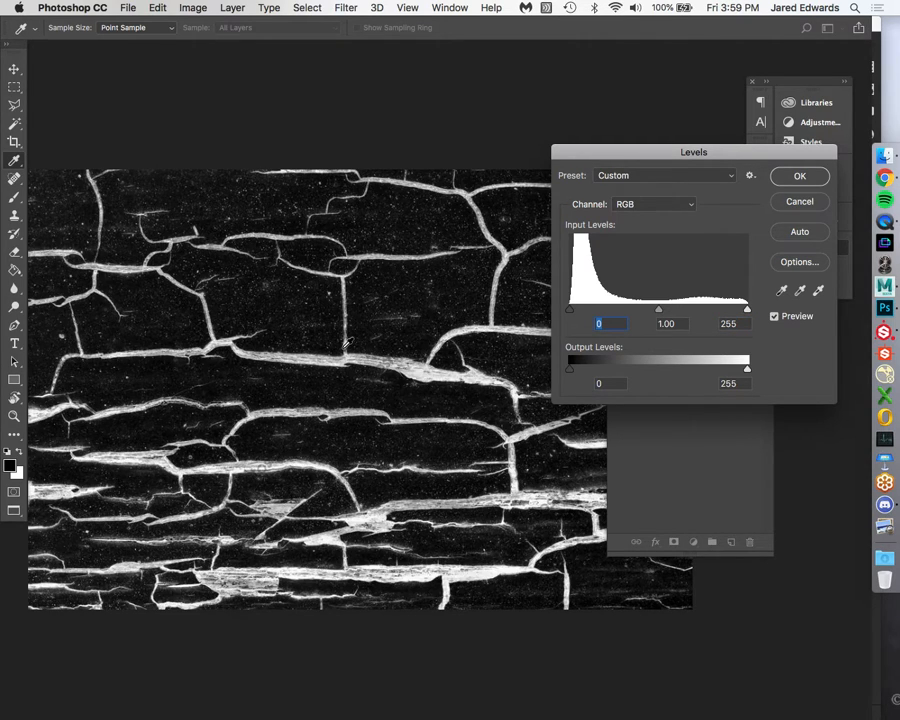
{"action": "left_click", "coordinate": [800, 176]}
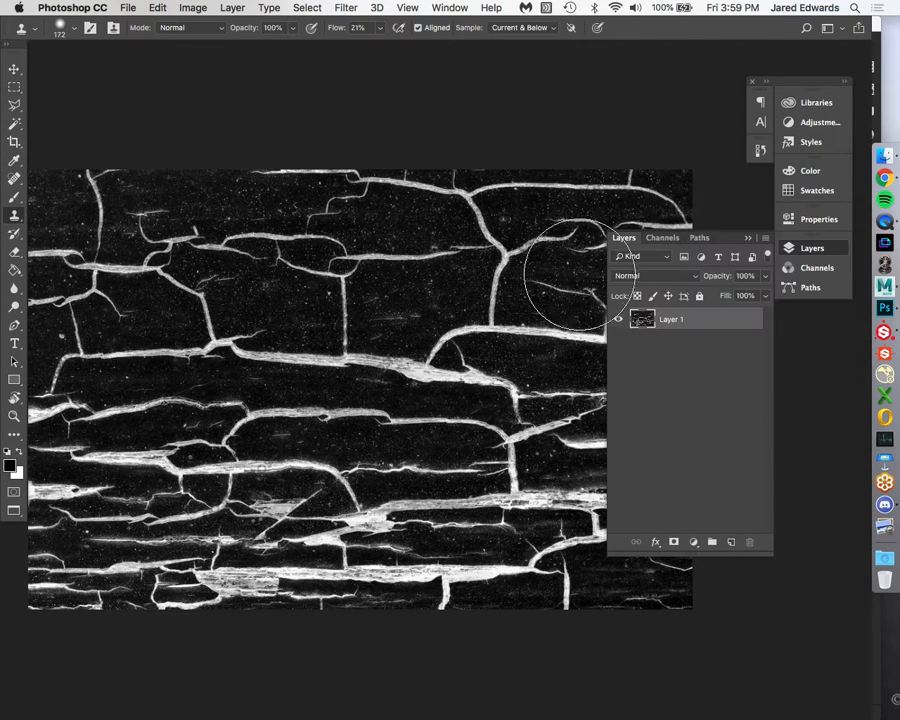
Hide the layer list and start saving the crack image under a new name in VSD_Lecture_Project/Painter/WoodenPulley_Box.
{"action": "left_click", "coordinate": [829, 249]}
{"action": "scroll", "coordinate": [560, 300], "scroll_direction": "left", "scroll_amount": 3}
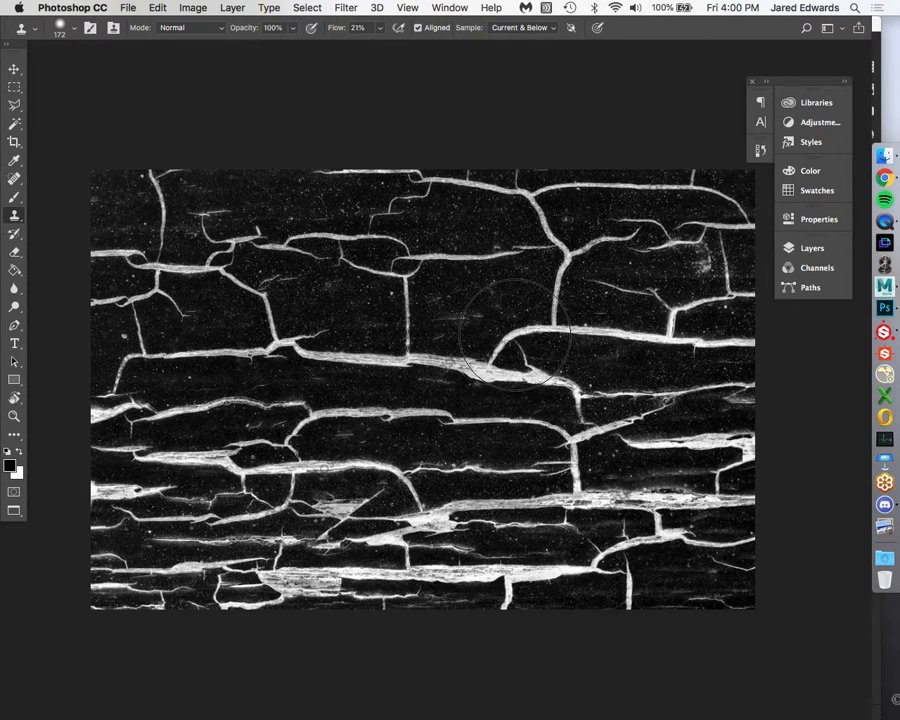
{"action": "scroll", "coordinate": [515, 335], "scroll_direction": "right", "scroll_amount": 2}
{"action": "left_click", "coordinate": [128, 7]}
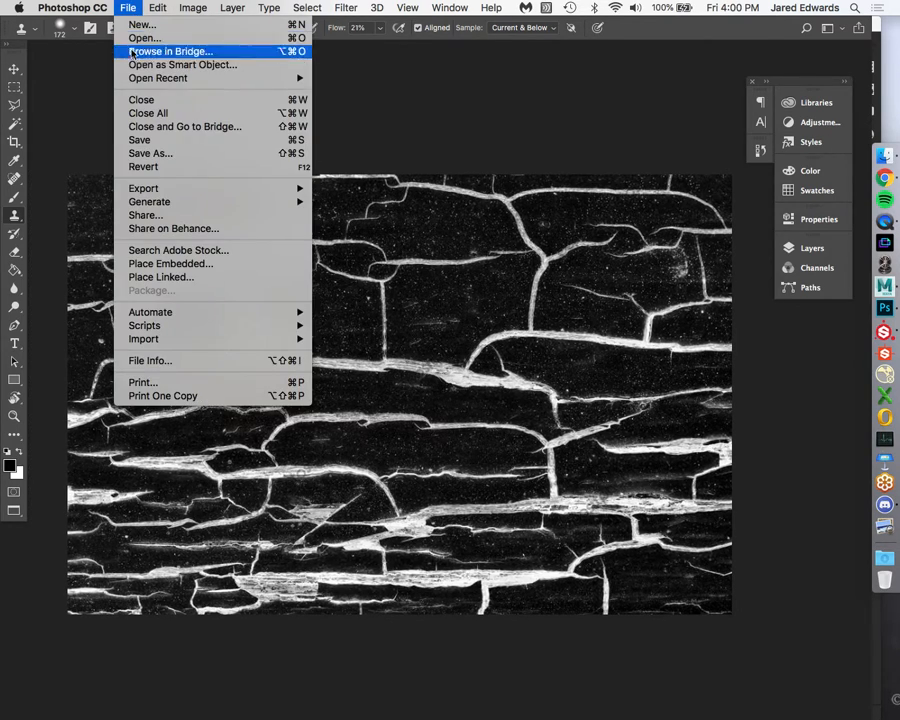
{"action": "left_click", "coordinate": [146, 153]}
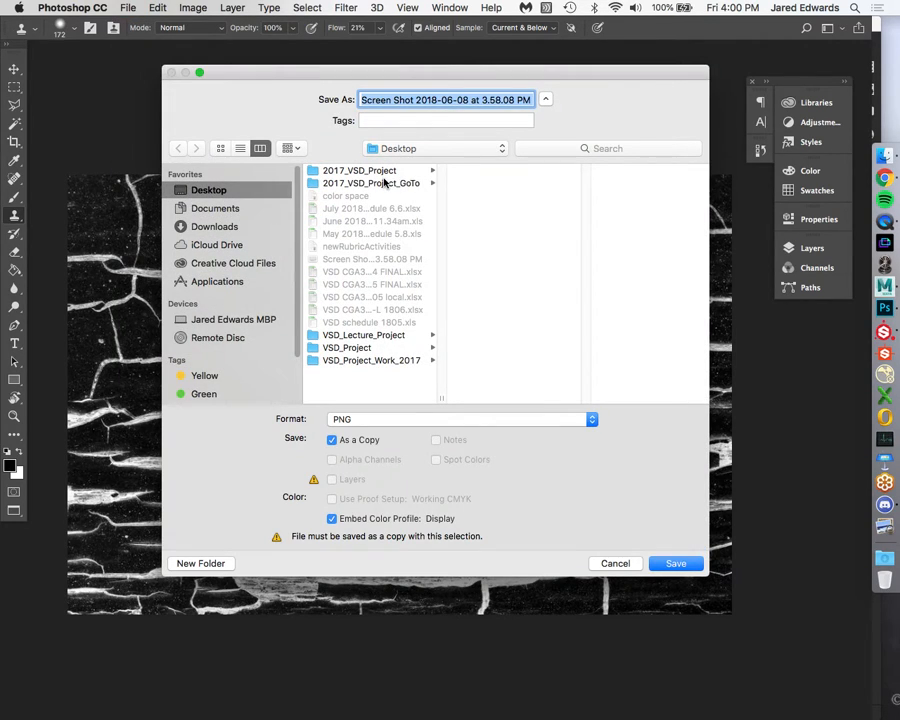
{"action": "left_click", "coordinate": [376, 336]}
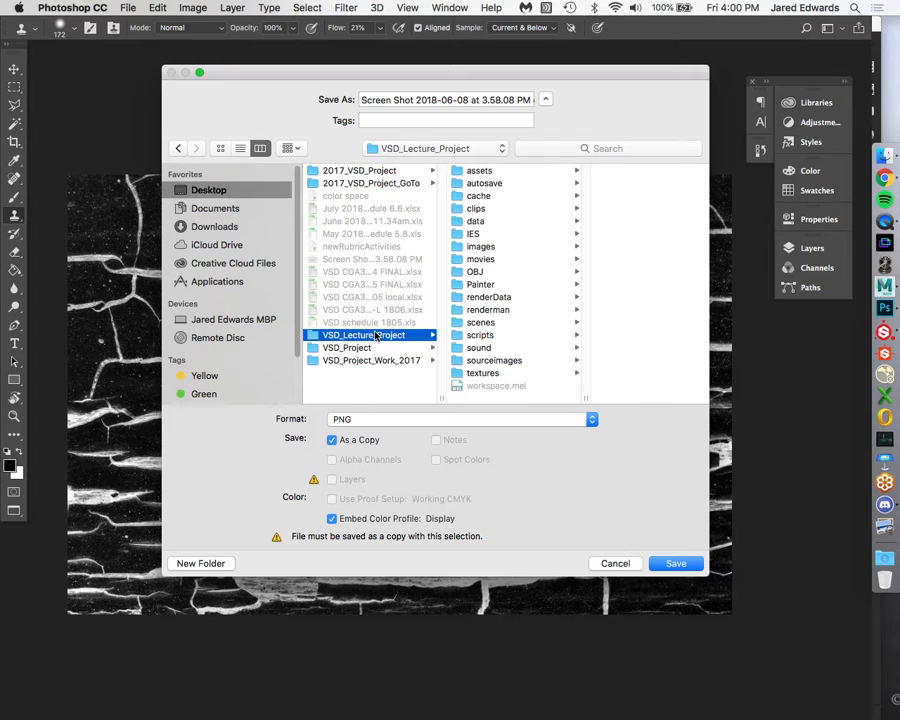
{"action": "left_click", "coordinate": [503, 283]}
{"action": "left_click", "coordinate": [604, 185]}
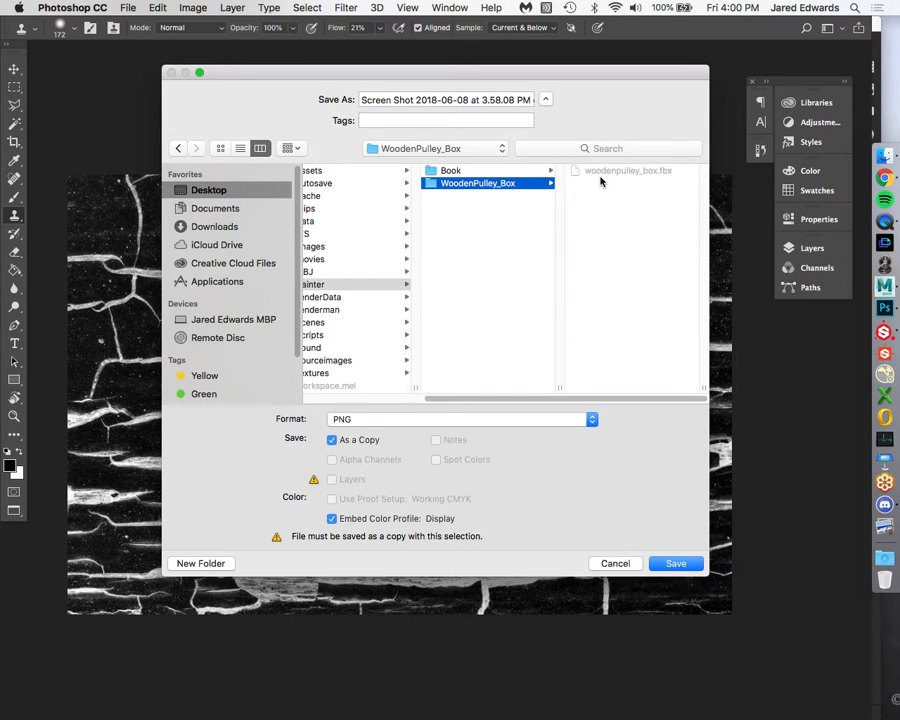
Save the crack image as a PNG copy named crackAlpha, accepting the PNG options.
{"action": "triple_click", "coordinate": [470, 99]}
{"action": "left_click", "coordinate": [425, 421]}
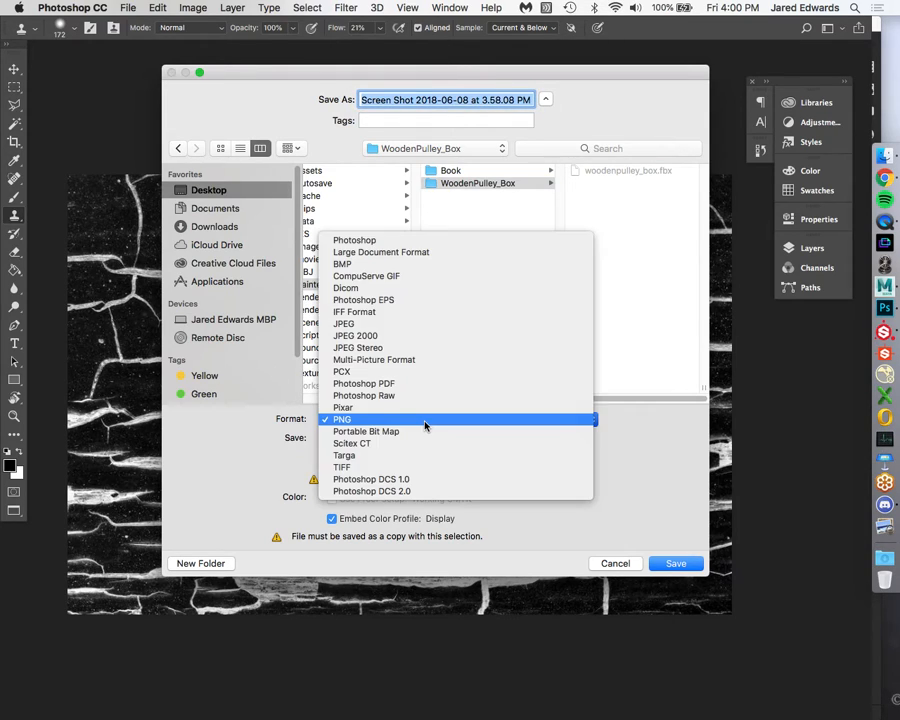
{"action": "left_click", "coordinate": [727, 483]}
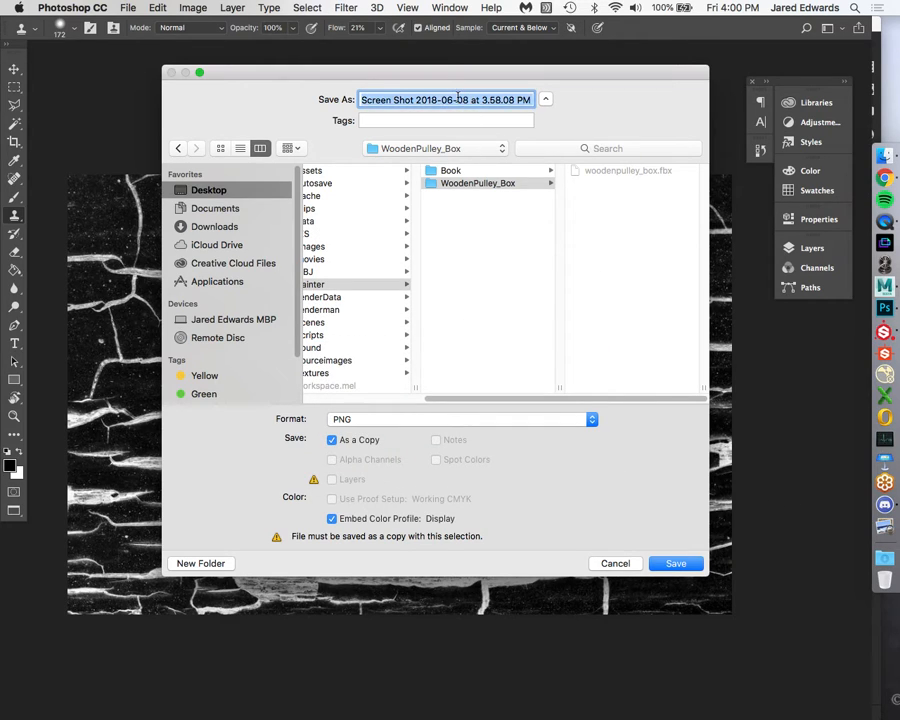
{"action": "type", "text": "crackAlpha"}
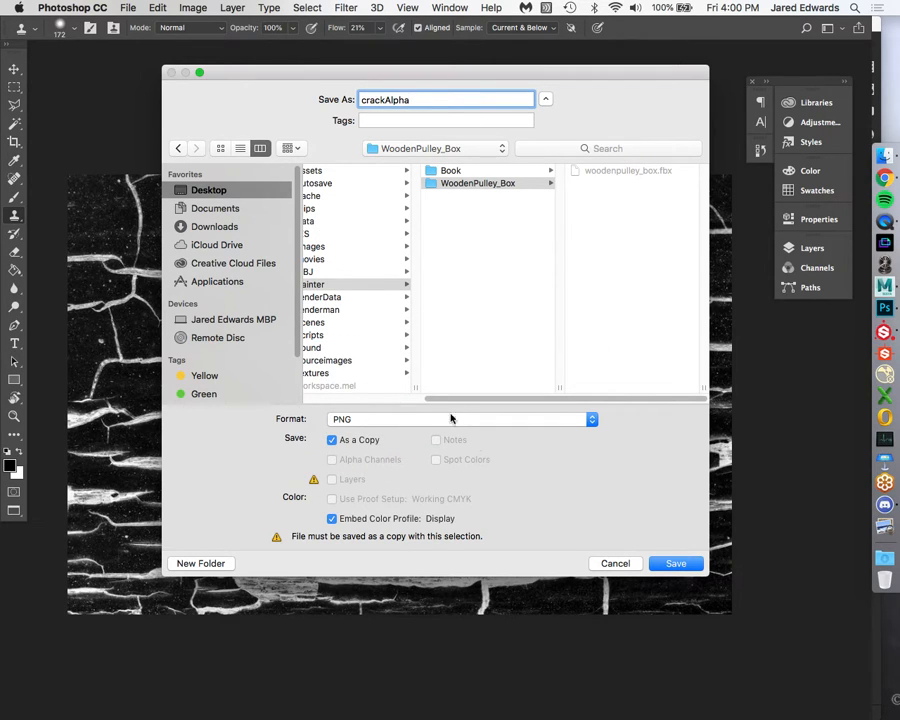
{"action": "left_click", "coordinate": [676, 563]}
{"action": "left_click", "coordinate": [572, 277]}
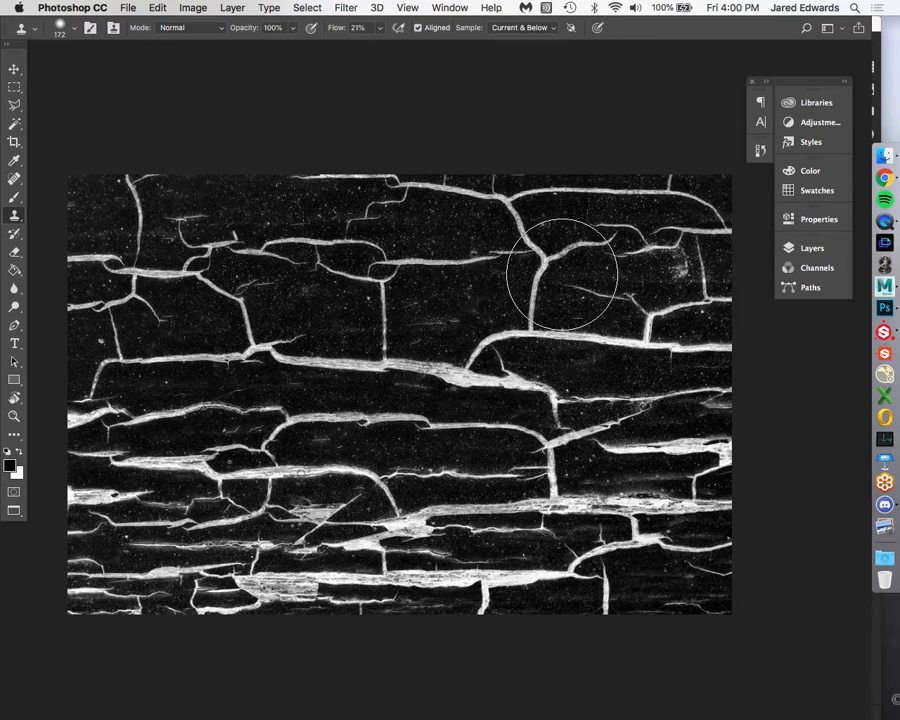
Quit Photoshop and switch back to the Substance Painter project.
{"action": "key", "text": "super+q"}
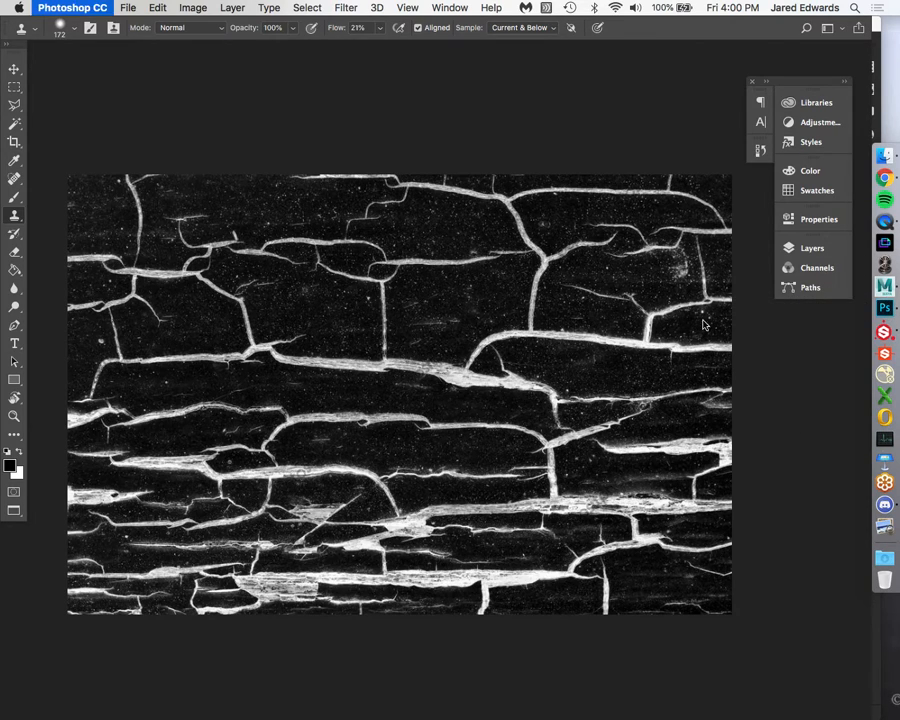
{"action": "left_click", "coordinate": [391, 252]}
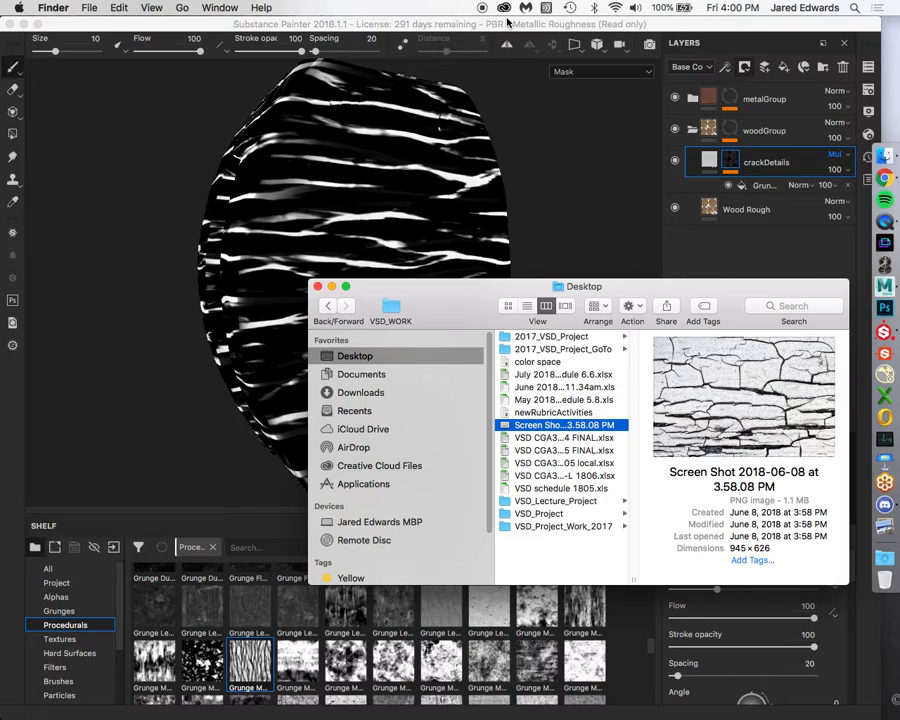
{"action": "left_click", "coordinate": [508, 23]}
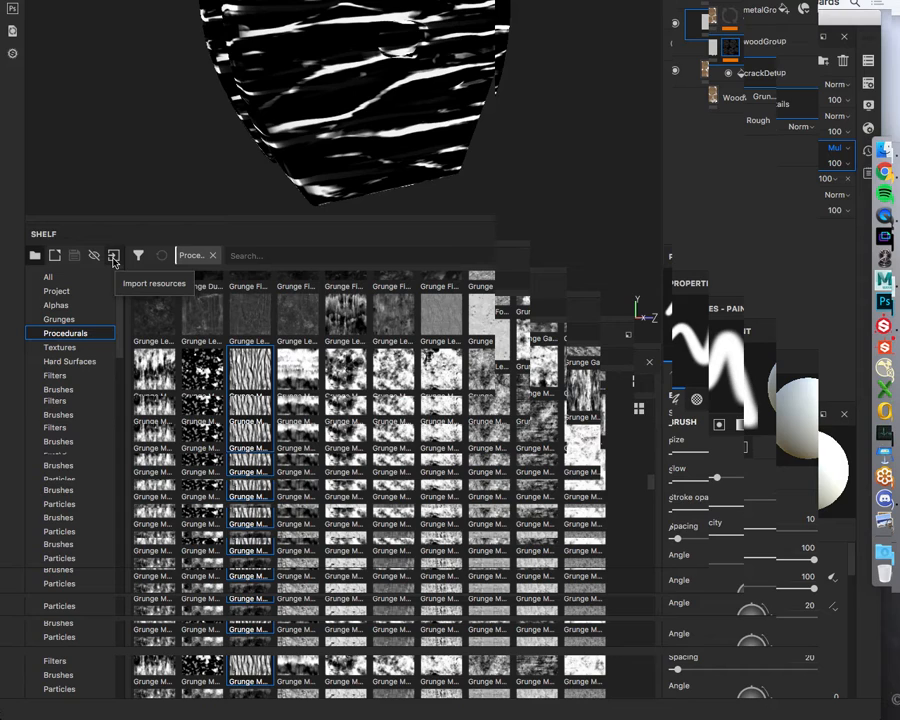
Try to add crackAlpha from the VSD_Lecture_Project/Painter/WoodenPulley_Box folder to a shelf resource import.
{"action": "left_click", "coordinate": [113, 258]}
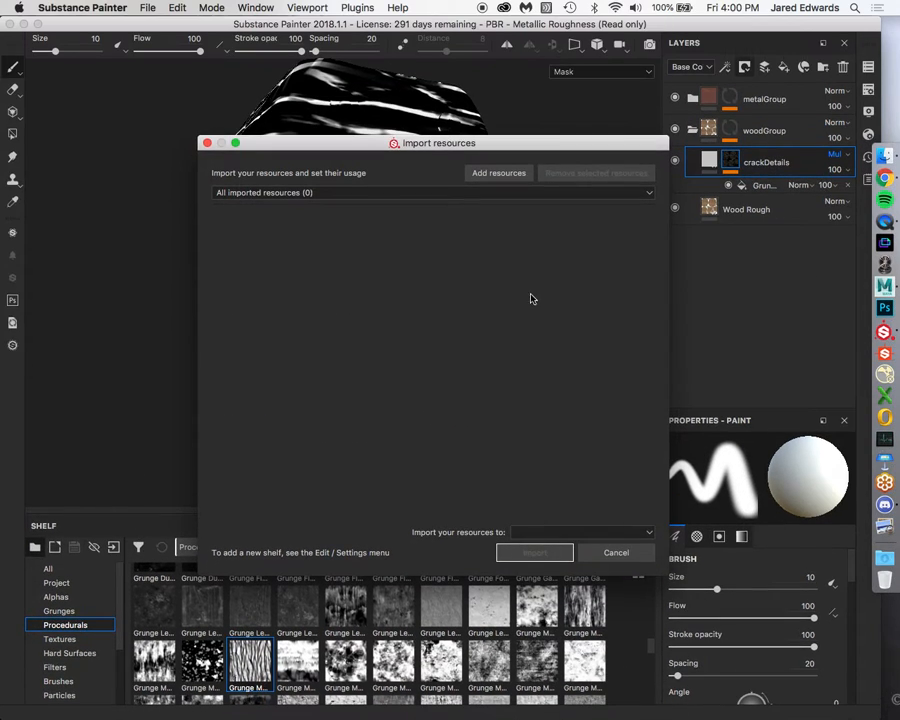
{"action": "left_click", "coordinate": [508, 175]}
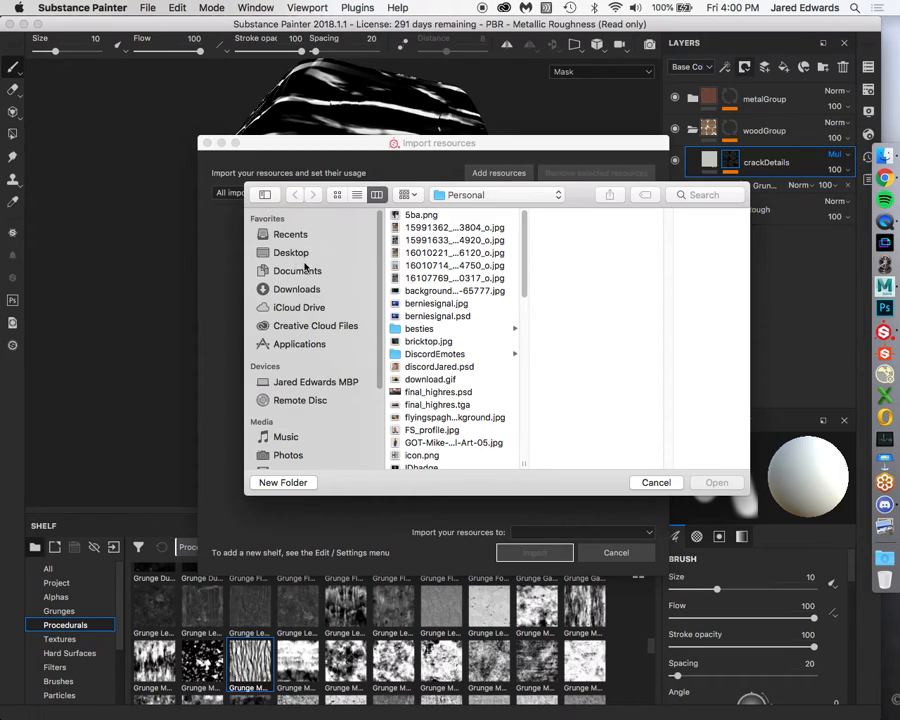
{"action": "left_click", "coordinate": [300, 253]}
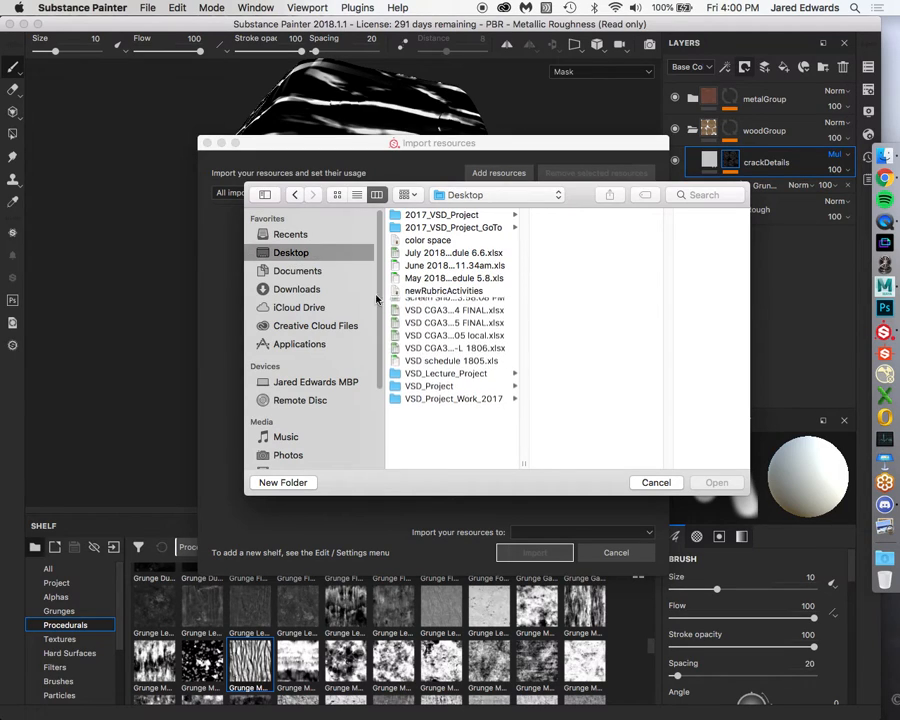
{"action": "left_click", "coordinate": [446, 380]}
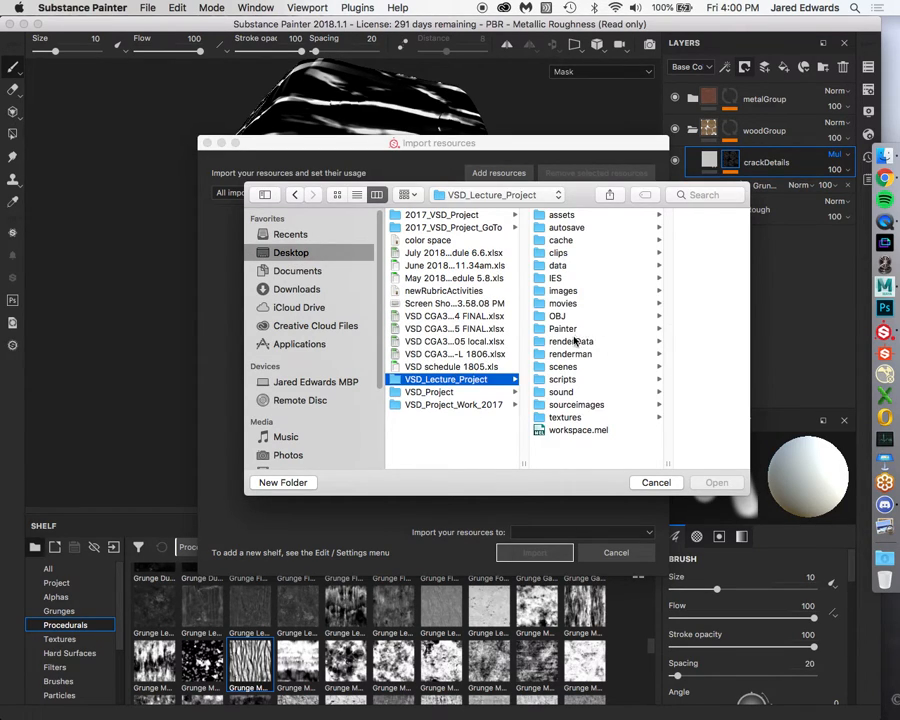
{"action": "left_click", "coordinate": [568, 341]}
{"action": "left_click", "coordinate": [560, 328]}
{"action": "left_click", "coordinate": [630, 228]}
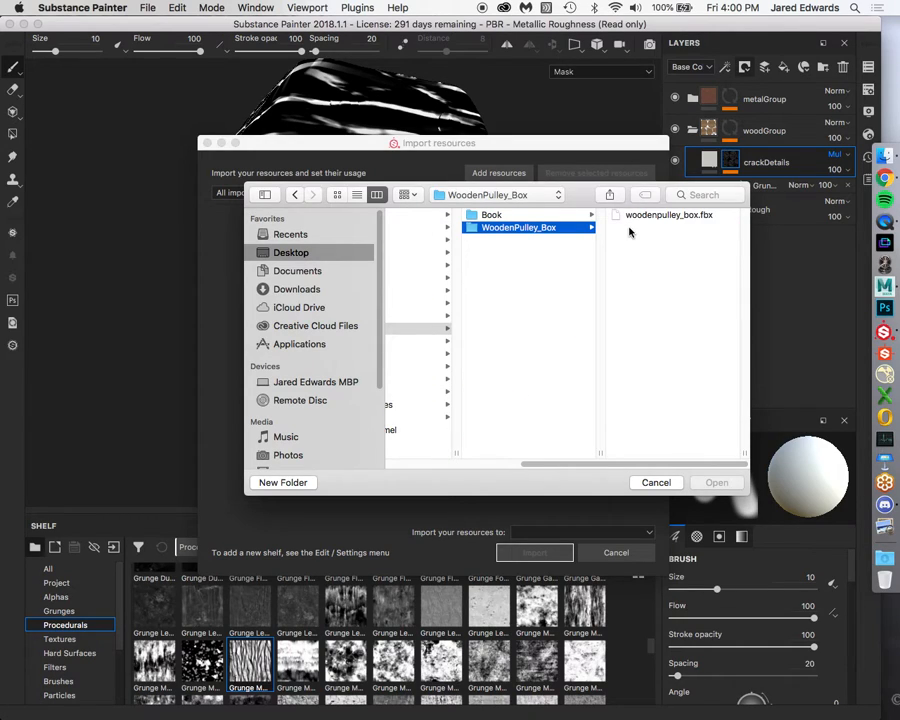
{"action": "left_click", "coordinate": [648, 215]}
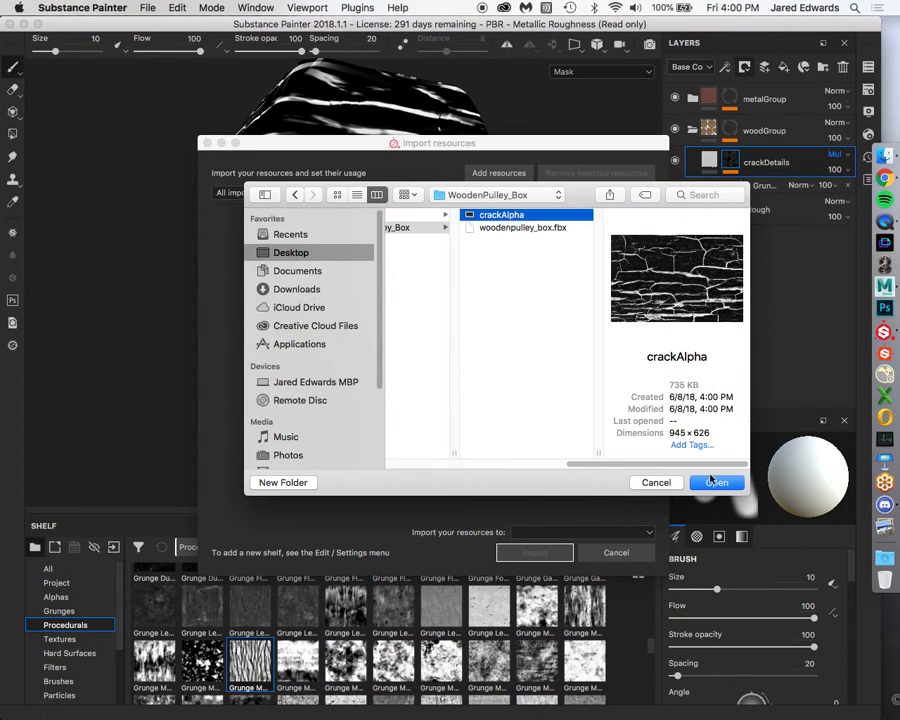
{"action": "left_click", "coordinate": [717, 483]}
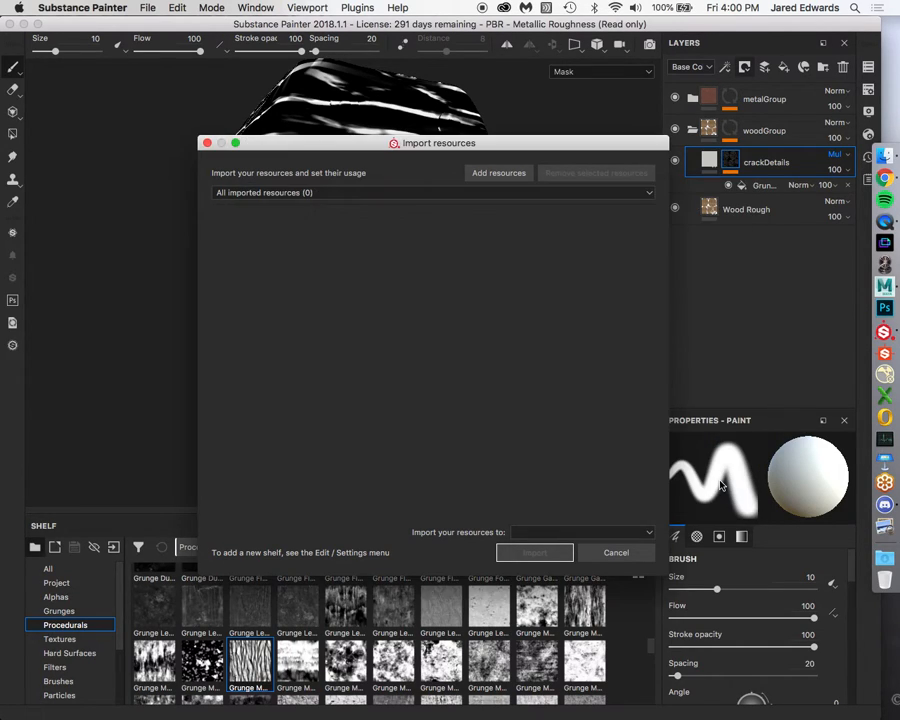
Retry adding crackAlpha to the list of imported resources and cancel the import.
{"action": "left_click", "coordinate": [602, 193]}
{"action": "left_click", "coordinate": [603, 195]}
{"action": "left_click", "coordinate": [508, 177]}
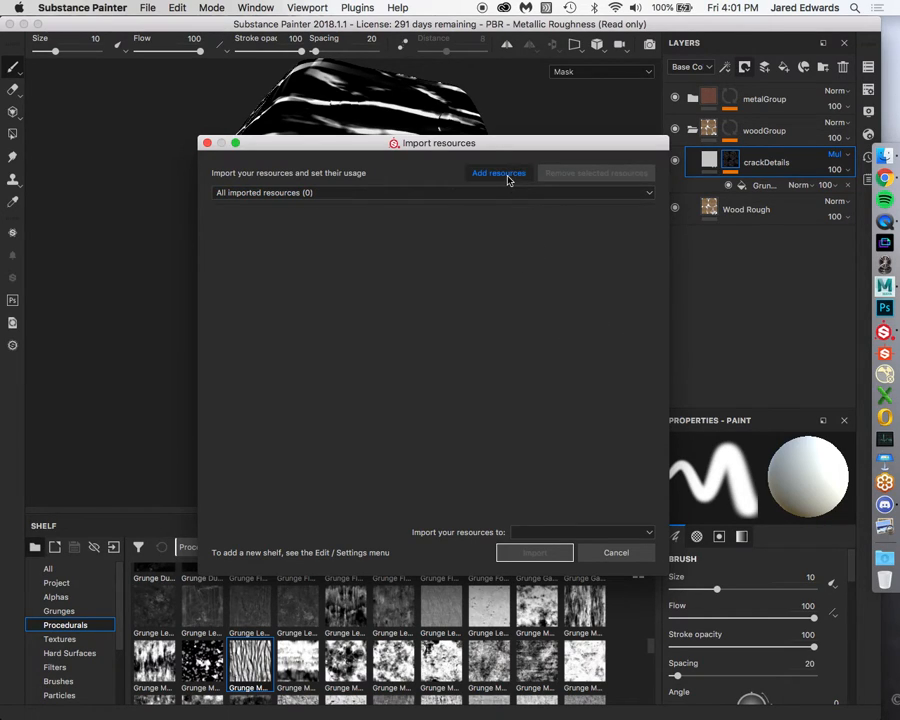
{"action": "left_click", "coordinate": [410, 214]}
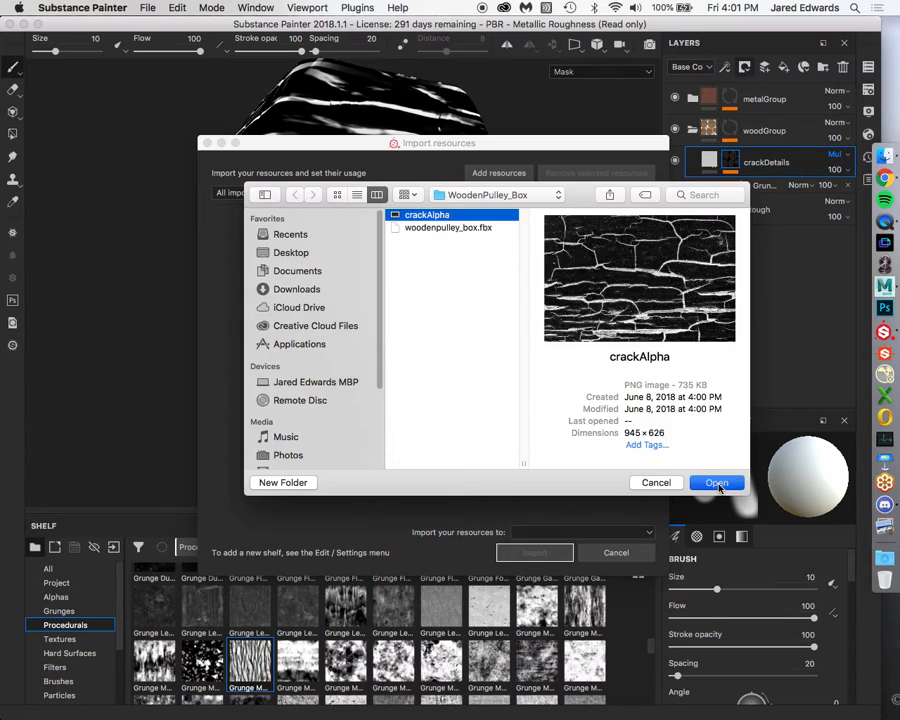
{"action": "left_click", "coordinate": [712, 482]}
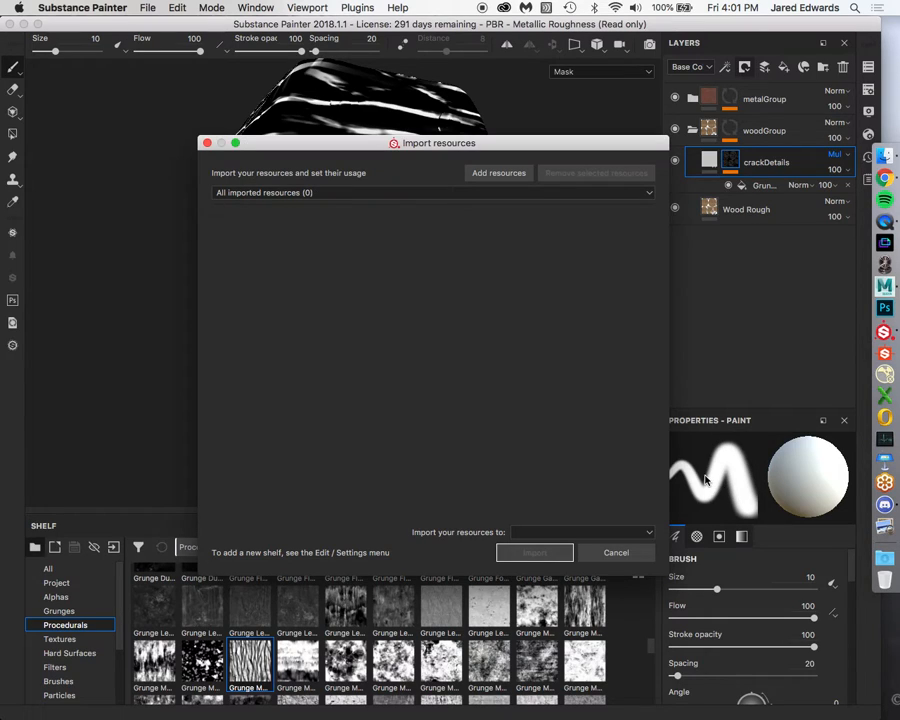
{"action": "left_click", "coordinate": [492, 196]}
{"action": "left_click", "coordinate": [496, 195]}
{"action": "left_click", "coordinate": [590, 555]}
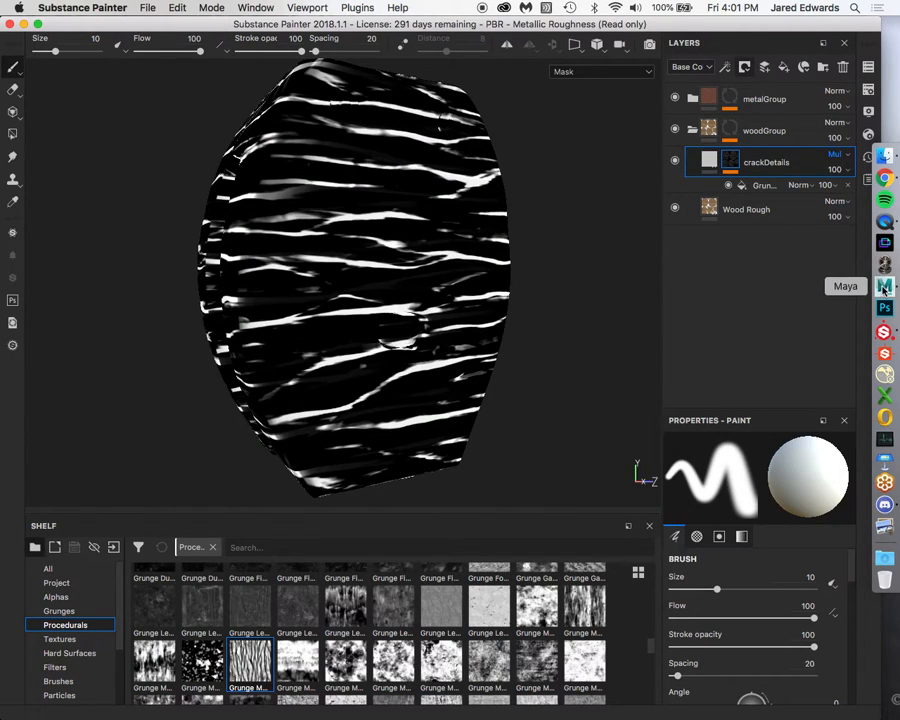
In Finder, rename crackAlpha in VSD_Lecture_Project/Painter/WoodenPulley_Box to crackAlpha.png, accepting the added extension.
{"action": "left_click", "coordinate": [884, 155]}
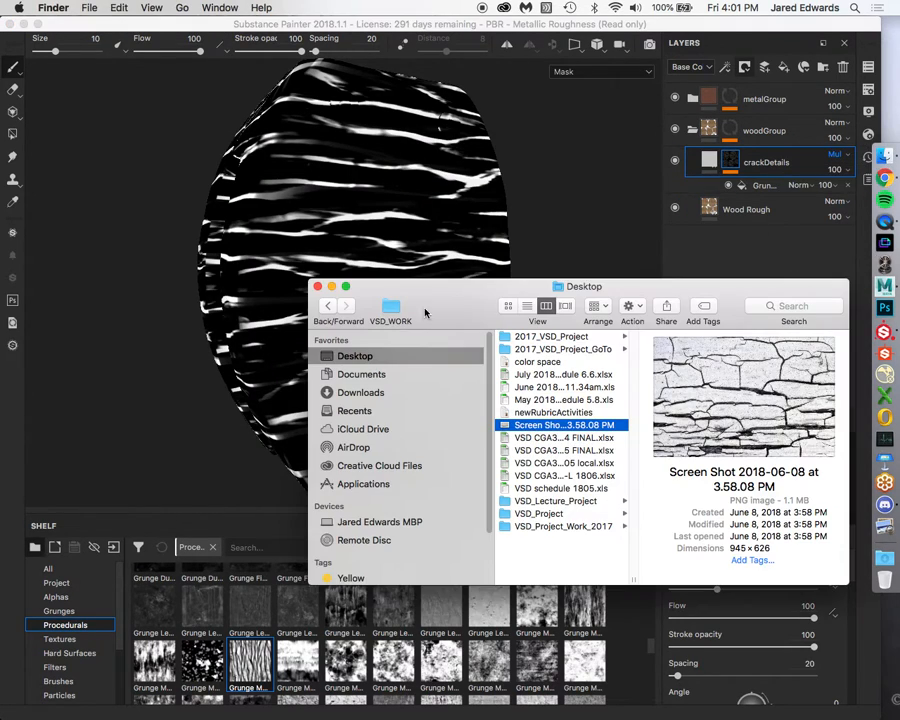
{"action": "left_click", "coordinate": [553, 501]}
{"action": "left_click", "coordinate": [672, 450]}
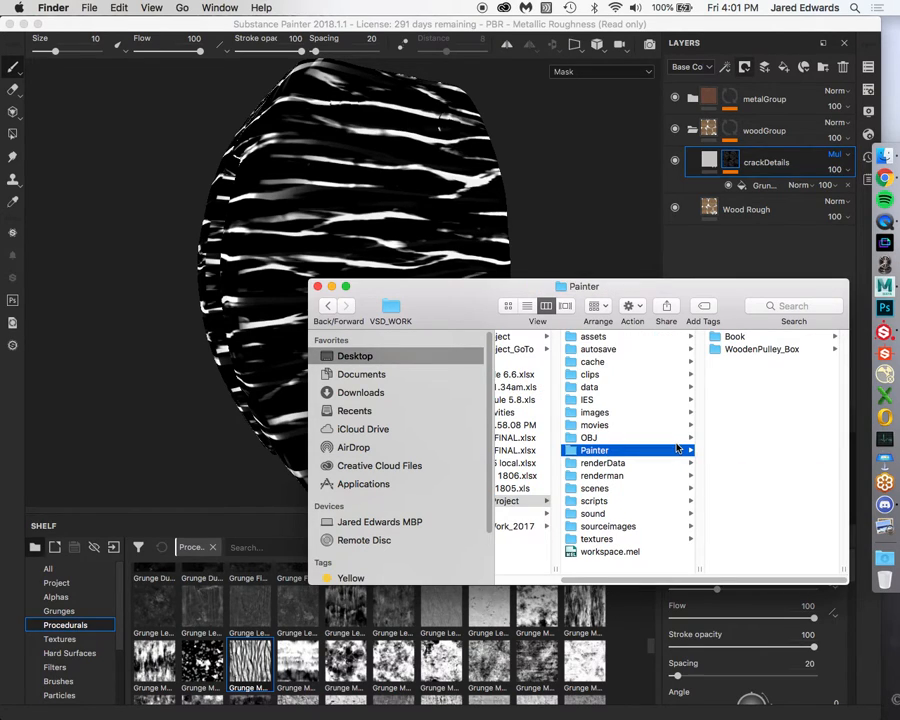
{"action": "key", "text": "Right"}
{"action": "key", "text": "Down"}
{"action": "key", "text": "Right"}
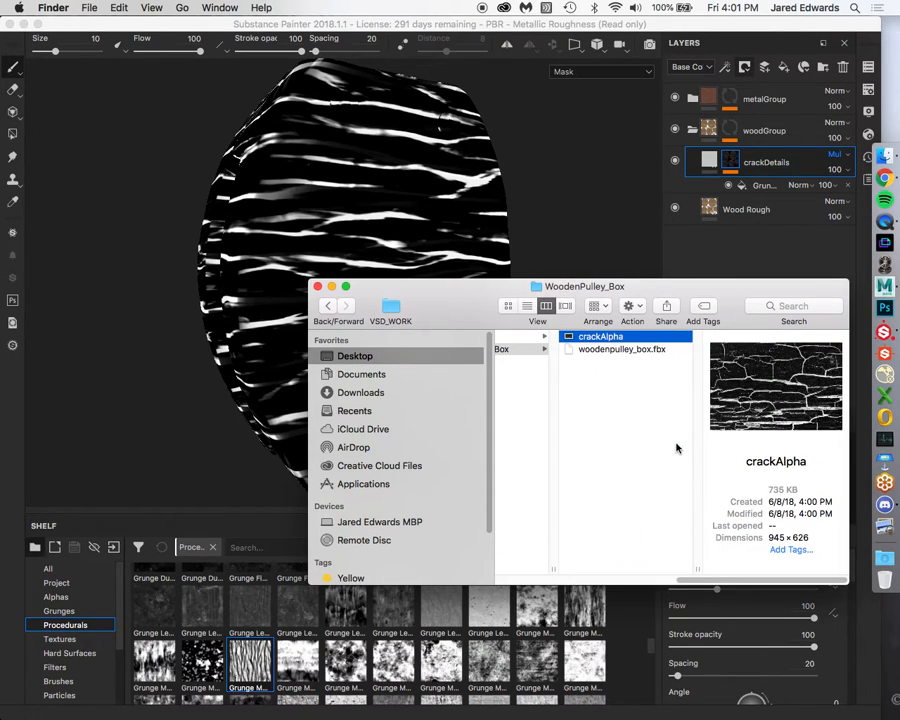
{"action": "left_click", "coordinate": [619, 338]}
{"action": "type", "text": ".png"}
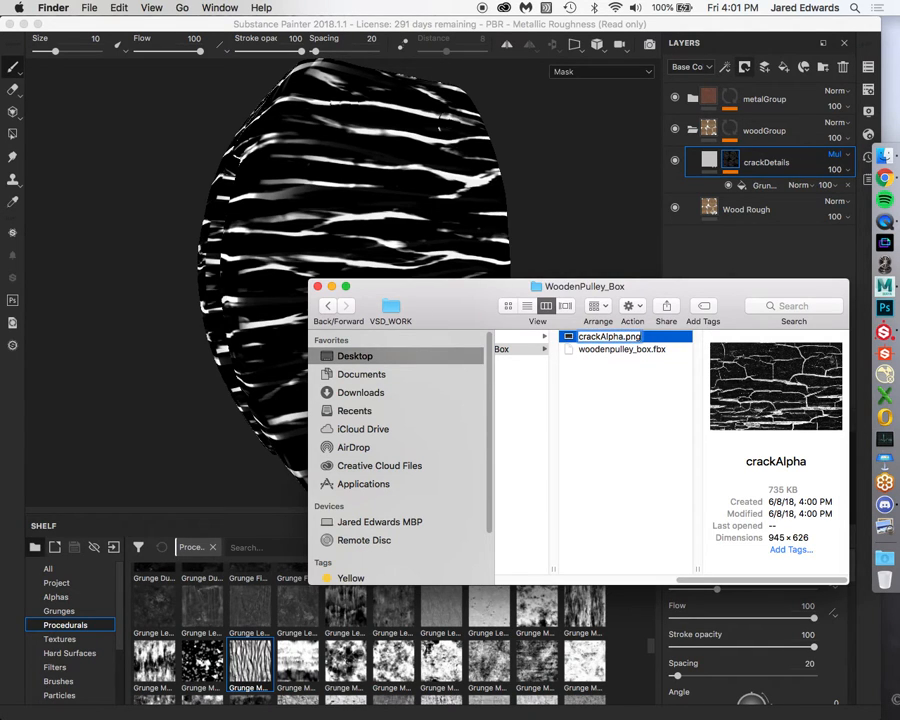
{"action": "key", "text": "Return"}
{"action": "left_click", "coordinate": [539, 257]}
Preview the crackAlpha.png image and check its file size.
{"action": "key", "text": "space"}
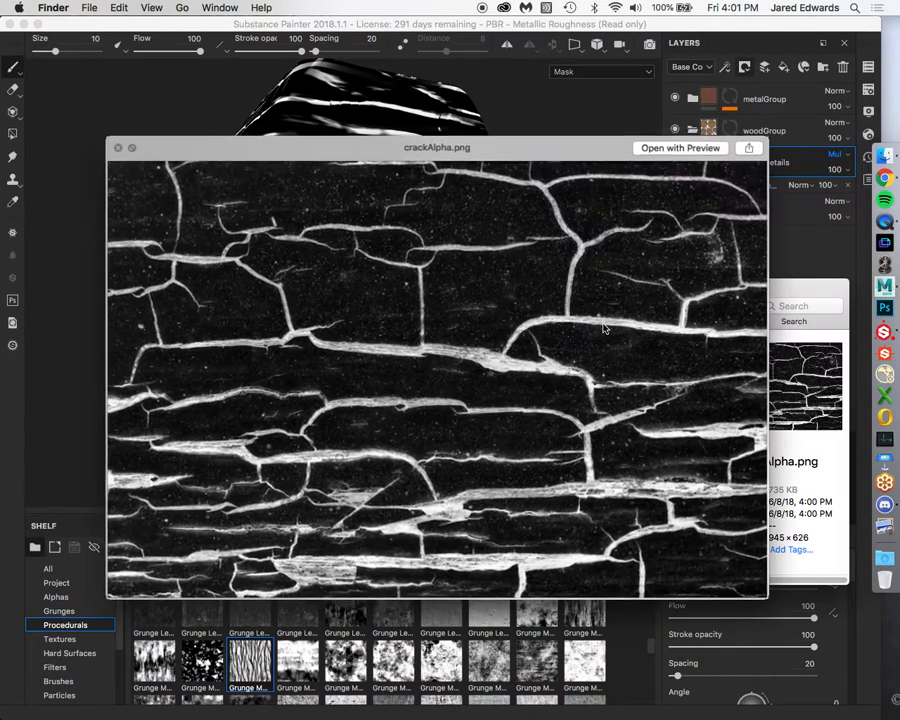
{"action": "key", "text": "space"}
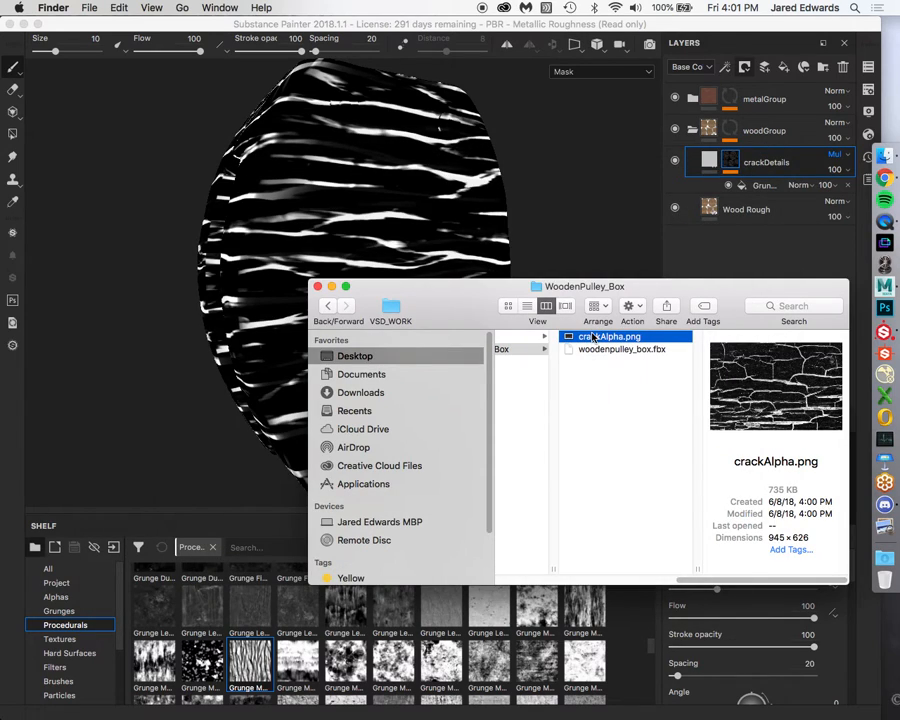
{"action": "left_click_drag", "start_coordinate": [768, 490], "coordinate": [789, 490]}
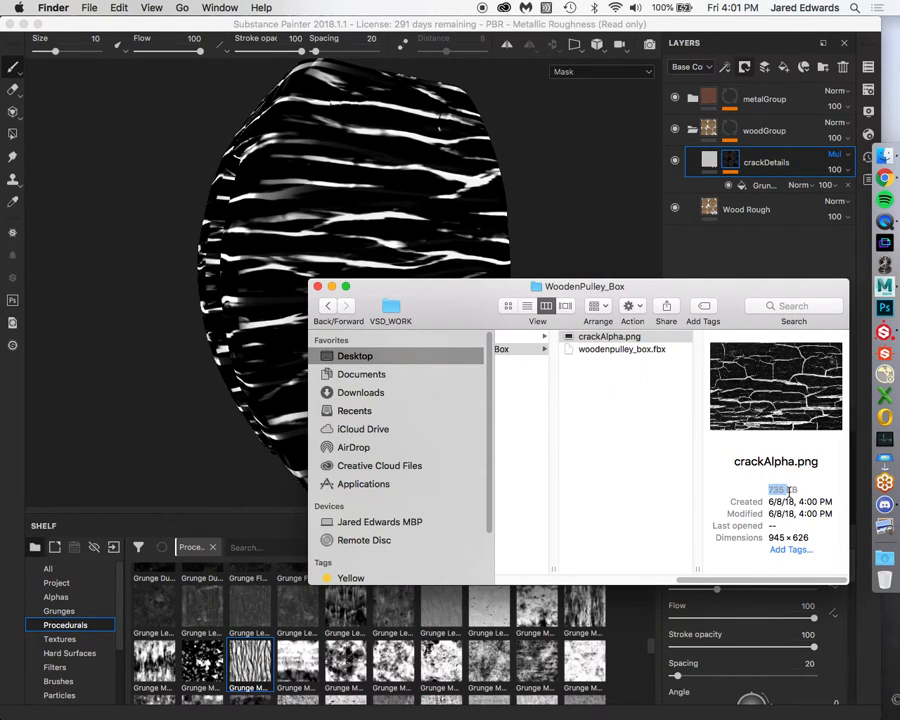
Back in Substance Painter, add crackAlpha.png to a new resource import and set its usage to alpha.
{"action": "left_click", "coordinate": [588, 27]}
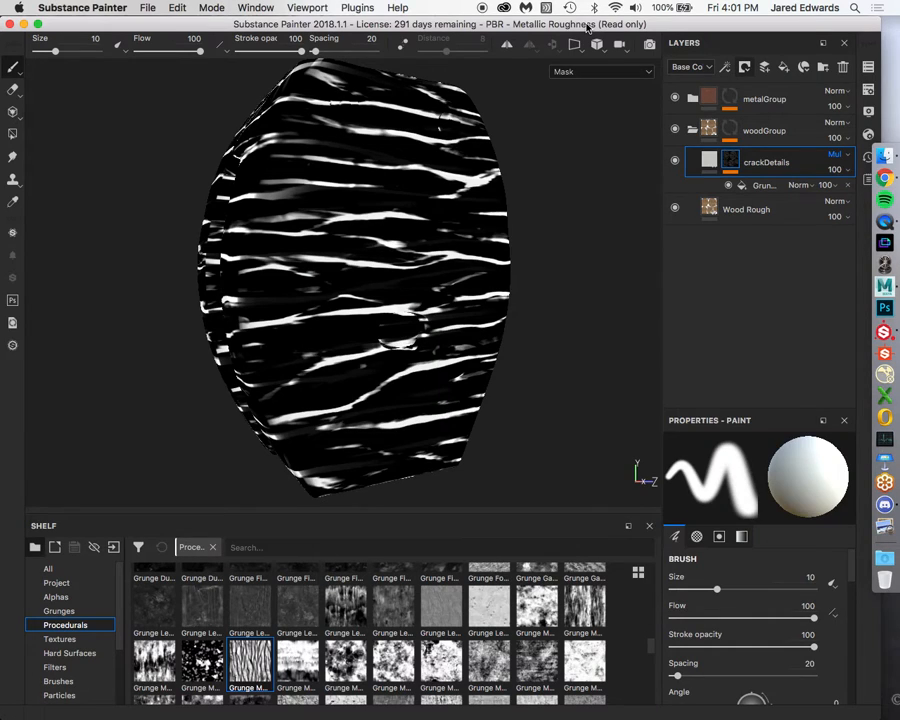
{"action": "left_click", "coordinate": [114, 547]}
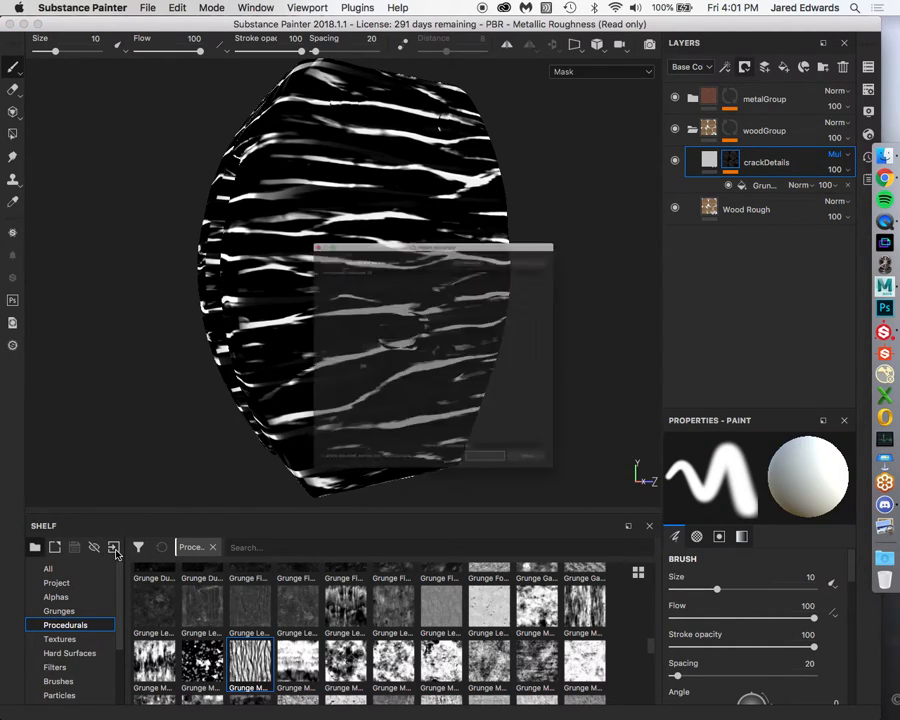
{"action": "left_click", "coordinate": [496, 173]}
{"action": "left_click", "coordinate": [460, 221]}
{"action": "left_click", "coordinate": [713, 482]}
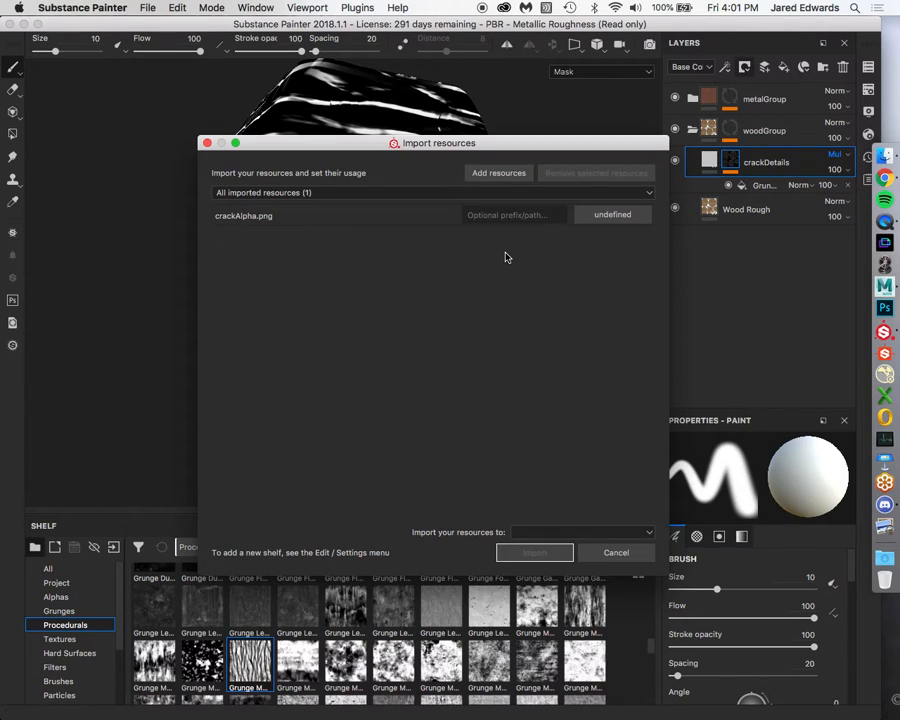
{"action": "left_click", "coordinate": [629, 218]}
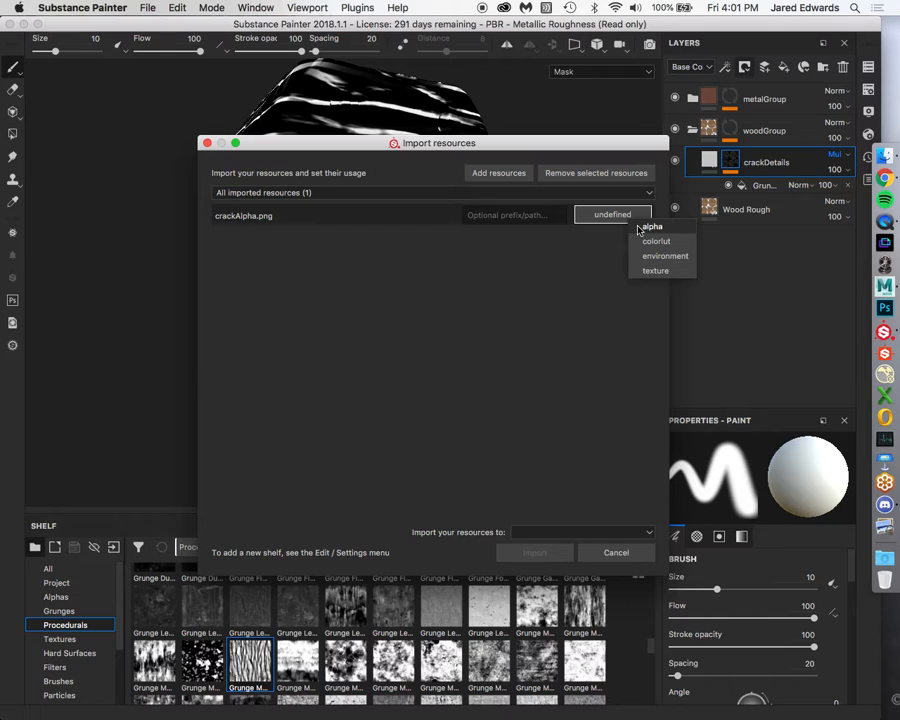
{"action": "left_click", "coordinate": [648, 227]}
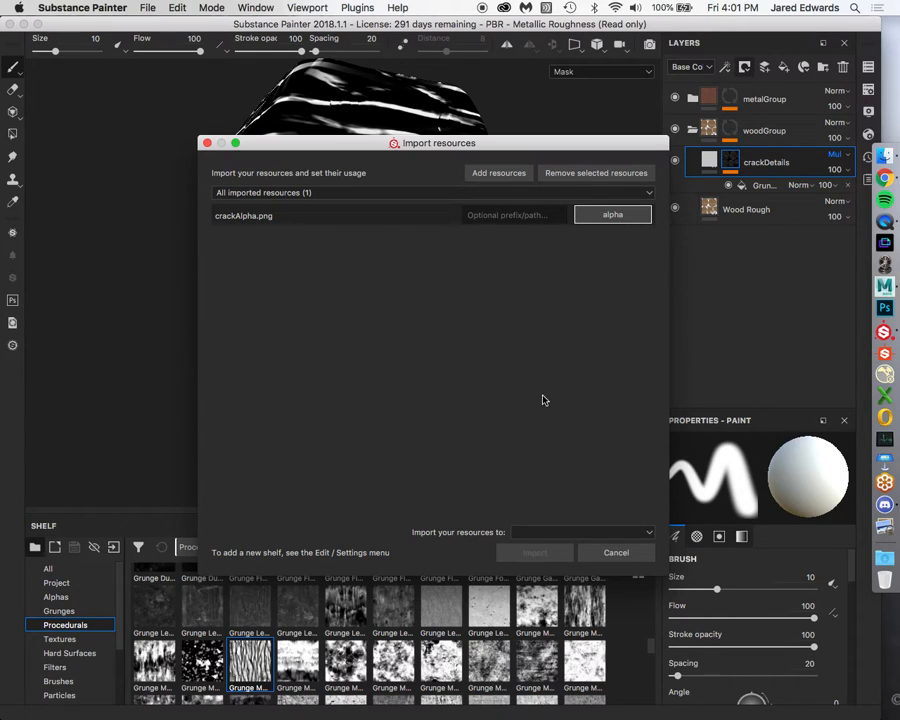
Import crackAlpha.png into the project 'PBR - Metallic Roughness' and locate it among the alphas.
{"action": "left_click", "coordinate": [588, 532]}
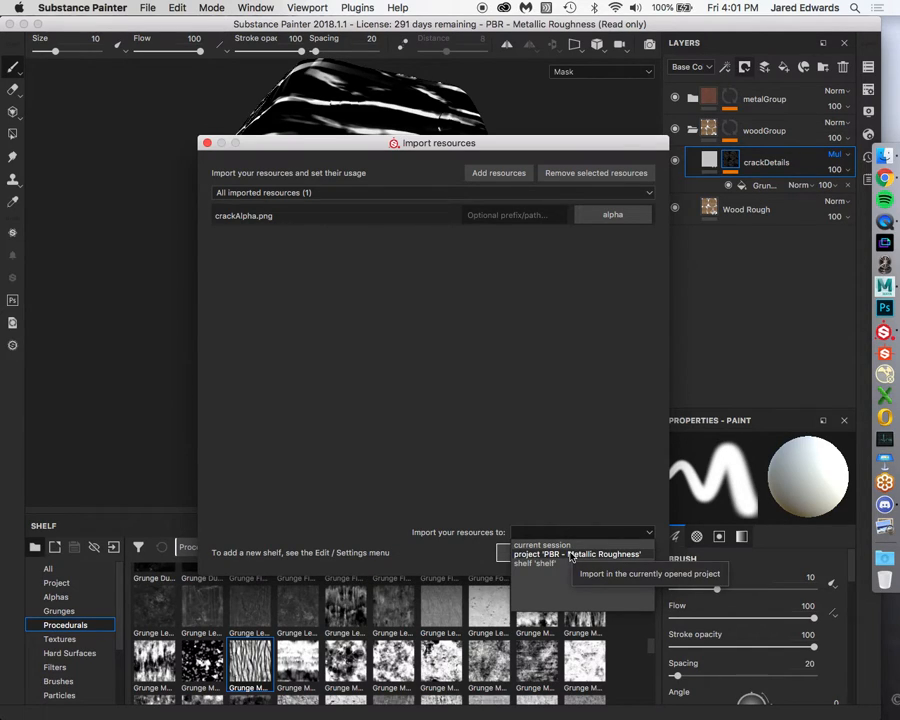
{"action": "left_click", "coordinate": [571, 557]}
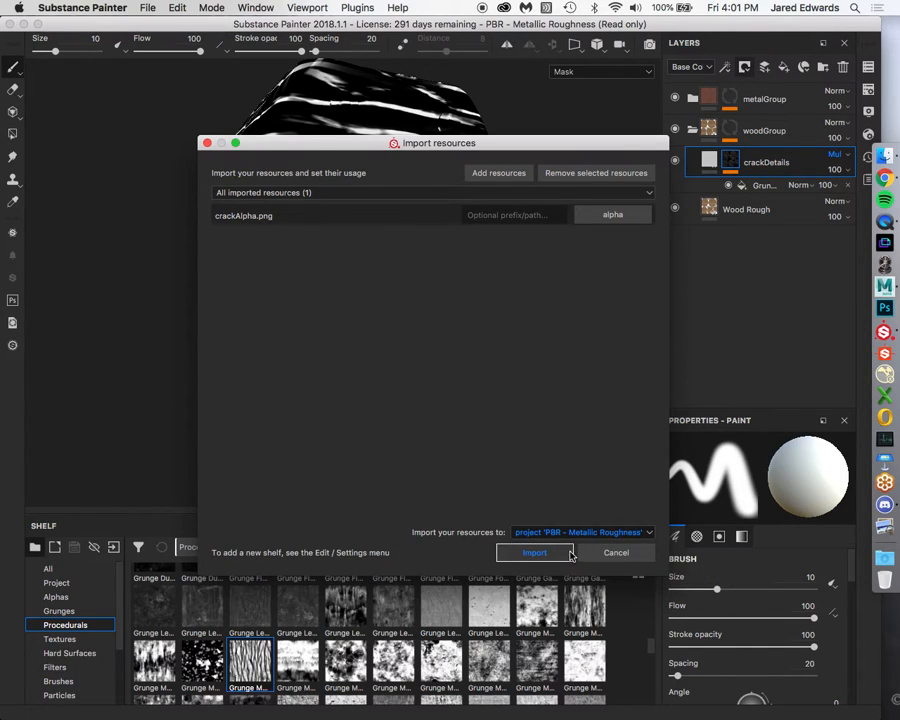
{"action": "left_click", "coordinate": [546, 555]}
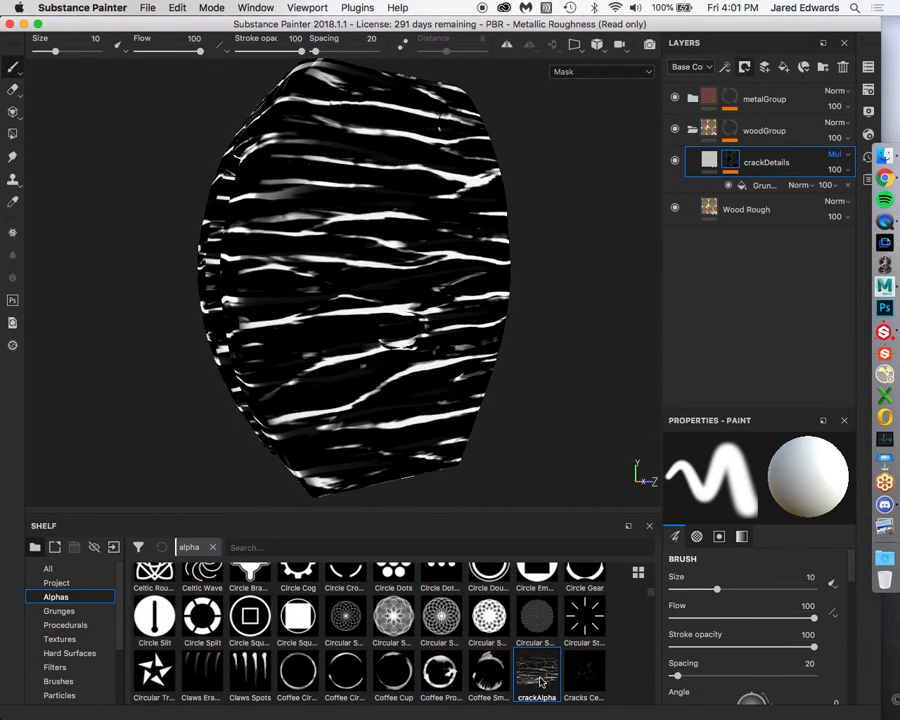
{"action": "mouse_move", "coordinate": [540, 682]}
Add a fill effect to the crackDetails mask and assign crackAlpha as its grayscale source.
{"action": "left_click", "coordinate": [725, 67]}
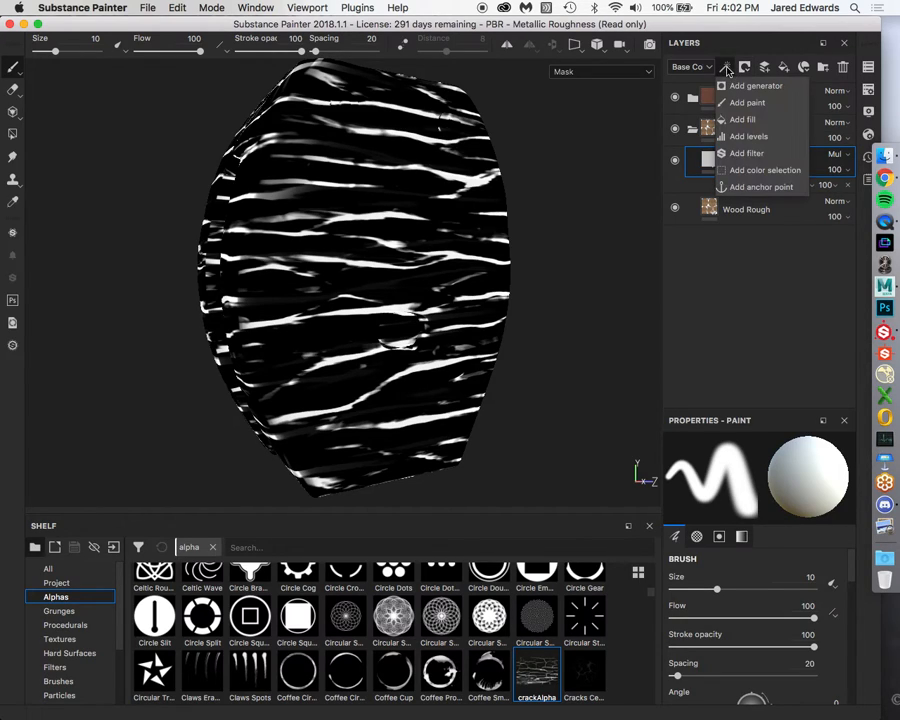
{"action": "left_click", "coordinate": [742, 119]}
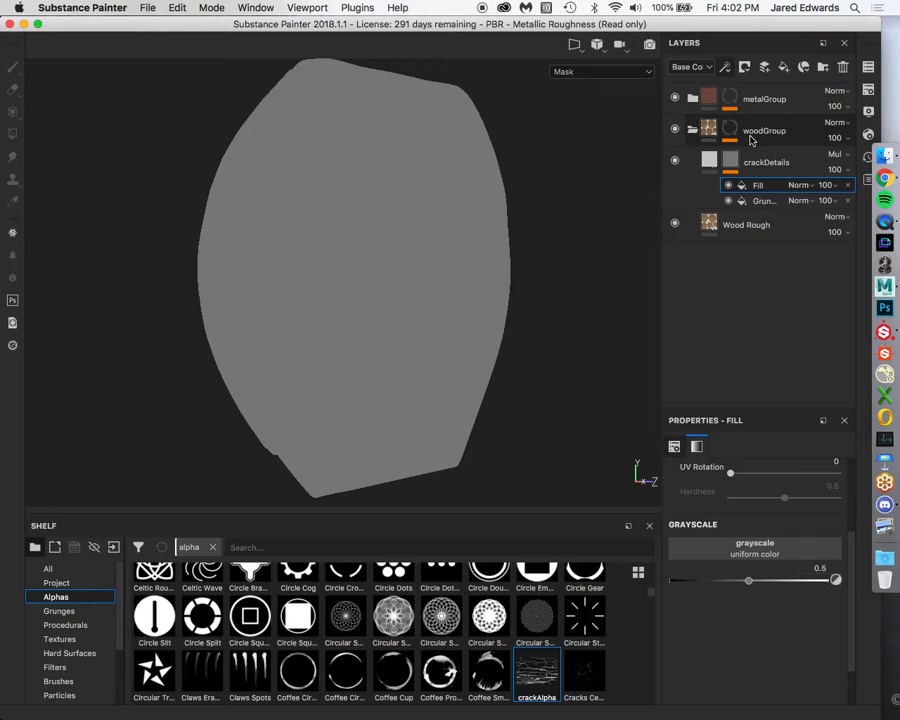
{"action": "left_click", "coordinate": [729, 186]}
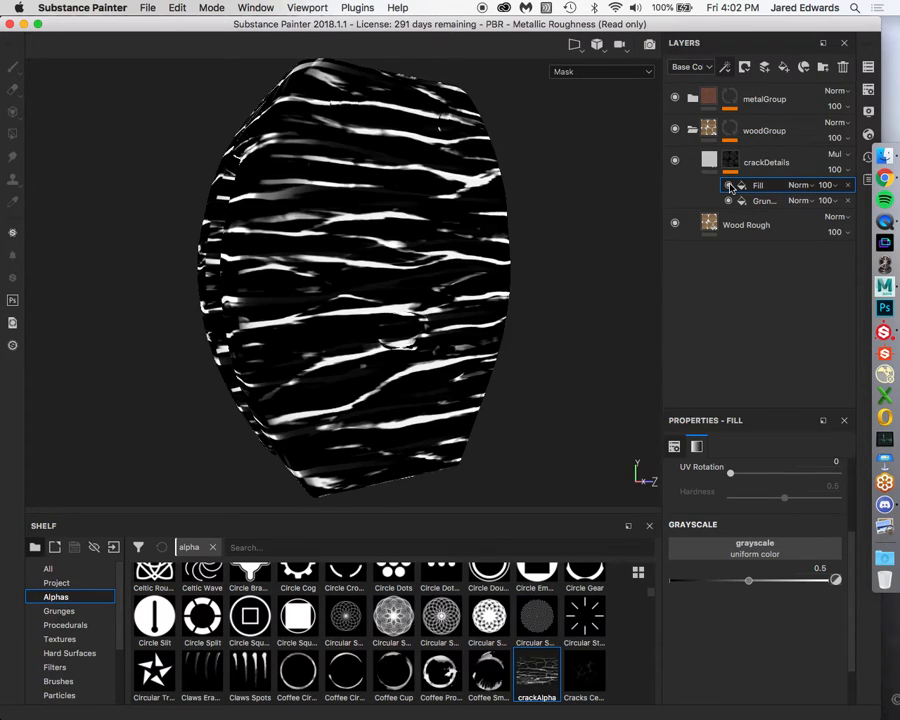
{"action": "left_click", "coordinate": [729, 186]}
{"action": "left_click", "coordinate": [729, 186]}
{"action": "left_click", "coordinate": [729, 186]}
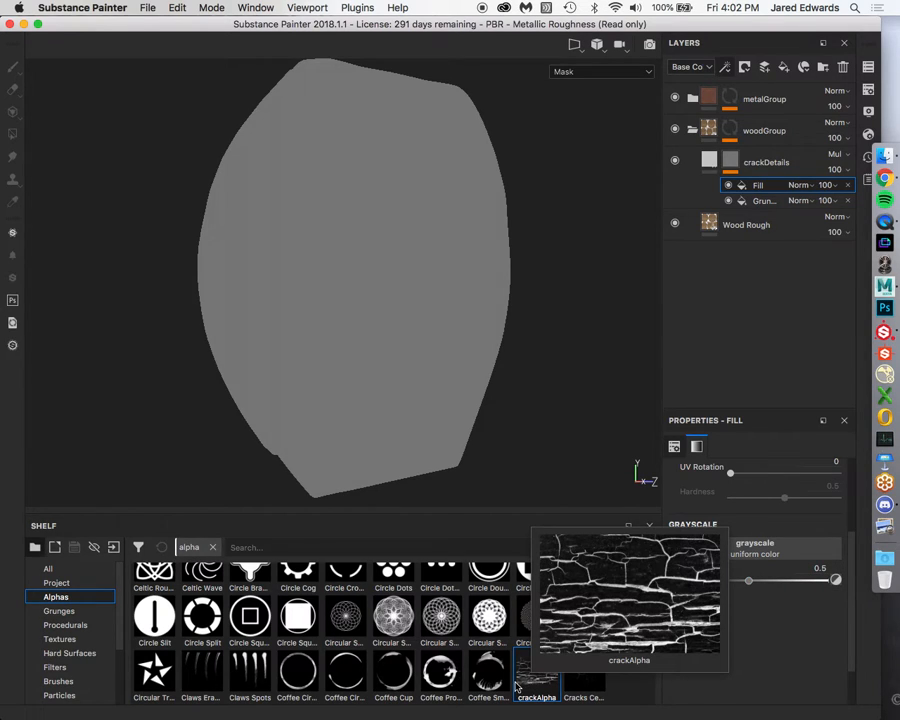
{"action": "left_click_drag", "start_coordinate": [521, 686], "coordinate": [724, 553]}
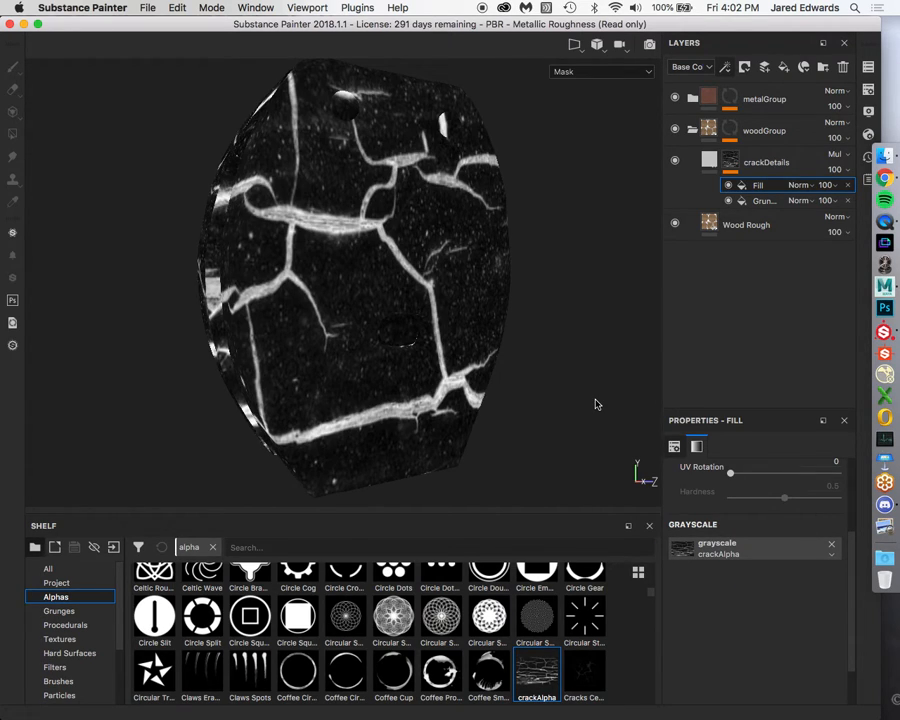
Try tri-planar projection on the crackAlpha fill with a UV scale of 2.51.
{"action": "mouse_move", "coordinate": [496, 203]}
{"action": "left_mouse_down", "text": "alt"}
{"action": "mouse_move", "coordinate": [579, 204]}
{"action": "mouse_move", "coordinate": [482, 197]}
{"action": "left_mouse_up", "text": "alt"}
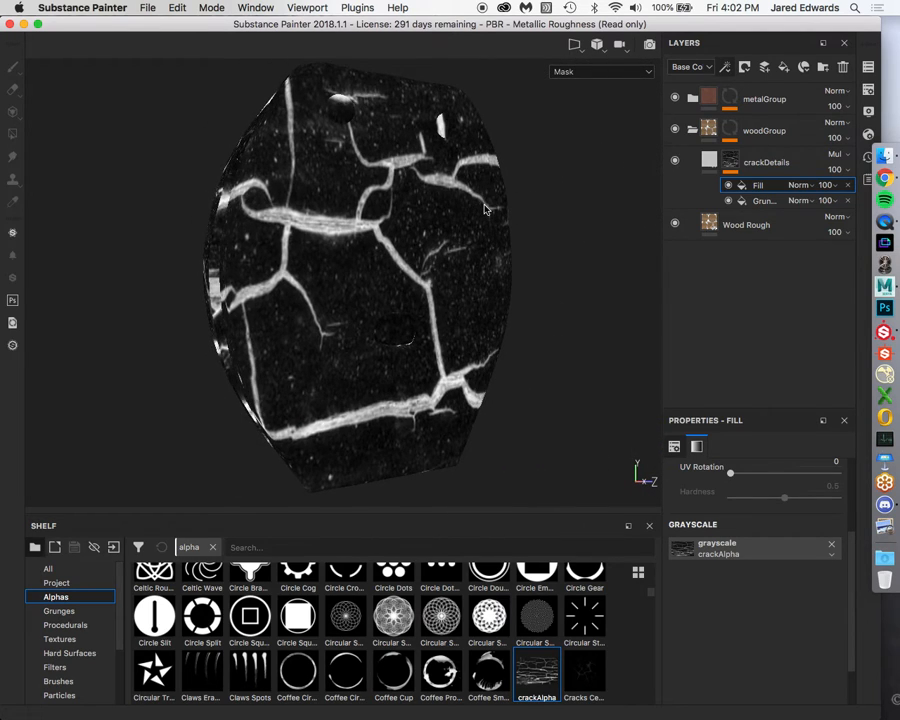
{"action": "scroll", "coordinate": [756, 583], "scroll_direction": "up", "scroll_amount": 3}
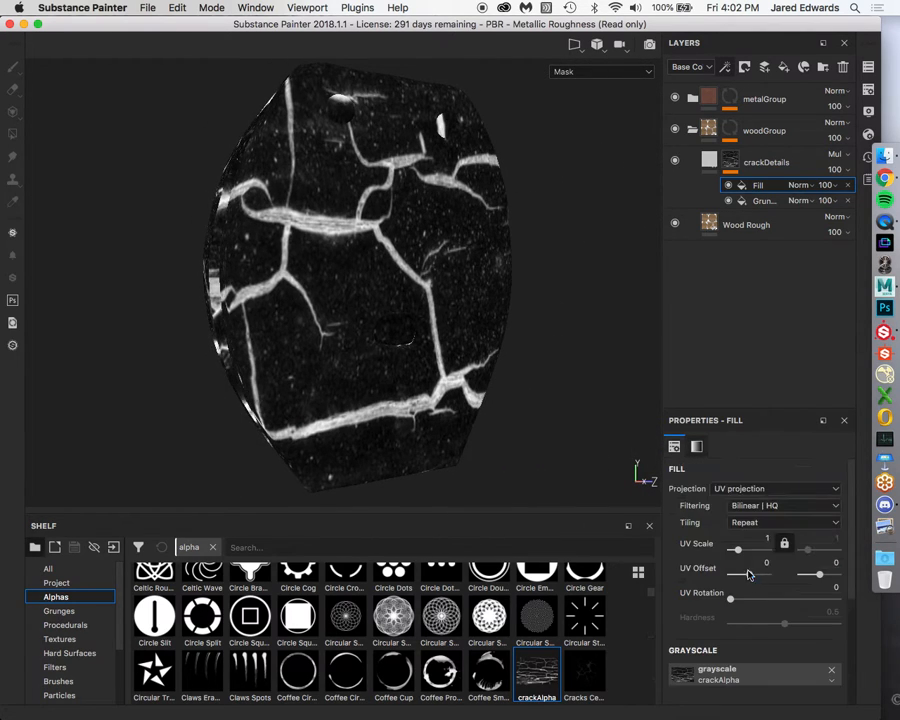
{"action": "left_click_drag", "start_coordinate": [736, 550], "coordinate": [742, 553]}
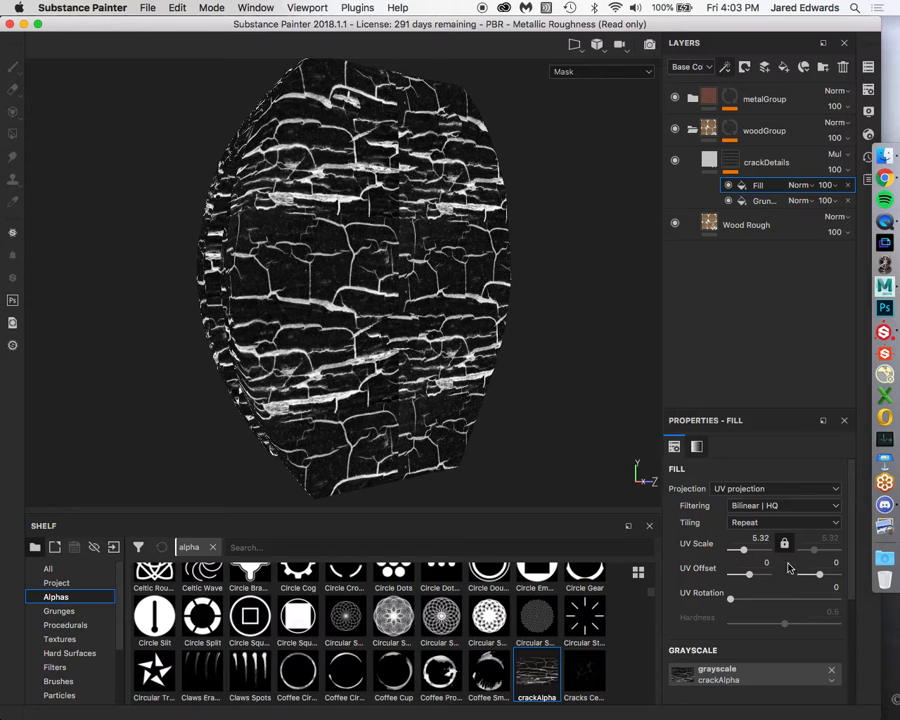
{"action": "left_click", "coordinate": [771, 488]}
{"action": "left_click", "coordinate": [770, 508]}
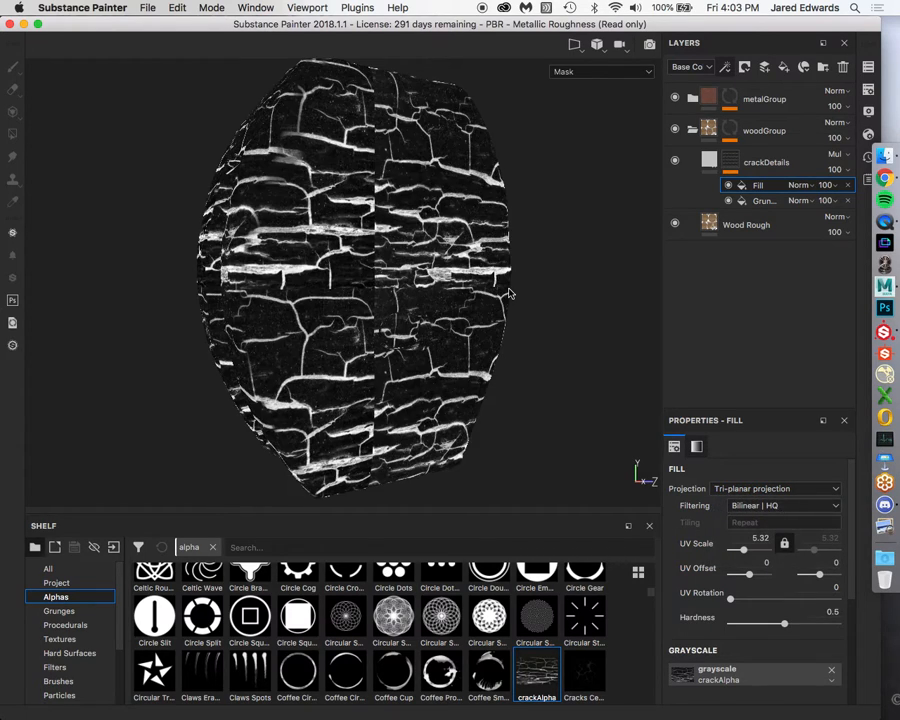
{"action": "left_click_drag", "start_coordinate": [744, 550], "coordinate": [739, 553]}
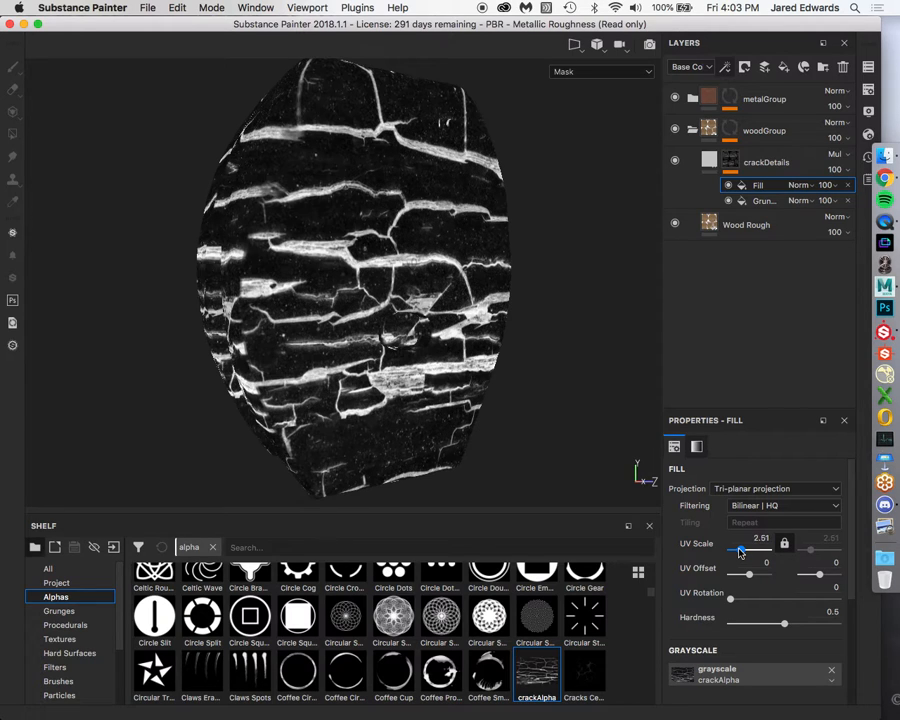
Examine how the tri-planar crack pattern falls across the 3D model and the 2D UV layout.
{"action": "left_click_drag", "start_coordinate": [527, 388], "coordinate": [478, 341], "text": "alt"}
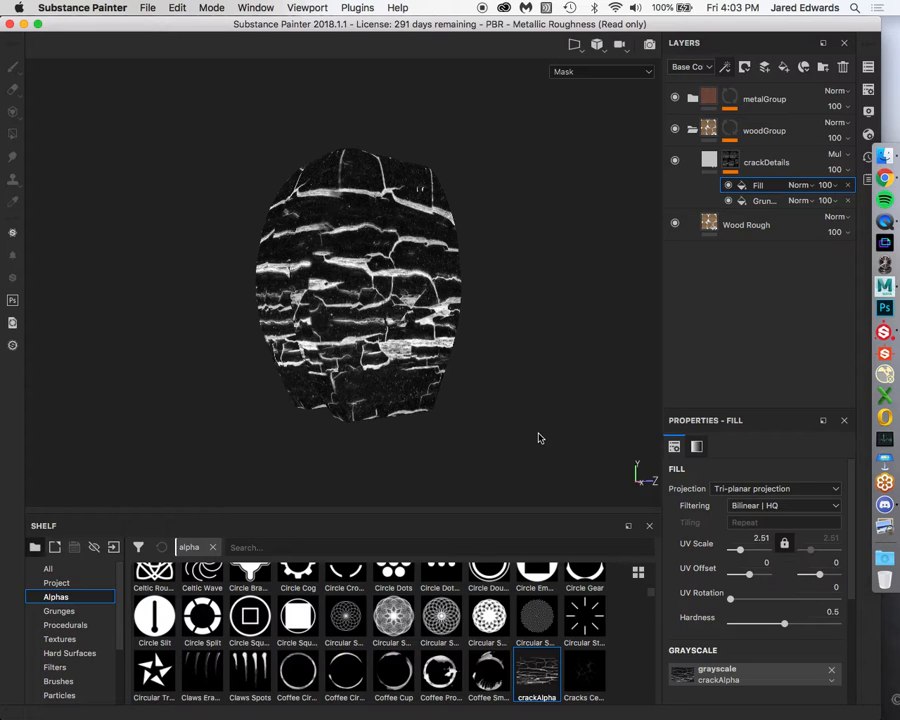
{"action": "left_click_drag", "start_coordinate": [277, 184], "coordinate": [386, 256], "text": "alt"}
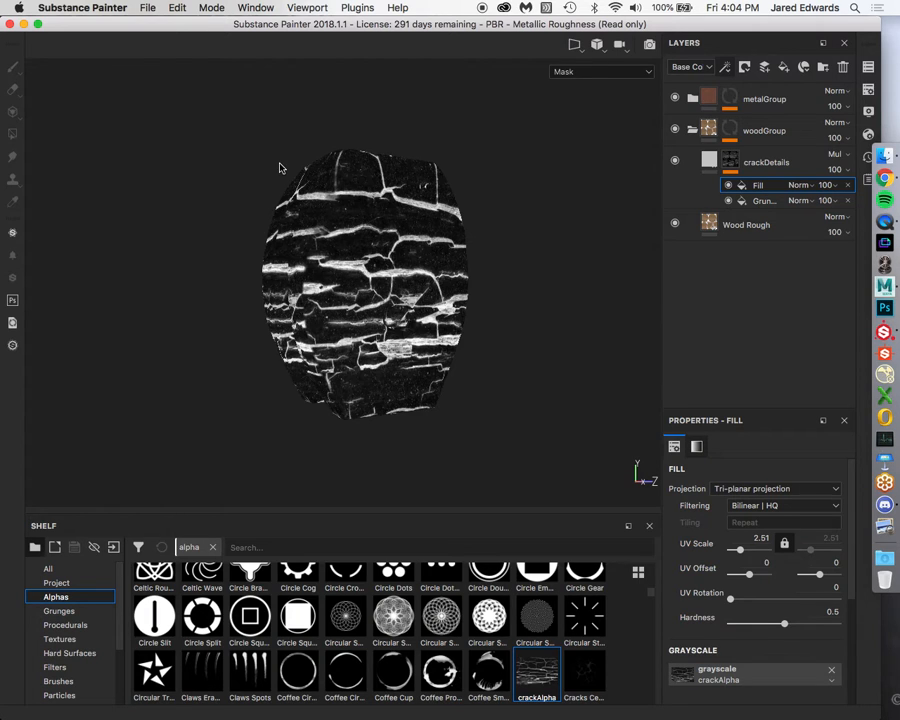
{"action": "key", "text": "F3"}
{"action": "right_click_drag", "start_coordinate": [368, 229], "coordinate": [214, 186], "text": "alt"}
{"action": "middle_click_drag", "start_coordinate": [214, 186], "coordinate": [314, 330], "text": "alt"}
{"action": "right_click_drag", "start_coordinate": [302, 308], "coordinate": [420, 347], "text": "alt"}
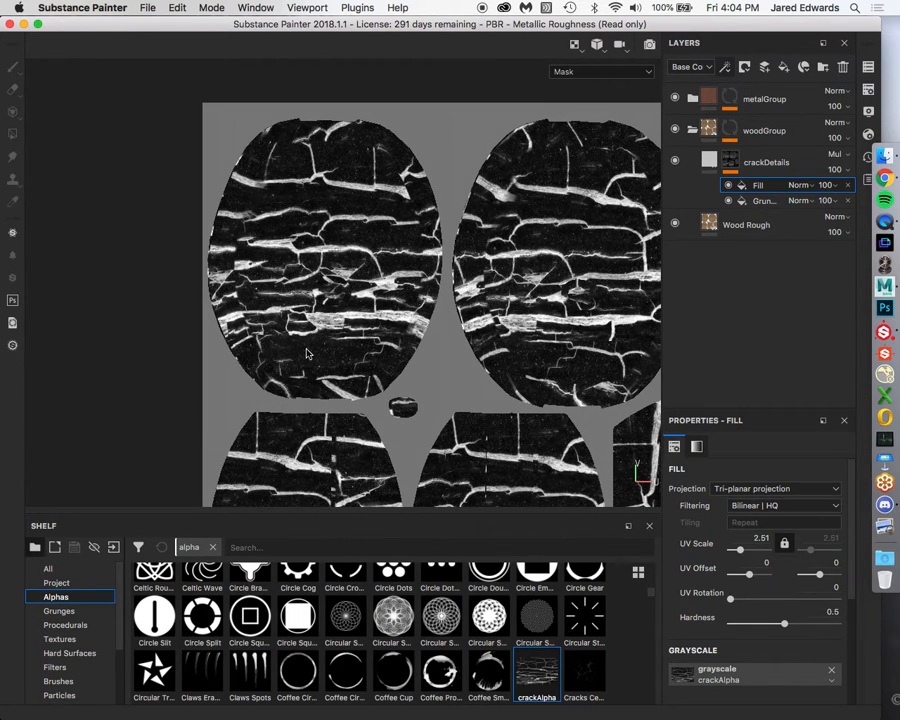
{"action": "middle_click_drag", "start_coordinate": [455, 352], "coordinate": [251, 308], "text": "alt"}
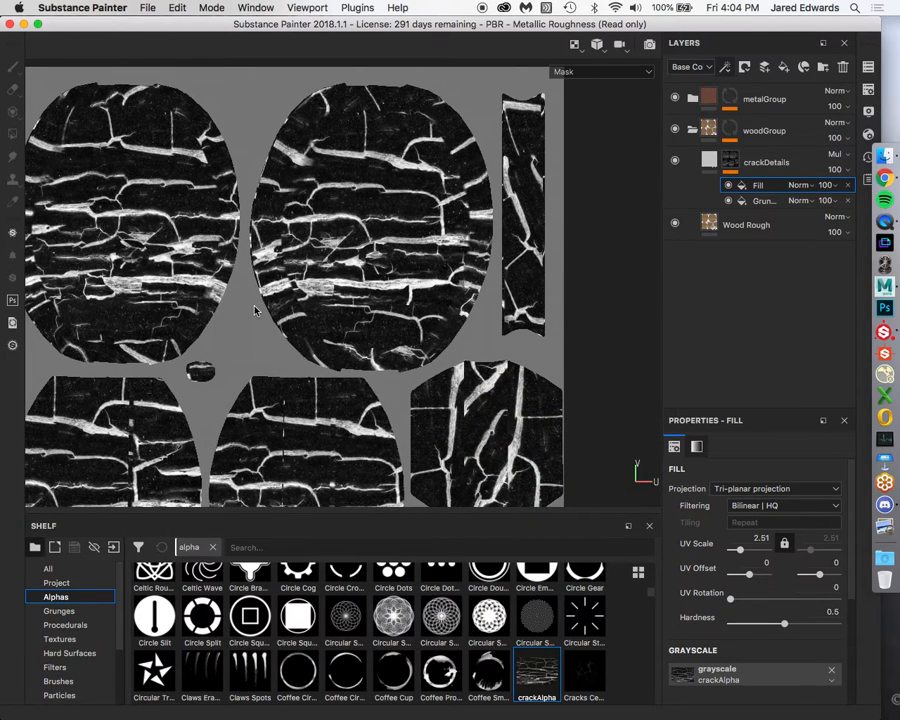
{"action": "right_click_drag", "start_coordinate": [260, 319], "coordinate": [229, 254], "text": "alt"}
{"action": "middle_click_drag", "start_coordinate": [229, 254], "coordinate": [301, 252], "text": "alt"}
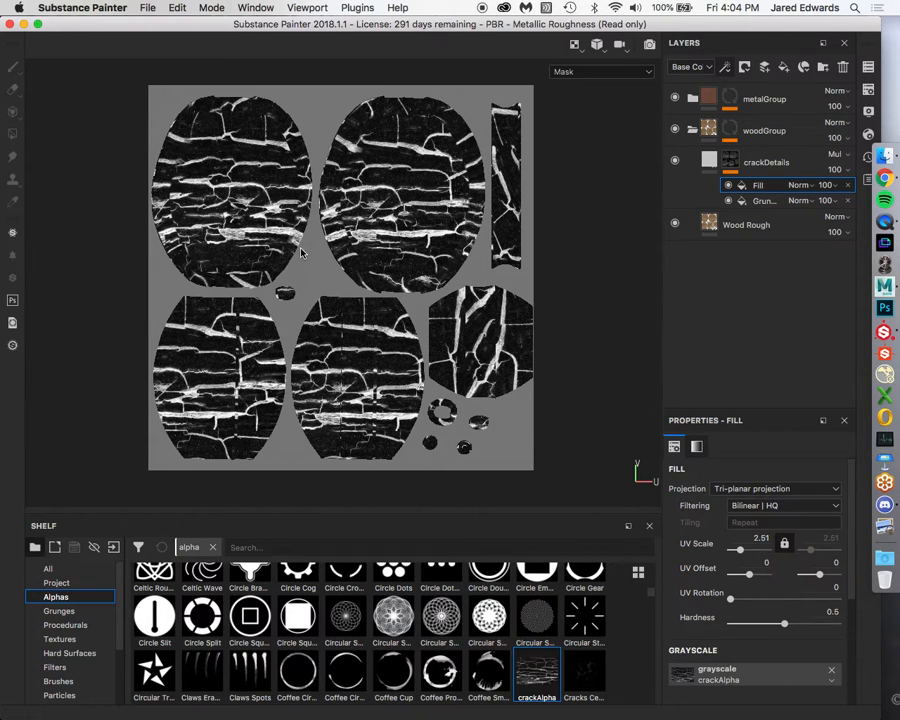
{"action": "key", "text": "F2"}
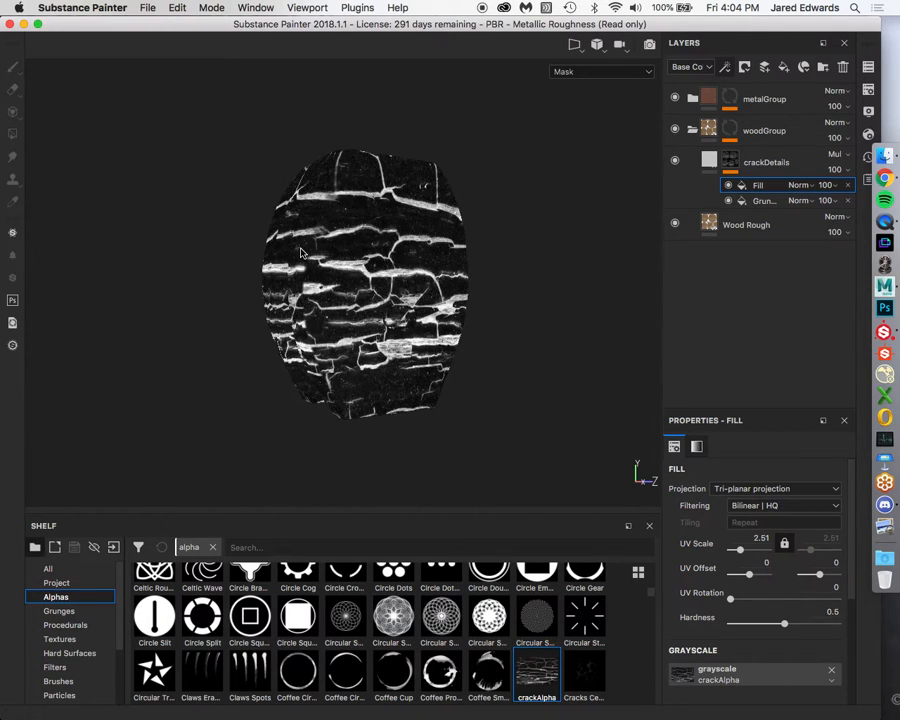
{"action": "middle_click_drag", "start_coordinate": [371, 286], "coordinate": [340, 261], "text": "alt"}
{"action": "right_click_drag", "start_coordinate": [340, 261], "coordinate": [364, 270], "text": "alt"}
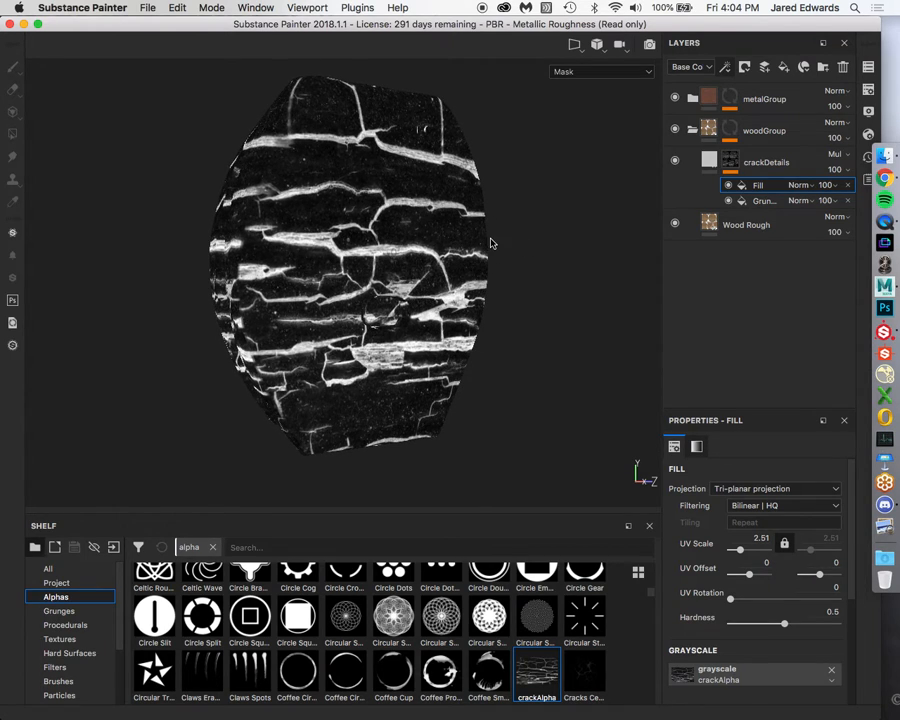
Try a UV scale of 3.74 for the crack pattern while viewing the 2D UV layout.
{"action": "key", "text": "F3"}
{"action": "left_click_drag", "start_coordinate": [740, 550], "coordinate": [745, 551]}
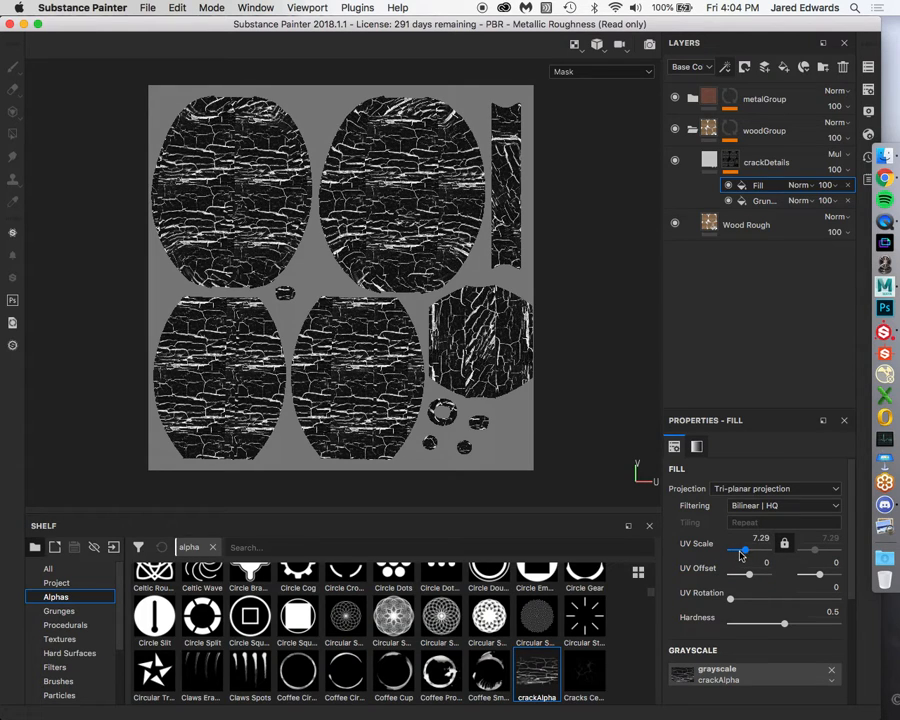
{"action": "left_click_drag", "start_coordinate": [744, 551], "coordinate": [741, 552]}
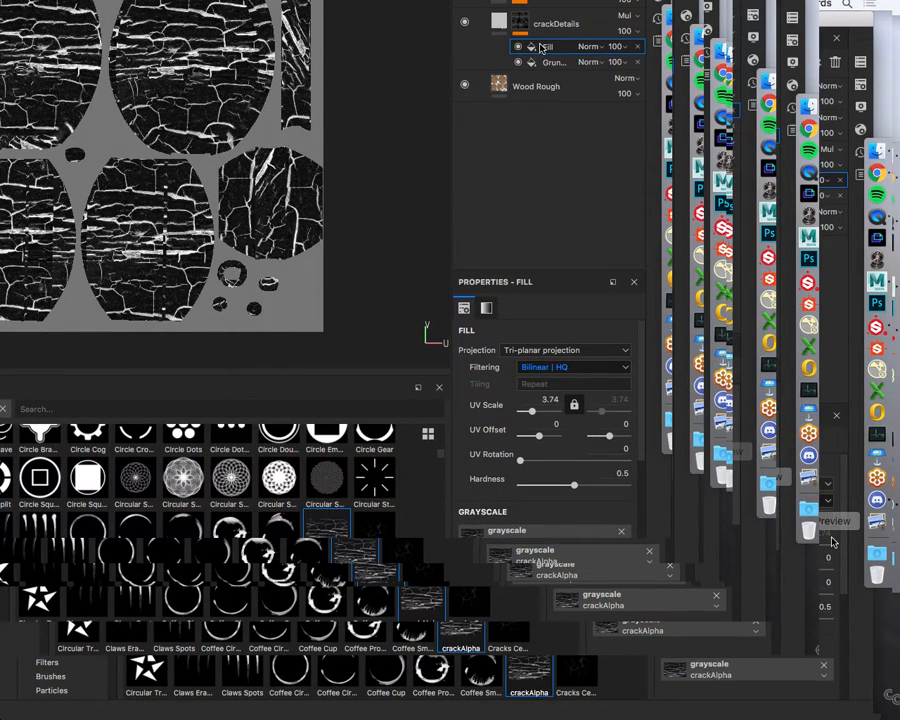
Switch the crackAlpha fill to UV projection and set its tiling to None.
{"action": "left_click", "coordinate": [568, 369]}
{"action": "left_click", "coordinate": [569, 368]}
{"action": "left_click", "coordinate": [565, 351]}
{"action": "left_click", "coordinate": [563, 363]}
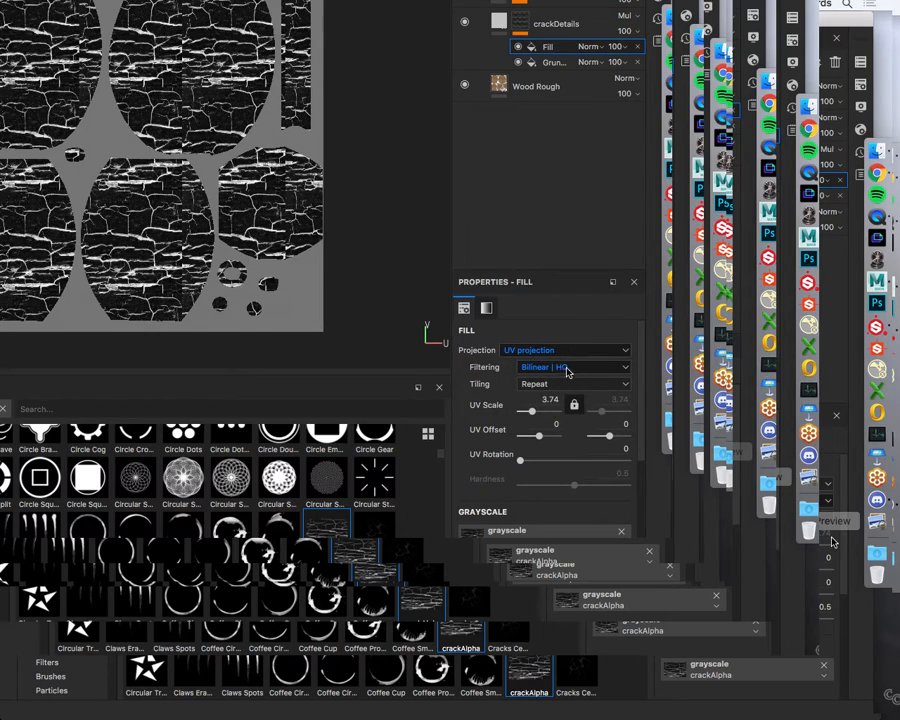
{"action": "left_click", "coordinate": [563, 385]}
{"action": "left_click", "coordinate": [556, 397]}
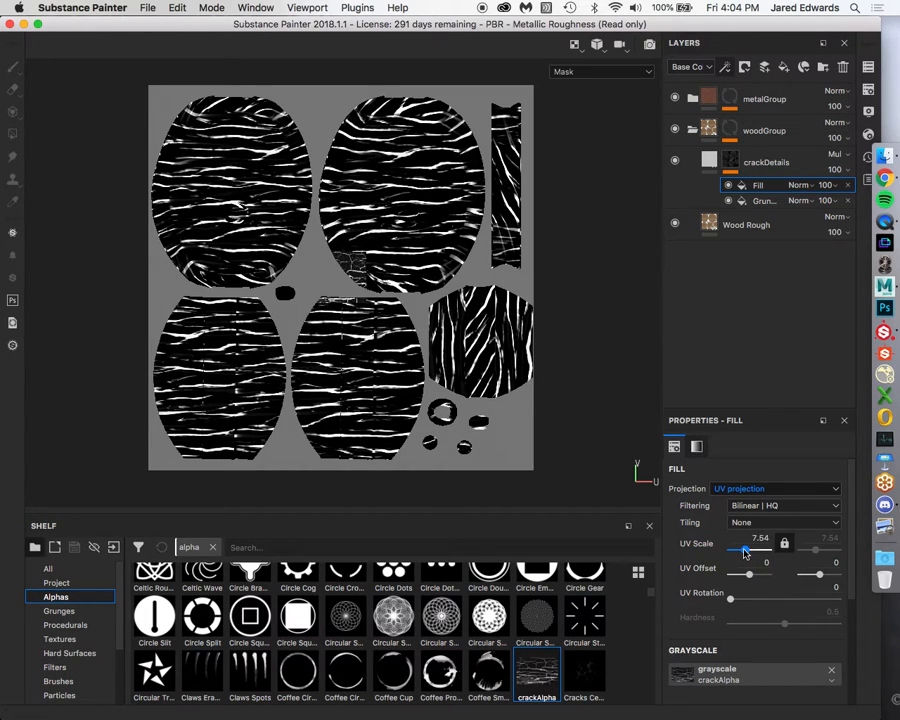
Fit the crack image over the first UV shell with UV scale 2.01 and UV offset -0.31, 0.22.
{"action": "mouse_move", "coordinate": [741, 553]}
{"action": "left_mouse_down"}
{"action": "mouse_move", "coordinate": [751, 580]}
{"action": "mouse_move", "coordinate": [742, 577]}
{"action": "left_mouse_up"}
{"action": "left_click_drag", "start_coordinate": [813, 578], "coordinate": [812, 573]}
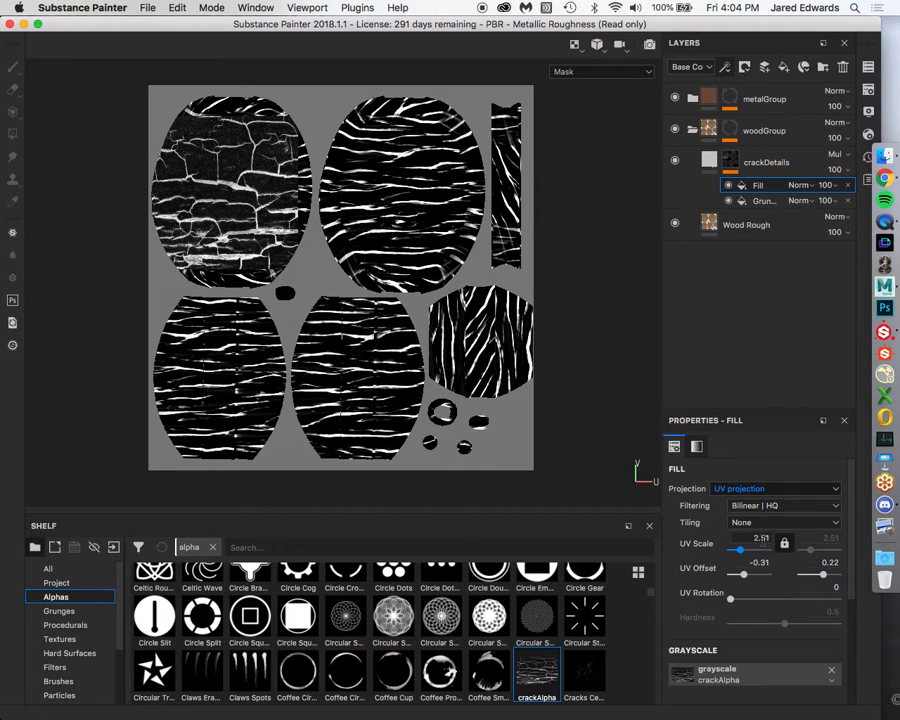
{"action": "left_click_drag", "start_coordinate": [740, 552], "coordinate": [739, 553]}
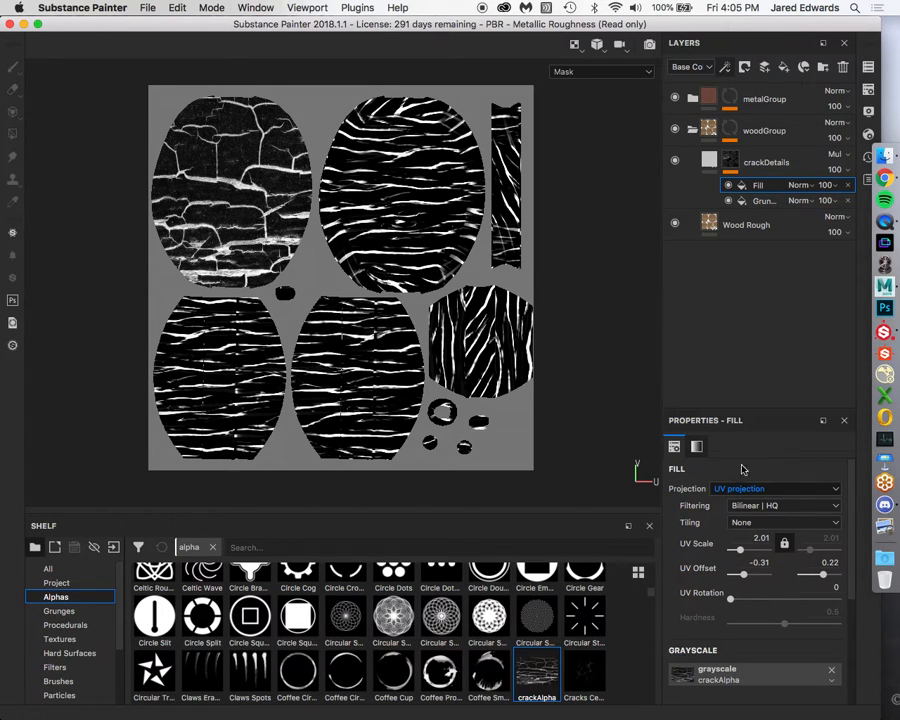
Compare the crackDetails mask on the 3D model with the crackAlpha fill hidden and shown.
{"action": "key", "text": "F2"}
{"action": "left_click_drag", "start_coordinate": [379, 205], "coordinate": [368, 238], "text": "alt"}
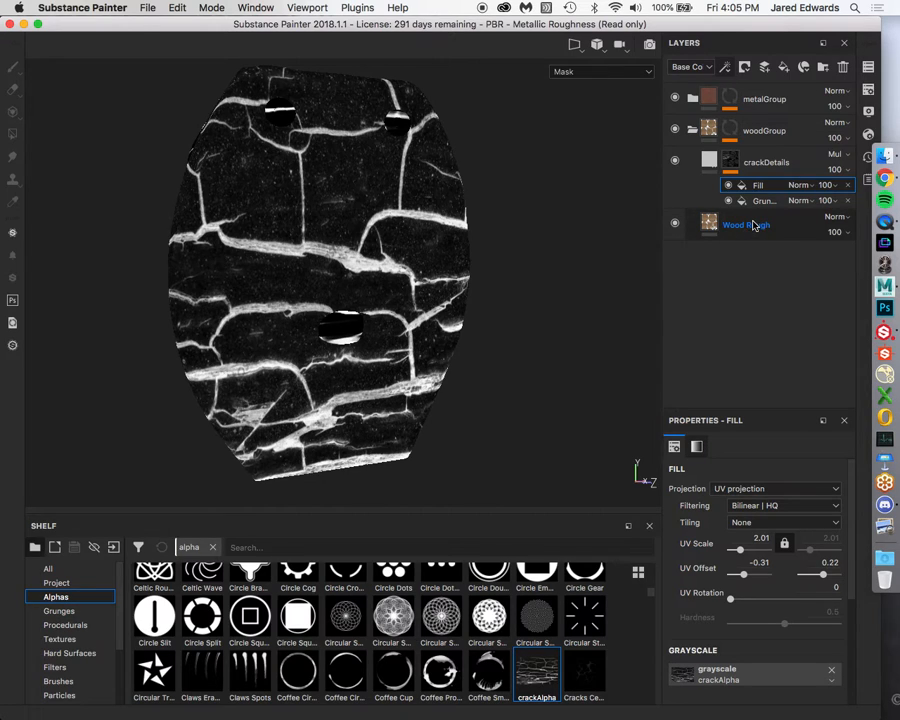
{"action": "left_click", "coordinate": [729, 187]}
{"action": "left_click", "coordinate": [729, 187]}
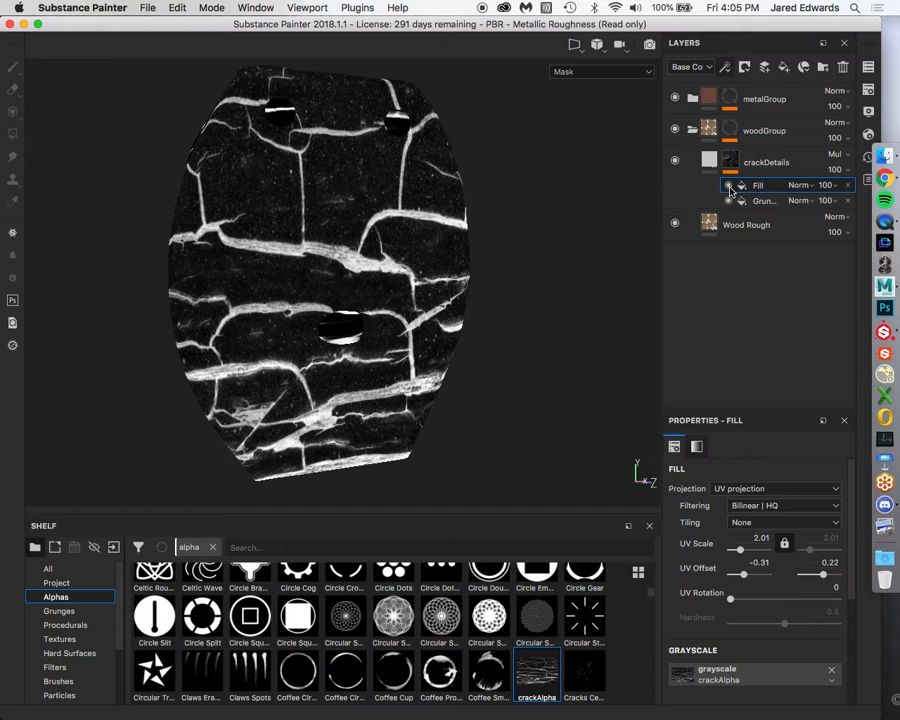
{"action": "left_click", "coordinate": [729, 187]}
{"action": "left_click", "coordinate": [729, 187]}
{"action": "left_click", "coordinate": [729, 187]}
{"action": "left_click", "coordinate": [729, 187]}
{"action": "left_click", "coordinate": [729, 187]}
{"action": "left_click", "coordinate": [729, 187]}
{"action": "left_click", "coordinate": [729, 187]}
{"action": "left_click", "coordinate": [729, 187]}
{"action": "left_click", "coordinate": [729, 187]}
{"action": "left_click", "coordinate": [729, 187]}
Try the Multiply blend mode on the crackAlpha fill in the crackDetails mask.
{"action": "left_click", "coordinate": [799, 185]}
{"action": "left_click", "coordinate": [739, 330]}
{"action": "left_click", "coordinate": [804, 183]}
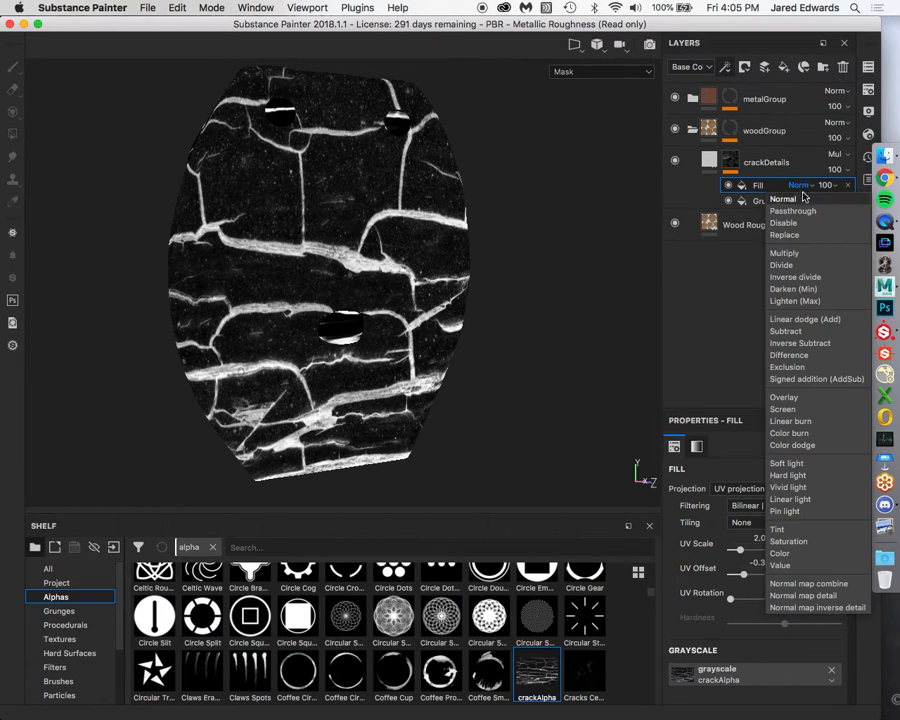
{"action": "left_click", "coordinate": [784, 253]}
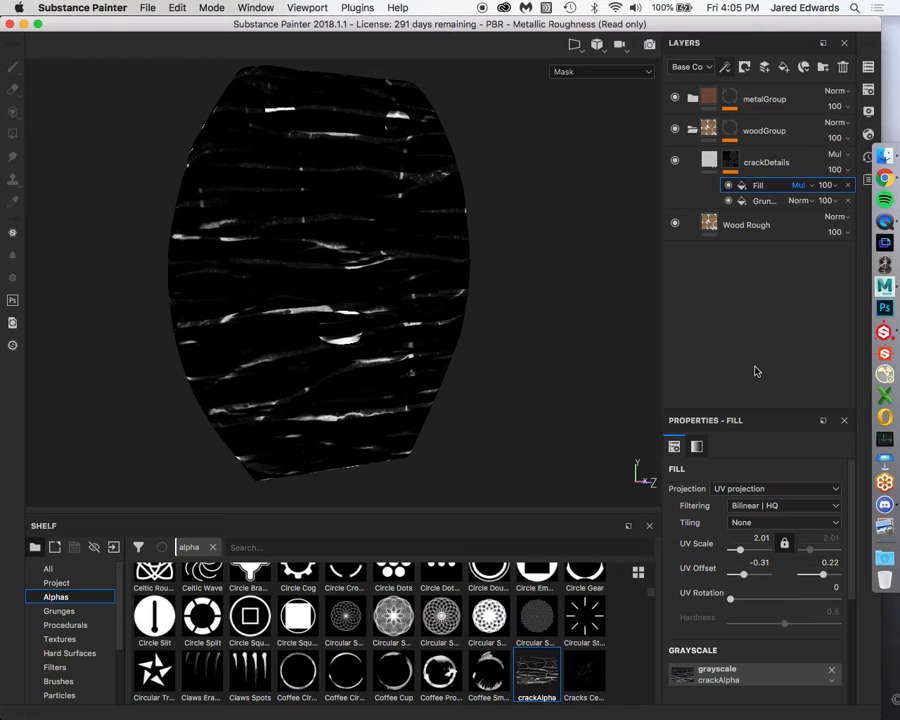
Set the blend mode of the crackAlpha fill to Lighten (Max).
{"action": "left_click", "coordinate": [800, 186]}
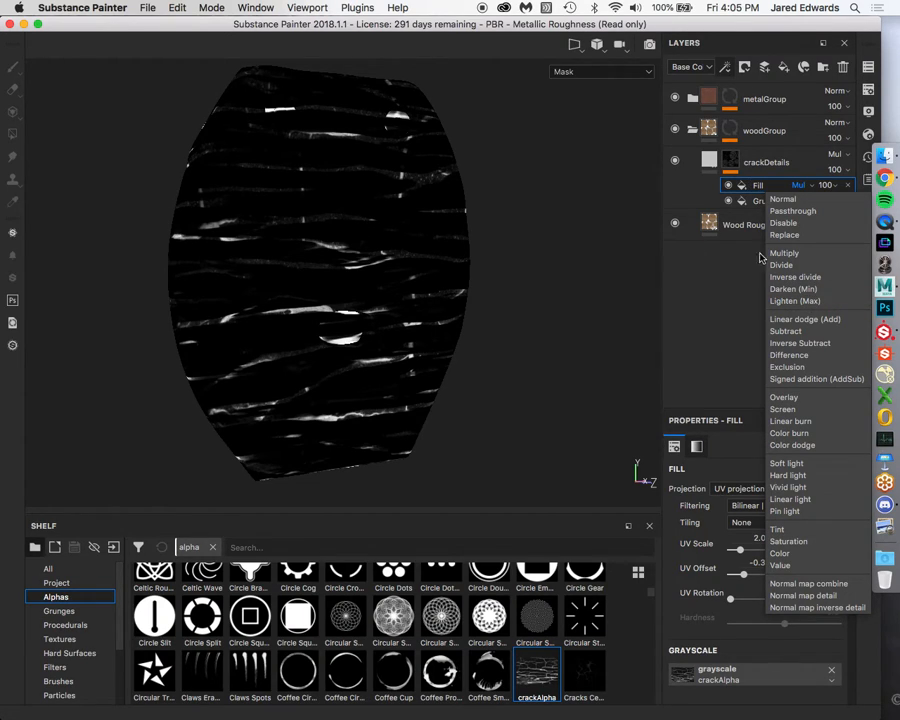
{"action": "left_click", "coordinate": [818, 301]}
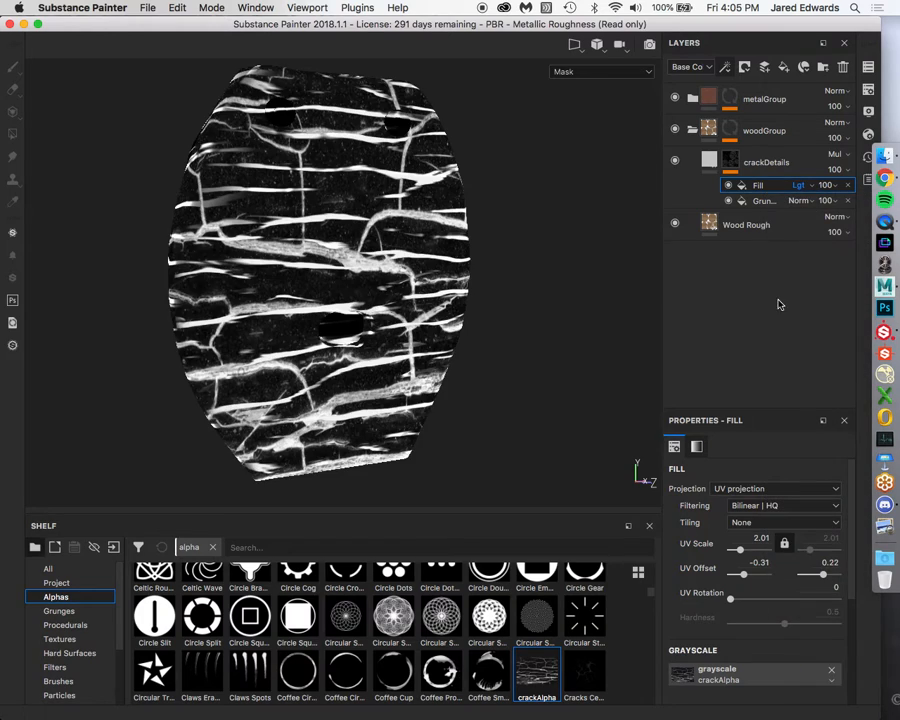
Compare the blended mask with the crackAlpha fill hidden and shown, and inspect the cracks on the wood material.
{"action": "left_click", "coordinate": [726, 186]}
{"action": "left_click", "coordinate": [726, 186]}
{"action": "left_click", "coordinate": [726, 186]}
{"action": "left_click", "coordinate": [726, 186]}
{"action": "left_click", "coordinate": [726, 186]}
{"action": "left_click", "coordinate": [727, 186]}
{"action": "left_click", "coordinate": [727, 186]}
{"action": "left_click", "coordinate": [727, 186]}
{"action": "left_click", "coordinate": [727, 186]}
{"action": "left_click", "coordinate": [727, 186]}
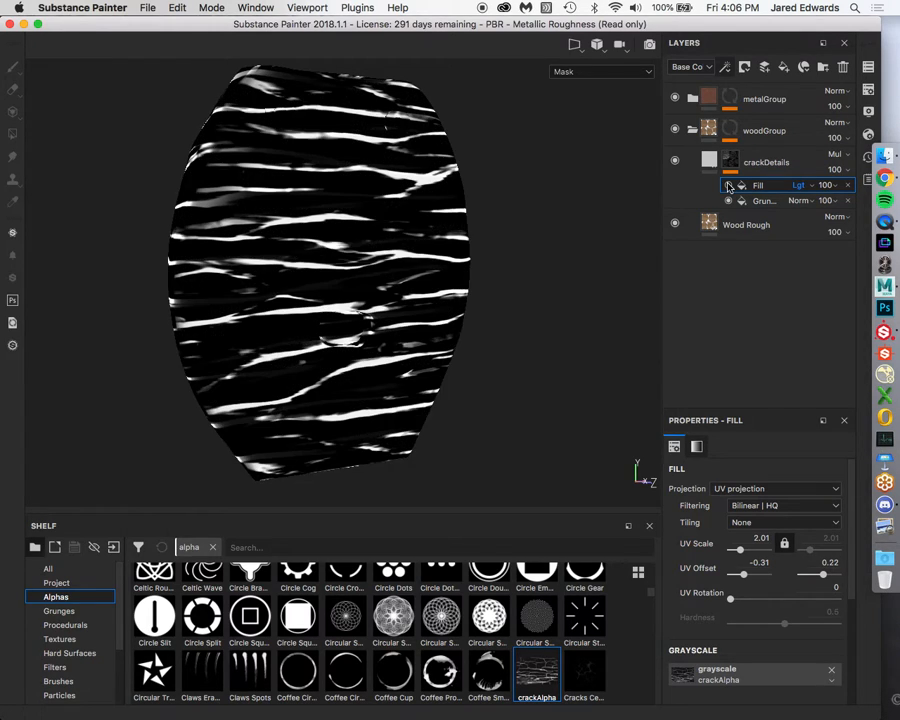
{"action": "left_click", "coordinate": [727, 186]}
{"action": "left_click", "coordinate": [709, 161]}
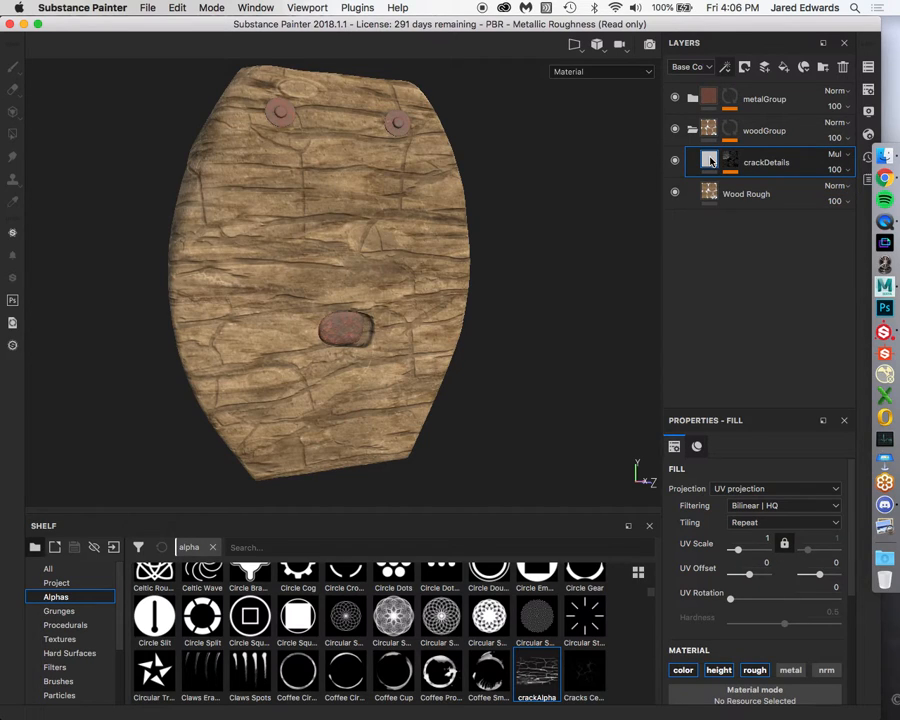
{"action": "left_click_drag", "start_coordinate": [488, 219], "coordinate": [476, 213], "text": "alt"}
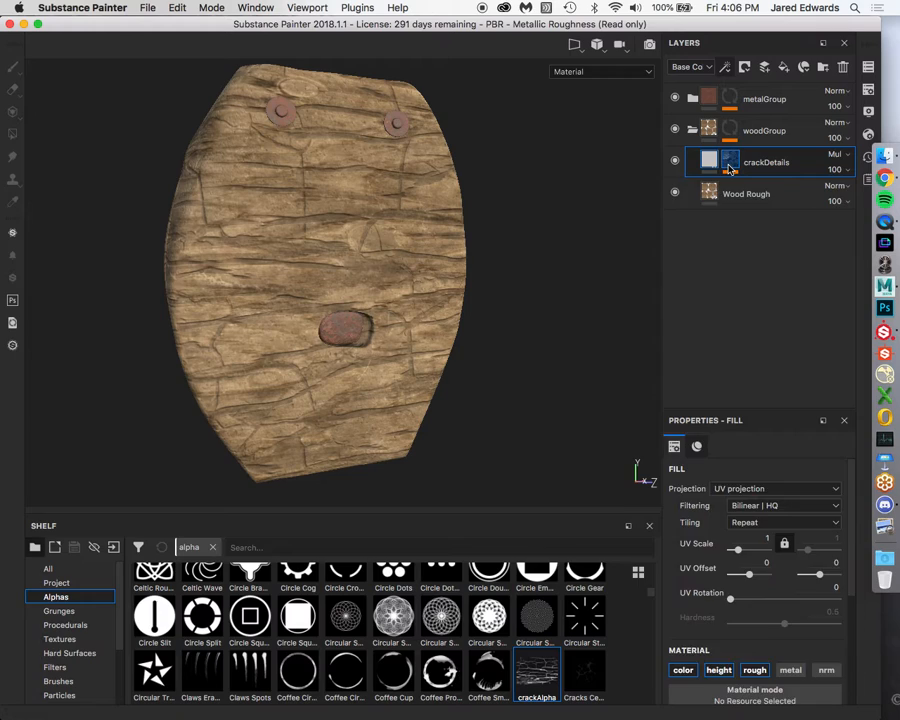
In the crackDetails mask, set the opacity of the grunge fill to 65 and the crackAlpha fill to 58.
{"action": "left_click", "coordinate": [757, 180]}
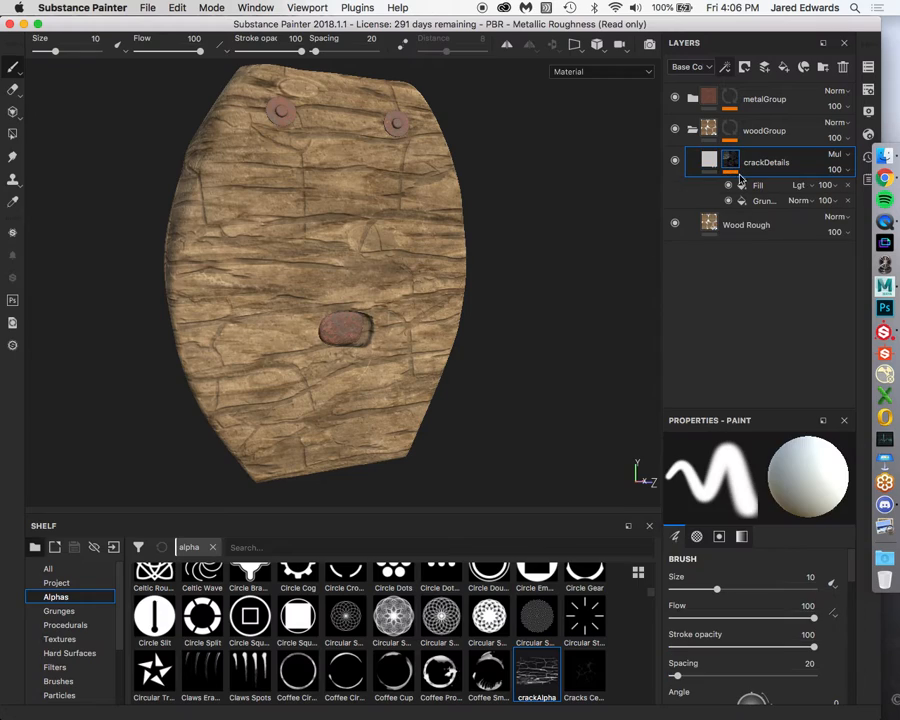
{"action": "left_click", "coordinate": [833, 204]}
{"action": "mouse_move", "coordinate": [838, 227]}
{"action": "left_mouse_down"}
{"action": "mouse_move", "coordinate": [860, 228]}
{"action": "mouse_move", "coordinate": [846, 227]}
{"action": "mouse_move", "coordinate": [850, 210]}
{"action": "mouse_move", "coordinate": [839, 209]}
{"action": "mouse_move", "coordinate": [862, 211]}
{"action": "mouse_move", "coordinate": [840, 211]}
{"action": "left_mouse_up"}
{"action": "left_click", "coordinate": [825, 186]}
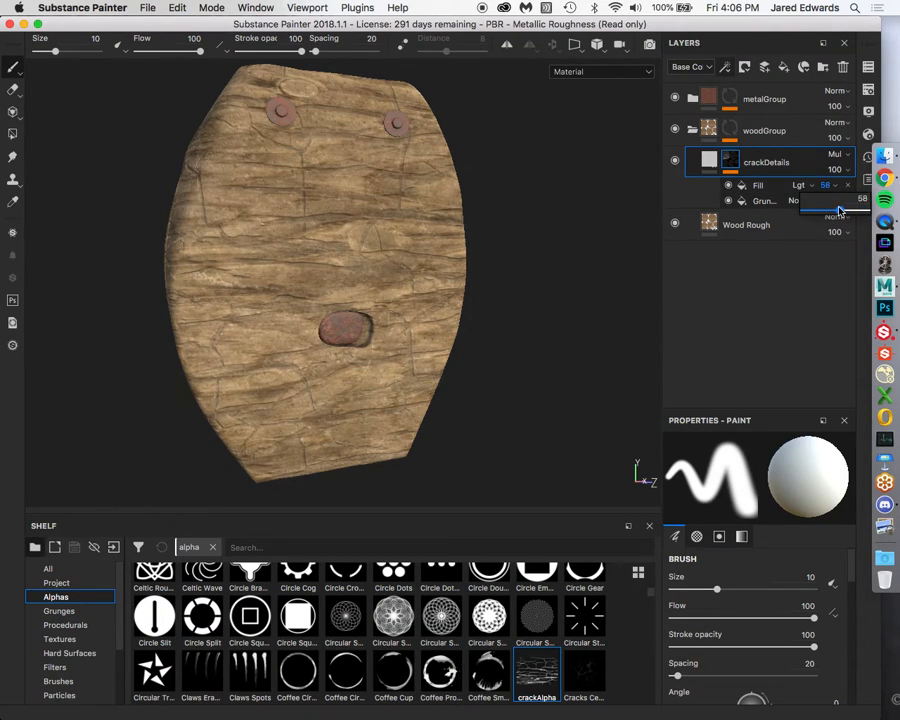
{"action": "left_click", "coordinate": [758, 188]}
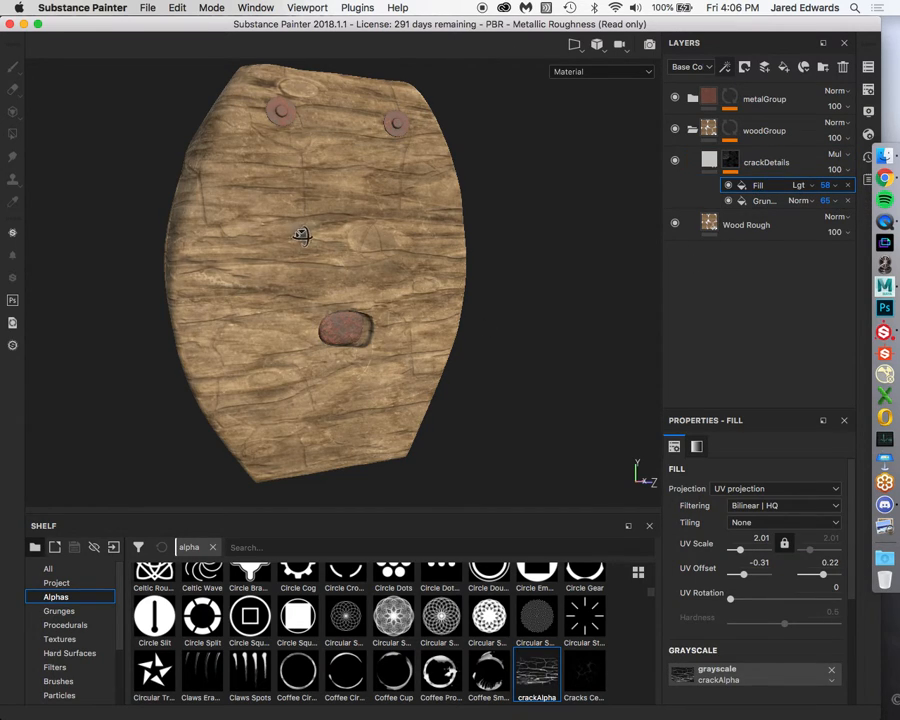
Inspect the softened cracks on the wooden model from several angles.
{"action": "left_click_drag", "start_coordinate": [301, 233], "coordinate": [220, 172], "text": "alt"}
{"action": "mouse_move", "coordinate": [176, 620]}
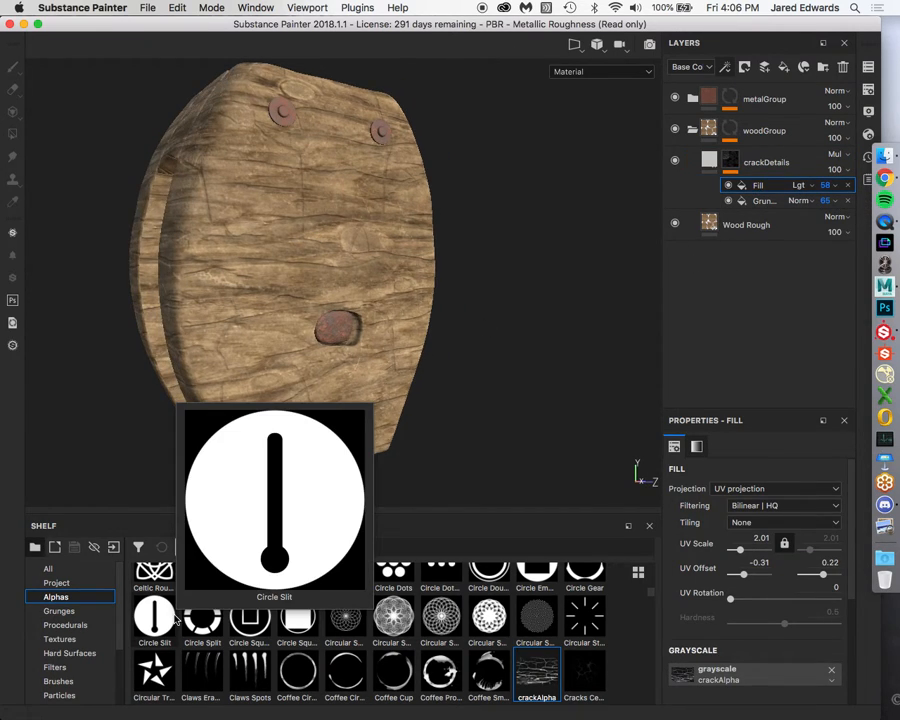
{"action": "left_click_drag", "start_coordinate": [321, 197], "coordinate": [410, 303], "text": "alt"}
{"action": "left_click_drag", "start_coordinate": [478, 405], "coordinate": [458, 279], "text": "alt"}
{"action": "left_click", "coordinate": [729, 162]}
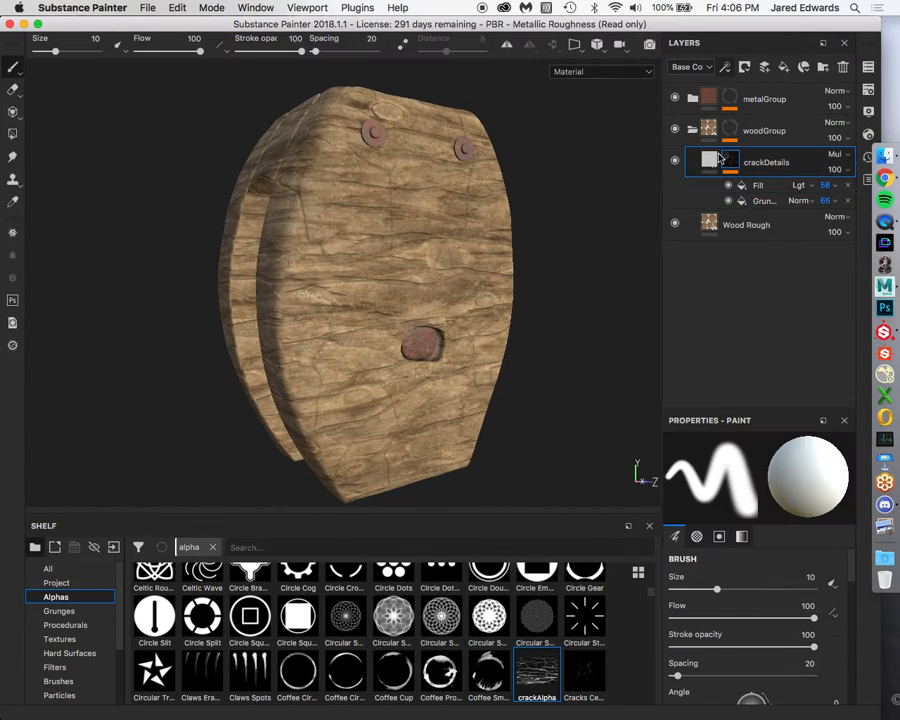
{"action": "left_click", "coordinate": [710, 161]}
{"action": "left_click", "coordinate": [692, 131]}
{"action": "left_click_drag", "start_coordinate": [305, 398], "coordinate": [338, 354], "text": "alt"}
{"action": "mouse_move", "coordinate": [494, 273]}
{"action": "left_mouse_down", "text": "alt"}
{"action": "mouse_move", "coordinate": [458, 282]}
{"action": "mouse_move", "coordinate": [485, 268]}
{"action": "left_mouse_up", "text": "alt"}
{"action": "left_click", "coordinate": [692, 130]}
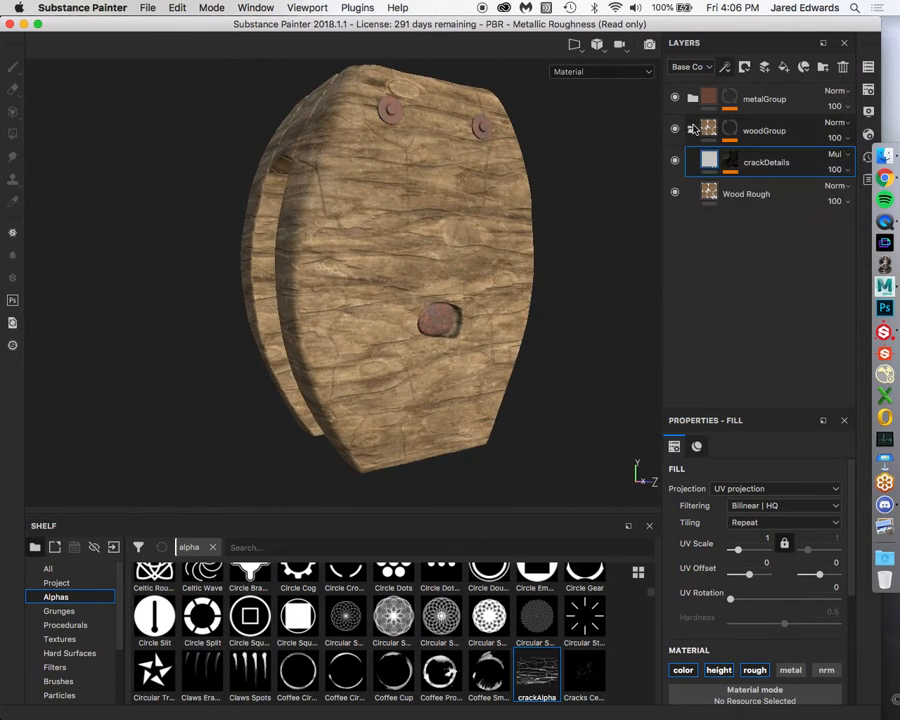
Compare the wood with the crackDetails layer hidden and shown, and examine the front face.
{"action": "left_click", "coordinate": [675, 161]}
{"action": "left_click", "coordinate": [675, 161]}
{"action": "left_click", "coordinate": [675, 161]}
{"action": "left_click", "coordinate": [675, 161]}
{"action": "left_click_drag", "start_coordinate": [486, 285], "coordinate": [438, 297], "text": "alt"}
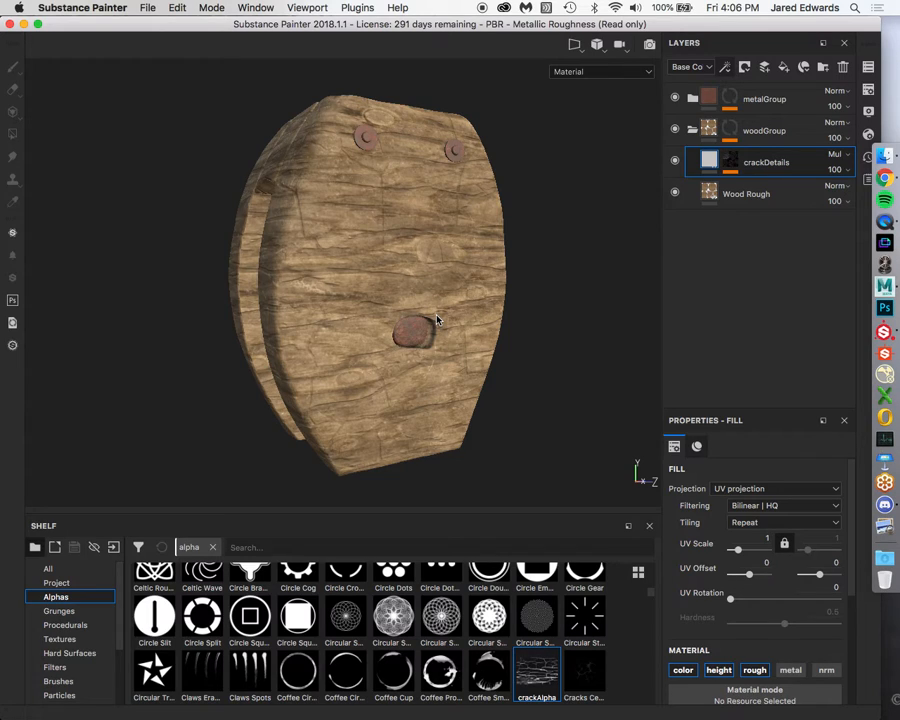
{"action": "left_click_drag", "start_coordinate": [408, 213], "coordinate": [375, 242], "text": "alt"}
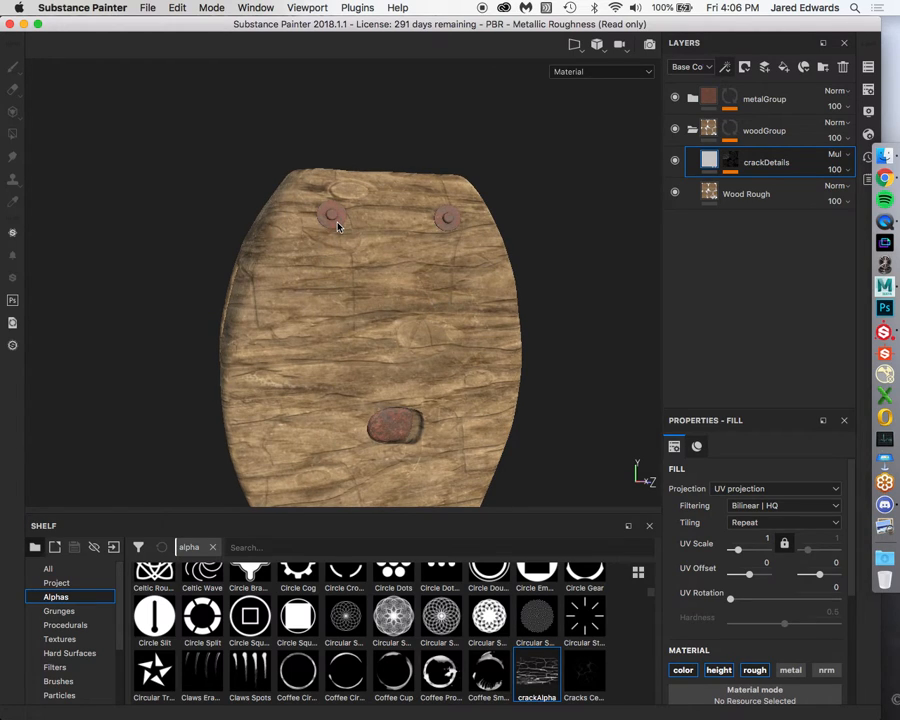
{"action": "left_click_drag", "start_coordinate": [337, 226], "coordinate": [432, 263], "text": "alt"}
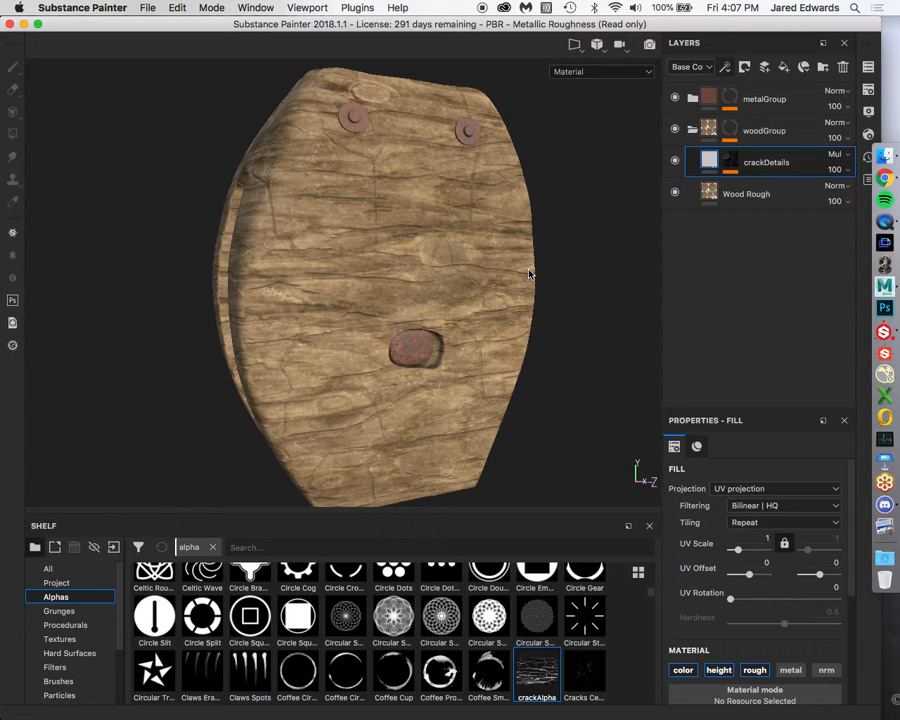
Add a fill layer above crackDetails in woodGroup with only the color and rough channels enabled.
{"action": "left_click", "coordinate": [784, 68]}
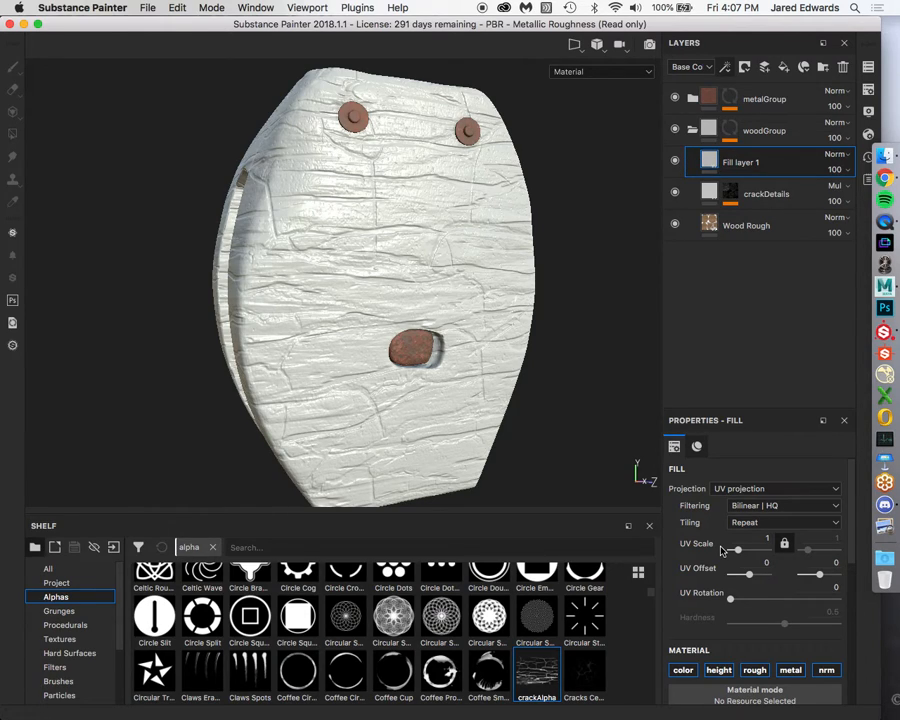
{"action": "scroll", "coordinate": [720, 549], "scroll_direction": "down", "scroll_amount": 3}
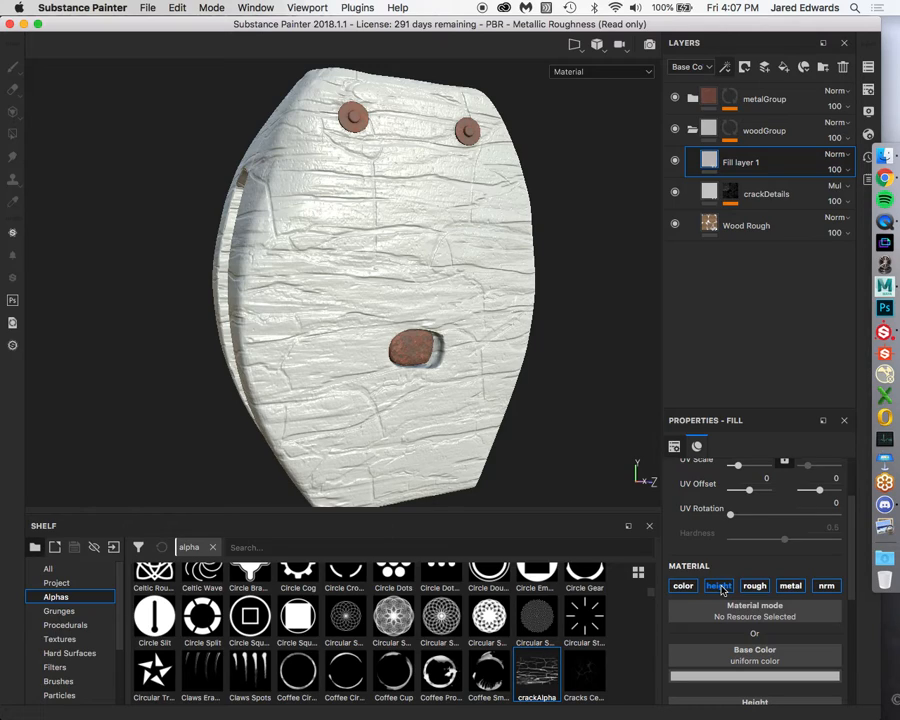
{"action": "left_click", "coordinate": [719, 586]}
{"action": "left_click", "coordinate": [789, 587]}
{"action": "left_click", "coordinate": [825, 586]}
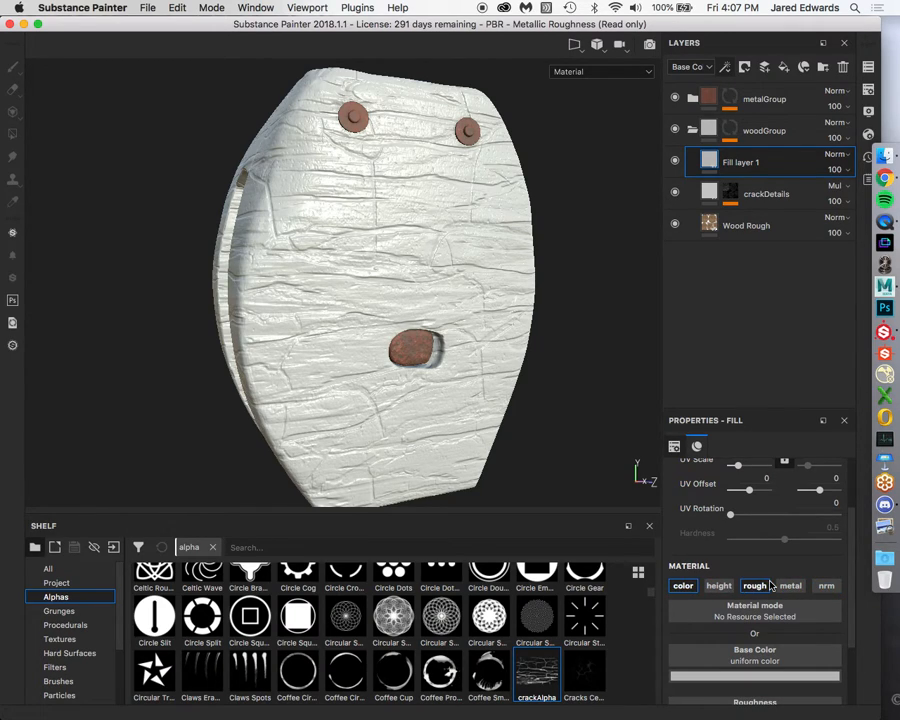
Rename the new fill layer as greenStain.
{"action": "double_click", "coordinate": [733, 166]}
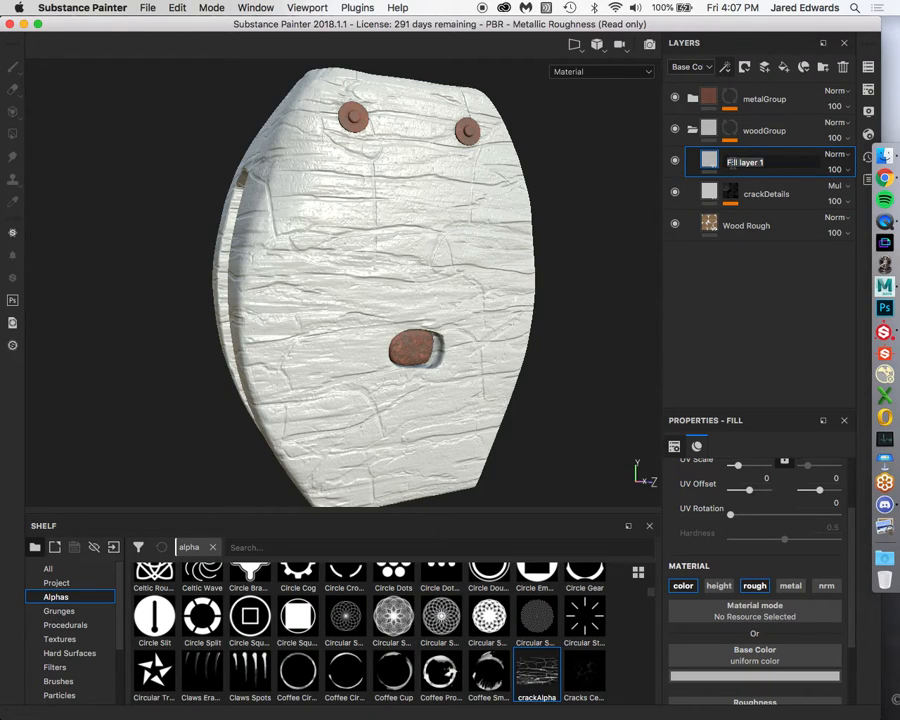
{"action": "type", "text": "greenStain"}
{"action": "key", "text": "Return"}
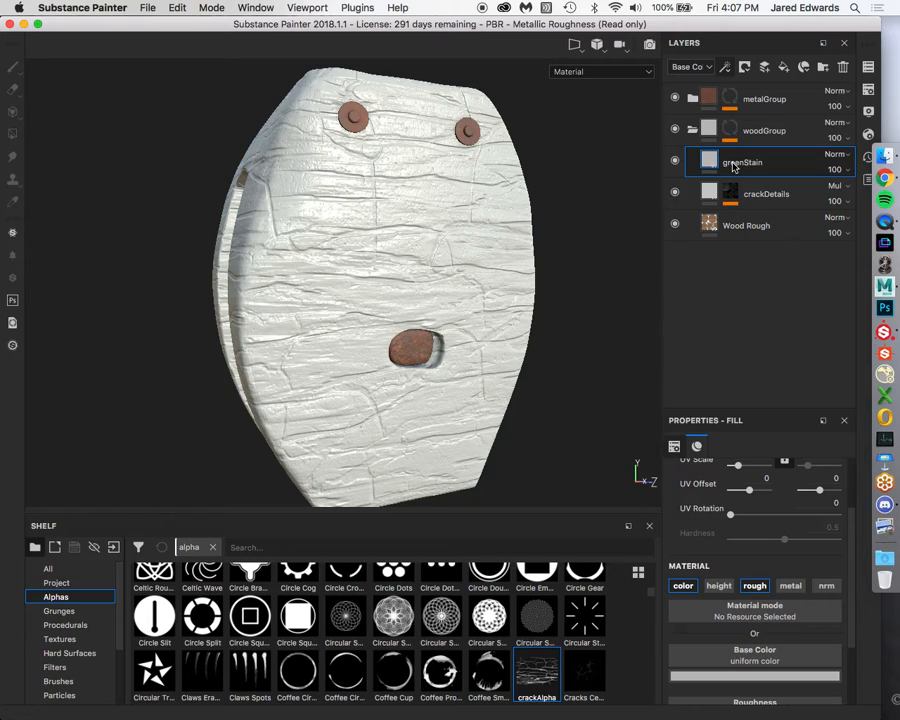
Set the base color of greenStain to a bright green with RGB 0.156, 0.440, 0.027.
{"action": "left_click", "coordinate": [748, 677]}
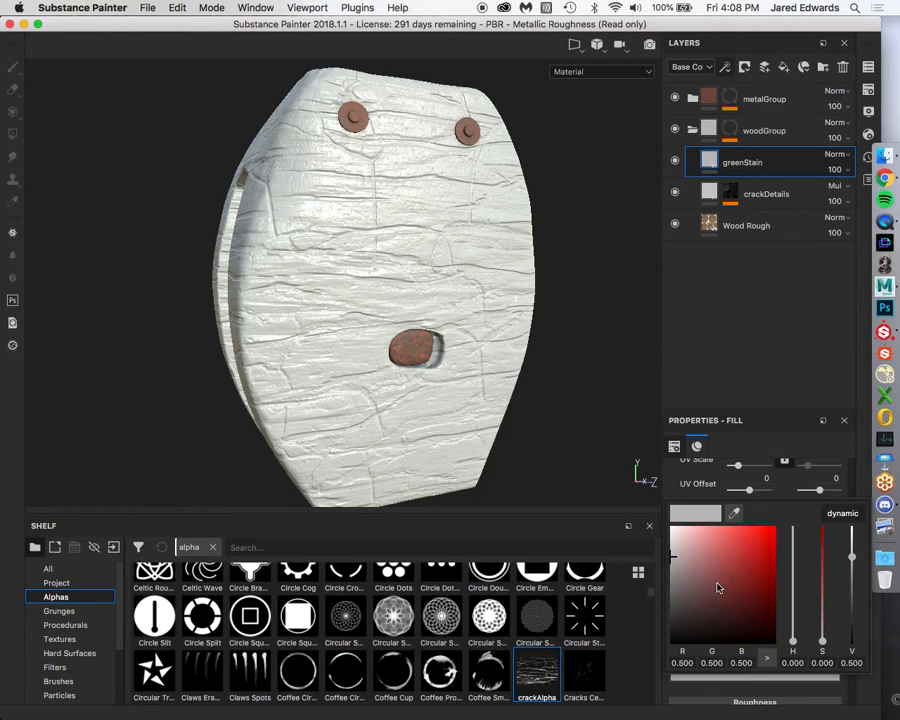
{"action": "left_click_drag", "start_coordinate": [793, 645], "coordinate": [794, 613]}
{"action": "left_click", "coordinate": [752, 562]}
{"action": "left_click_drag", "start_coordinate": [751, 559], "coordinate": [746, 562]}
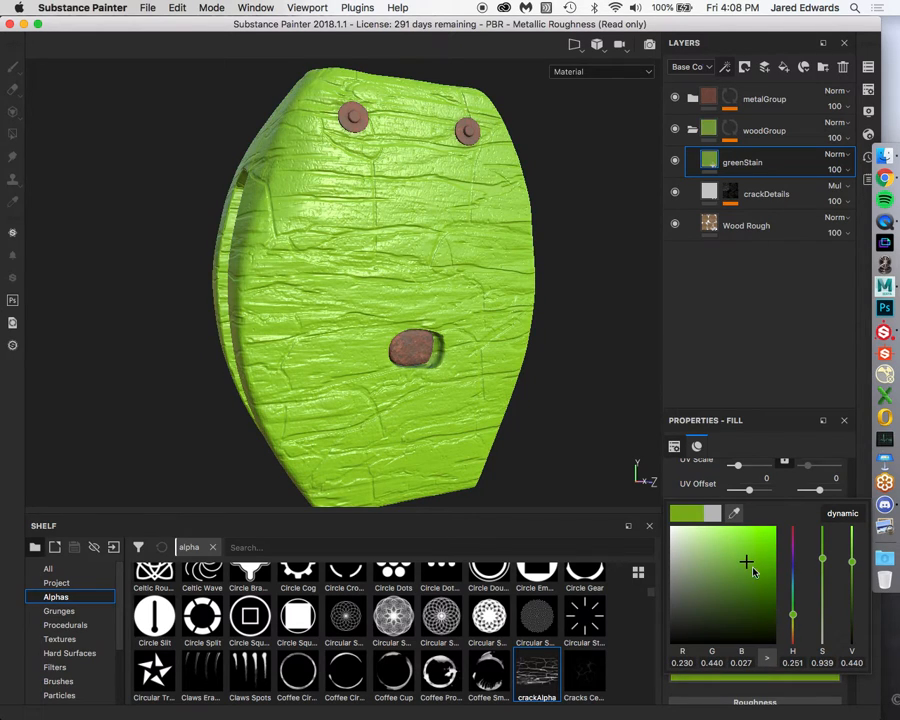
{"action": "left_click_drag", "start_coordinate": [794, 618], "coordinate": [794, 614]}
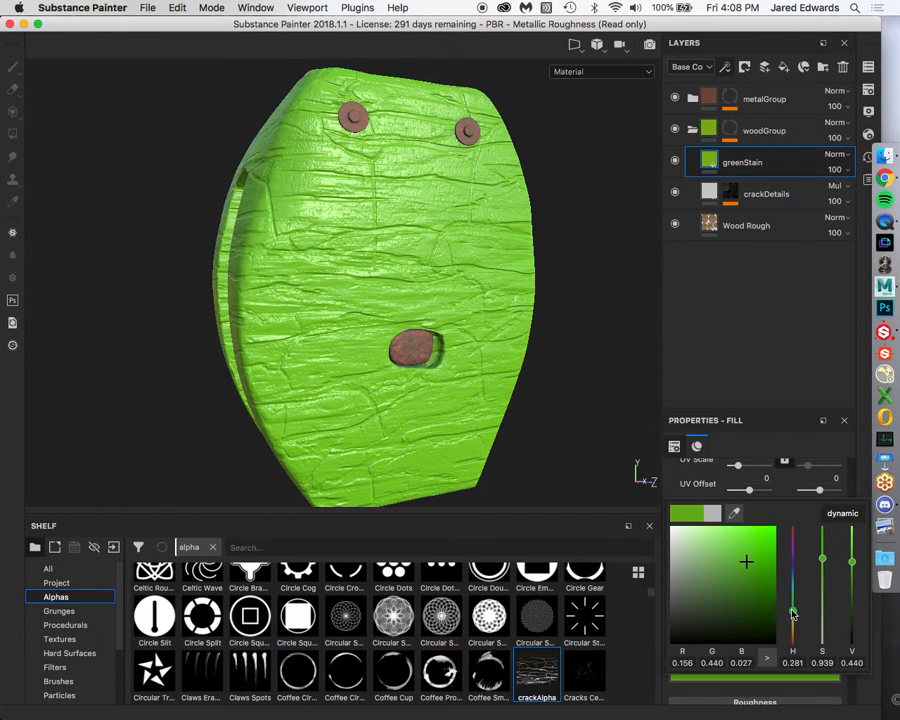
Darken the greenStain base color to a deep green with RGB 0.067, 0.170, 0.020.
{"action": "left_click_drag", "start_coordinate": [406, 142], "coordinate": [314, 224], "text": "alt"}
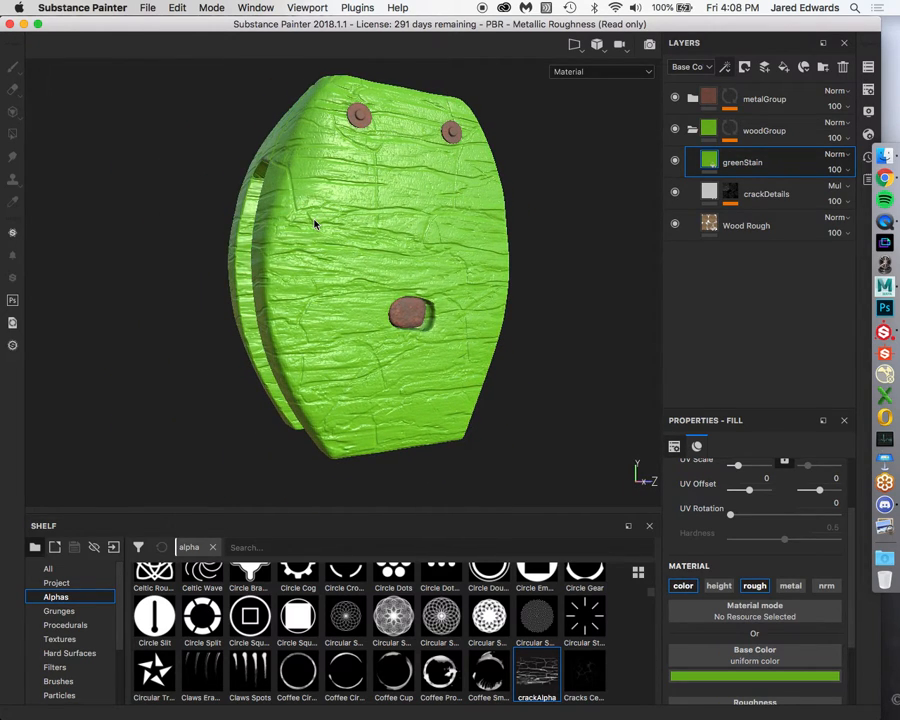
{"action": "left_click", "coordinate": [800, 677]}
{"action": "left_click", "coordinate": [739, 589]}
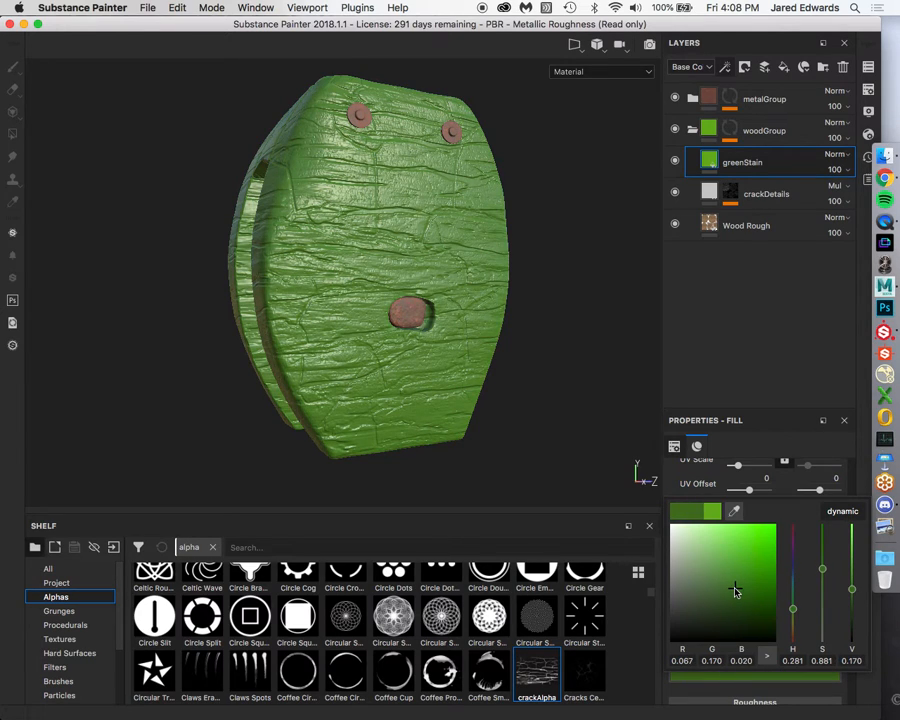
{"action": "left_click", "coordinate": [643, 23]}
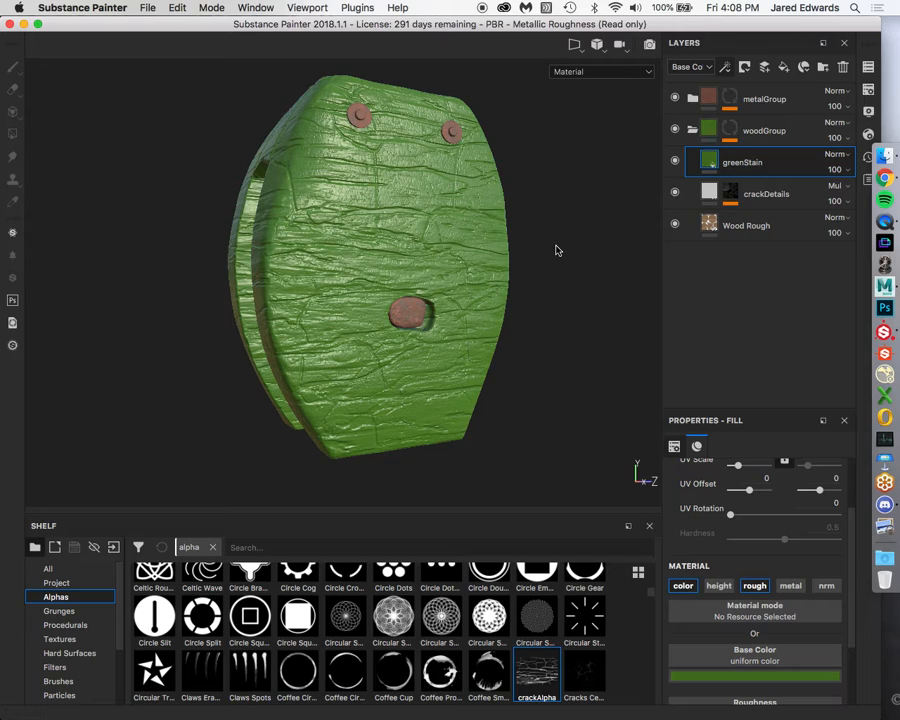
Set the blend mode of the greenStain layer to Multiply.
{"action": "left_click", "coordinate": [832, 156]}
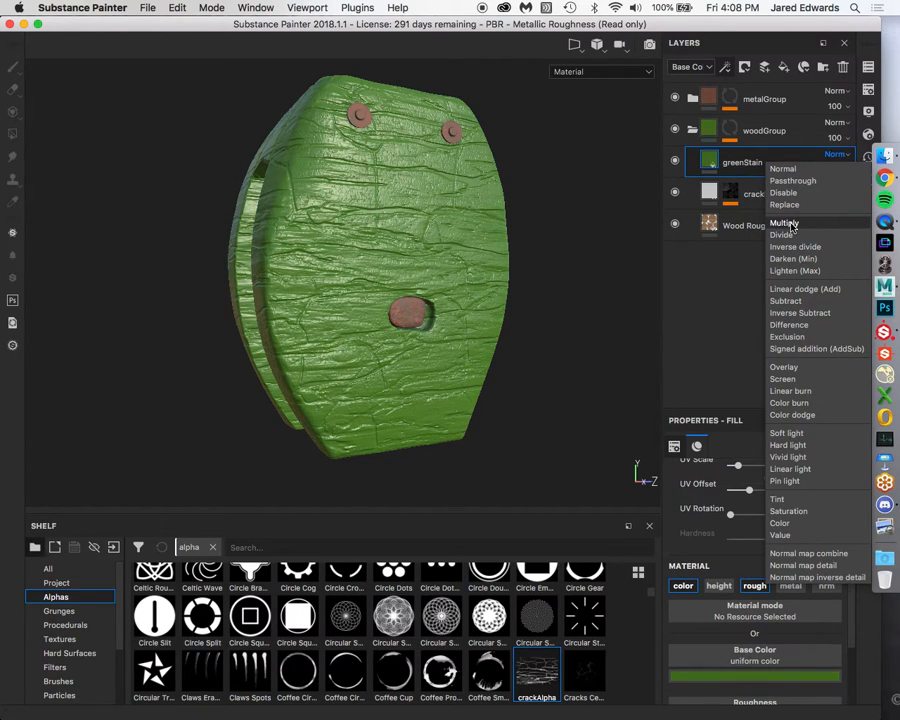
{"action": "left_click", "coordinate": [721, 262]}
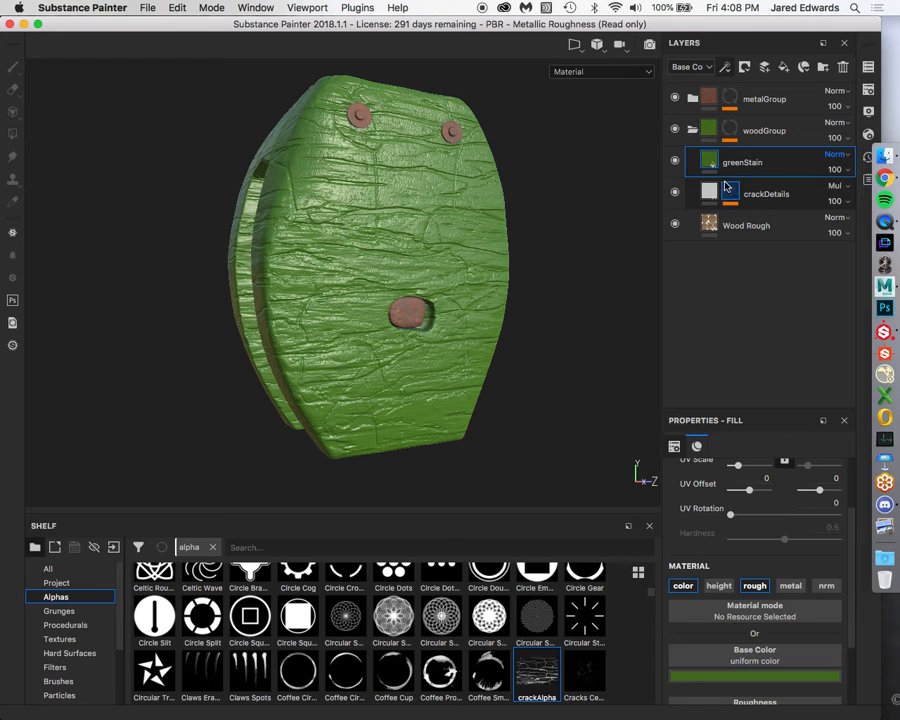
{"action": "left_click", "coordinate": [831, 158]}
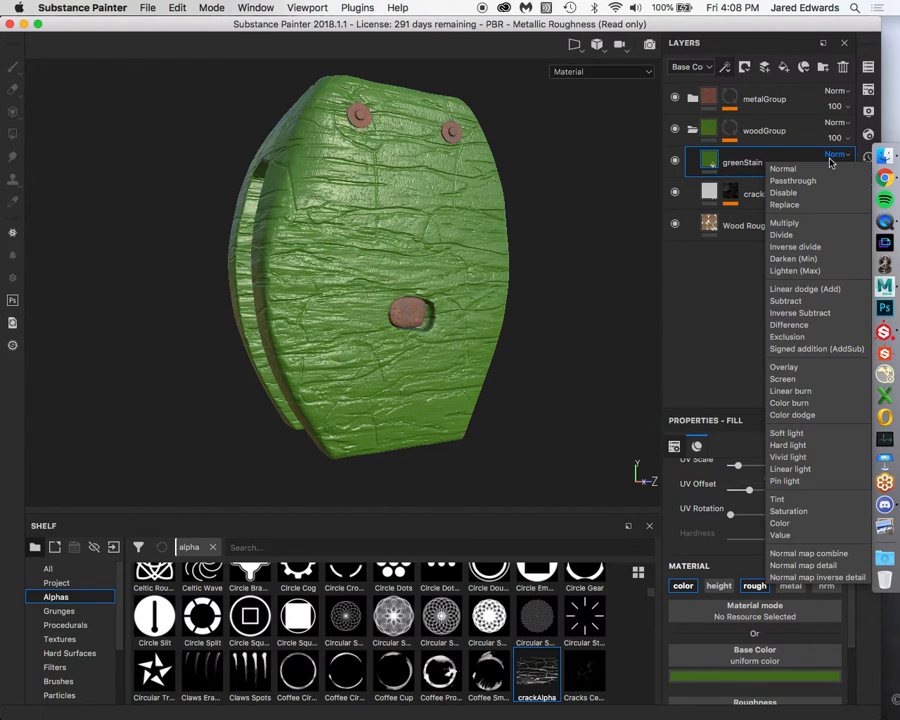
{"action": "left_click", "coordinate": [803, 224]}
{"action": "left_click_drag", "start_coordinate": [502, 287], "coordinate": [565, 317], "text": "alt"}
Reduce the opacity of the greenStain layer to 72 and check the stained wood on the model.
{"action": "left_click", "coordinate": [836, 170]}
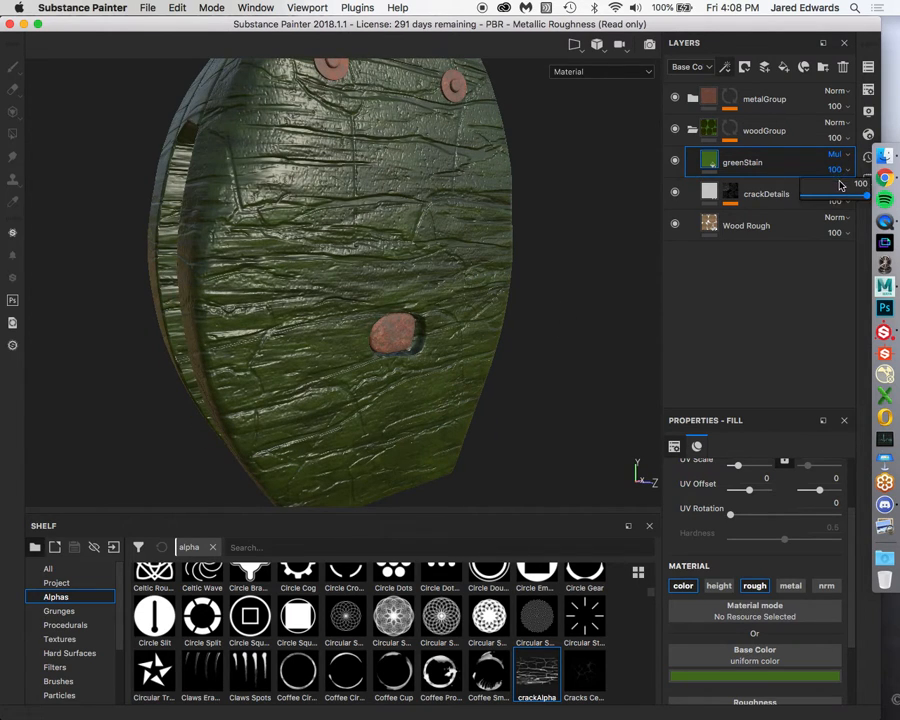
{"action": "mouse_move", "coordinate": [840, 195]}
{"action": "left_mouse_down"}
{"action": "mouse_move", "coordinate": [826, 198]}
{"action": "mouse_move", "coordinate": [850, 201]}
{"action": "mouse_move", "coordinate": [824, 195]}
{"action": "mouse_move", "coordinate": [851, 201]}
{"action": "left_mouse_up"}
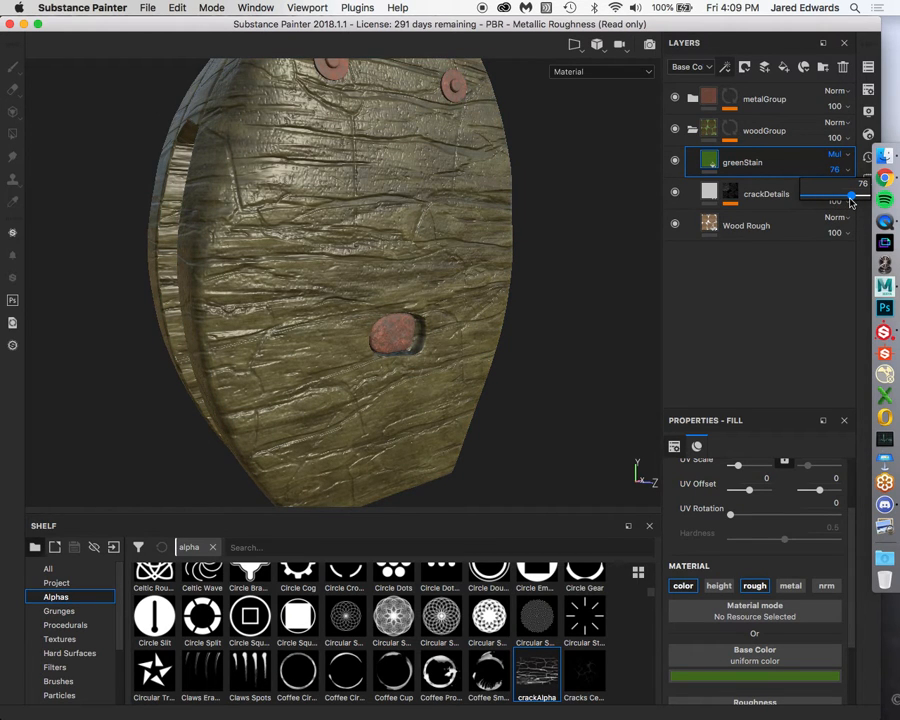
{"action": "mouse_move", "coordinate": [851, 201]}
{"action": "left_mouse_down"}
{"action": "mouse_move", "coordinate": [841, 201]}
{"action": "mouse_move", "coordinate": [849, 201]}
{"action": "left_mouse_up"}
{"action": "left_click_drag", "start_coordinate": [487, 262], "coordinate": [440, 258], "text": "alt"}
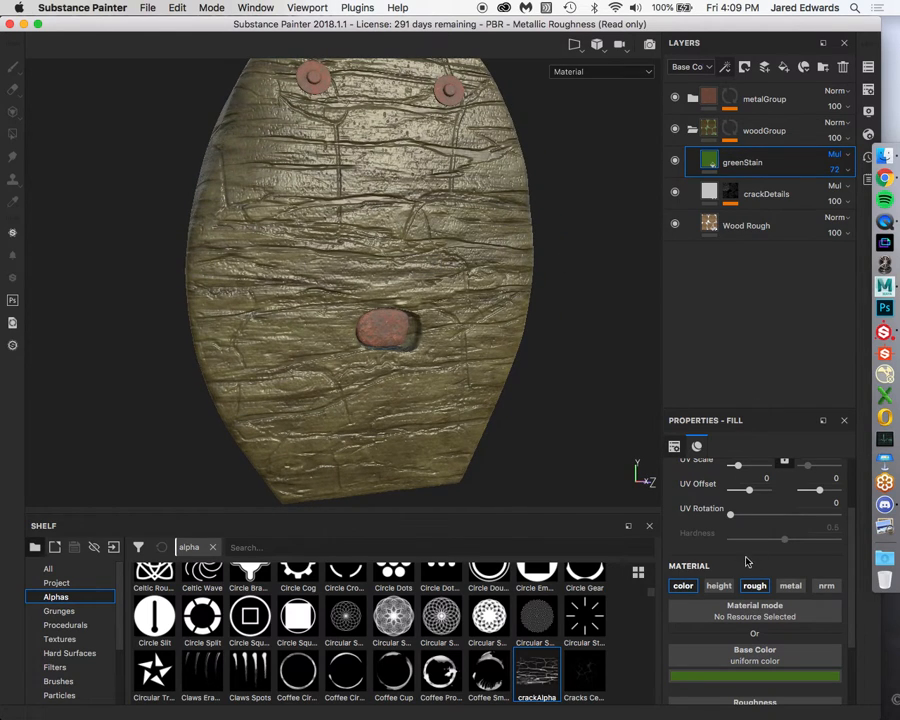
{"action": "left_click_drag", "start_coordinate": [482, 382], "coordinate": [513, 383], "text": "alt"}
{"action": "scroll", "coordinate": [762, 682], "scroll_direction": "down", "scroll_amount": 3}
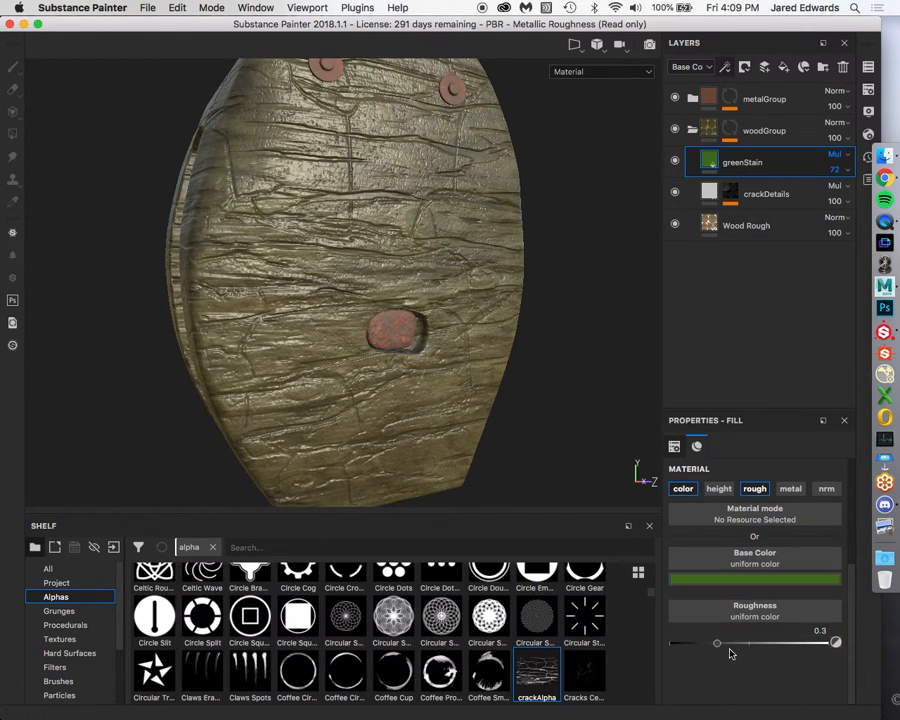
{"action": "middle_click_drag", "start_coordinate": [443, 356], "coordinate": [452, 372], "text": "alt"}
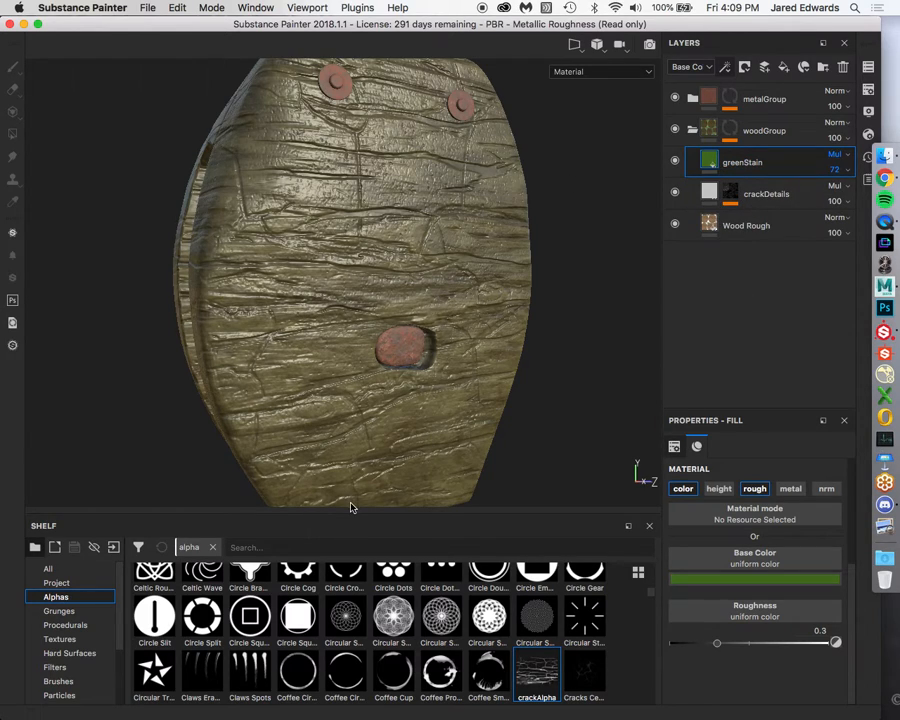
Add a black mask to the greenStain layer and add a fill effect to that mask.
{"action": "left_click", "coordinate": [745, 68]}
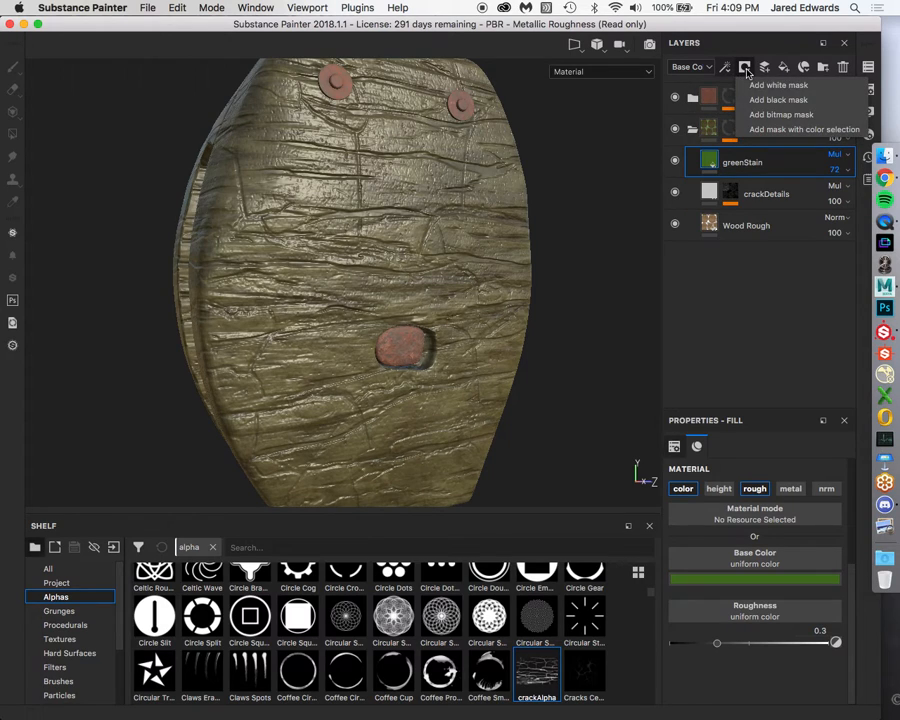
{"action": "left_click", "coordinate": [767, 101]}
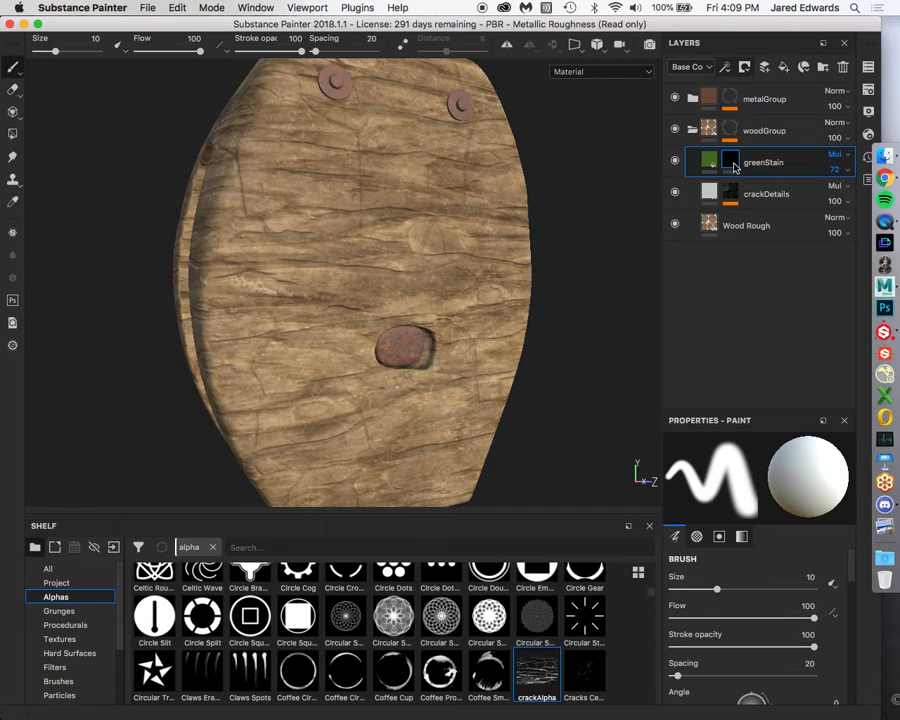
{"action": "left_click", "coordinate": [726, 67]}
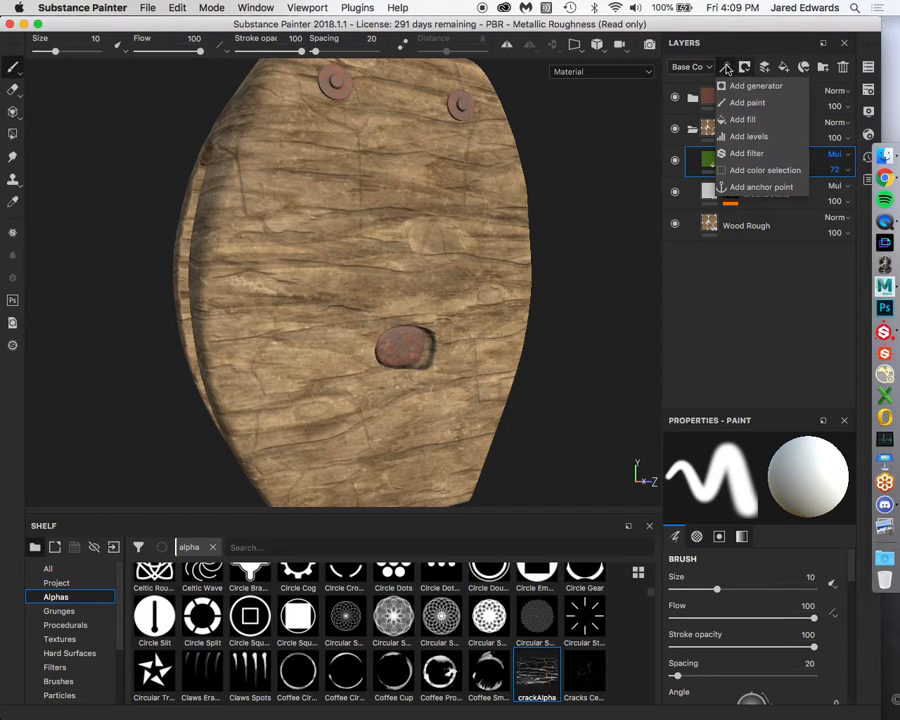
{"action": "left_click", "coordinate": [737, 120]}
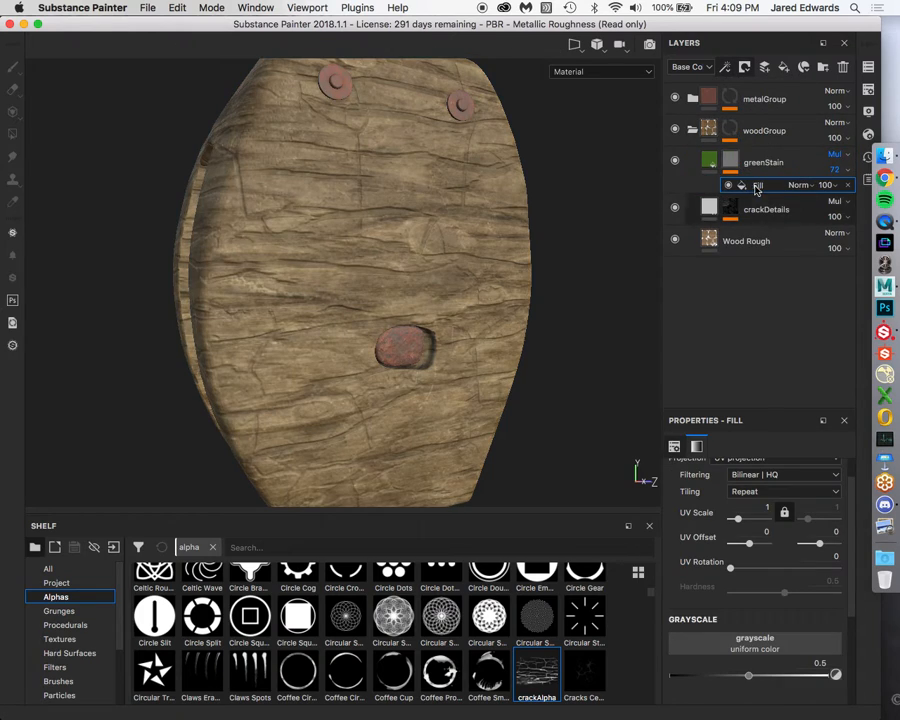
Browse the procedural textures in the shelf for grunge maps suited to the greenStain mask.
{"action": "left_click", "coordinate": [58, 611]}
{"action": "left_click", "coordinate": [76, 624]}
{"action": "scroll", "coordinate": [313, 622], "scroll_direction": "down", "scroll_amount": 15}
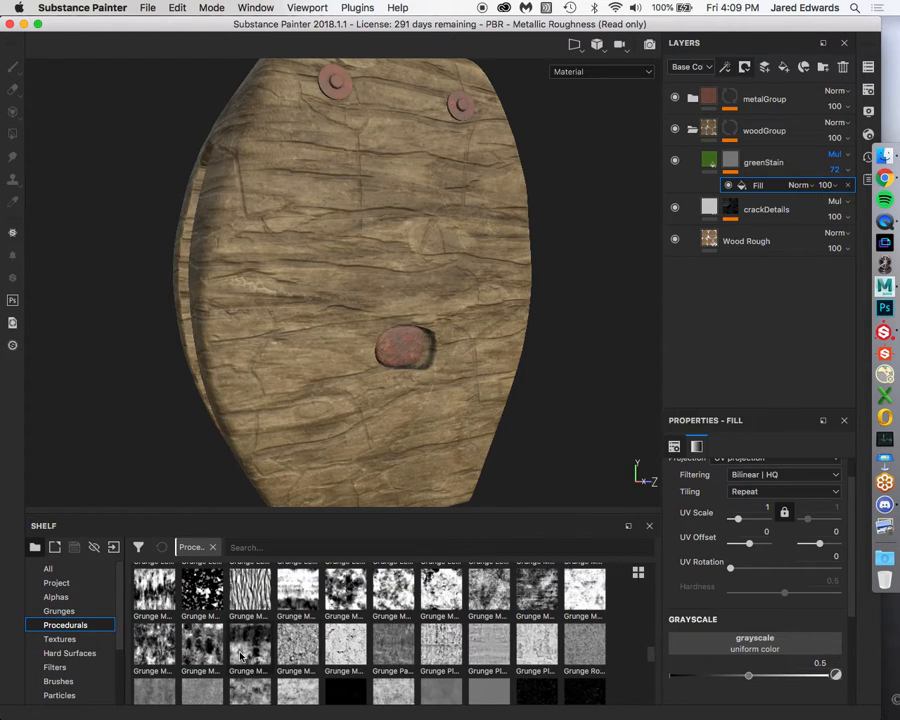
{"action": "mouse_move", "coordinate": [241, 656]}
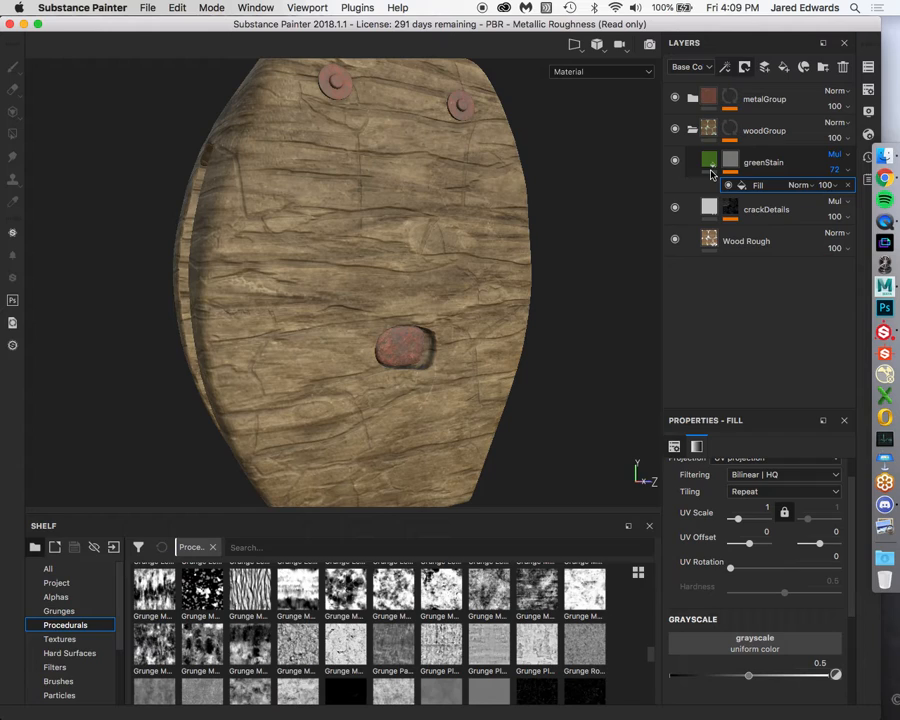
{"action": "left_click_drag", "start_coordinate": [712, 170], "coordinate": [692, 132]}
{"action": "mouse_move", "coordinate": [709, 162]}
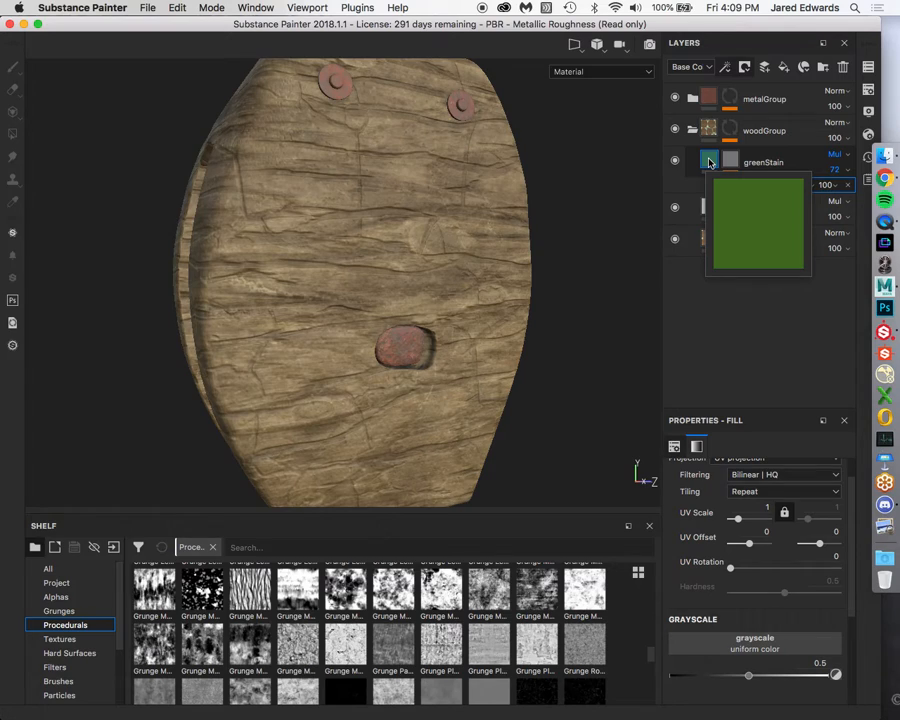
{"action": "left_click", "coordinate": [692, 131]}
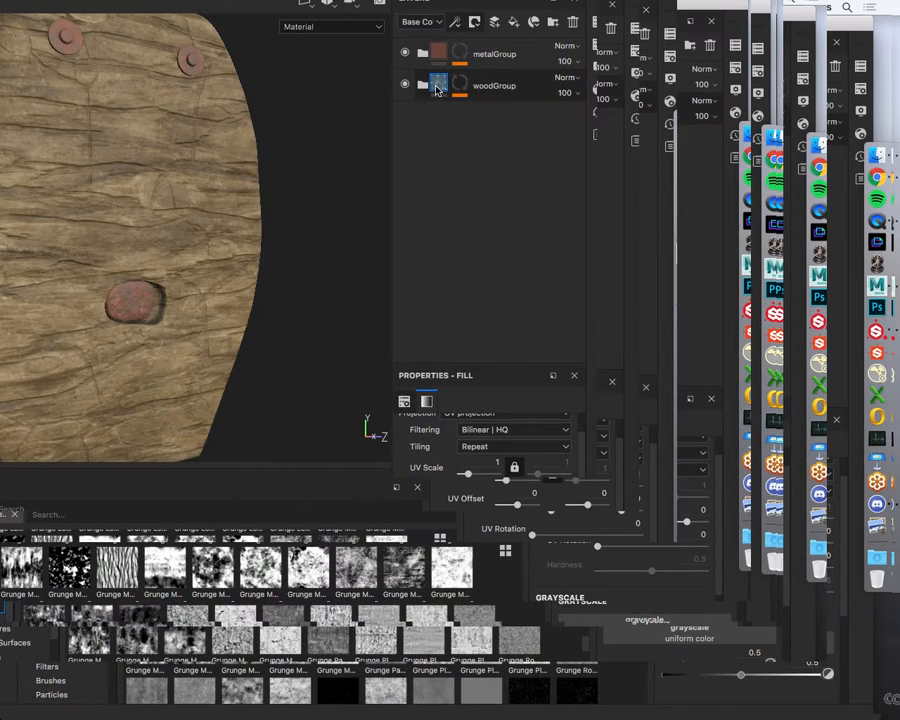
{"action": "left_click", "coordinate": [692, 131]}
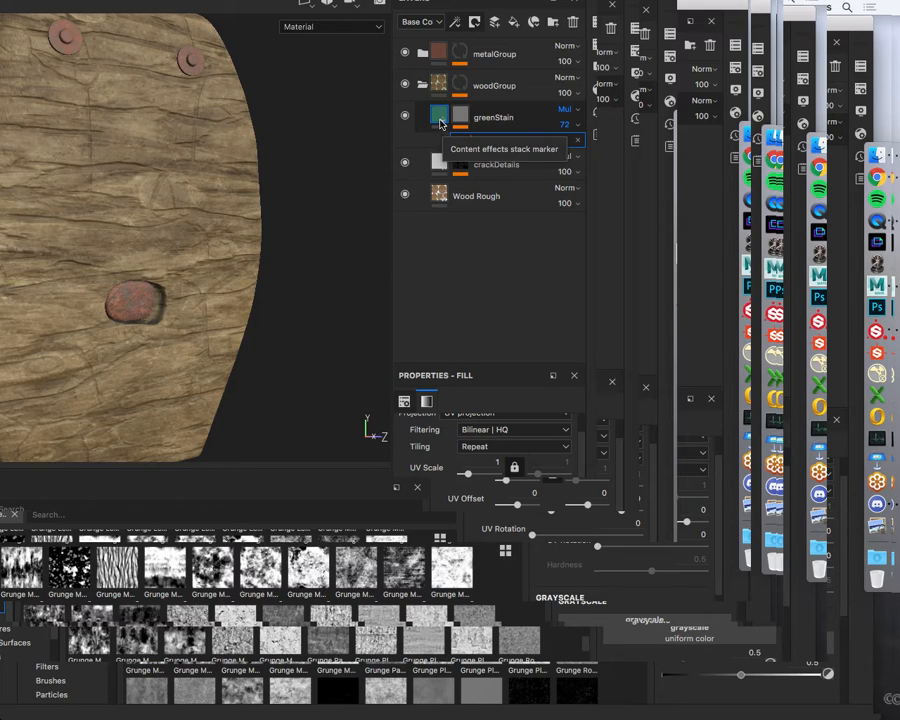
Try placing the greenStain layer inside a new folder in woodGroup, and undo both changes.
{"action": "left_click", "coordinate": [440, 127]}
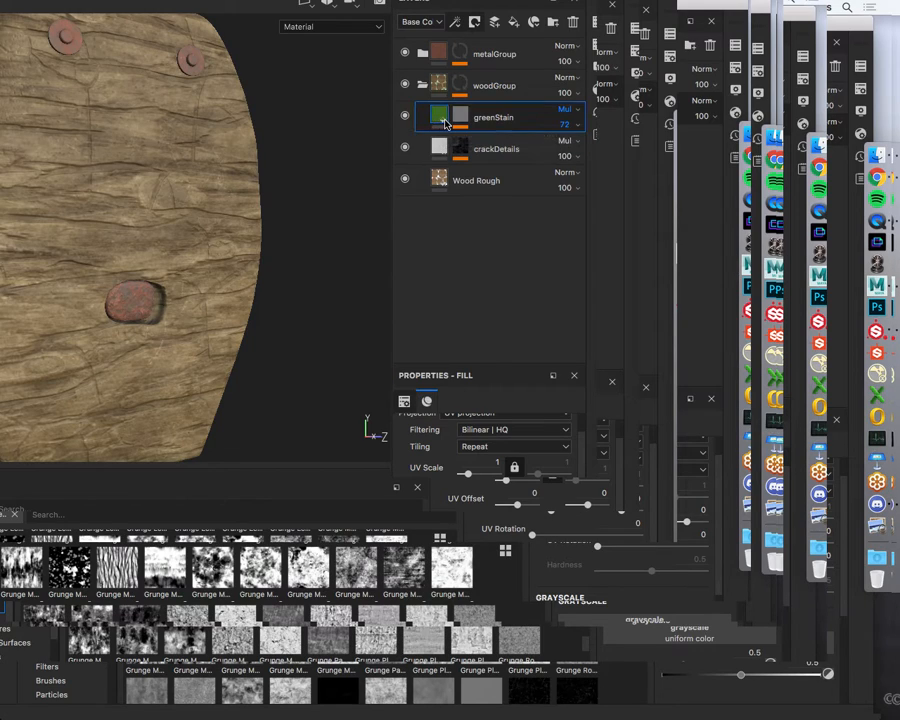
{"action": "left_click", "coordinate": [553, 22]}
{"action": "left_click_drag", "start_coordinate": [445, 148], "coordinate": [468, 117]}
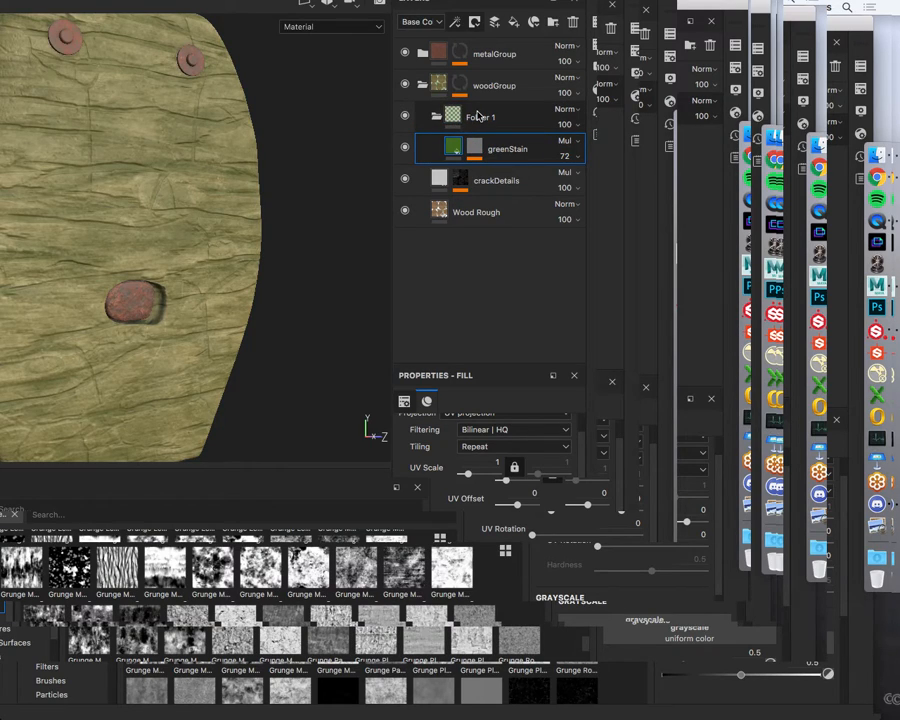
{"action": "key", "text": "ctrl+z"}
{"action": "key", "text": "ctrl+z"}
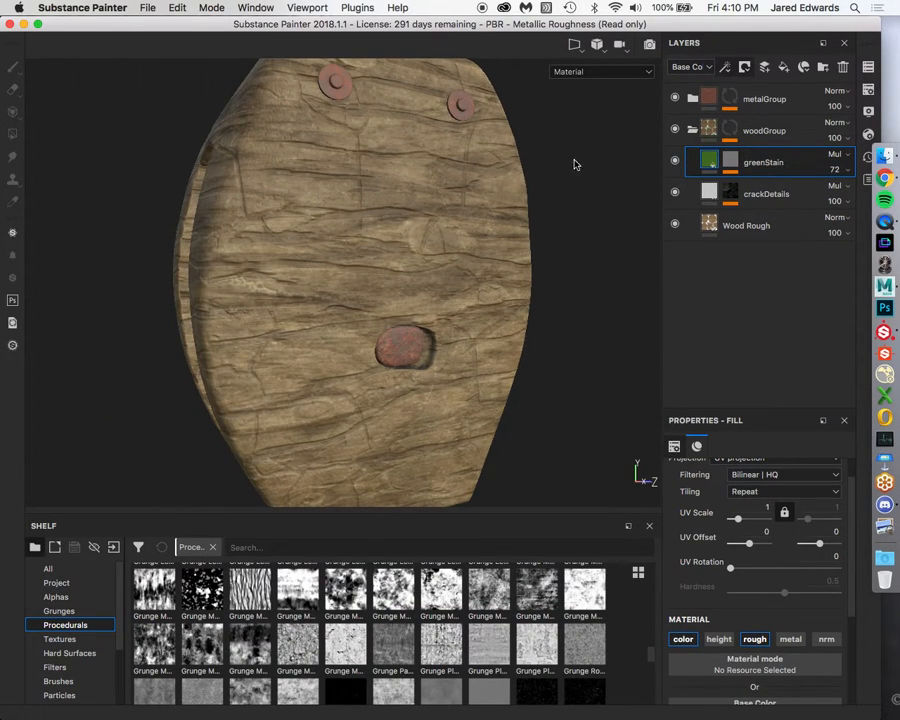
{"action": "left_click_drag", "start_coordinate": [514, 191], "coordinate": [482, 190], "text": "alt"}
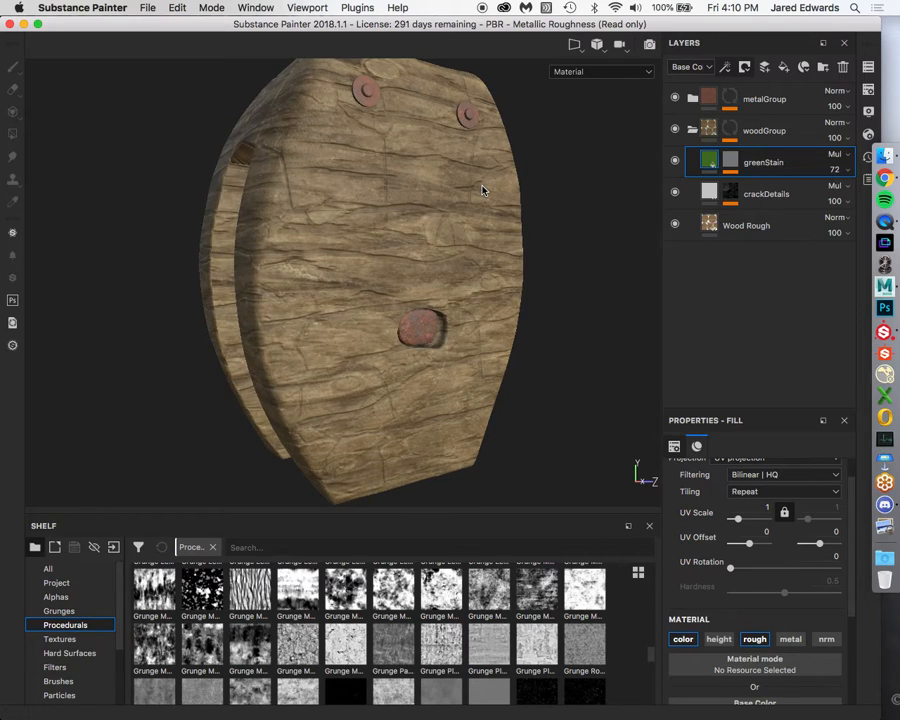
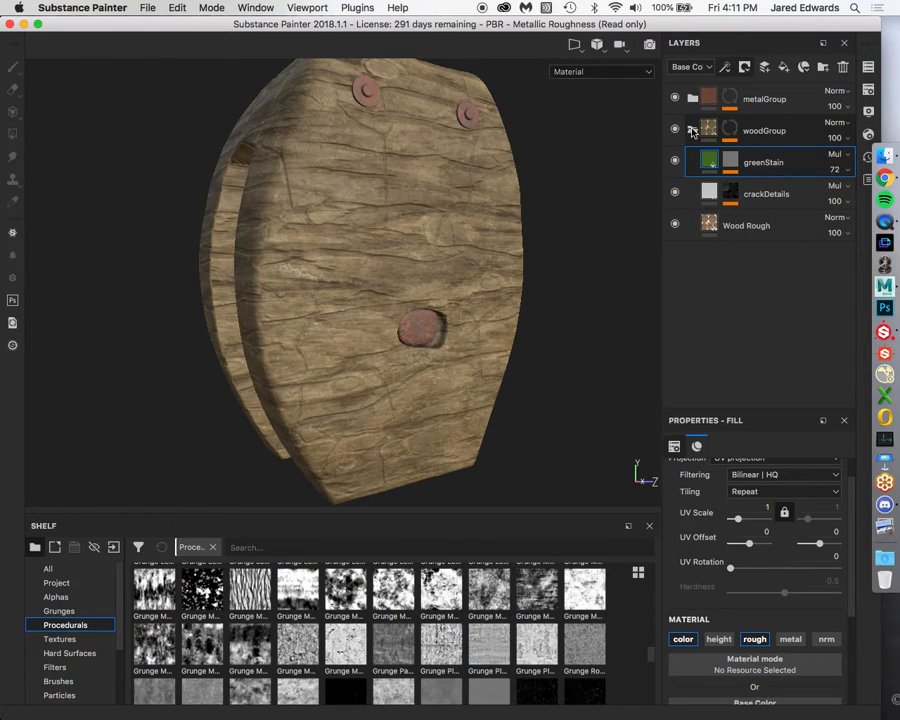
{"action": "left_click", "coordinate": [692, 131]}
{"action": "left_click", "coordinate": [692, 131]}
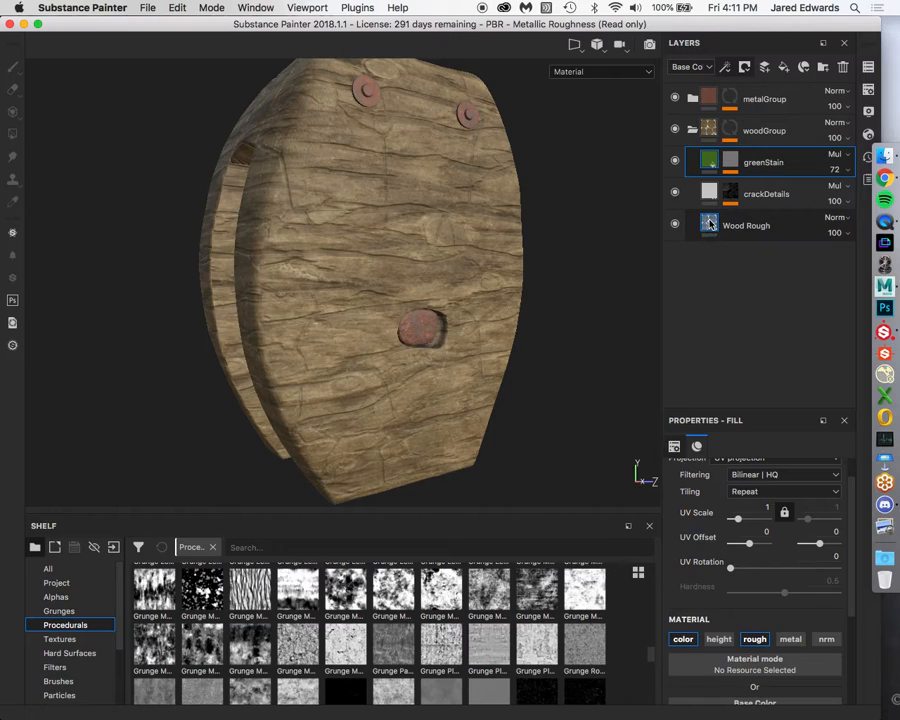
{"action": "mouse_move", "coordinate": [710, 222]}
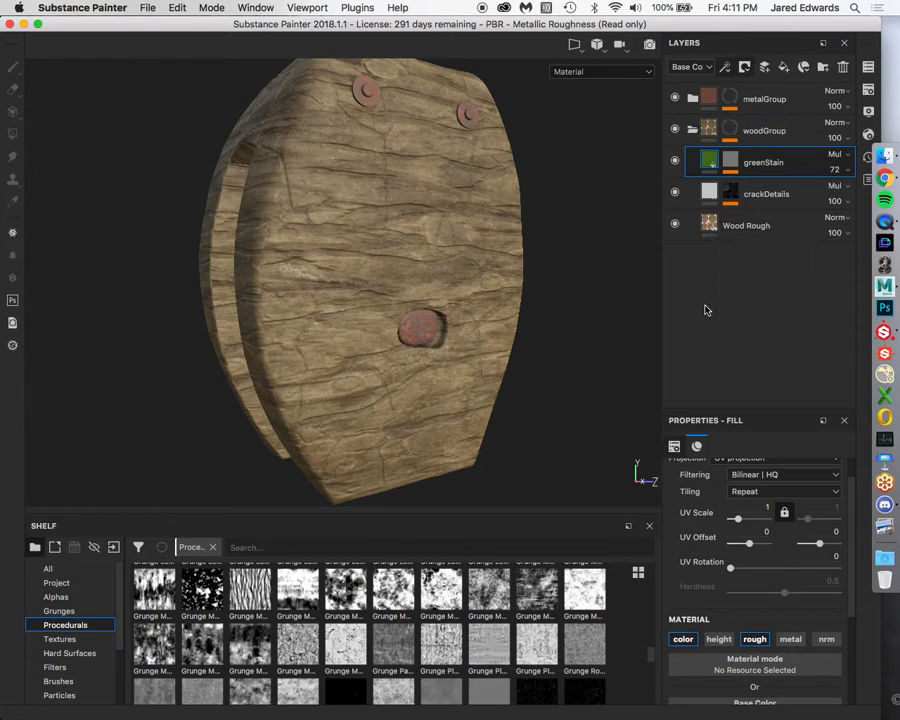
Apply Grunge Map 014 as the grayscale of the fill effect on the greenStain mask.
{"action": "left_click", "coordinate": [732, 165]}
{"action": "left_click", "coordinate": [760, 186]}
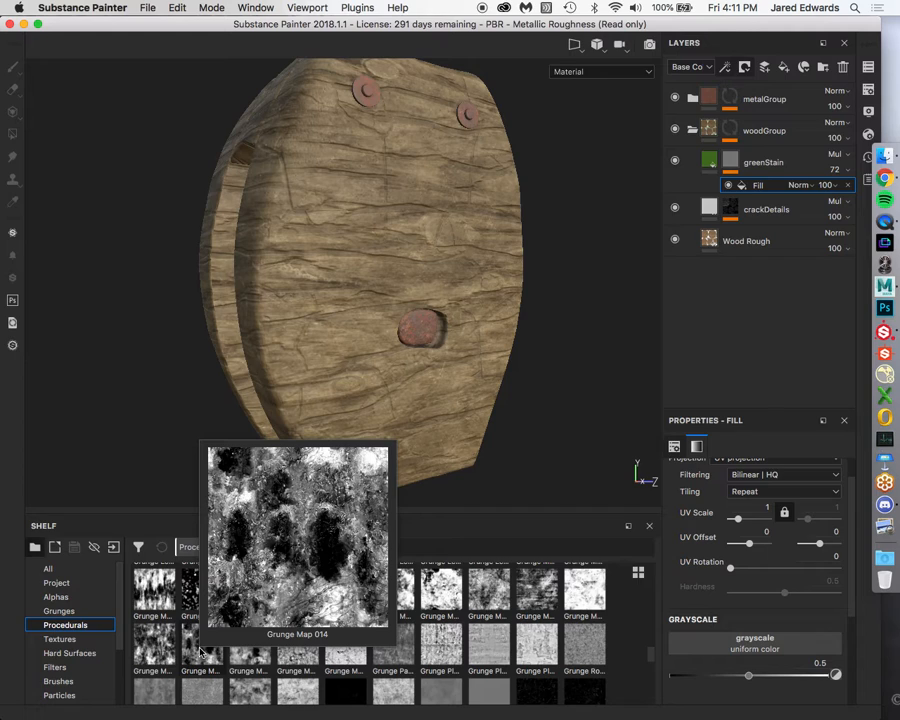
{"action": "left_click_drag", "start_coordinate": [201, 652], "coordinate": [757, 648]}
{"action": "mouse_move", "coordinate": [490, 258]}
{"action": "left_mouse_down", "text": "alt"}
{"action": "mouse_move", "coordinate": [487, 270]}
{"action": "mouse_move", "coordinate": [476, 264]}
{"action": "left_mouse_up", "text": "alt"}
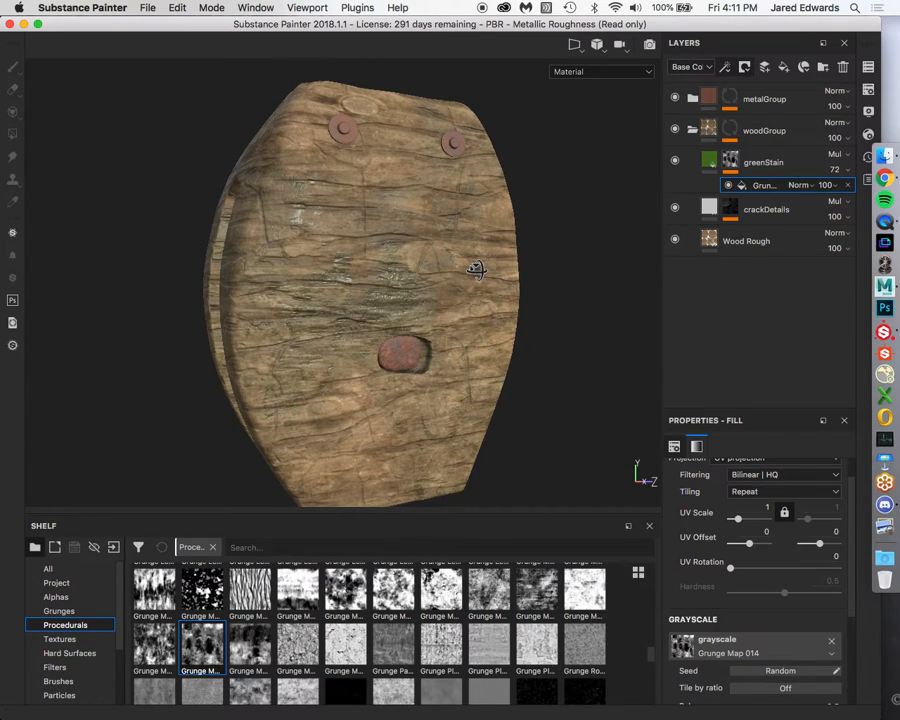
Isolate the greenStain mask in the viewport and randomize the Grunge Map 014 seed until the pattern varies well.
{"action": "left_click", "coordinate": [730, 162], "text": "alt"}
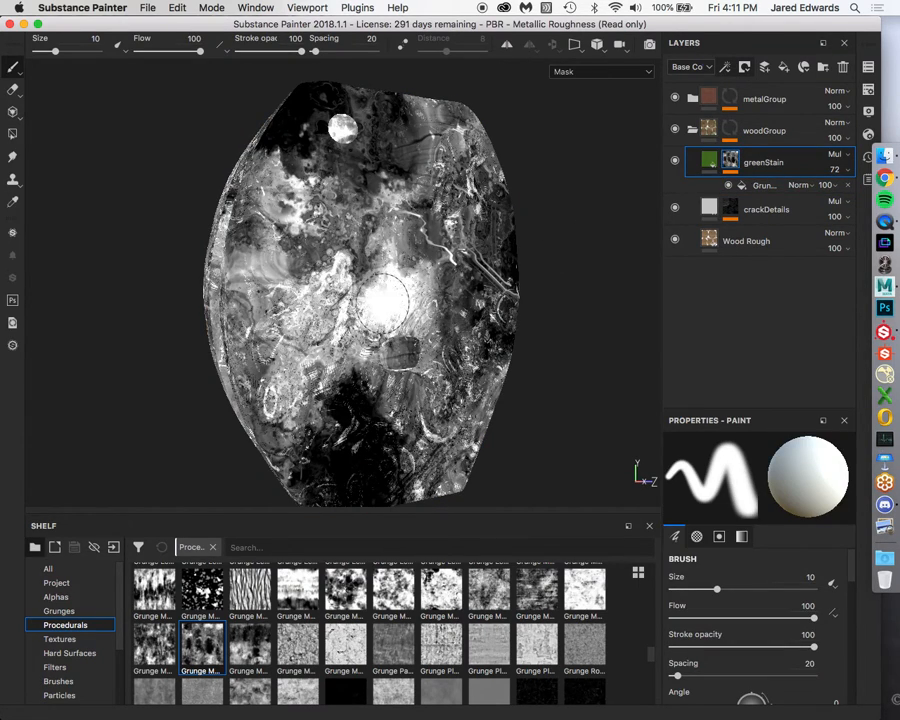
{"action": "left_click", "coordinate": [774, 184]}
{"action": "scroll", "coordinate": [762, 590], "scroll_direction": "down", "scroll_amount": 5}
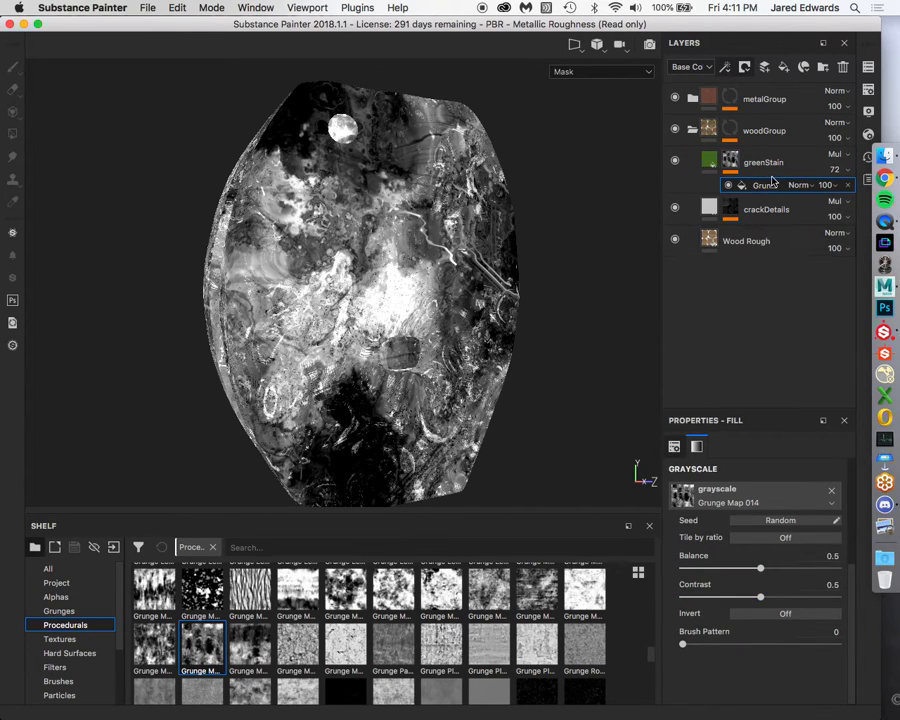
{"action": "left_click", "coordinate": [783, 521]}
{"action": "left_click", "coordinate": [785, 522]}
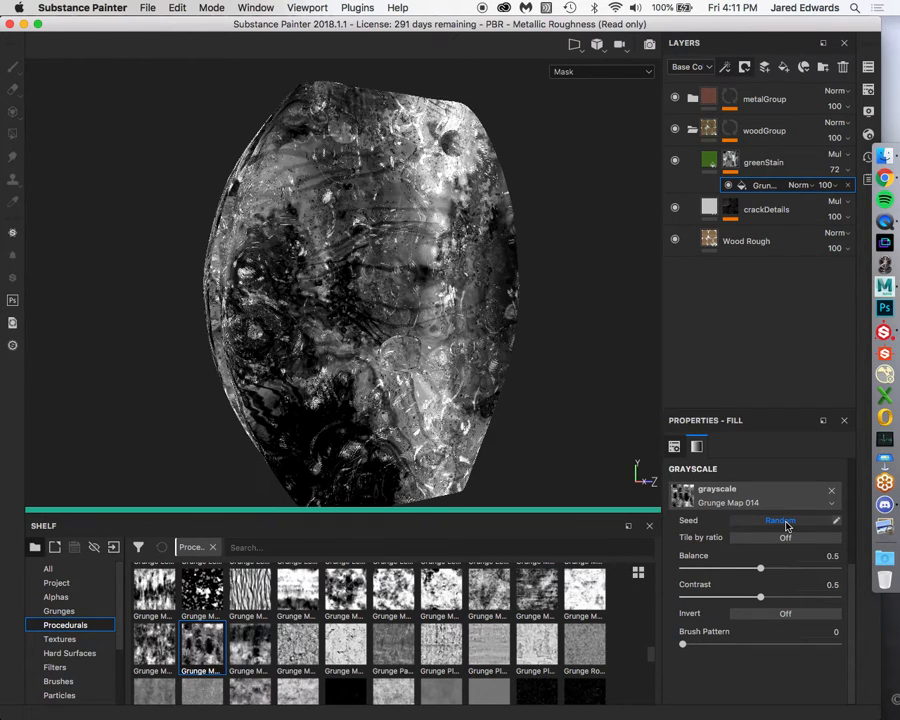
{"action": "left_click", "coordinate": [785, 522]}
{"action": "left_click", "coordinate": [786, 522]}
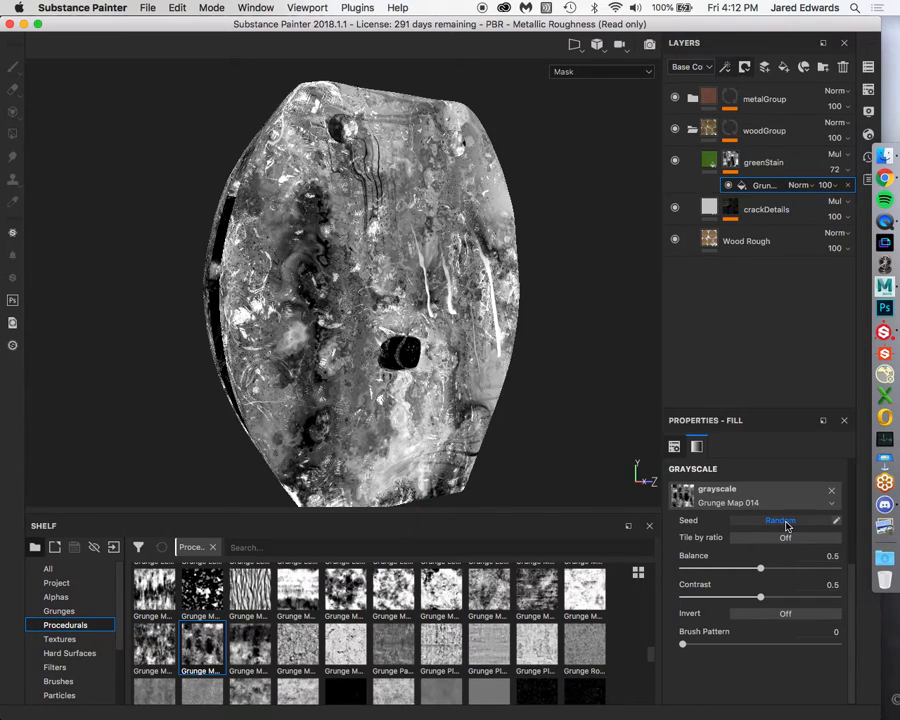
{"action": "left_click", "coordinate": [786, 522]}
{"action": "left_click", "coordinate": [786, 522]}
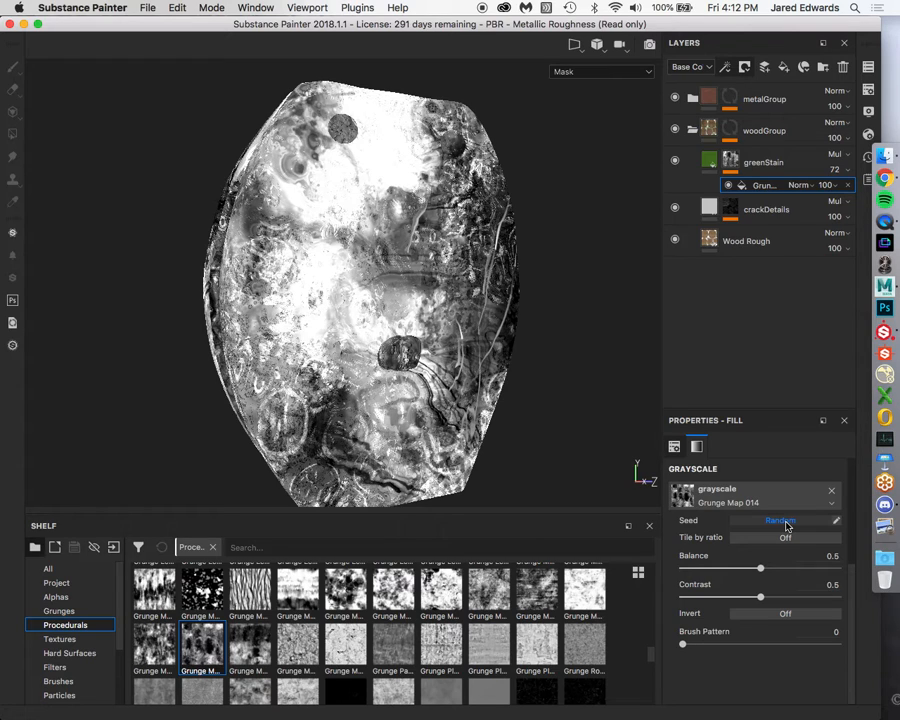
{"action": "left_click", "coordinate": [786, 522]}
{"action": "left_click", "coordinate": [786, 522]}
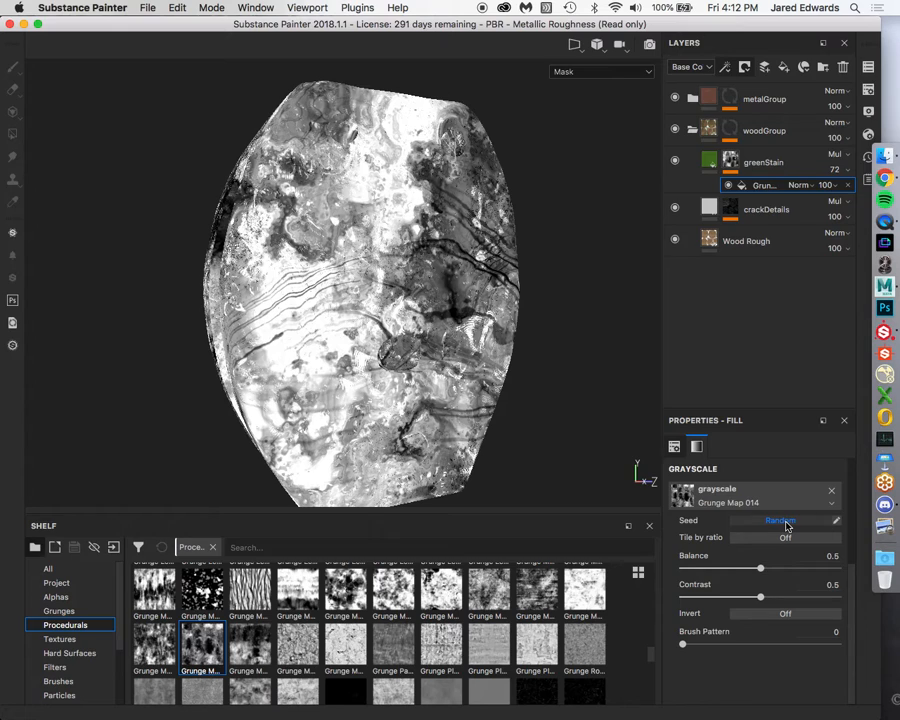
{"action": "left_click", "coordinate": [786, 522]}
{"action": "left_click", "coordinate": [786, 522]}
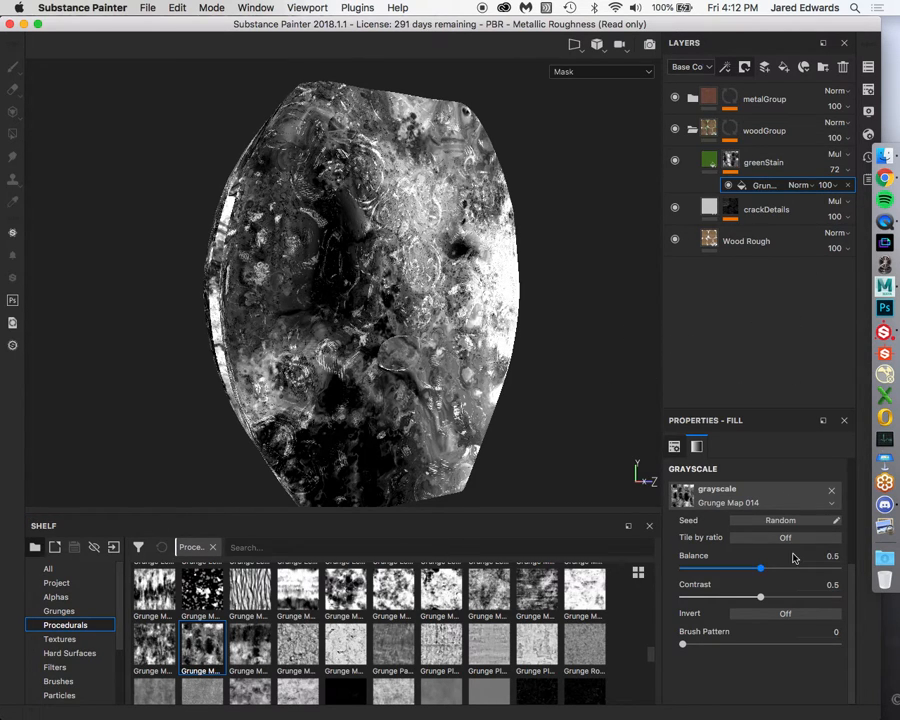
Set the Grunge Map 014 fill's UV scale to 3.74 and its projection to Tri-planar projection.
{"action": "scroll", "coordinate": [793, 558], "scroll_direction": "up", "scroll_amount": 5}
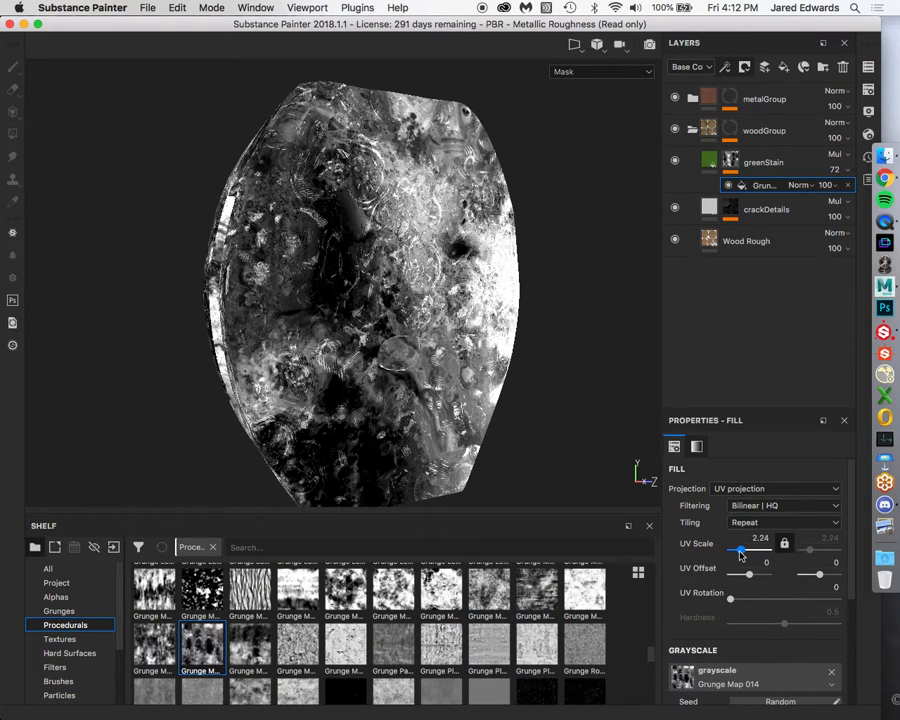
{"action": "left_click_drag", "start_coordinate": [740, 554], "coordinate": [742, 556]}
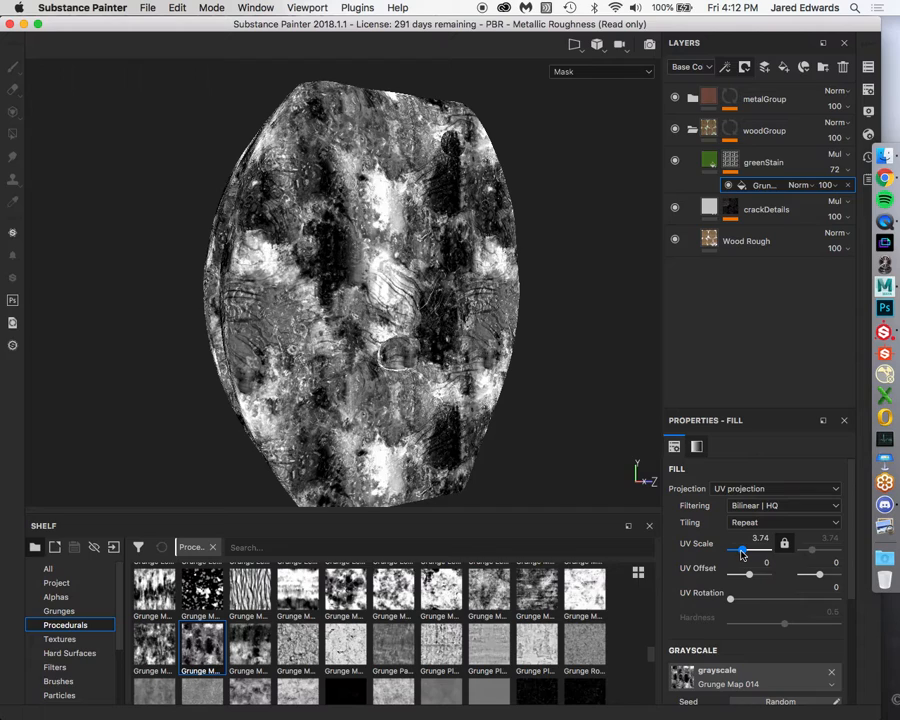
{"action": "left_click", "coordinate": [770, 488]}
{"action": "left_click", "coordinate": [730, 510]}
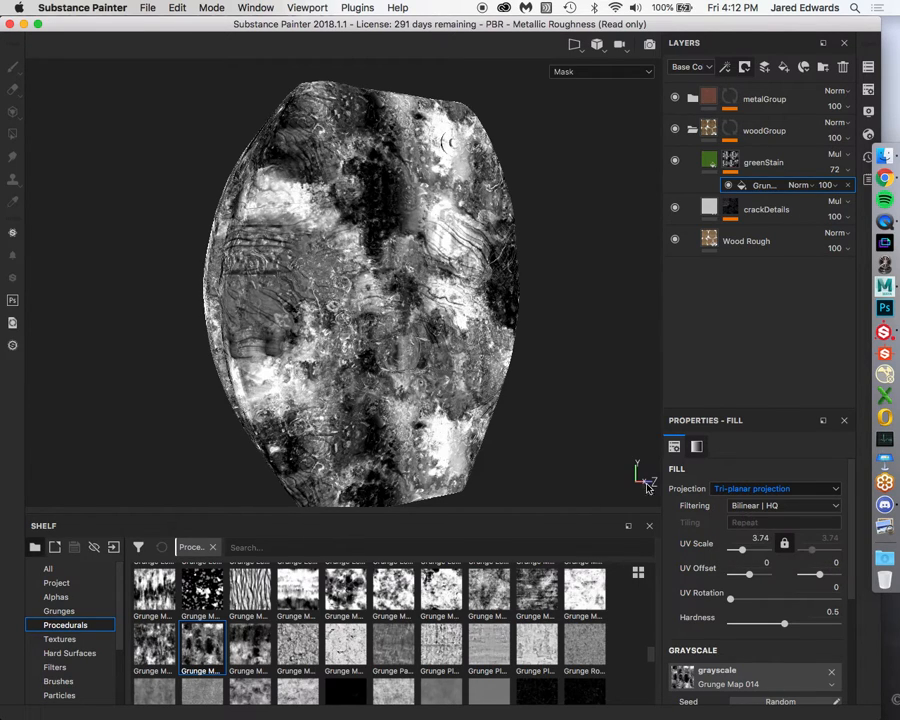
Return to the material view and set Grunge Map 014's balance to 0.6 and contrast to 0.64.
{"action": "double_click", "coordinate": [763, 186]}
{"action": "key", "text": "m"}
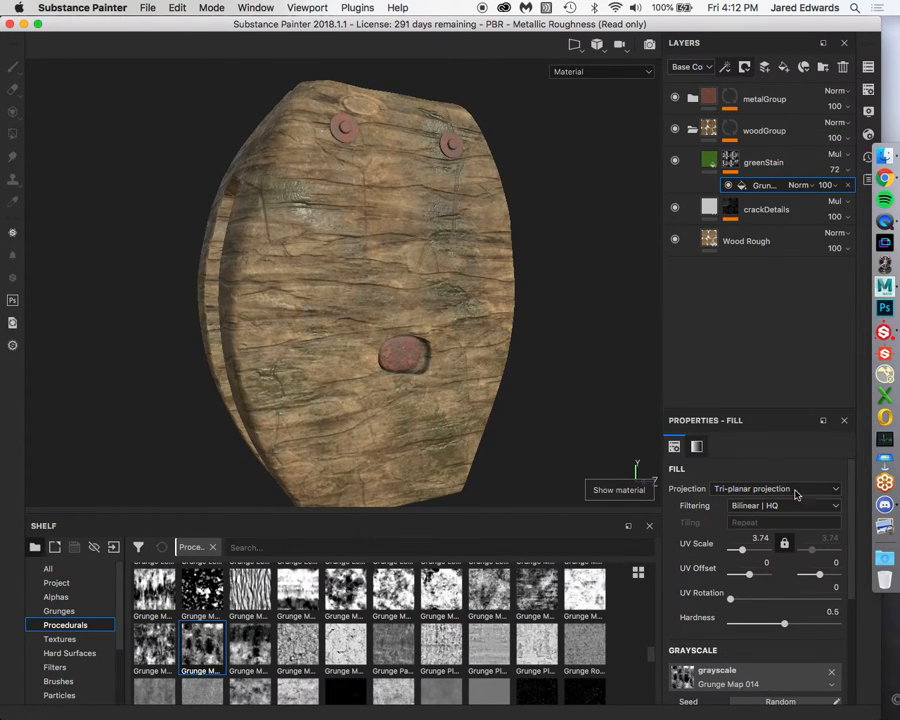
{"action": "scroll", "coordinate": [748, 642], "scroll_direction": "down", "scroll_amount": 4}
{"action": "left_click_drag", "start_coordinate": [760, 569], "coordinate": [783, 597]}
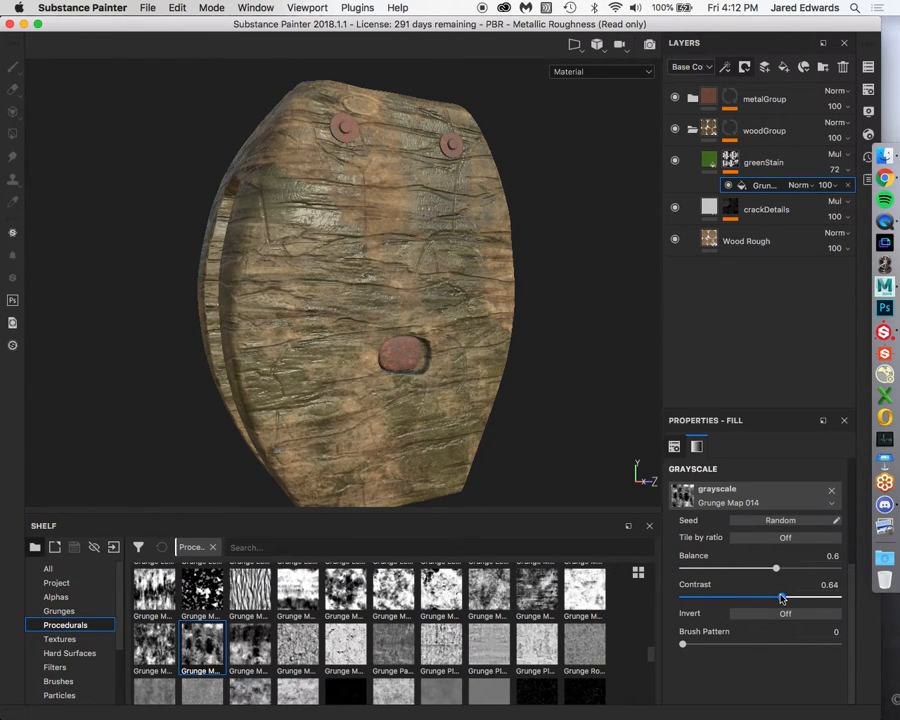
{"action": "left_click_drag", "start_coordinate": [452, 311], "coordinate": [384, 322], "text": "alt"}
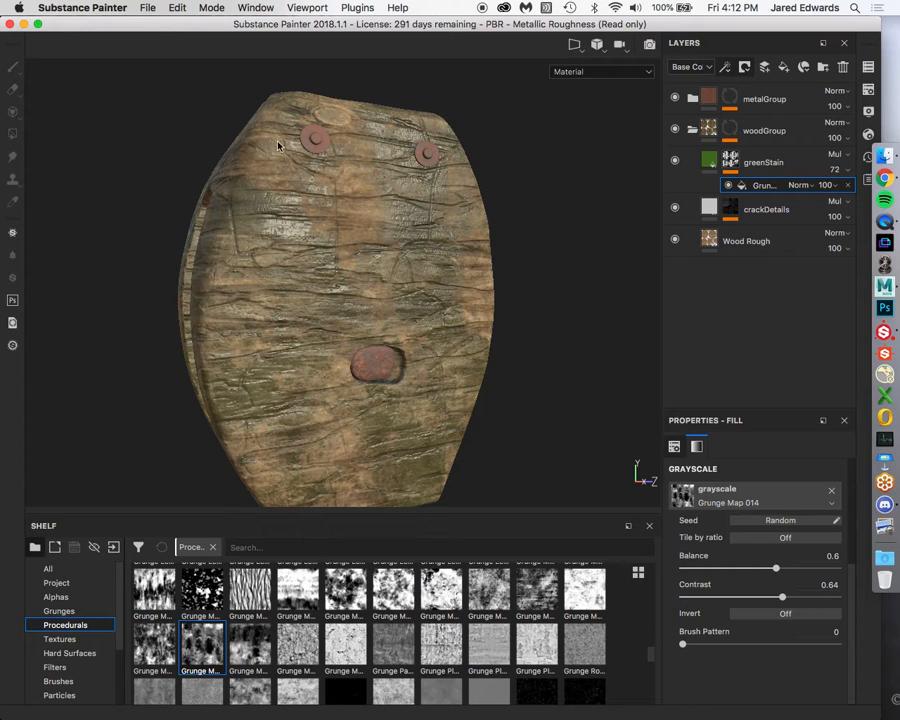
{"action": "mouse_move", "coordinate": [327, 227]}
{"action": "right_mouse_down", "text": "shift"}
{"action": "mouse_move", "coordinate": [297, 221]}
{"action": "mouse_move", "coordinate": [364, 231]}
{"action": "mouse_move", "coordinate": [330, 217]}
{"action": "right_mouse_up", "text": "shift"}
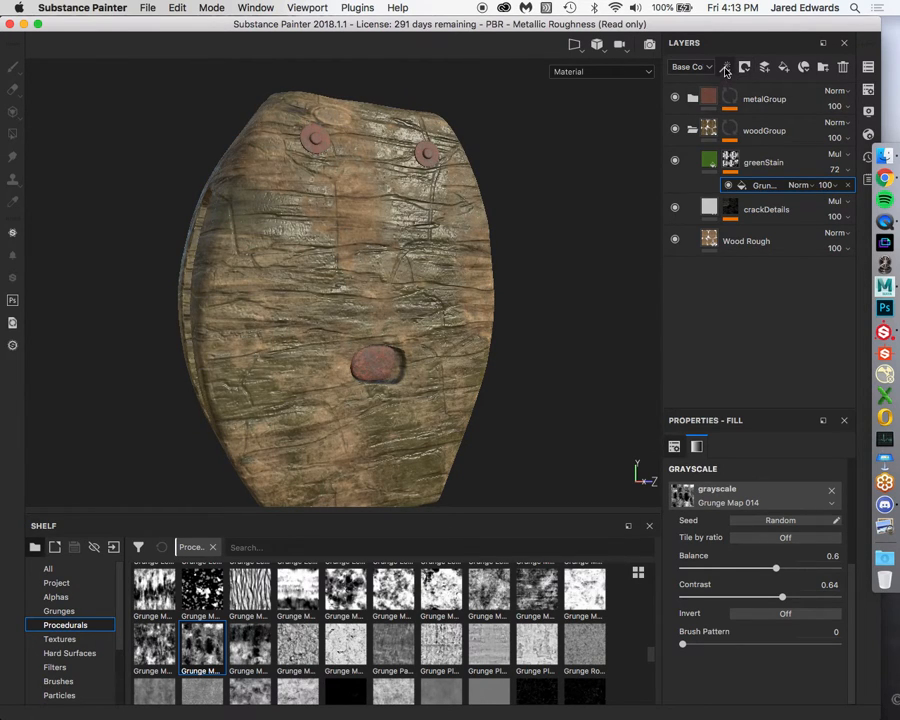
Add a second fill effect to the greenStain mask and assign Grunge Map 001 to its grayscale.
{"action": "left_click", "coordinate": [726, 68]}
{"action": "left_click", "coordinate": [743, 119]}
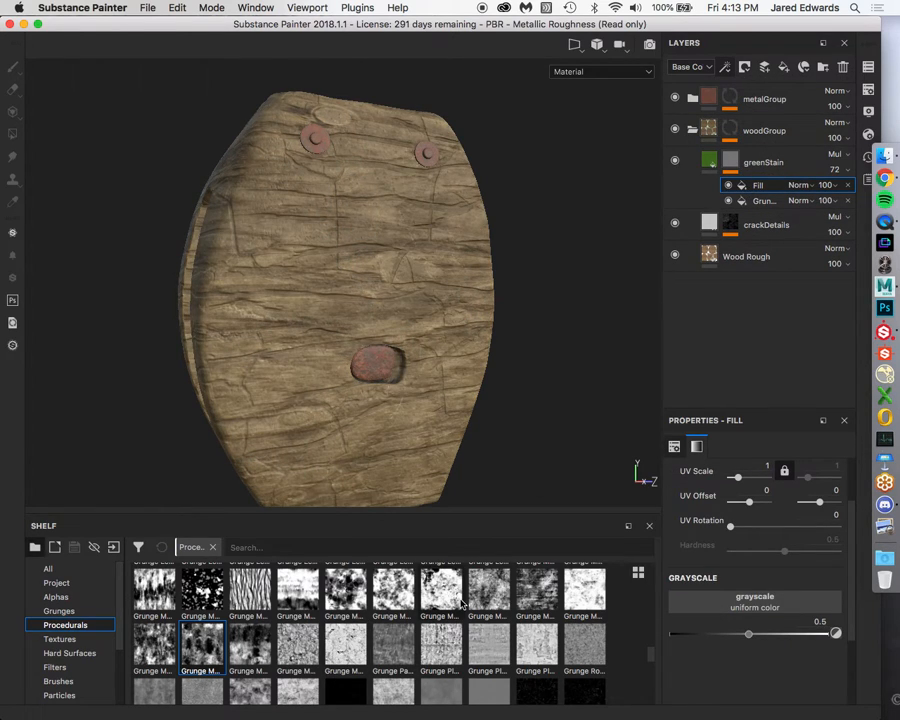
{"action": "mouse_move", "coordinate": [450, 589]}
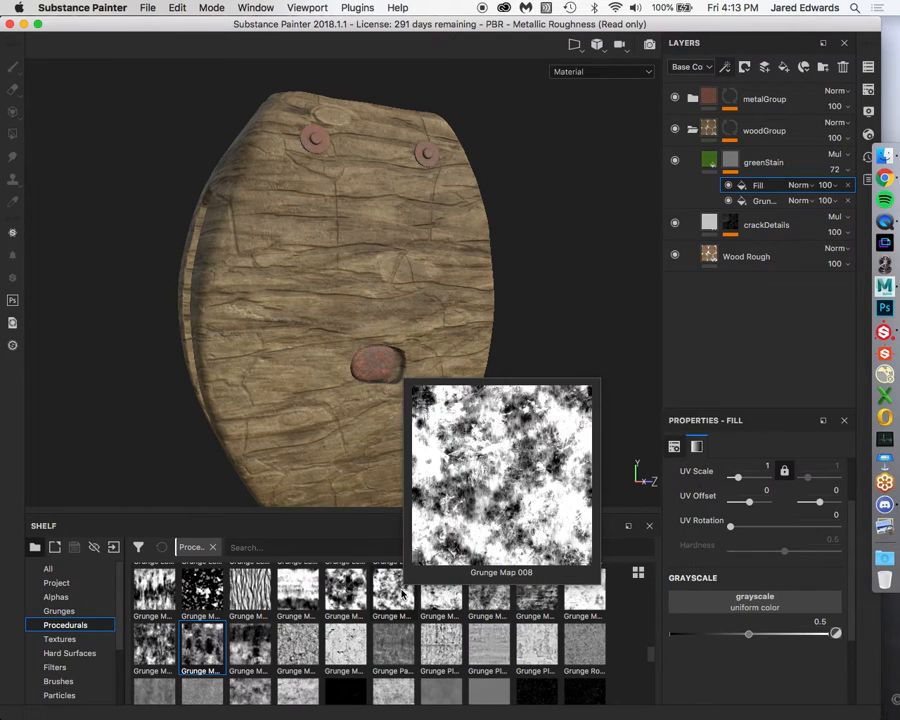
{"action": "scroll", "coordinate": [402, 600], "scroll_direction": "up", "scroll_amount": 5}
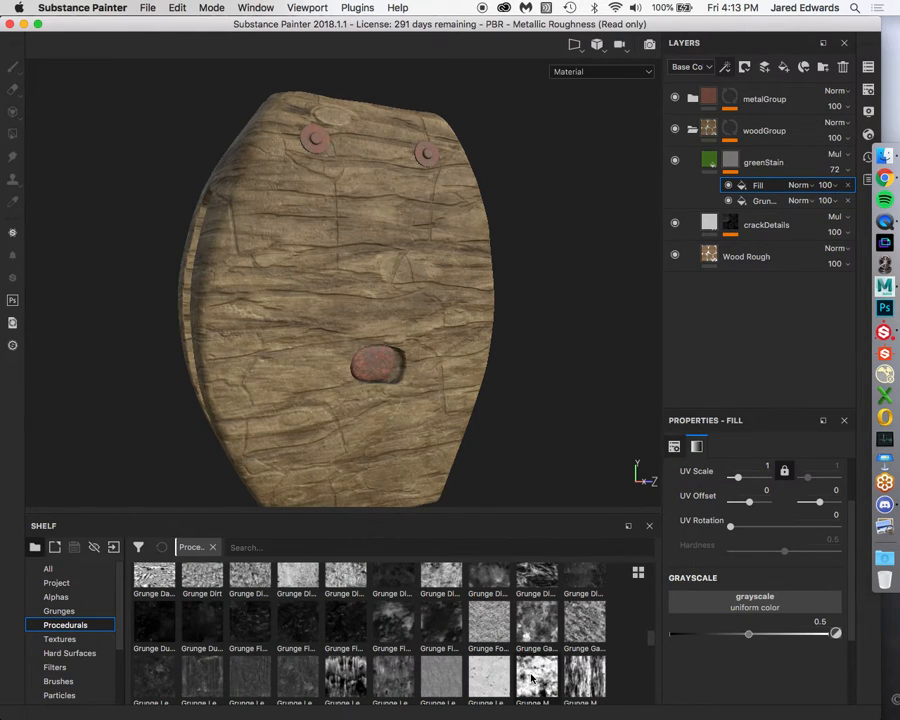
{"action": "mouse_move", "coordinate": [531, 678]}
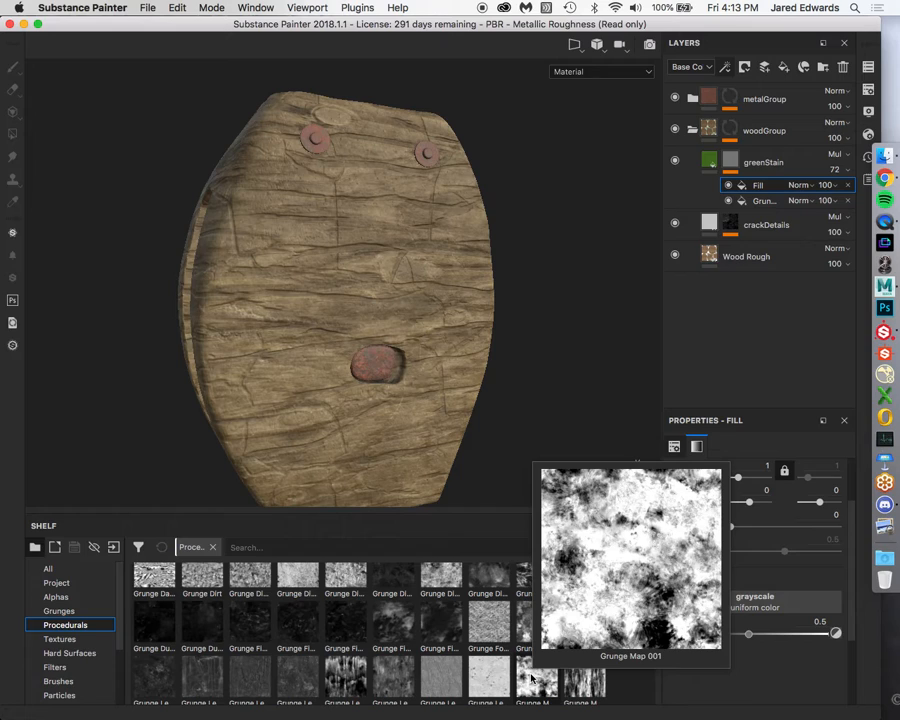
{"action": "left_click_drag", "start_coordinate": [531, 678], "coordinate": [752, 600]}
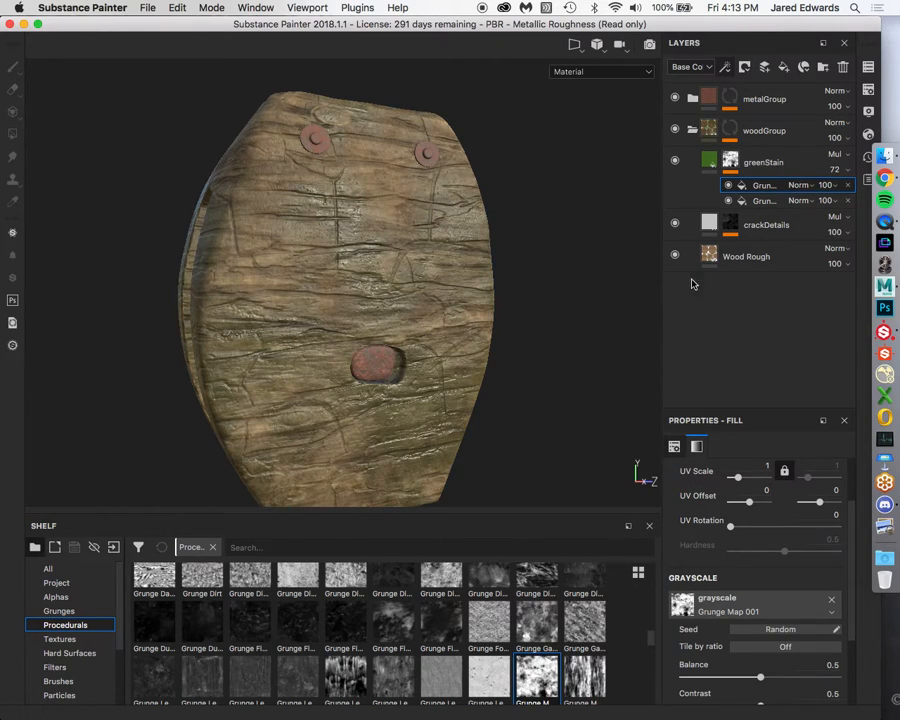
Compare the stain with and without the Grunge Map 001 fill, in both the material view and the mask view.
{"action": "left_click", "coordinate": [729, 187]}
{"action": "left_click", "coordinate": [729, 187]}
{"action": "left_click", "coordinate": [728, 187]}
{"action": "left_click", "coordinate": [728, 187]}
{"action": "left_click", "coordinate": [728, 187]}
{"action": "left_click", "coordinate": [728, 187]}
{"action": "left_click", "coordinate": [728, 187]}
{"action": "left_click", "coordinate": [728, 187]}
{"action": "left_click", "coordinate": [730, 161], "text": "alt"}
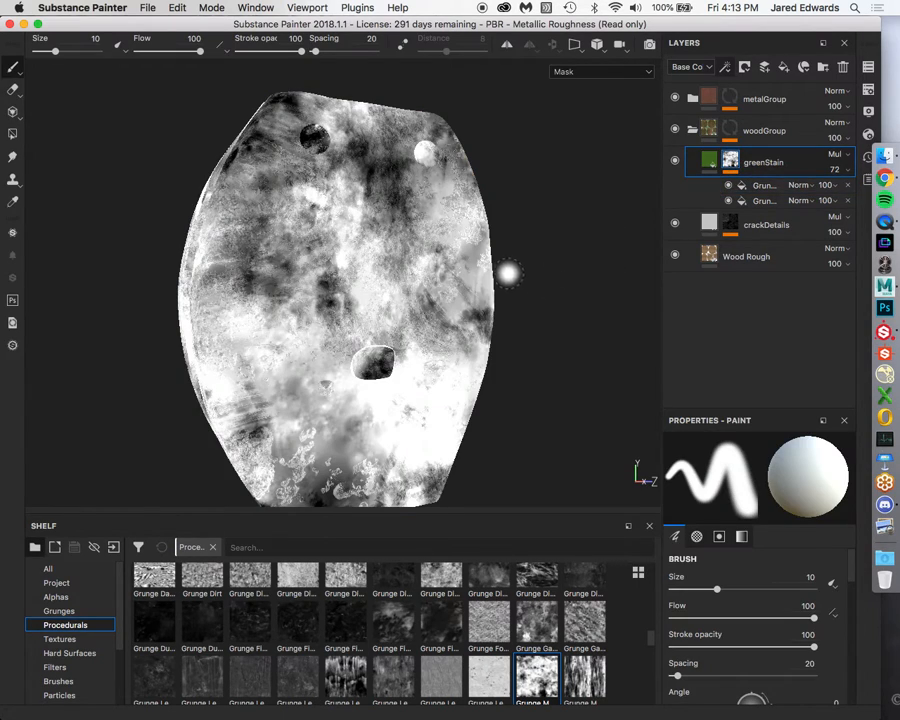
{"action": "left_click", "coordinate": [729, 186]}
{"action": "left_click", "coordinate": [729, 186]}
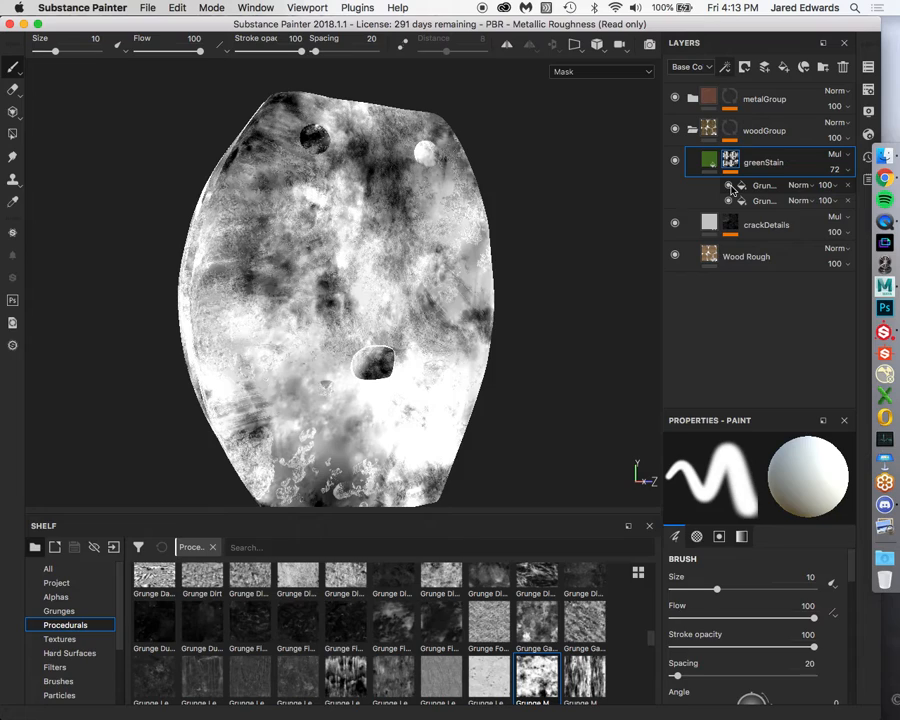
Try Overlay on the Grunge Map 001 fill in the greenStain mask and settle on the Multiply blend mode.
{"action": "left_click", "coordinate": [793, 186]}
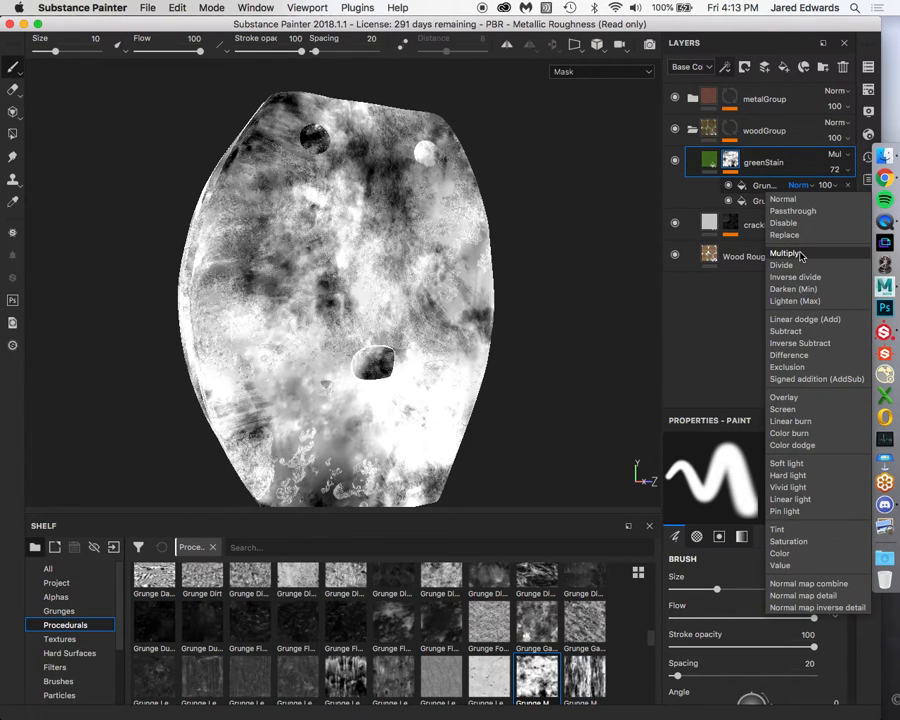
{"action": "left_click", "coordinate": [795, 398]}
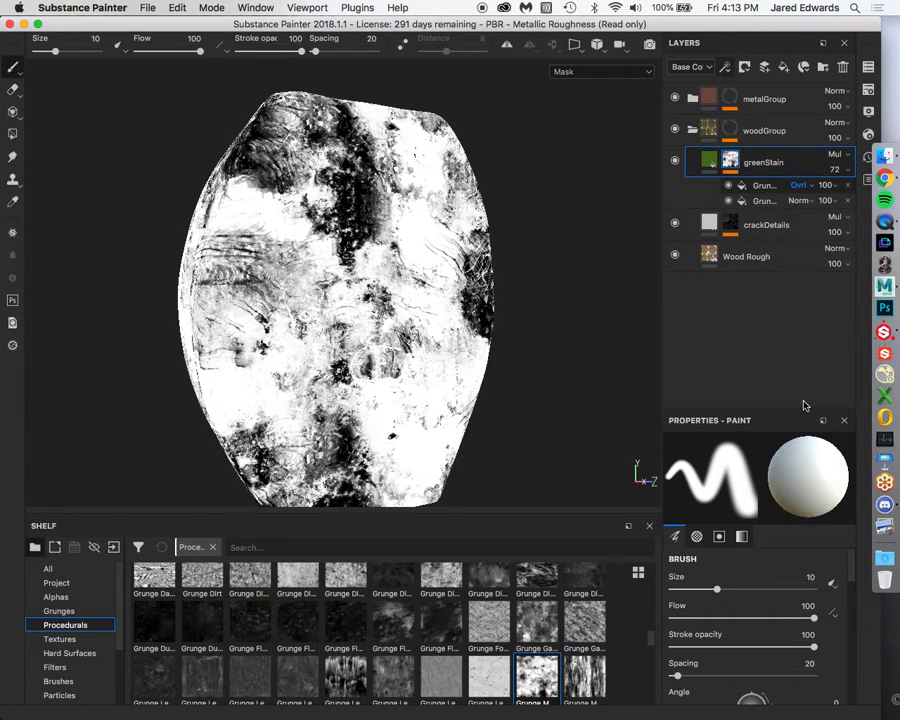
{"action": "left_click", "coordinate": [799, 185]}
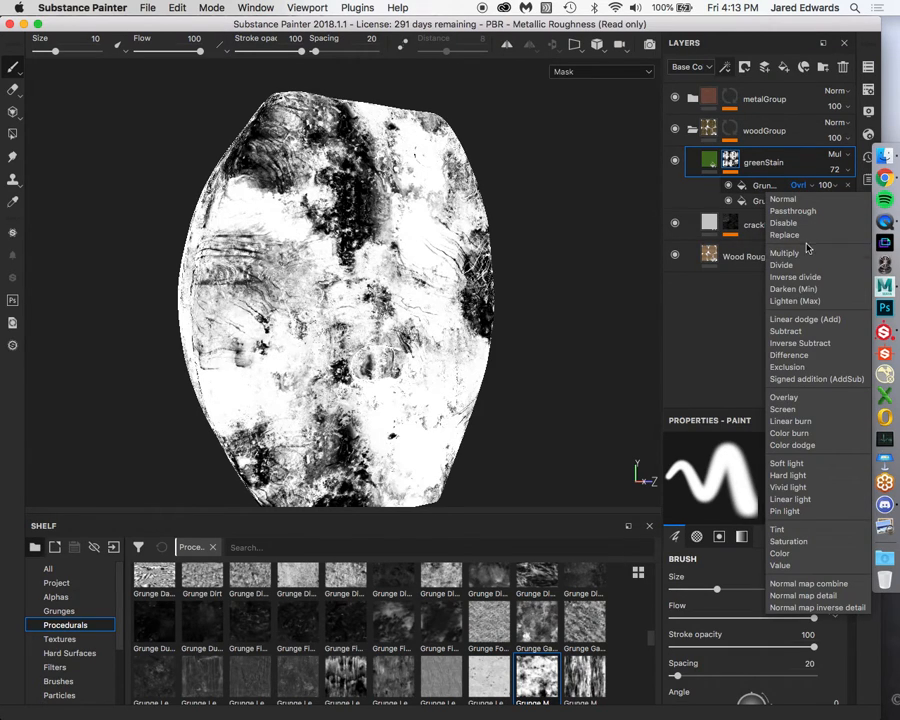
{"action": "left_click", "coordinate": [803, 253]}
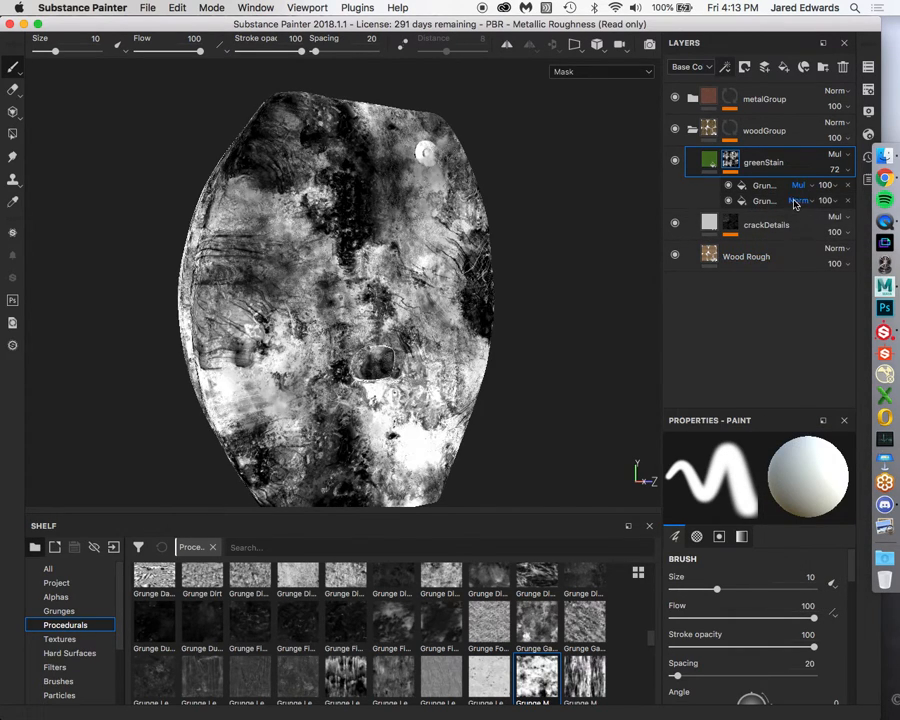
Compare the greenStain mask with and without the multiplied grunge fill and inspect the stain around the model in the material view.
{"action": "left_click", "coordinate": [728, 186]}
{"action": "left_click", "coordinate": [728, 186]}
{"action": "left_click", "coordinate": [728, 186]}
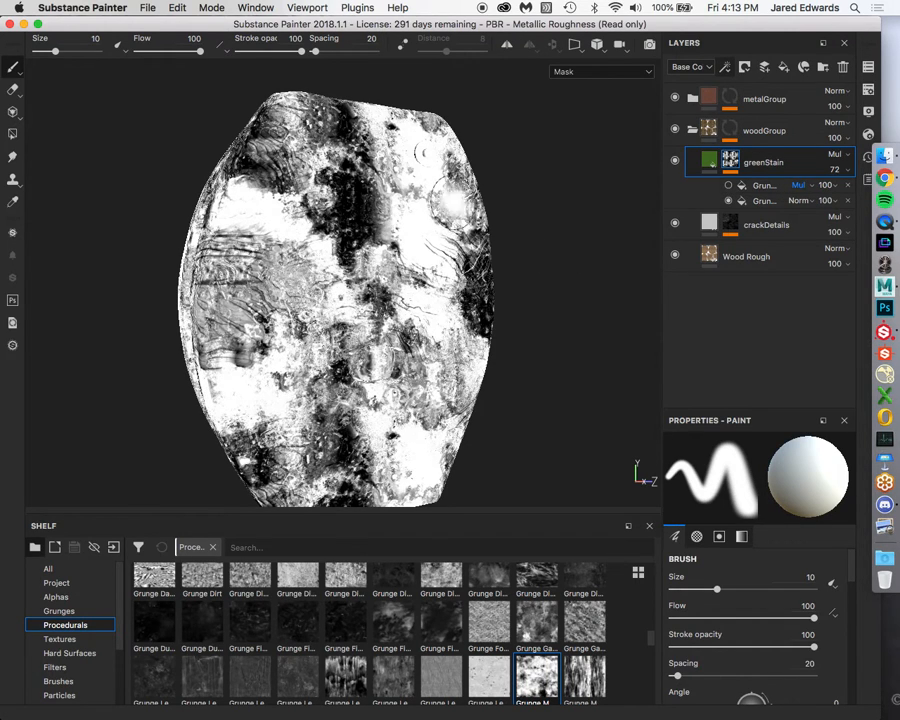
{"action": "left_click", "coordinate": [729, 187]}
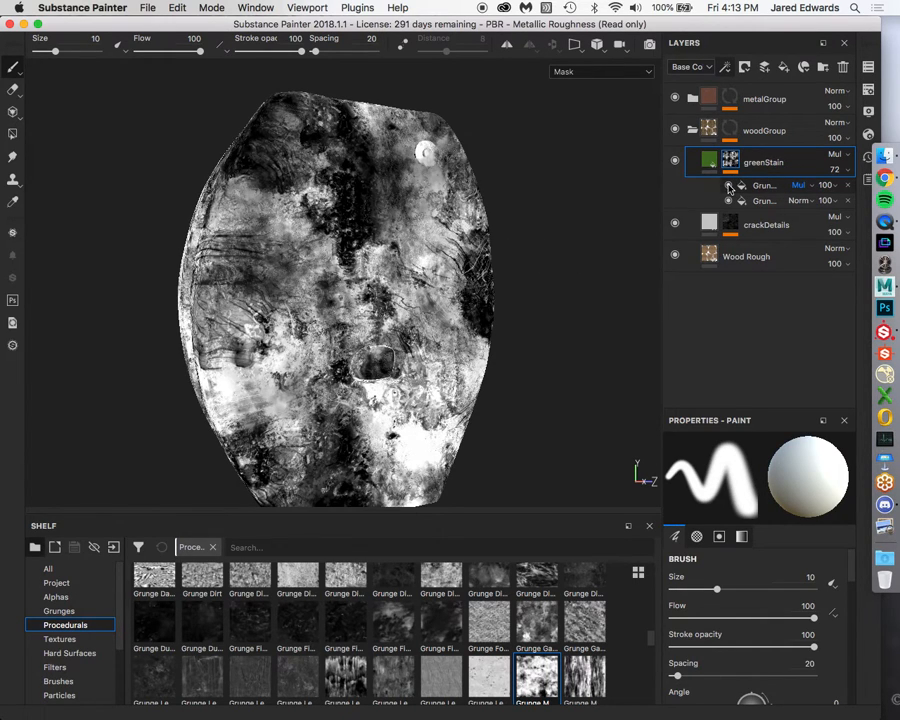
{"action": "left_click", "coordinate": [708, 160]}
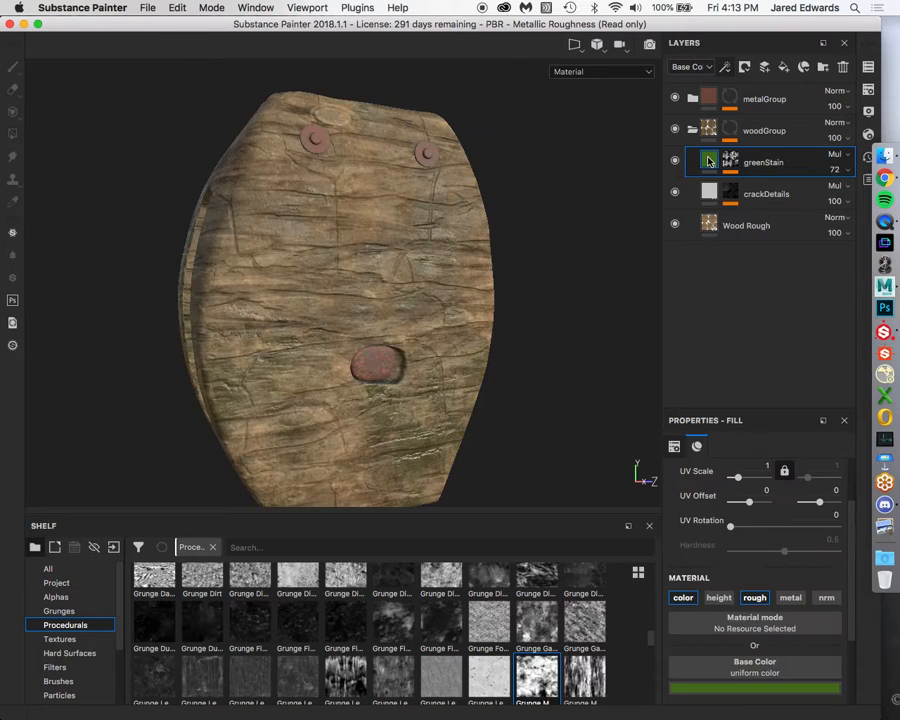
{"action": "left_click_drag", "start_coordinate": [523, 240], "coordinate": [424, 246], "text": "alt"}
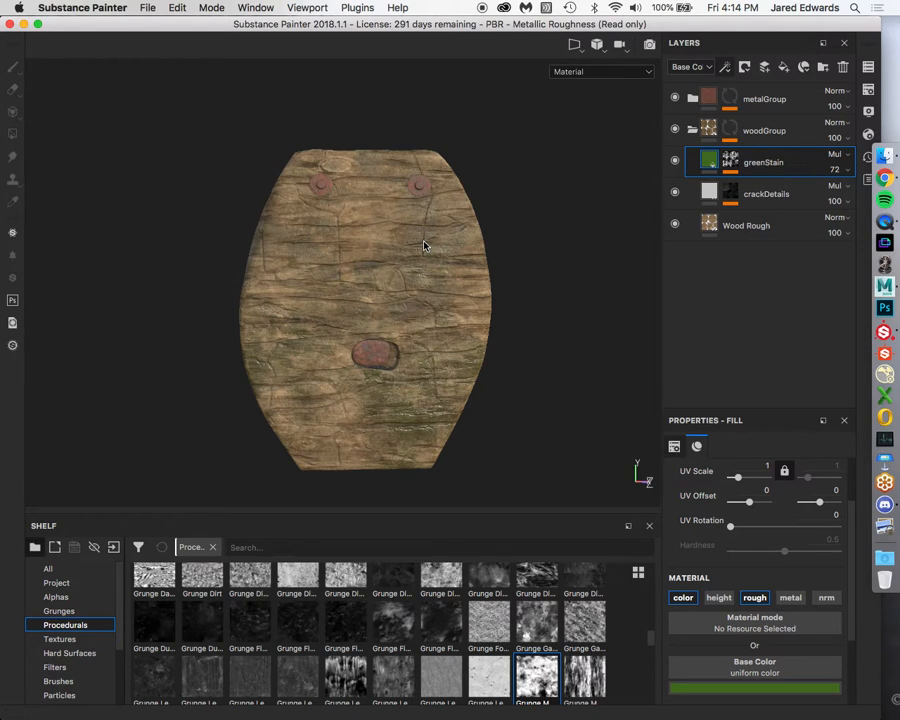
{"action": "left_click_drag", "start_coordinate": [348, 285], "coordinate": [222, 309], "text": "alt"}
{"action": "scroll", "coordinate": [424, 307], "scroll_direction": "up", "scroll_amount": 5}
{"action": "middle_click_drag", "start_coordinate": [222, 309], "coordinate": [302, 311], "text": "alt"}
{"action": "left_click_drag", "start_coordinate": [302, 311], "coordinate": [317, 312], "text": "alt"}
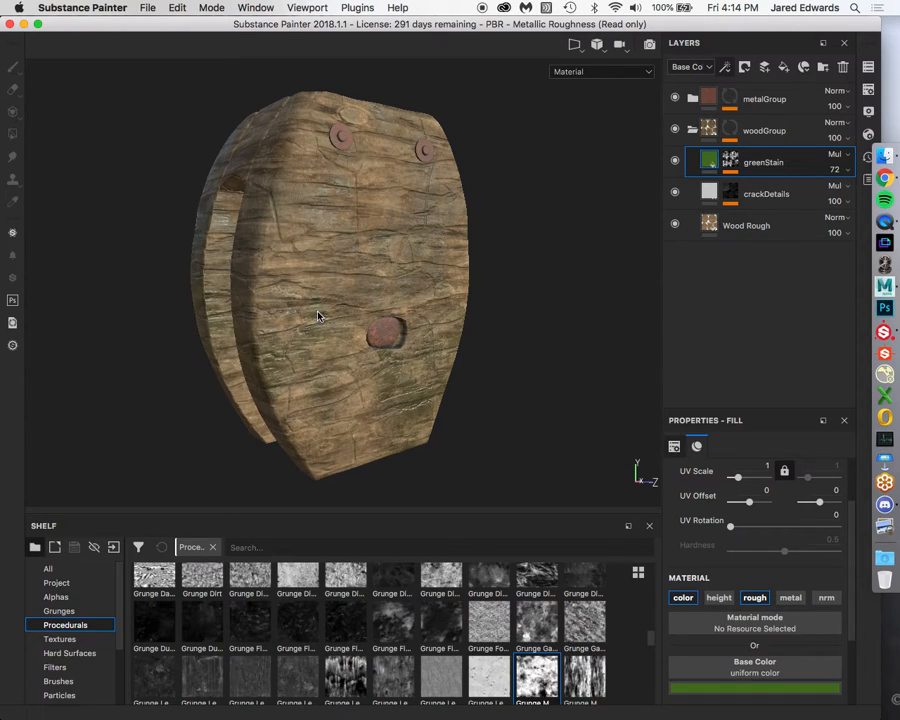
Collapse woodGroup, make the boxMaterial texture set visible alongside the pulley and select it for editing.
{"action": "left_click", "coordinate": [692, 130]}
{"action": "left_click", "coordinate": [868, 66]}
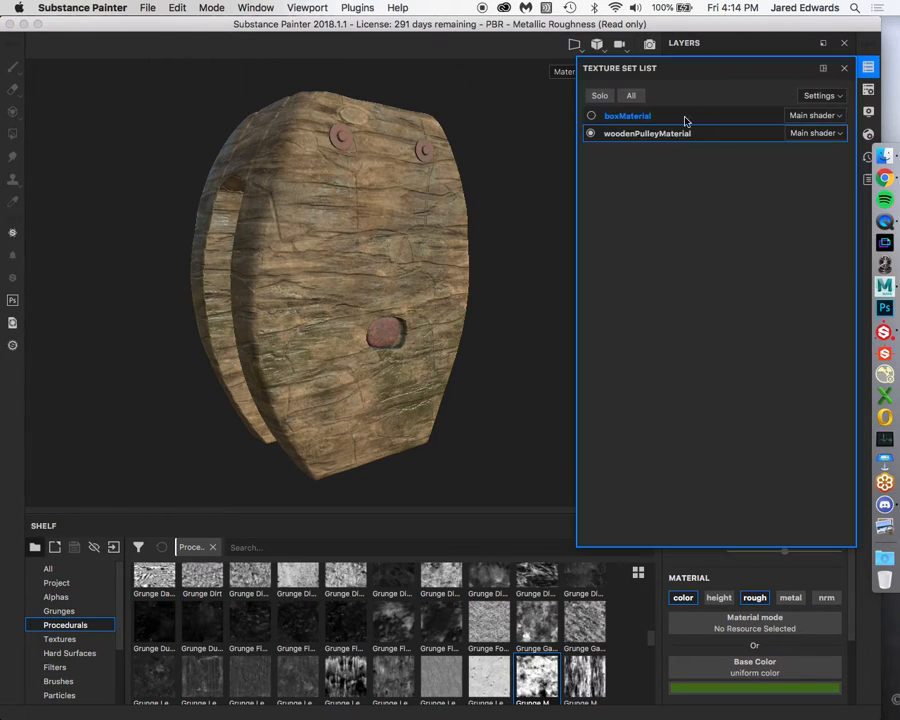
{"action": "right_click_drag", "start_coordinate": [400, 207], "coordinate": [271, 228], "text": "alt"}
{"action": "middle_click_drag", "start_coordinate": [271, 228], "coordinate": [341, 268], "text": "alt"}
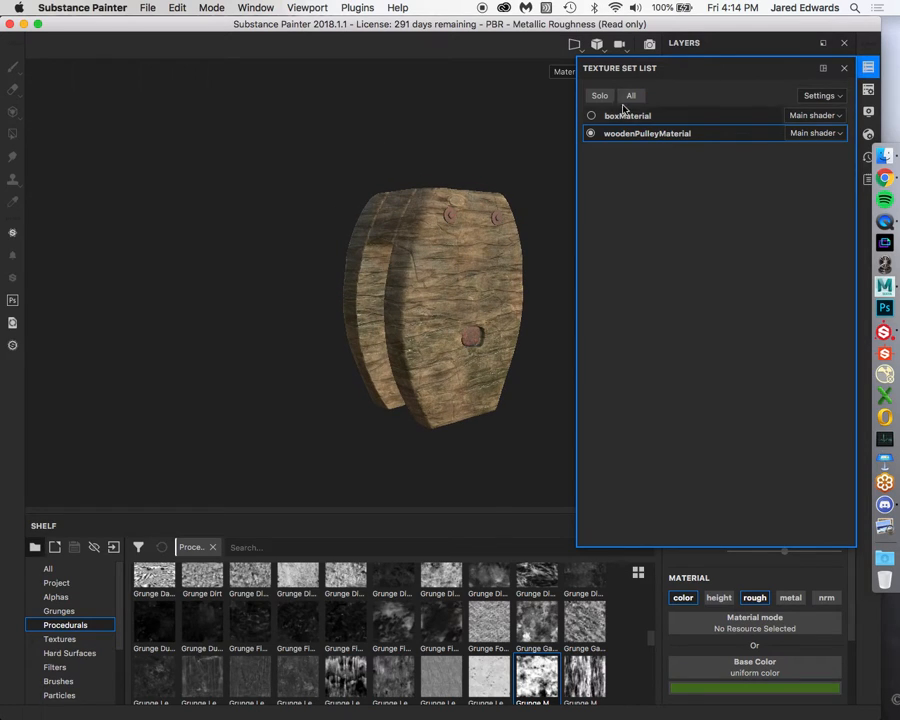
{"action": "left_click", "coordinate": [591, 116]}
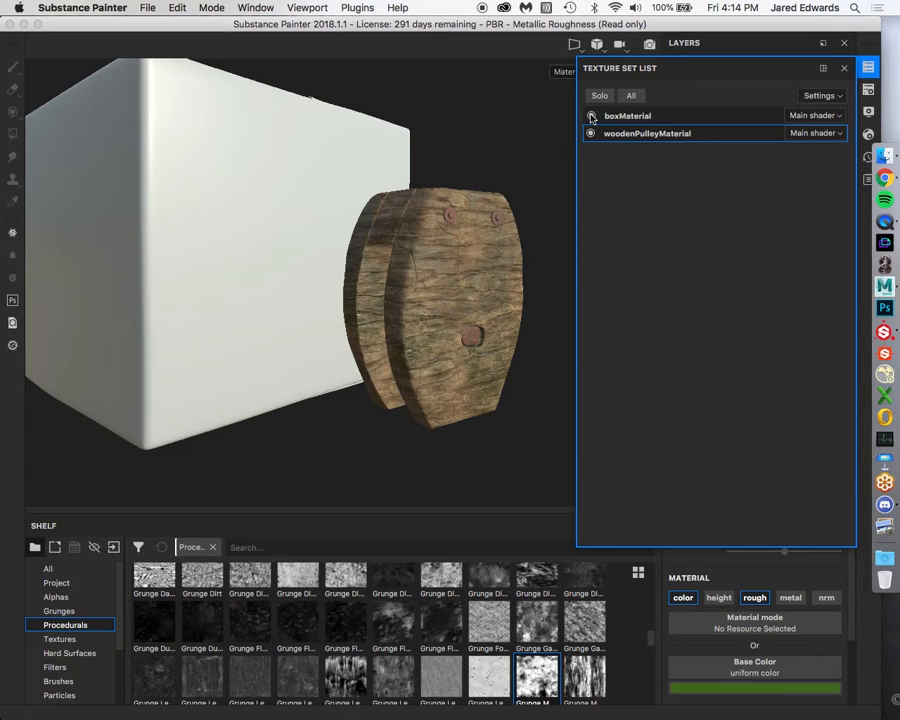
{"action": "left_click_drag", "start_coordinate": [321, 215], "coordinate": [354, 240], "text": "alt"}
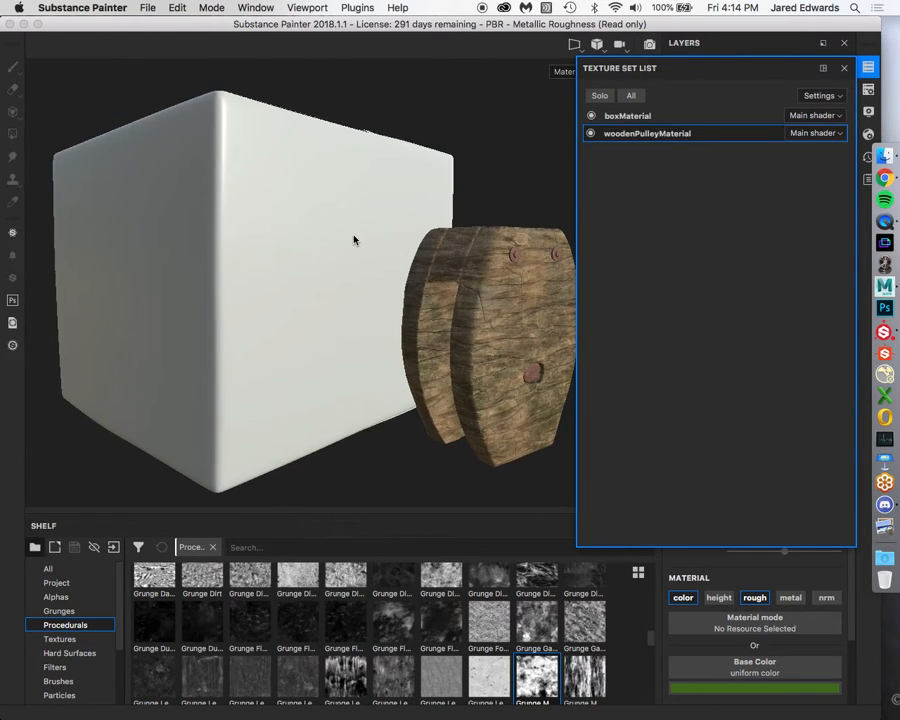
{"action": "left_click", "coordinate": [634, 117]}
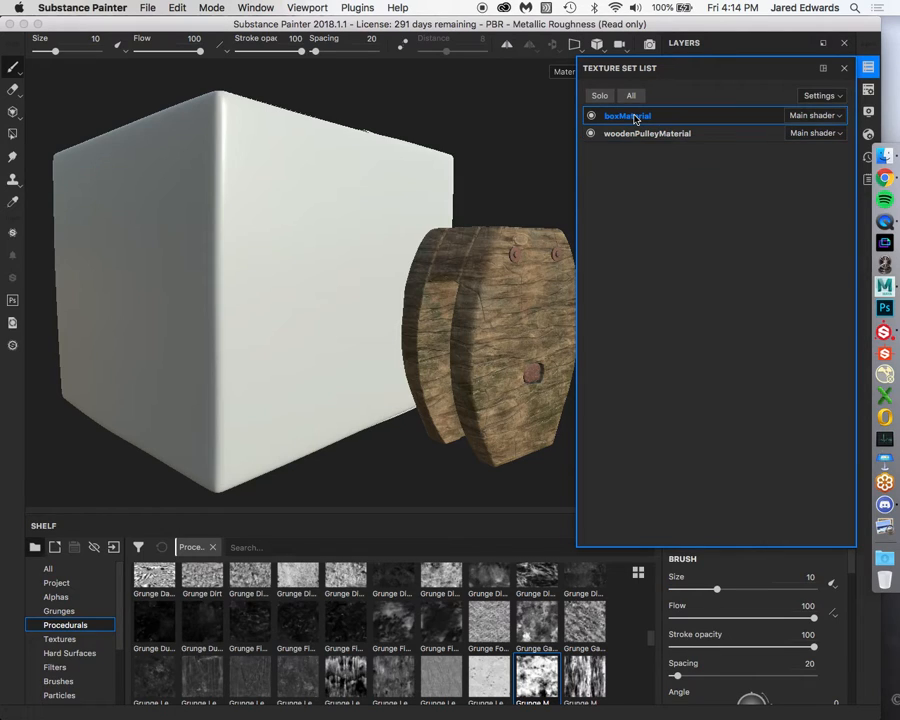
{"action": "left_click", "coordinate": [868, 67]}
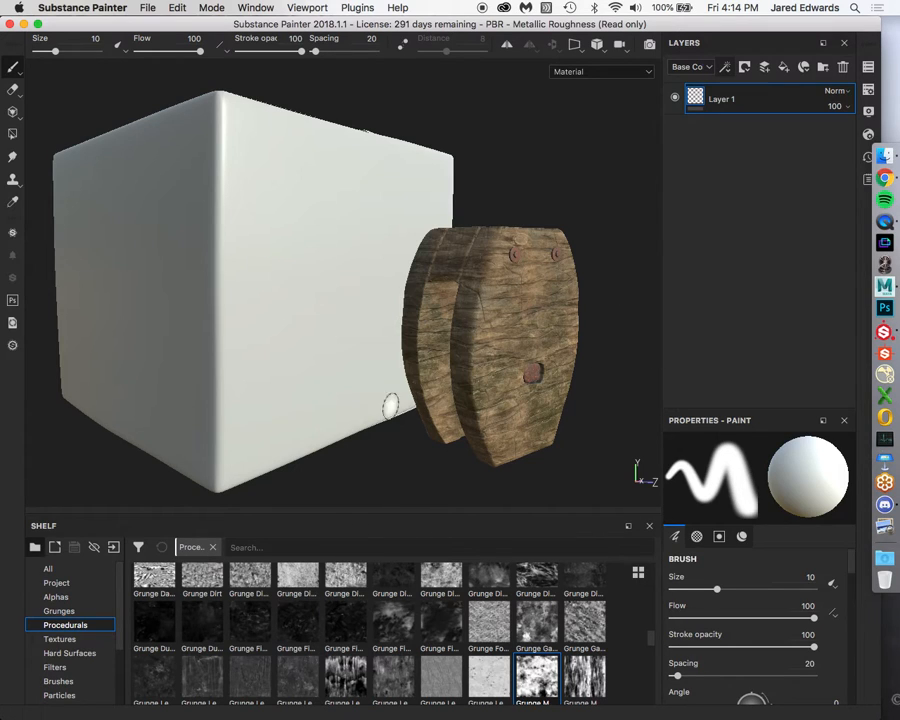
Search the shelf's materials for "cardbo" and for "paper", clearing the search after each.
{"action": "left_click_drag", "start_coordinate": [331, 438], "coordinate": [352, 305], "text": "alt"}
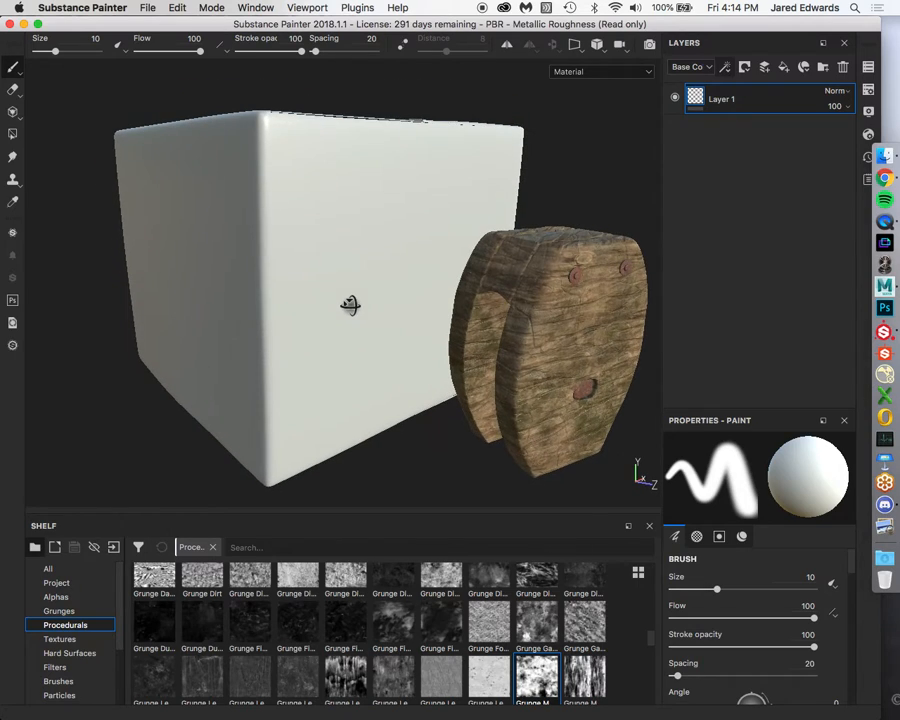
{"action": "scroll", "coordinate": [68, 645], "scroll_direction": "down", "scroll_amount": 3}
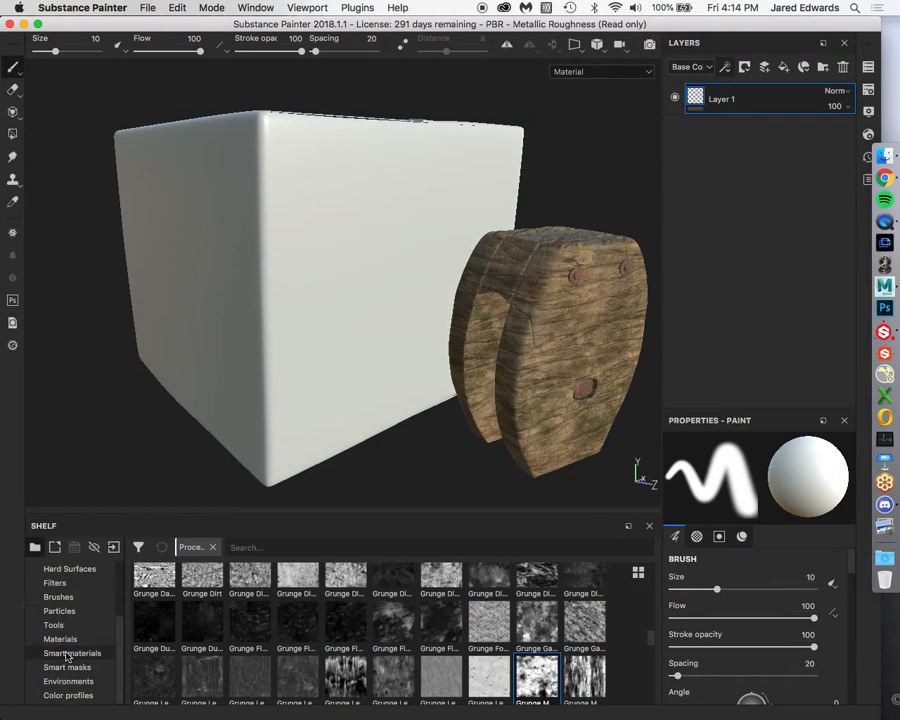
{"action": "left_click", "coordinate": [68, 640]}
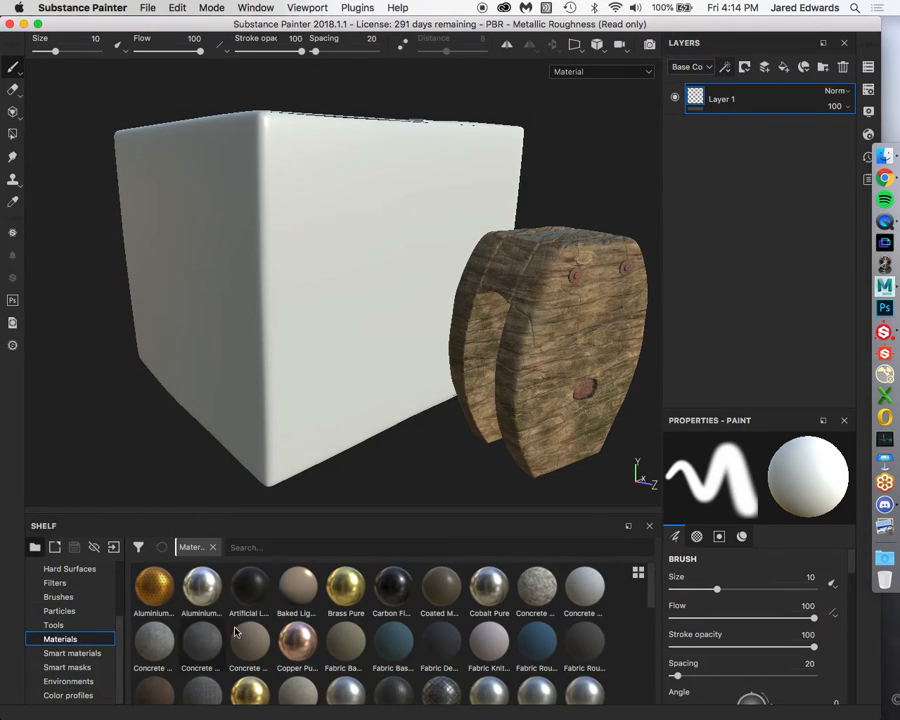
{"action": "left_click", "coordinate": [298, 546]}
{"action": "type", "text": "cardbo"}
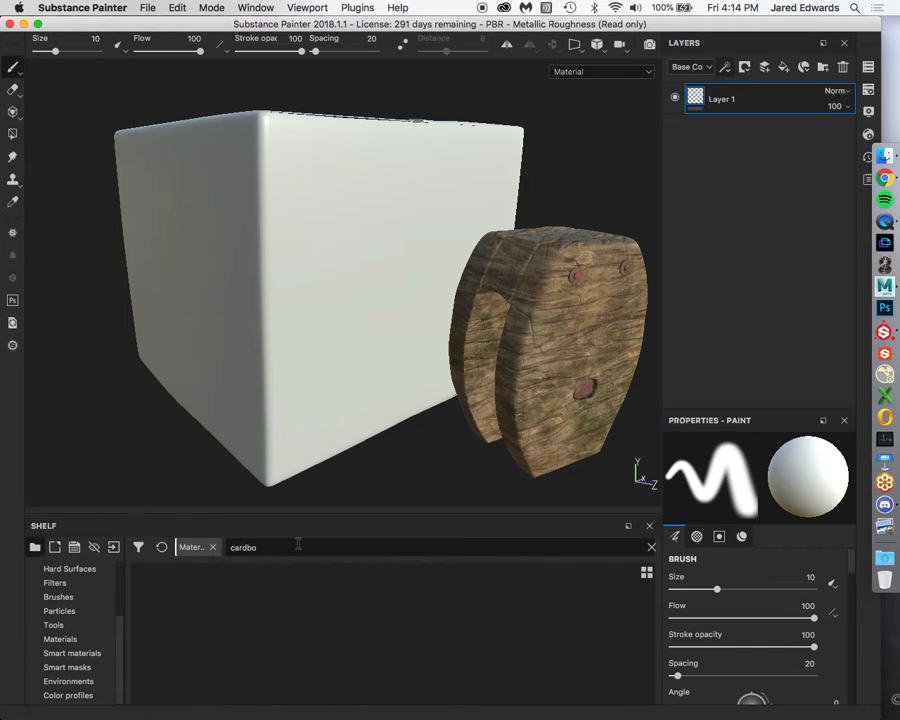
{"action": "key", "text": "BackSpace"}
{"action": "key", "text": "BackSpace"}
{"action": "key", "text": "BackSpace"}
{"action": "key", "text": "BackSpace"}
{"action": "key", "text": "BackSpace"}
{"action": "key", "text": "BackSpace"}
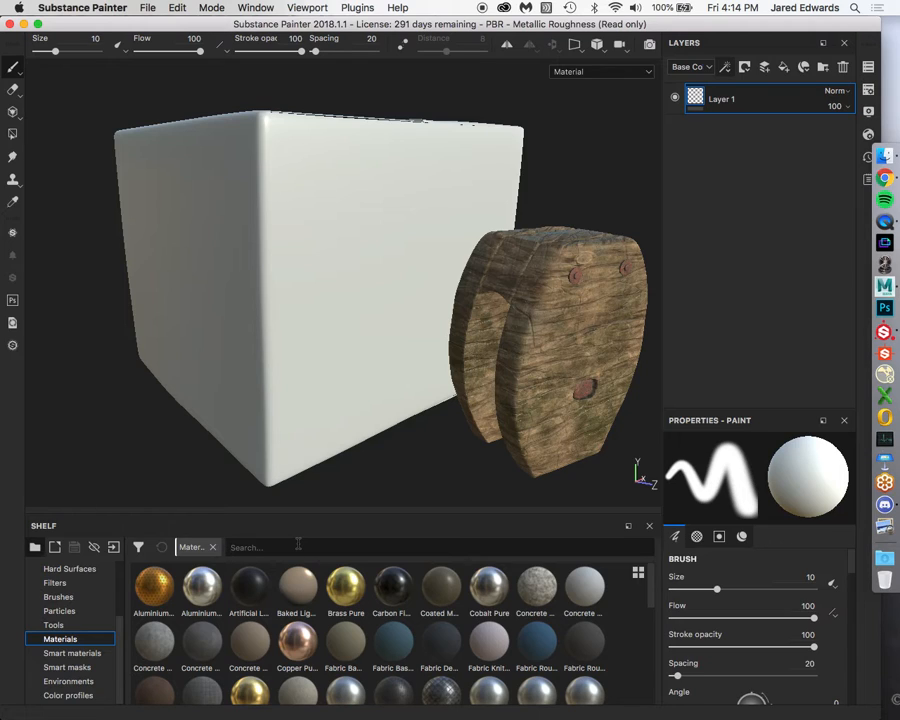
{"action": "type", "text": "paper"}
{"action": "key", "text": "BackSpace"}
{"action": "key", "text": "BackSpace"}
{"action": "key", "text": "BackSpace"}
{"action": "key", "text": "BackSpace"}
{"action": "key", "text": "BackSpace"}
Browse the shelf's materials and smart materials for a cardboard-like base for the box.
{"action": "scroll", "coordinate": [422, 660], "scroll_direction": "down", "scroll_amount": 10}
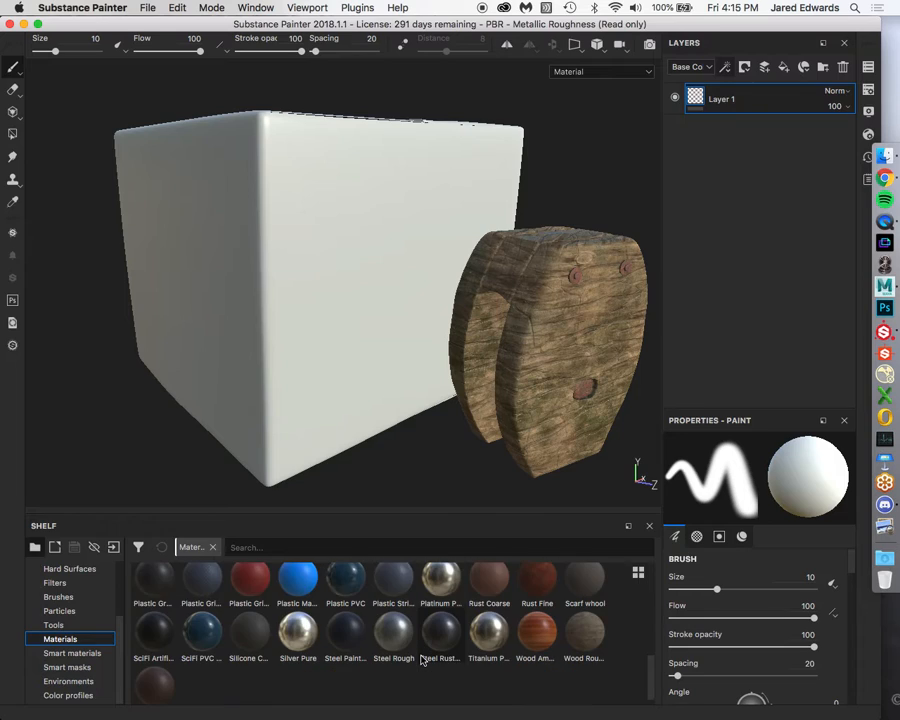
{"action": "scroll", "coordinate": [422, 660], "scroll_direction": "up", "scroll_amount": 10}
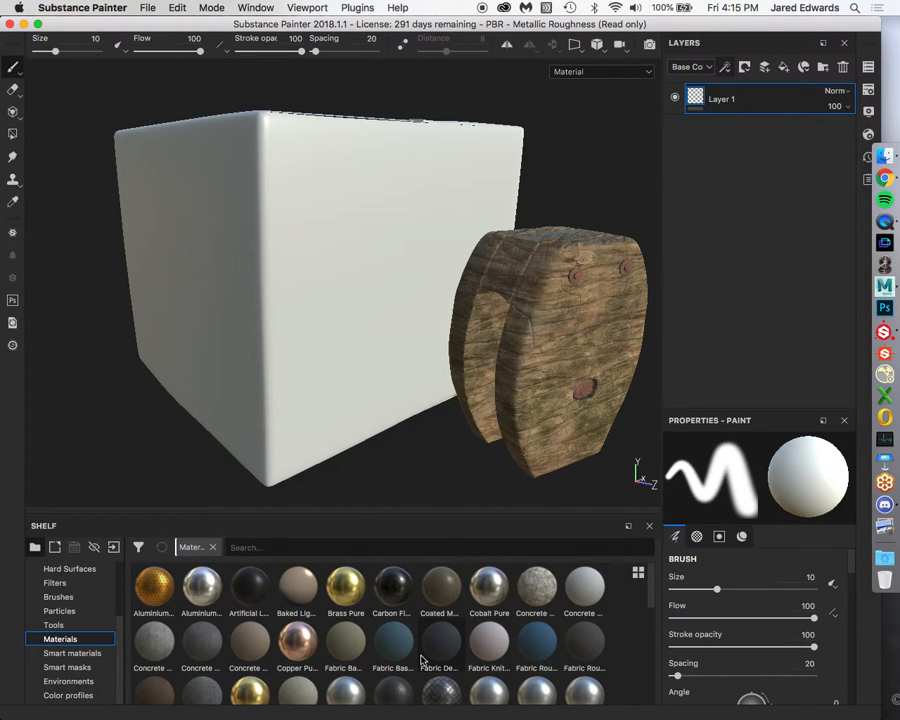
{"action": "scroll", "coordinate": [410, 655], "scroll_direction": "down", "scroll_amount": 5}
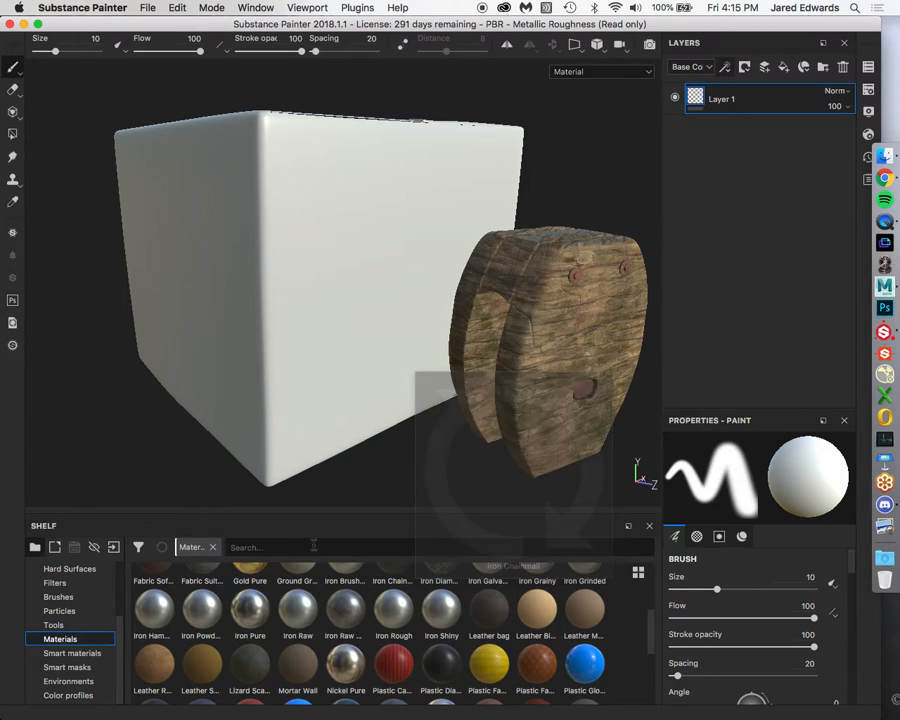
{"action": "left_click", "coordinate": [88, 653]}
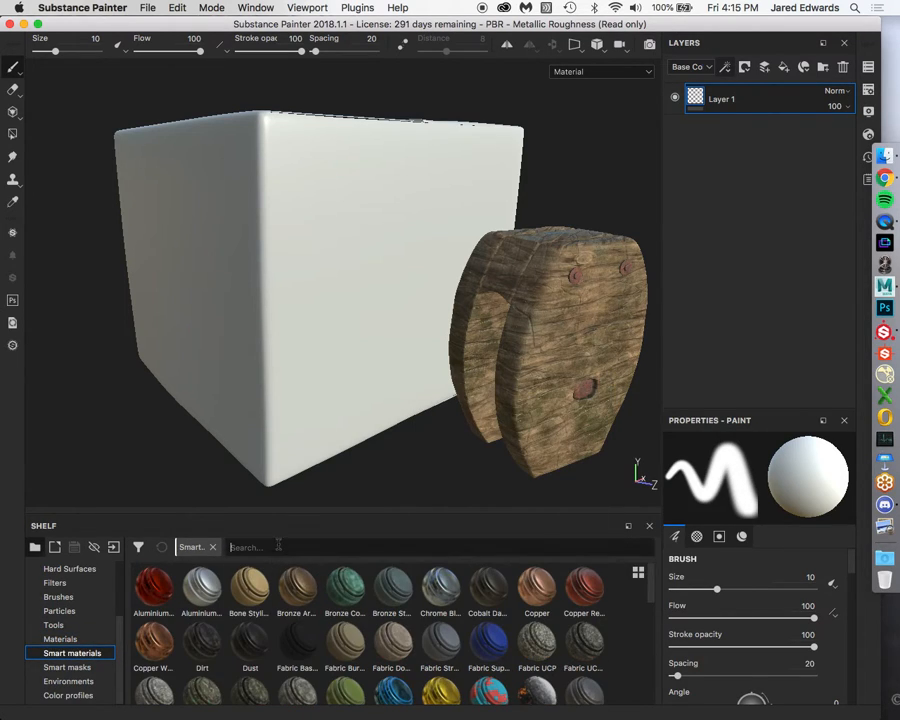
{"action": "left_click", "coordinate": [279, 546]}
Find Leather Rough by searching the materials for "leather", add it to the box's layer stack and delete the empty Layer 1.
{"action": "left_click", "coordinate": [68, 639]}
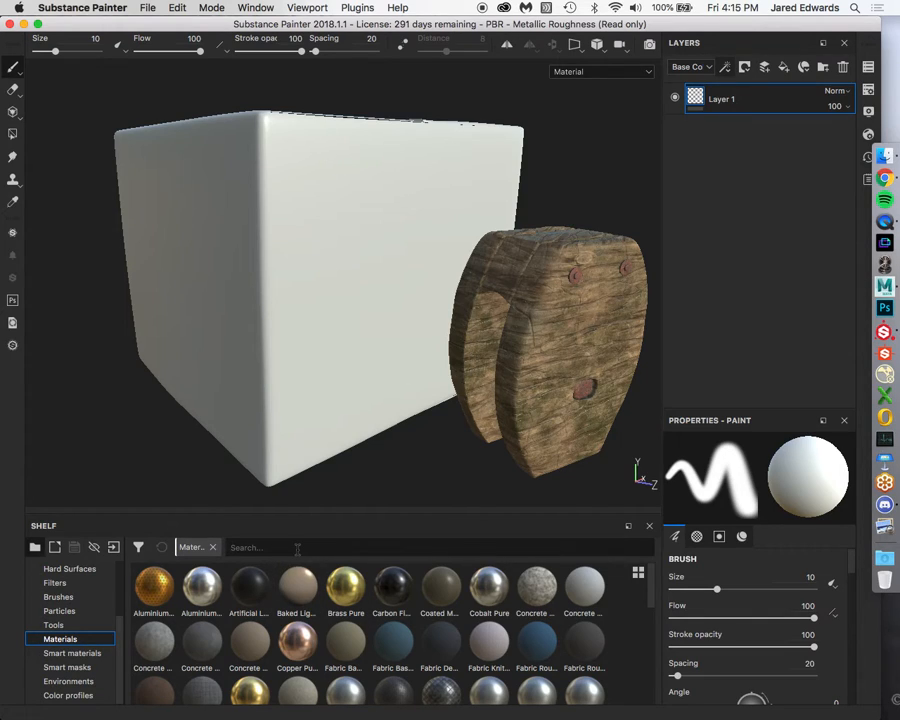
{"action": "left_click", "coordinate": [297, 548]}
{"action": "type", "text": "leather"}
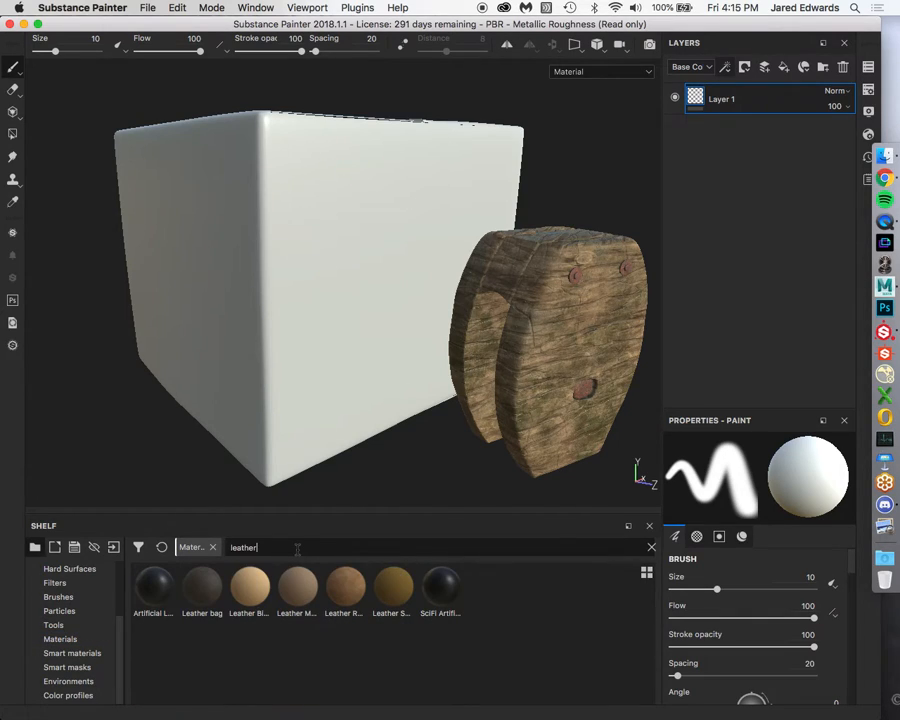
{"action": "mouse_move", "coordinate": [354, 597]}
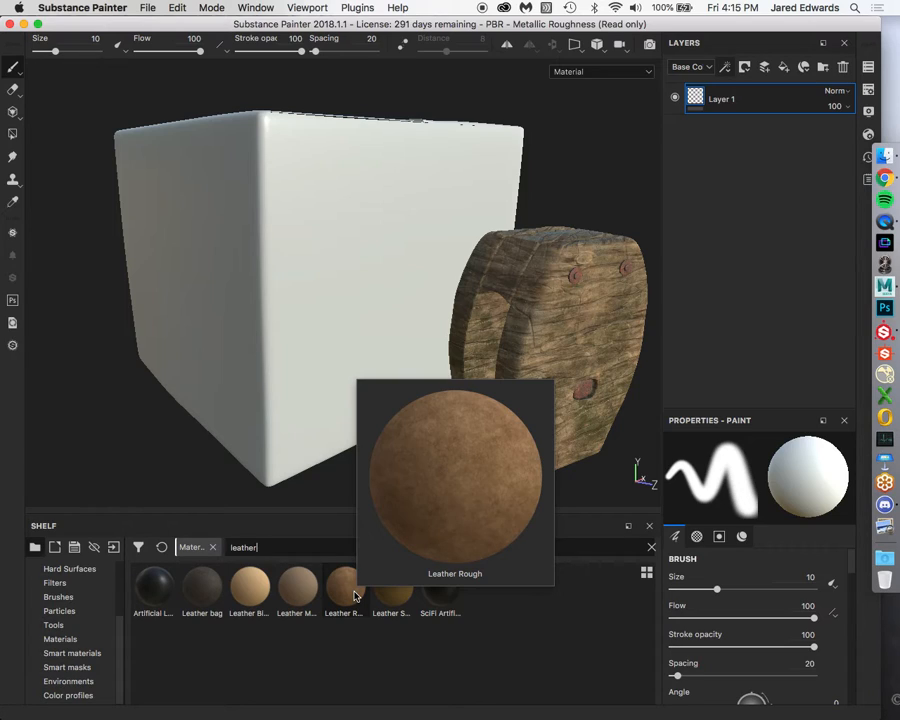
{"action": "left_click_drag", "start_coordinate": [345, 600], "coordinate": [770, 165]}
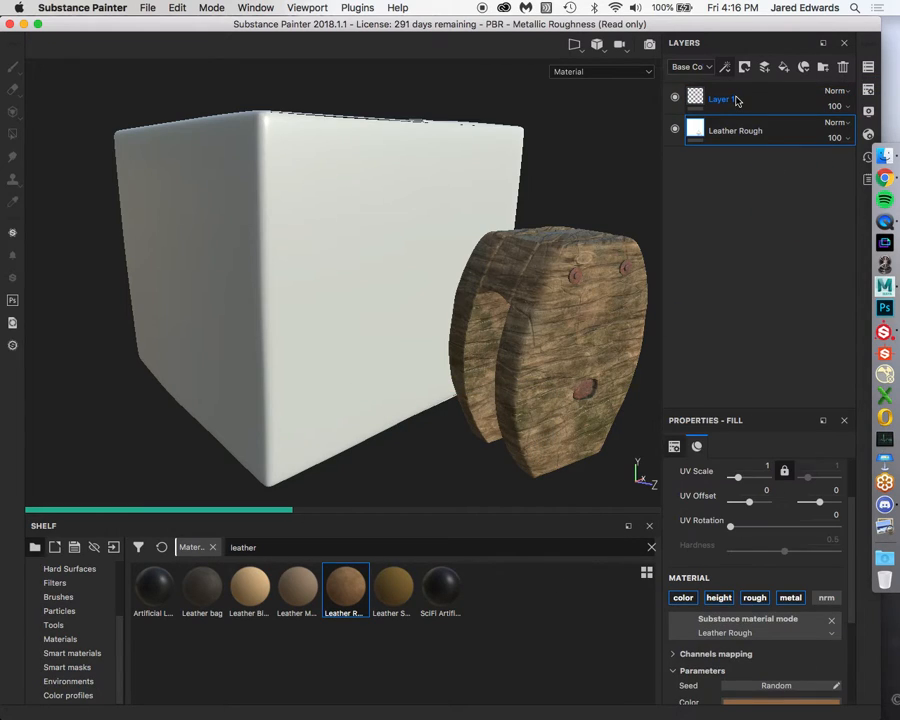
{"action": "left_click", "coordinate": [737, 100]}
{"action": "key", "text": "Delete"}
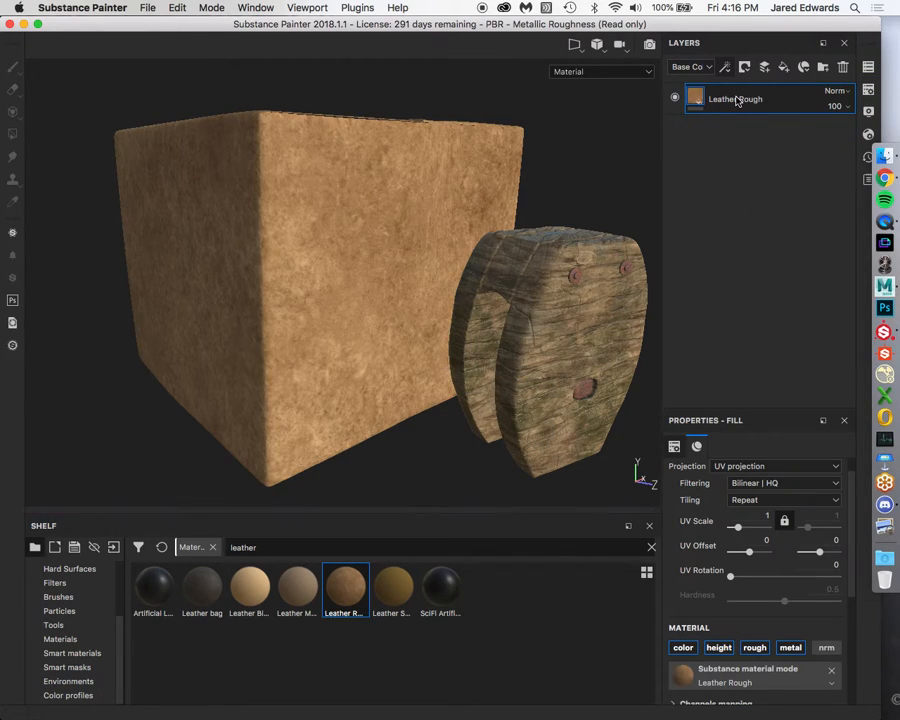
Create a layer folder named cardboardGroup and move the Leather Rough layer into it.
{"action": "left_click", "coordinate": [822, 66]}
{"action": "double_click", "coordinate": [737, 96]}
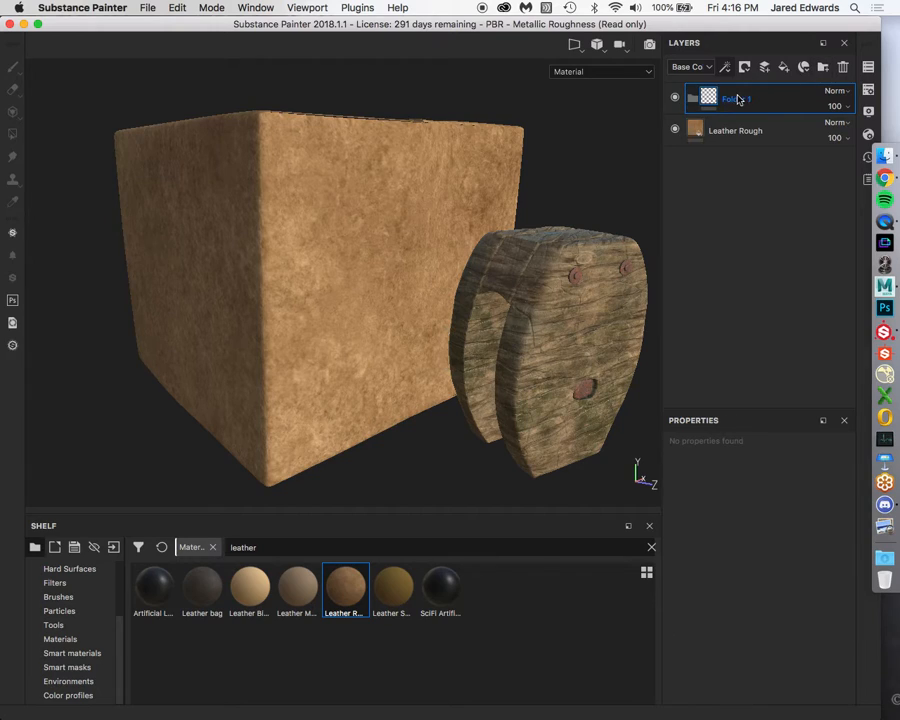
{"action": "type", "text": "cardboardGroup"}
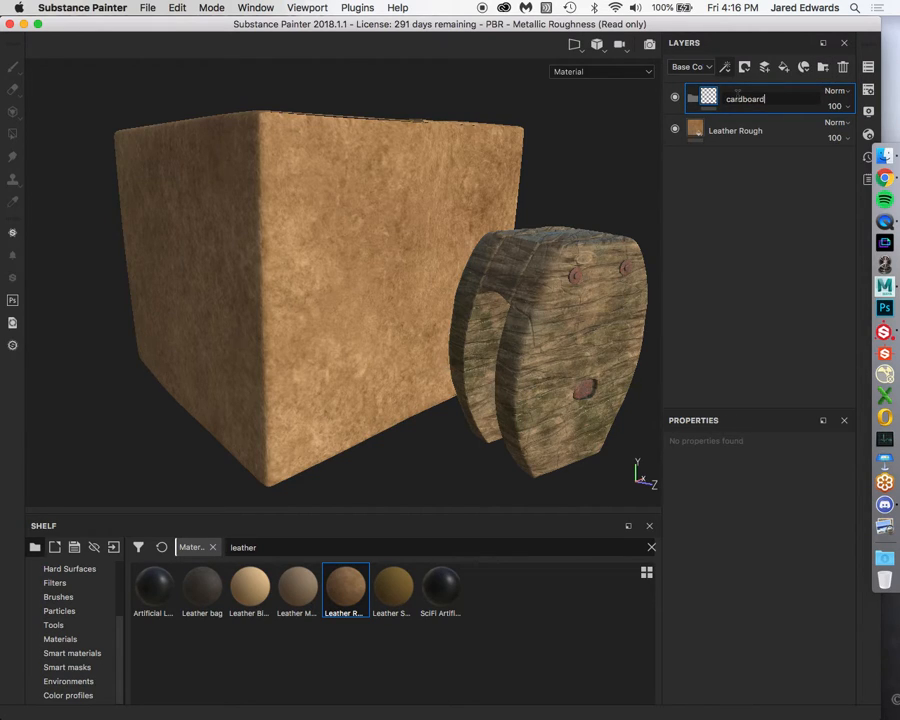
{"action": "key", "text": "Return"}
{"action": "left_click_drag", "start_coordinate": [737, 128], "coordinate": [743, 108]}
Expand Leather Rough's technical parameters and set its dots, wide stain and small stain intensities to 0.
{"action": "mouse_move", "coordinate": [370, 227]}
{"action": "left_mouse_down", "text": "alt"}
{"action": "mouse_move", "coordinate": [372, 239]}
{"action": "mouse_move", "coordinate": [358, 230]}
{"action": "mouse_move", "coordinate": [371, 203]}
{"action": "left_mouse_up", "text": "alt"}
{"action": "middle_click_drag", "start_coordinate": [371, 203], "coordinate": [376, 150], "text": "alt"}
{"action": "left_click_drag", "start_coordinate": [376, 150], "coordinate": [376, 187], "text": "alt"}
{"action": "right_click_drag", "start_coordinate": [376, 187], "coordinate": [458, 239], "text": "alt"}
{"action": "left_click_drag", "start_coordinate": [458, 239], "coordinate": [441, 224], "text": "alt"}
{"action": "right_click_drag", "start_coordinate": [441, 224], "coordinate": [355, 237], "text": "alt"}
{"action": "scroll", "coordinate": [700, 640], "scroll_direction": "down", "scroll_amount": 2}
{"action": "scroll", "coordinate": [700, 640], "scroll_direction": "up", "scroll_amount": 2}
{"action": "scroll", "coordinate": [735, 633], "scroll_direction": "down", "scroll_amount": 5}
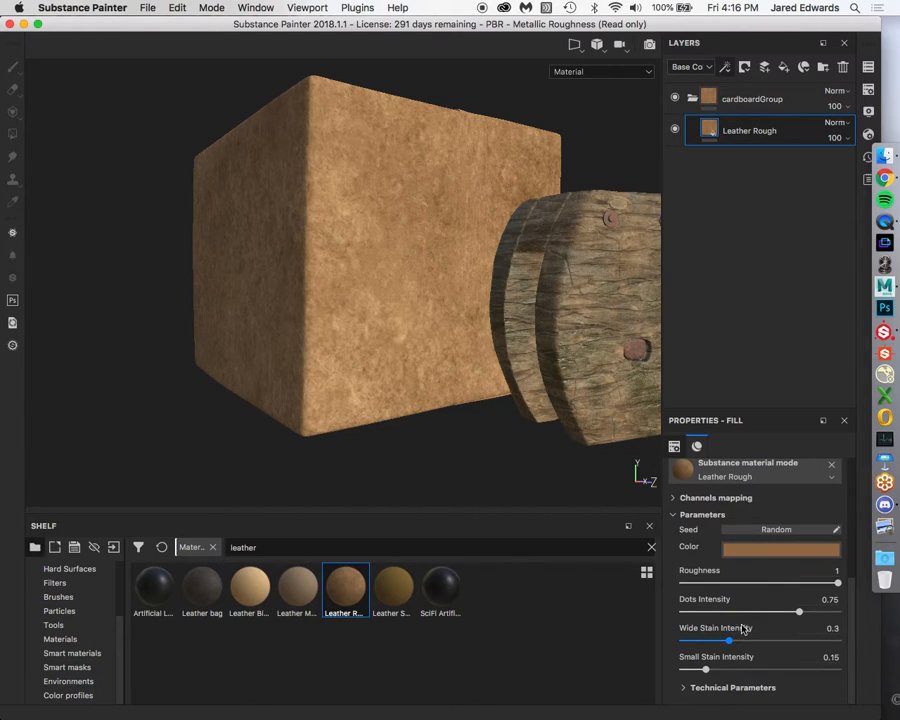
{"action": "left_click", "coordinate": [740, 687]}
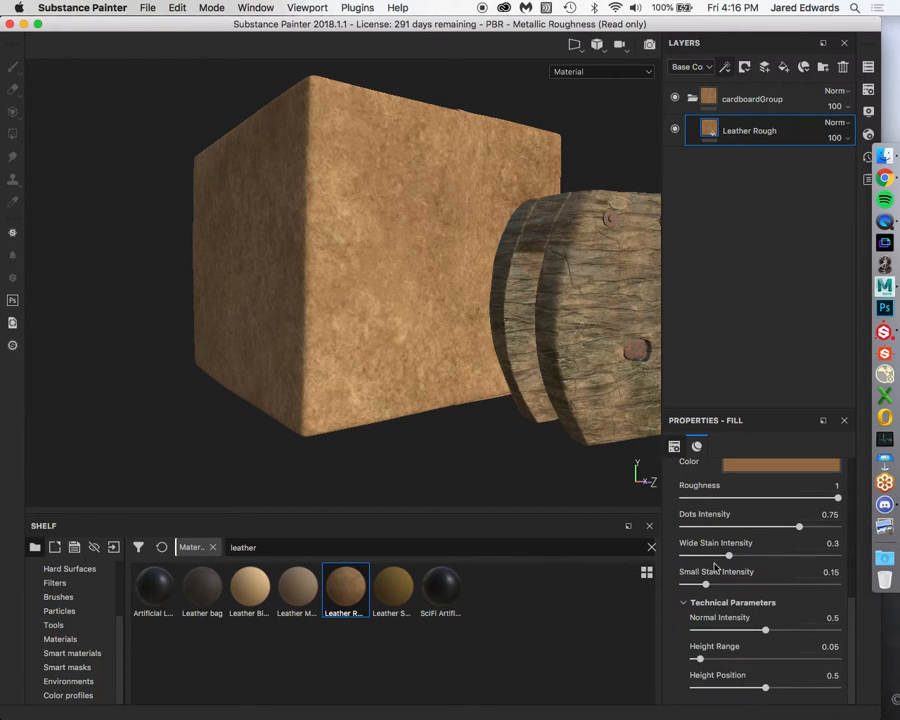
{"action": "left_click_drag", "start_coordinate": [798, 526], "coordinate": [682, 527]}
{"action": "left_click_drag", "start_coordinate": [728, 555], "coordinate": [595, 580]}
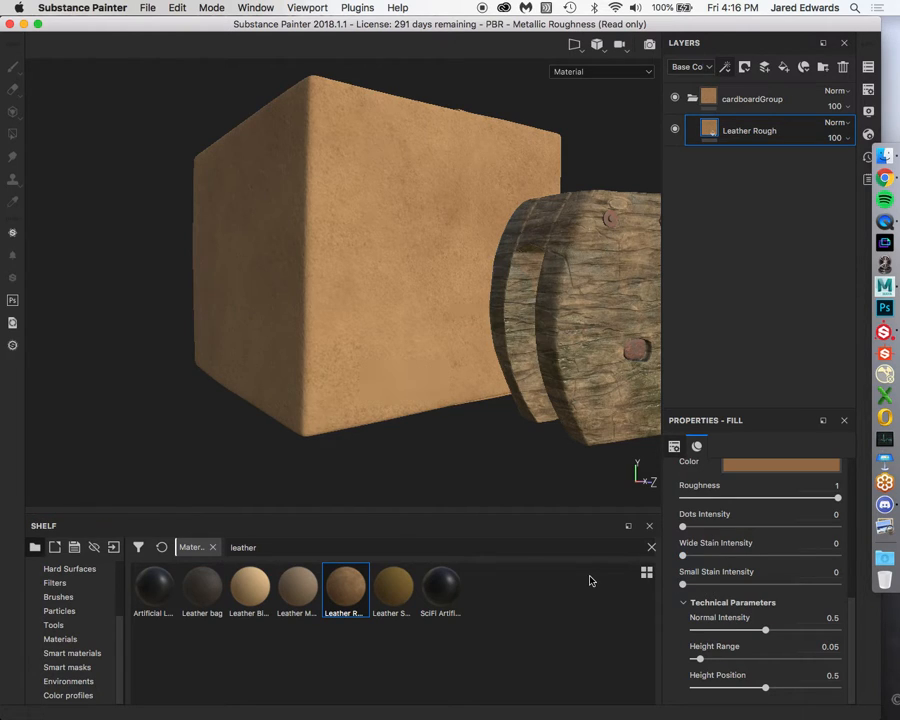
{"action": "mouse_move", "coordinate": [416, 257]}
{"action": "left_mouse_down", "text": "alt"}
{"action": "mouse_move", "coordinate": [416, 235]}
{"action": "mouse_move", "coordinate": [404, 372]}
{"action": "mouse_move", "coordinate": [404, 263]}
{"action": "left_mouse_up", "text": "alt"}
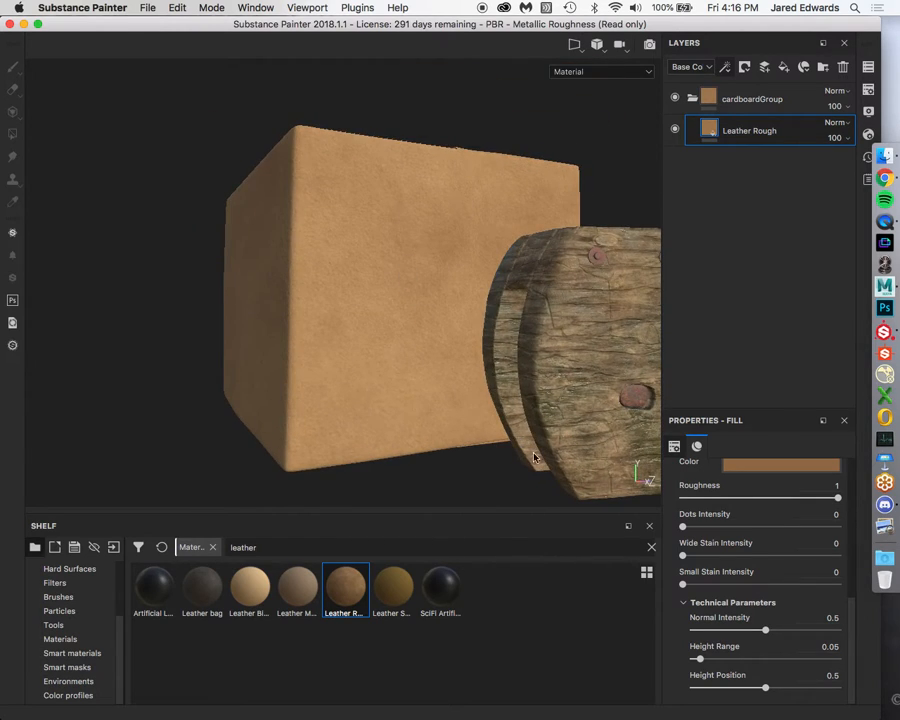
Set Leather Rough's dots intensity to 0.16, wide stain intensity to 0.07 and small stain intensity to 0.1.
{"action": "left_click_drag", "start_coordinate": [683, 527], "coordinate": [697, 587]}
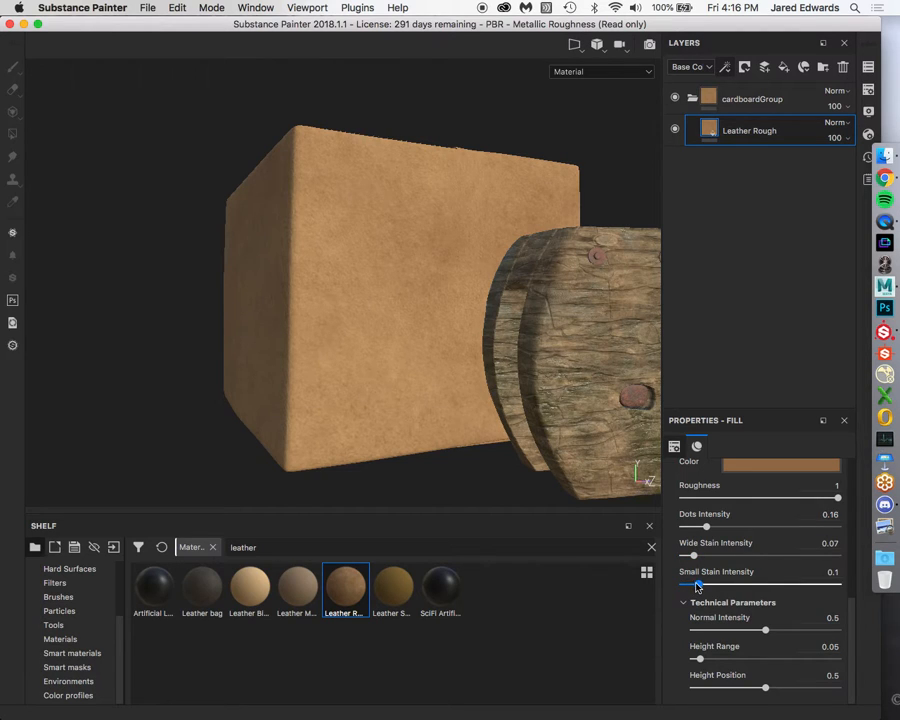
{"action": "mouse_move", "coordinate": [422, 231]}
{"action": "left_mouse_down", "text": "alt"}
{"action": "mouse_move", "coordinate": [432, 255]}
{"action": "mouse_move", "coordinate": [424, 242]}
{"action": "mouse_move", "coordinate": [430, 248]}
{"action": "left_mouse_up", "text": "alt"}
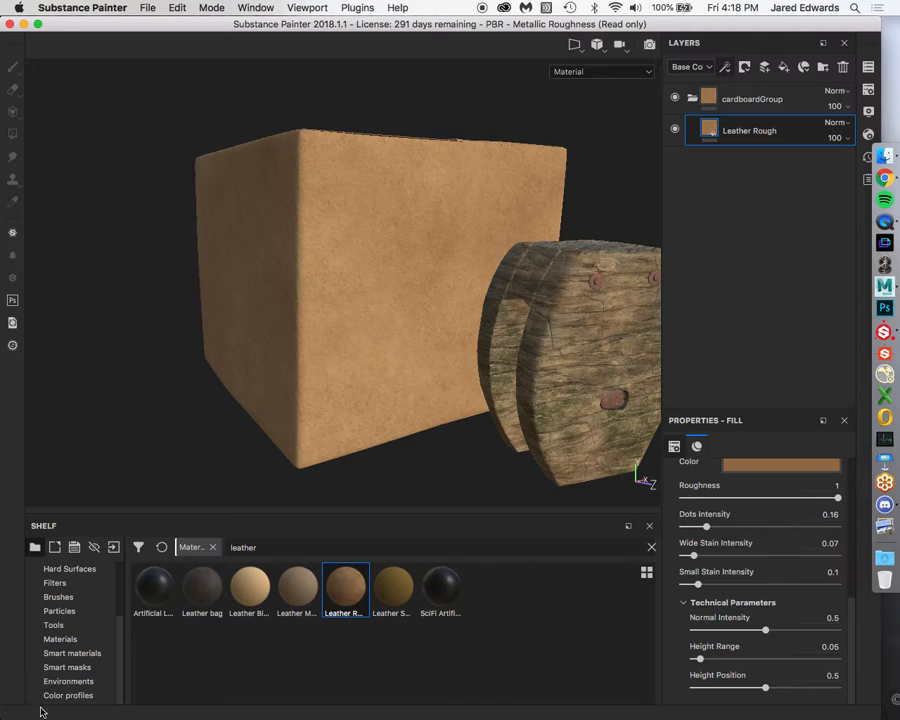
Search the shelf's procedurals for "scratch" and preview the scratch and dirt grunges for possible use on the cardboard.
{"action": "scroll", "coordinate": [78, 640], "scroll_direction": "up", "scroll_amount": 2}
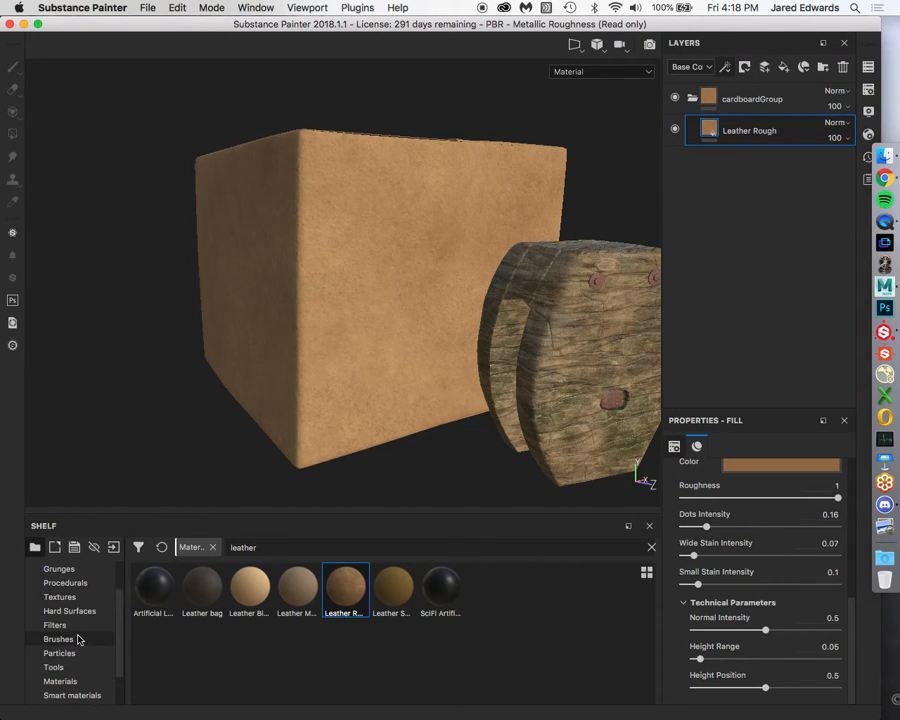
{"action": "left_click", "coordinate": [72, 583]}
{"action": "left_click", "coordinate": [325, 547]}
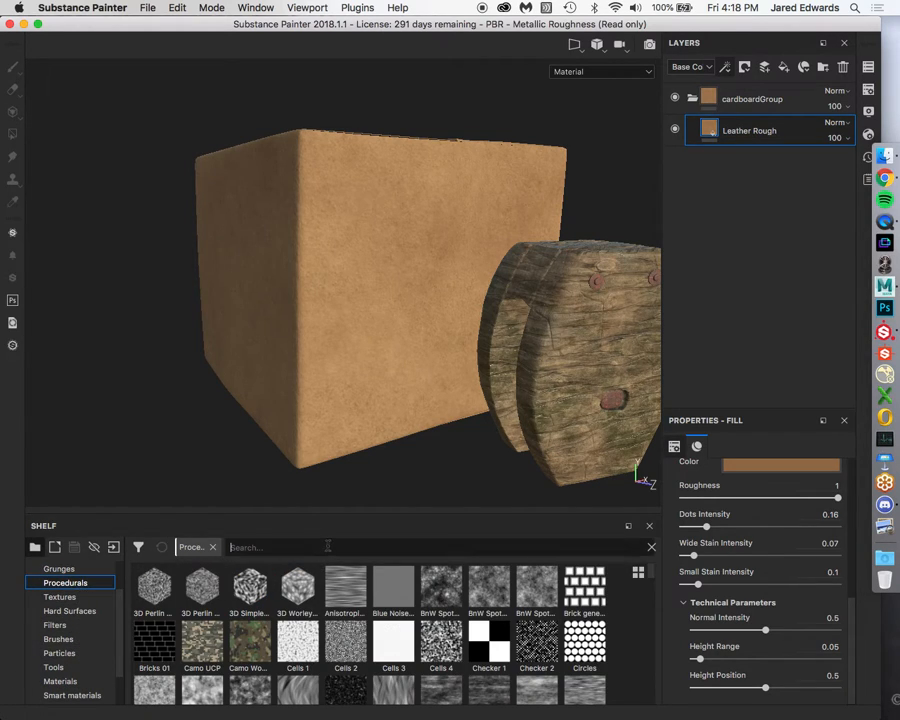
{"action": "type", "text": "scratch"}
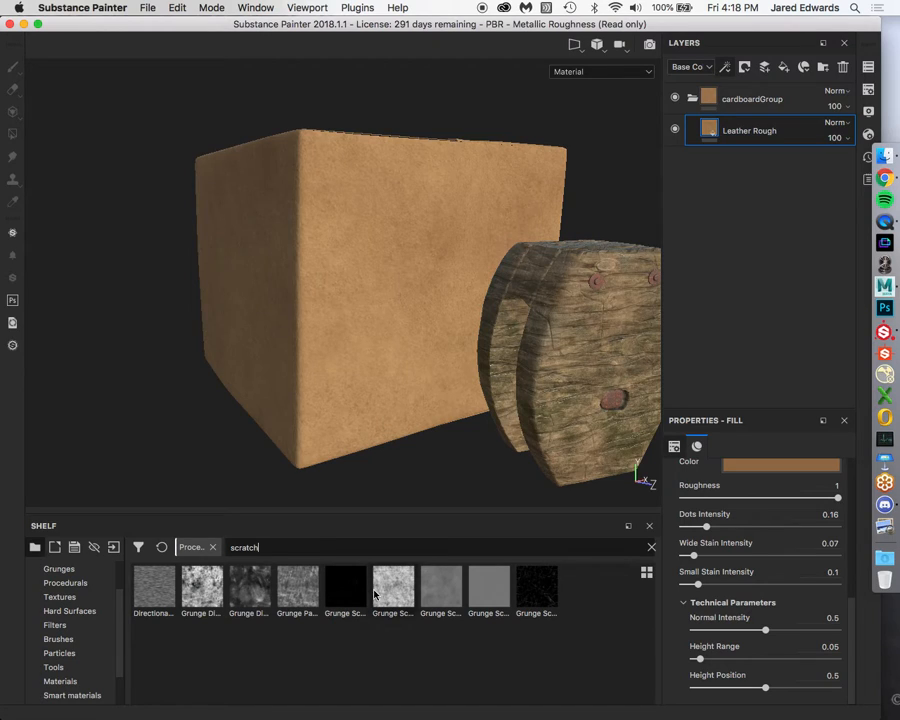
{"action": "mouse_move", "coordinate": [384, 594]}
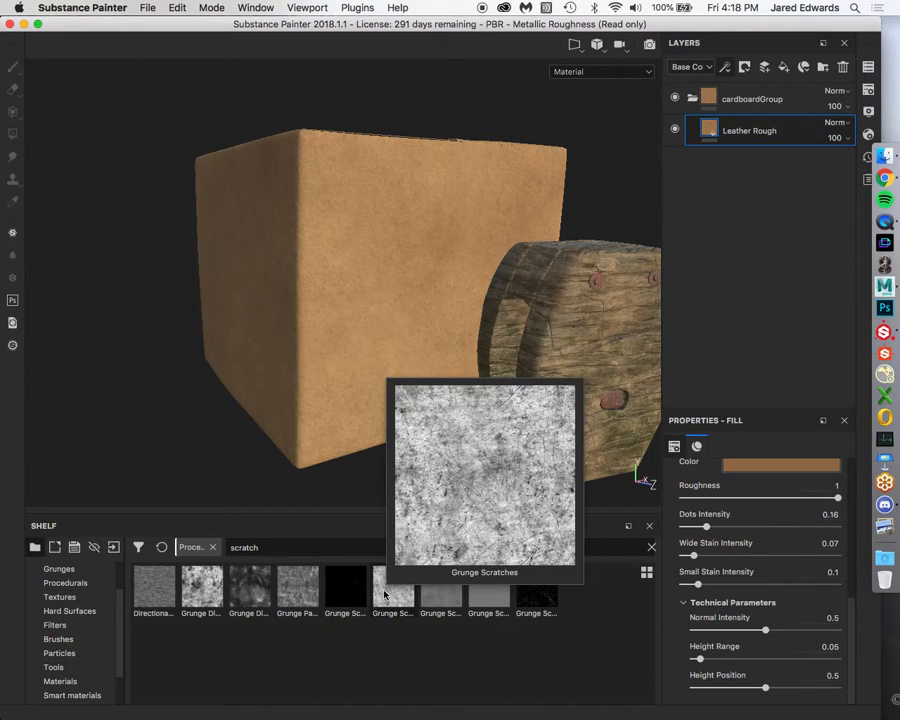
{"action": "mouse_move", "coordinate": [538, 597]}
{"action": "mouse_move", "coordinate": [483, 589]}
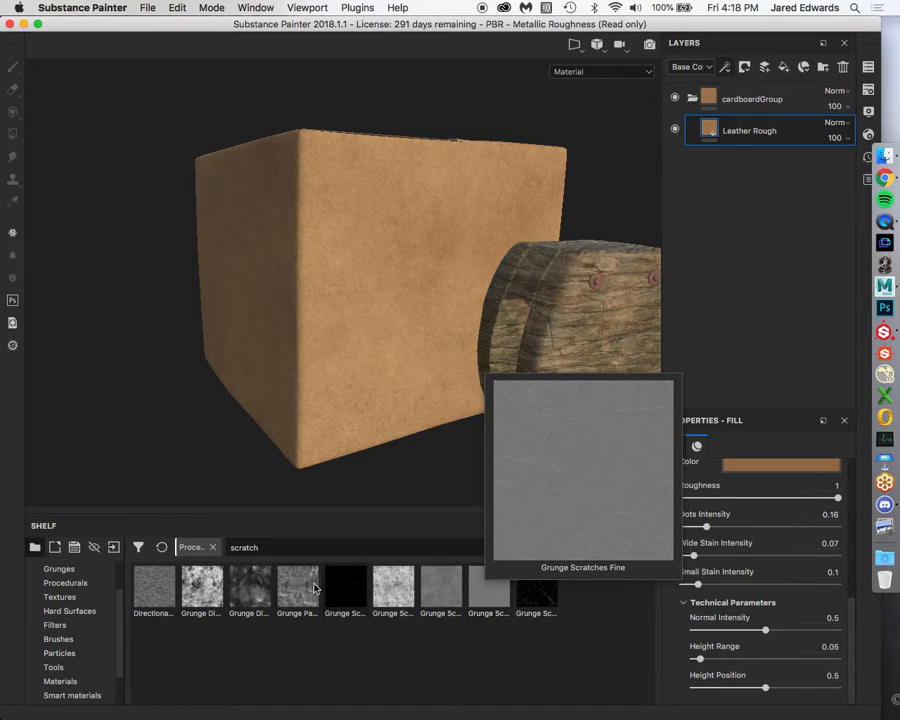
{"action": "mouse_move", "coordinate": [305, 589]}
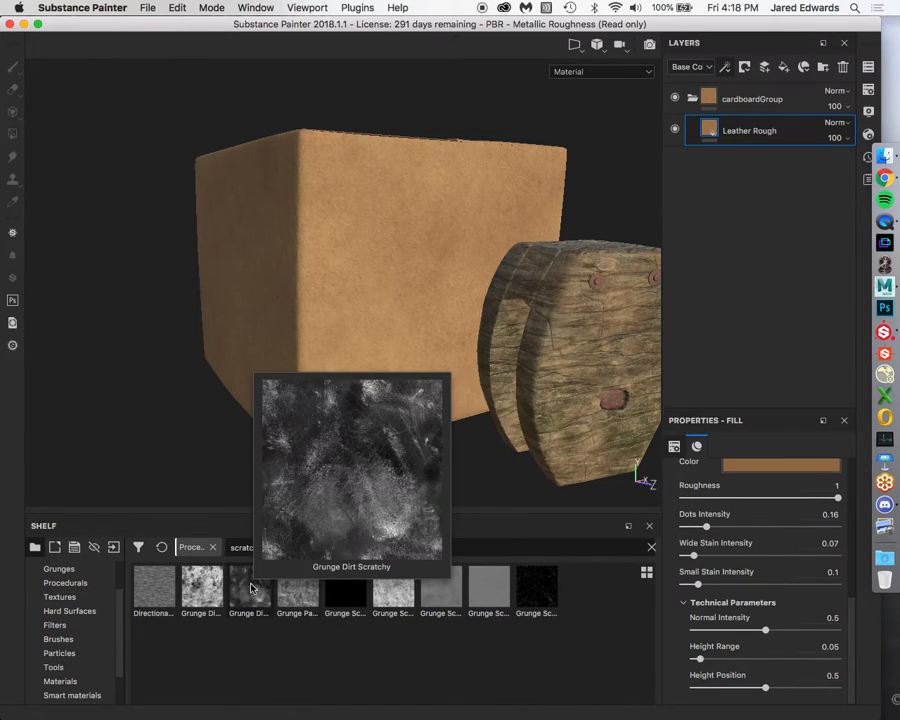
{"action": "mouse_move", "coordinate": [205, 588]}
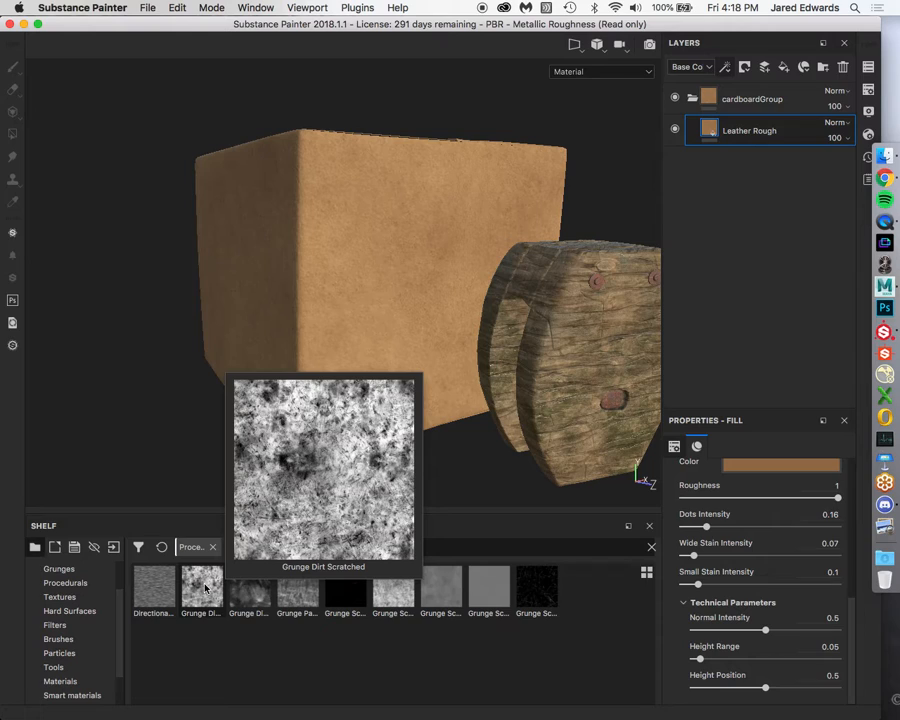
{"action": "mouse_move", "coordinate": [162, 590]}
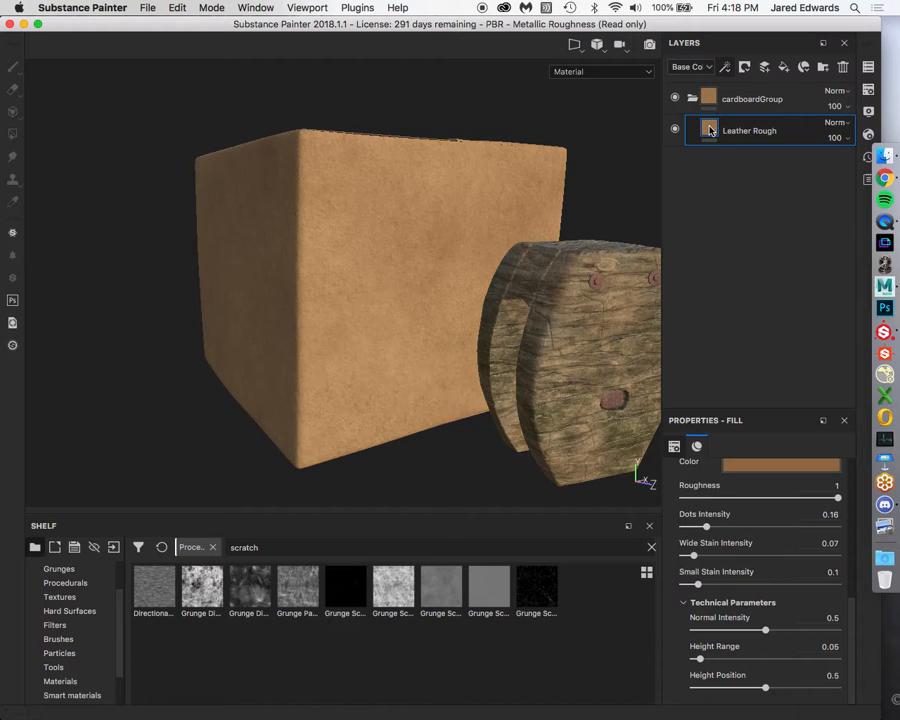
{"action": "scroll", "coordinate": [781, 560], "scroll_direction": "up", "scroll_amount": 3}
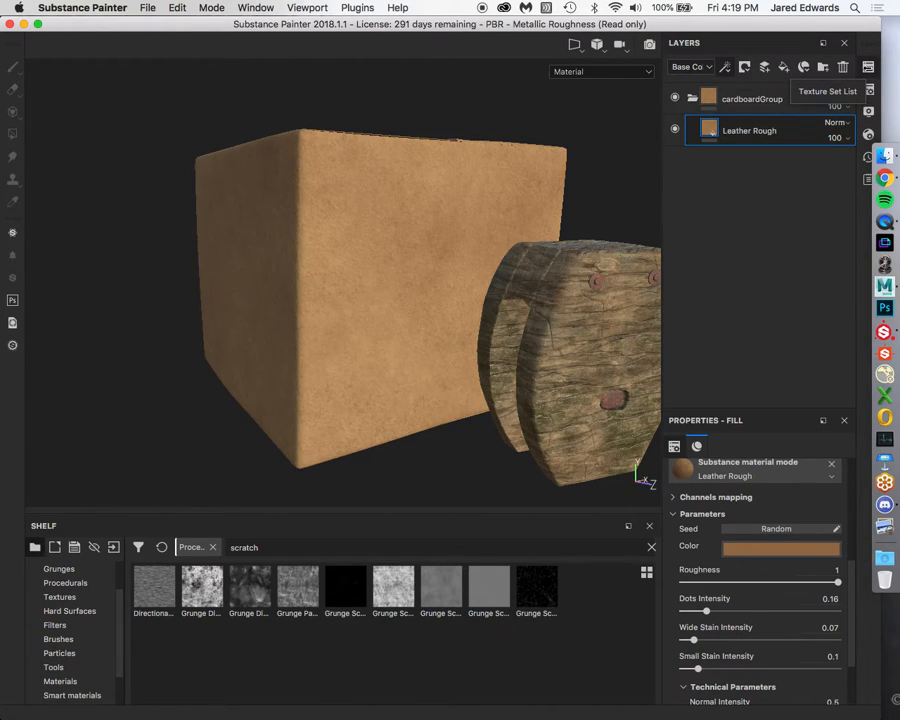
Collapse cardboardGroup, make woodenPulleyMaterial the active texture set and hide boxMaterial to show only the pulley.
{"action": "left_click", "coordinate": [692, 98]}
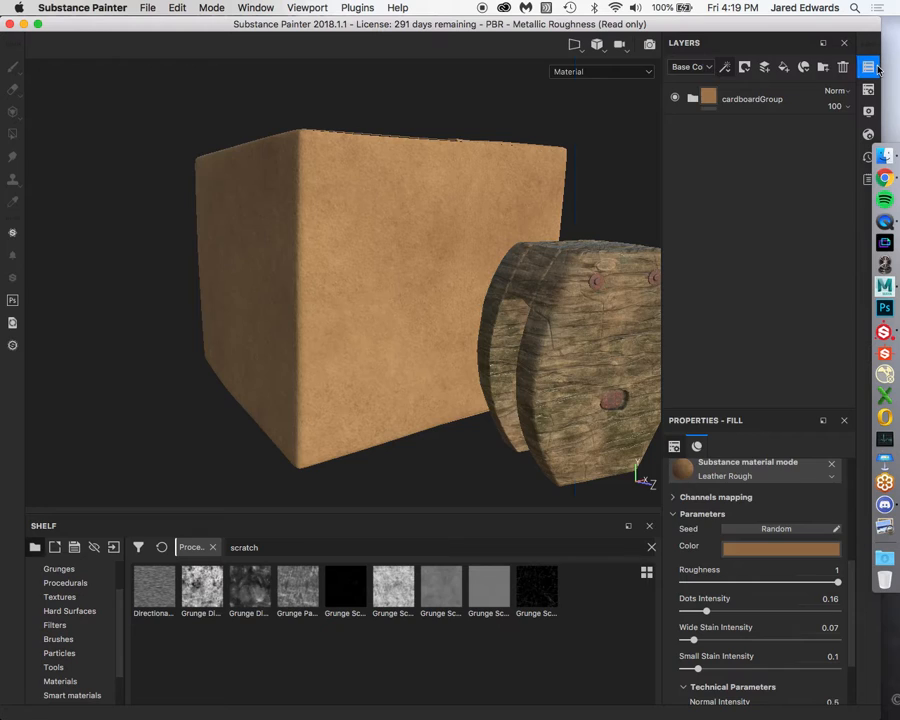
{"action": "left_click", "coordinate": [868, 67]}
{"action": "left_click", "coordinate": [600, 117]}
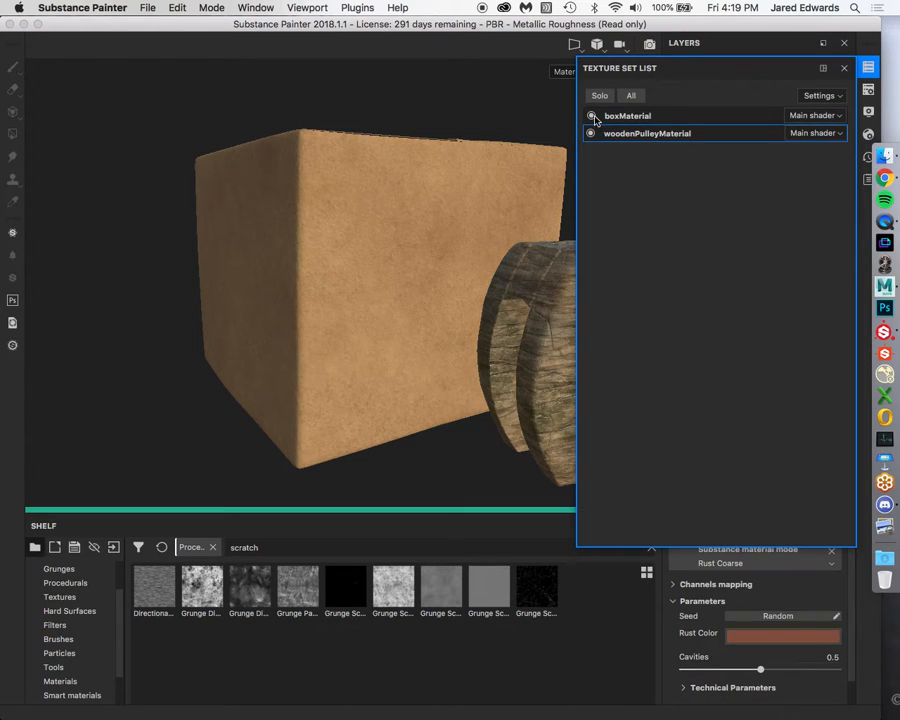
{"action": "left_click", "coordinate": [591, 116]}
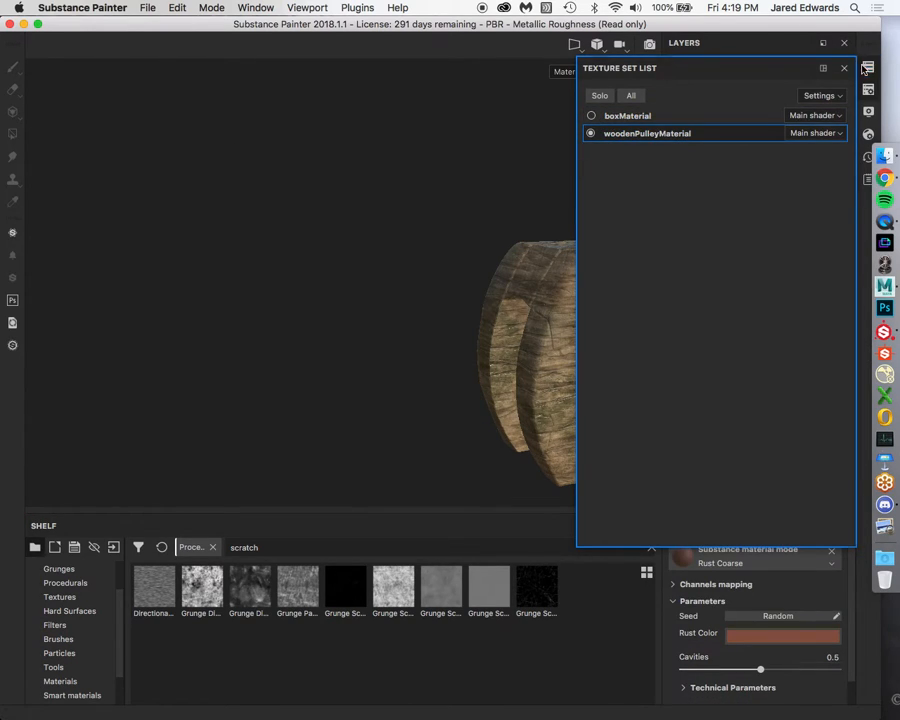
{"action": "left_click", "coordinate": [864, 67]}
{"action": "left_click_drag", "start_coordinate": [524, 298], "coordinate": [500, 203], "text": "alt"}
{"action": "left_click", "coordinate": [675, 162]}
{"action": "left_click", "coordinate": [676, 162]}
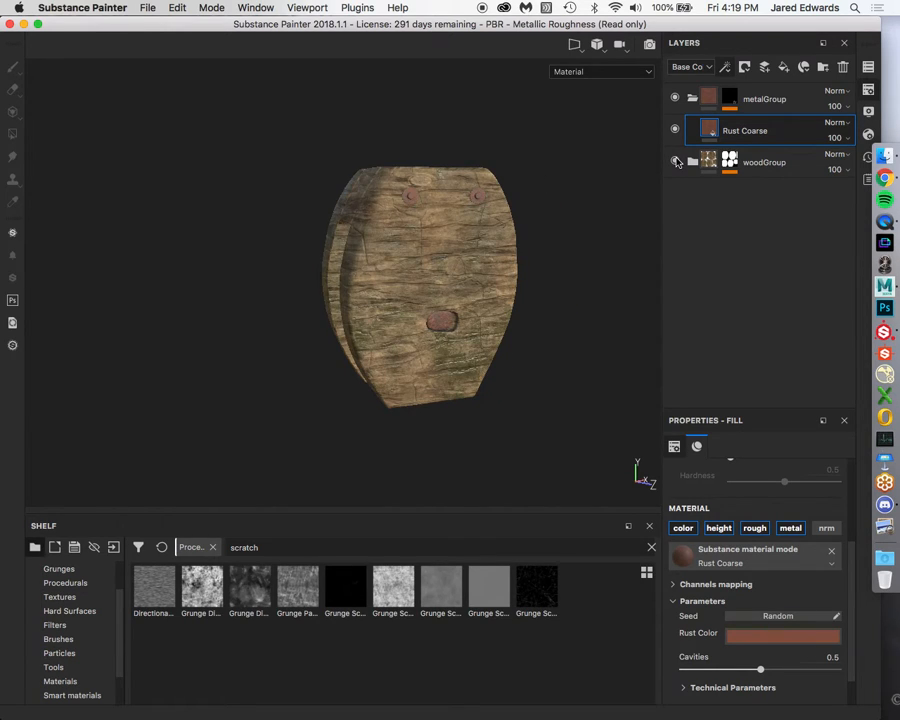
{"action": "left_click_drag", "start_coordinate": [428, 270], "coordinate": [545, 300], "text": "alt"}
Create a smart material from the pulley's woodGroup folder and preview it in the shelf.
{"action": "left_click", "coordinate": [709, 165]}
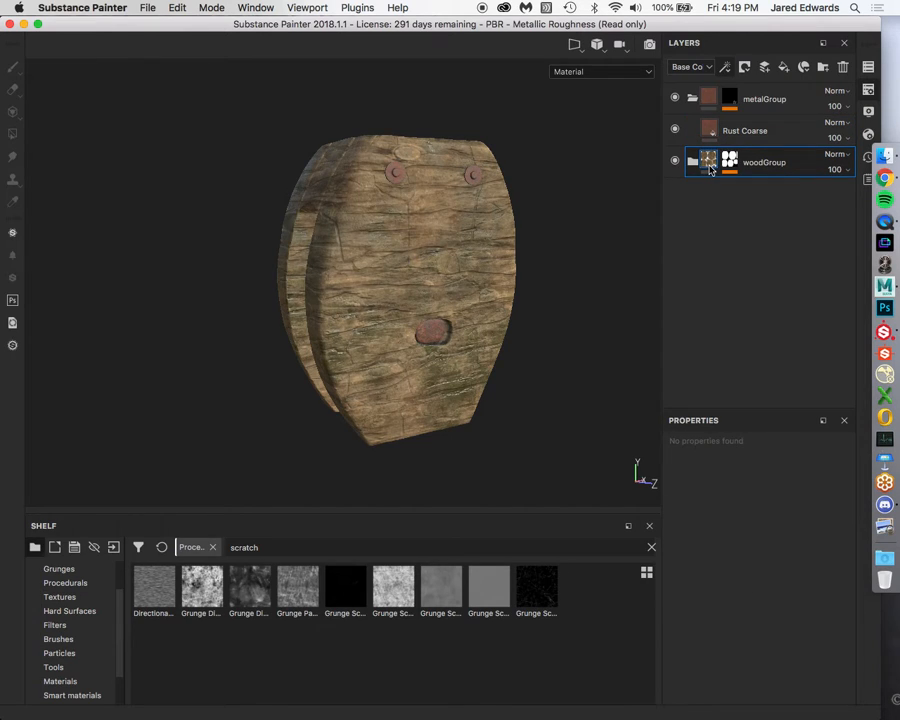
{"action": "right_click", "coordinate": [709, 168]}
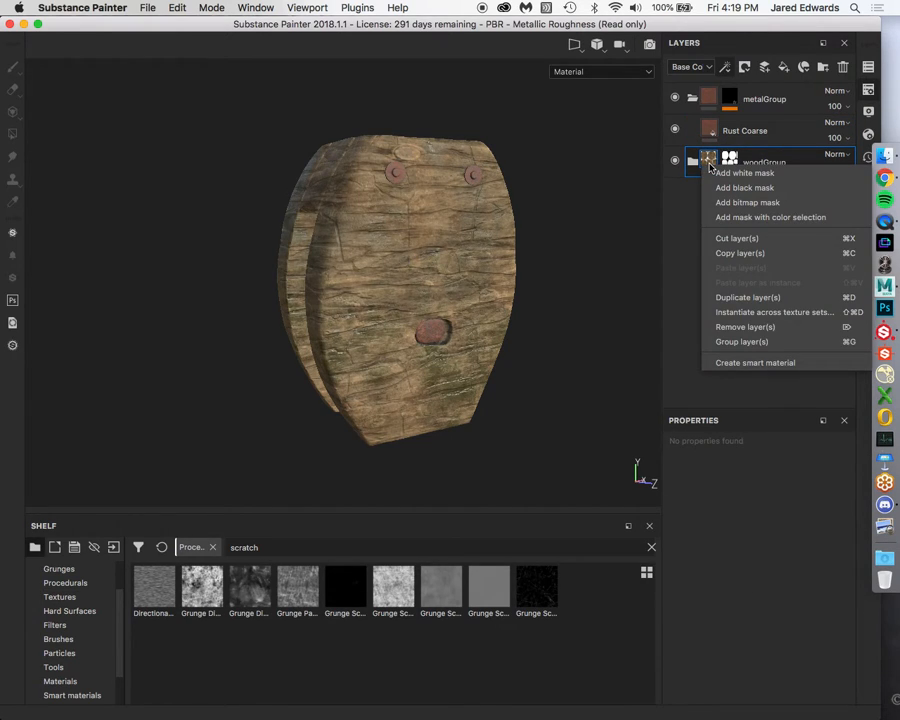
{"action": "left_click", "coordinate": [760, 364]}
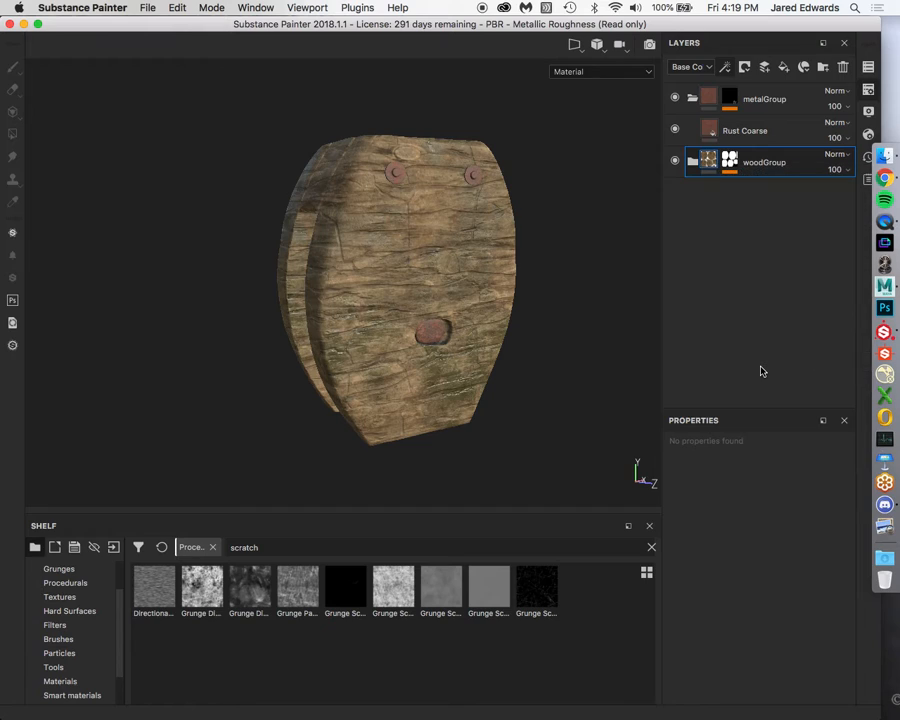
{"action": "scroll", "coordinate": [100, 640], "scroll_direction": "down", "scroll_amount": 3}
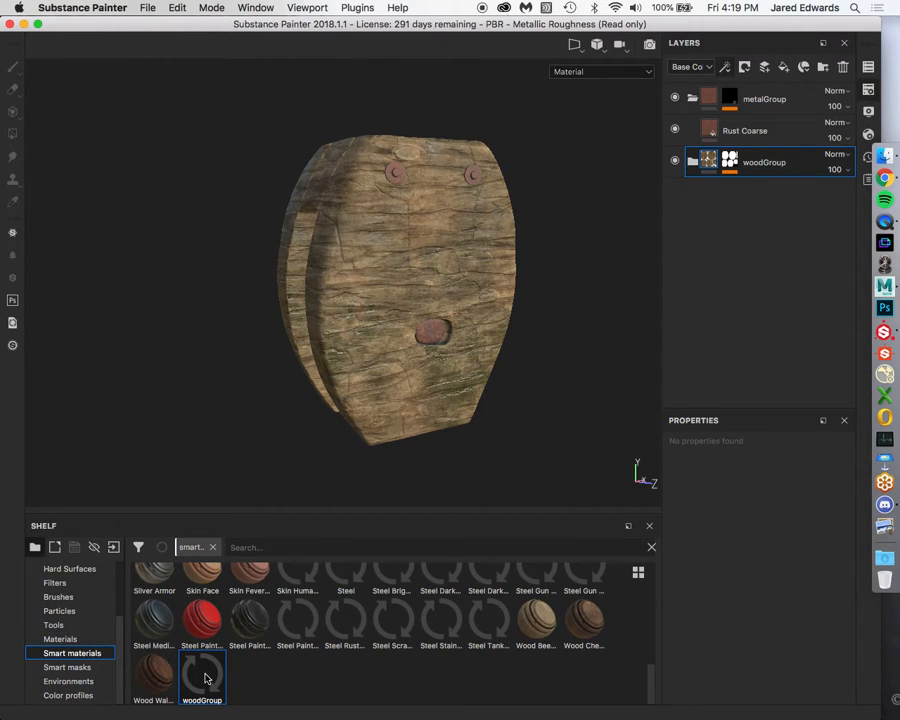
{"action": "mouse_move", "coordinate": [204, 680]}
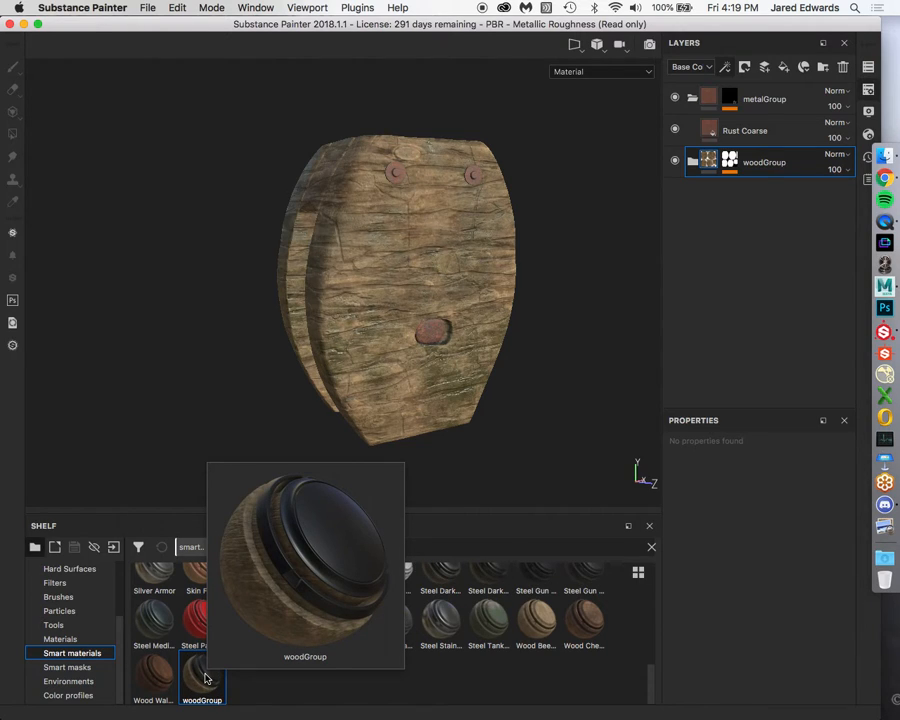
Make boxMaterial active and visible again, and add the woodGroup smart material above cardboardGroup.
{"action": "left_click", "coordinate": [868, 67]}
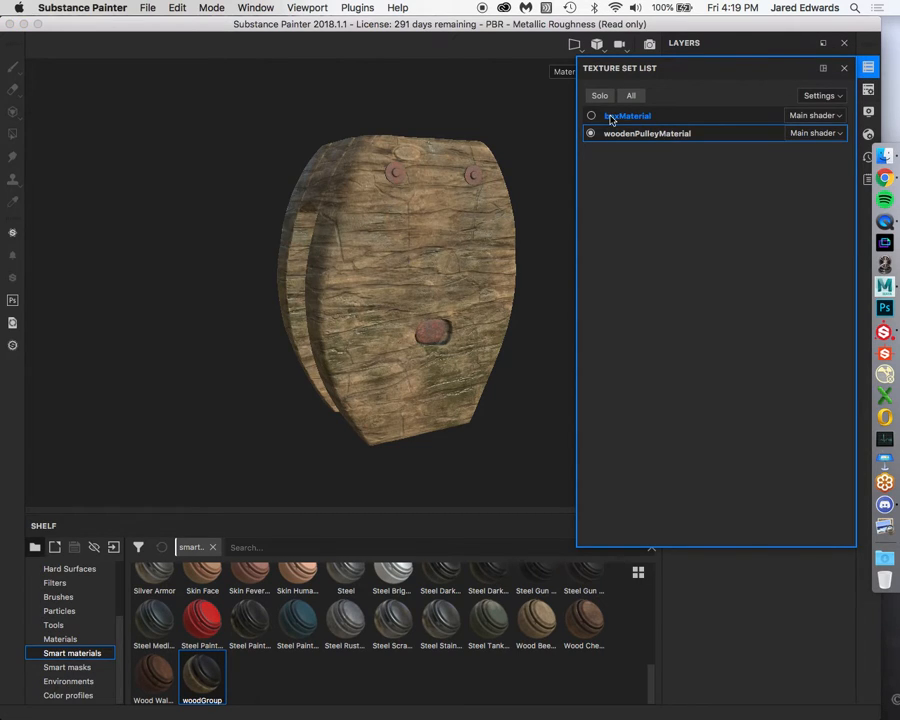
{"action": "left_click", "coordinate": [640, 116]}
{"action": "left_click", "coordinate": [591, 115]}
{"action": "left_click", "coordinate": [869, 68]}
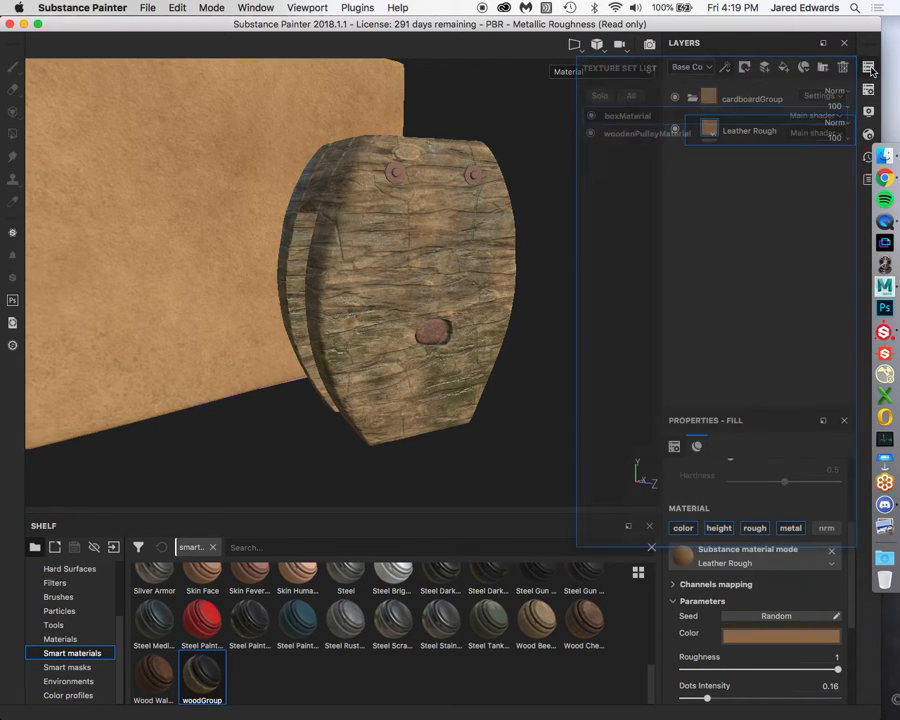
{"action": "left_click_drag", "start_coordinate": [204, 681], "coordinate": [742, 90]}
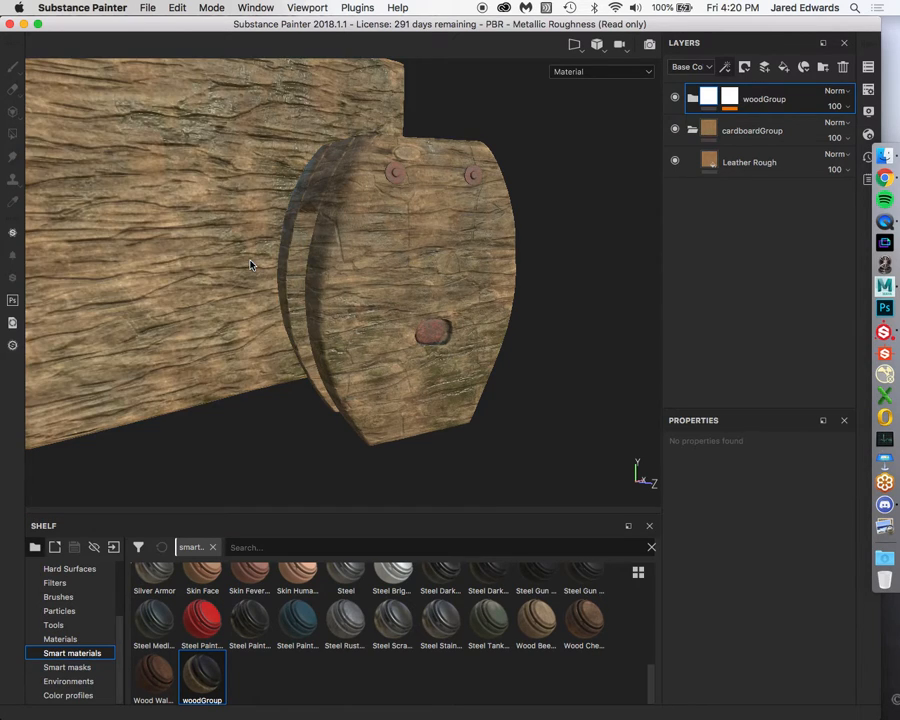
Examine the wood coverage on the box's sides and view woodGroup's mask on its own.
{"action": "left_click_drag", "start_coordinate": [199, 220], "coordinate": [385, 270], "text": "alt"}
{"action": "middle_click_drag", "start_coordinate": [385, 270], "coordinate": [352, 227], "text": "alt"}
{"action": "right_click_drag", "start_coordinate": [352, 227], "coordinate": [188, 238], "text": "alt"}
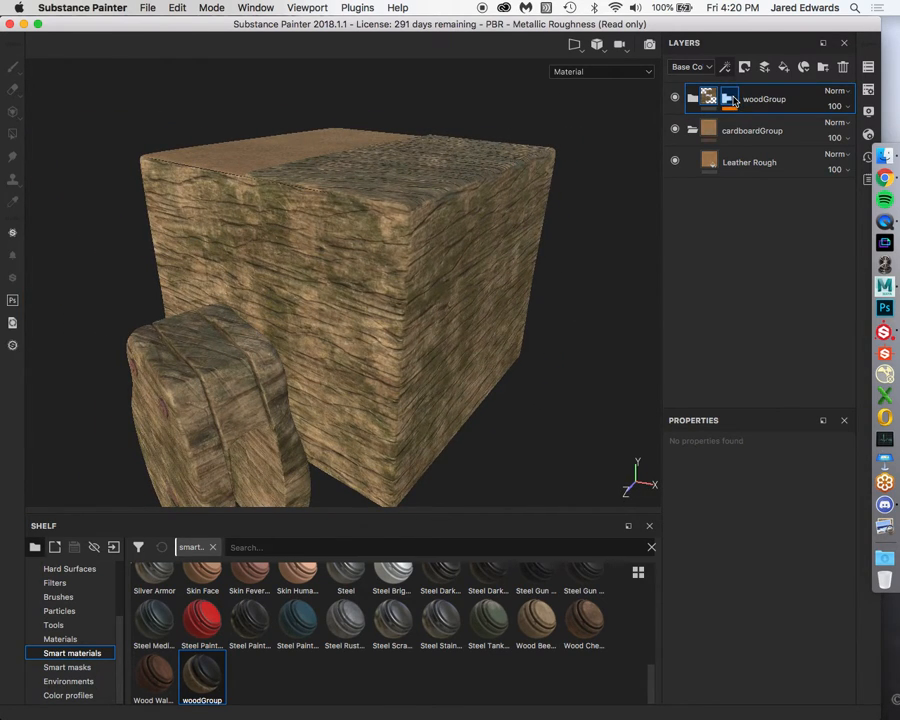
{"action": "mouse_move", "coordinate": [733, 100]}
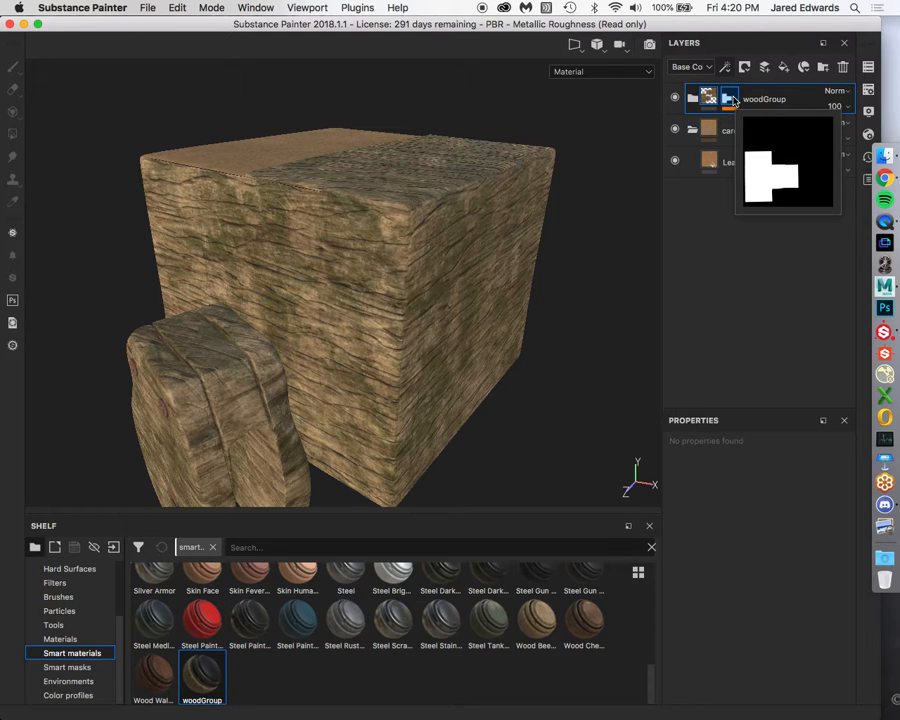
{"action": "mouse_move", "coordinate": [337, 221]}
{"action": "left_mouse_down", "text": "alt"}
{"action": "mouse_move", "coordinate": [316, 210]}
{"action": "mouse_move", "coordinate": [445, 184]}
{"action": "left_mouse_up", "text": "alt"}
{"action": "left_click", "coordinate": [734, 100]}
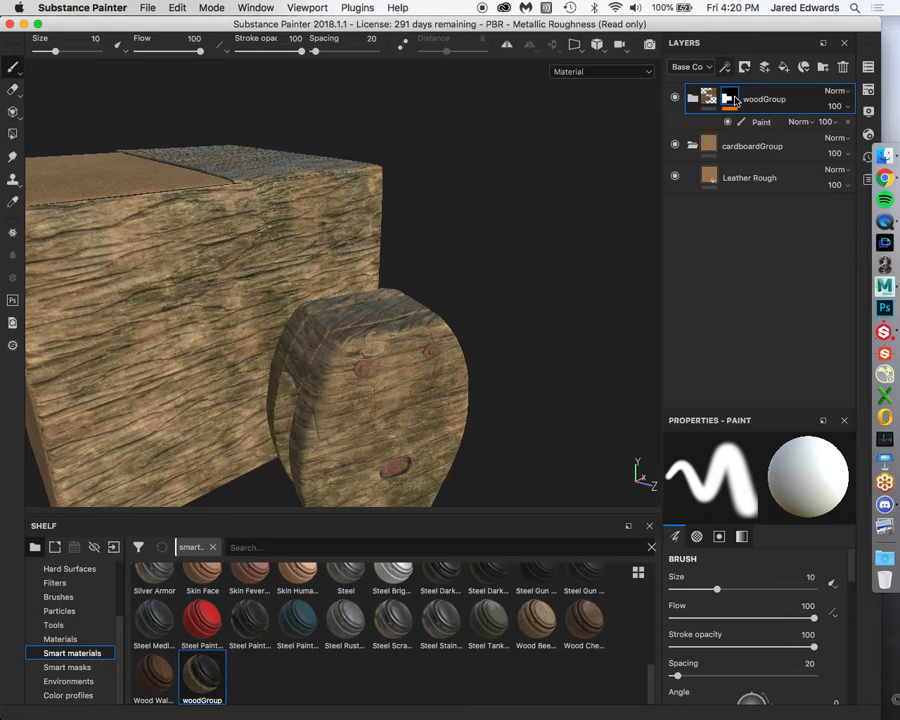
{"action": "left_click", "coordinate": [734, 100], "text": "alt"}
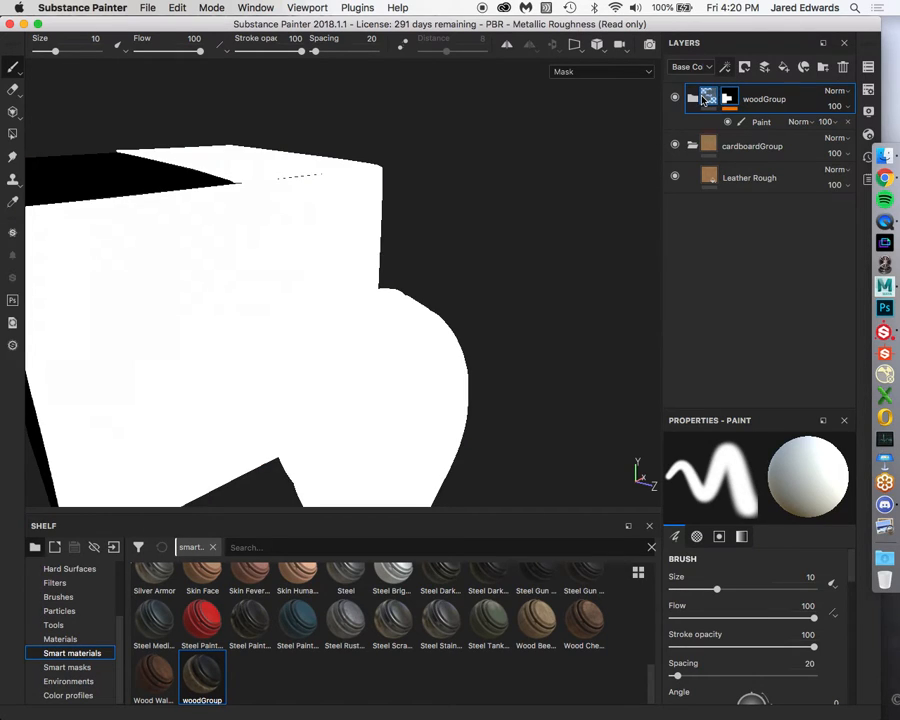
{"action": "left_click", "coordinate": [707, 97]}
{"action": "left_click_drag", "start_coordinate": [422, 249], "coordinate": [362, 177], "text": "alt"}
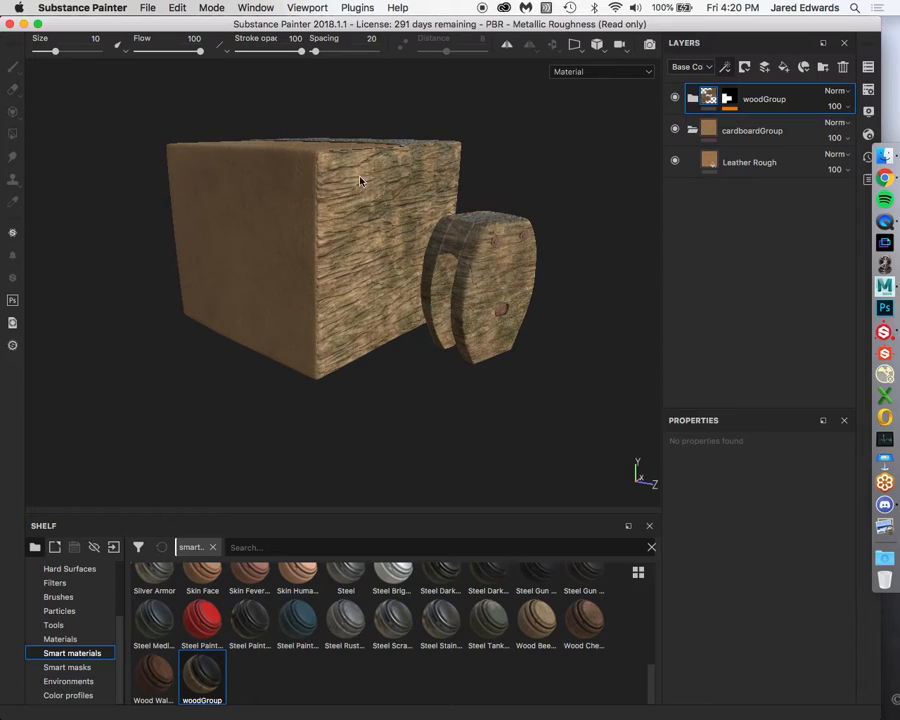
{"action": "left_click", "coordinate": [710, 133]}
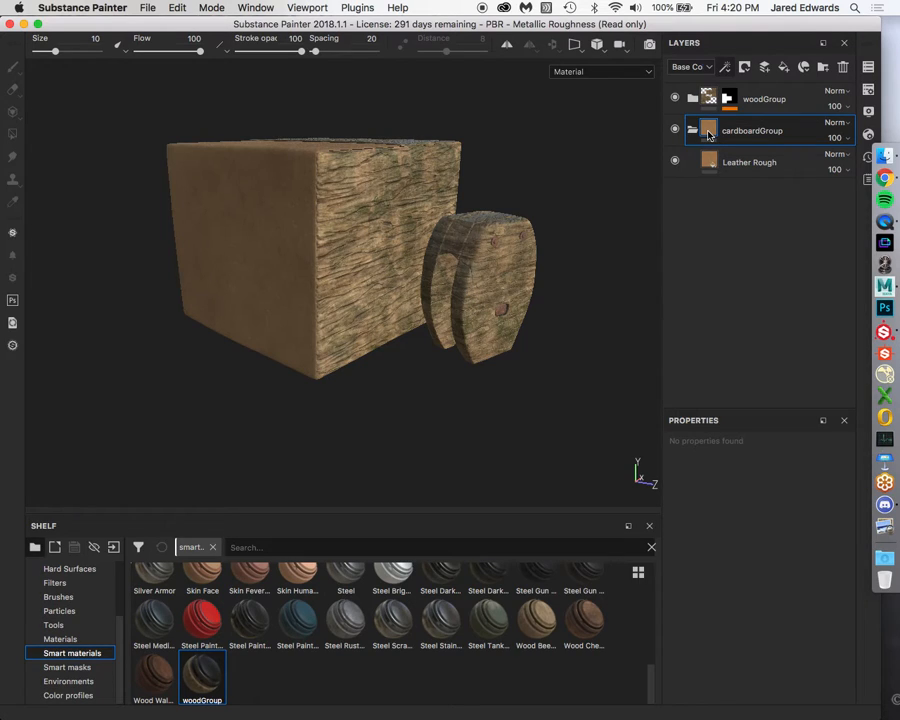
{"action": "right_click", "coordinate": [708, 135]}
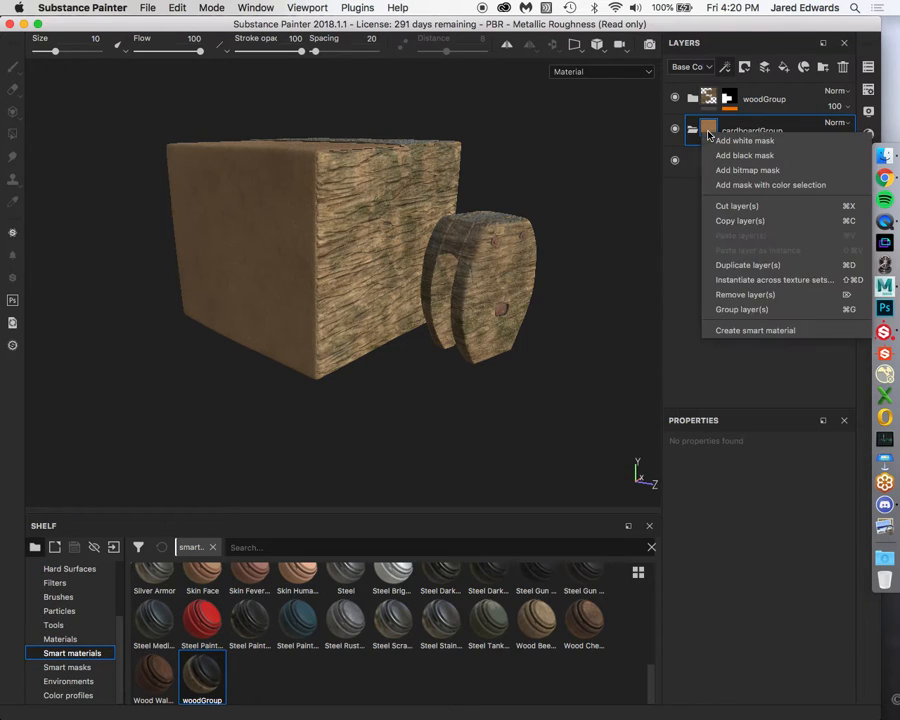
{"action": "left_click", "coordinate": [760, 363]}
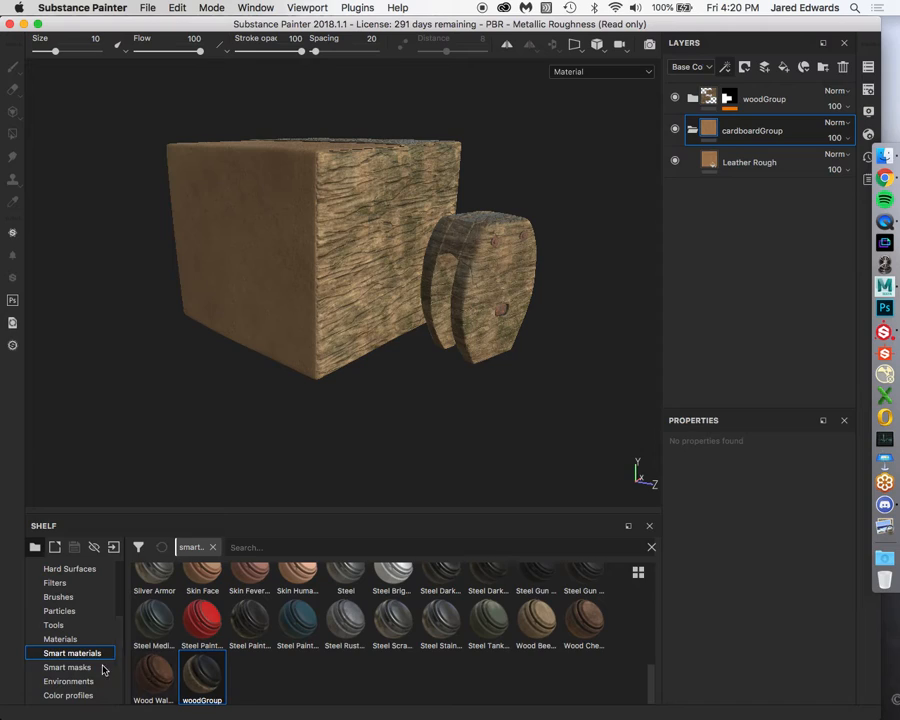
Delete the woodGroup smart material from the shelf and remove the woodGroup folder from the box's layer stack.
{"action": "mouse_move", "coordinate": [215, 680]}
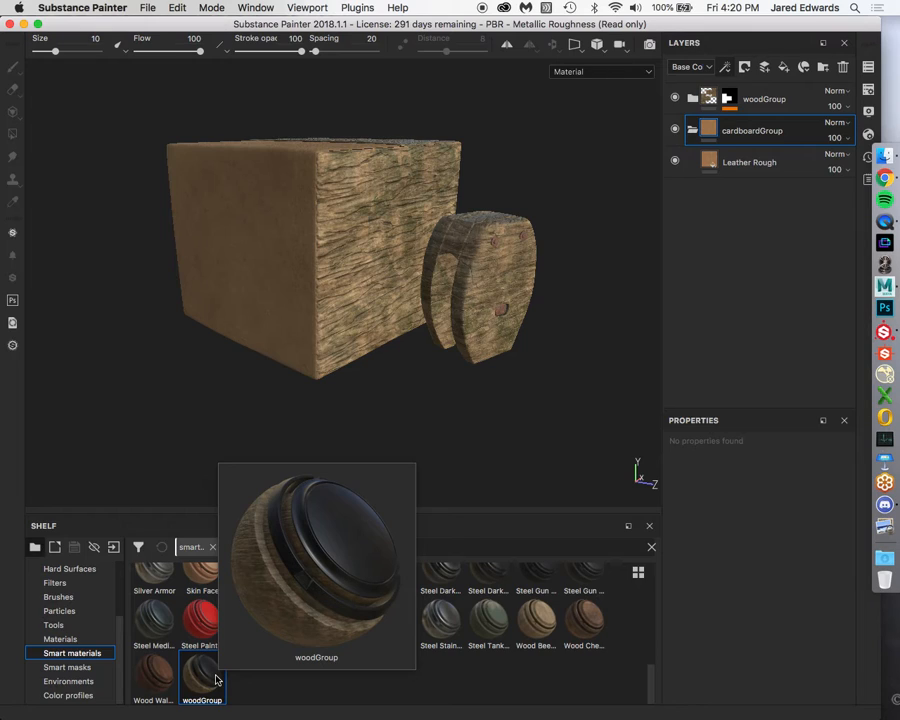
{"action": "right_click", "coordinate": [215, 680]}
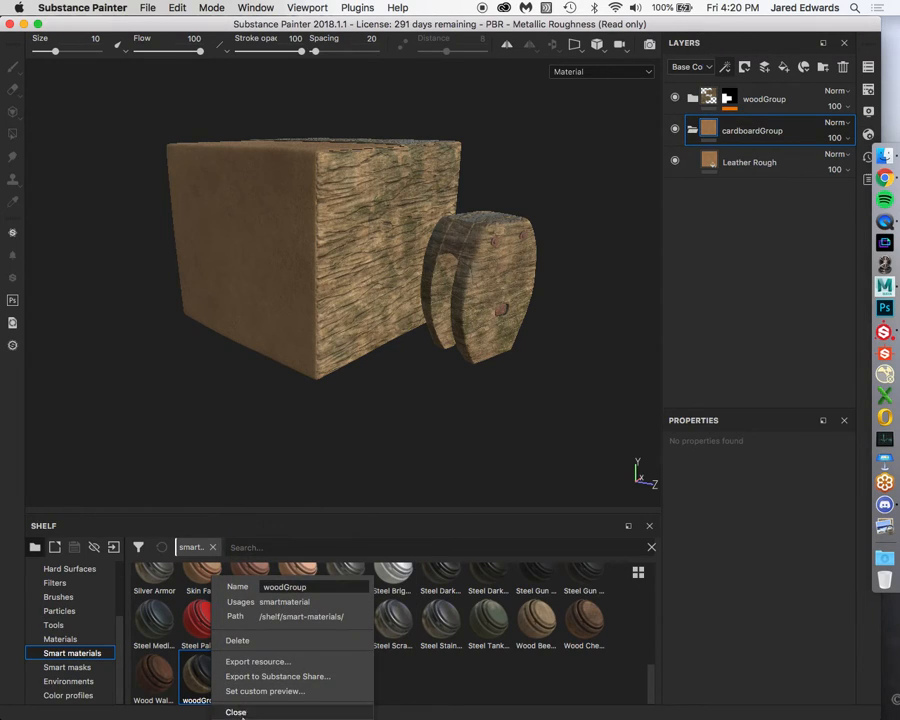
{"action": "left_click", "coordinate": [286, 643]}
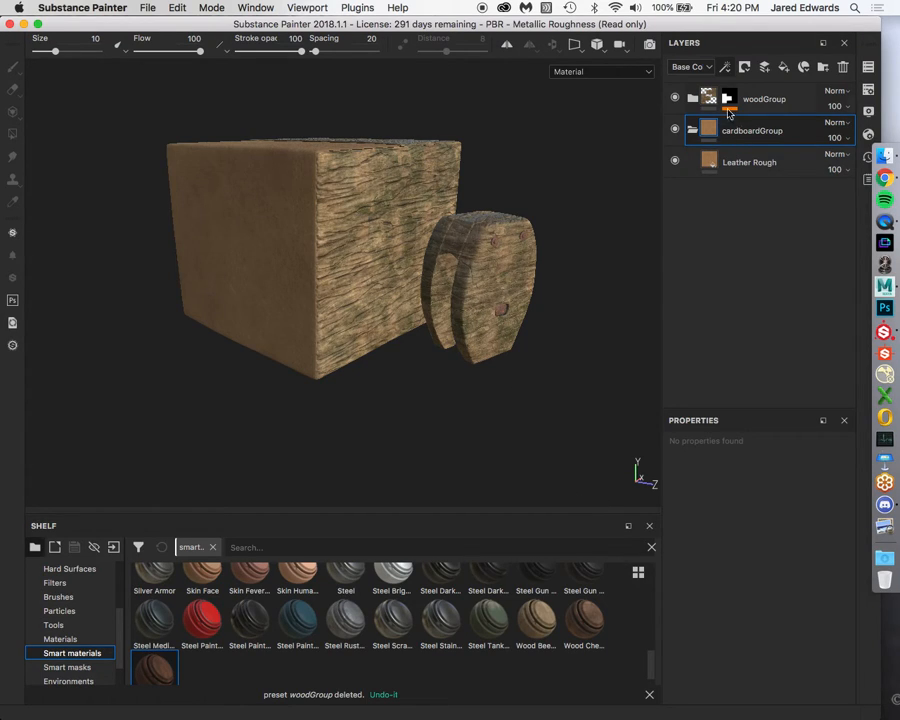
{"action": "left_click", "coordinate": [758, 107]}
{"action": "key", "text": "Delete"}
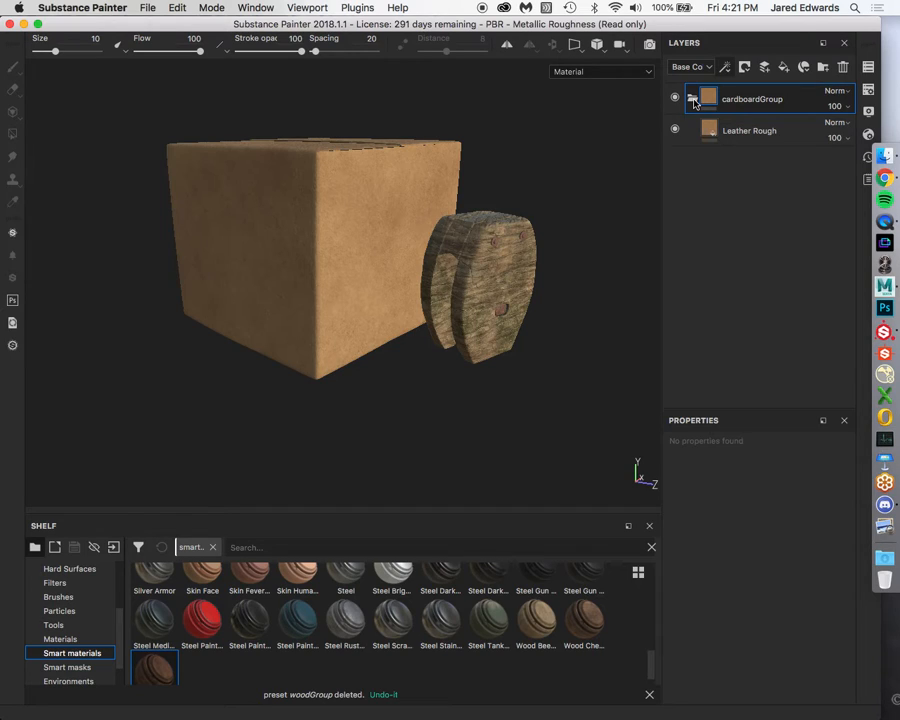
Bake the world space normal, ambient occlusion, curvature and position mesh maps for boxMaterial at an output size of 1024.
{"action": "left_click", "coordinate": [693, 100]}
{"action": "double_click", "coordinate": [761, 24]}
{"action": "left_click", "coordinate": [860, 113]}
{"action": "left_click", "coordinate": [860, 113]}
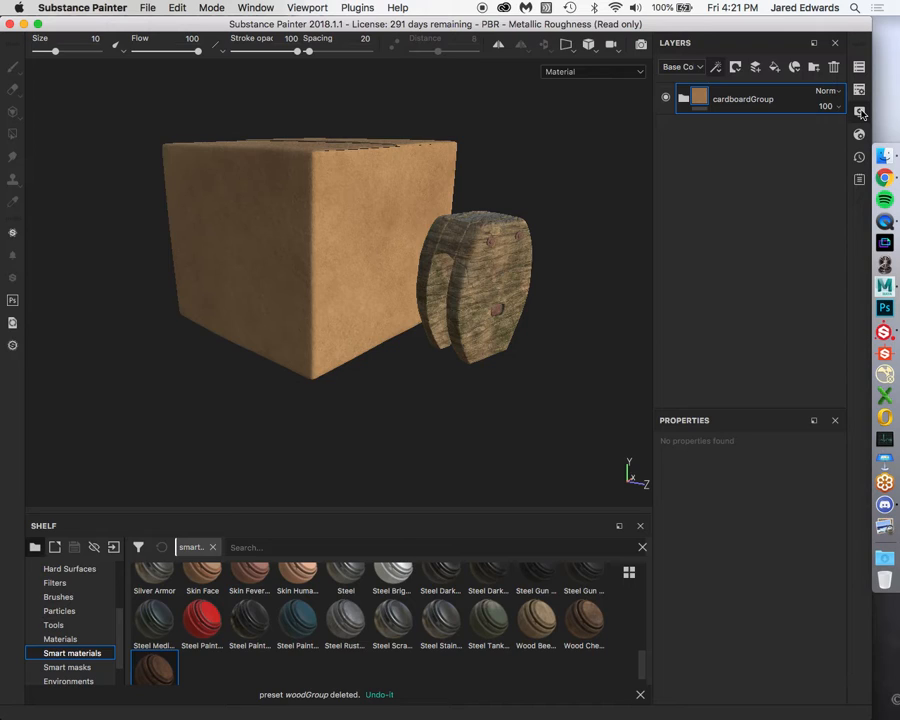
{"action": "left_click", "coordinate": [860, 113]}
{"action": "left_click", "coordinate": [859, 90]}
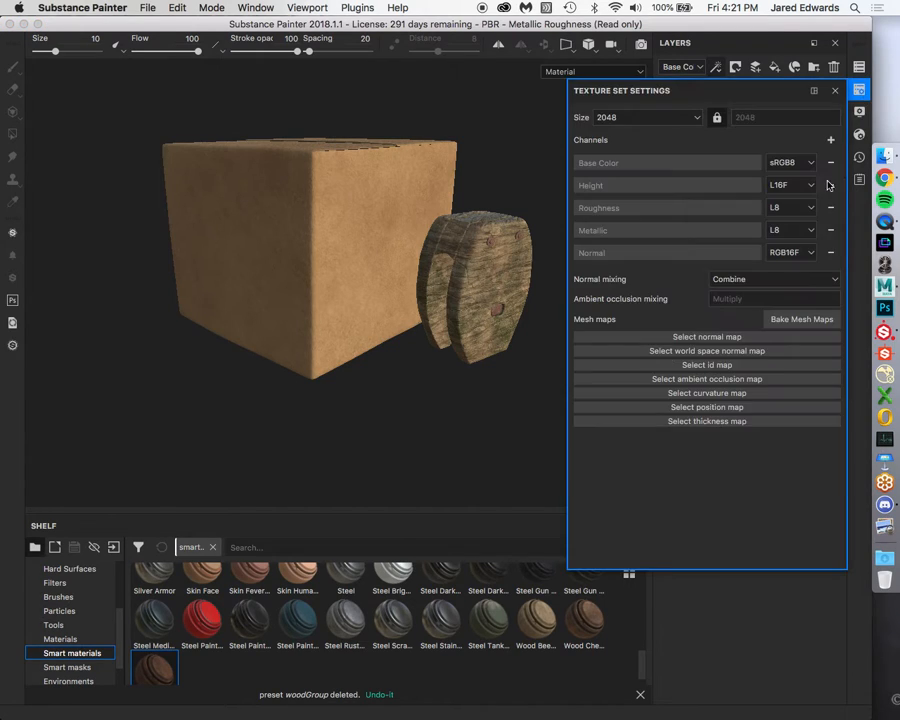
{"action": "left_click", "coordinate": [805, 320]}
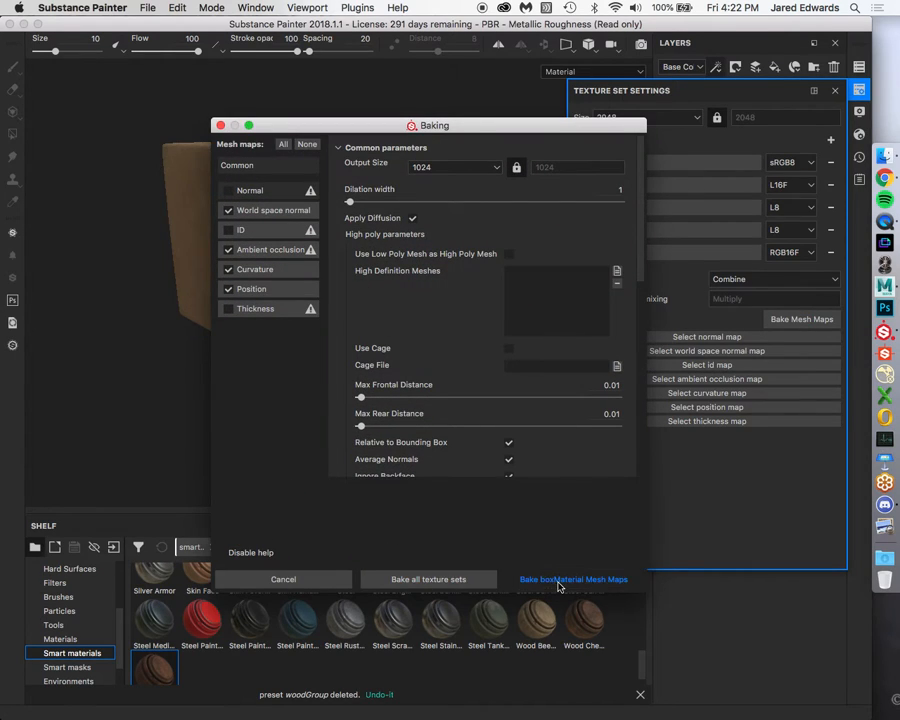
{"action": "left_click", "coordinate": [558, 582]}
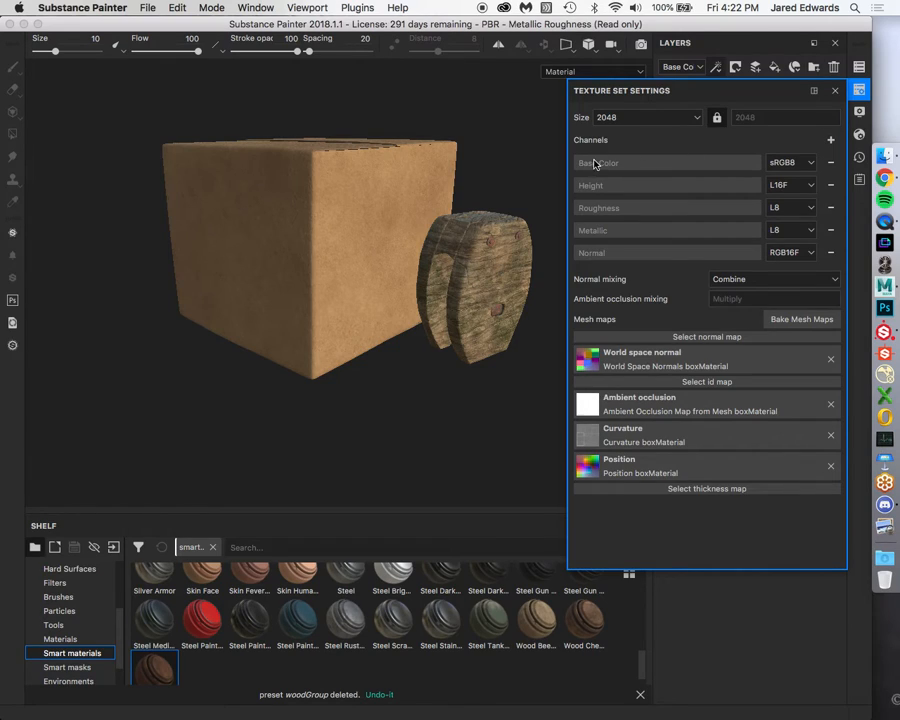
Review the extra channels that can be added to boxMaterial's texture set and close its settings.
{"action": "left_click", "coordinate": [831, 142]}
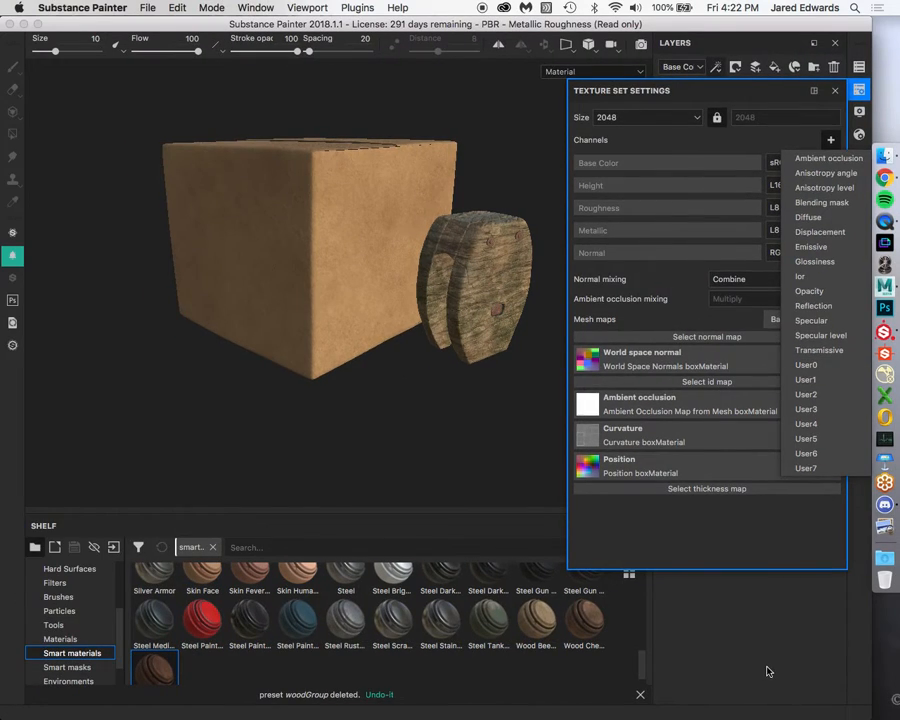
{"action": "left_click", "coordinate": [549, 599]}
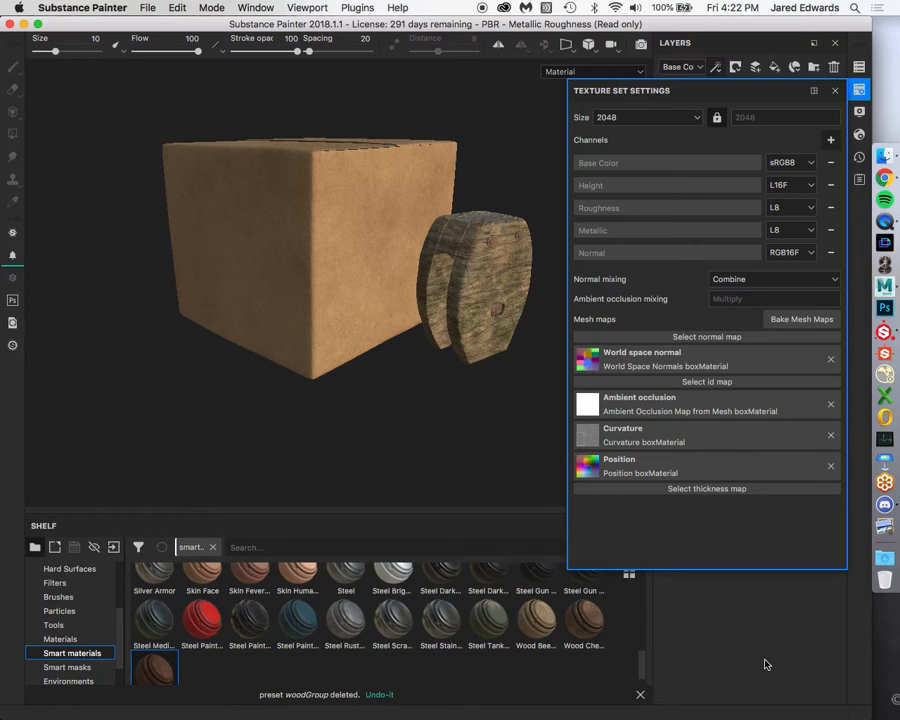
{"action": "left_click", "coordinate": [857, 91]}
Add a fill layer above Leather Rough inside cardboardGroup, with only the color and rough channels enabled.
{"action": "left_click_drag", "start_coordinate": [327, 241], "coordinate": [441, 287], "text": "alt"}
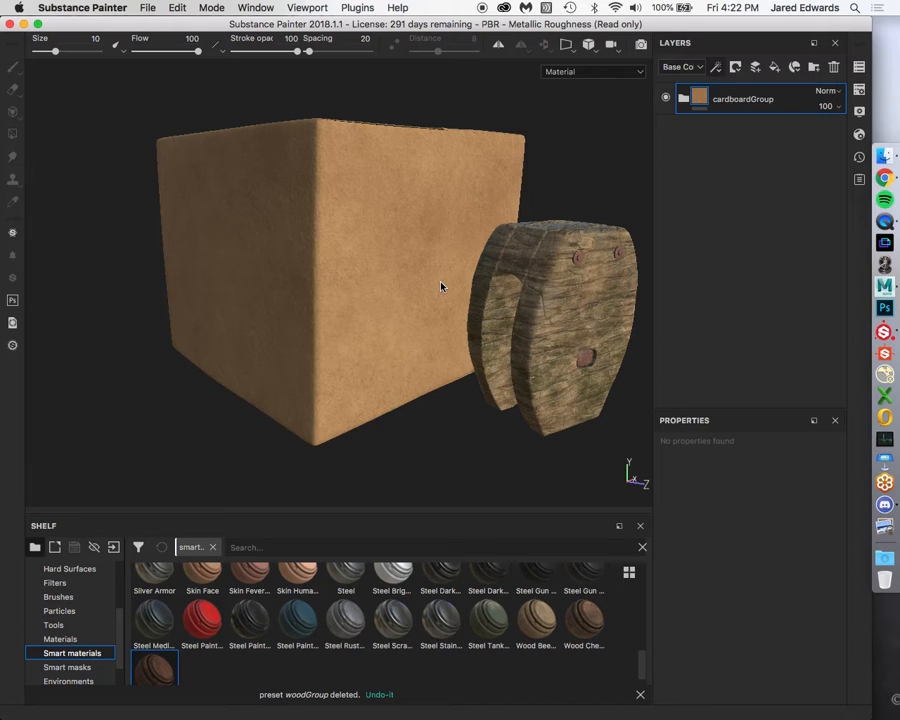
{"action": "left_click_drag", "start_coordinate": [434, 281], "coordinate": [492, 217], "text": "alt"}
{"action": "left_click", "coordinate": [683, 98]}
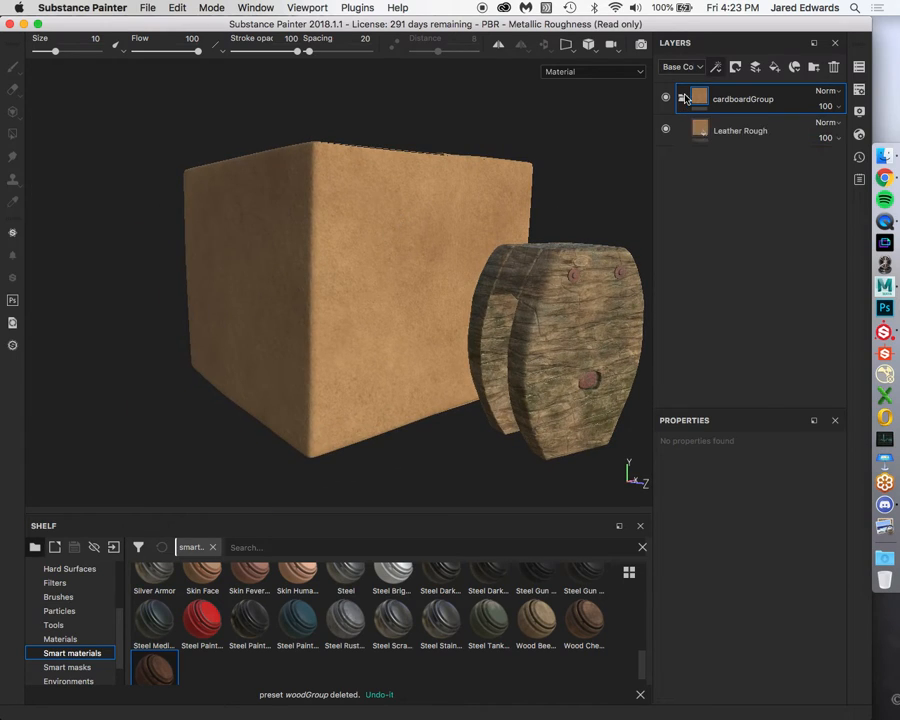
{"action": "left_click", "coordinate": [698, 135]}
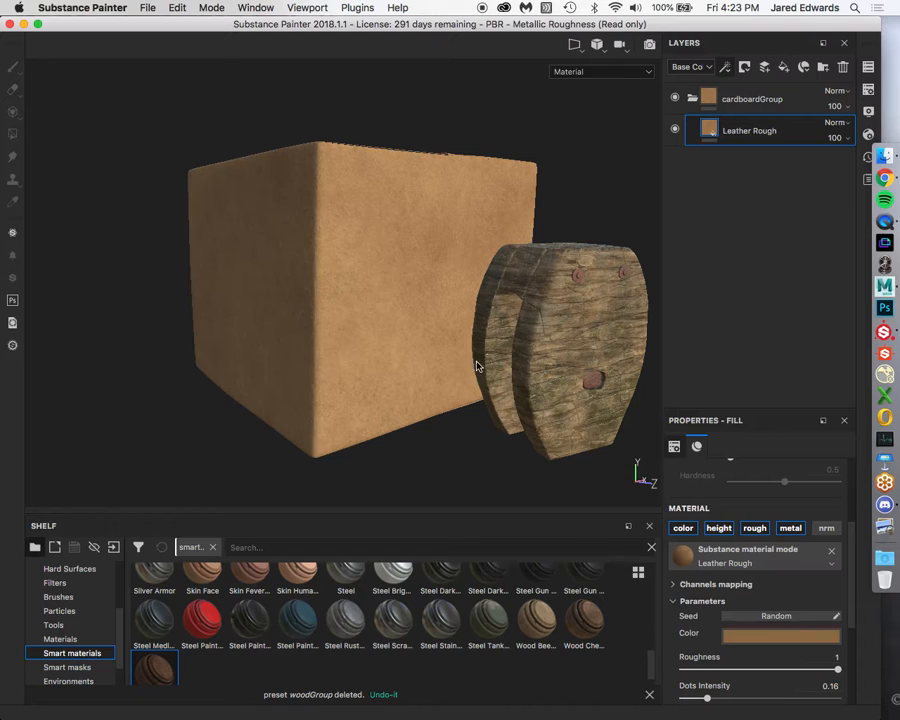
{"action": "key", "text": "alt"}
{"action": "left_click", "coordinate": [62, 639]}
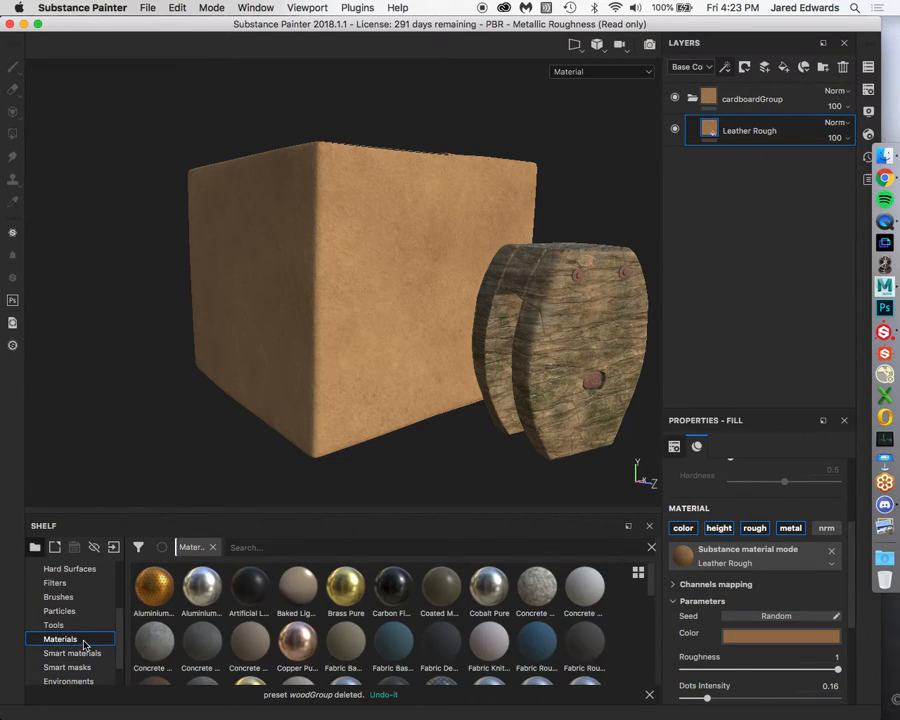
{"action": "left_click", "coordinate": [785, 67]}
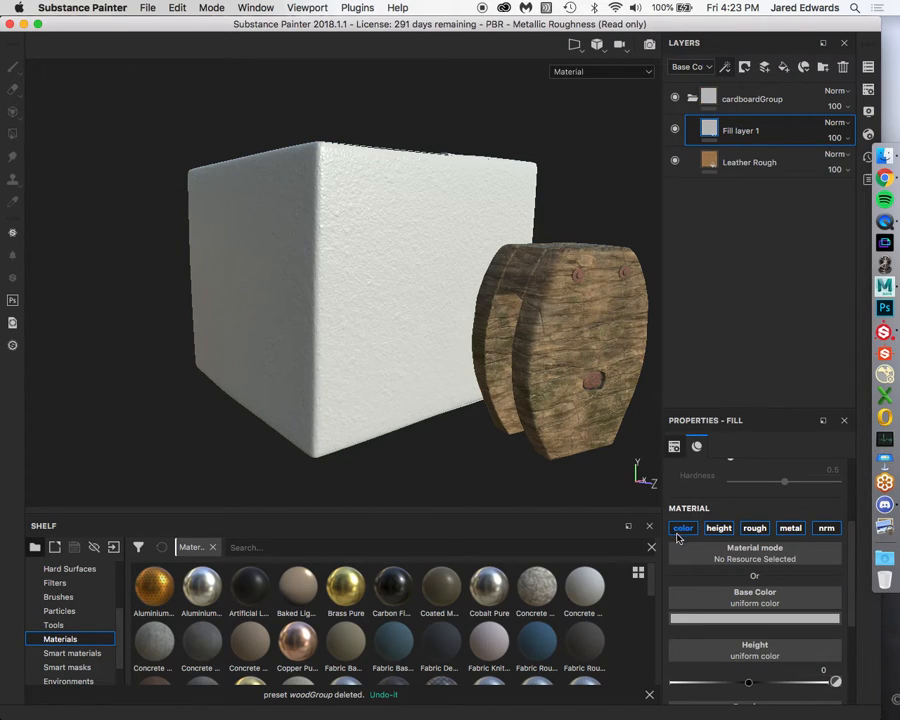
{"action": "left_click", "coordinate": [716, 532]}
{"action": "left_click", "coordinate": [790, 532]}
{"action": "left_click", "coordinate": [827, 532]}
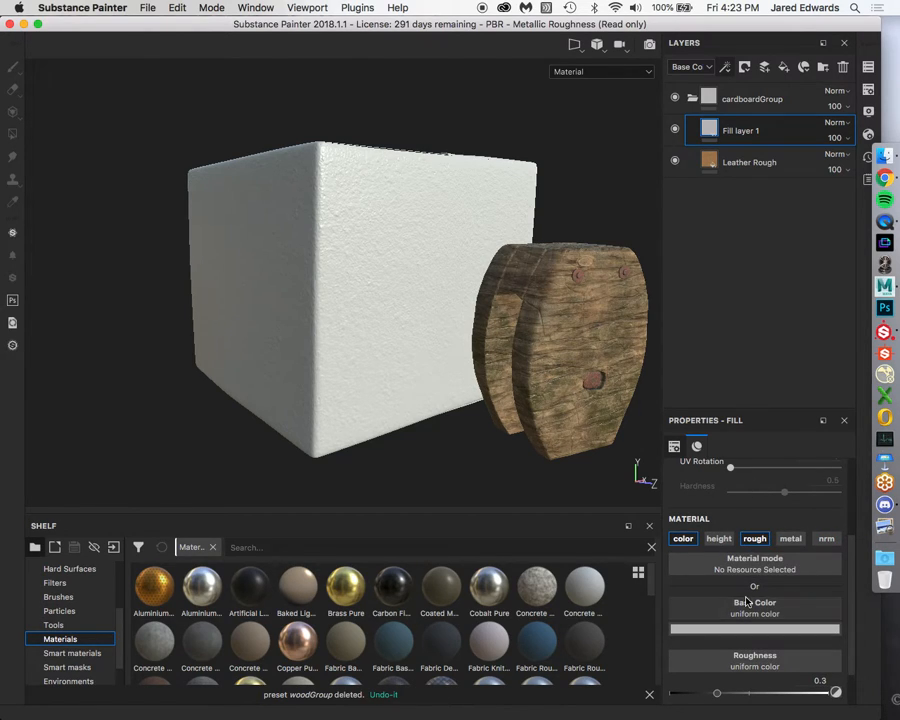
Give the new fill layer in cardboardGroup a black mask and add a fill effect to that mask.
{"action": "left_click", "coordinate": [745, 67]}
{"action": "left_click", "coordinate": [762, 100]}
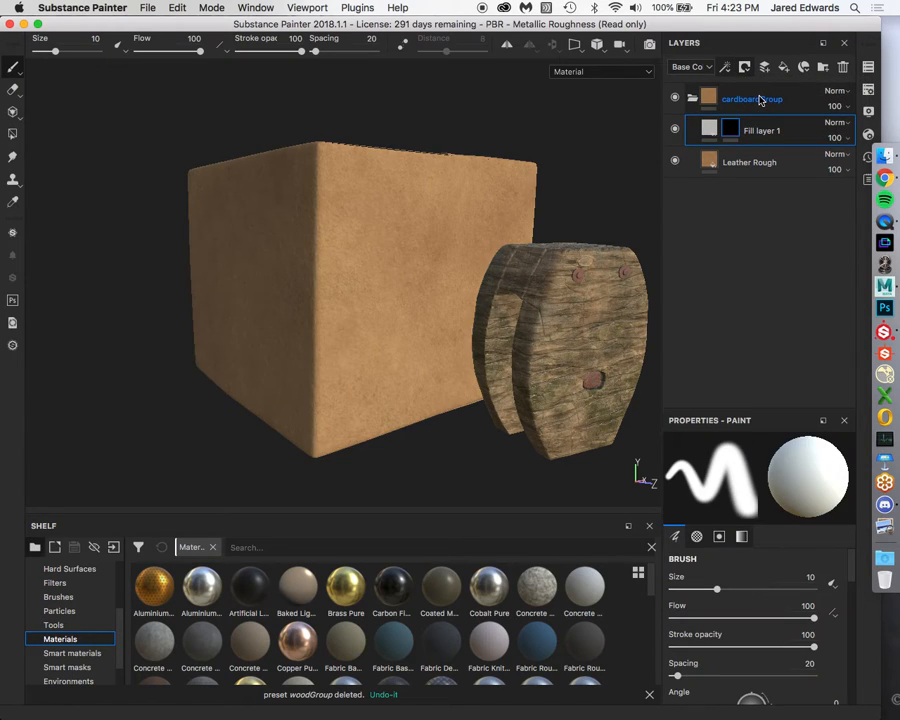
{"action": "left_click", "coordinate": [726, 68]}
{"action": "left_click", "coordinate": [741, 122]}
{"action": "left_click", "coordinate": [726, 67]}
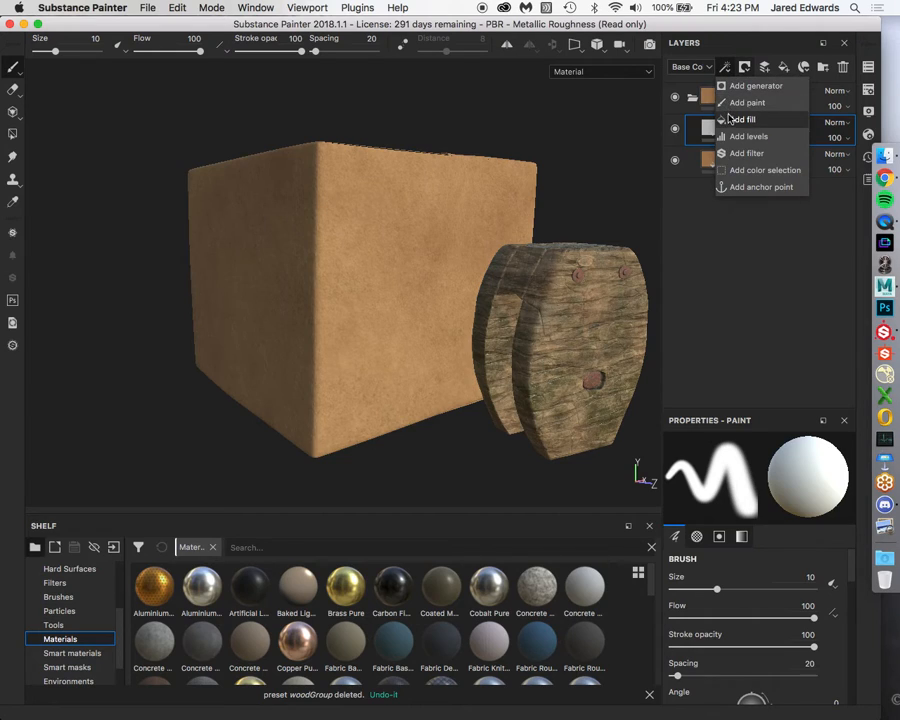
{"action": "left_click", "coordinate": [731, 120]}
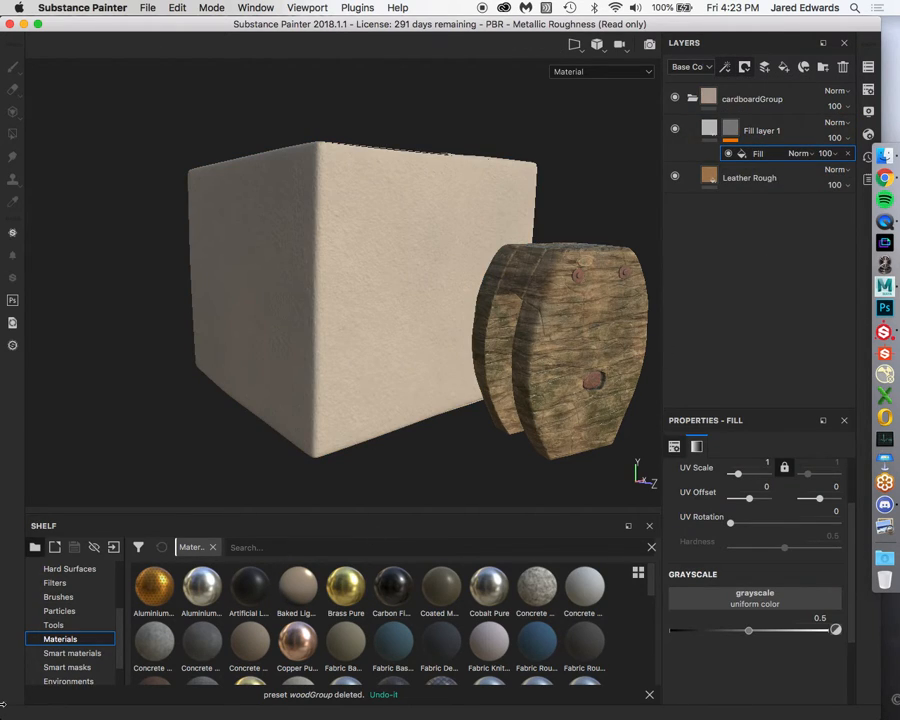
Browse the shelf's procedural textures for a grayscale pattern for the mask's fill effect.
{"action": "scroll", "coordinate": [75, 623], "scroll_direction": "up", "scroll_amount": 4}
{"action": "left_click", "coordinate": [70, 624]}
{"action": "scroll", "coordinate": [340, 638], "scroll_direction": "down", "scroll_amount": 10}
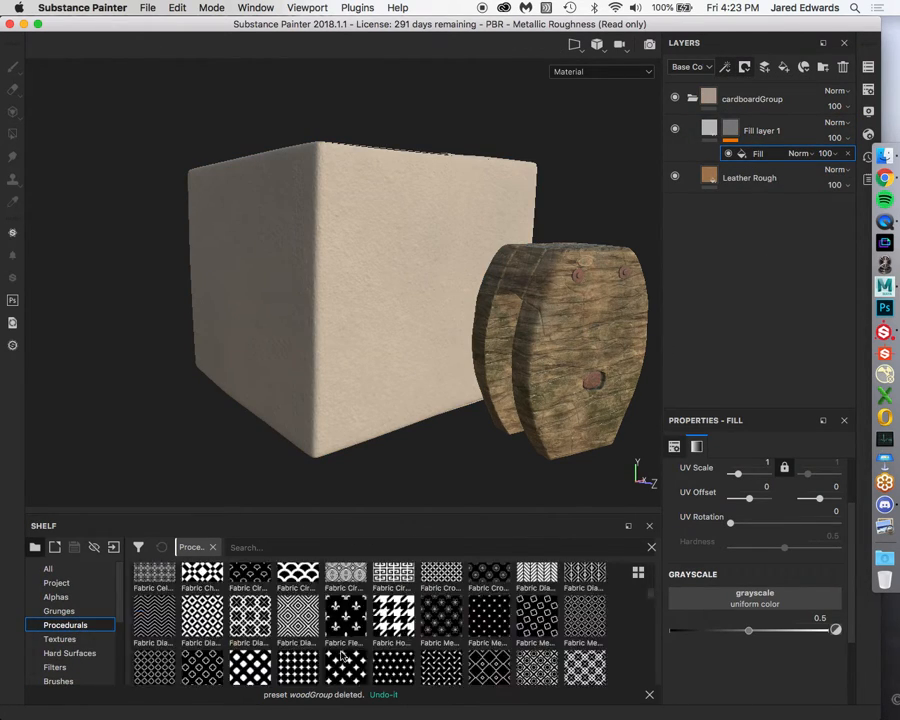
Assign the procedural Grunge Map 015 as the grayscale source of the fill in Fill layer 1's mask.
{"action": "scroll", "coordinate": [340, 638], "scroll_direction": "down", "scroll_amount": 5}
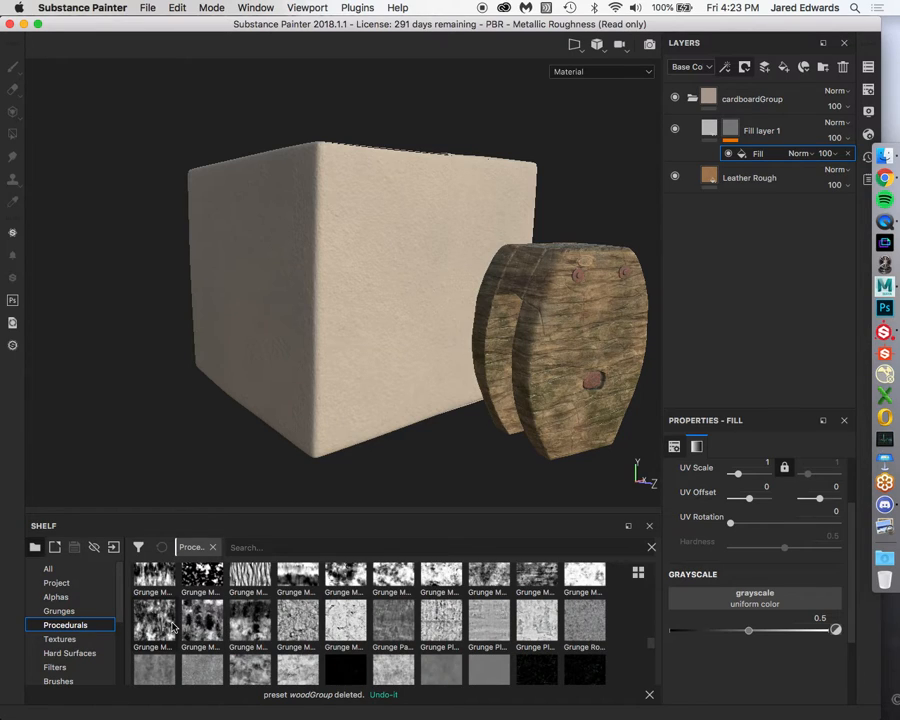
{"action": "mouse_move", "coordinate": [194, 627]}
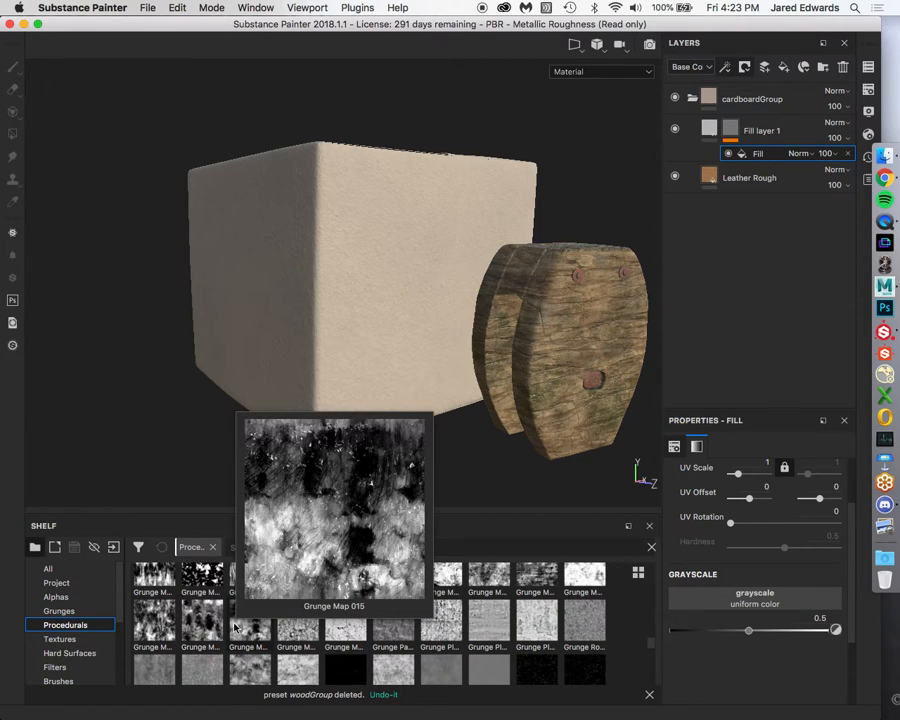
{"action": "left_click_drag", "start_coordinate": [244, 630], "coordinate": [716, 610]}
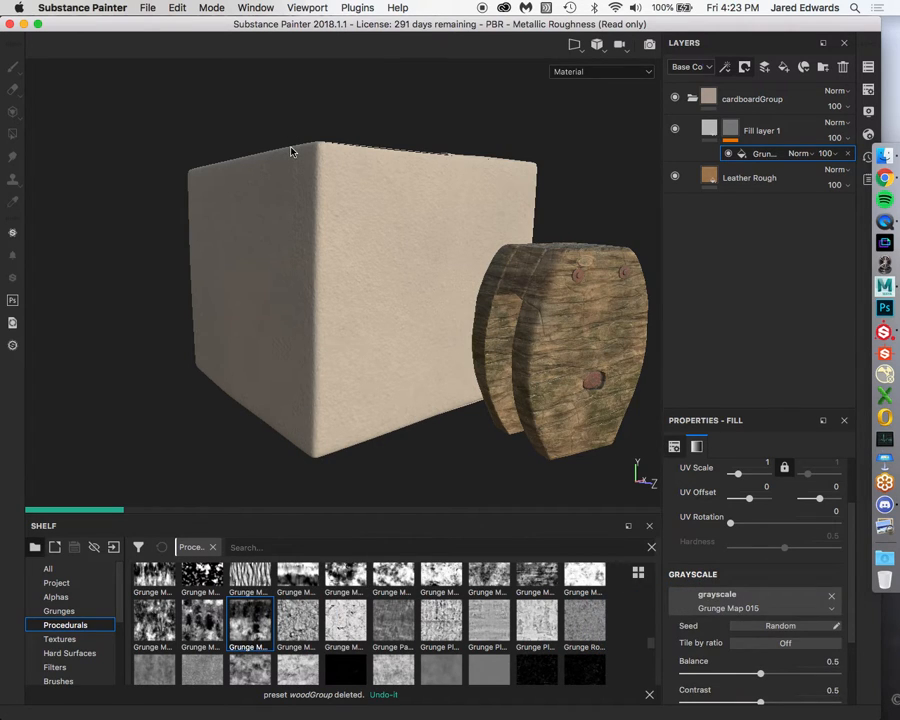
{"action": "left_click_drag", "start_coordinate": [438, 282], "coordinate": [418, 162], "text": "alt"}
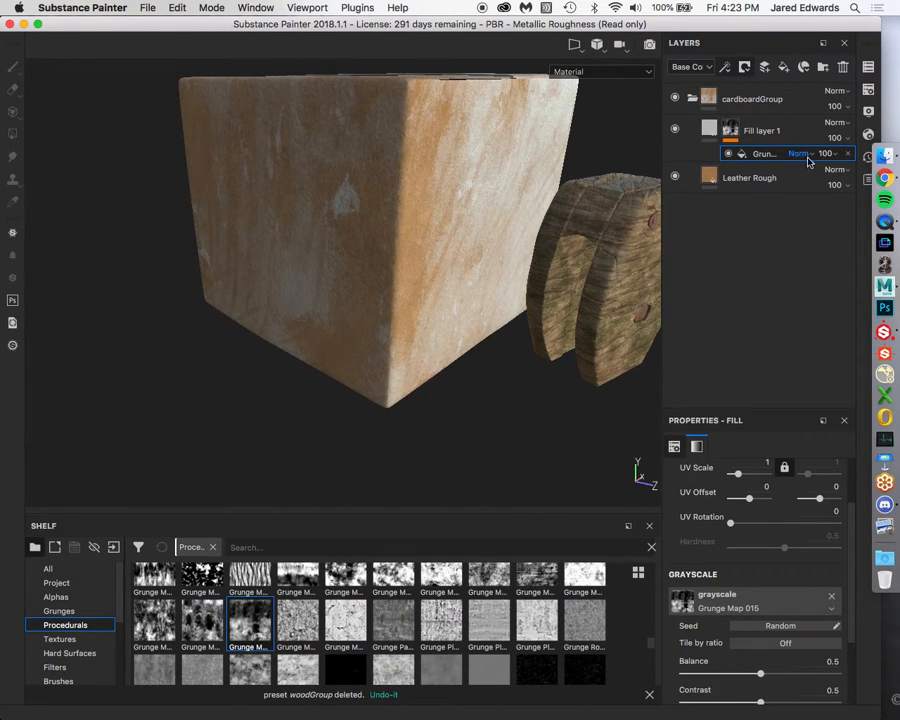
Set the blend mode of Fill layer 1 to Multiply.
{"action": "left_click", "coordinate": [710, 132]}
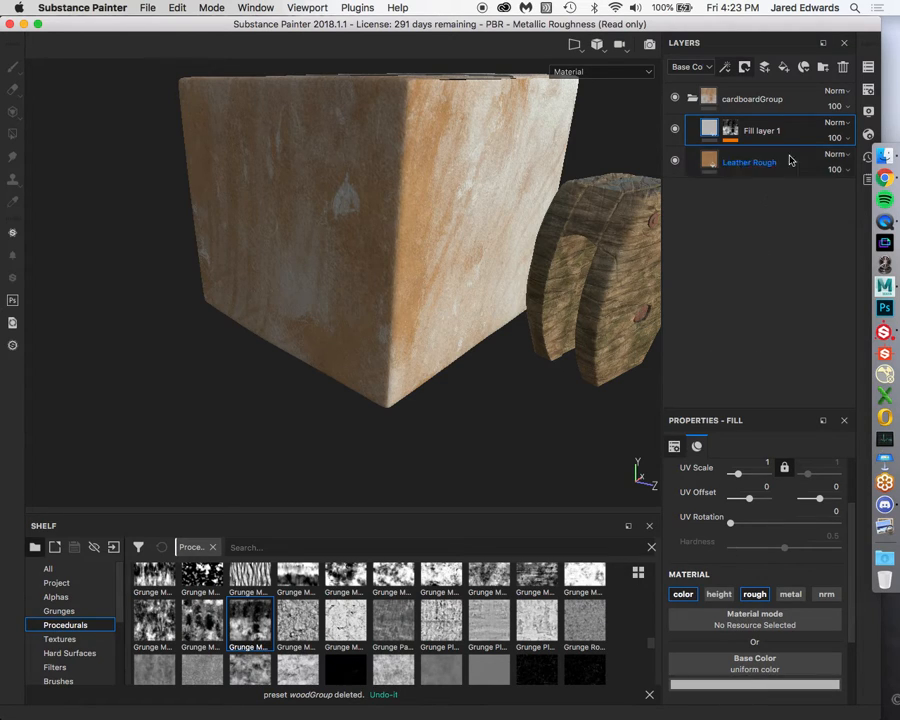
{"action": "left_click", "coordinate": [834, 123]}
{"action": "left_click", "coordinate": [815, 192]}
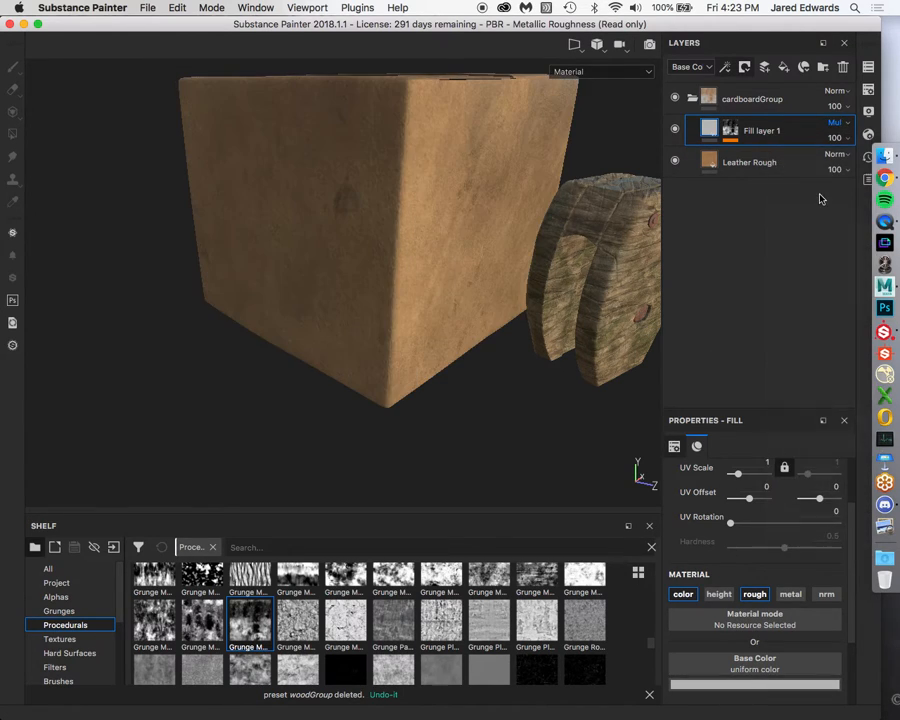
{"action": "left_click_drag", "start_coordinate": [600, 400], "coordinate": [550, 368], "text": "alt"}
Darken the base color of Fill layer 1 to a deeper grey.
{"action": "left_click", "coordinate": [756, 682]}
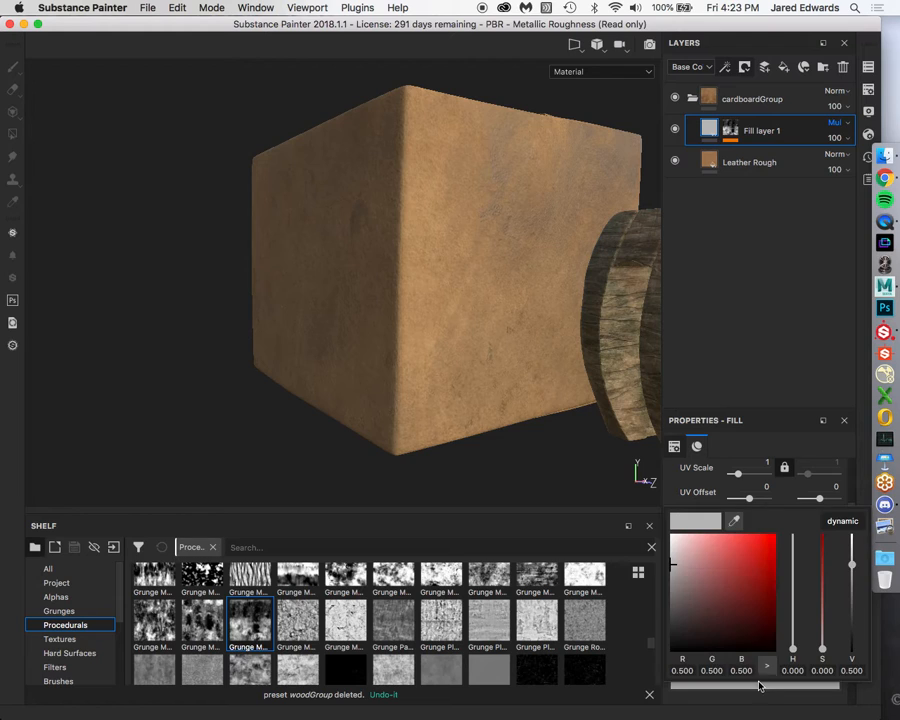
{"action": "left_click", "coordinate": [669, 601]}
{"action": "mouse_move", "coordinate": [512, 261]}
{"action": "left_mouse_down", "text": "alt"}
{"action": "mouse_move", "coordinate": [372, 297]}
{"action": "mouse_move", "coordinate": [463, 279]}
{"action": "mouse_move", "coordinate": [434, 307]}
{"action": "left_mouse_up", "text": "alt"}
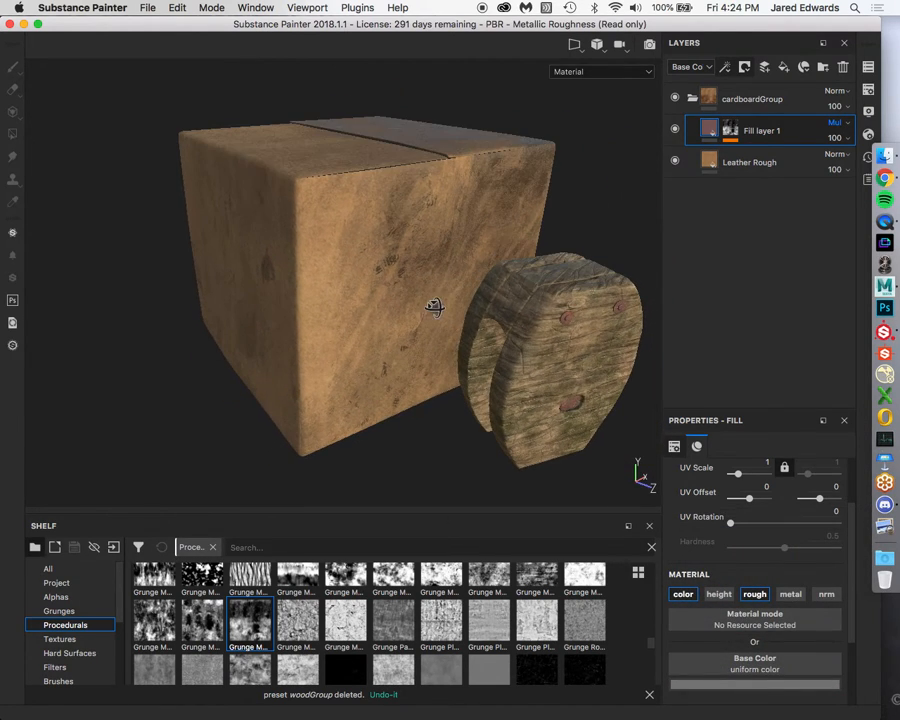
Display Fill layer 1's mask in the viewport and increase the UV scale of its grunge fill.
{"action": "left_click", "coordinate": [735, 130]}
{"action": "left_click", "coordinate": [735, 130], "text": "alt"}
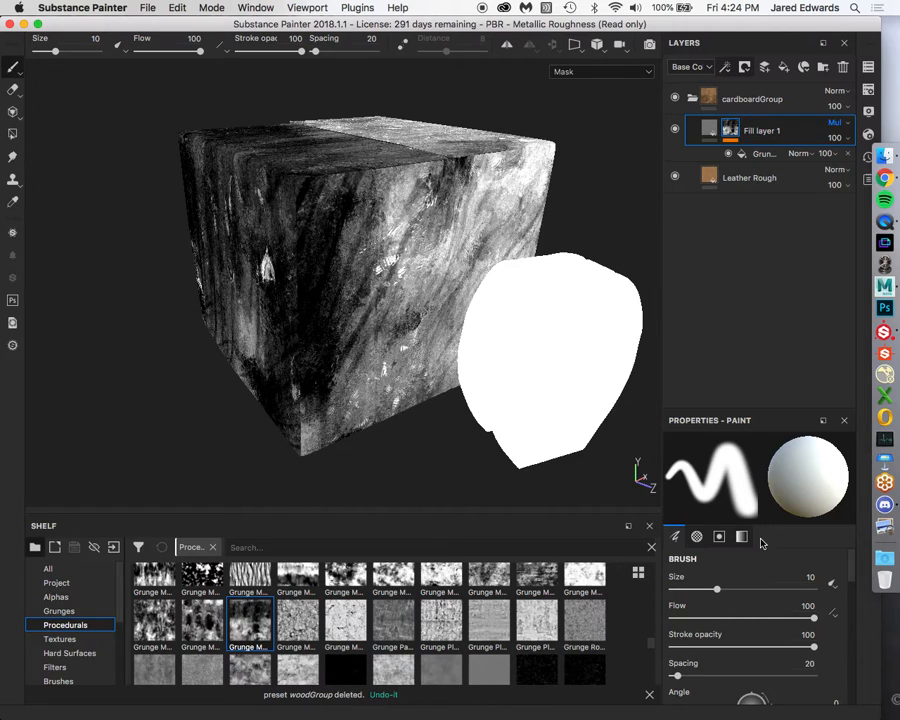
{"action": "left_click", "coordinate": [764, 155]}
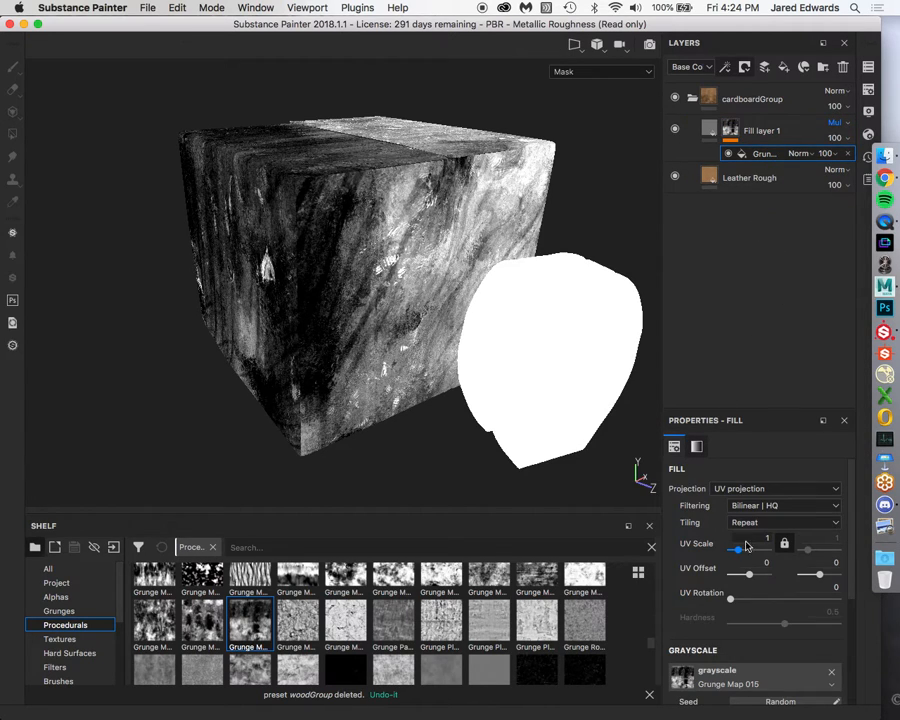
{"action": "left_click_drag", "start_coordinate": [734, 549], "coordinate": [738, 550]}
{"action": "scroll", "coordinate": [736, 575], "scroll_direction": "down", "scroll_amount": 5}
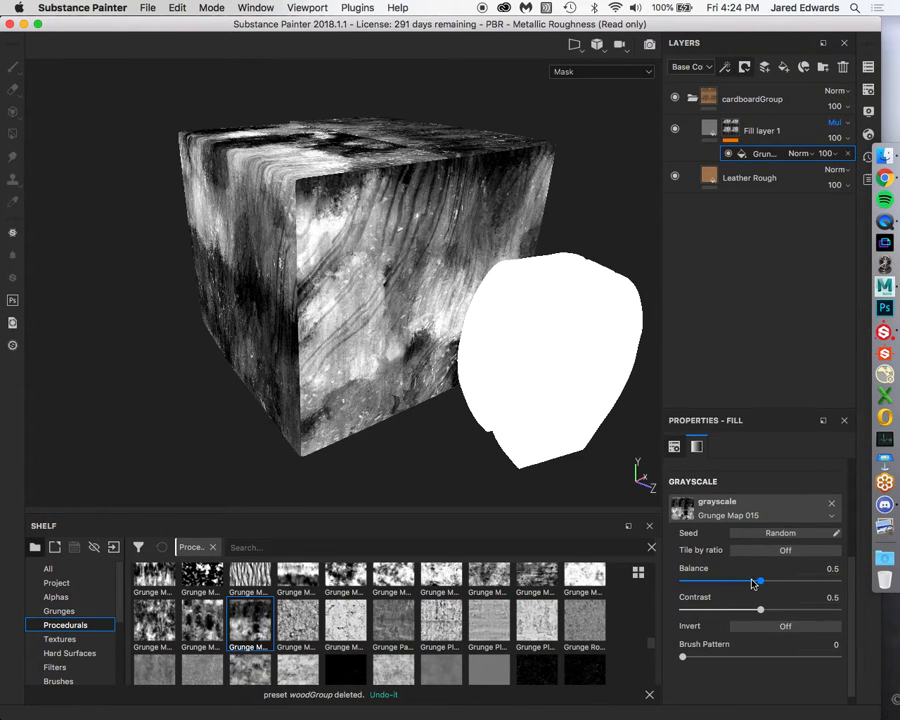
Switch the grunge fill in Fill layer 1's mask from UV projection to tri-planar projection.
{"action": "scroll", "coordinate": [755, 578], "scroll_direction": "up", "scroll_amount": 5}
{"action": "left_click", "coordinate": [773, 489]}
{"action": "left_click", "coordinate": [771, 513]}
{"action": "left_click_drag", "start_coordinate": [502, 357], "coordinate": [423, 276], "text": "alt"}
{"action": "mouse_move", "coordinate": [328, 299]}
{"action": "left_mouse_down", "text": "alt"}
{"action": "mouse_move", "coordinate": [340, 295]}
{"action": "mouse_move", "coordinate": [342, 322]}
{"action": "mouse_move", "coordinate": [342, 301]}
{"action": "left_mouse_up", "text": "alt"}
Examine the grunge dirt on the box's faces and edges, comparing the material view with the mask view.
{"action": "left_click", "coordinate": [709, 128]}
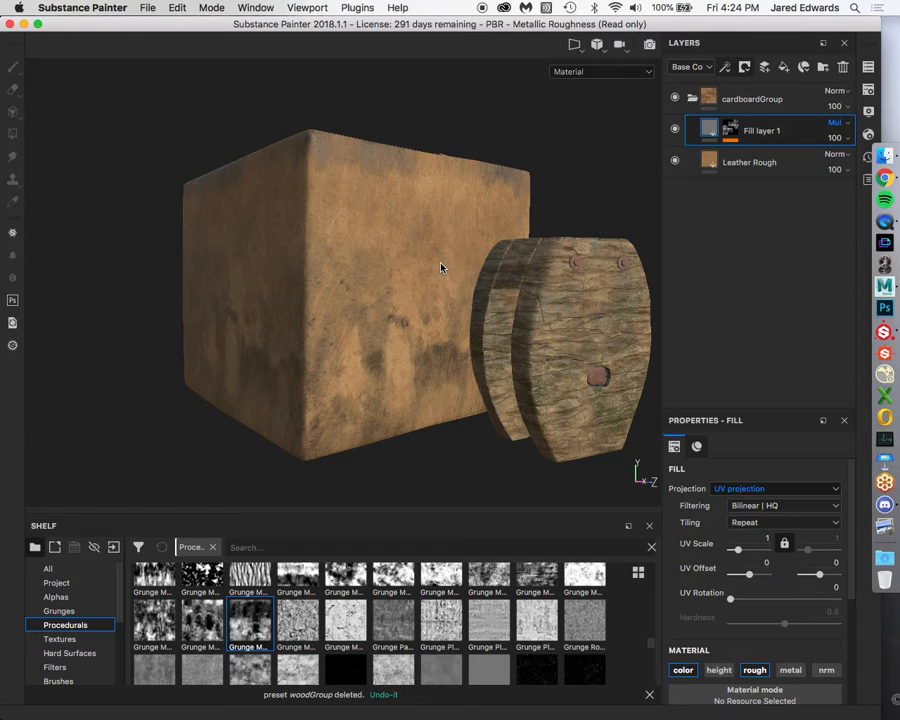
{"action": "left_click_drag", "start_coordinate": [441, 267], "coordinate": [463, 319], "text": "alt"}
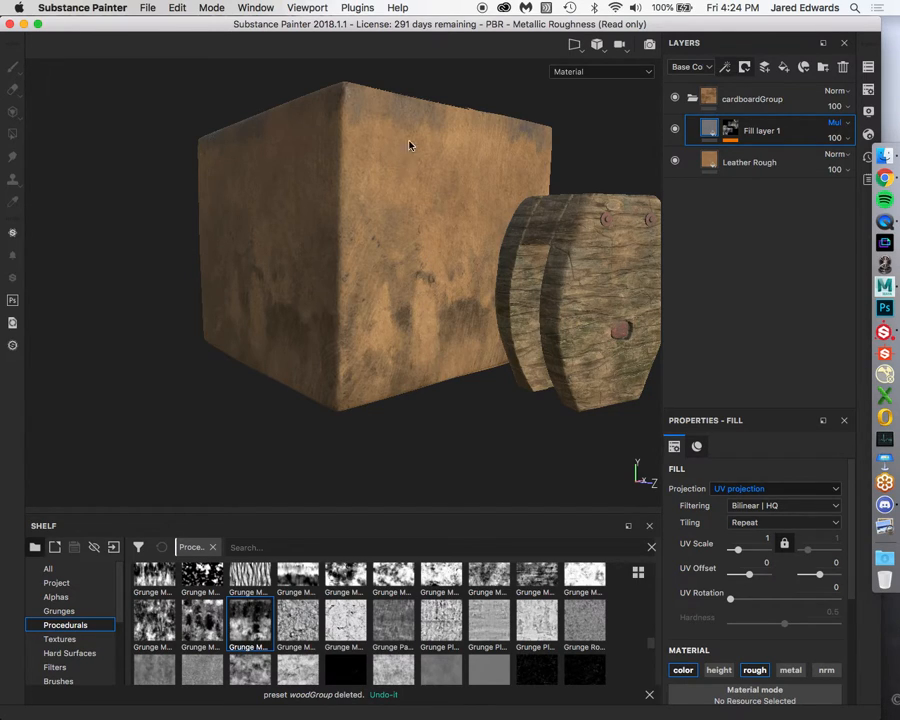
{"action": "mouse_move", "coordinate": [209, 368]}
{"action": "left_mouse_down", "text": "alt"}
{"action": "mouse_move", "coordinate": [237, 366]}
{"action": "mouse_move", "coordinate": [226, 369]}
{"action": "left_mouse_up", "text": "alt"}
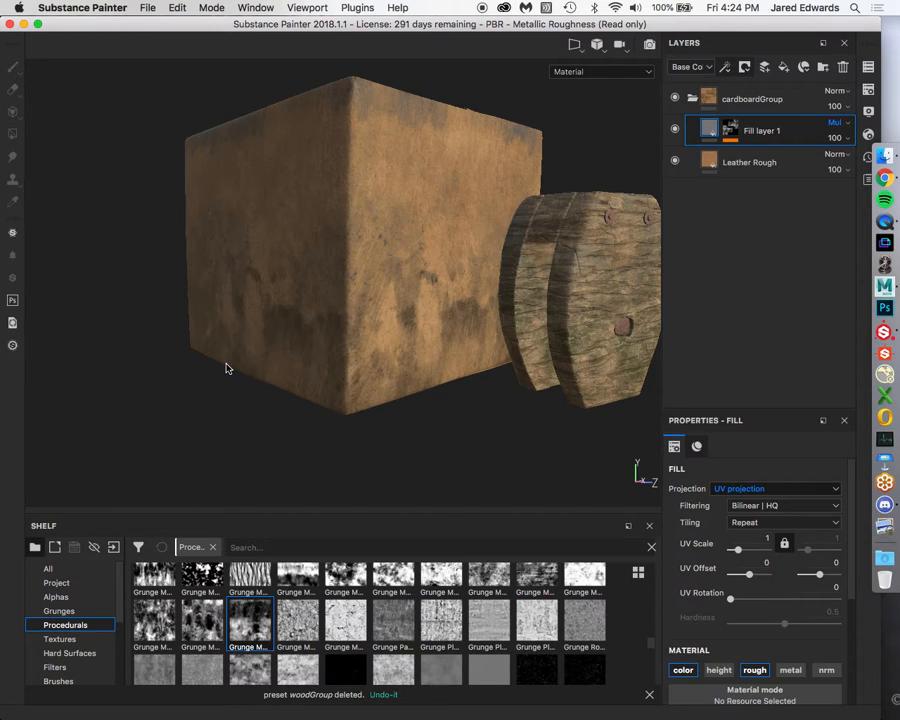
{"action": "left_click", "coordinate": [729, 130], "text": "alt"}
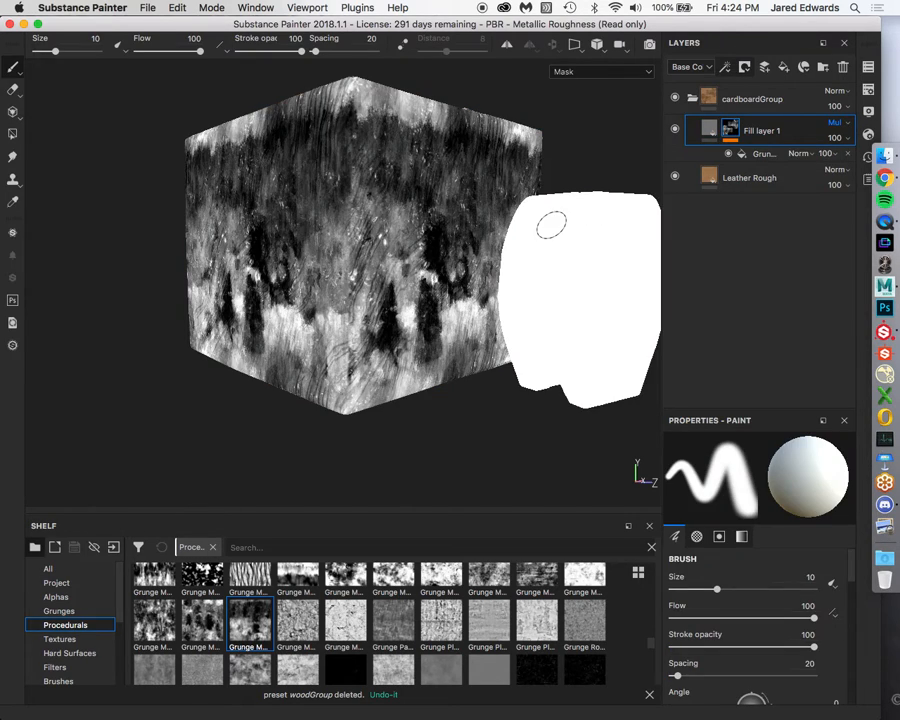
{"action": "mouse_move", "coordinate": [467, 226]}
{"action": "left_mouse_down", "text": "alt"}
{"action": "mouse_move", "coordinate": [468, 241]}
{"action": "mouse_move", "coordinate": [455, 243]}
{"action": "left_mouse_up", "text": "alt"}
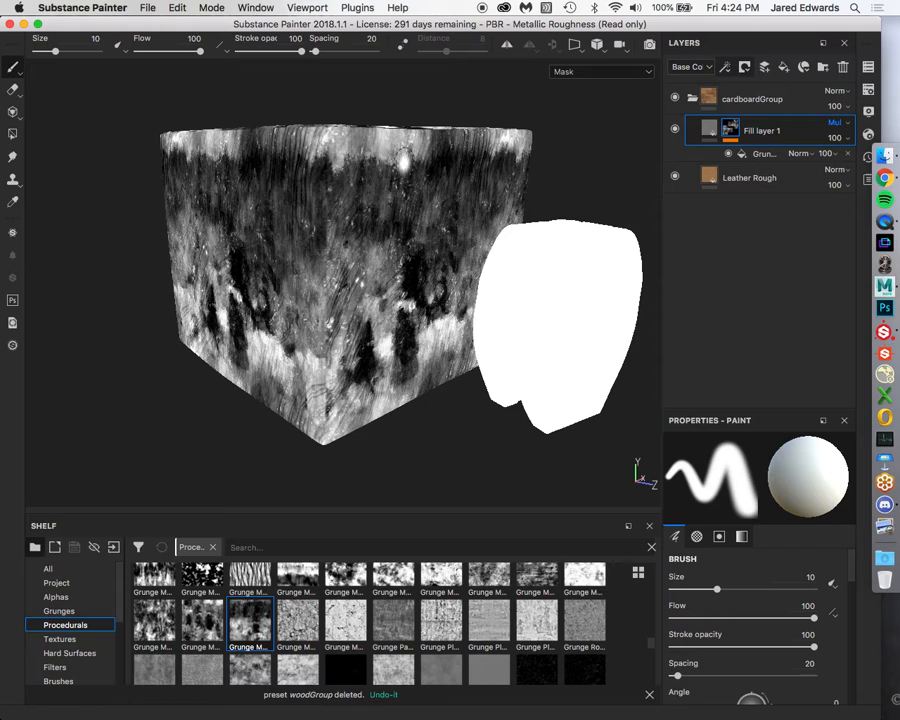
{"action": "left_click", "coordinate": [711, 128]}
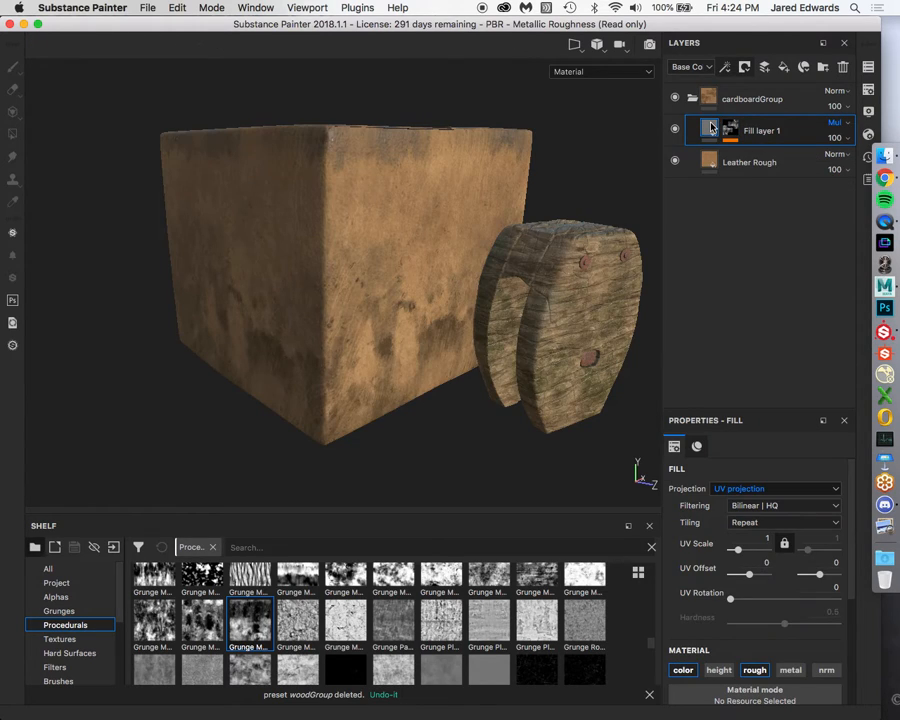
Add a generator to Fill layer 1's mask and choose the Light generator for it.
{"action": "left_click", "coordinate": [731, 127]}
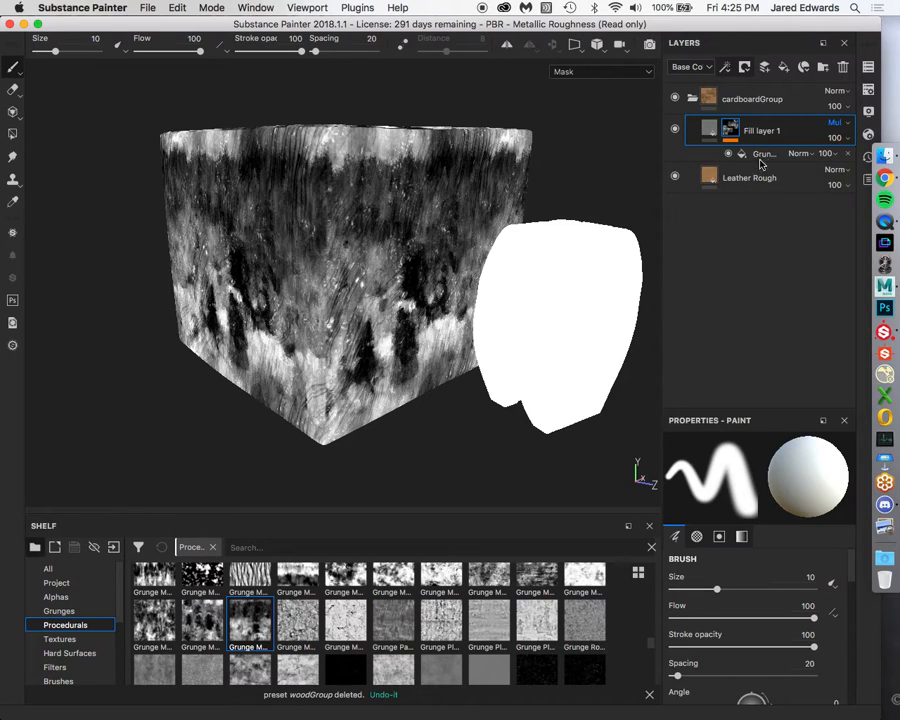
{"action": "left_click", "coordinate": [726, 68]}
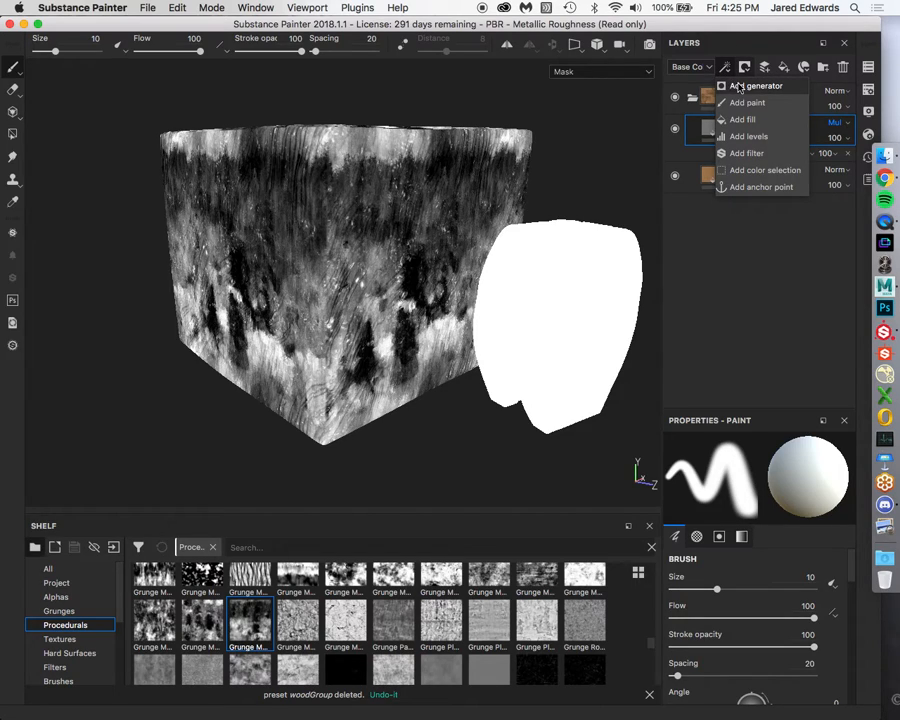
{"action": "left_click", "coordinate": [742, 88]}
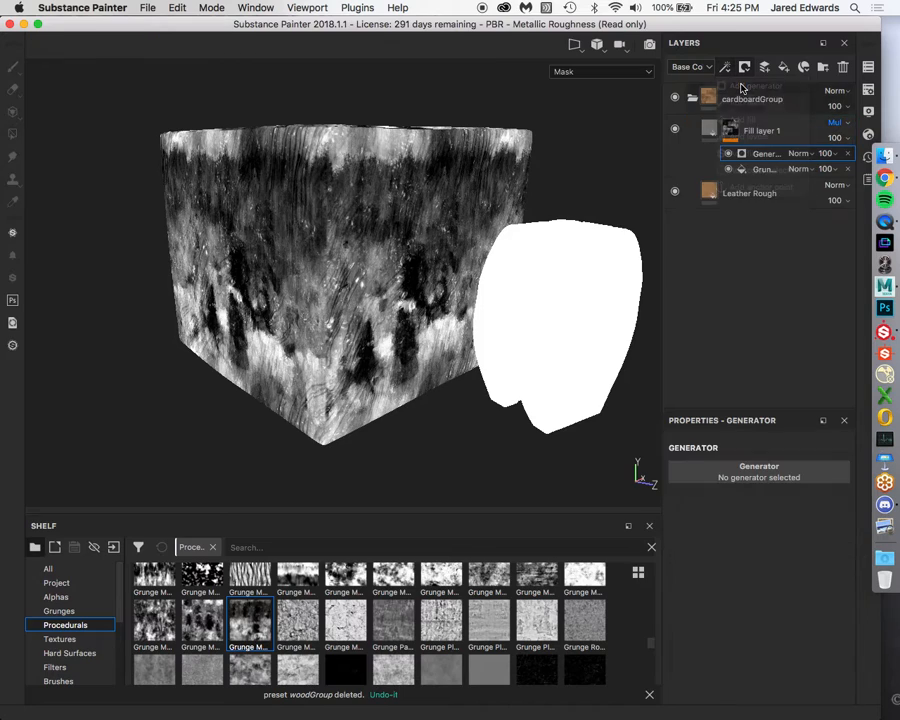
{"action": "left_click", "coordinate": [774, 466]}
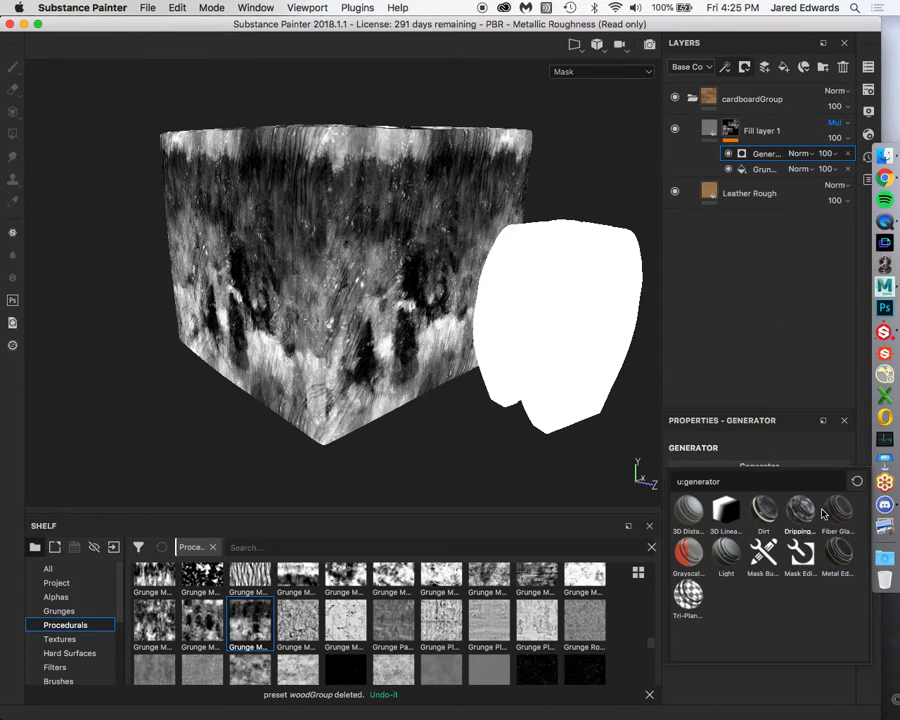
{"action": "mouse_move", "coordinate": [841, 562]}
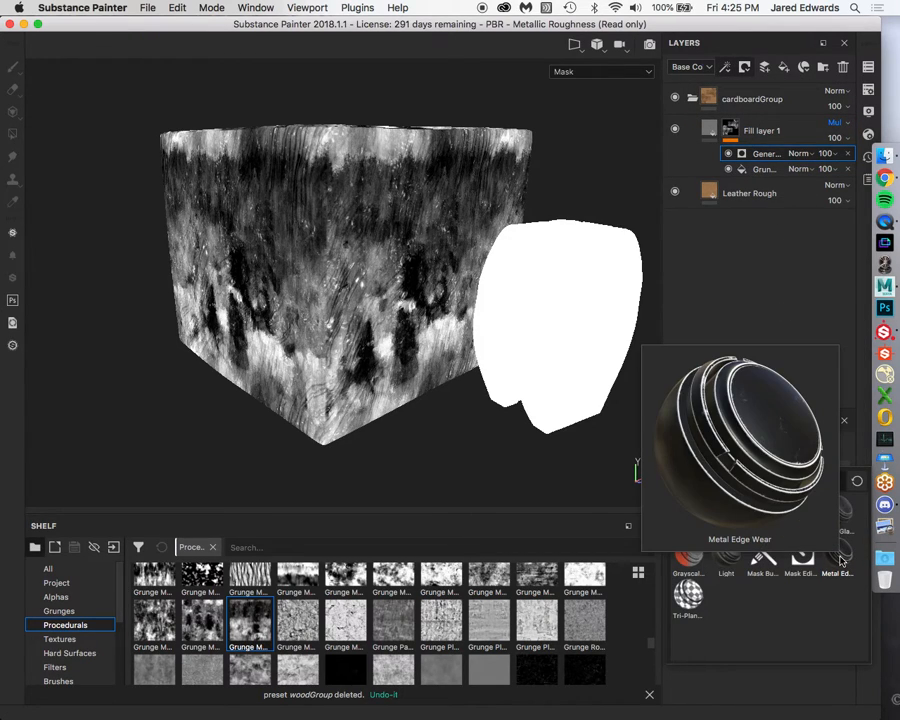
{"action": "mouse_move", "coordinate": [772, 520]}
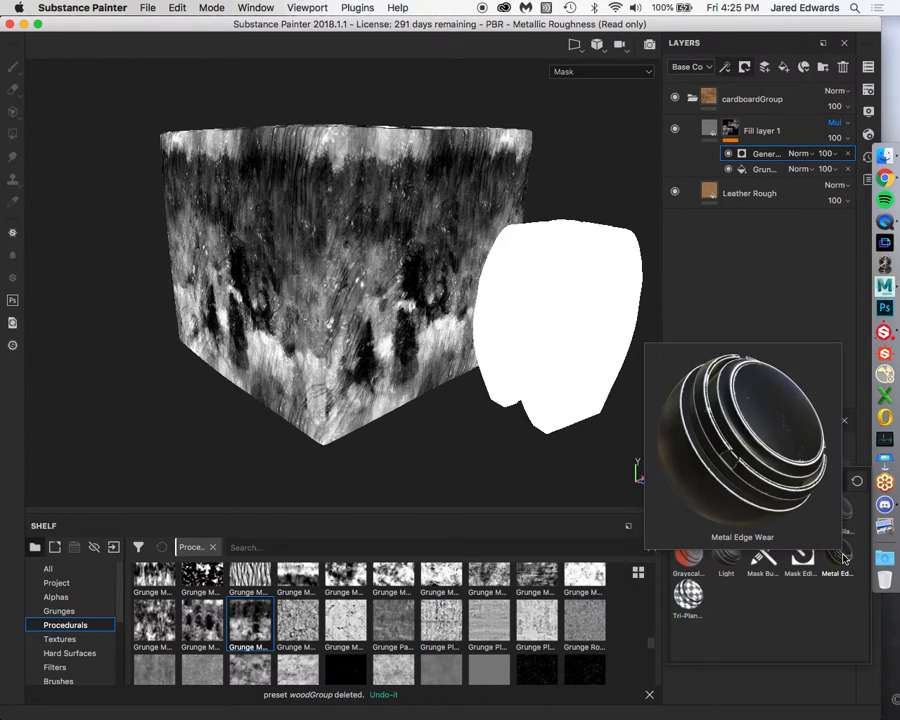
{"action": "left_click", "coordinate": [728, 558]}
{"action": "left_click_drag", "start_coordinate": [448, 190], "coordinate": [415, 158], "text": "alt"}
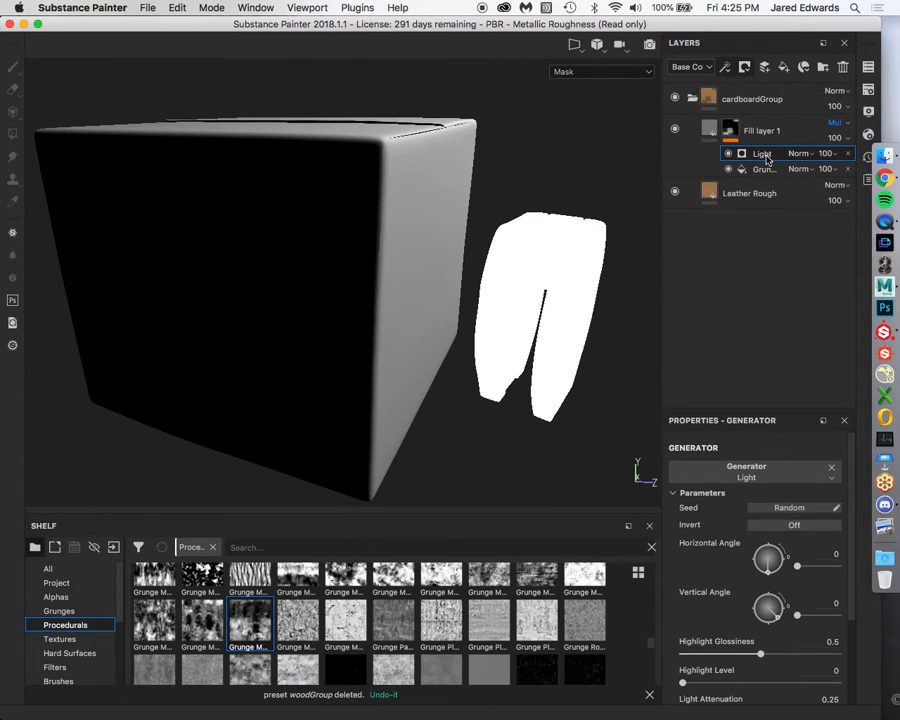
Set the Light generator's vertical angle to 272 and its light attenuation to 0.43.
{"action": "left_click_drag", "start_coordinate": [772, 610], "coordinate": [770, 649]}
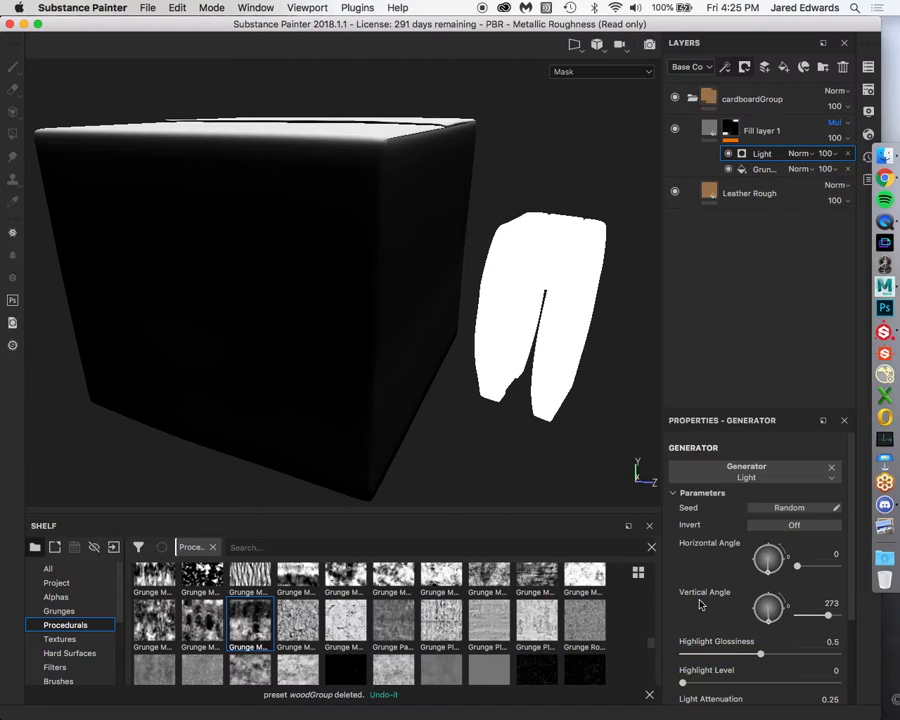
{"action": "mouse_move", "coordinate": [772, 618]}
{"action": "left_mouse_down"}
{"action": "mouse_move", "coordinate": [779, 626]}
{"action": "mouse_move", "coordinate": [769, 642]}
{"action": "left_mouse_up"}
{"action": "scroll", "coordinate": [755, 640], "scroll_direction": "down", "scroll_amount": 3}
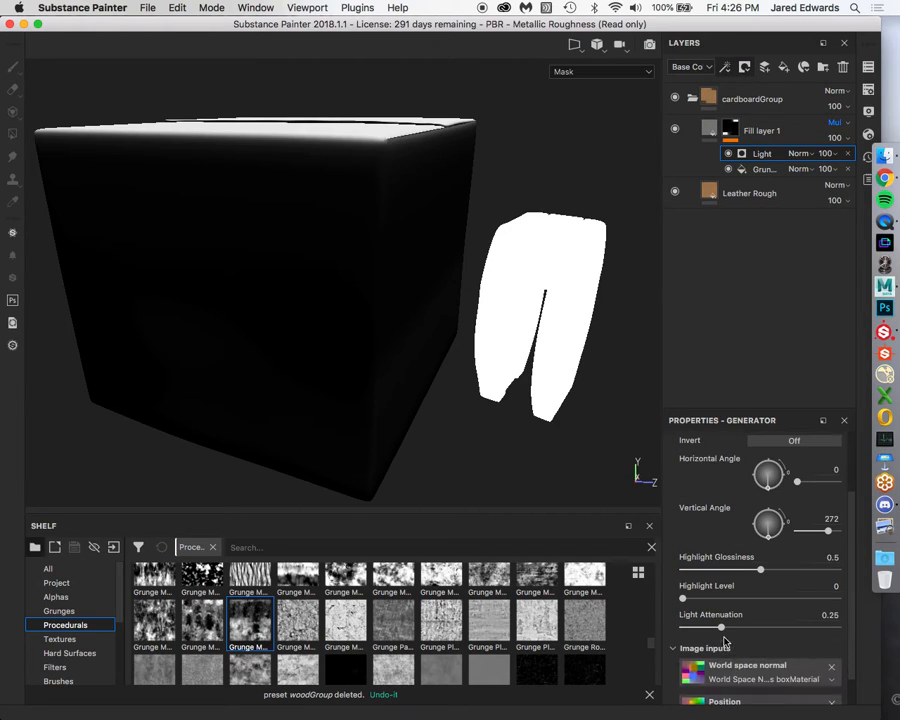
{"action": "left_click_drag", "start_coordinate": [719, 626], "coordinate": [750, 627]}
{"action": "left_click_drag", "start_coordinate": [552, 386], "coordinate": [381, 176], "text": "alt"}
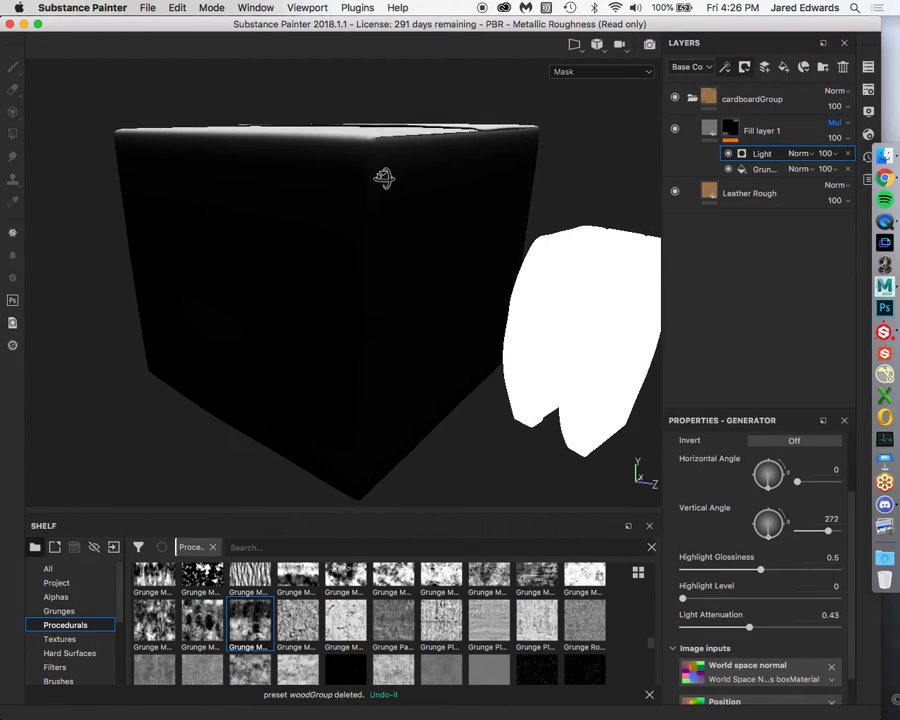
Set the Light generator's highlight glossiness to 0.35 and check the falloff around the box.
{"action": "scroll", "coordinate": [733, 576], "scroll_direction": "up", "scroll_amount": 3}
{"action": "scroll", "coordinate": [733, 576], "scroll_direction": "down", "scroll_amount": 3}
{"action": "left_click_drag", "start_coordinate": [760, 570], "coordinate": [737, 572]}
{"action": "left_click_drag", "start_coordinate": [405, 292], "coordinate": [423, 250], "text": "alt"}
{"action": "mouse_move", "coordinate": [541, 170]}
{"action": "left_mouse_down", "text": "alt"}
{"action": "mouse_move", "coordinate": [550, 168]}
{"action": "mouse_move", "coordinate": [533, 169]}
{"action": "left_mouse_up", "text": "alt"}
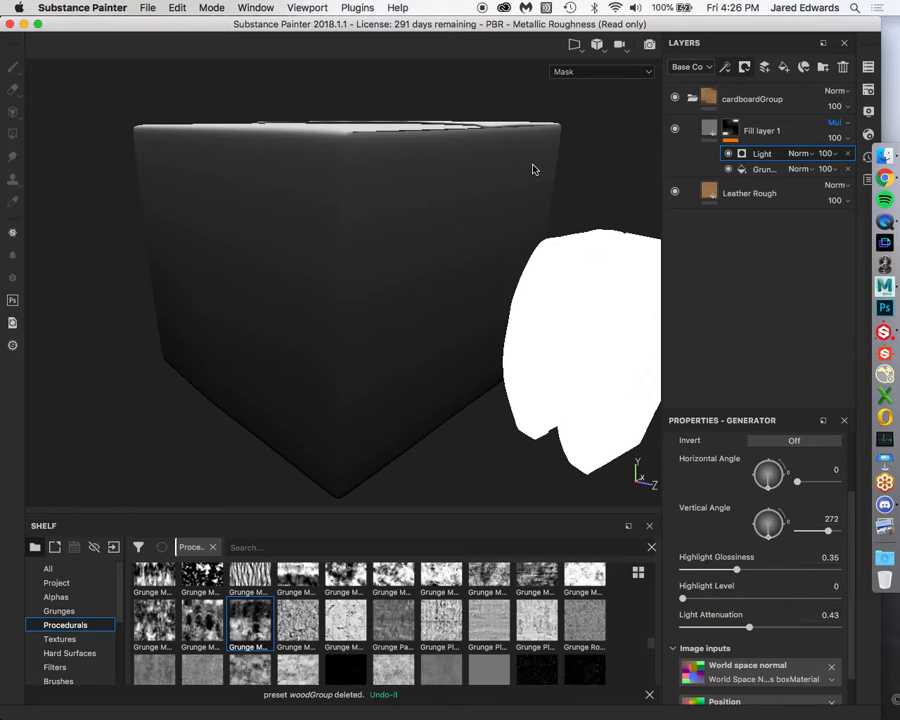
{"action": "left_click_drag", "start_coordinate": [489, 159], "coordinate": [798, 151], "text": "alt"}
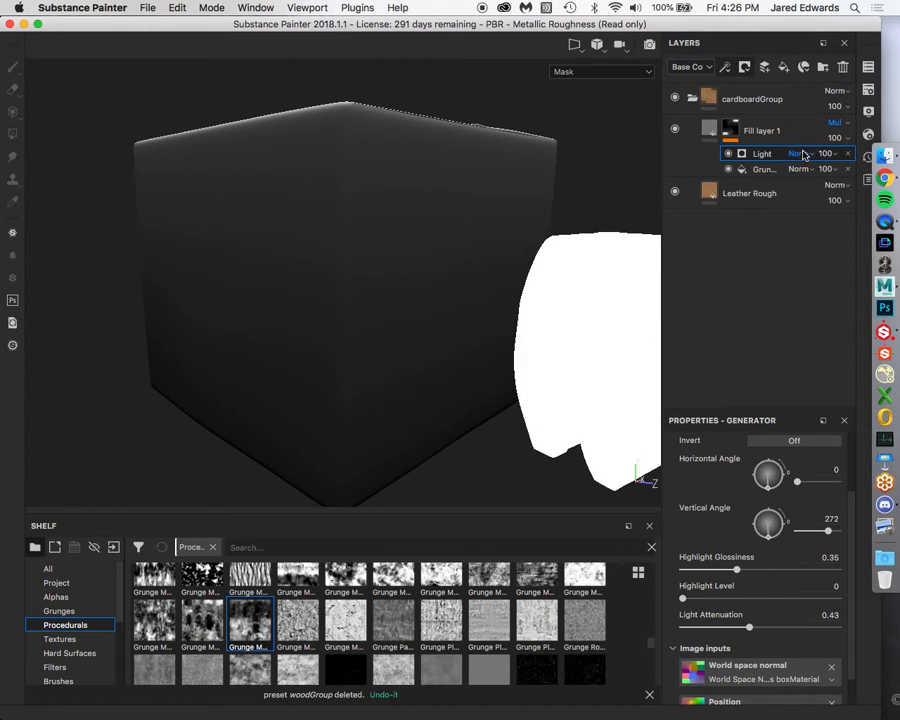
Set the Light generator's blend mode to Multiply so it combines with the grunge fill beneath it.
{"action": "left_click", "coordinate": [728, 153]}
{"action": "left_click", "coordinate": [728, 153]}
{"action": "left_click", "coordinate": [801, 153]}
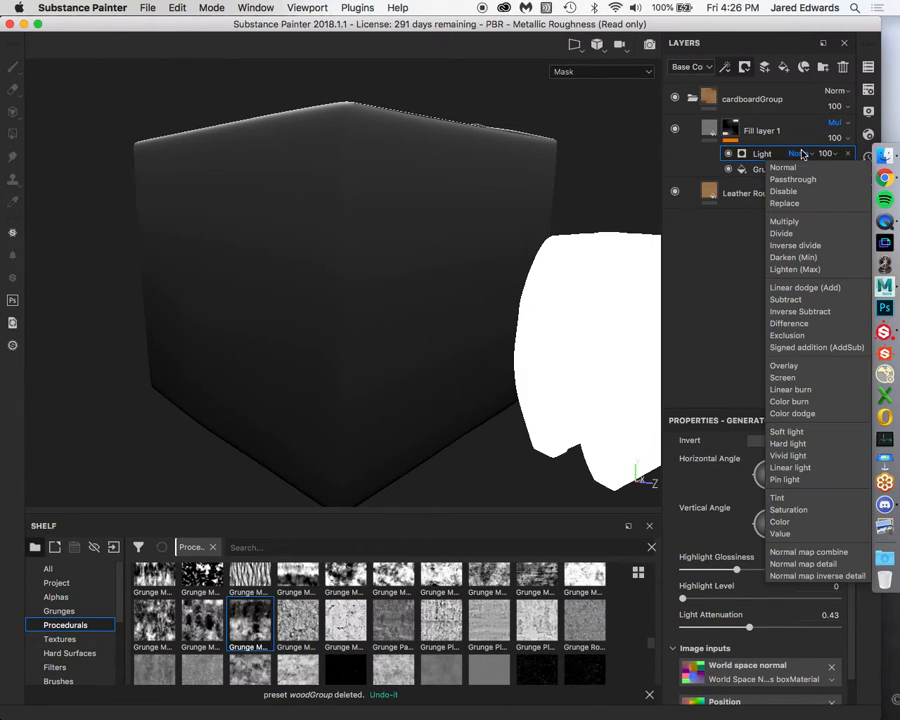
{"action": "left_click", "coordinate": [801, 222]}
{"action": "left_click_drag", "start_coordinate": [476, 350], "coordinate": [479, 338], "text": "alt"}
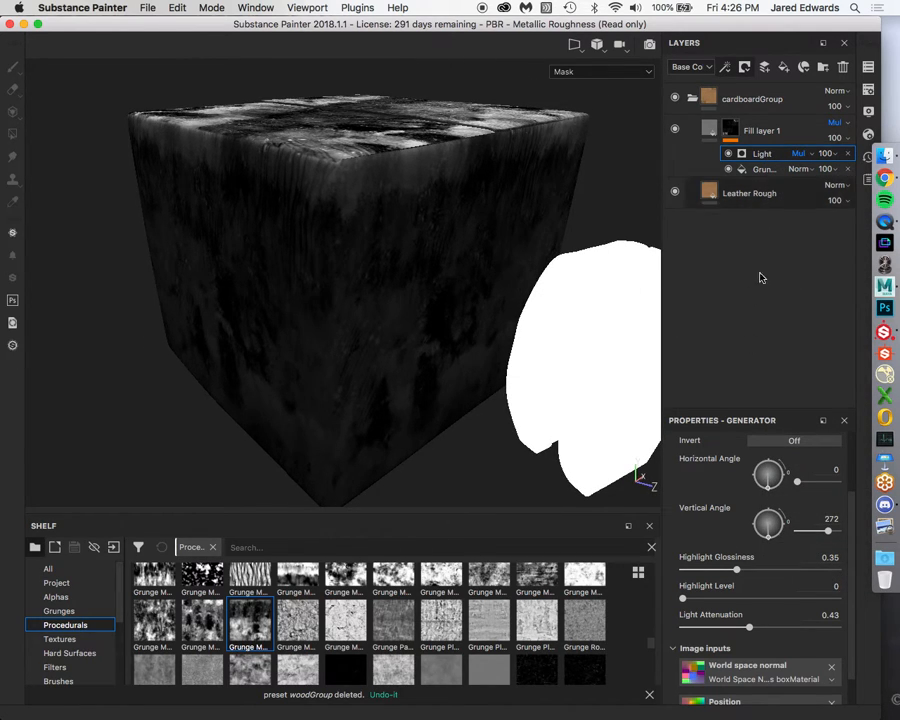
Turn on Invert for the Light generator.
{"action": "scroll", "coordinate": [763, 530], "scroll_direction": "down", "scroll_amount": 2}
{"action": "scroll", "coordinate": [740, 525], "scroll_direction": "up", "scroll_amount": 5}
{"action": "left_click", "coordinate": [790, 525]}
{"action": "left_click_drag", "start_coordinate": [551, 384], "coordinate": [560, 335], "text": "alt"}
Adjust the Light generator to light attenuation 0.02, highlight glossiness 0.22 and highlight level 0.45.
{"action": "scroll", "coordinate": [745, 618], "scroll_direction": "down", "scroll_amount": 3}
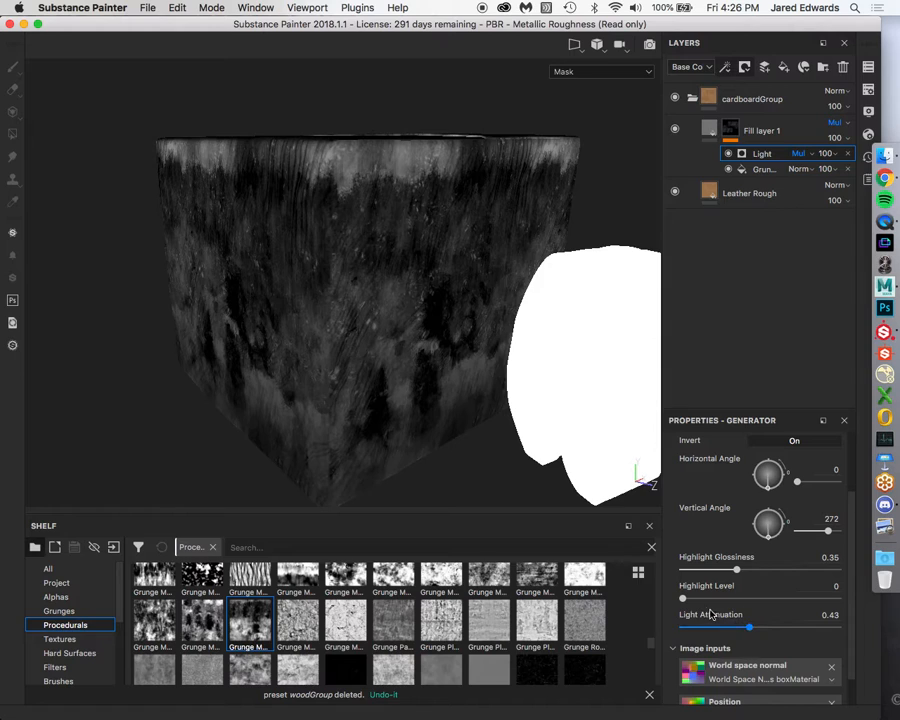
{"action": "mouse_move", "coordinate": [749, 627]}
{"action": "left_mouse_down"}
{"action": "mouse_move", "coordinate": [740, 627]}
{"action": "mouse_move", "coordinate": [775, 627]}
{"action": "mouse_move", "coordinate": [688, 622]}
{"action": "mouse_move", "coordinate": [711, 597]}
{"action": "mouse_move", "coordinate": [668, 600]}
{"action": "left_mouse_up"}
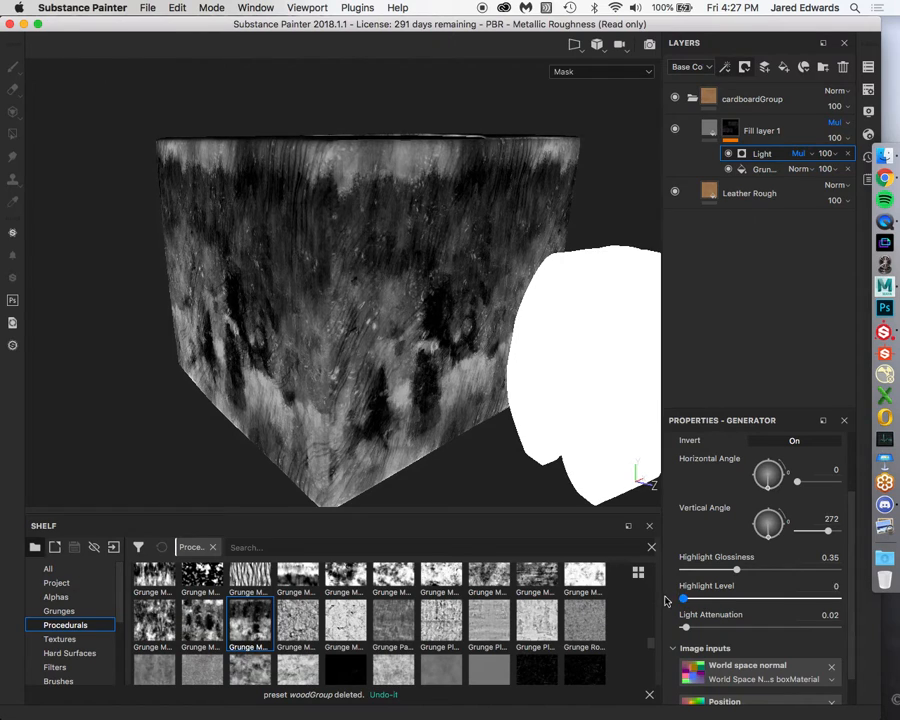
{"action": "mouse_move", "coordinate": [737, 569]}
{"action": "left_mouse_down"}
{"action": "mouse_move", "coordinate": [704, 571]}
{"action": "mouse_move", "coordinate": [752, 575]}
{"action": "mouse_move", "coordinate": [715, 570]}
{"action": "mouse_move", "coordinate": [686, 598]}
{"action": "mouse_move", "coordinate": [779, 598]}
{"action": "mouse_move", "coordinate": [743, 603]}
{"action": "left_mouse_up"}
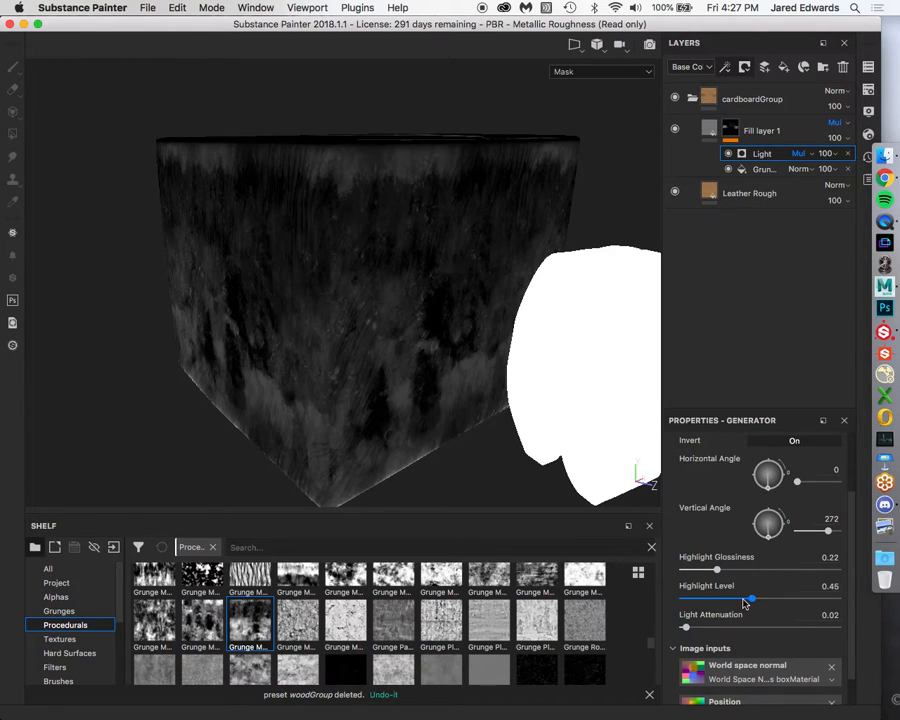
{"action": "mouse_move", "coordinate": [685, 627]}
{"action": "left_mouse_down"}
{"action": "mouse_move", "coordinate": [840, 629]}
{"action": "mouse_move", "coordinate": [682, 628]}
{"action": "left_mouse_up"}
Delete the Light generator from Fill layer 1's mask and inspect the box with its full material.
{"action": "left_click", "coordinate": [848, 155]}
{"action": "mouse_move", "coordinate": [400, 294]}
{"action": "left_mouse_down", "text": "alt"}
{"action": "mouse_move", "coordinate": [366, 272]}
{"action": "mouse_move", "coordinate": [360, 283]}
{"action": "mouse_move", "coordinate": [410, 266]}
{"action": "mouse_move", "coordinate": [470, 85]}
{"action": "left_mouse_up", "text": "alt"}
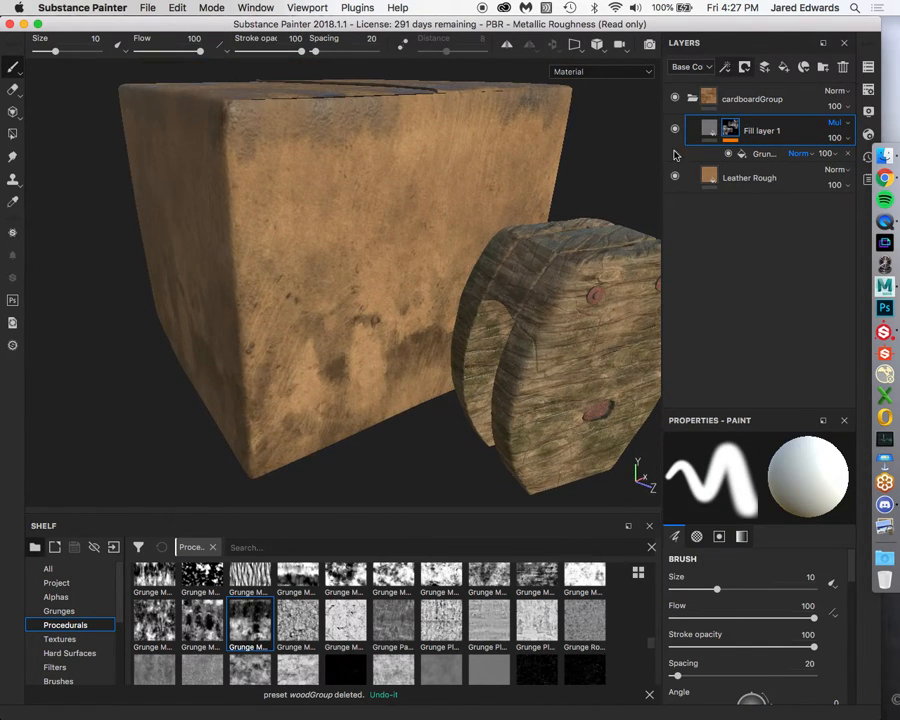
Add a 3D Linear Gradient generator to Fill layer 1's mask, above the grunge fill.
{"action": "left_click_drag", "start_coordinate": [314, 430], "coordinate": [321, 370], "text": "alt"}
{"action": "right_click_drag", "start_coordinate": [321, 370], "coordinate": [285, 346], "text": "alt"}
{"action": "left_click_drag", "start_coordinate": [285, 346], "coordinate": [307, 354], "text": "alt"}
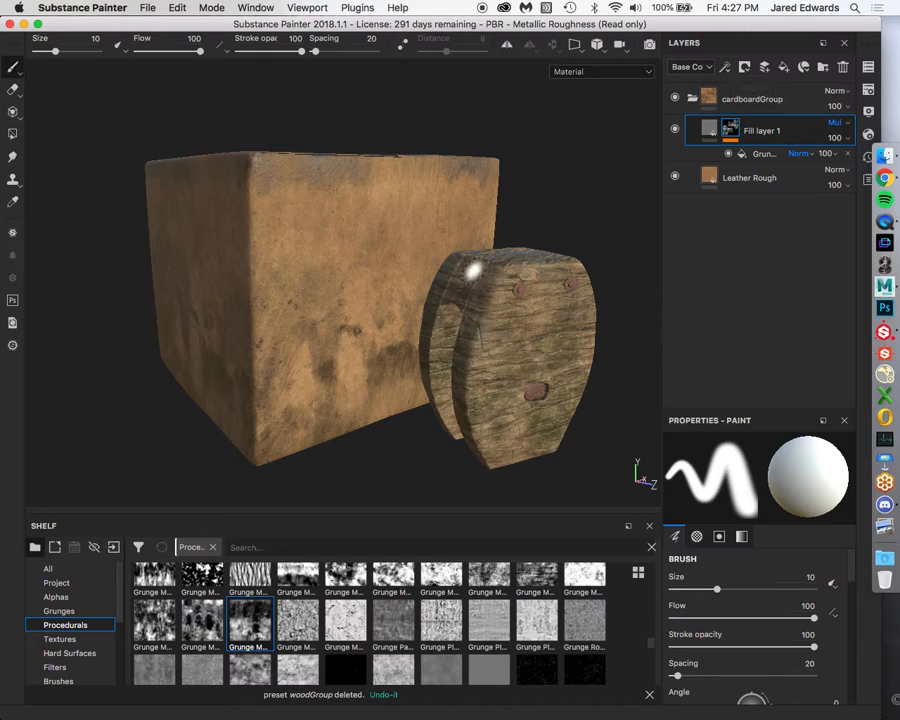
{"action": "left_click", "coordinate": [726, 68]}
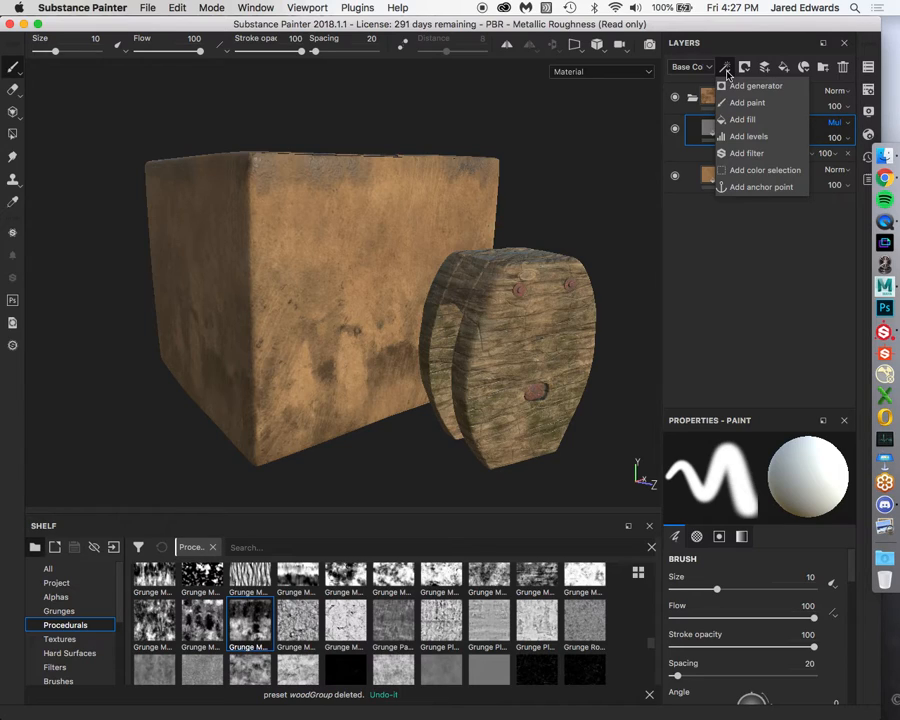
{"action": "left_click", "coordinate": [728, 75]}
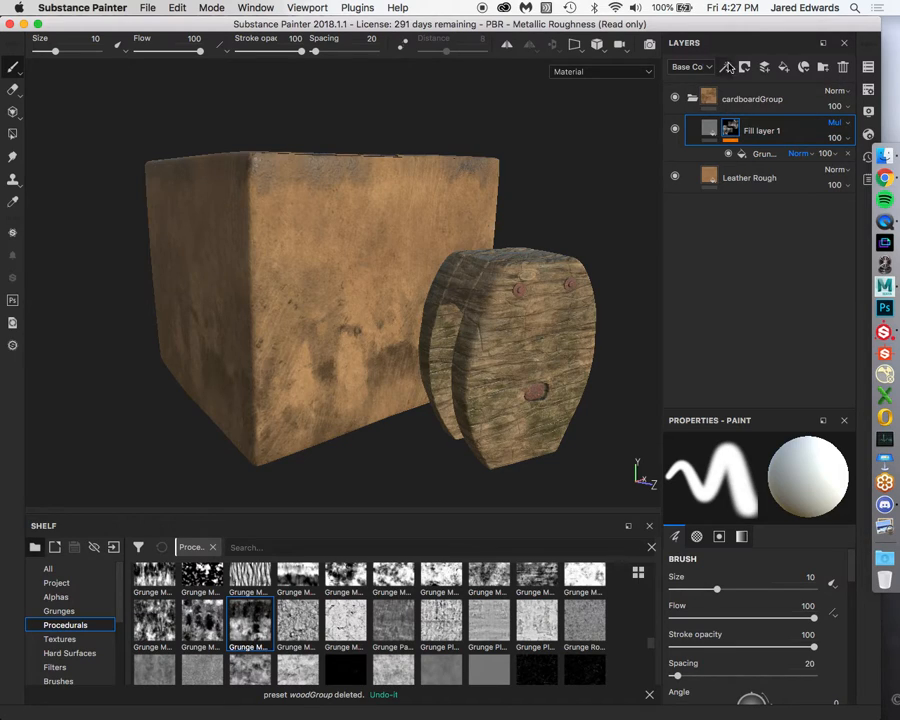
{"action": "left_click", "coordinate": [727, 67]}
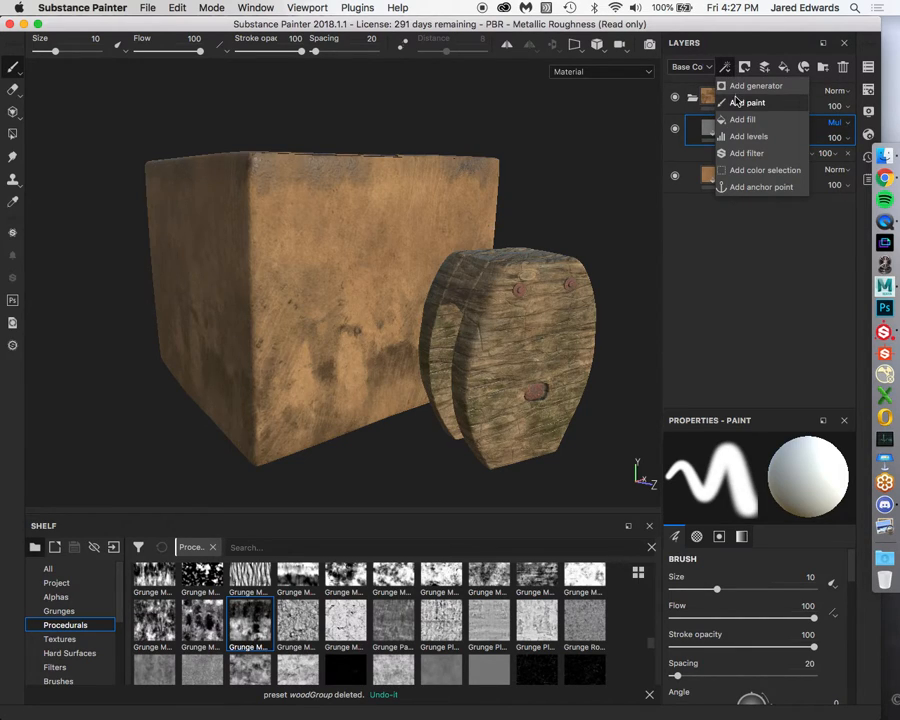
{"action": "left_click", "coordinate": [750, 86]}
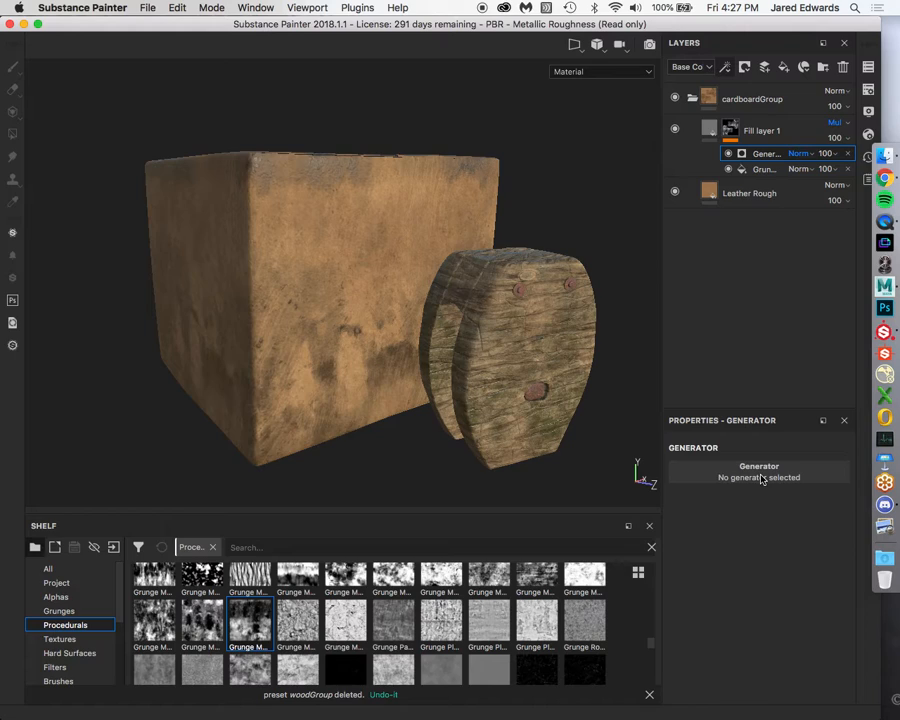
{"action": "left_click", "coordinate": [761, 472]}
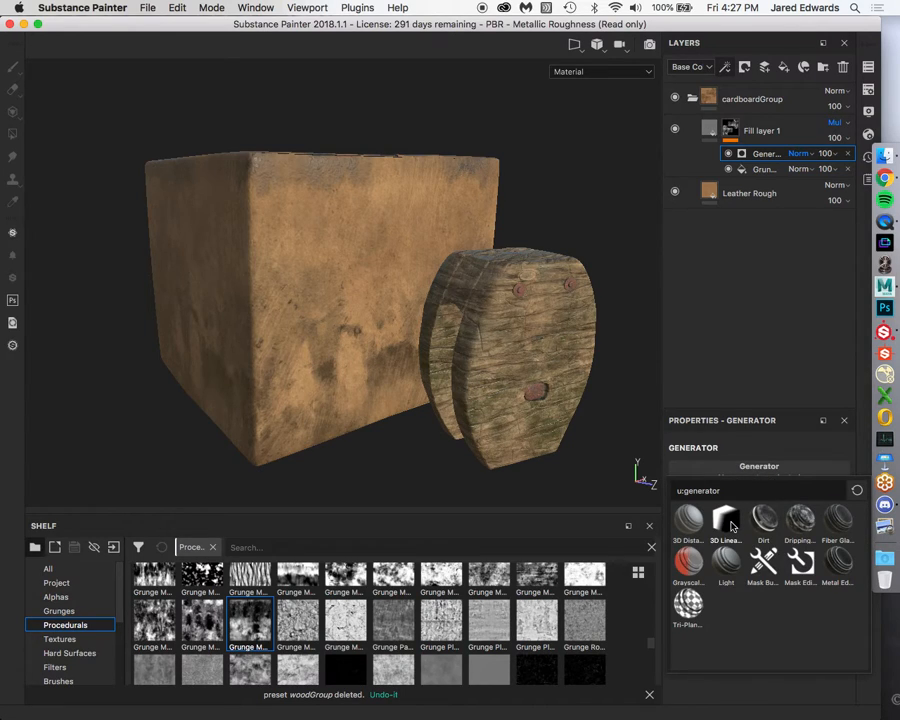
{"action": "mouse_move", "coordinate": [732, 527]}
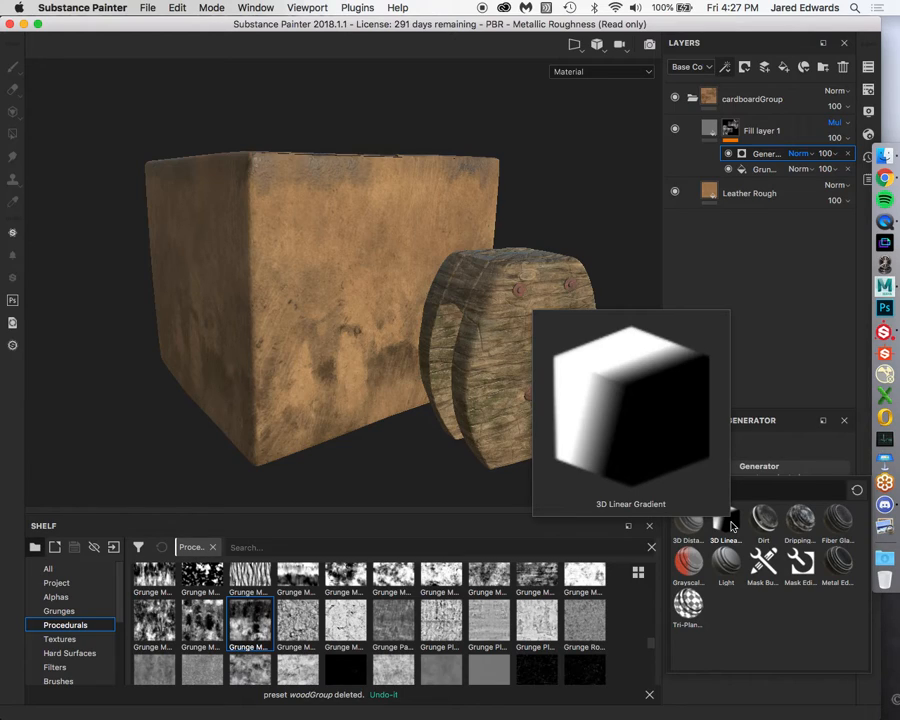
{"action": "left_click", "coordinate": [731, 527]}
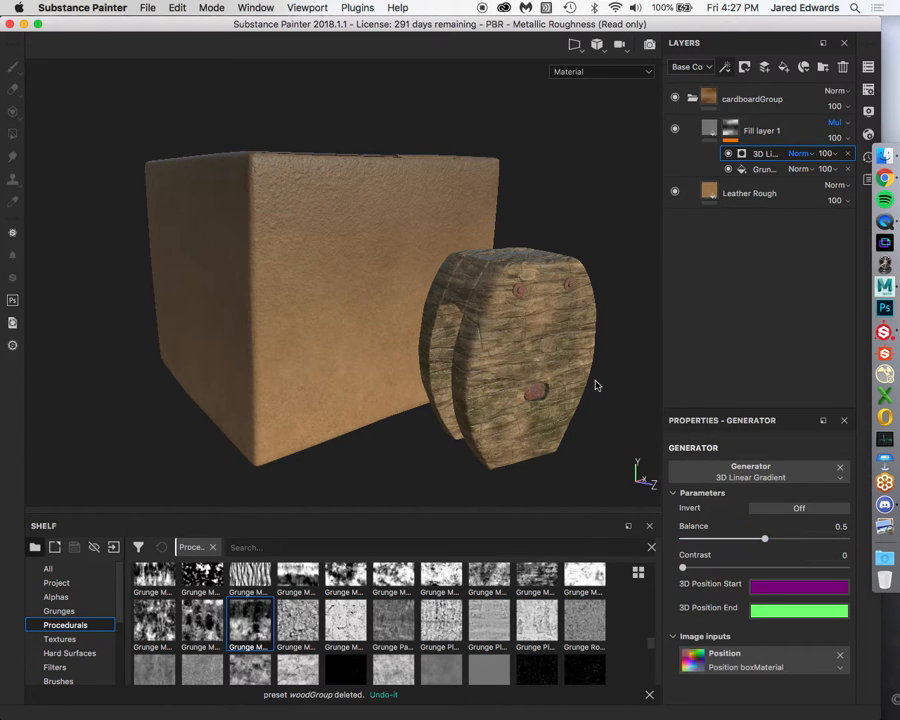
Display Fill layer 1's mask on its own and examine how the gradient runs over the box.
{"action": "mouse_move", "coordinate": [440, 268]}
{"action": "left_mouse_down", "text": "alt"}
{"action": "mouse_move", "coordinate": [455, 275]}
{"action": "mouse_move", "coordinate": [450, 315]}
{"action": "mouse_move", "coordinate": [368, 267]}
{"action": "mouse_move", "coordinate": [430, 277]}
{"action": "left_mouse_up", "text": "alt"}
{"action": "left_click", "coordinate": [731, 130], "text": "alt"}
{"action": "left_click_drag", "start_coordinate": [396, 219], "coordinate": [416, 183], "text": "alt"}
{"action": "scroll", "coordinate": [418, 215], "scroll_direction": "down", "scroll_amount": 5}
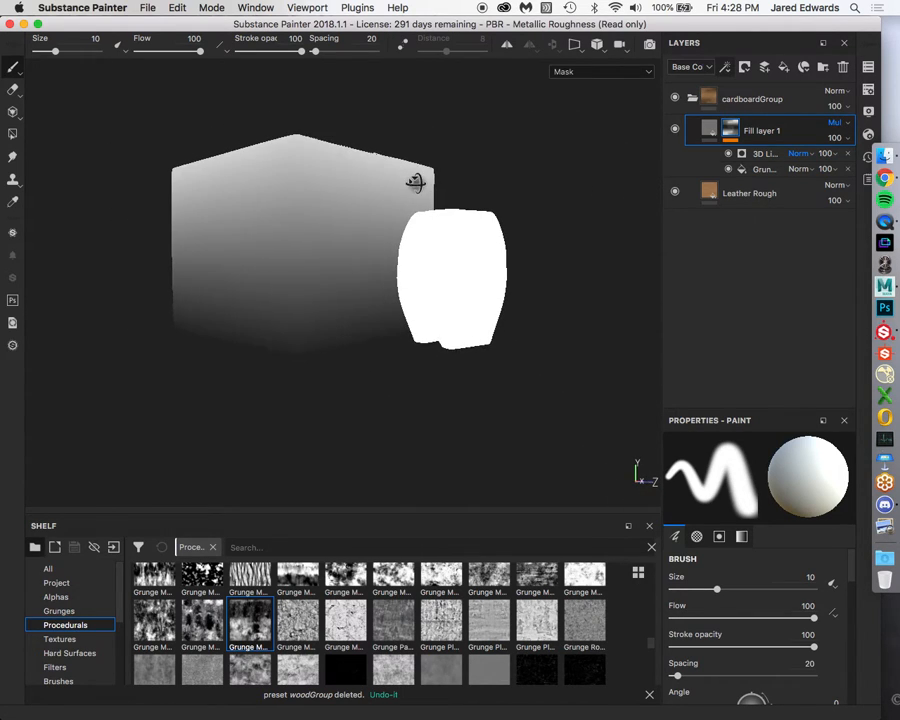
{"action": "left_click_drag", "start_coordinate": [314, 154], "coordinate": [332, 154], "text": "alt"}
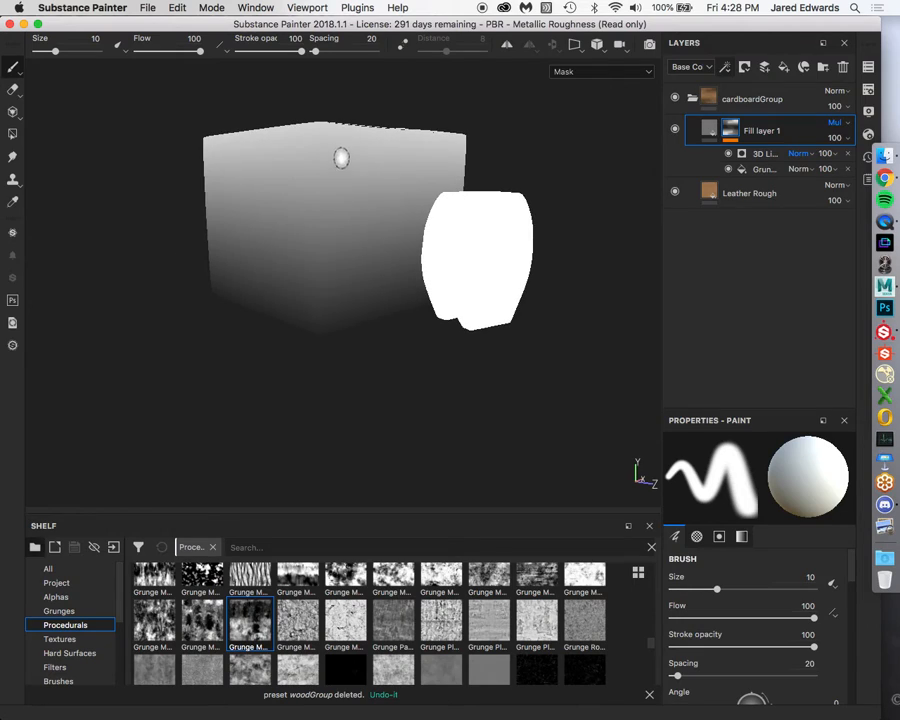
Select the 3D Linear Gradient generator and cycle through the mesh maps to inspect the Position map on the box.
{"action": "left_click", "coordinate": [757, 159]}
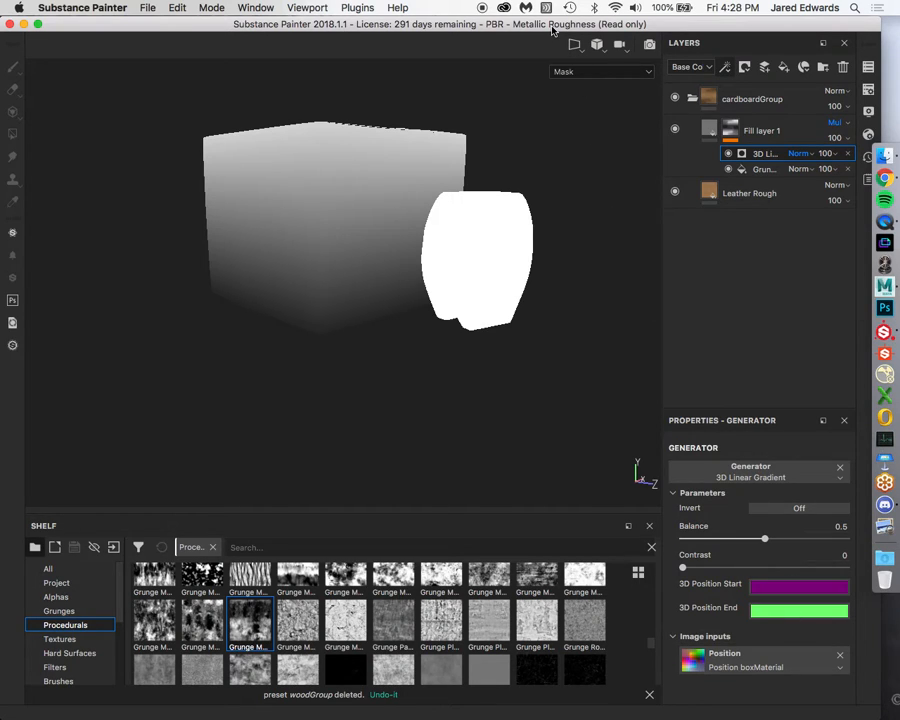
{"action": "key", "text": "b"}
{"action": "key", "text": "b"}
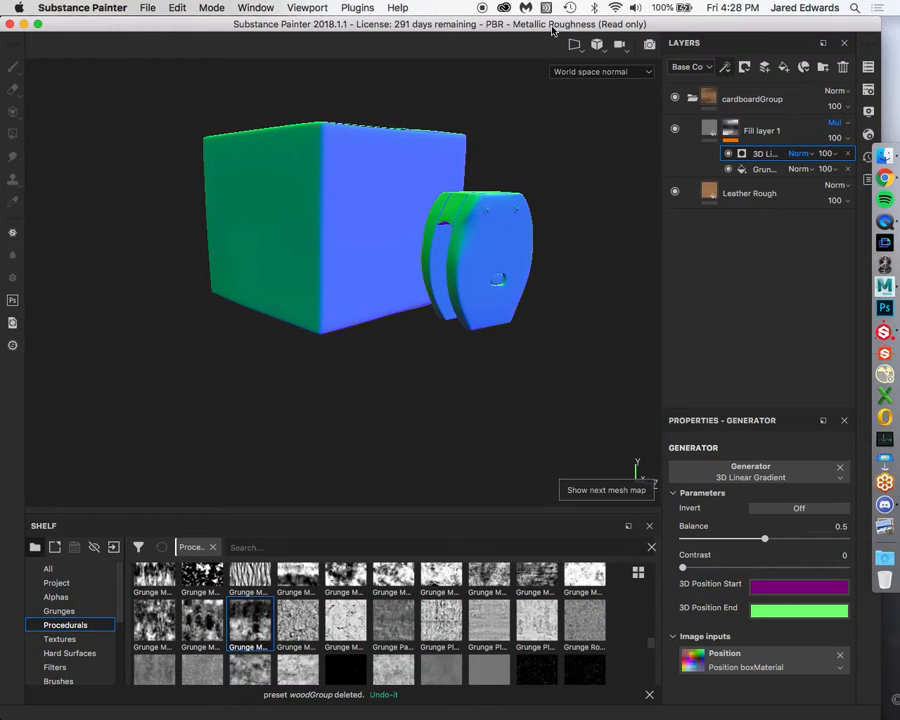
{"action": "key", "text": "b"}
{"action": "key", "text": "b"}
{"action": "key", "text": "b"}
{"action": "key", "text": "b"}
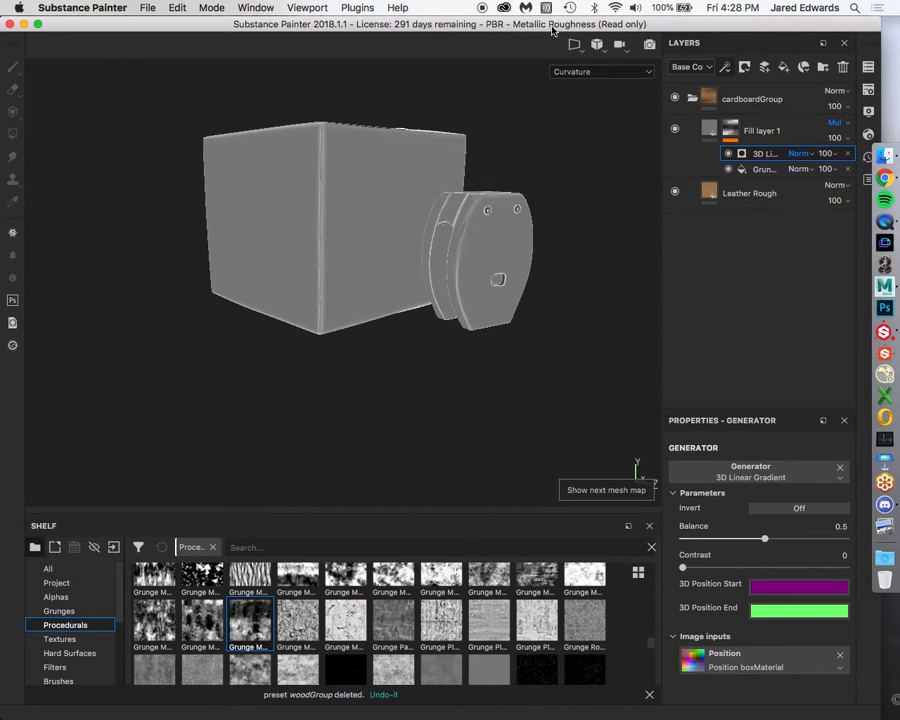
{"action": "left_click_drag", "start_coordinate": [546, 162], "coordinate": [517, 229], "text": "alt"}
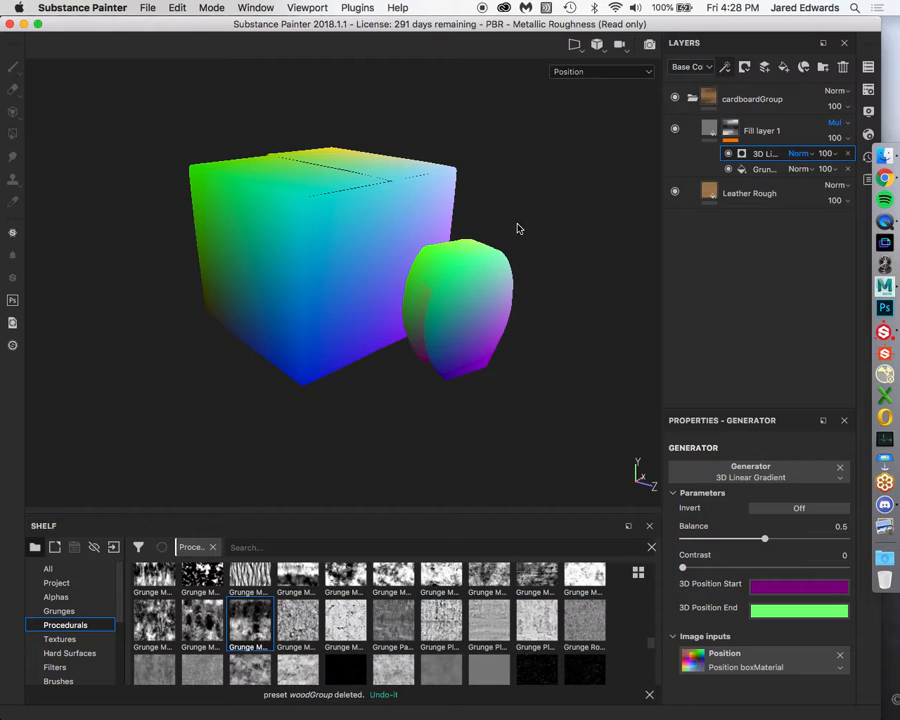
{"action": "left_click_drag", "start_coordinate": [517, 229], "coordinate": [462, 197], "text": "alt"}
{"action": "left_click_drag", "start_coordinate": [621, 183], "coordinate": [396, 209], "text": "alt"}
{"action": "key", "text": "b"}
{"action": "key", "text": "b"}
{"action": "key", "text": "b"}
{"action": "key", "text": "b"}
{"action": "key", "text": "b"}
{"action": "key", "text": "b"}
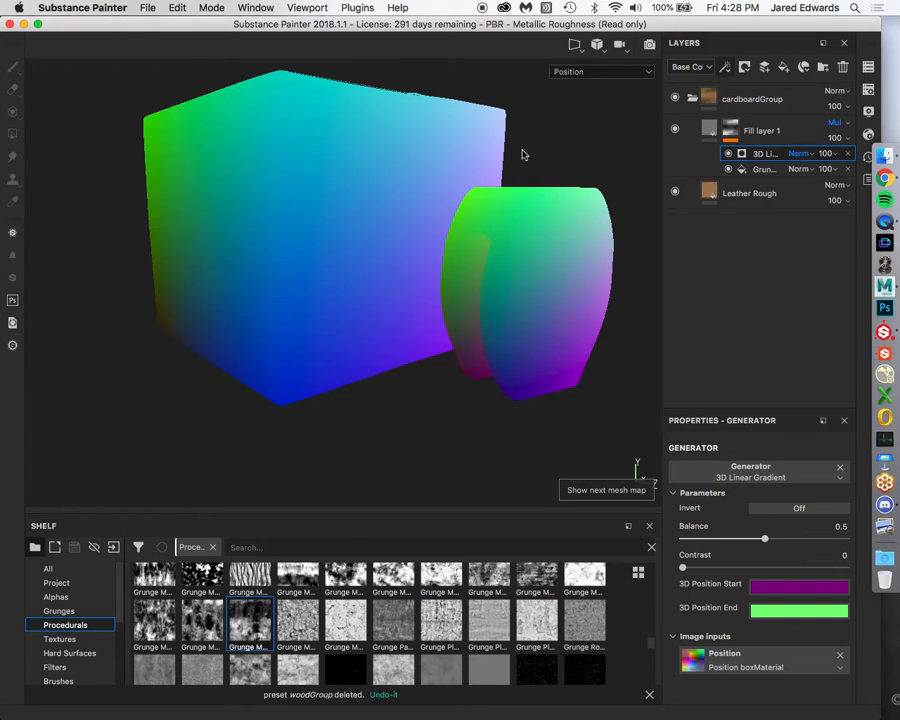
{"action": "key", "text": "shift+b"}
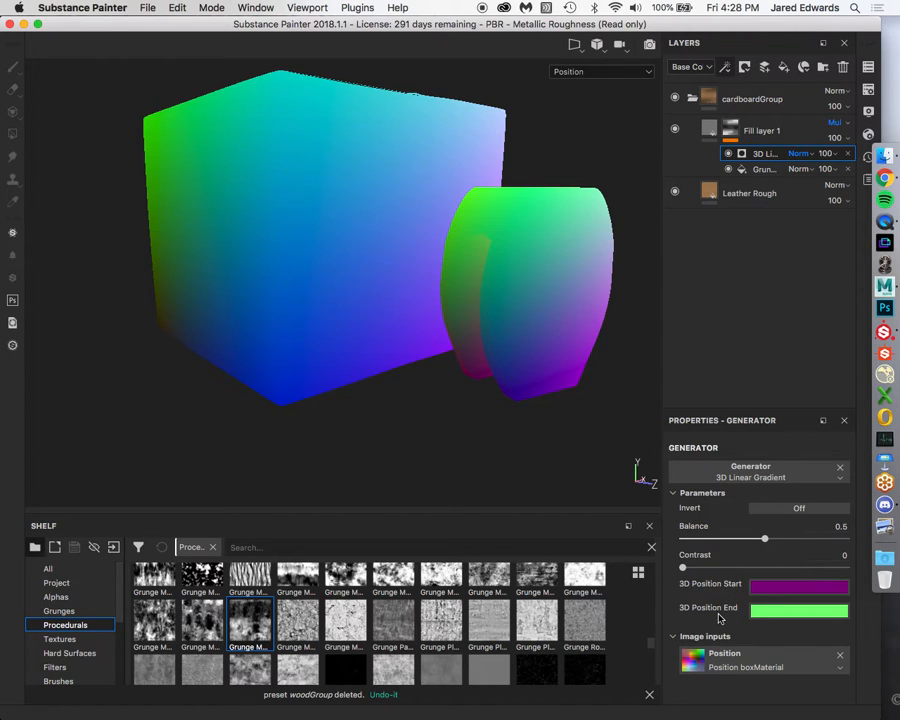
Set the gradient's 3D Position Start to the purple-blue sampled near the lower edge of the box's side in the Position map.
{"action": "left_click", "coordinate": [799, 588]}
{"action": "left_click", "coordinate": [735, 424]}
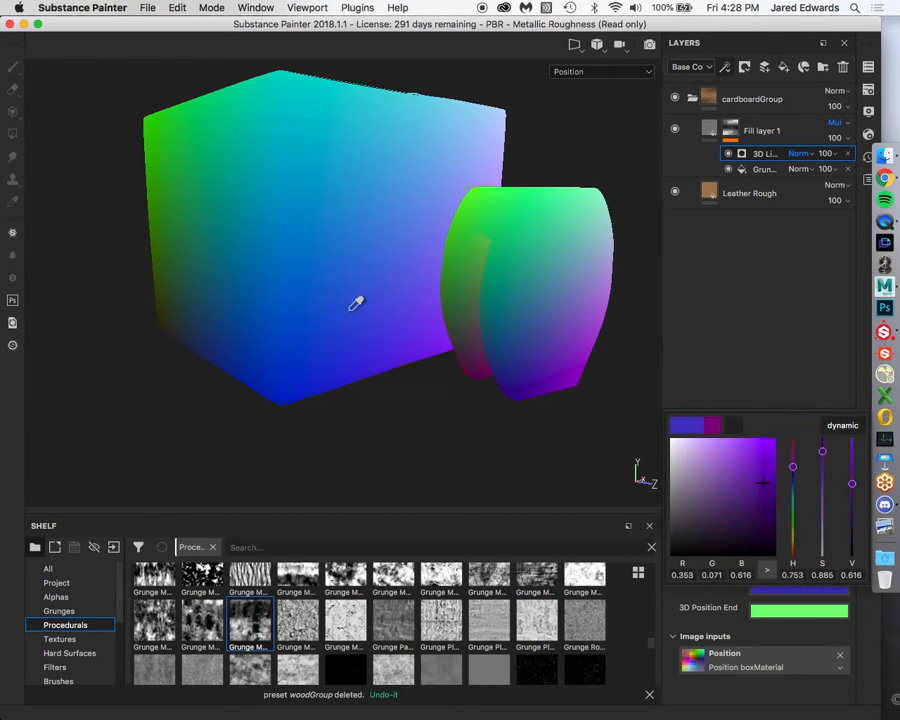
{"action": "left_click", "coordinate": [406, 361]}
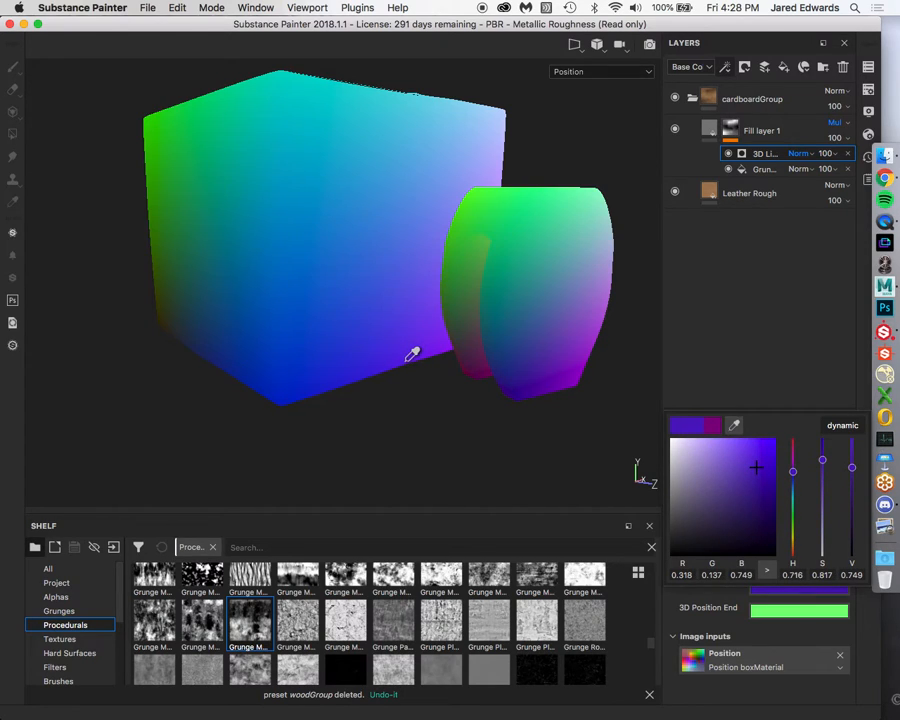
{"action": "left_click", "coordinate": [736, 697]}
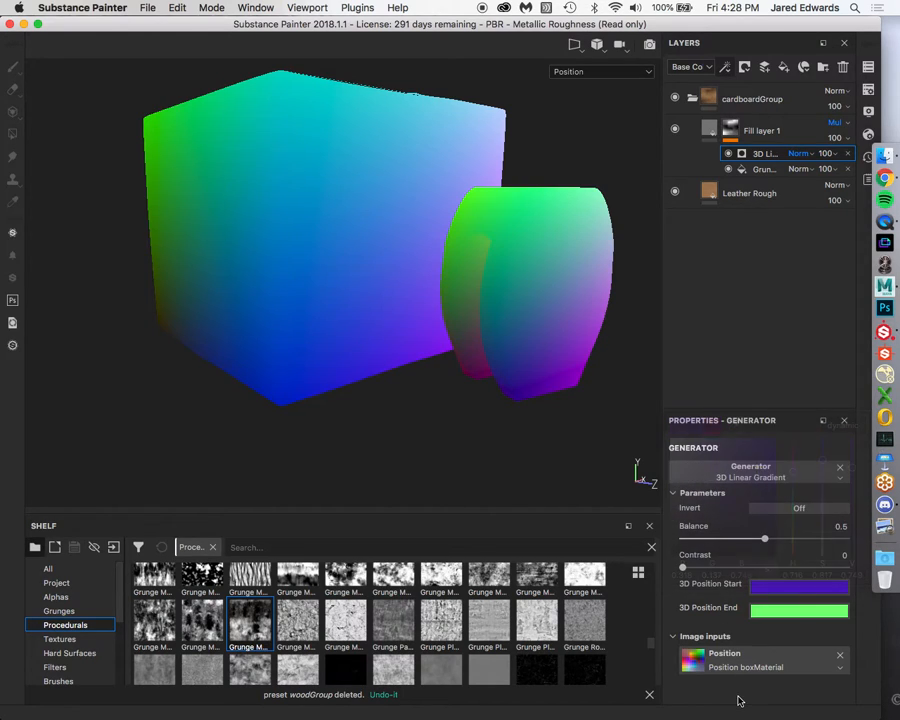
Set the gradient's 3D Position End to the light cyan sampled at the upper edge of the box in the Position map.
{"action": "left_click", "coordinate": [797, 616]}
{"action": "left_click", "coordinate": [735, 449]}
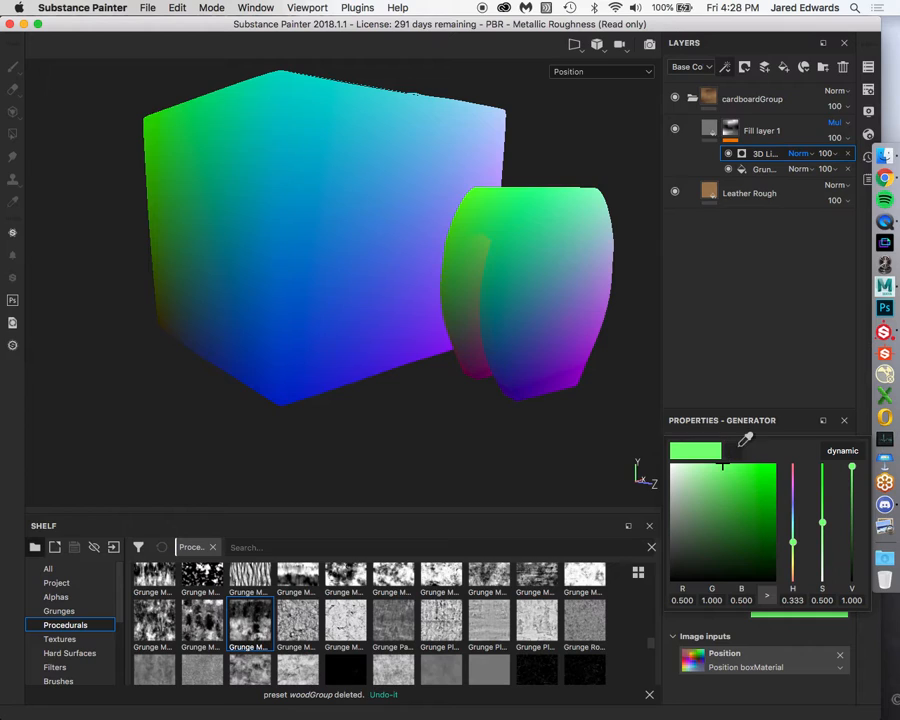
{"action": "left_click", "coordinate": [405, 96]}
{"action": "left_click", "coordinate": [777, 682]}
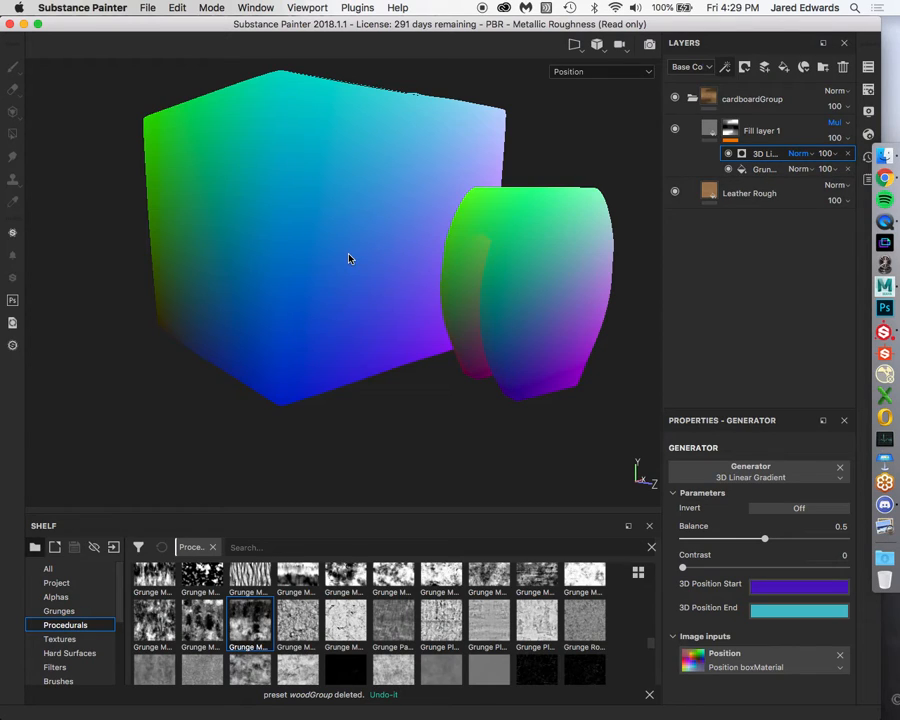
Display Fill layer 1's mask and turn on Invert for the 3D Linear Gradient generator.
{"action": "key", "text": "m"}
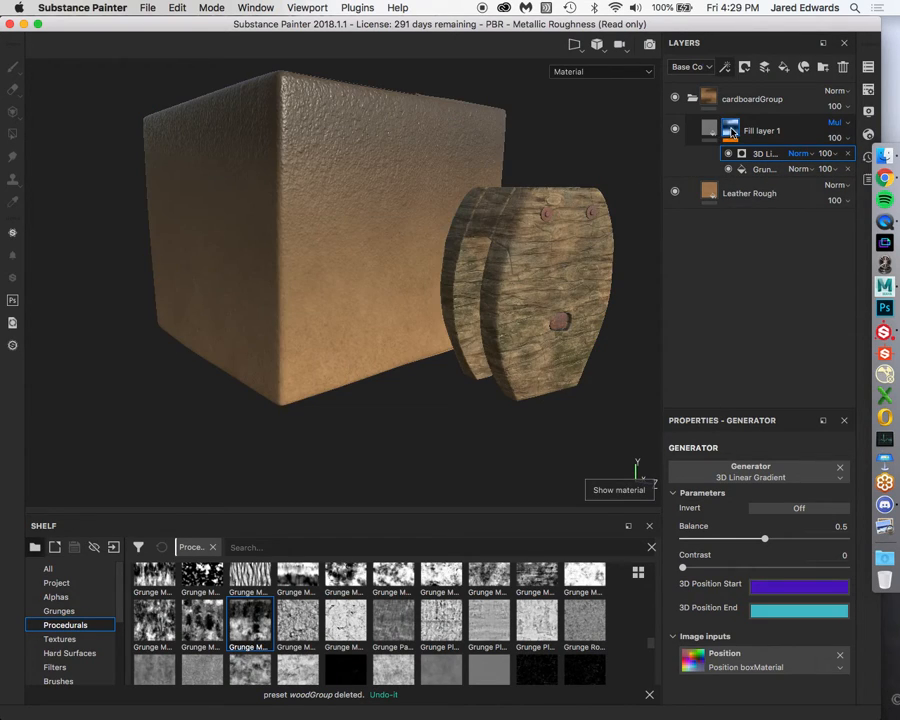
{"action": "left_click", "coordinate": [732, 131]}
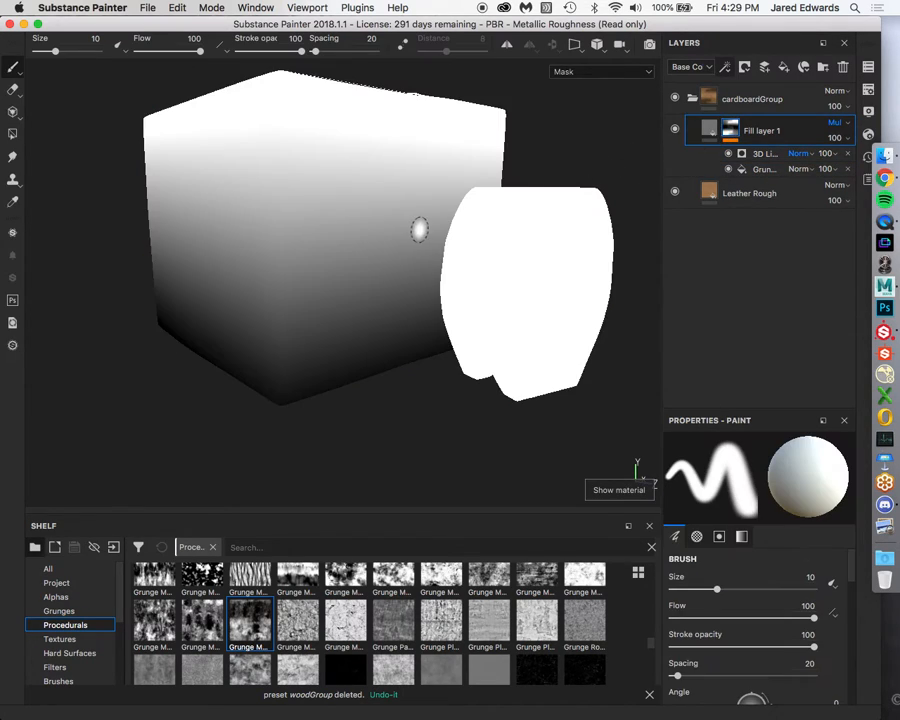
{"action": "left_click", "coordinate": [760, 155]}
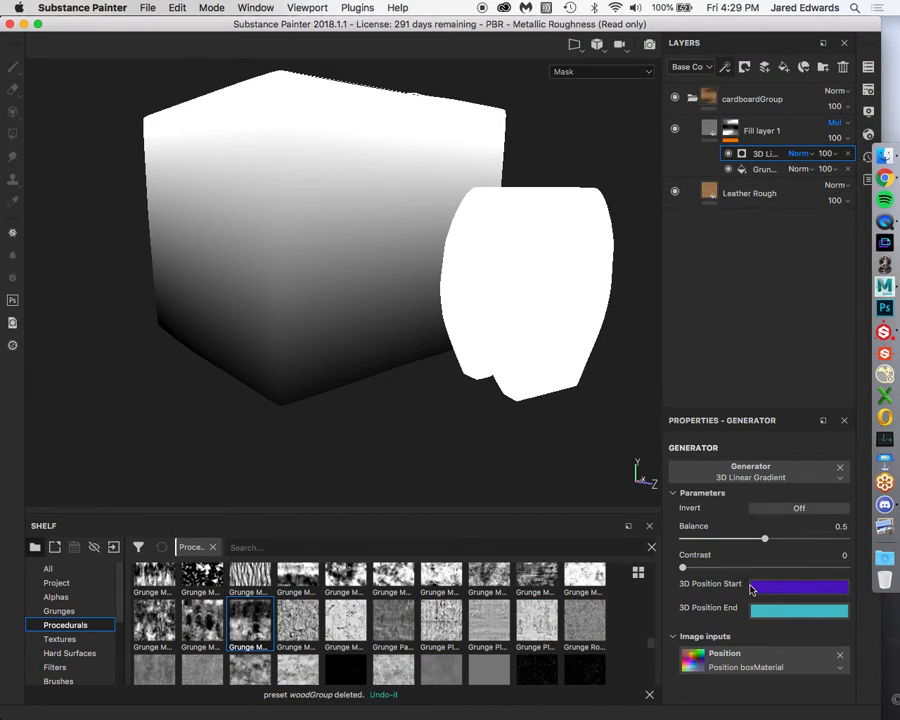
{"action": "left_click", "coordinate": [800, 509]}
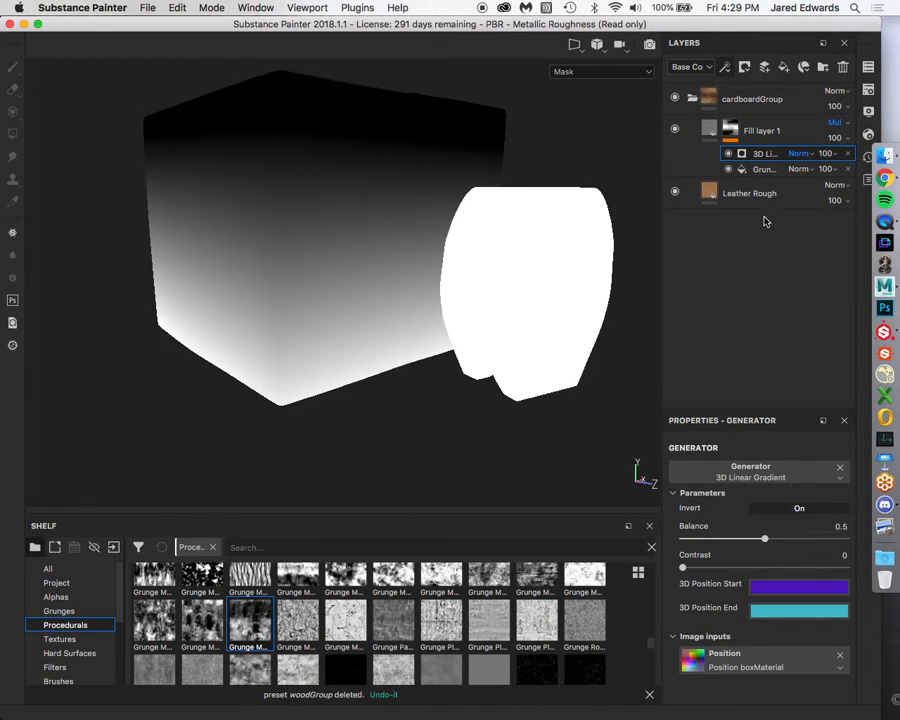
Set the 3D Linear Gradient generator's blend mode to Multiply and check the box with its full material.
{"action": "left_click", "coordinate": [805, 153]}
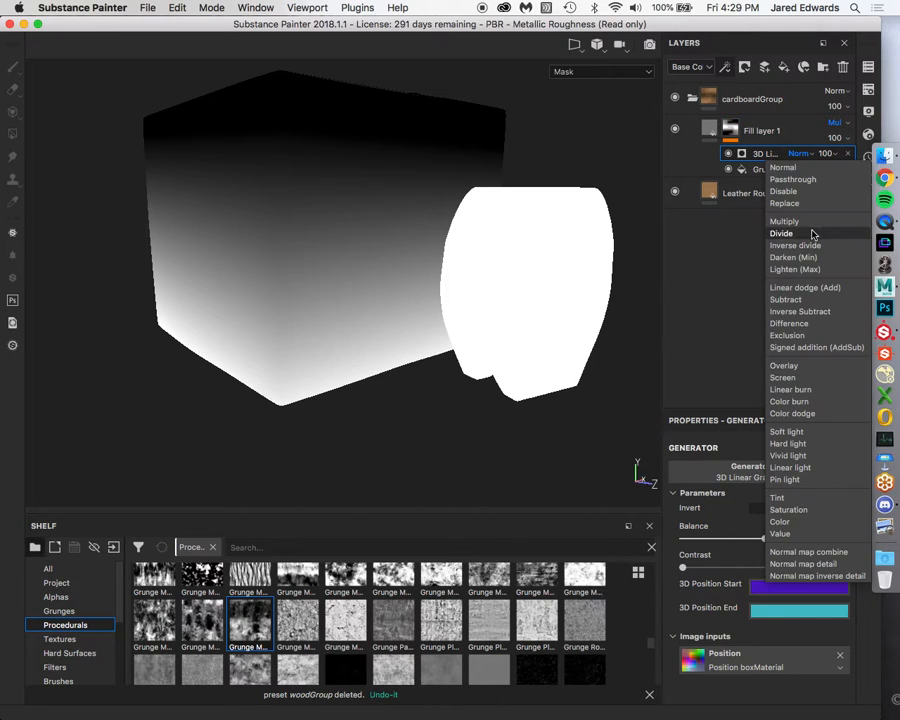
{"action": "left_click", "coordinate": [813, 221]}
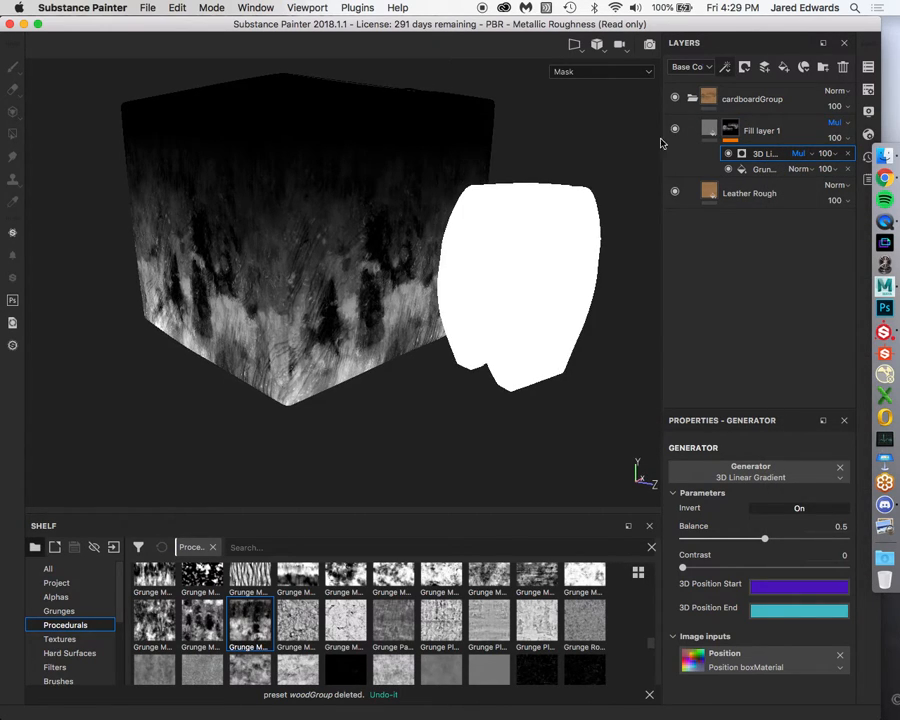
{"action": "left_click", "coordinate": [716, 129]}
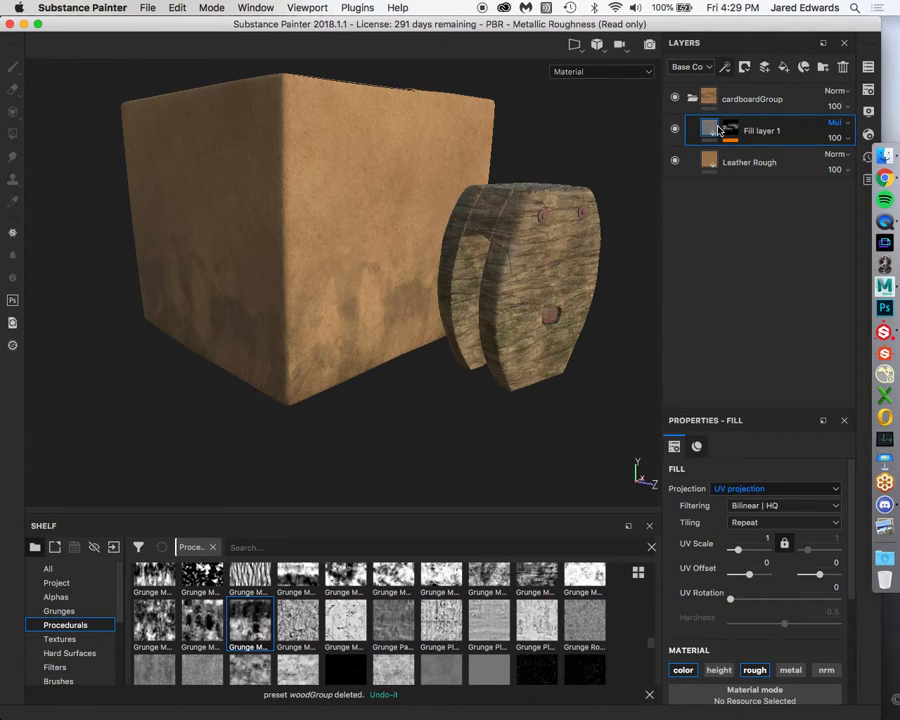
{"action": "left_click", "coordinate": [722, 129]}
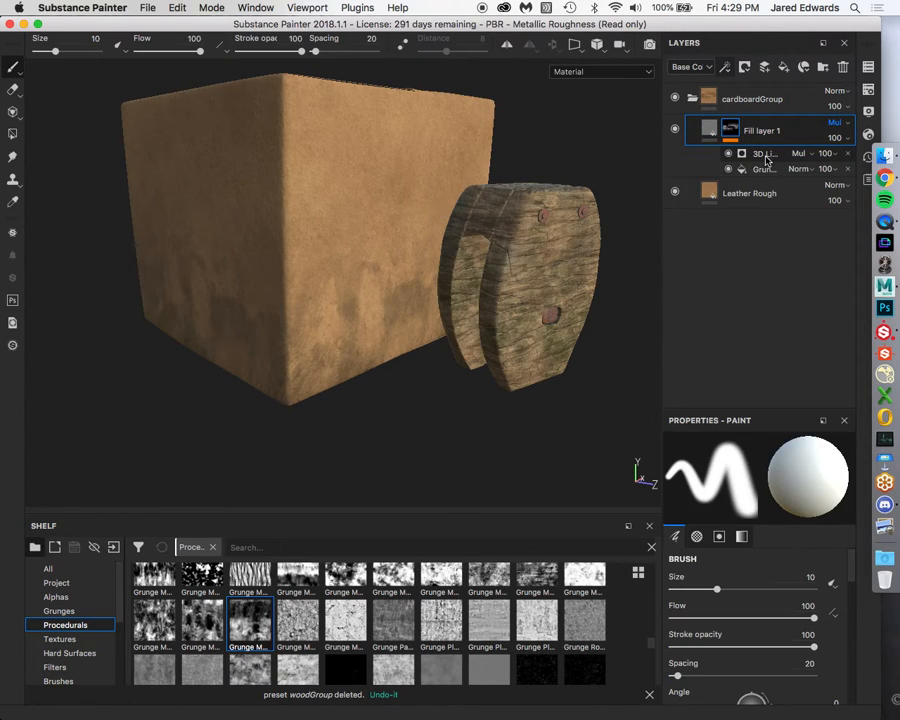
Reselect the 3D Linear Gradient generator and compare its start and end colours with the Position mesh map on the box.
{"action": "left_click", "coordinate": [765, 154]}
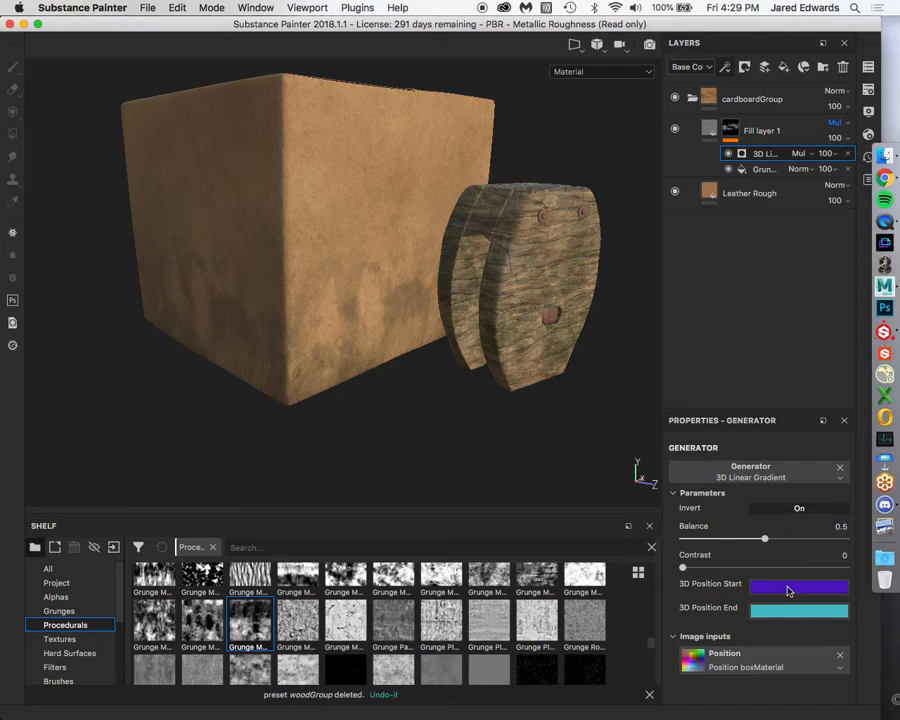
{"action": "key", "text": "b"}
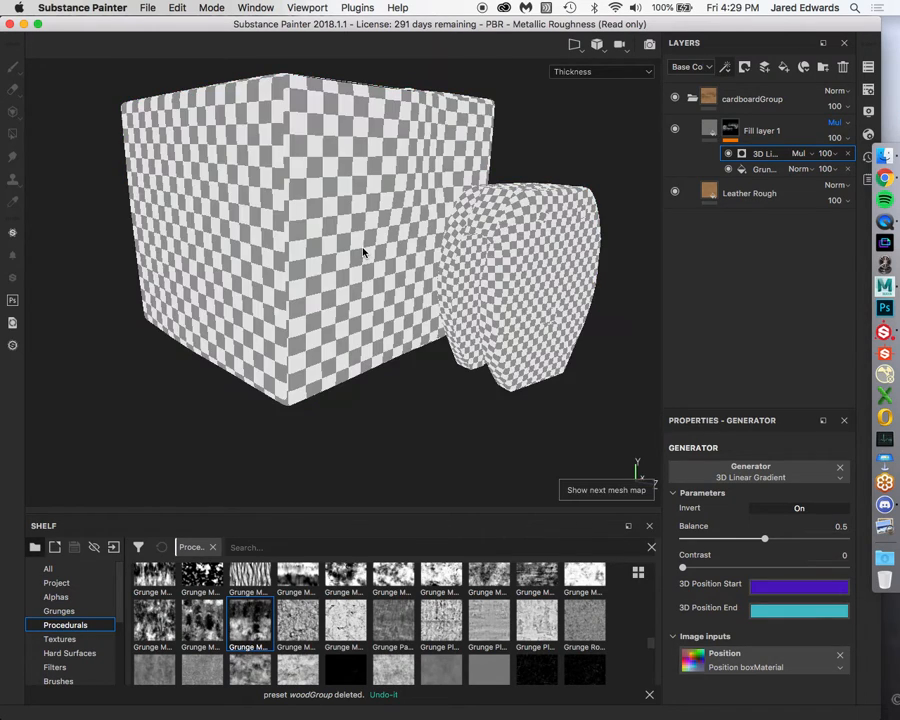
{"action": "key", "text": "shift+b"}
{"action": "key", "text": "shift+b"}
{"action": "key", "text": "b"}
{"action": "key", "text": "b"}
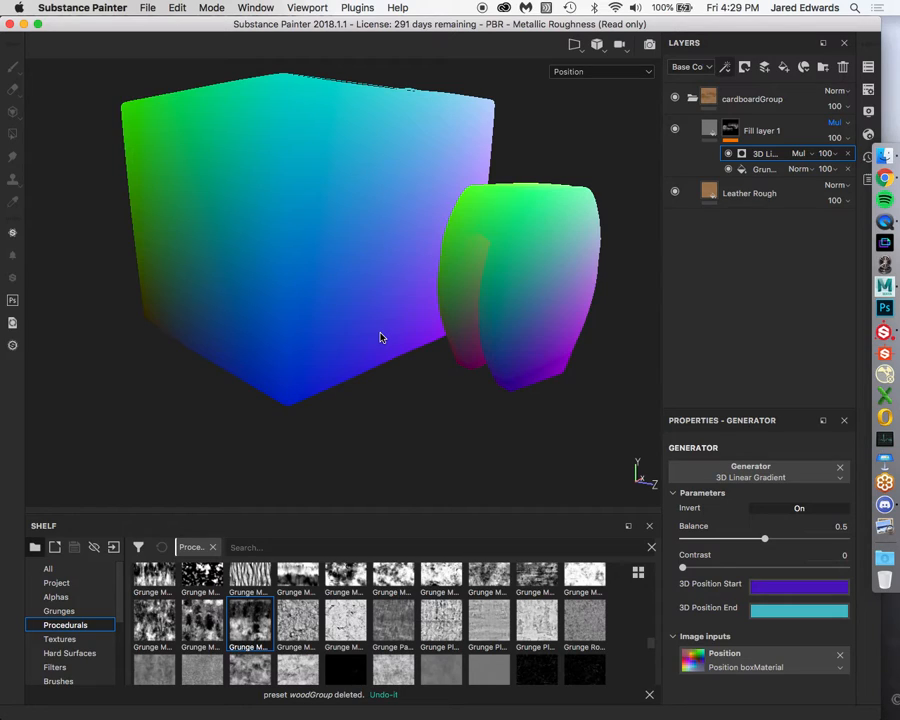
Collapse cardboardGroup in the layer stack and inspect the box with its full material.
{"action": "left_click", "coordinate": [706, 128]}
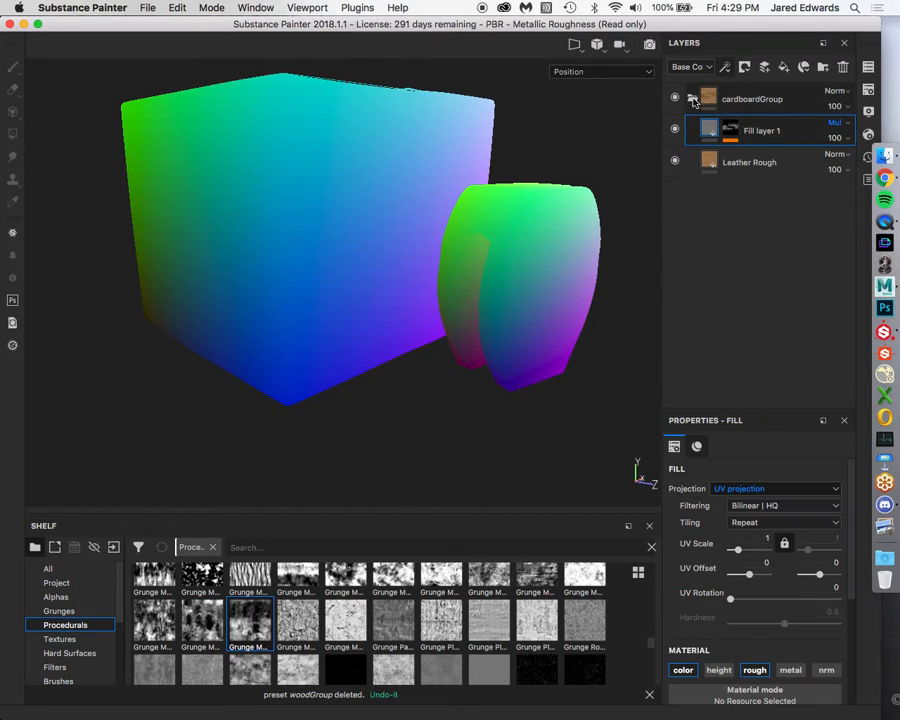
{"action": "left_click", "coordinate": [690, 98]}
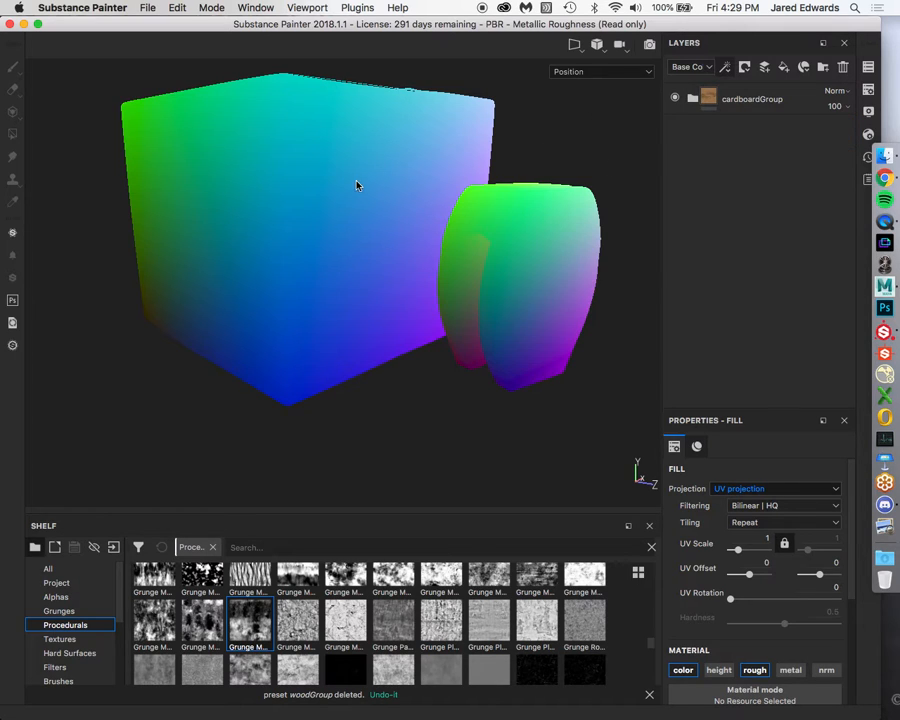
{"action": "key", "text": "m"}
{"action": "left_click_drag", "start_coordinate": [368, 181], "coordinate": [334, 242], "text": "alt"}
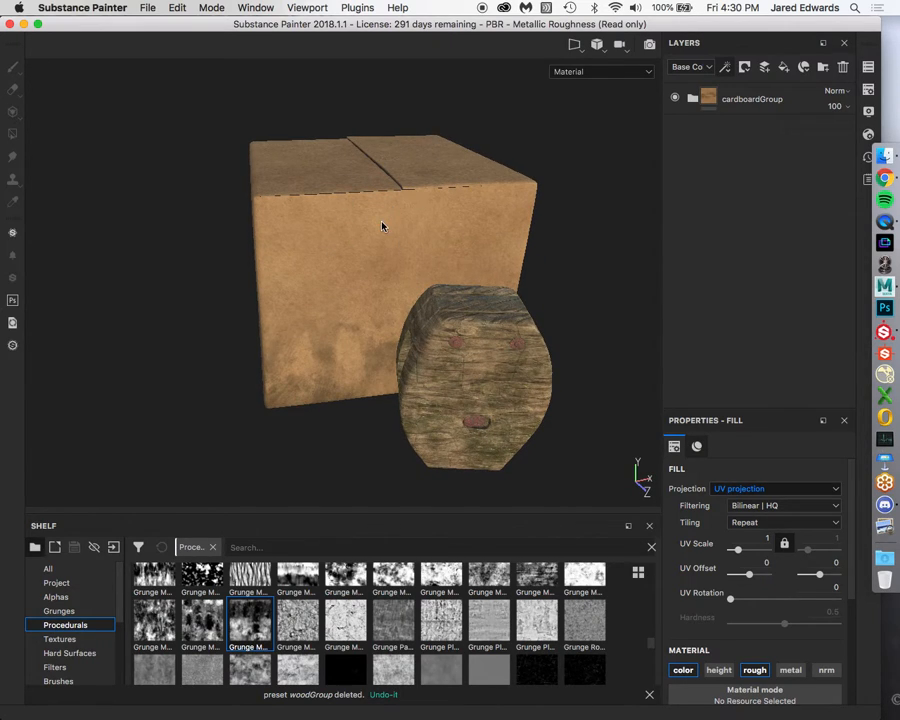
Add a folder above Fill layer 1 inside cardboardGroup and name it takeGroup.
{"action": "left_click_drag", "start_coordinate": [381, 226], "coordinate": [482, 217], "text": "alt"}
{"action": "left_click", "coordinate": [693, 98]}
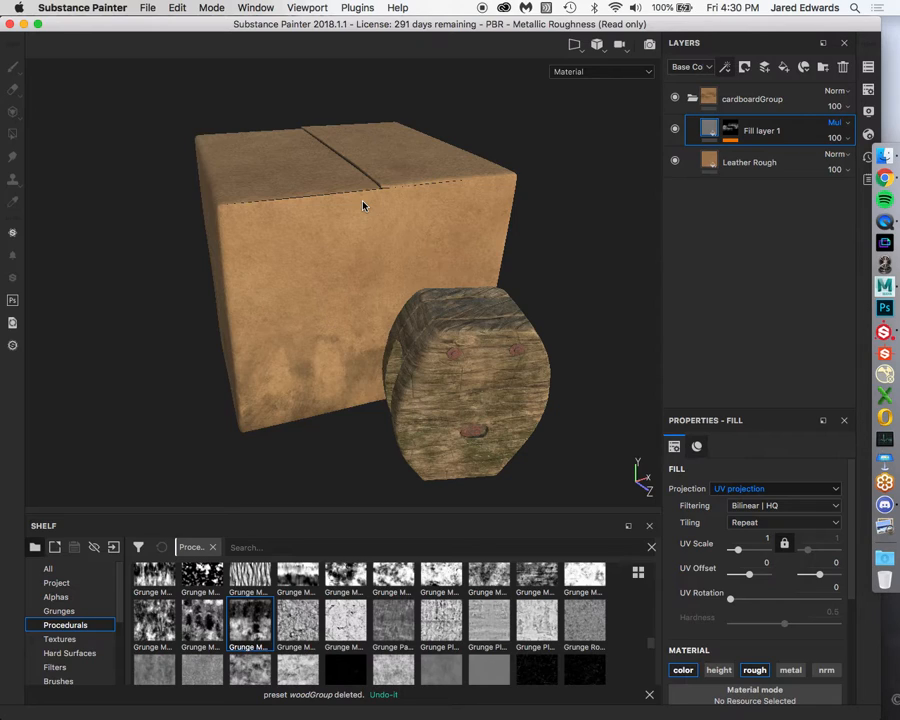
{"action": "left_click", "coordinate": [820, 67]}
{"action": "double_click", "coordinate": [748, 130]}
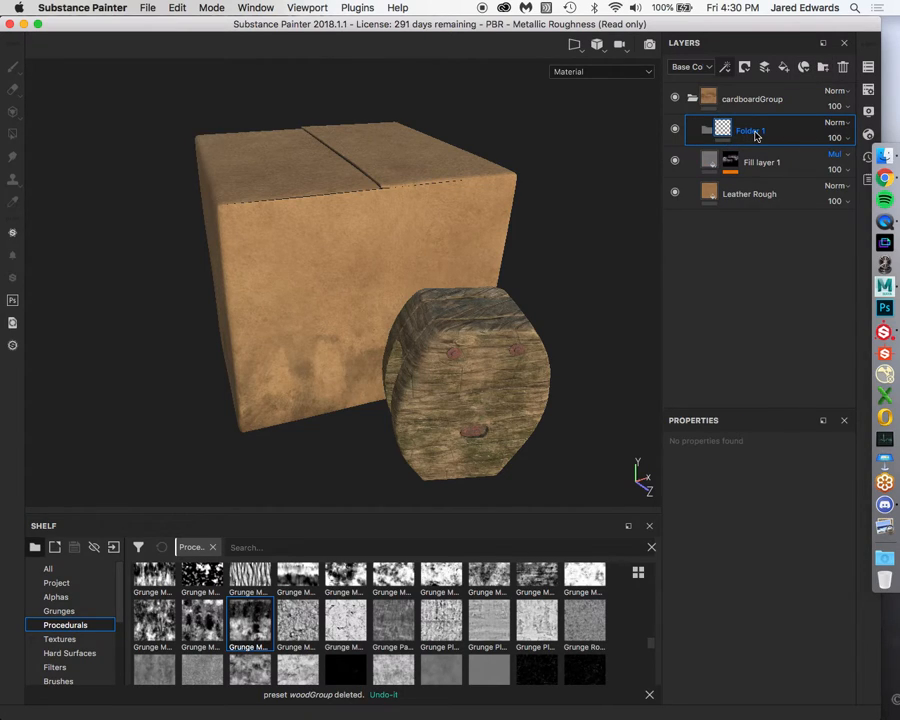
{"action": "type", "text": "take"}
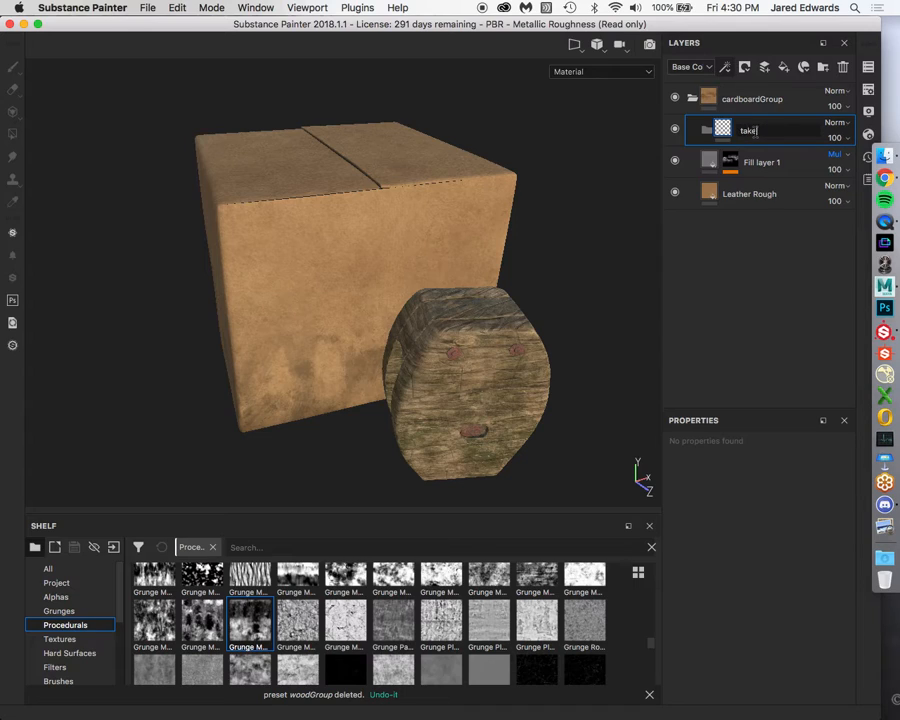
{"action": "type", "text": "Group"}
{"action": "key", "text": "Return"}
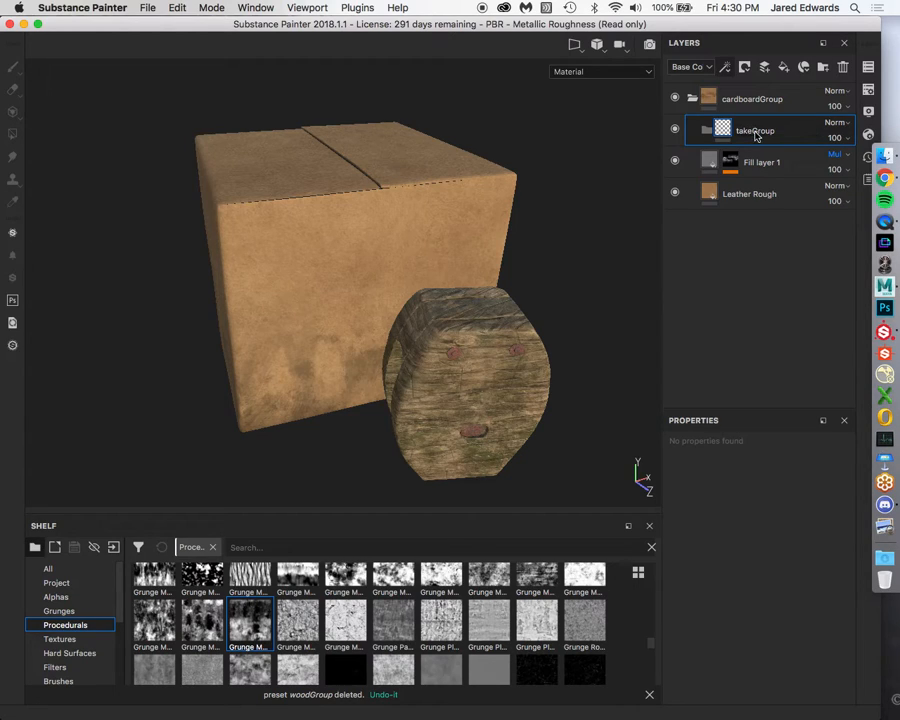
Add a fill layer inside takeGroup and leave only its height and roughness channels active.
{"action": "left_click", "coordinate": [783, 69]}
{"action": "left_click_drag", "start_coordinate": [745, 131], "coordinate": [738, 156]}
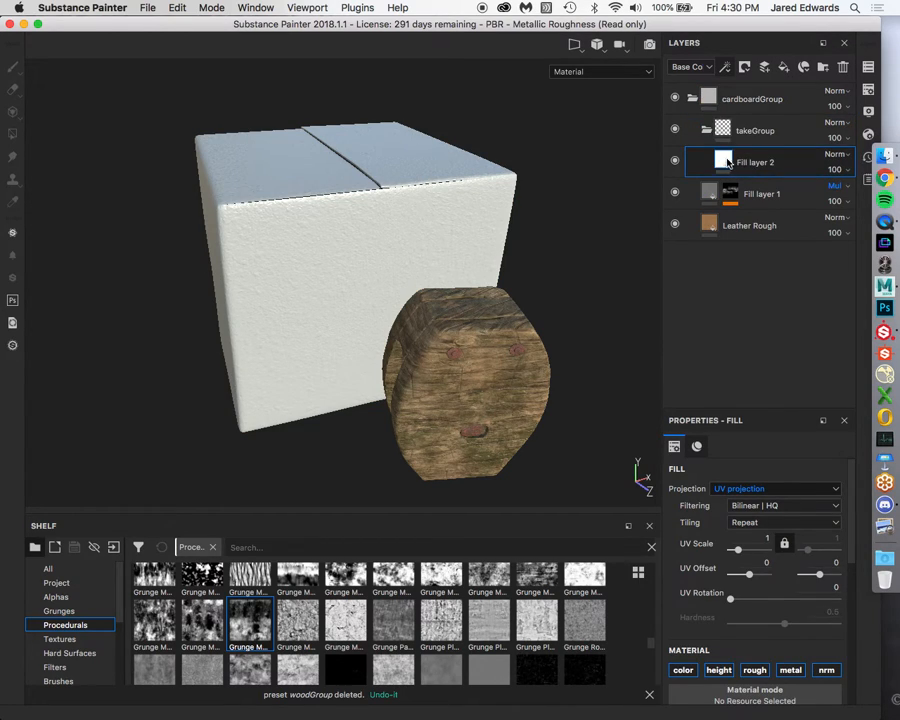
{"action": "scroll", "coordinate": [733, 651], "scroll_direction": "down", "scroll_amount": 5}
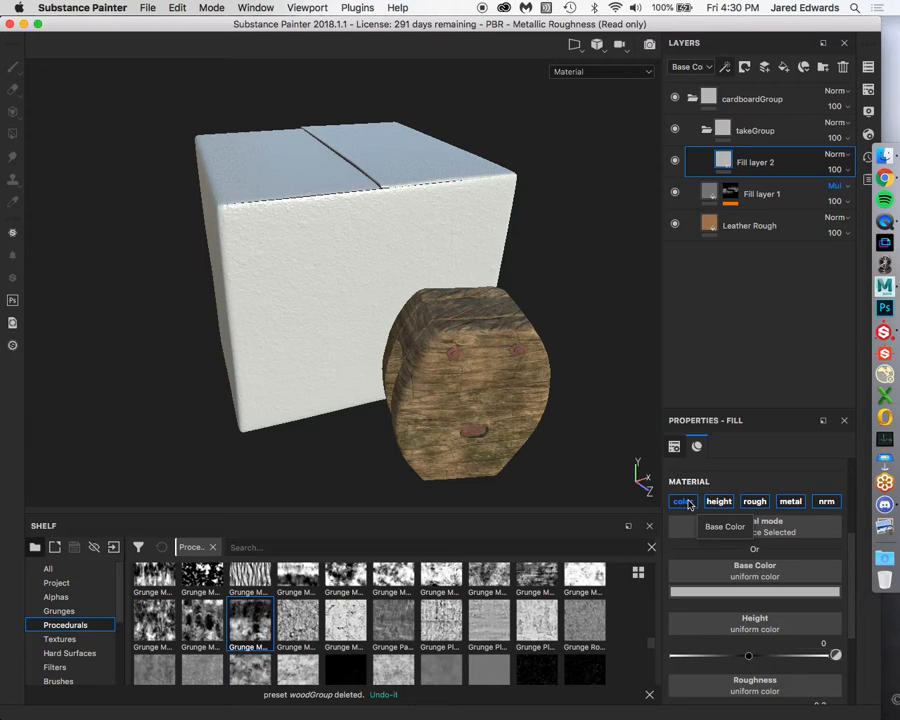
{"action": "left_click", "coordinate": [688, 503]}
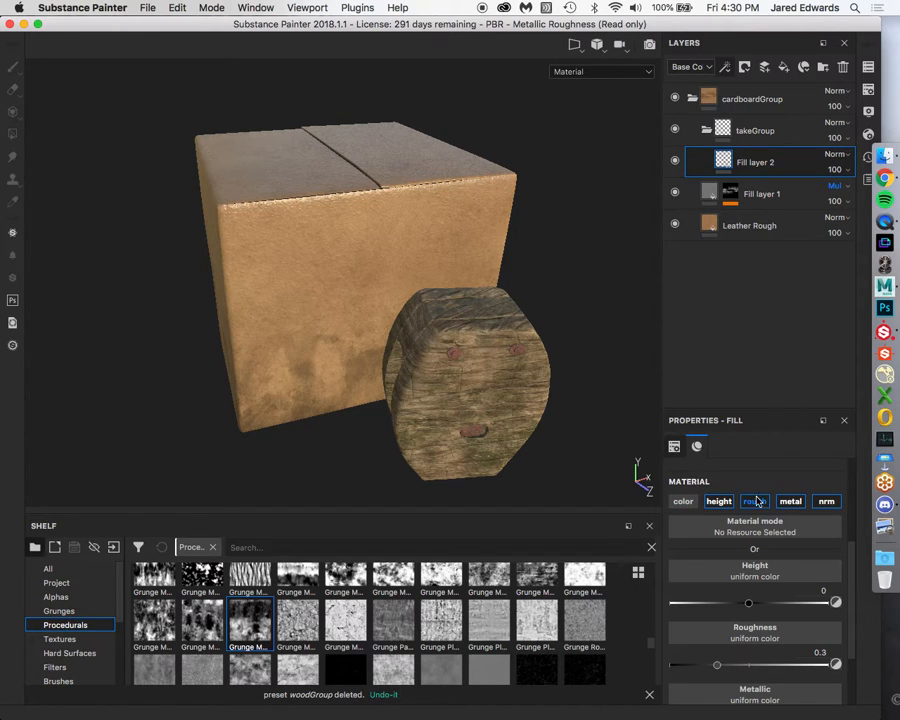
{"action": "left_click", "coordinate": [790, 501]}
{"action": "left_click", "coordinate": [826, 501]}
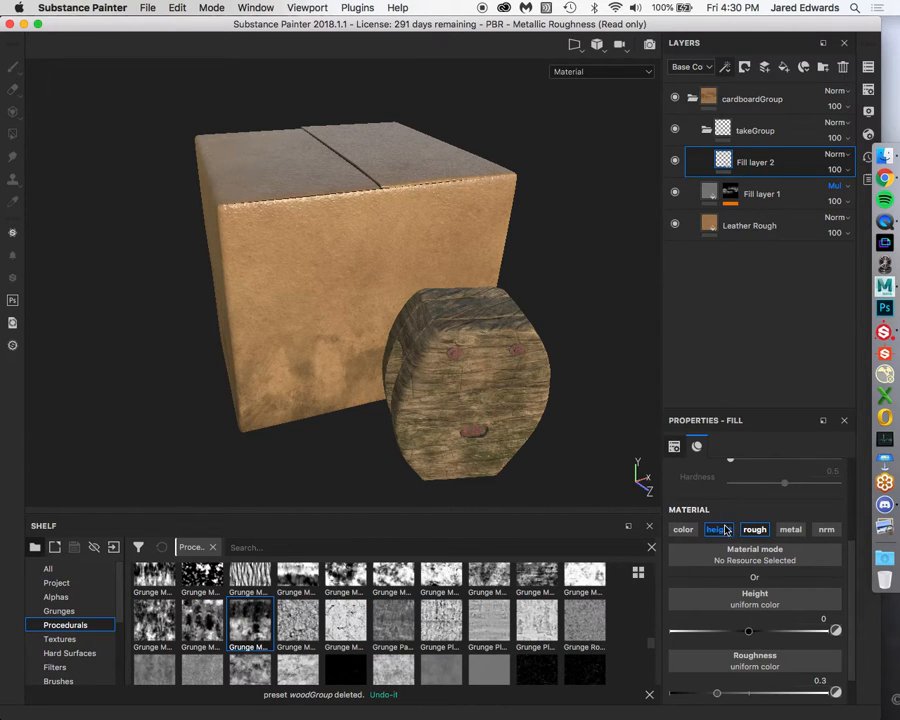
Compare the box's surface with takeGroup hidden and shown from several angles.
{"action": "right_click_drag", "start_coordinate": [377, 239], "coordinate": [478, 266], "text": "alt"}
{"action": "mouse_move", "coordinate": [478, 266]}
{"action": "left_mouse_down", "text": "alt"}
{"action": "mouse_move", "coordinate": [474, 295]}
{"action": "mouse_move", "coordinate": [484, 243]}
{"action": "left_mouse_up", "text": "alt"}
{"action": "left_click", "coordinate": [673, 130]}
{"action": "left_click", "coordinate": [673, 130]}
{"action": "left_click", "coordinate": [673, 130]}
{"action": "left_click", "coordinate": [673, 130]}
{"action": "left_click", "coordinate": [673, 130]}
{"action": "left_click", "coordinate": [673, 132]}
{"action": "left_click", "coordinate": [673, 132]}
{"action": "left_click", "coordinate": [673, 132]}
{"action": "left_click_drag", "start_coordinate": [458, 170], "coordinate": [255, 68], "text": "alt"}
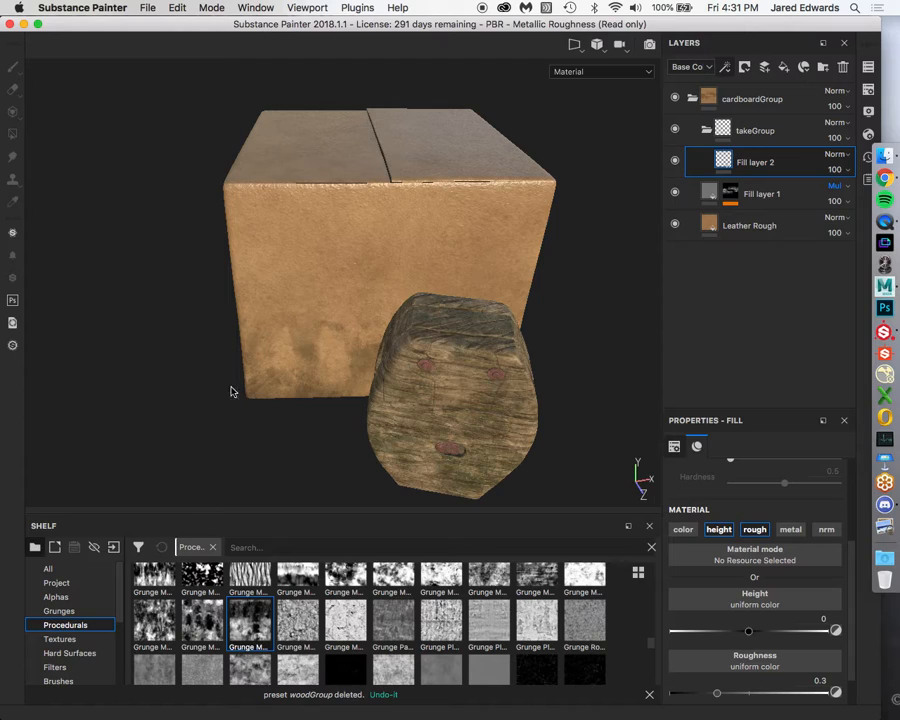
Add a black mask to takeGroup.
{"action": "left_click", "coordinate": [747, 67]}
{"action": "left_click", "coordinate": [750, 67]}
{"action": "left_click", "coordinate": [755, 130]}
{"action": "left_click", "coordinate": [745, 67]}
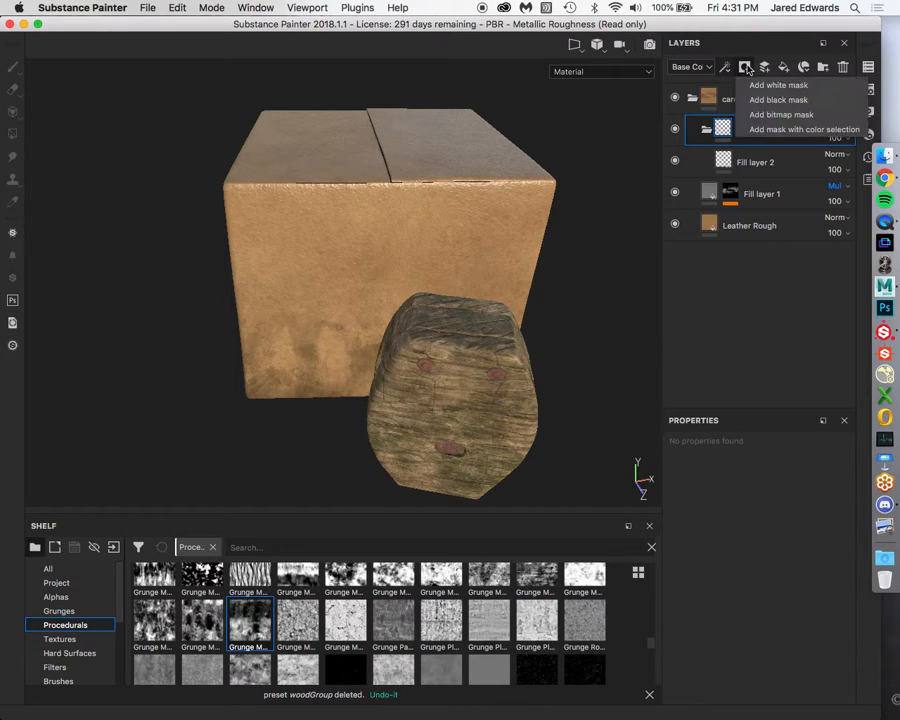
{"action": "left_click", "coordinate": [765, 100]}
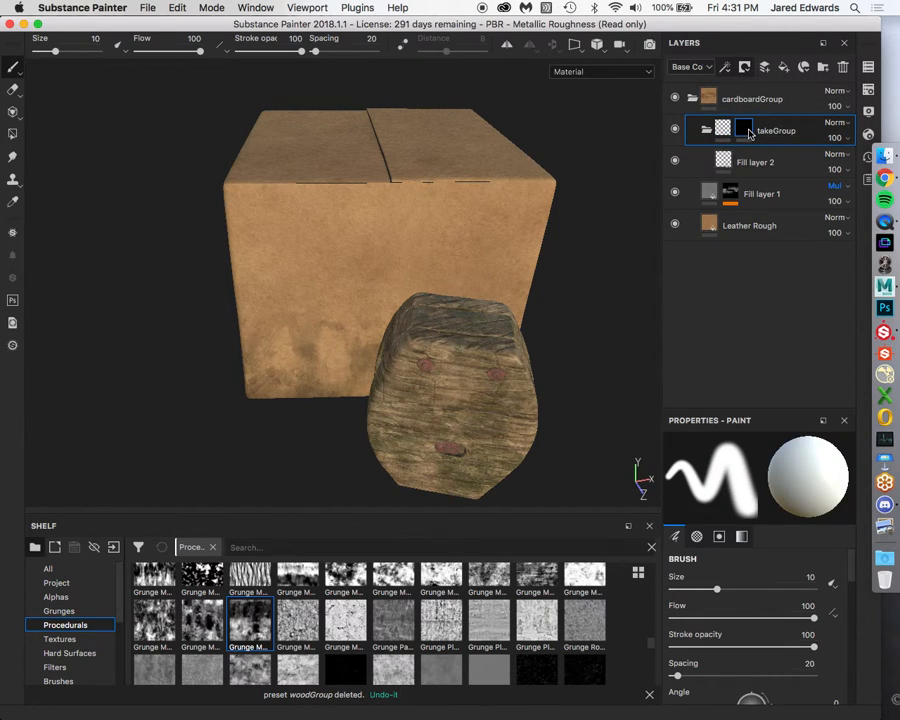
{"action": "mouse_move", "coordinate": [749, 133]}
Add a 3D Linear Gradient generator to takeGroup's mask.
{"action": "left_click", "coordinate": [725, 67]}
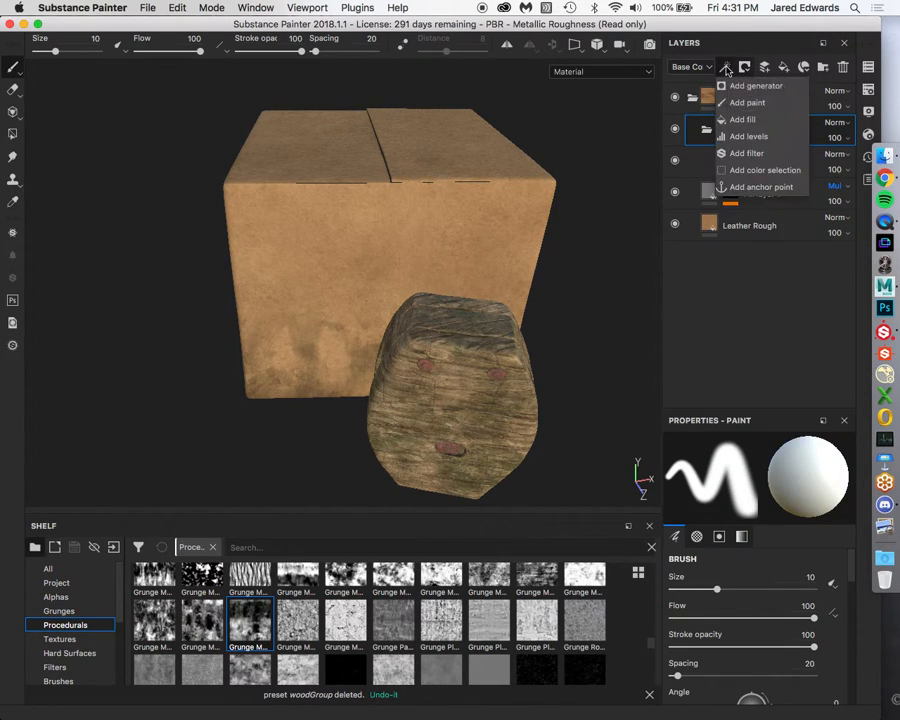
{"action": "left_click", "coordinate": [740, 87]}
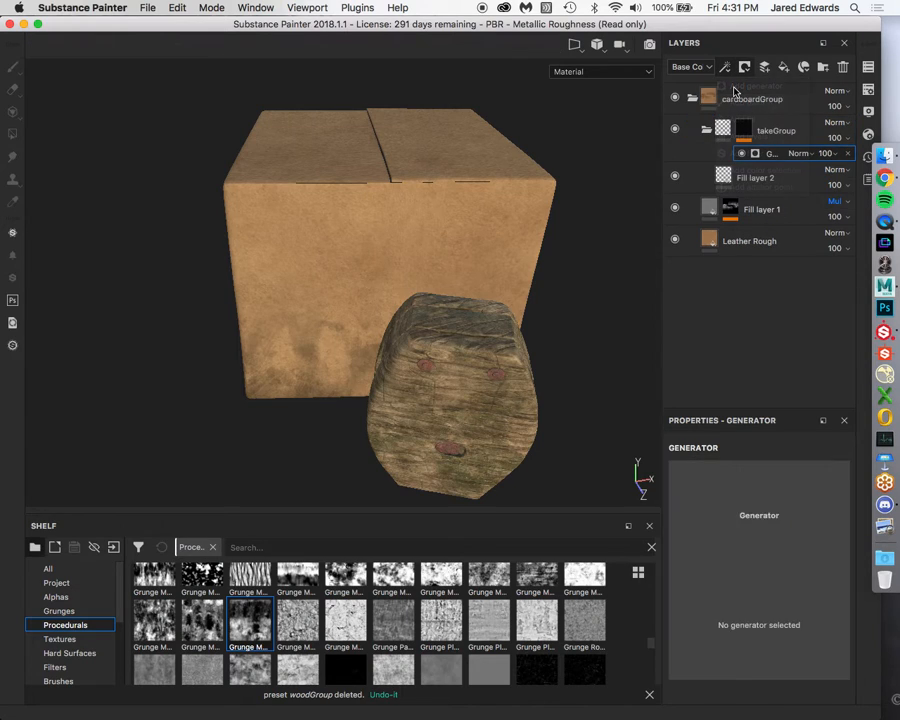
{"action": "left_click", "coordinate": [735, 478]}
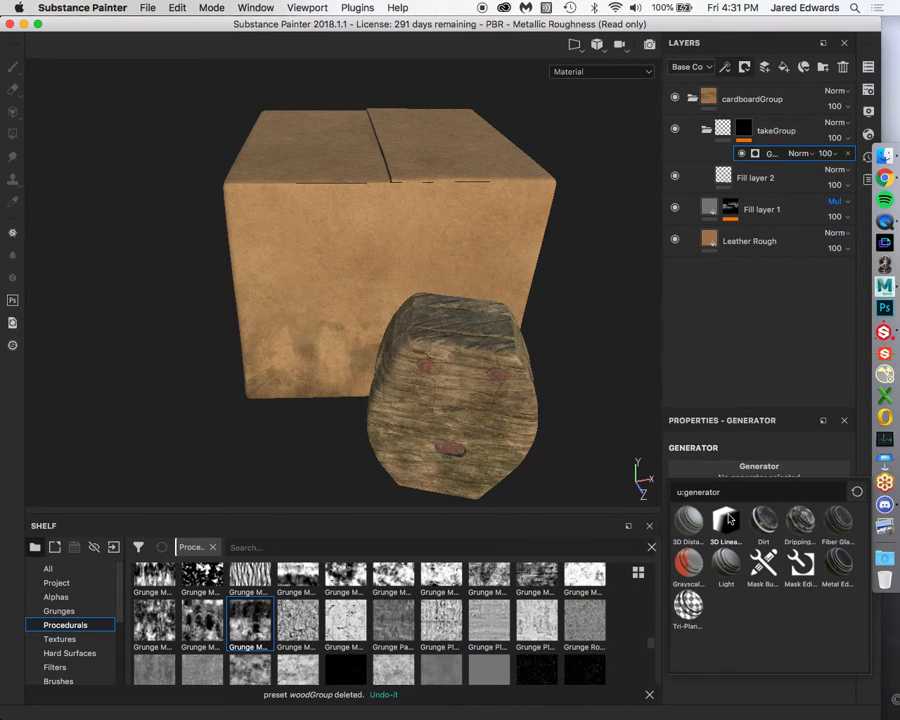
{"action": "mouse_move", "coordinate": [731, 517]}
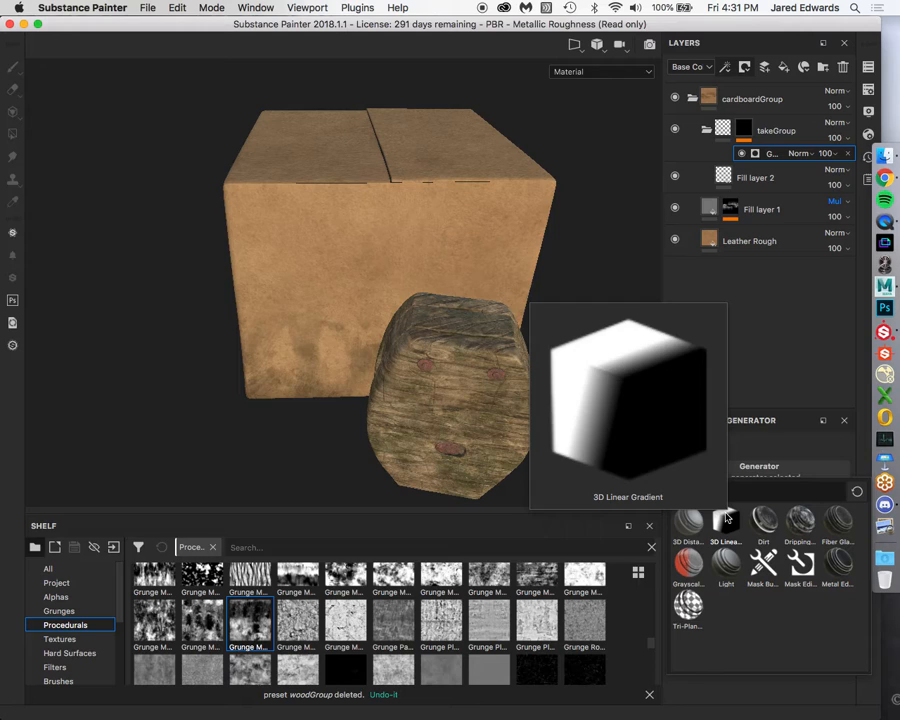
{"action": "left_click", "coordinate": [727, 517]}
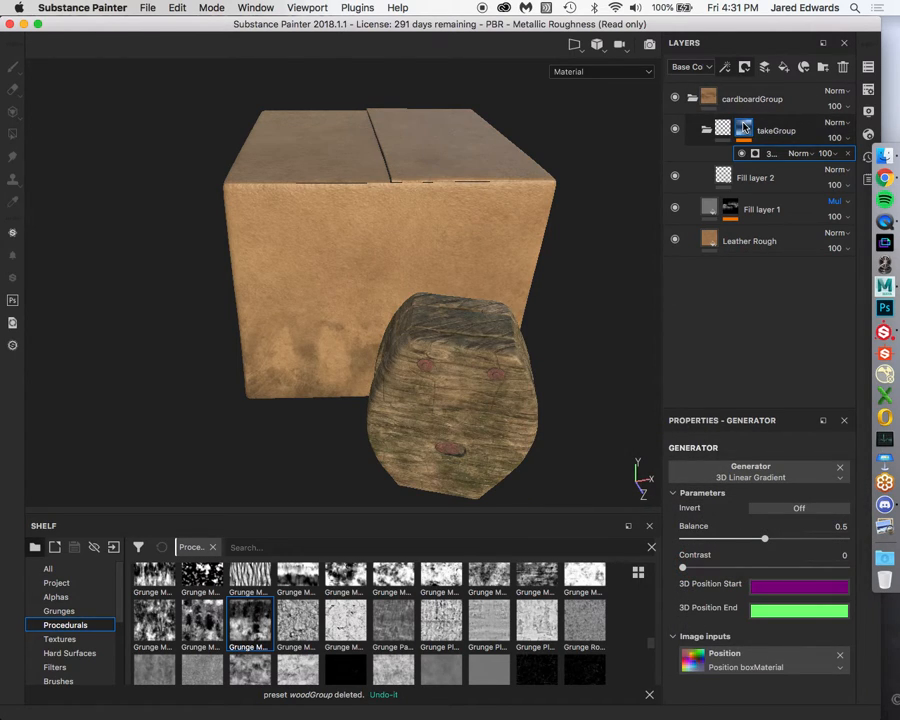
Display the Position mesh map and examine how its colours run across the top and front of the box.
{"action": "left_click", "coordinate": [744, 127], "text": "alt"}
{"action": "key", "text": "m"}
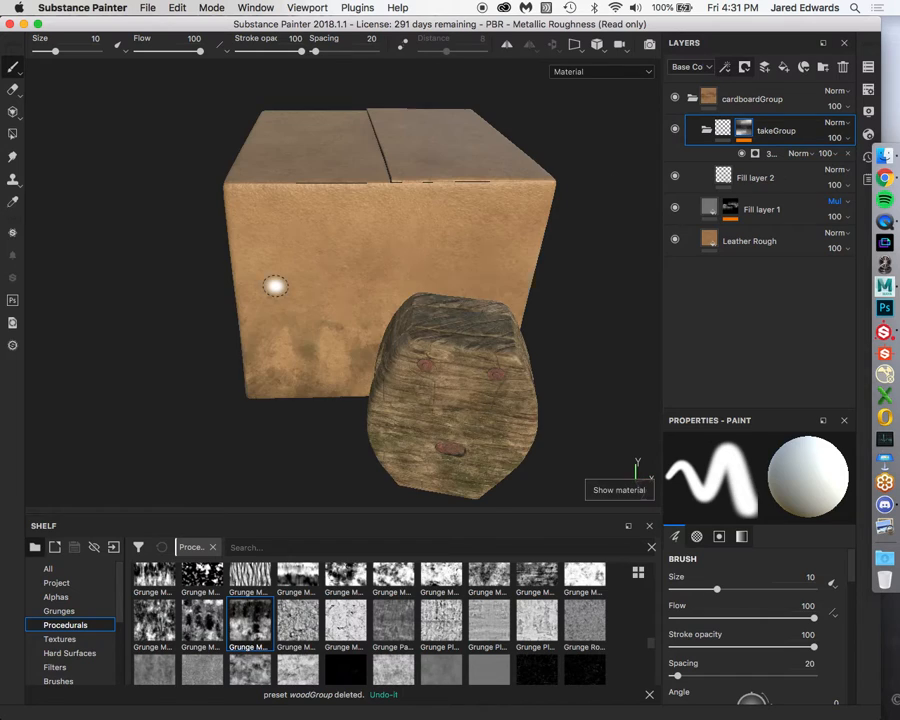
{"action": "key", "text": "b"}
{"action": "left_click_drag", "start_coordinate": [325, 271], "coordinate": [361, 298], "text": "alt"}
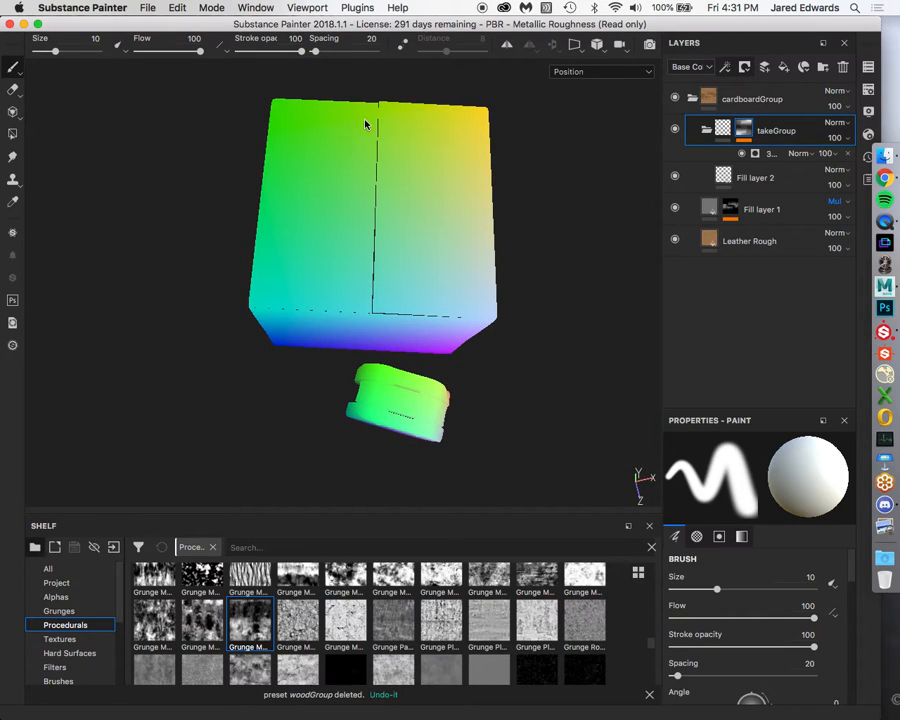
{"action": "left_click_drag", "start_coordinate": [366, 195], "coordinate": [342, 173], "text": "alt"}
{"action": "left_click_drag", "start_coordinate": [374, 241], "coordinate": [359, 260], "text": "alt"}
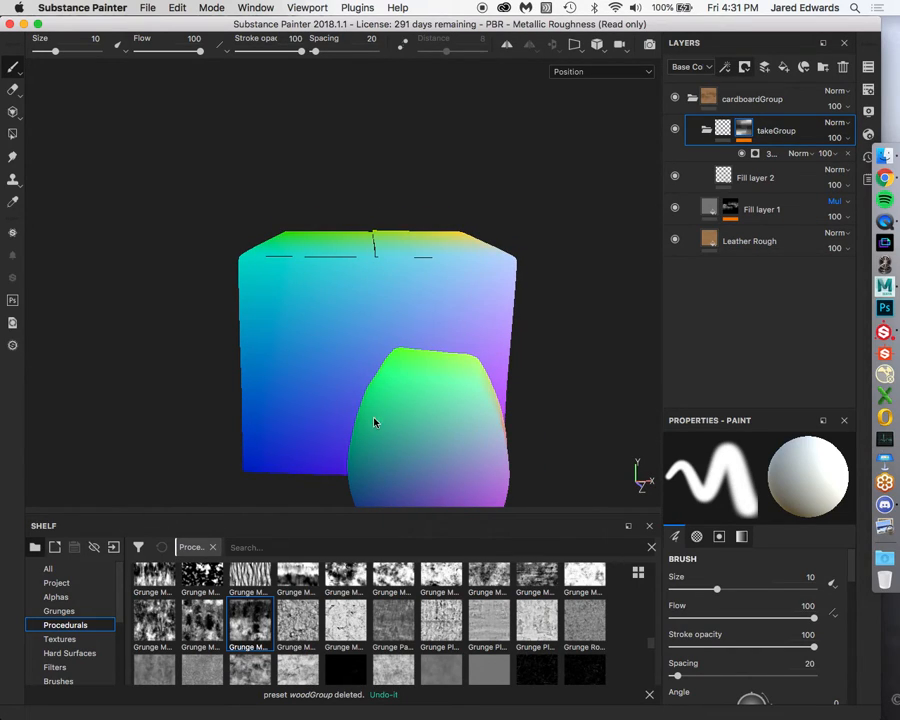
Set the generator's 3D Position Start to the teal sampled at the left edge of the box's front face.
{"action": "left_click", "coordinate": [762, 154]}
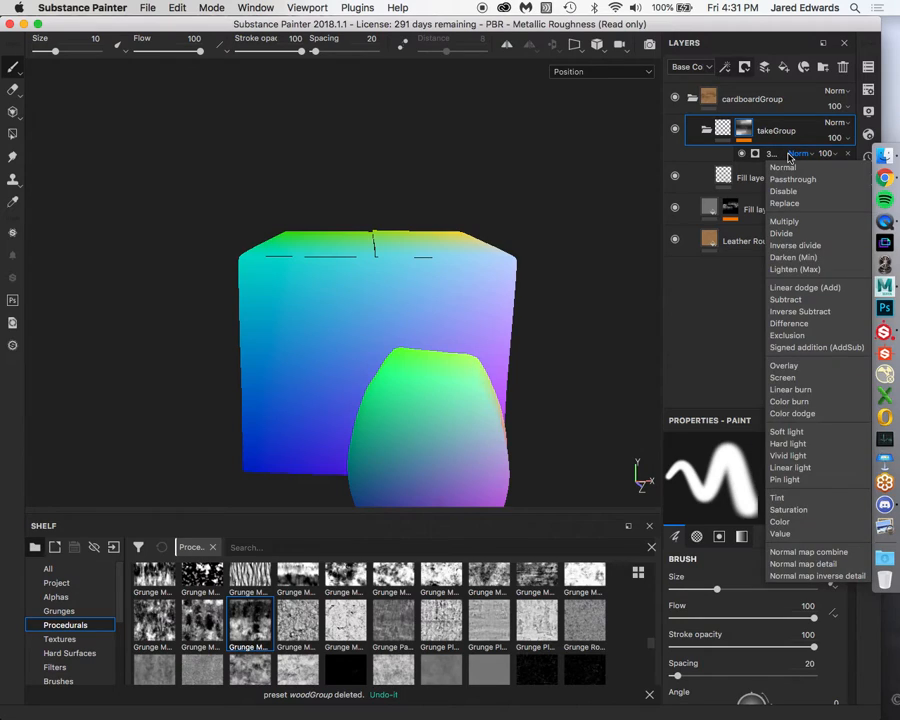
{"action": "left_click", "coordinate": [756, 153]}
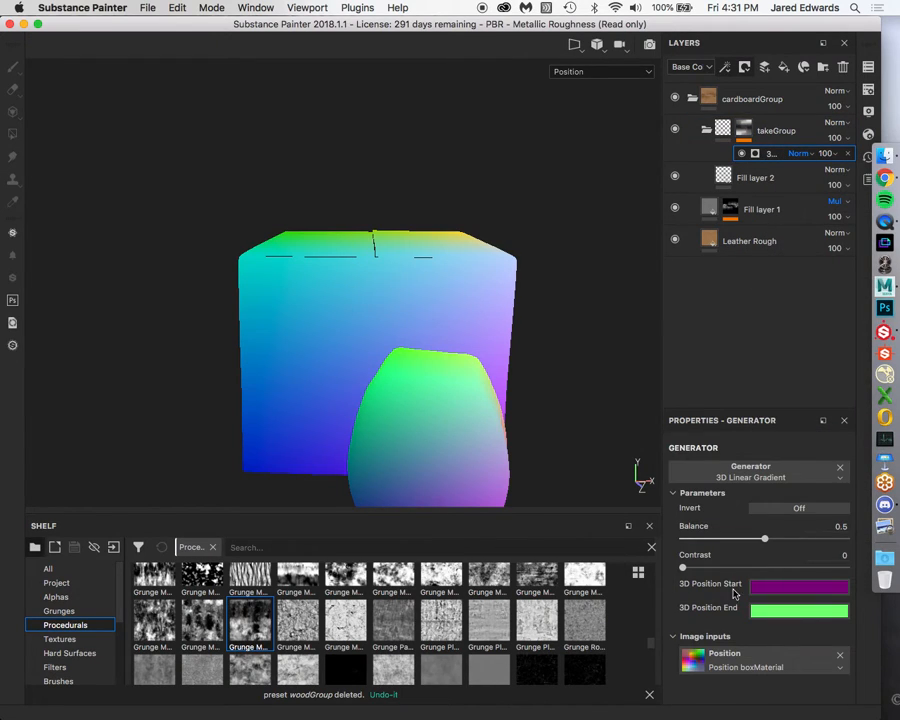
{"action": "left_click", "coordinate": [797, 588]}
{"action": "left_click", "coordinate": [745, 416]}
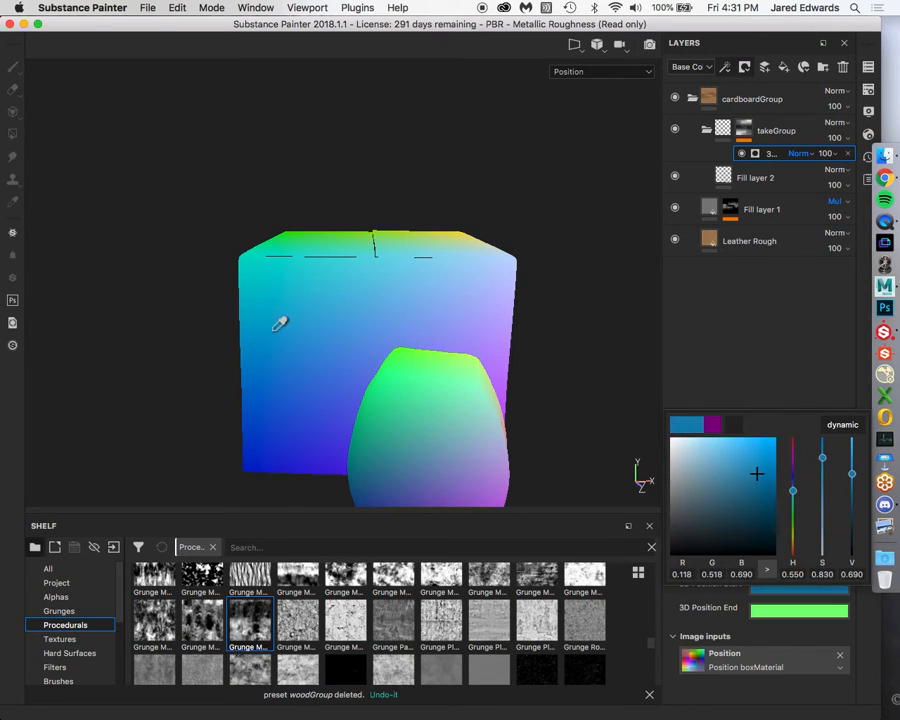
{"action": "left_click", "coordinate": [243, 309]}
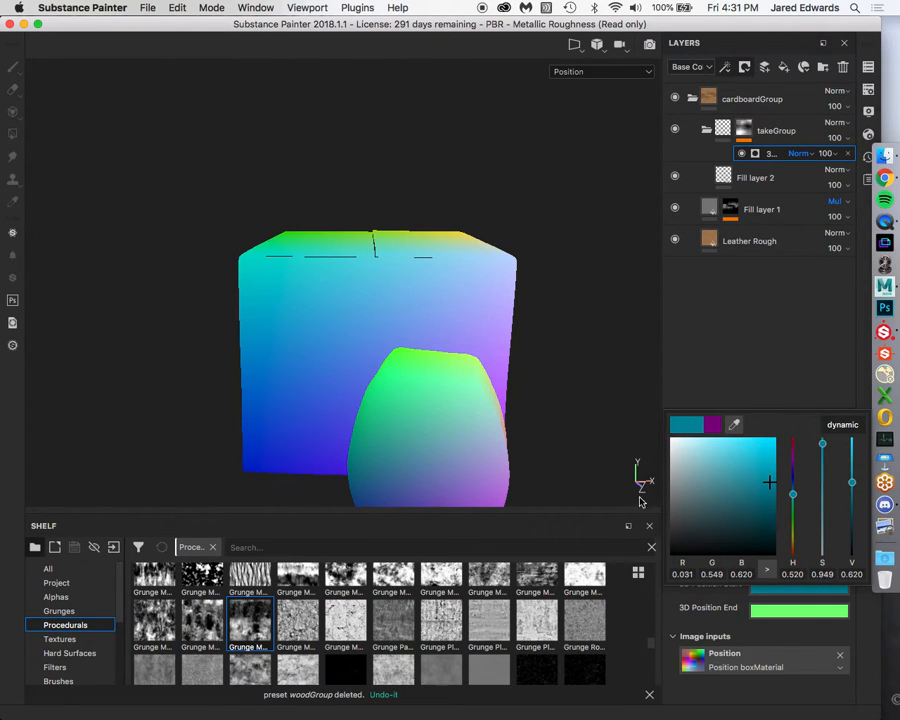
{"action": "left_click", "coordinate": [759, 690]}
Set the generator's 3D Position End to the light purple sampled at the right edge of the box's front face.
{"action": "left_click", "coordinate": [785, 614]}
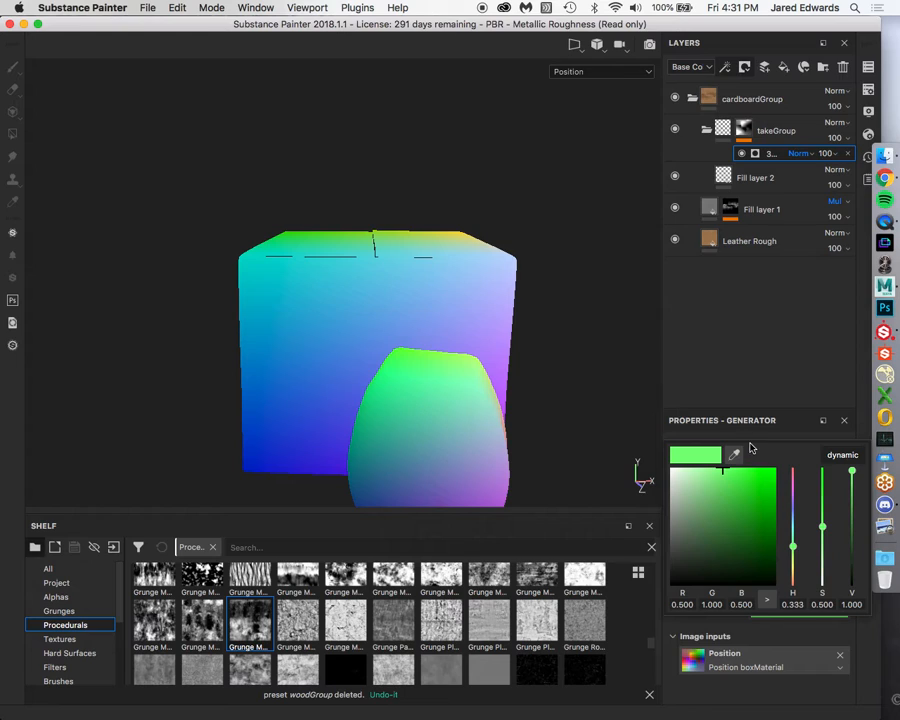
{"action": "left_click", "coordinate": [737, 456]}
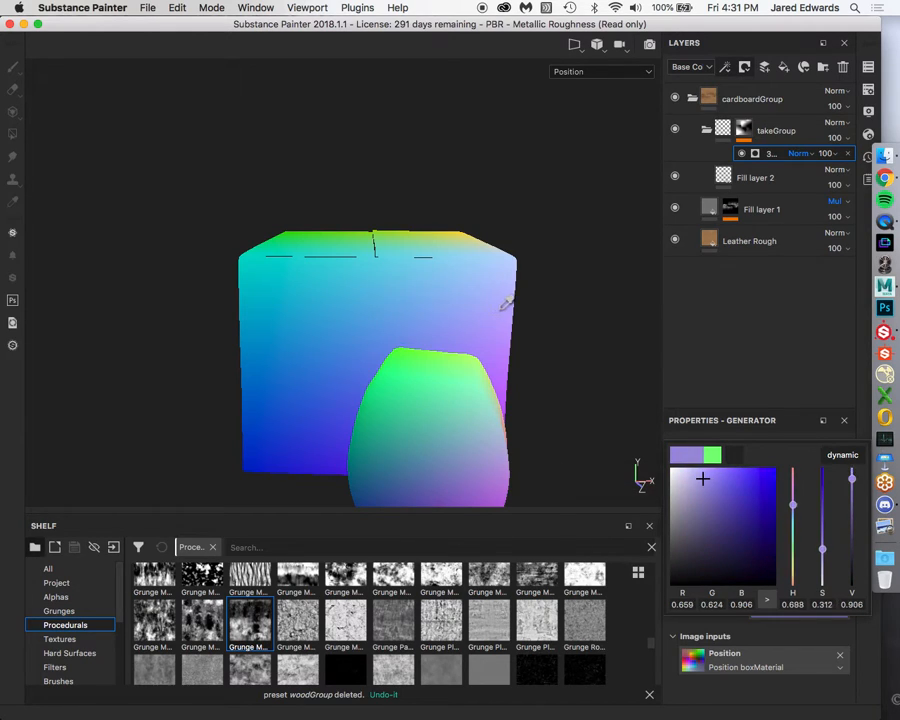
{"action": "left_click", "coordinate": [517, 312]}
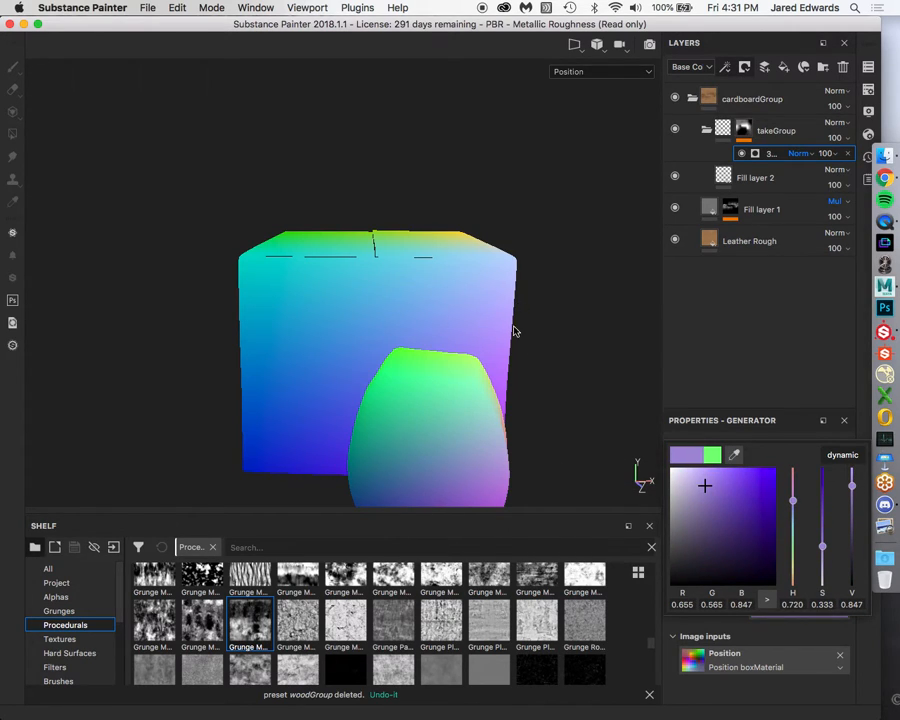
{"action": "left_click", "coordinate": [768, 689]}
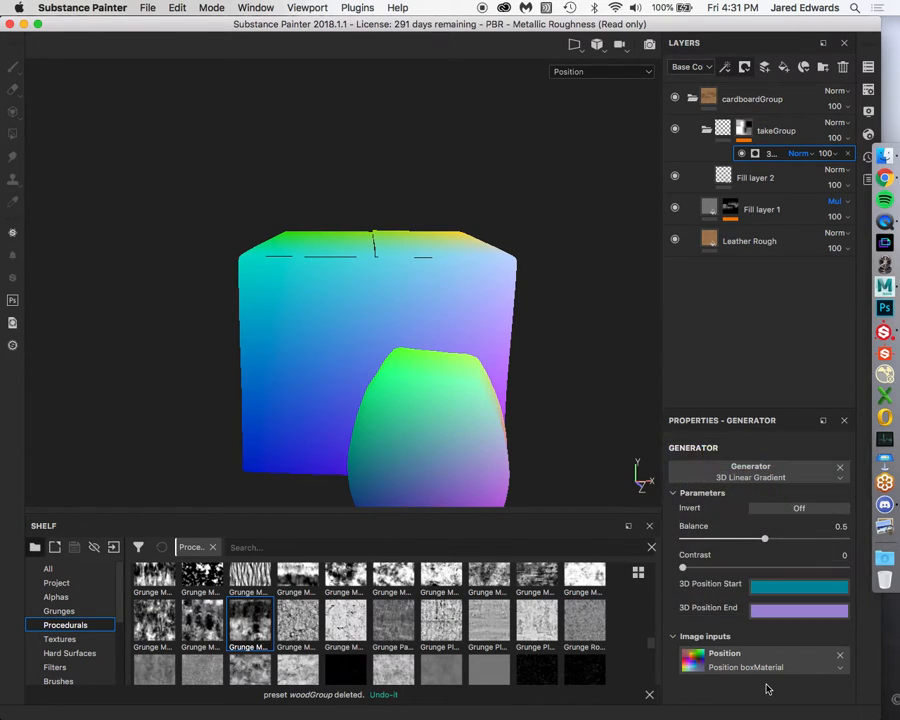
Display takeGroup's mask on the box and reselect its 3D Linear Gradient generator.
{"action": "left_click", "coordinate": [743, 128]}
{"action": "left_click_drag", "start_coordinate": [430, 250], "coordinate": [418, 292], "text": "alt"}
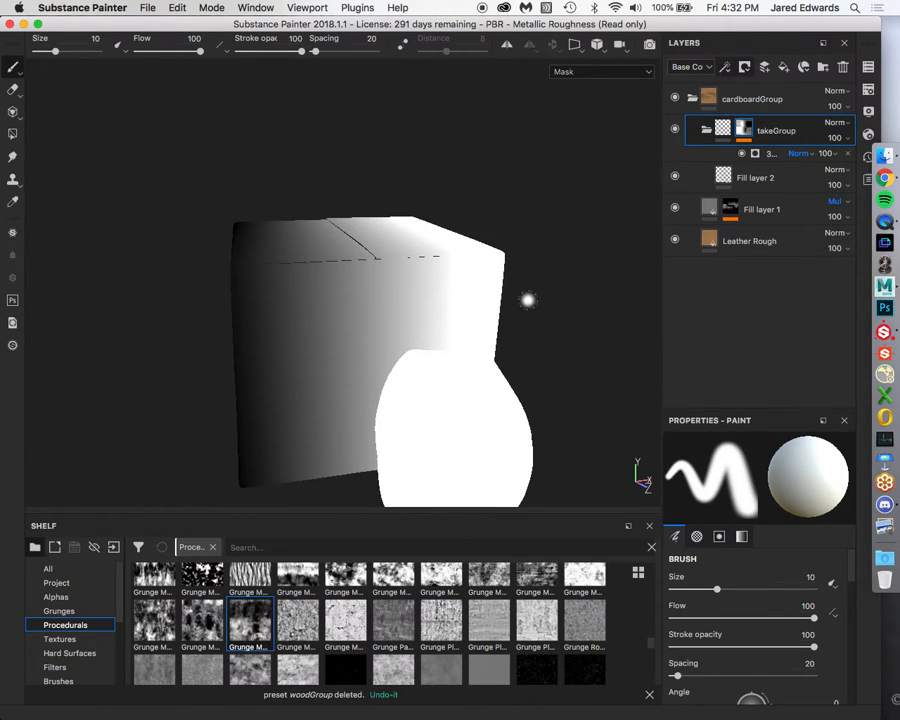
{"action": "left_click", "coordinate": [795, 153]}
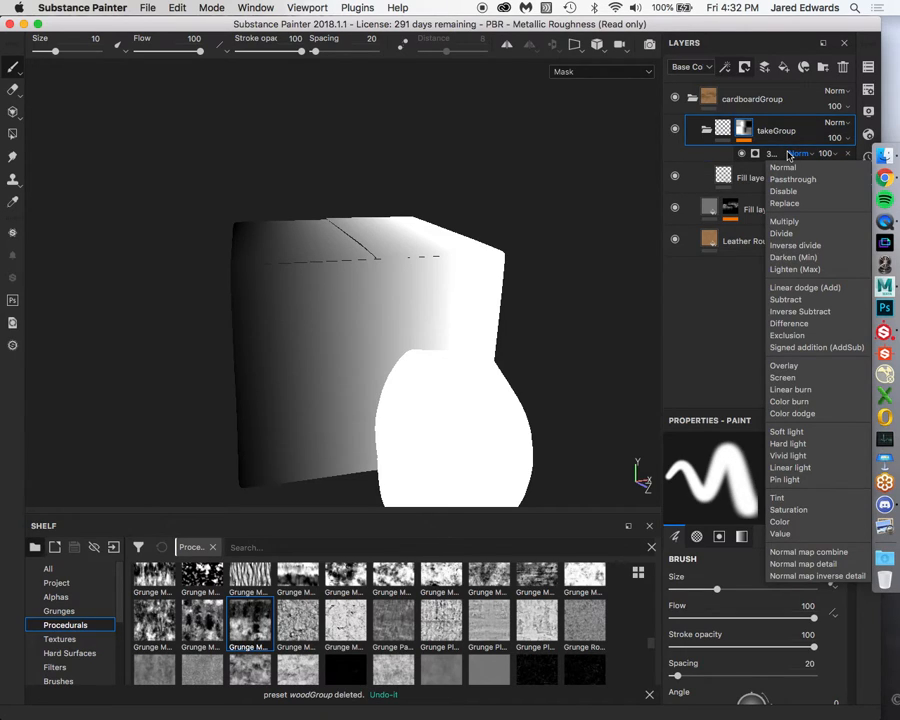
{"action": "left_click", "coordinate": [789, 155]}
{"action": "left_click", "coordinate": [757, 153]}
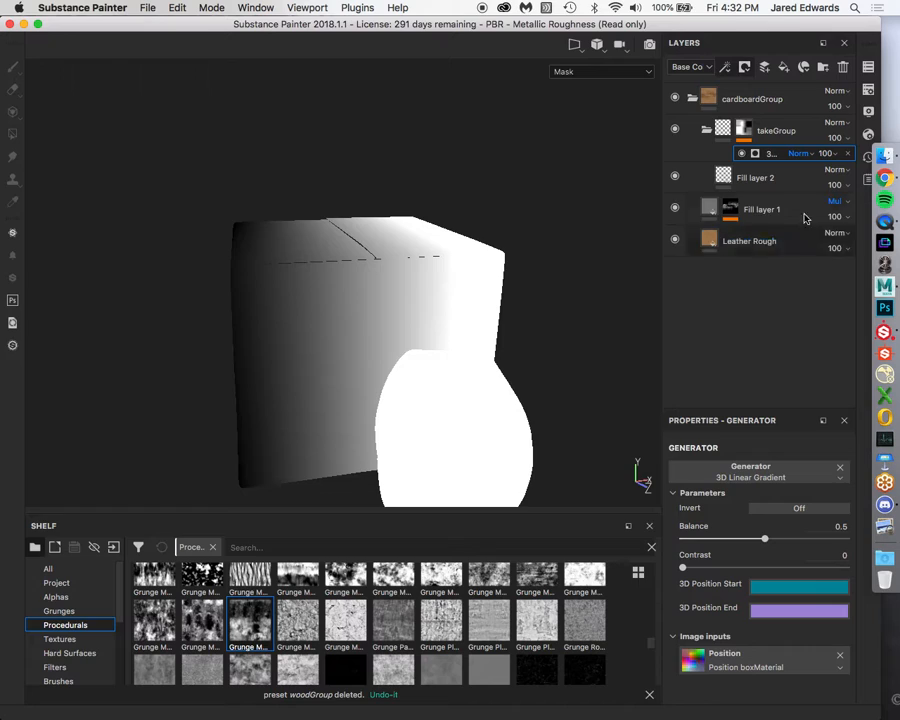
Set the 3D Linear Gradient generator's contrast to 0.63 and balance to 0.39, checking the gradient edge against the box's seam.
{"action": "left_click_drag", "start_coordinate": [688, 569], "coordinate": [800, 569]}
{"action": "left_click_drag", "start_coordinate": [376, 377], "coordinate": [336, 377], "text": "alt"}
{"action": "right_click_drag", "start_coordinate": [340, 378], "coordinate": [406, 390], "text": "alt"}
{"action": "middle_click_drag", "start_coordinate": [366, 364], "coordinate": [399, 369], "text": "alt"}
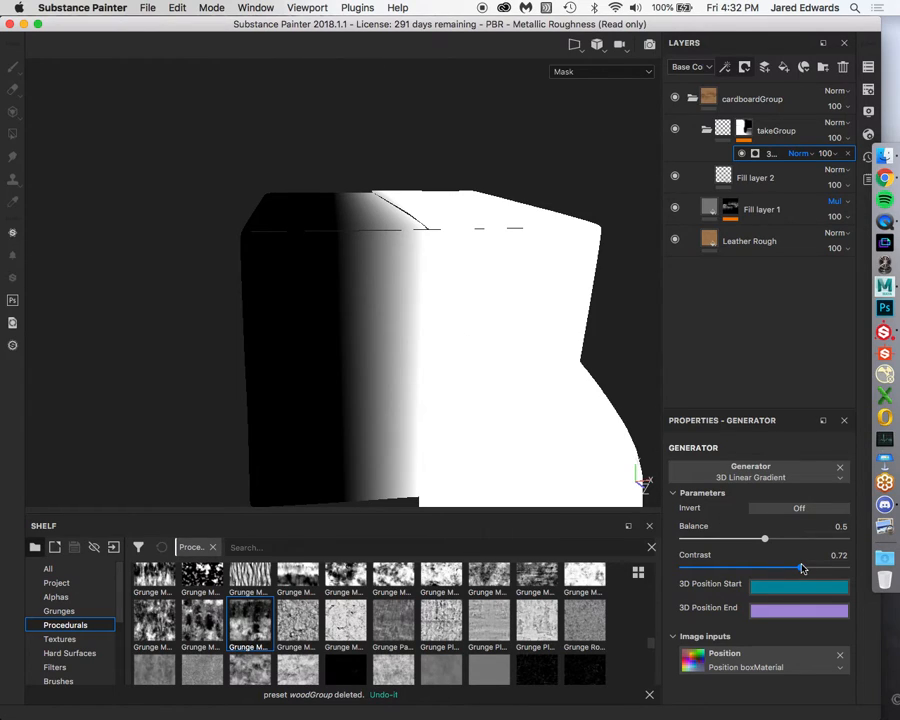
{"action": "left_click_drag", "start_coordinate": [802, 569], "coordinate": [807, 568]}
{"action": "left_click_drag", "start_coordinate": [765, 539], "coordinate": [741, 540]}
{"action": "left_click_drag", "start_coordinate": [330, 259], "coordinate": [345, 333], "text": "alt"}
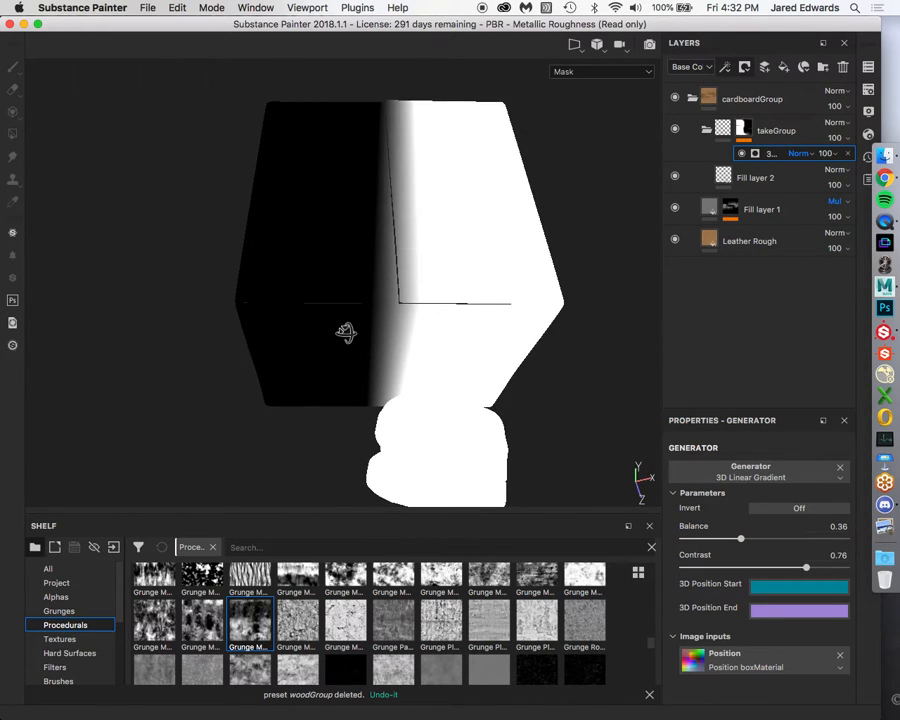
{"action": "left_click_drag", "start_coordinate": [805, 567], "coordinate": [786, 567]}
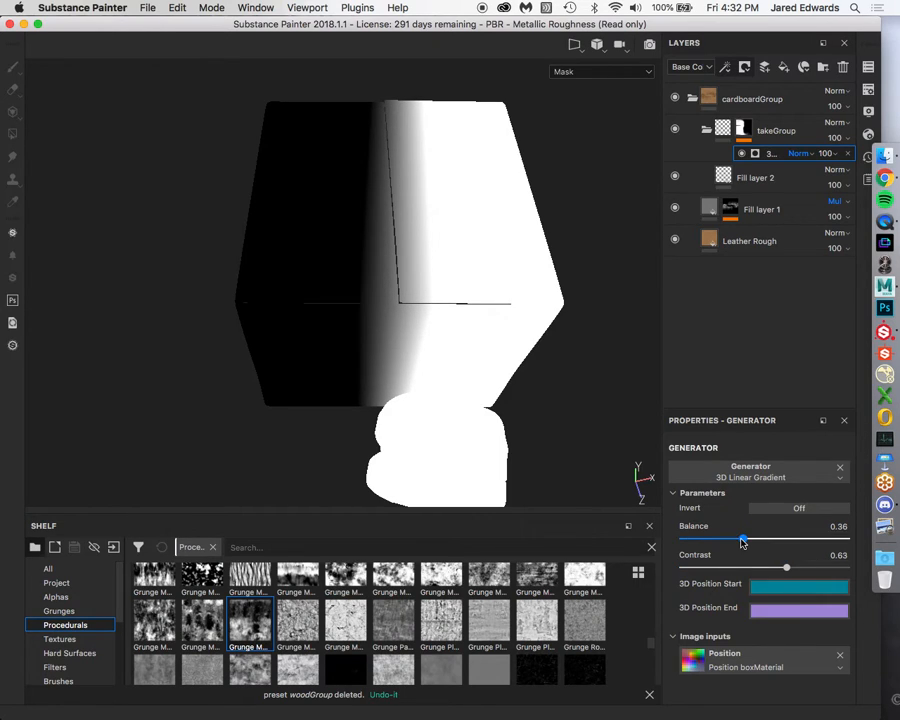
{"action": "left_click_drag", "start_coordinate": [742, 540], "coordinate": [746, 538]}
{"action": "left_click_drag", "start_coordinate": [420, 330], "coordinate": [442, 258], "text": "alt"}
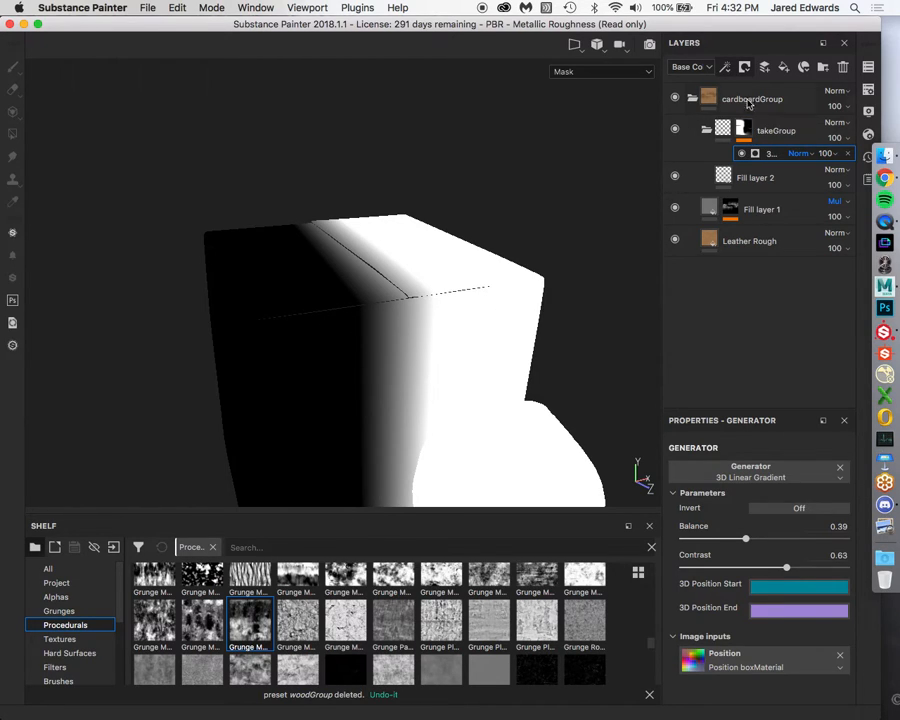
Add a Gradient filter above the 3D Linear Gradient generator in takeGroup's mask.
{"action": "left_click", "coordinate": [724, 66]}
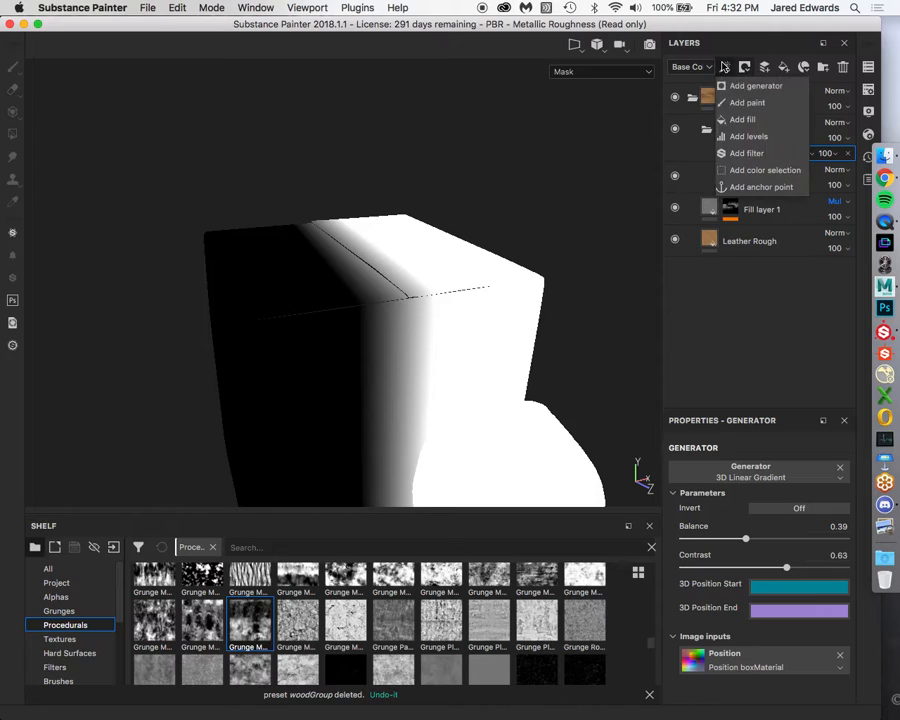
{"action": "left_click", "coordinate": [739, 155]}
{"action": "left_click", "coordinate": [742, 478]}
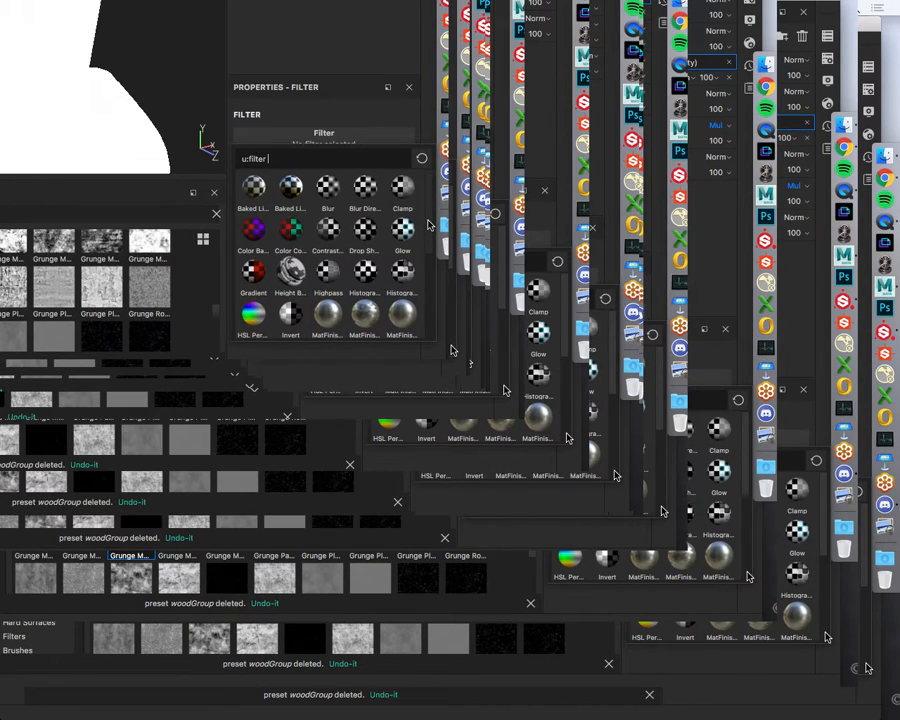
{"action": "scroll", "coordinate": [430, 225], "scroll_direction": "down", "scroll_amount": 1}
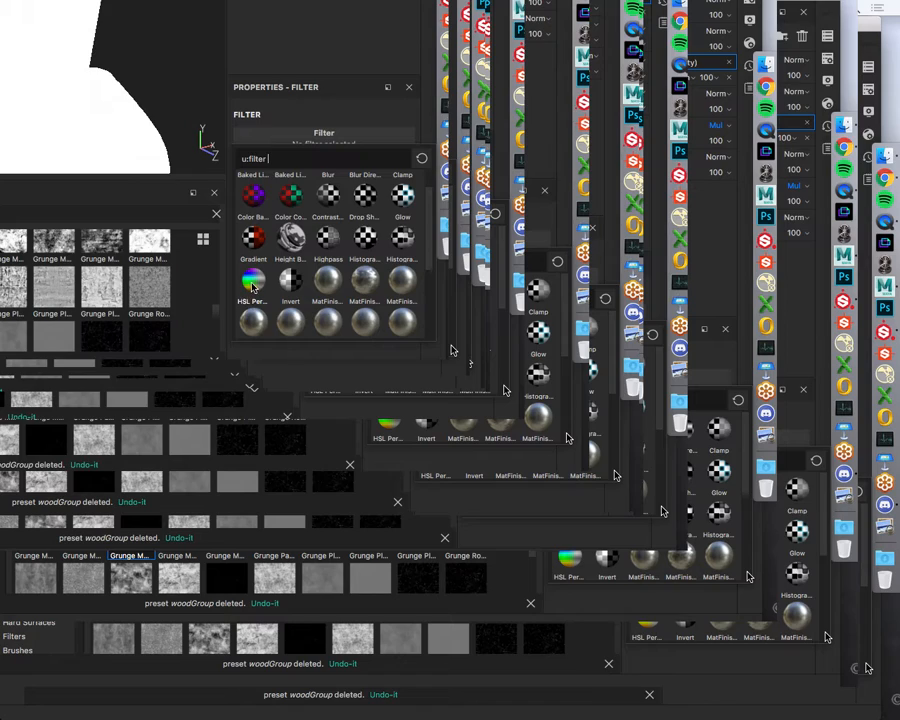
{"action": "mouse_move", "coordinate": [252, 288]}
{"action": "mouse_move", "coordinate": [256, 242]}
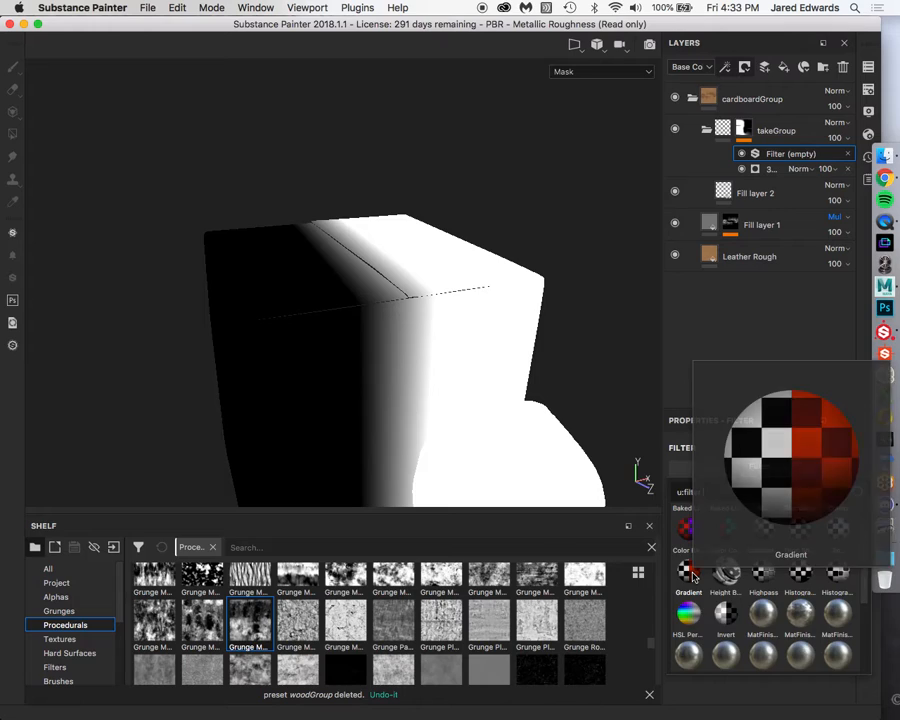
{"action": "left_click", "coordinate": [691, 574]}
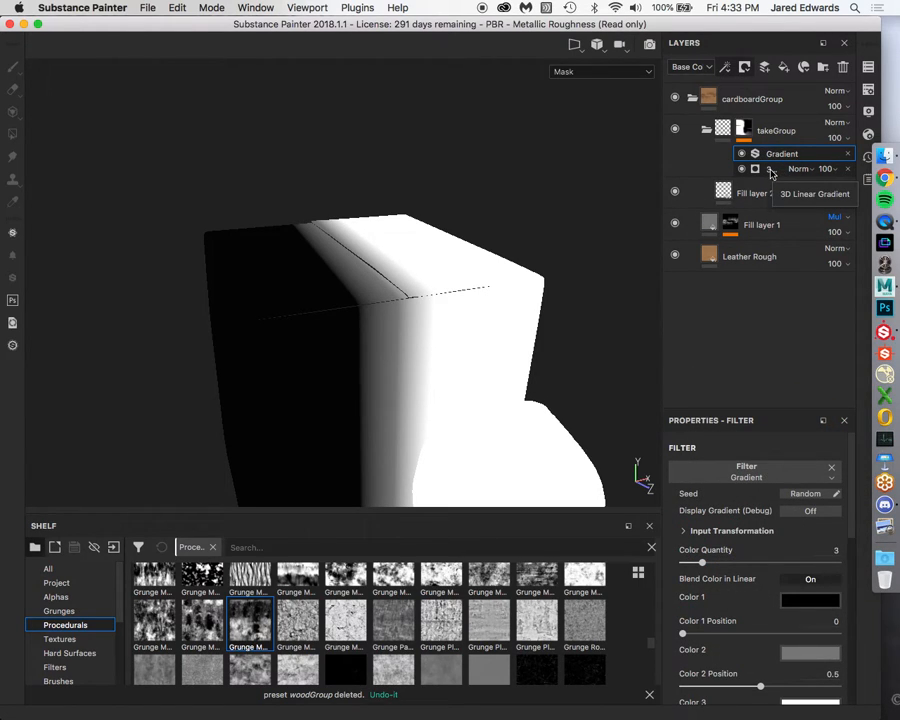
Set the Gradient filter's Color 3 to black, keeping its position at 1.
{"action": "scroll", "coordinate": [735, 650], "scroll_direction": "down", "scroll_amount": 5}
{"action": "left_click_drag", "start_coordinate": [438, 369], "coordinate": [261, 327], "text": "alt"}
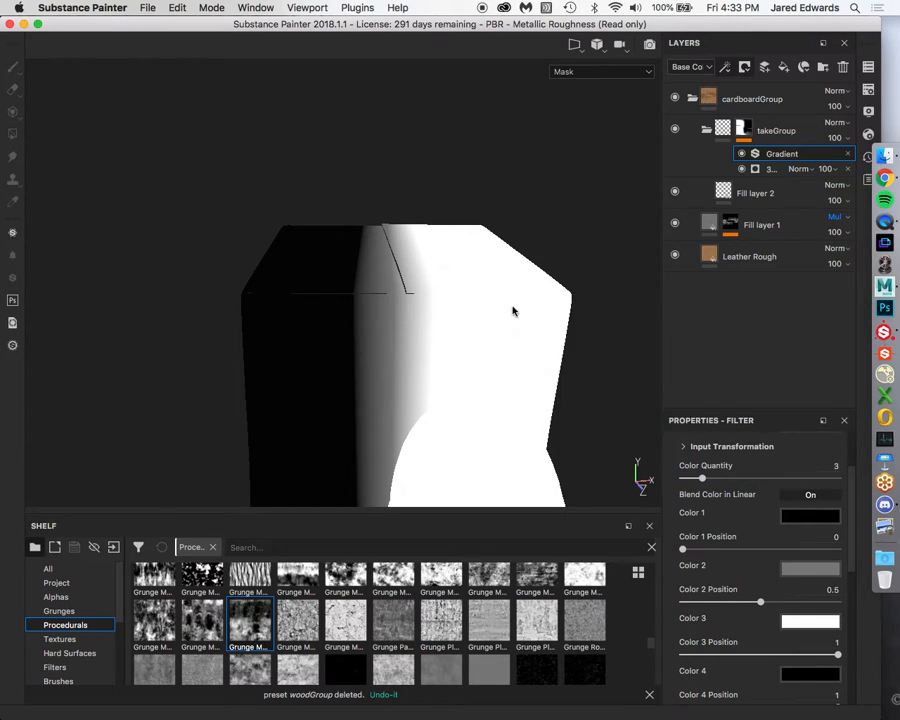
{"action": "scroll", "coordinate": [780, 606], "scroll_direction": "down", "scroll_amount": 2}
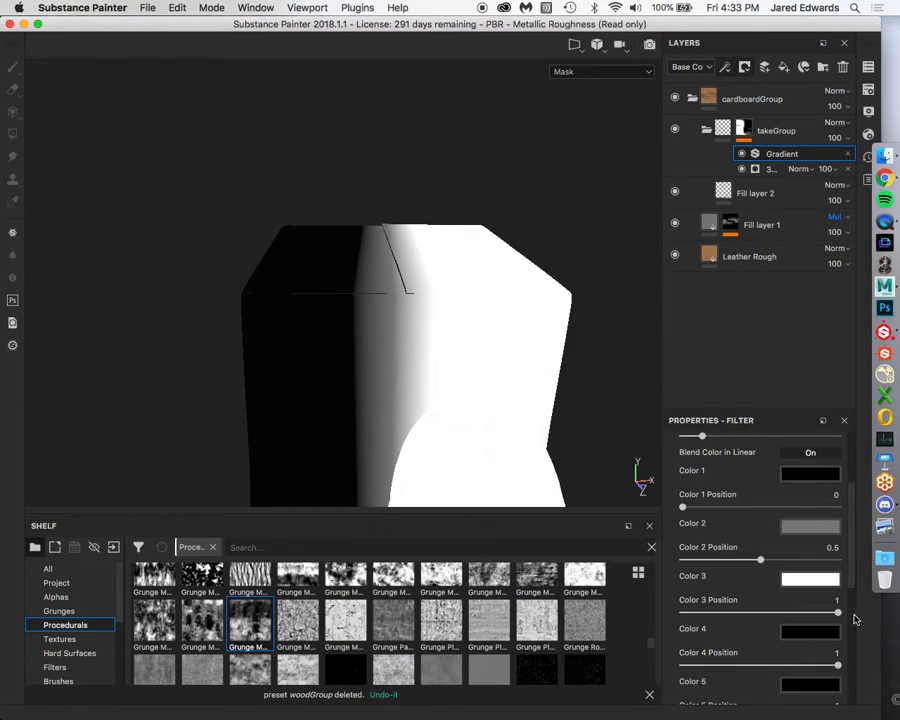
{"action": "mouse_move", "coordinate": [838, 615]}
{"action": "left_mouse_down"}
{"action": "mouse_move", "coordinate": [607, 618]}
{"action": "mouse_move", "coordinate": [840, 613]}
{"action": "left_mouse_up"}
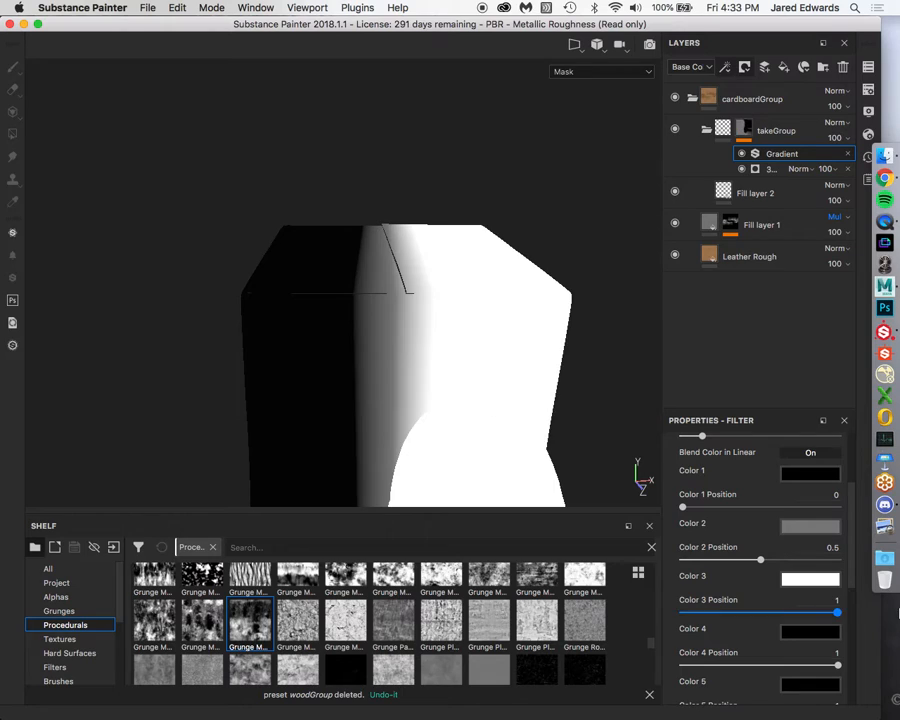
{"action": "left_click", "coordinate": [798, 577]}
{"action": "left_click_drag", "start_coordinate": [851, 432], "coordinate": [848, 578]}
{"action": "left_click", "coordinate": [802, 363]}
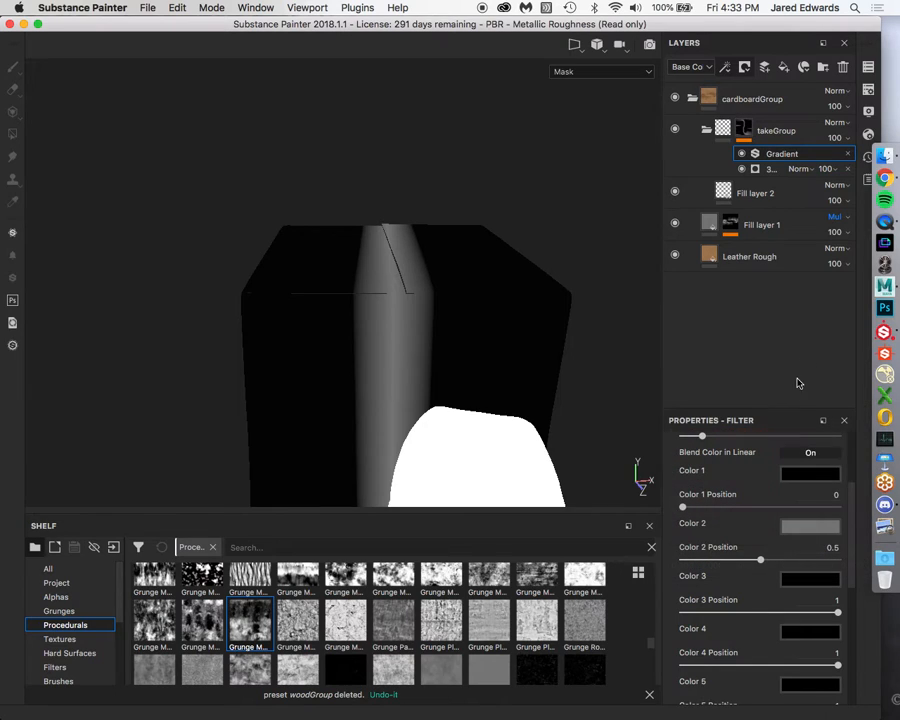
Set the Gradient filter's Color 2 to white and its position to 0.51, centring the bright strip along the box seam.
{"action": "left_click_drag", "start_coordinate": [762, 555], "coordinate": [840, 560]}
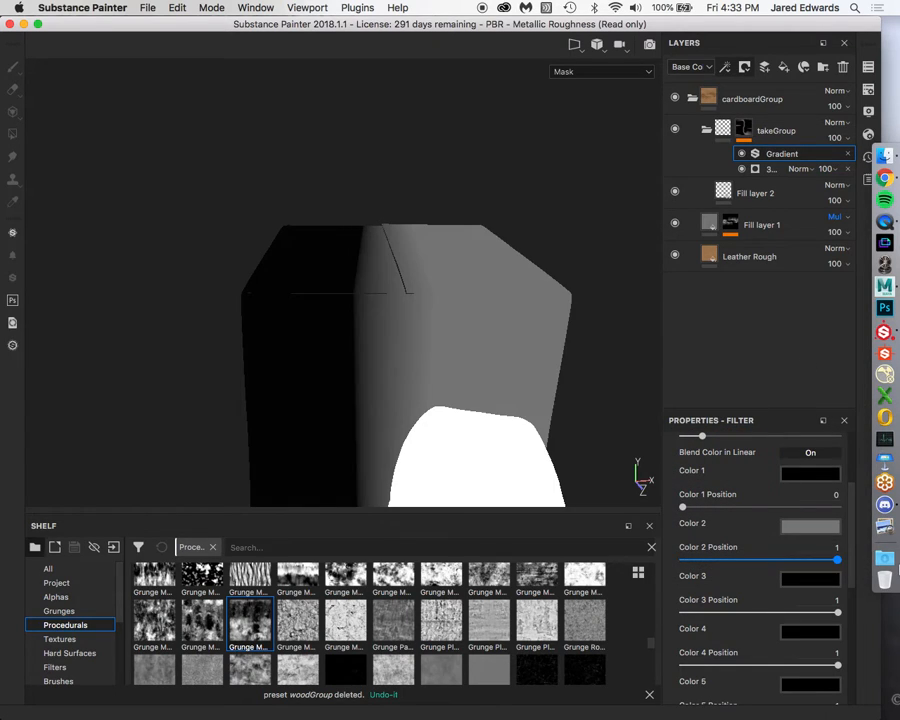
{"action": "left_click", "coordinate": [819, 561]}
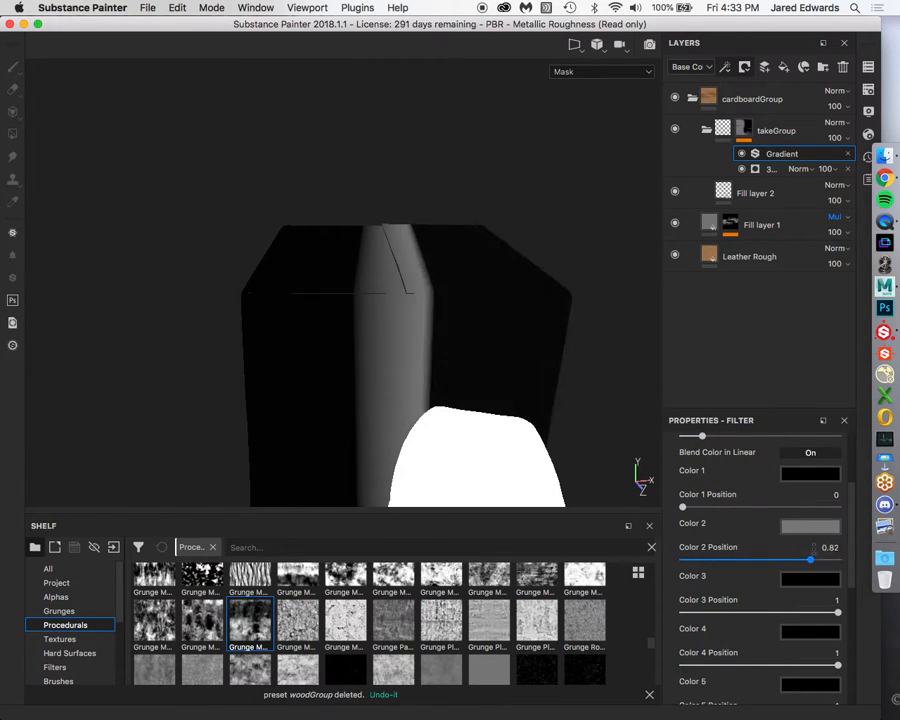
{"action": "left_click", "coordinate": [810, 525]}
{"action": "left_click_drag", "start_coordinate": [853, 612], "coordinate": [852, 556]}
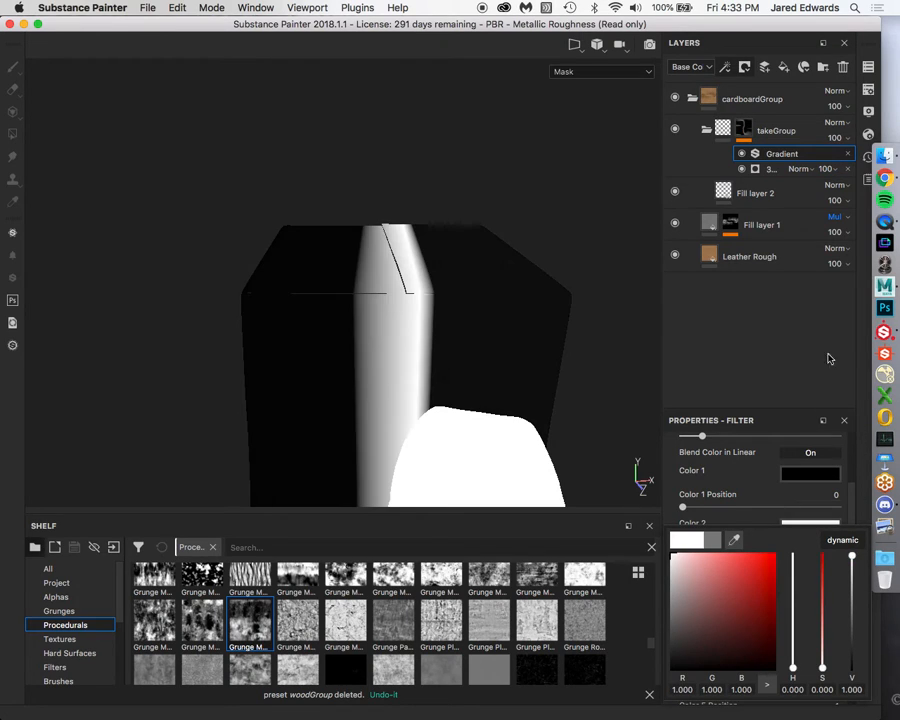
{"action": "left_click_drag", "start_coordinate": [810, 560], "coordinate": [761, 561]}
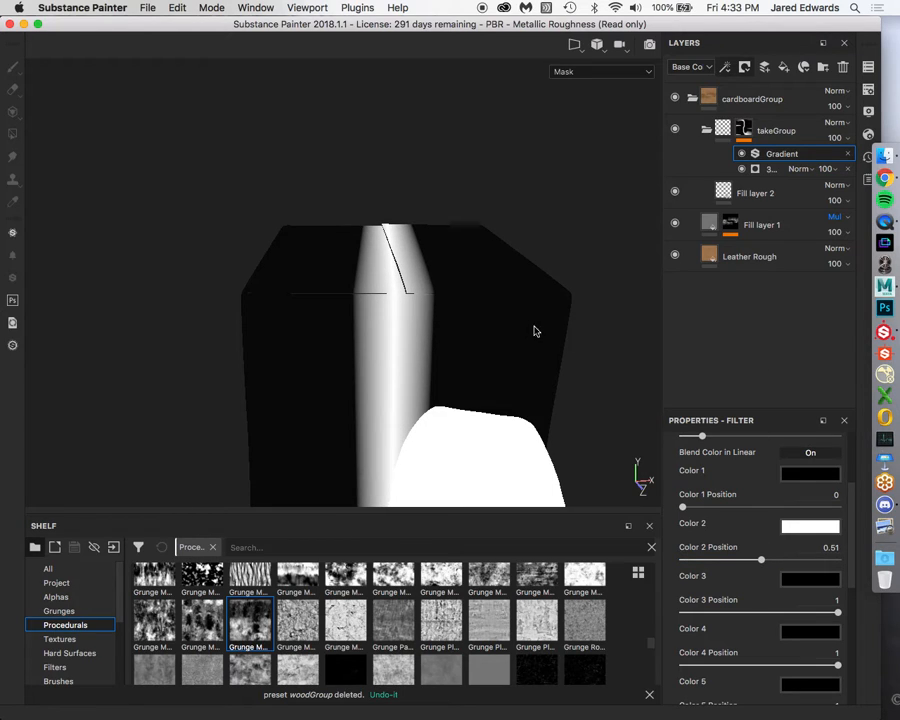
Compare the box mask with the Gradient filter hidden and shown, leaving the filter visible.
{"action": "left_click_drag", "start_coordinate": [546, 330], "coordinate": [679, 206], "text": "alt"}
{"action": "left_click", "coordinate": [741, 154]}
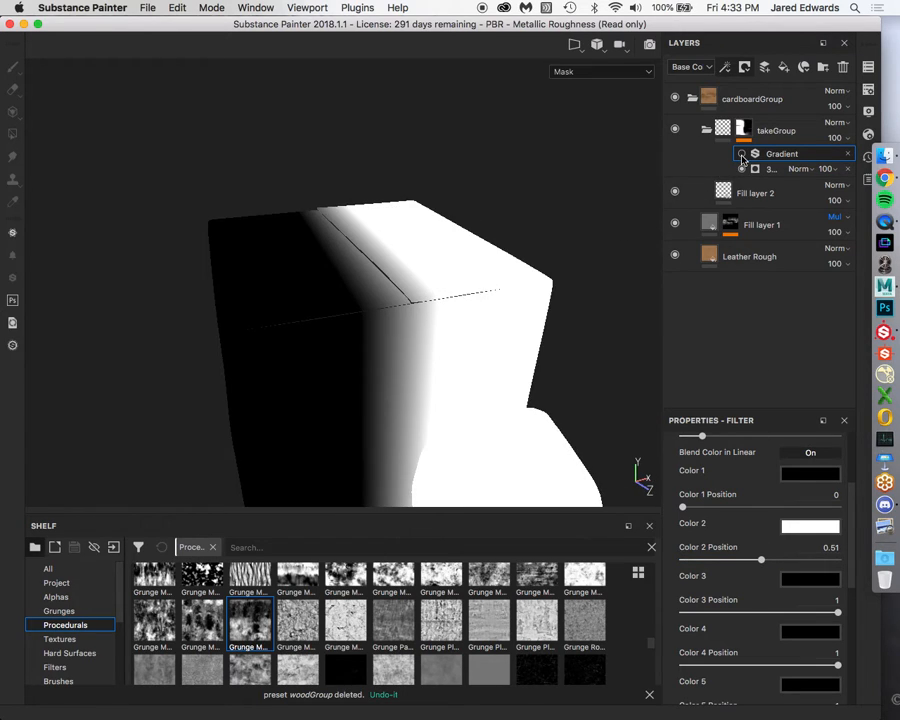
{"action": "left_click", "coordinate": [741, 154]}
{"action": "left_click", "coordinate": [741, 154]}
{"action": "left_click", "coordinate": [741, 154]}
{"action": "left_click", "coordinate": [741, 154]}
{"action": "left_click", "coordinate": [741, 154]}
{"action": "left_click", "coordinate": [741, 154]}
{"action": "left_click", "coordinate": [741, 154]}
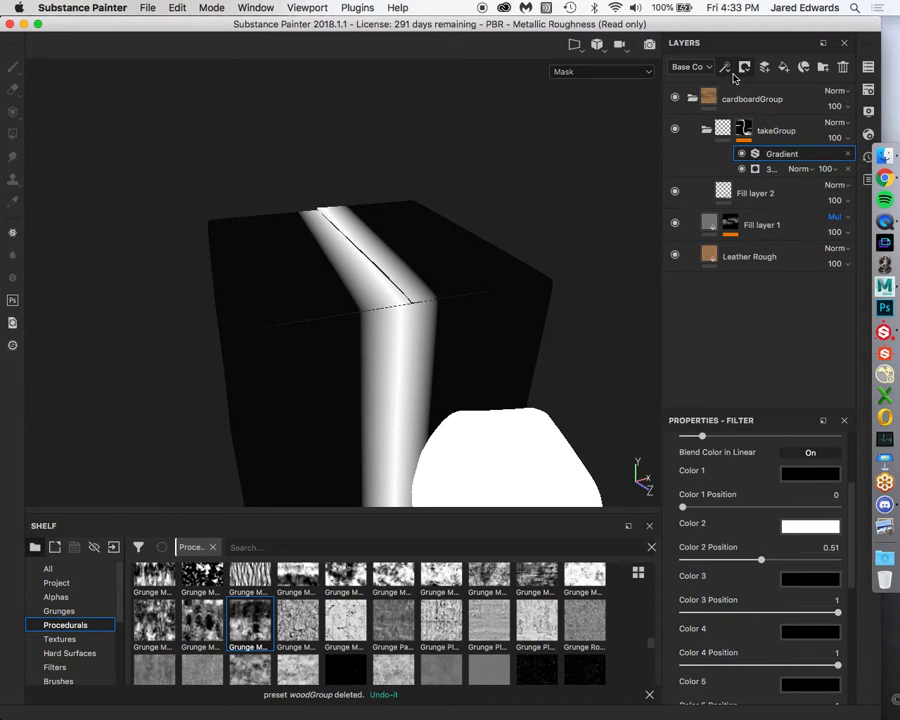
{"action": "left_click", "coordinate": [725, 67]}
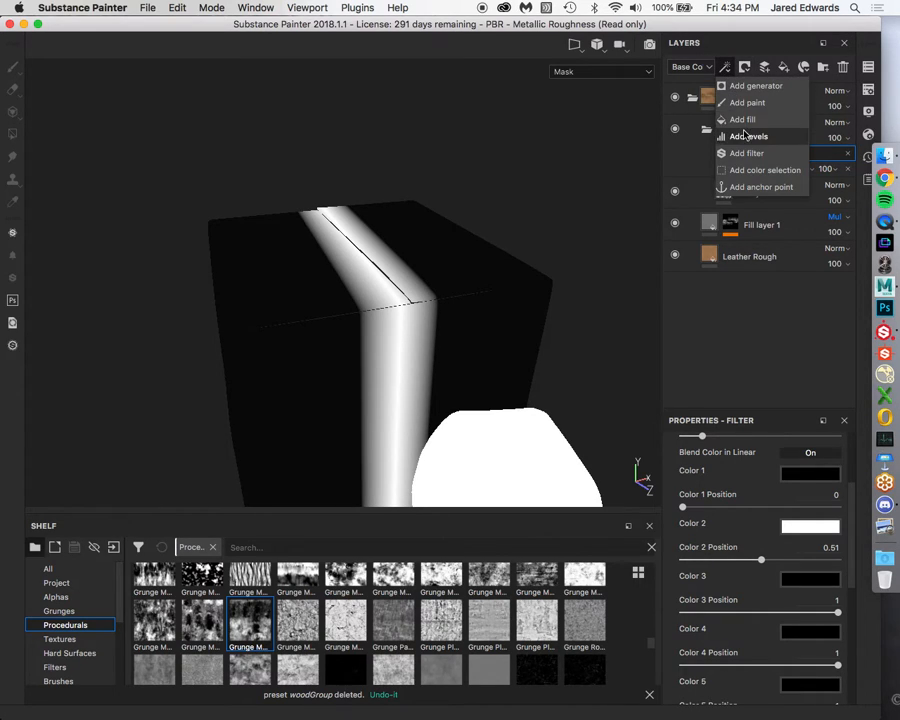
{"action": "left_click", "coordinate": [759, 345]}
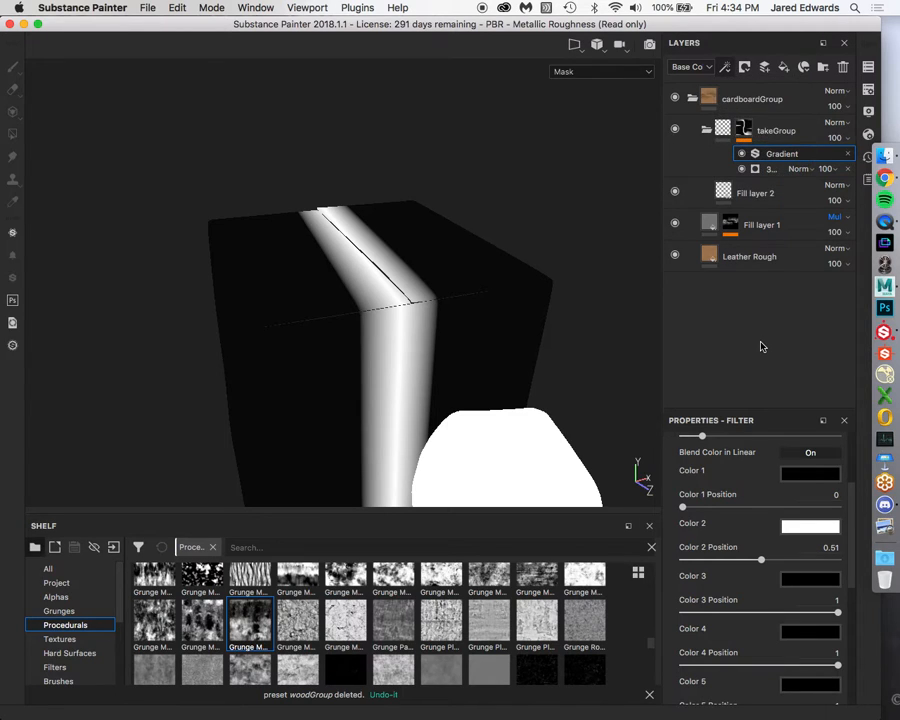
Save the project as woodenpulley_box in the WoodenPulley_Box folder.
{"action": "key", "text": "super+s"}
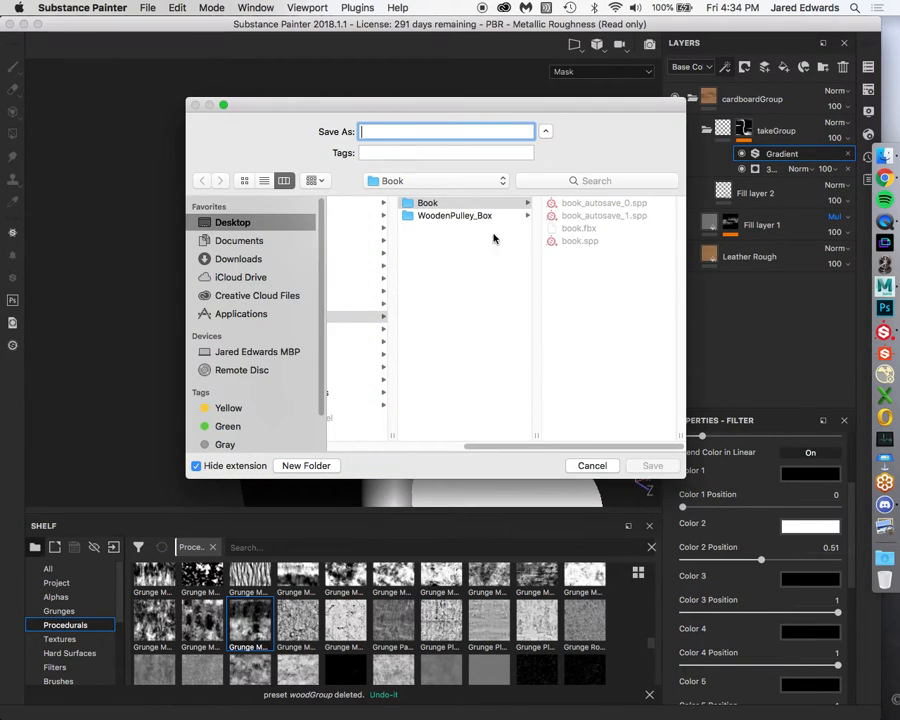
{"action": "left_click", "coordinate": [452, 216]}
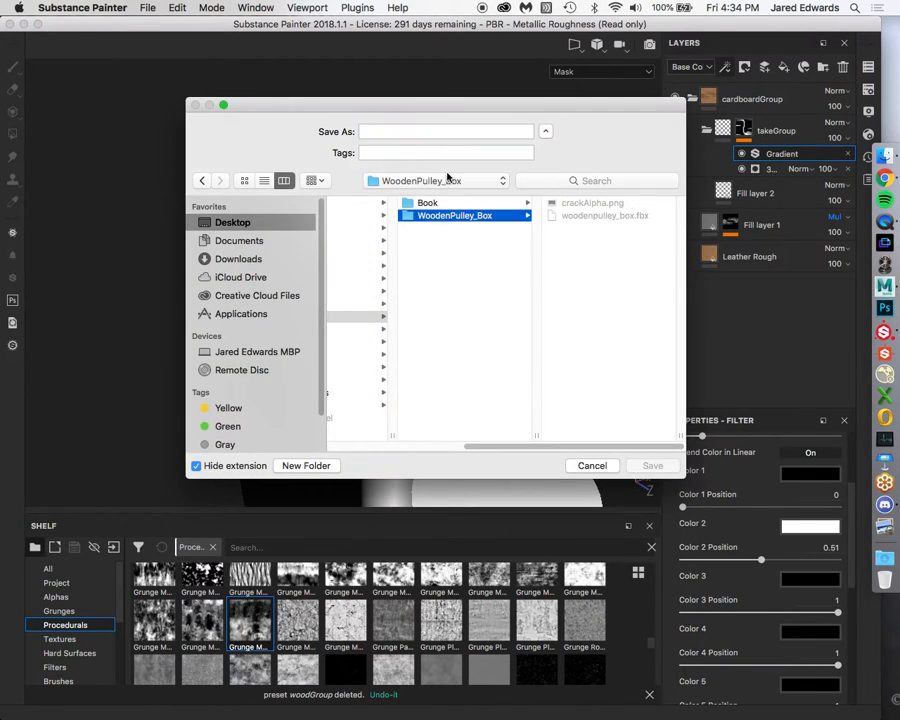
{"action": "left_click", "coordinate": [411, 132]}
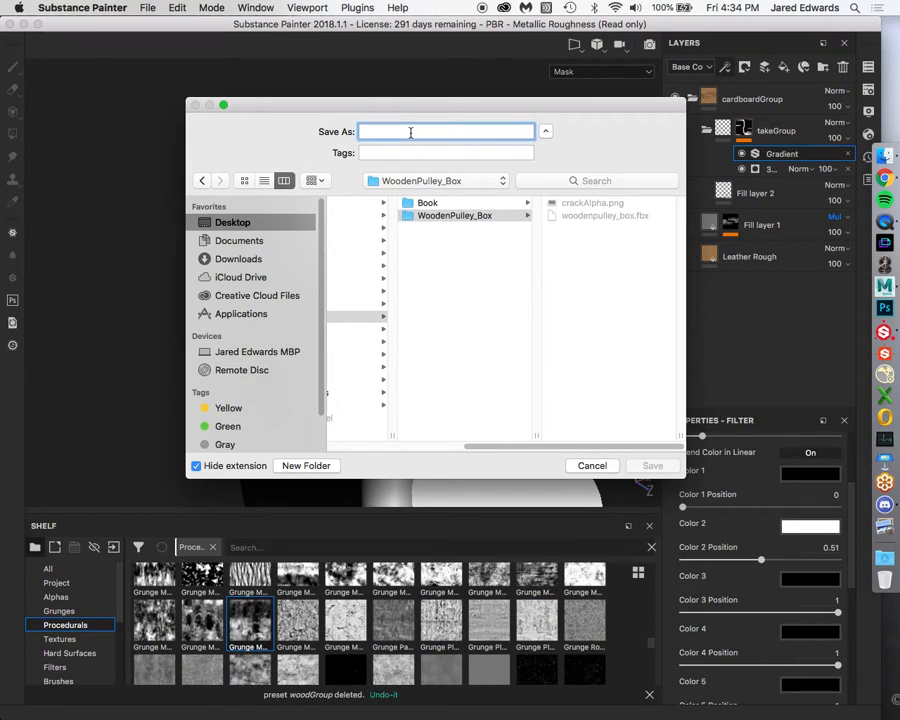
{"action": "type", "text": "woodenpulley_box"}
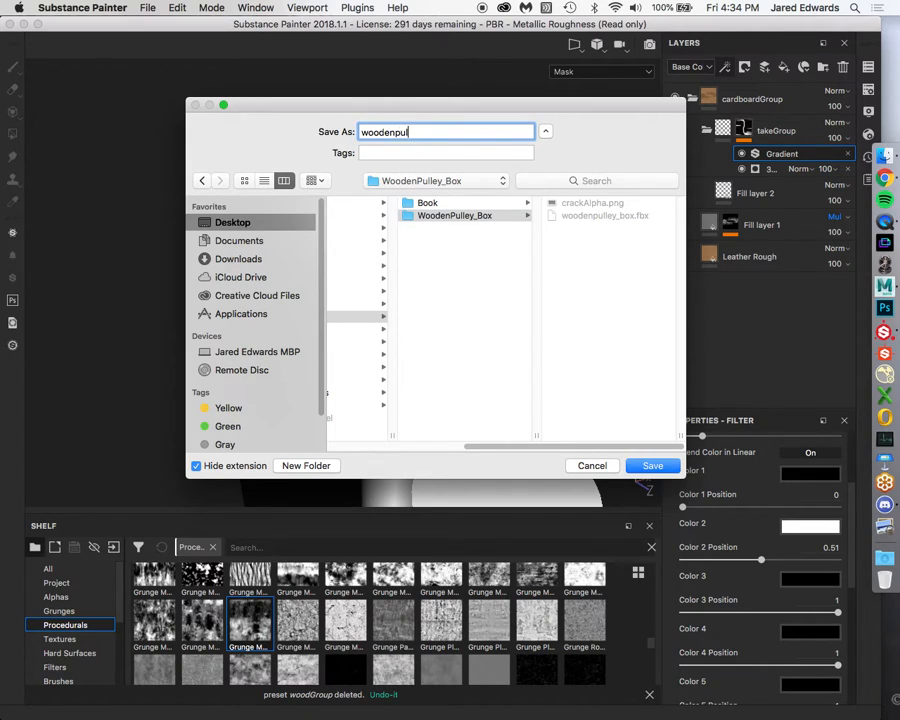
{"action": "left_click", "coordinate": [648, 466]}
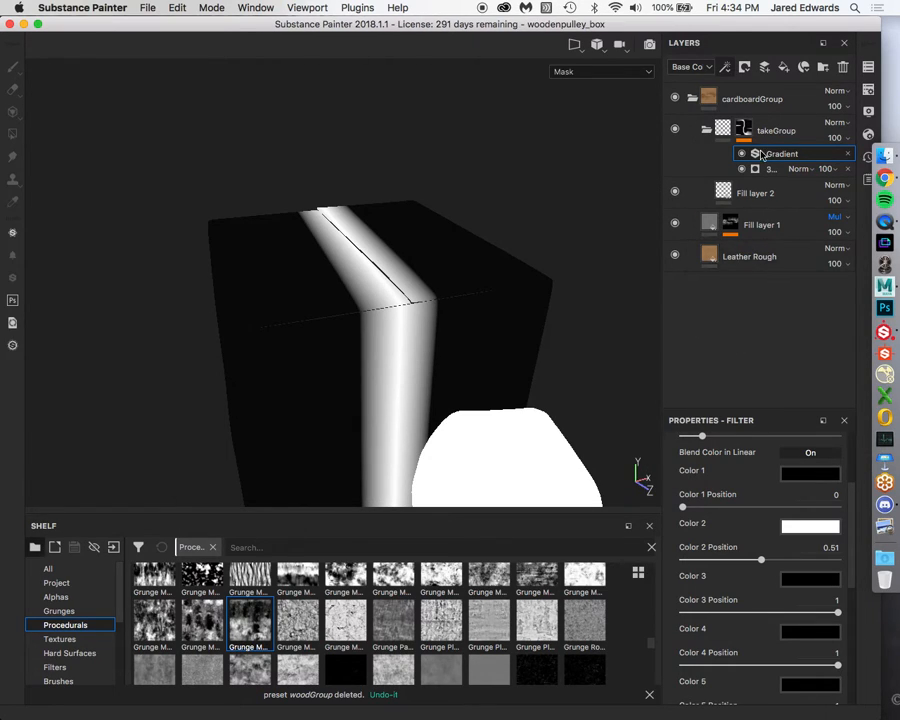
Add a Levels effect on top of takeGroup's mask and lower its input white point strongly to harden the strip's edges.
{"action": "left_click", "coordinate": [725, 66]}
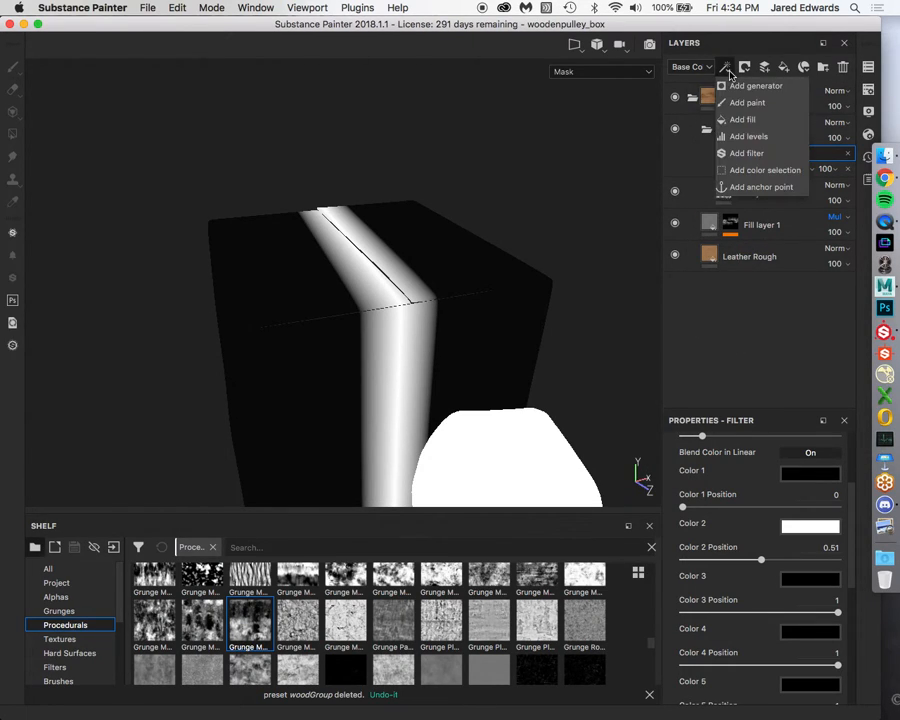
{"action": "left_click", "coordinate": [749, 136]}
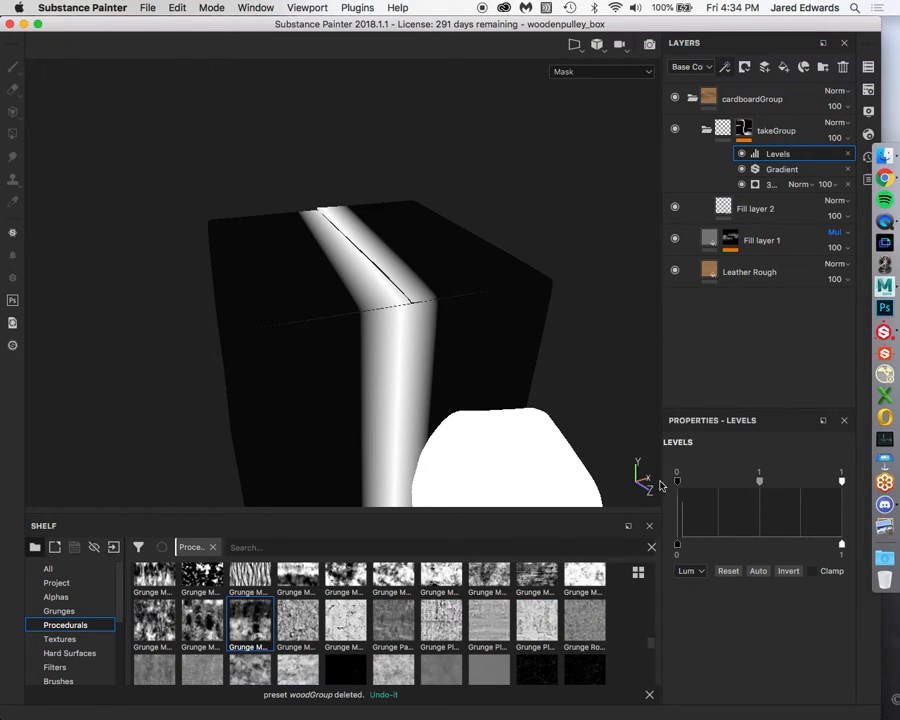
{"action": "left_click_drag", "start_coordinate": [841, 481], "coordinate": [741, 483]}
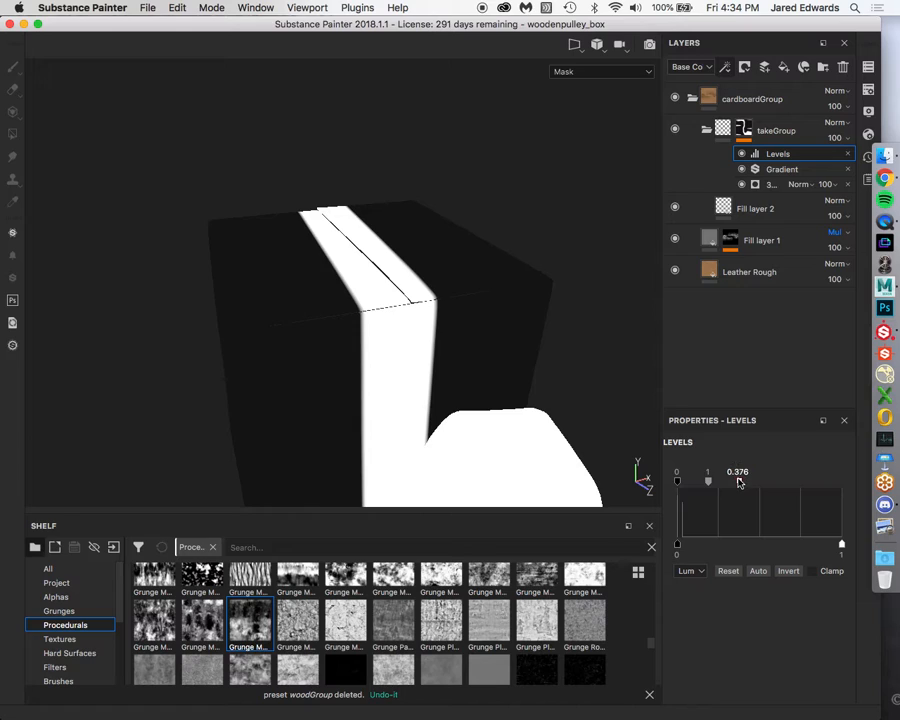
{"action": "left_click_drag", "start_coordinate": [738, 483], "coordinate": [685, 481]}
{"action": "left_click_drag", "start_coordinate": [497, 279], "coordinate": [361, 268], "text": "alt"}
Collapse takeGroup, display the full material and examine the tape strip on the box's top and front face.
{"action": "left_click", "coordinate": [722, 130]}
{"action": "left_click", "coordinate": [707, 130]}
{"action": "key", "text": "m"}
{"action": "left_click_drag", "start_coordinate": [469, 254], "coordinate": [520, 275], "text": "alt"}
{"action": "middle_click_drag", "start_coordinate": [520, 275], "coordinate": [519, 256], "text": "alt"}
{"action": "left_click_drag", "start_coordinate": [519, 256], "coordinate": [480, 250], "text": "alt"}
{"action": "right_click_drag", "start_coordinate": [480, 250], "coordinate": [589, 295], "text": "alt"}
{"action": "middle_click_drag", "start_coordinate": [475, 292], "coordinate": [507, 258], "text": "alt"}
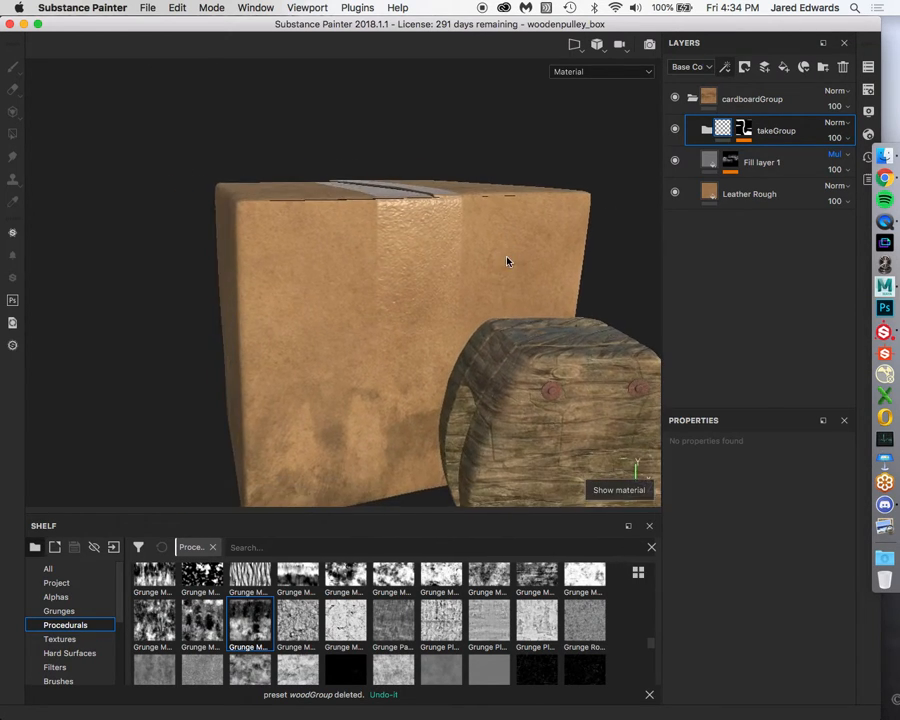
{"action": "left_click_drag", "start_coordinate": [507, 258], "coordinate": [544, 257], "text": "alt"}
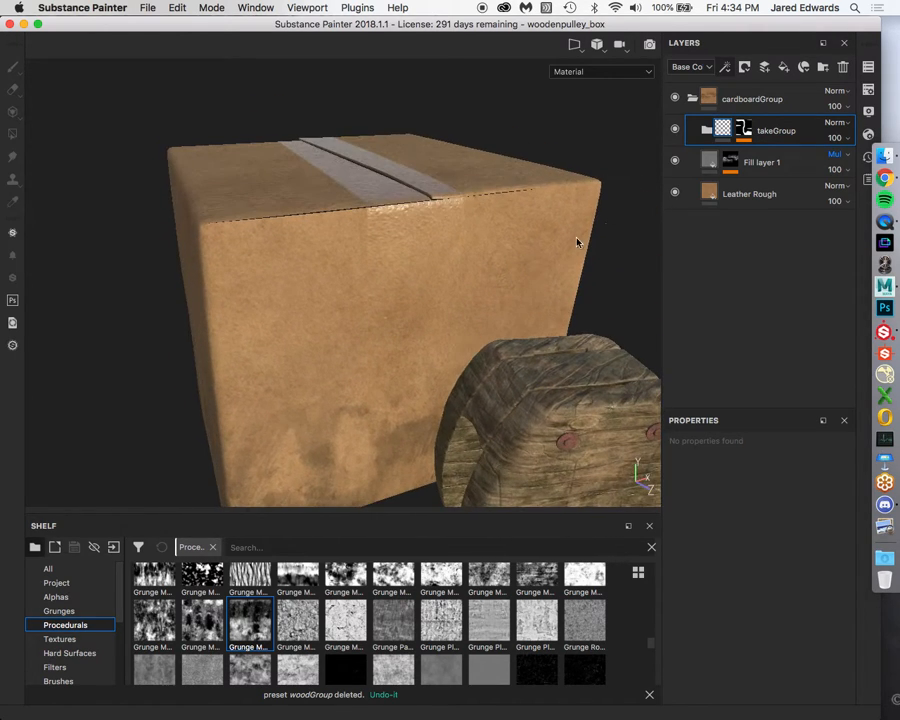
Expand takeGroup and set Fill layer 2's height to 0.0667 and roughness to 0.2844.
{"action": "left_click", "coordinate": [707, 130]}
{"action": "left_click", "coordinate": [737, 161]}
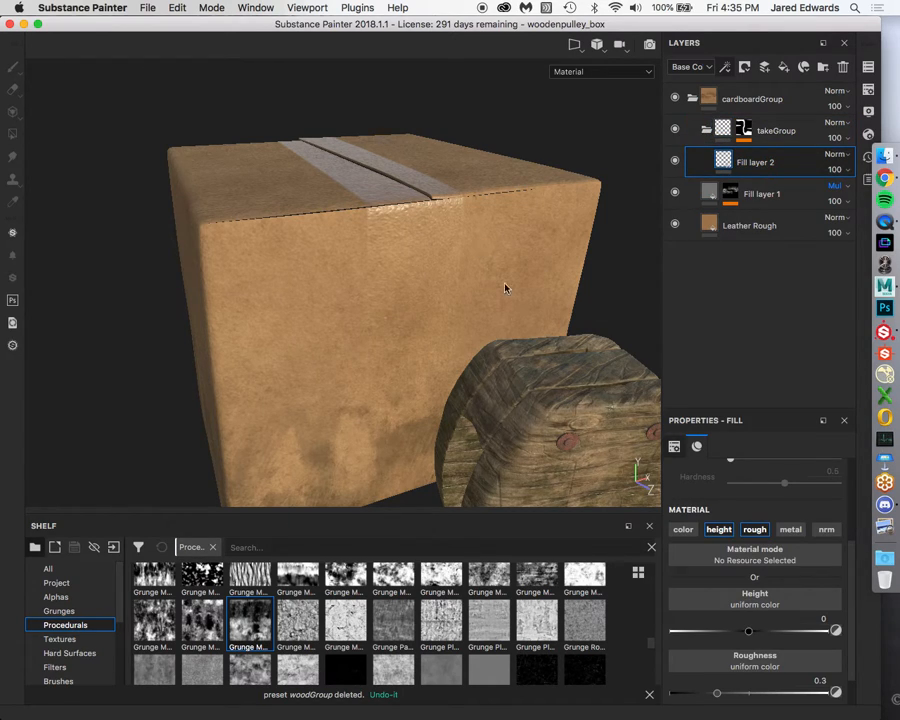
{"action": "left_click_drag", "start_coordinate": [749, 636], "coordinate": [754, 635]}
{"action": "mouse_move", "coordinate": [716, 692]}
{"action": "left_mouse_down"}
{"action": "mouse_move", "coordinate": [740, 692]}
{"action": "mouse_move", "coordinate": [714, 692]}
{"action": "left_mouse_up"}
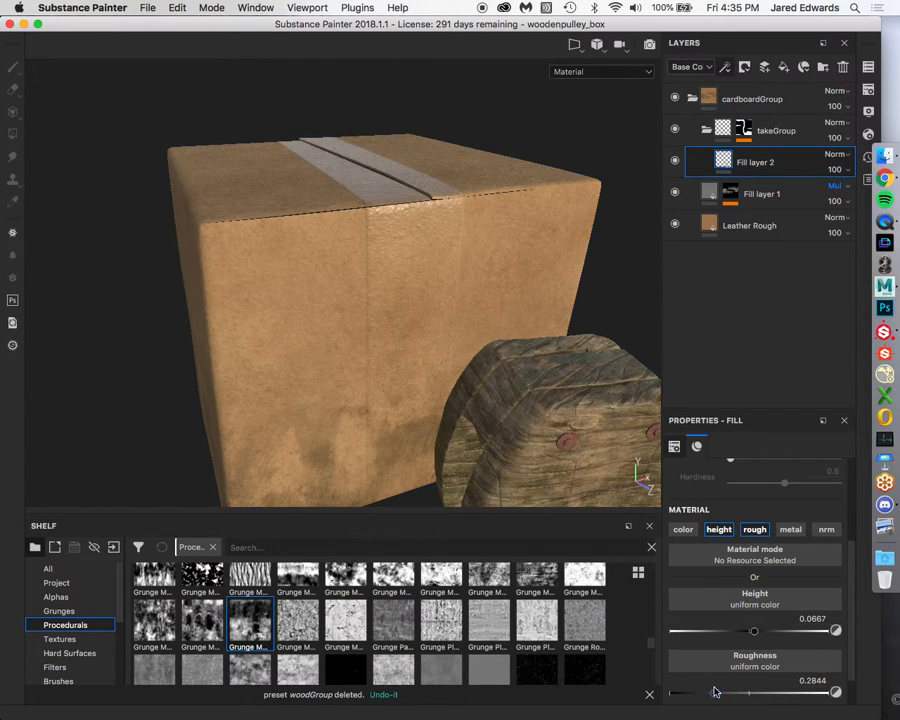
Set Fill layer 2's height to 0.01, checking the tape's raised edges and gloss under different lighting.
{"action": "mouse_move", "coordinate": [312, 180]}
{"action": "left_mouse_down", "text": "alt"}
{"action": "mouse_move", "coordinate": [309, 203]}
{"action": "mouse_move", "coordinate": [310, 189]}
{"action": "left_mouse_up", "text": "alt"}
{"action": "right_click_drag", "start_coordinate": [310, 189], "coordinate": [396, 249], "text": "alt"}
{"action": "mouse_move", "coordinate": [396, 249]}
{"action": "left_mouse_down", "text": "alt"}
{"action": "mouse_move", "coordinate": [398, 231]}
{"action": "mouse_move", "coordinate": [412, 240]}
{"action": "left_mouse_up", "text": "alt"}
{"action": "right_click_drag", "start_coordinate": [468, 285], "coordinate": [340, 303], "text": "shift"}
{"action": "left_click_drag", "start_coordinate": [340, 303], "coordinate": [376, 287], "text": "alt"}
{"action": "right_click_drag", "start_coordinate": [376, 287], "coordinate": [392, 318], "text": "alt"}
{"action": "left_click", "coordinate": [812, 618]}
{"action": "type", "text": ".01"}
{"action": "key", "text": "Return"}
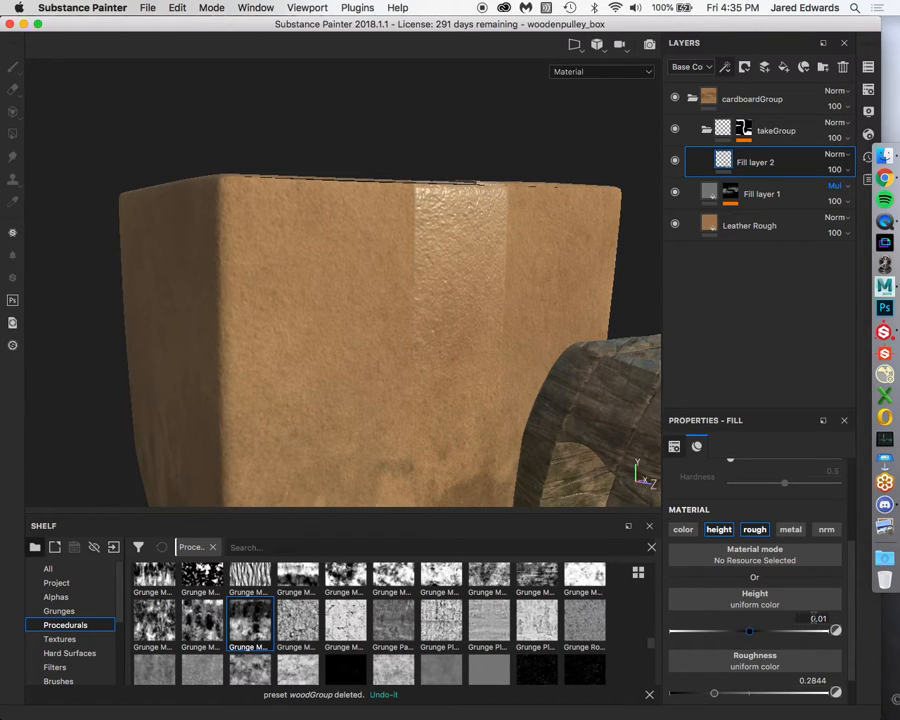
{"action": "left_click_drag", "start_coordinate": [498, 382], "coordinate": [454, 392], "text": "alt"}
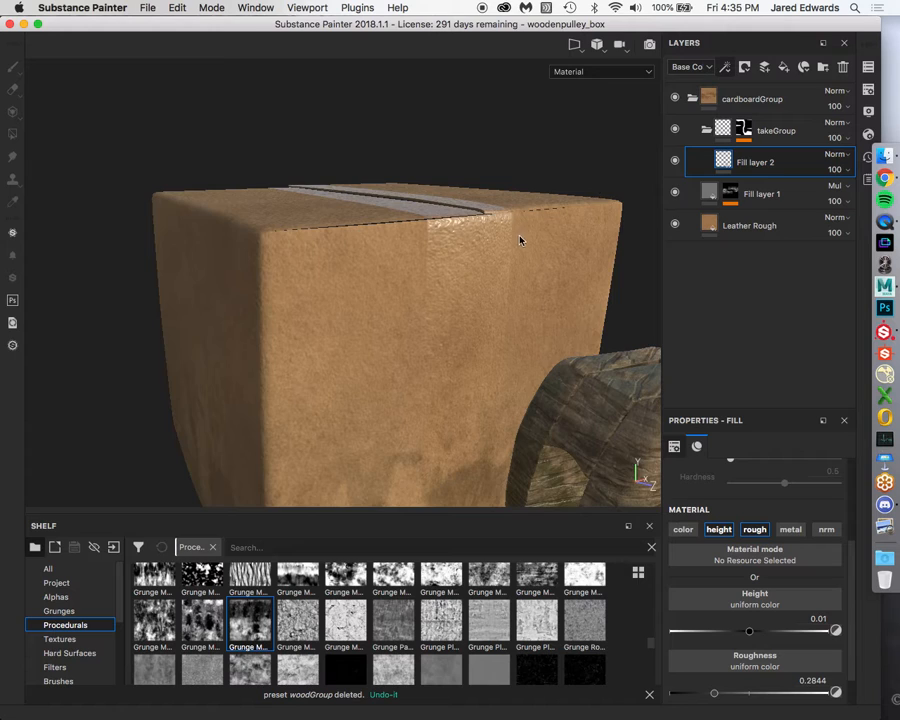
{"action": "left_click_drag", "start_coordinate": [520, 239], "coordinate": [452, 246], "text": "alt"}
{"action": "mouse_move", "coordinate": [452, 246]}
{"action": "right_mouse_down", "text": "shift"}
{"action": "mouse_move", "coordinate": [474, 245]}
{"action": "mouse_move", "coordinate": [462, 241]}
{"action": "right_mouse_up", "text": "shift"}
{"action": "left_click_drag", "start_coordinate": [466, 247], "coordinate": [502, 227], "text": "alt"}
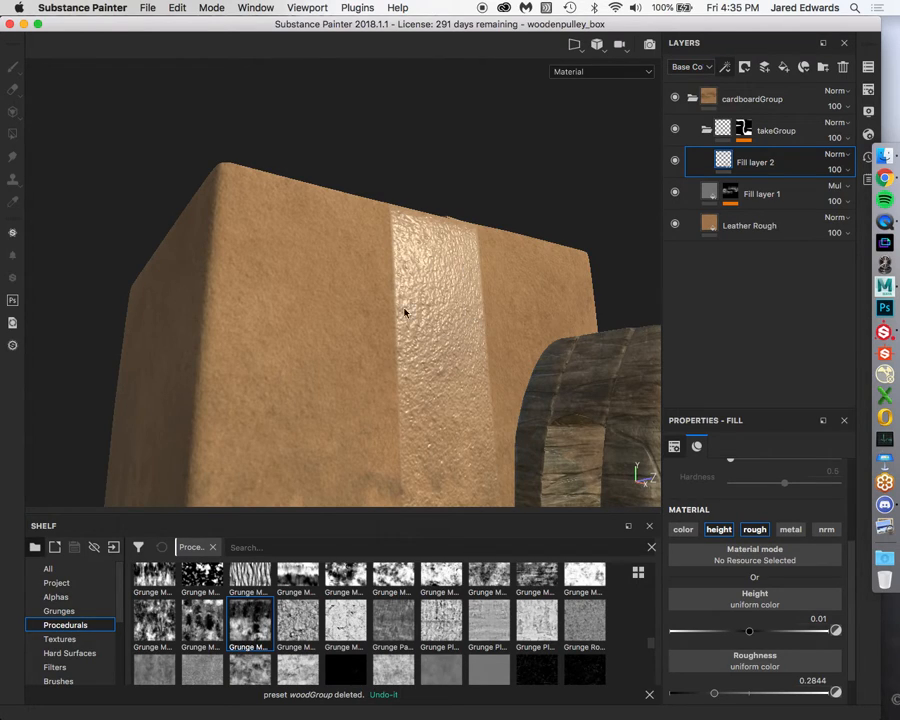
Check the layers' blend modes in the Height channel, and return the layer stack to Base Color.
{"action": "left_click", "coordinate": [708, 68]}
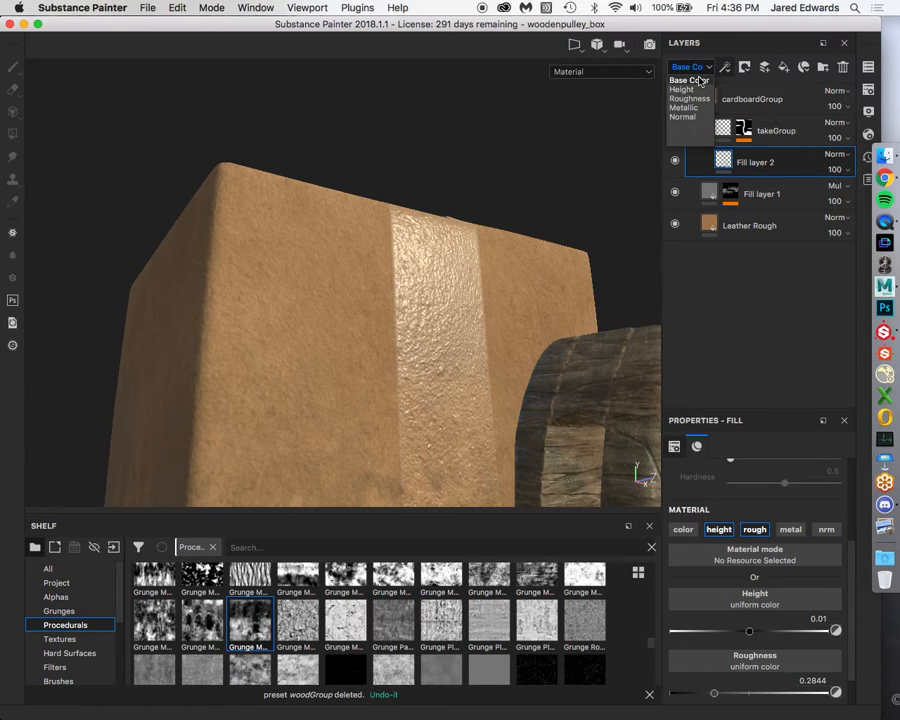
{"action": "left_click", "coordinate": [690, 90]}
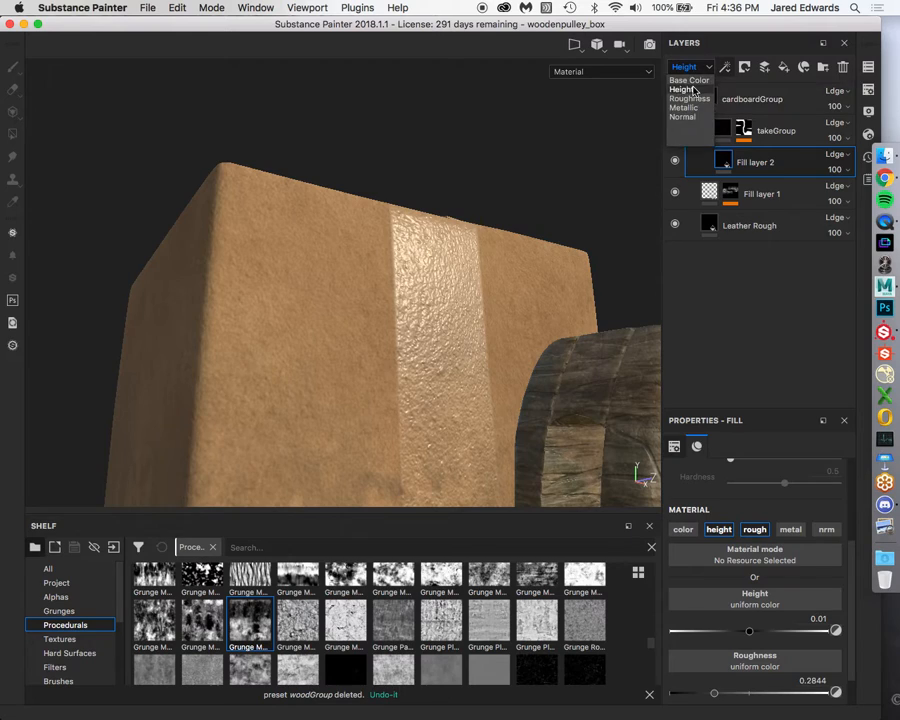
{"action": "left_click", "coordinate": [693, 67]}
{"action": "left_click", "coordinate": [688, 80]}
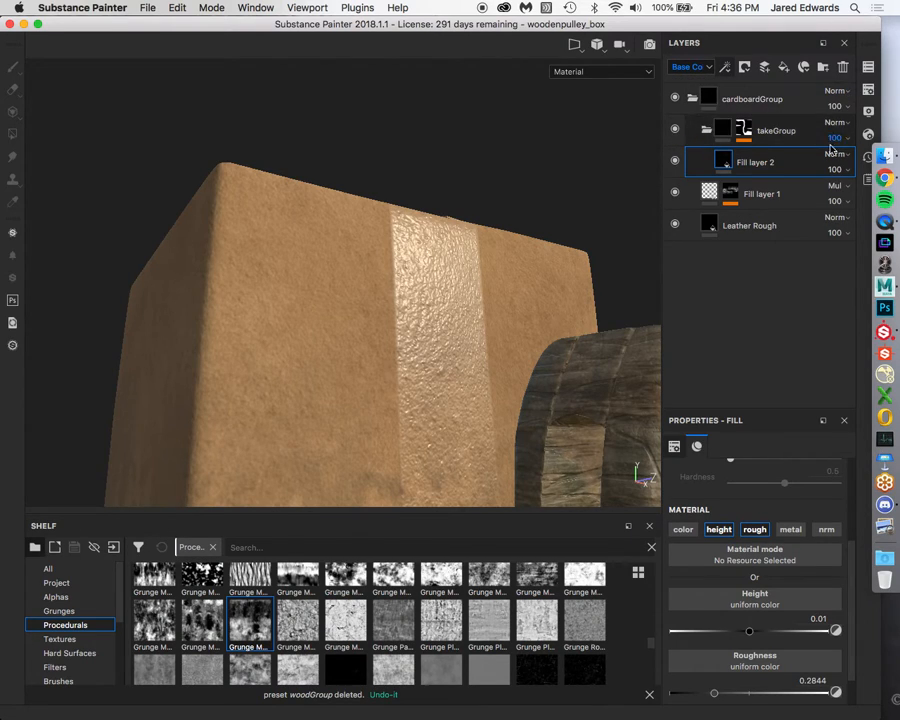
Set takeGroup's blending mode to Normal in the Height channel and check the tape's surface.
{"action": "left_click", "coordinate": [693, 67]}
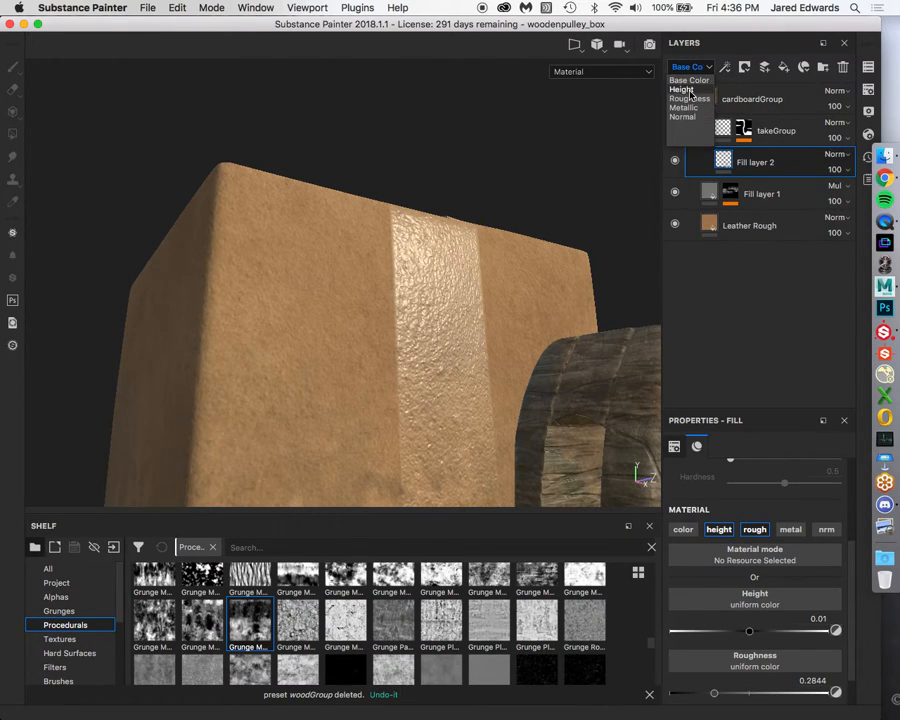
{"action": "left_click", "coordinate": [690, 90]}
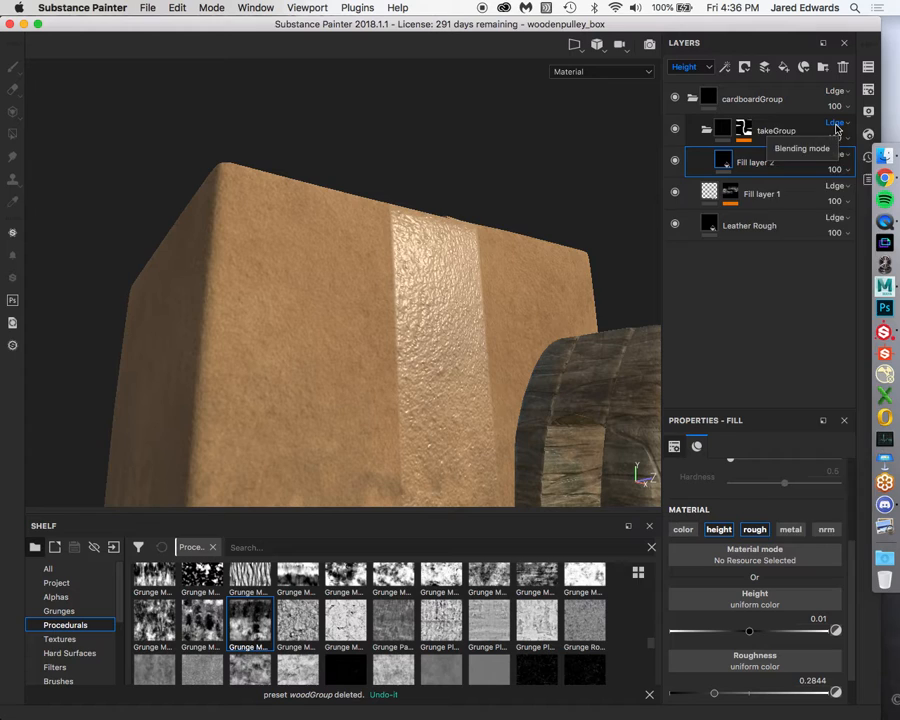
{"action": "left_click", "coordinate": [834, 125]}
{"action": "left_click", "coordinate": [819, 138]}
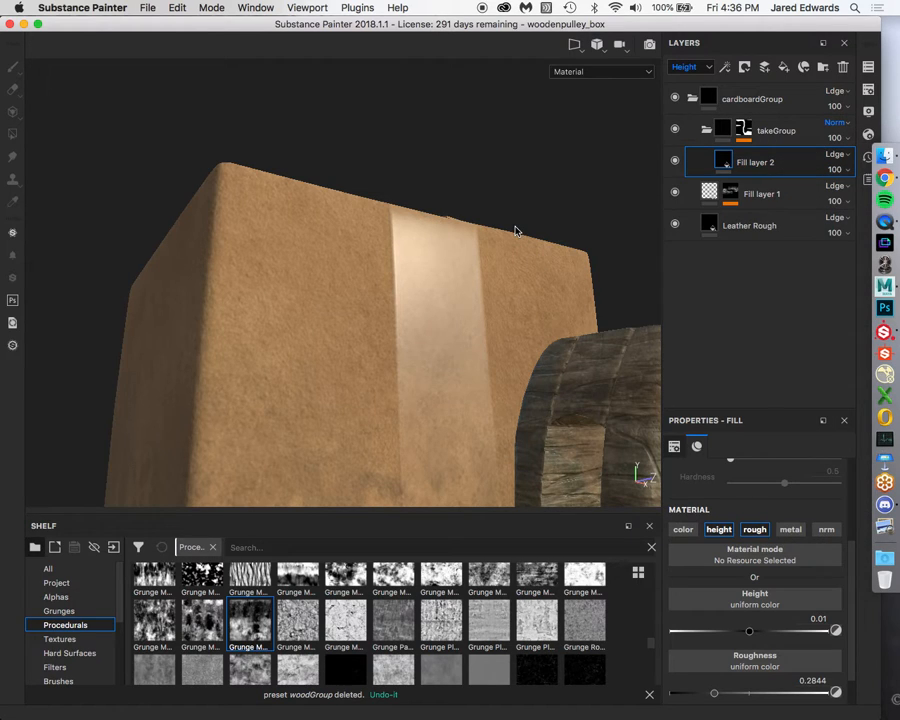
{"action": "mouse_move", "coordinate": [488, 238]}
{"action": "left_mouse_down", "text": "alt"}
{"action": "mouse_move", "coordinate": [494, 227]}
{"action": "mouse_move", "coordinate": [484, 253]}
{"action": "mouse_move", "coordinate": [443, 225]}
{"action": "mouse_move", "coordinate": [446, 215]}
{"action": "mouse_move", "coordinate": [497, 216]}
{"action": "left_mouse_up", "text": "alt"}
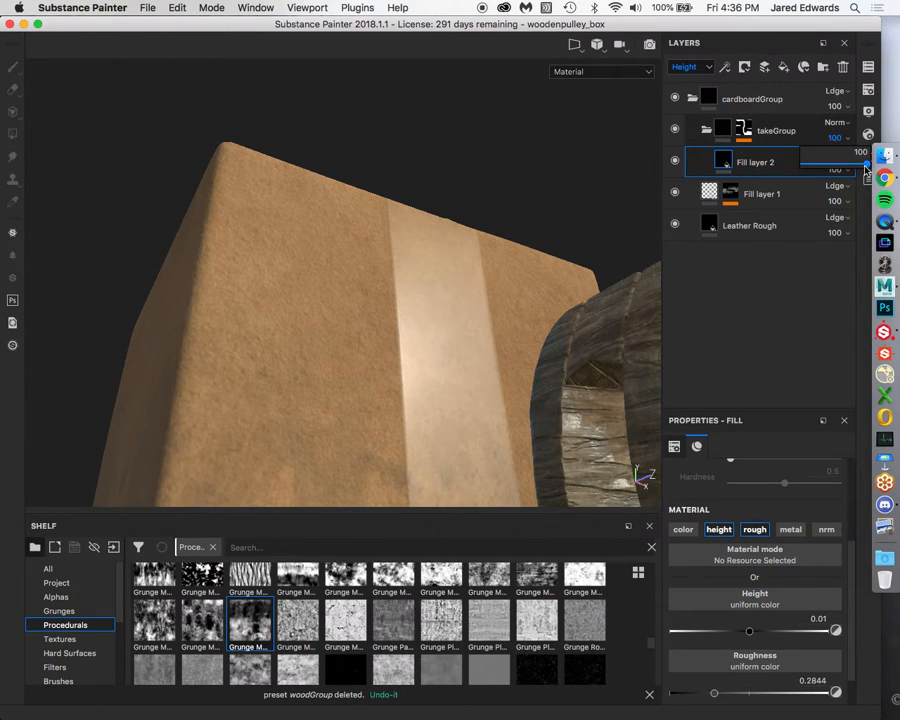
Lower takeGroup's opacity in the Height channel to 82, return the layer stack to Base Color and select Fill layer 2.
{"action": "left_click_drag", "start_coordinate": [856, 168], "coordinate": [856, 168]}
{"action": "mouse_move", "coordinate": [856, 168]}
{"action": "left_mouse_down"}
{"action": "mouse_move", "coordinate": [734, 165]}
{"action": "mouse_move", "coordinate": [855, 165]}
{"action": "left_mouse_up"}
{"action": "left_click", "coordinate": [829, 126]}
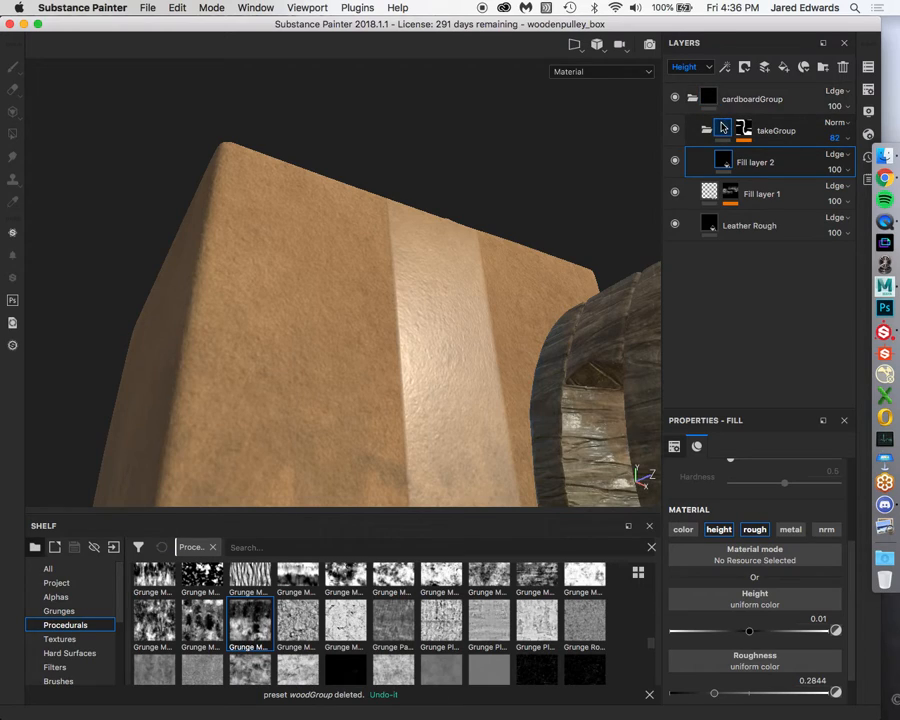
{"action": "left_click", "coordinate": [725, 131]}
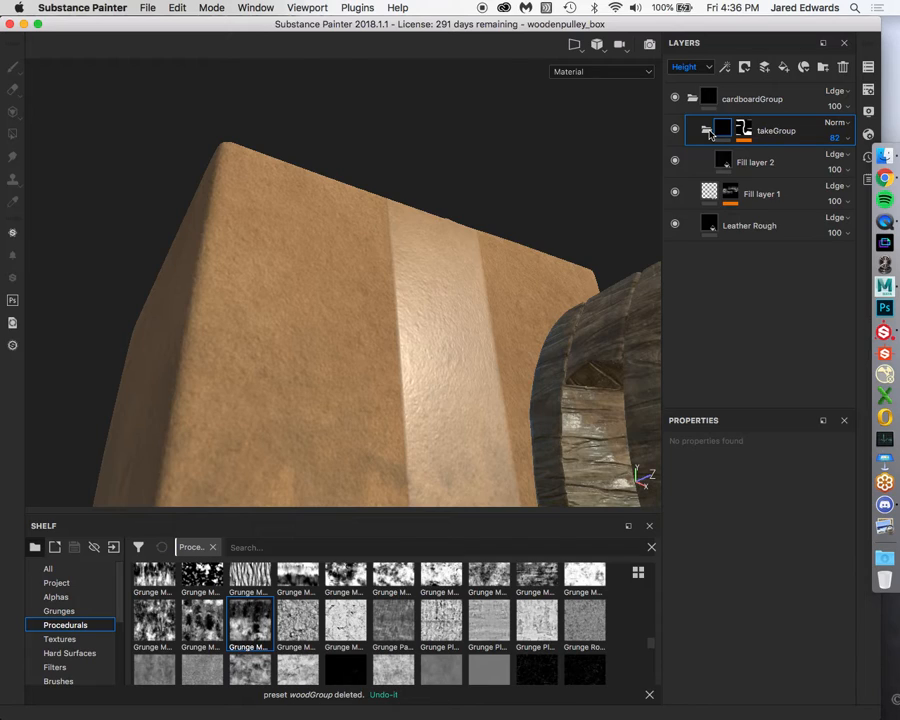
{"action": "left_click", "coordinate": [695, 67]}
{"action": "left_click", "coordinate": [695, 72]}
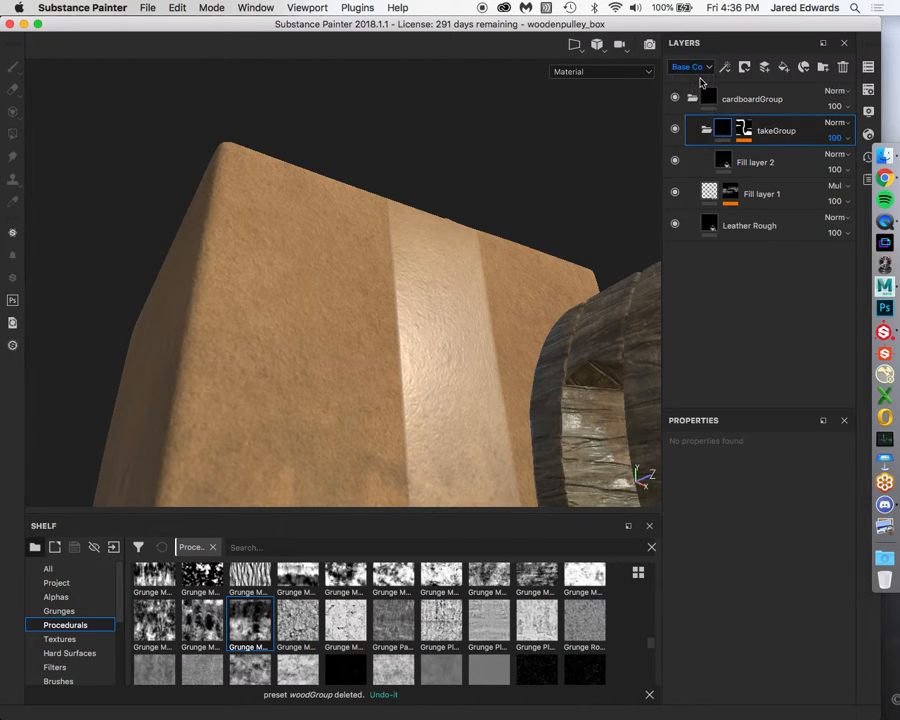
{"action": "left_click", "coordinate": [723, 161]}
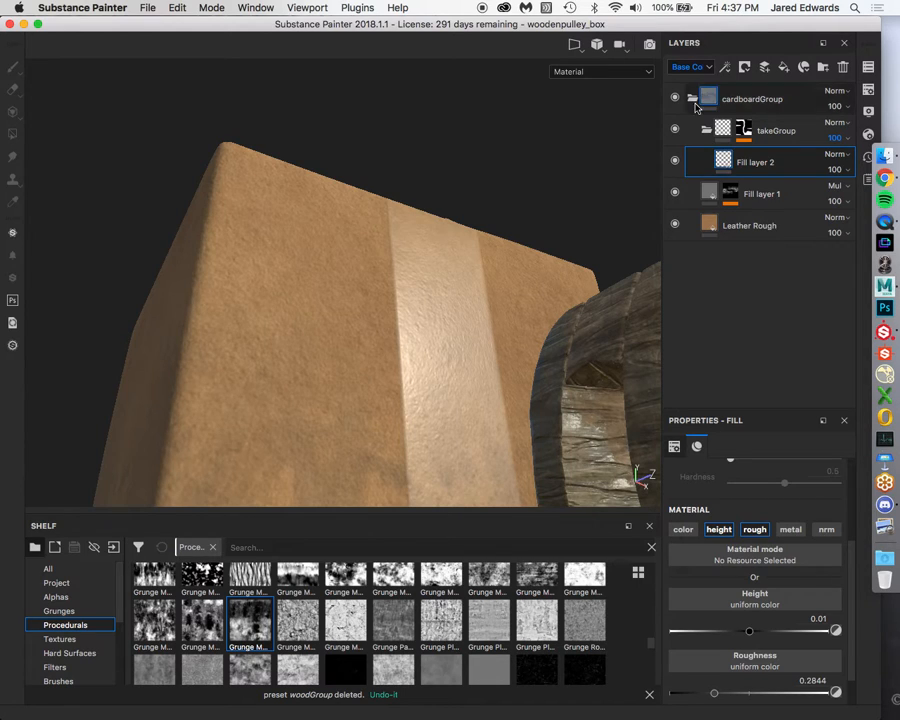
Browse the procedural textures and search them for "scratches".
{"action": "left_click_drag", "start_coordinate": [392, 372], "coordinate": [235, 535], "text": "alt"}
{"action": "left_click", "coordinate": [84, 626]}
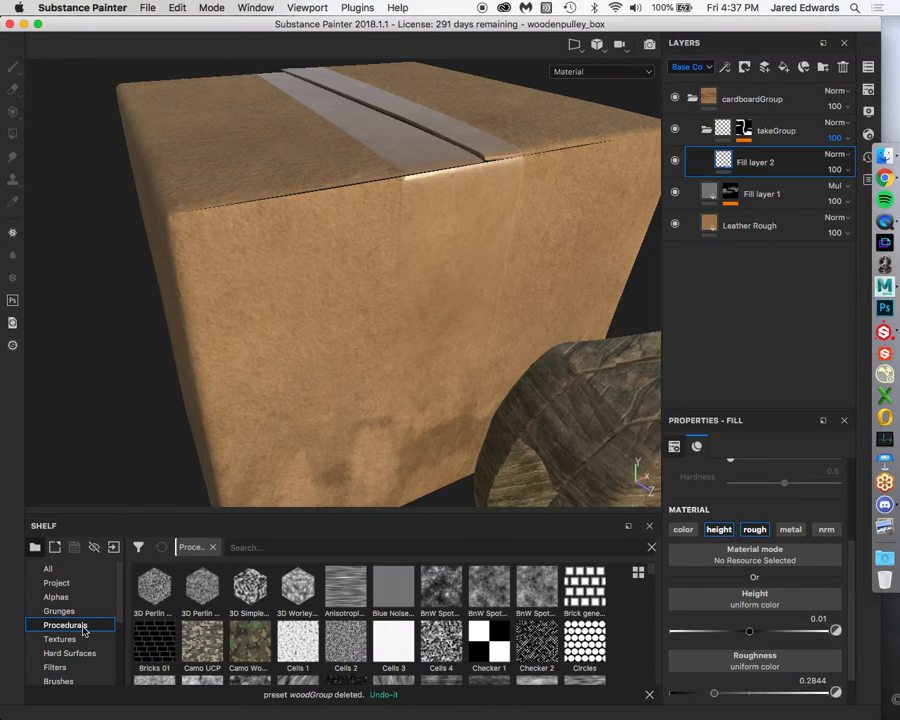
{"action": "scroll", "coordinate": [320, 627], "scroll_direction": "down", "scroll_amount": 5}
{"action": "scroll", "coordinate": [318, 626], "scroll_direction": "down", "scroll_amount": 10}
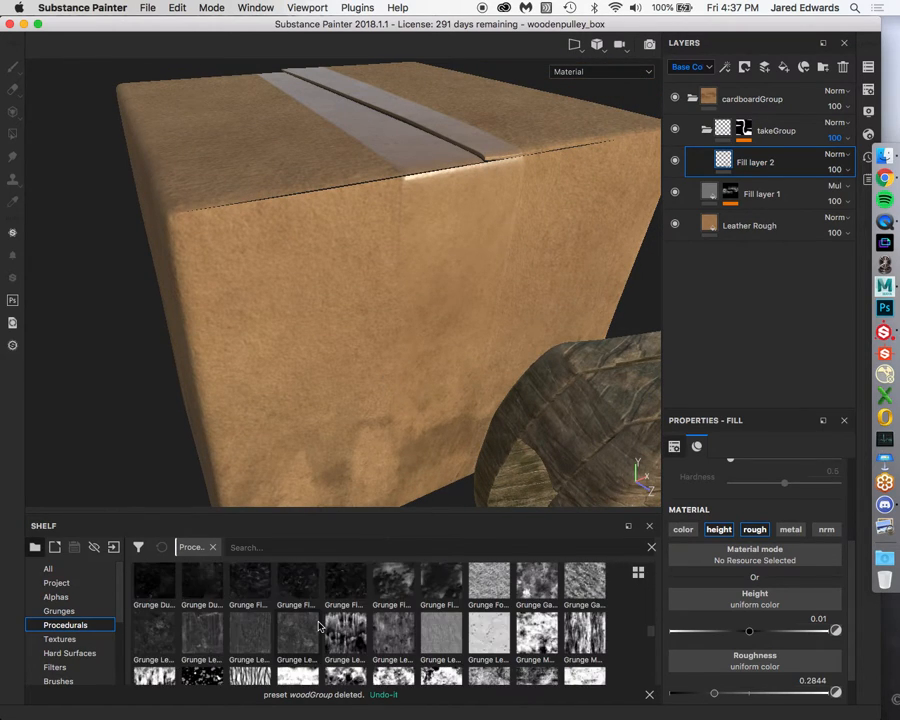
{"action": "left_click", "coordinate": [315, 547]}
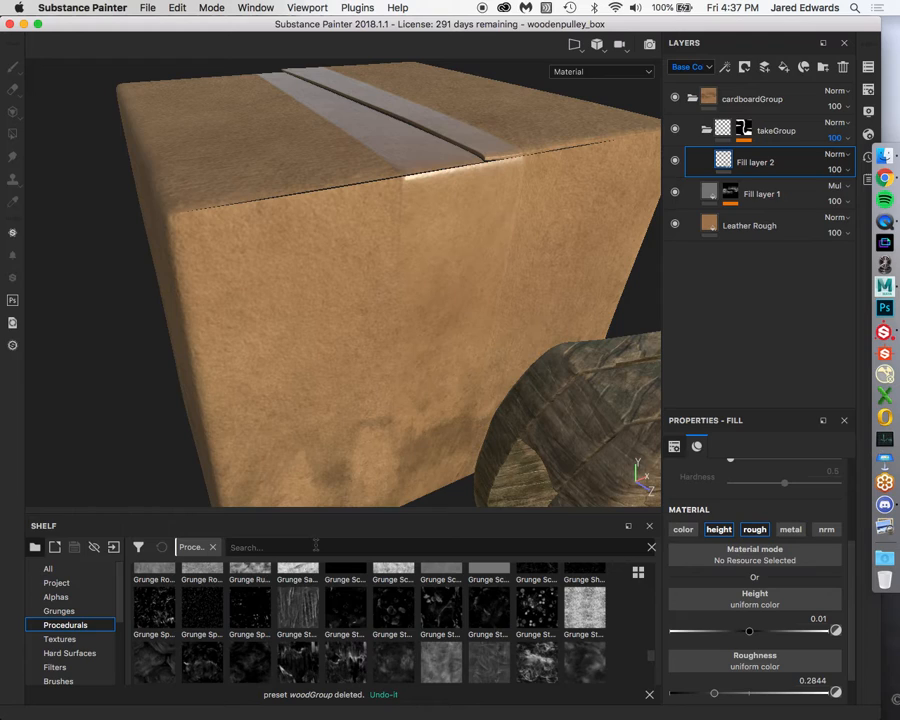
{"action": "type", "text": "lines"}
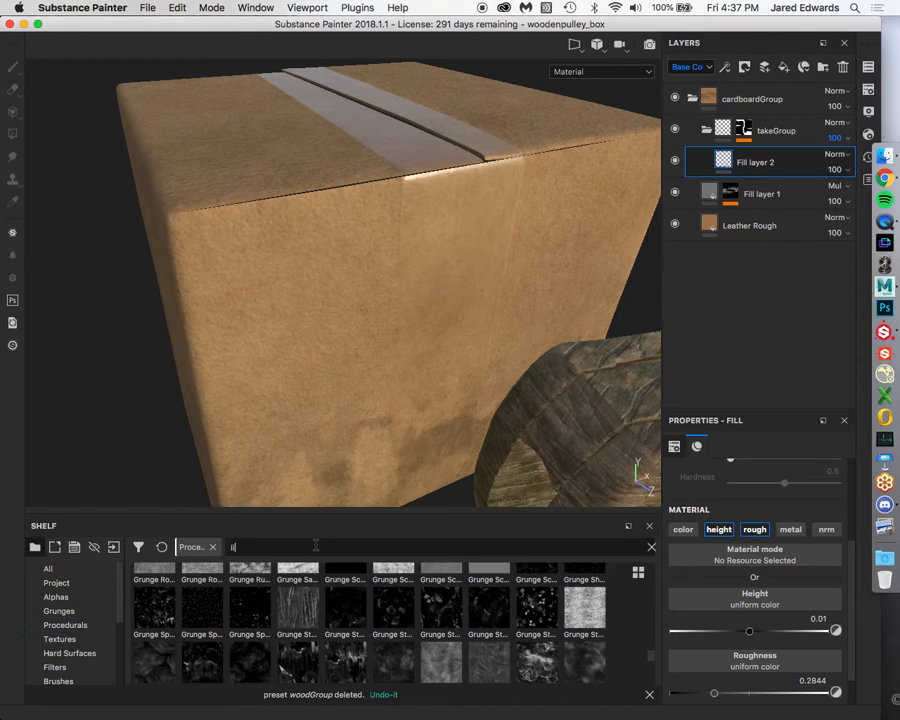
{"action": "key", "text": "BackSpace"}
{"action": "key", "text": "BackSpace"}
{"action": "key", "text": "BackSpace"}
{"action": "key", "text": "BackSpace"}
{"action": "key", "text": "BackSpace"}
{"action": "type", "text": "scratches"}
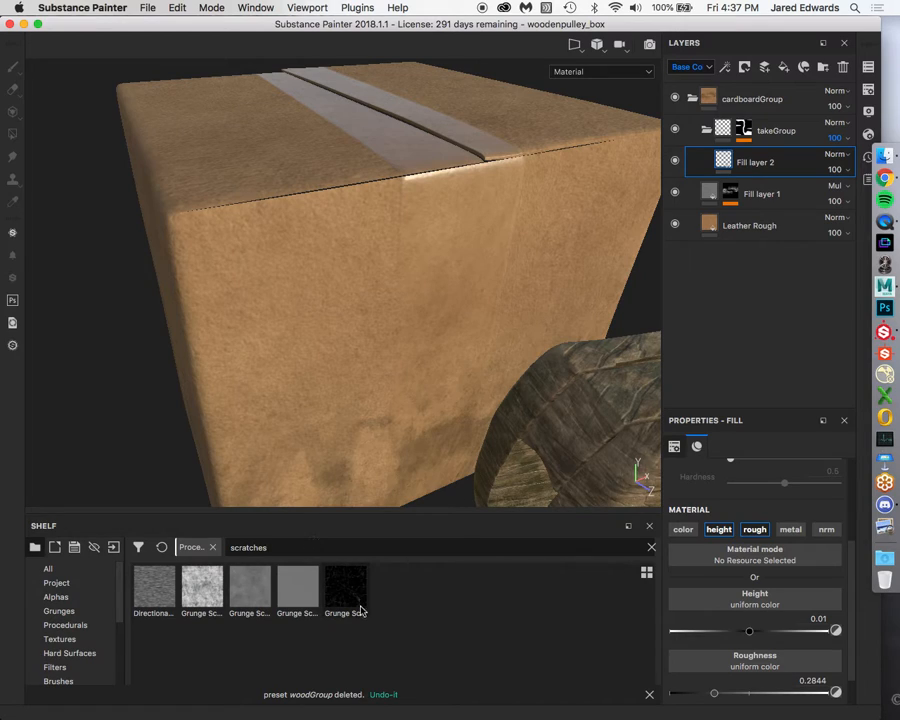
{"action": "mouse_move", "coordinate": [361, 600]}
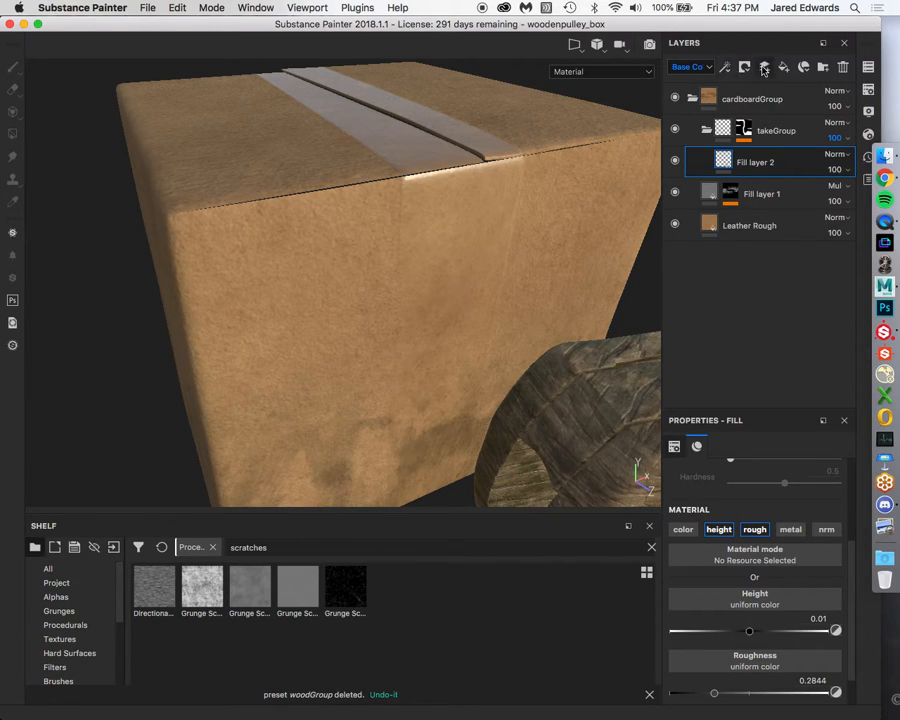
Add a fill layer above Fill layer 2 in takeGroup with only height enabled, and give it a black mask.
{"action": "left_click", "coordinate": [785, 68]}
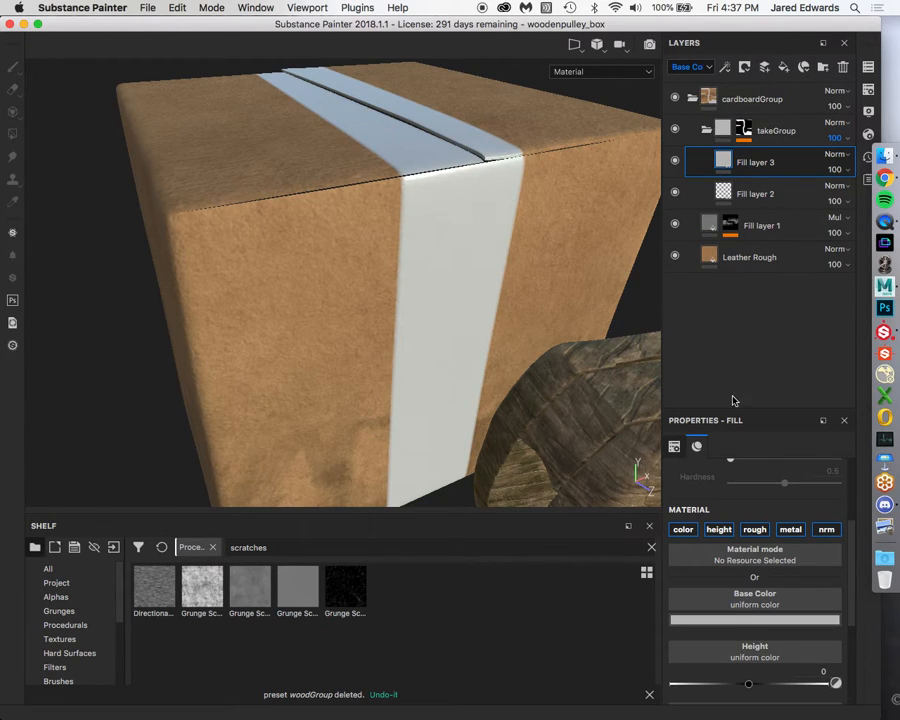
{"action": "left_click", "coordinate": [683, 529]}
{"action": "left_click", "coordinate": [804, 531]}
{"action": "left_click", "coordinate": [826, 529]}
{"action": "left_click", "coordinate": [754, 529]}
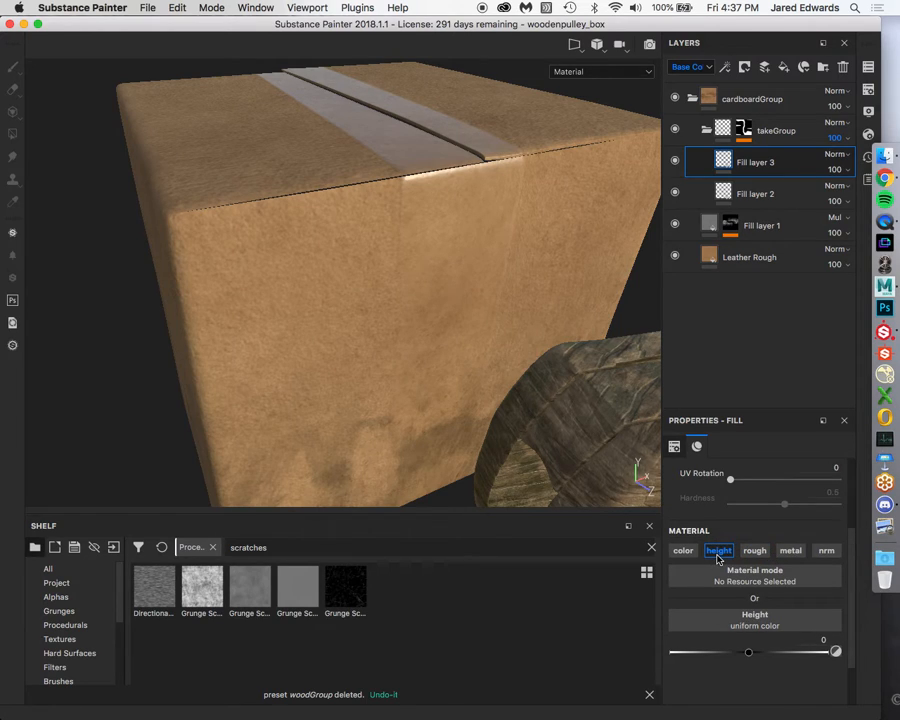
{"action": "left_click", "coordinate": [745, 67]}
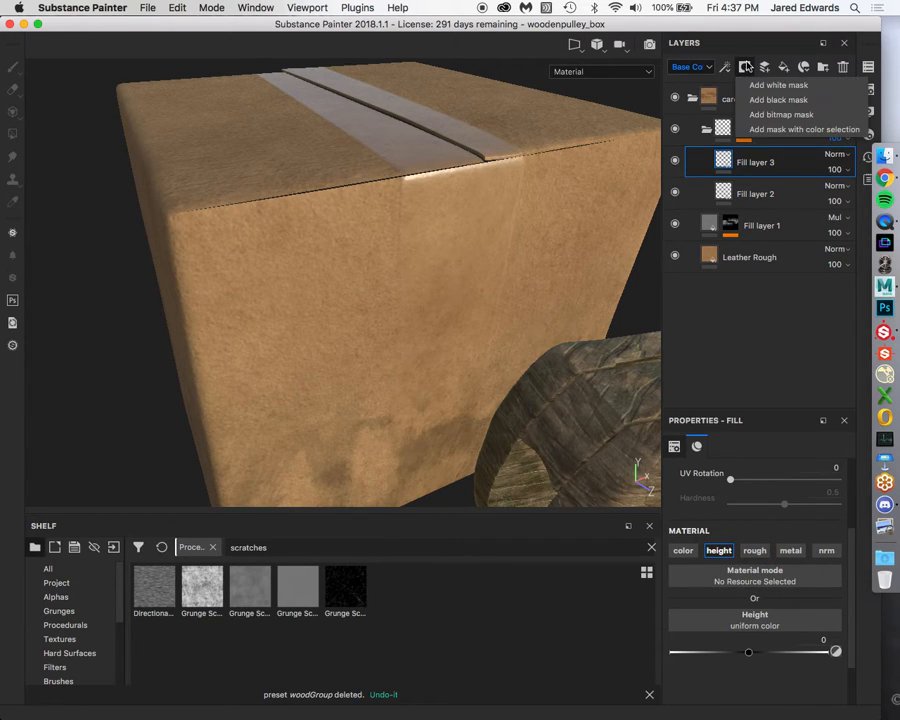
{"action": "left_click", "coordinate": [760, 100]}
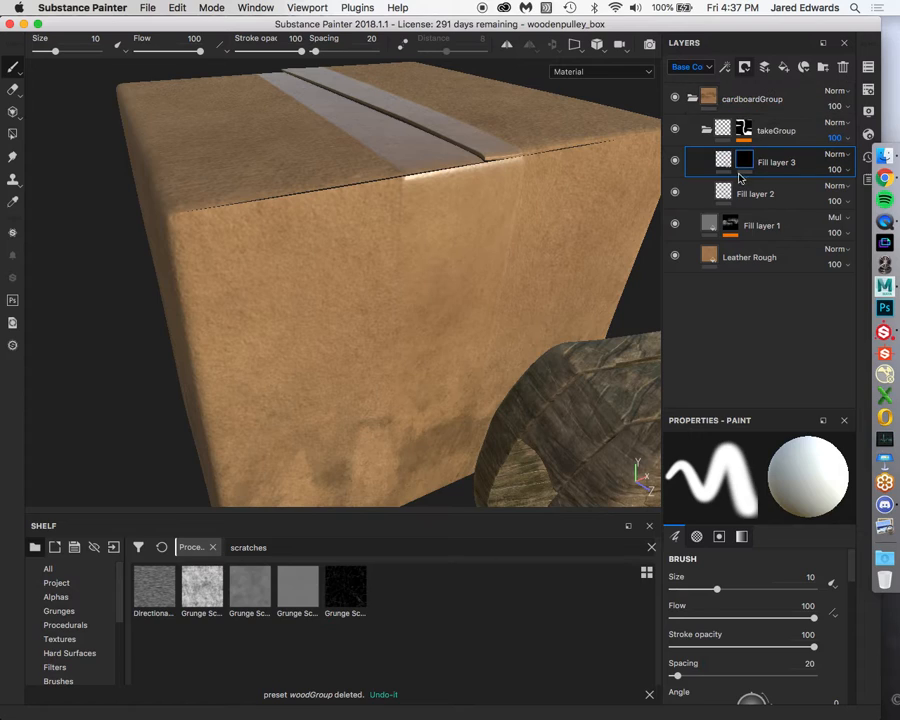
{"action": "mouse_move", "coordinate": [750, 164]}
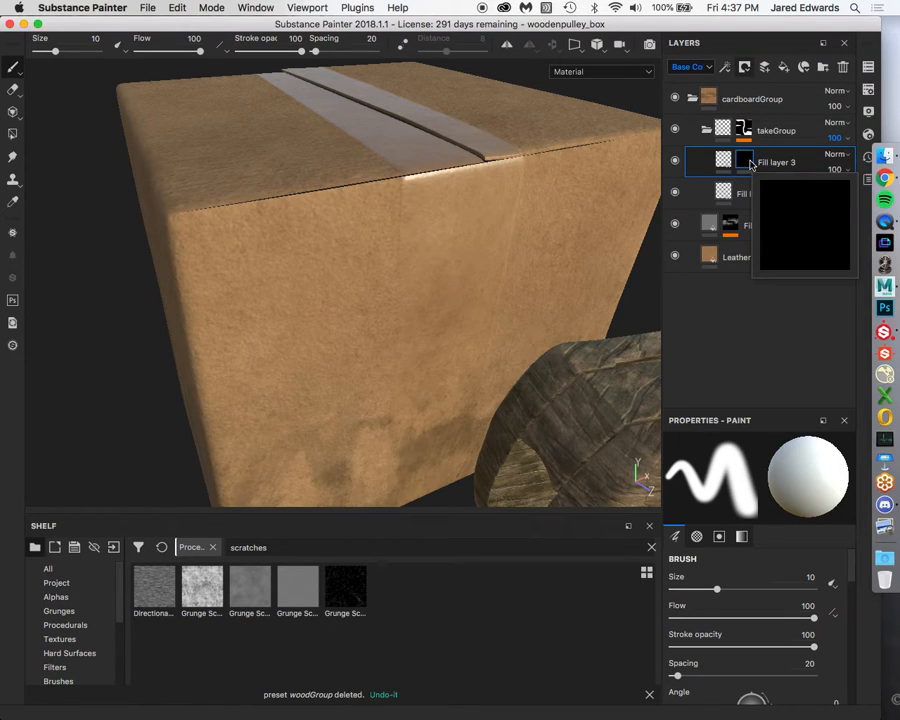
Add a fill effect to Fill layer 3's mask and assign Grunge Scratches Rough as its grayscale texture.
{"action": "left_click", "coordinate": [725, 67]}
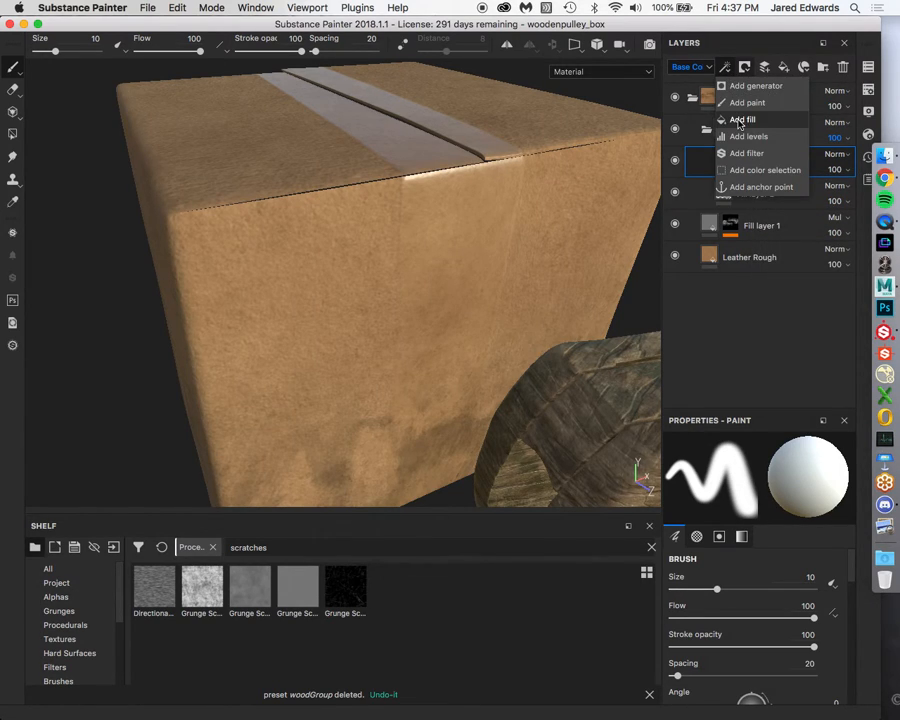
{"action": "left_click", "coordinate": [741, 120]}
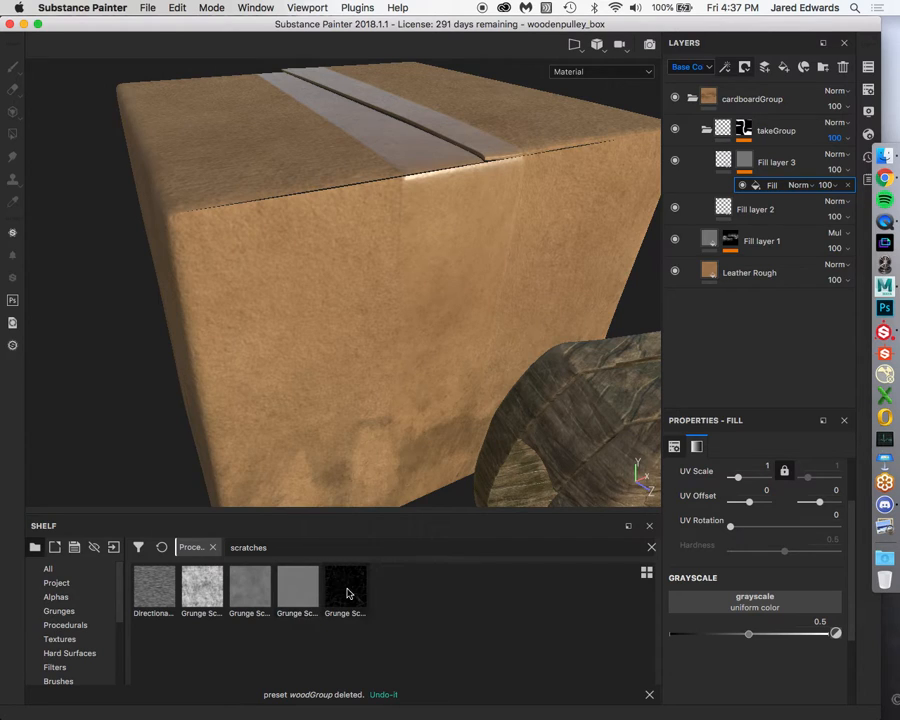
{"action": "left_click_drag", "start_coordinate": [348, 594], "coordinate": [774, 608]}
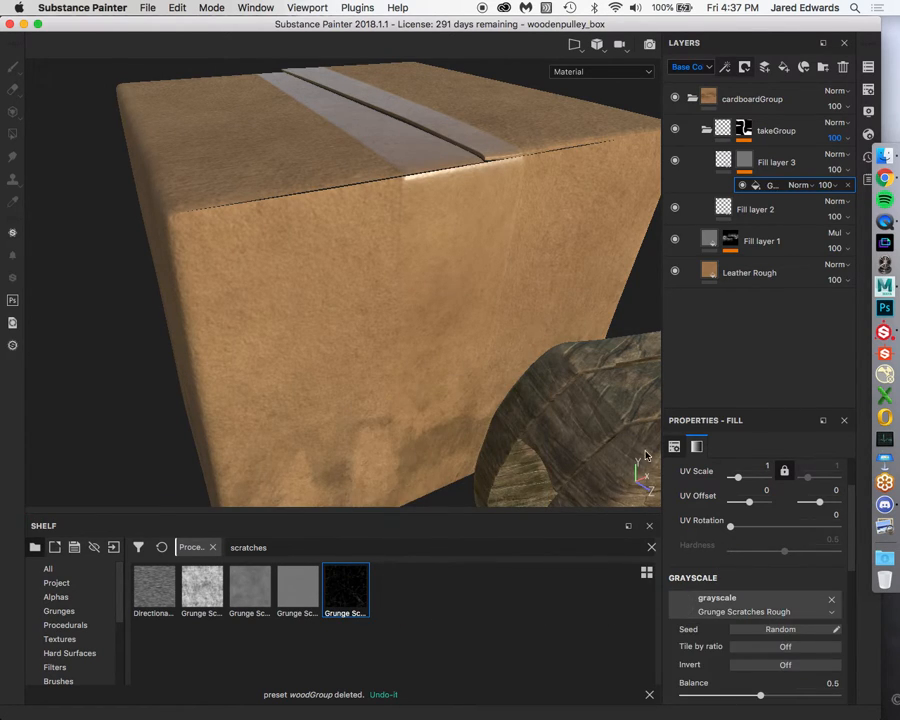
Display Fill layer 3's mask and set its scratches fill to UV scale 4, contrast 1 and balance 0.47.
{"action": "left_click", "coordinate": [744, 162], "text": "alt"}
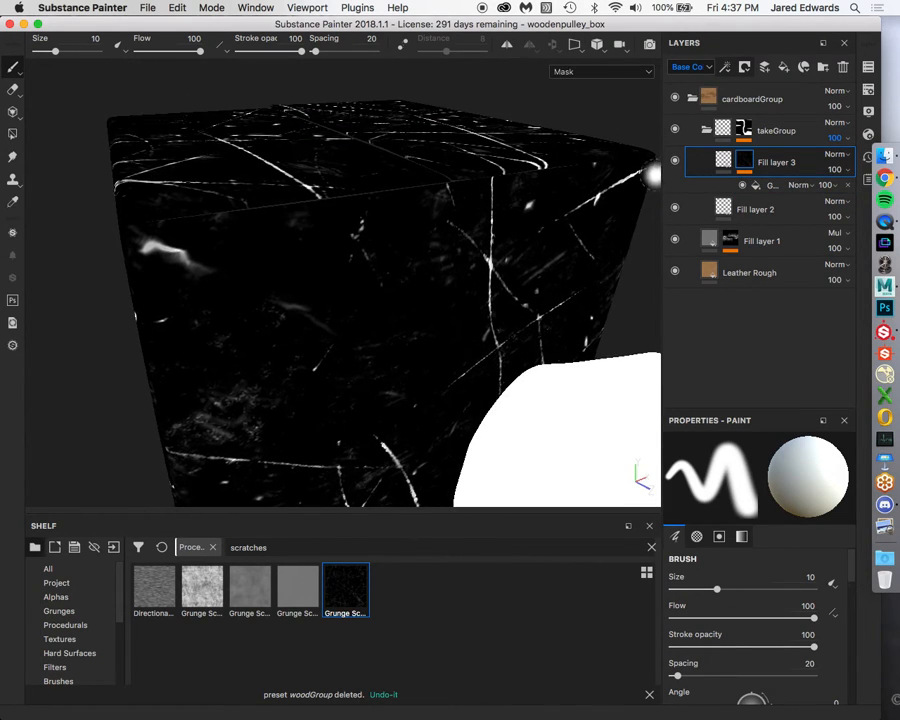
{"action": "left_click", "coordinate": [765, 185]}
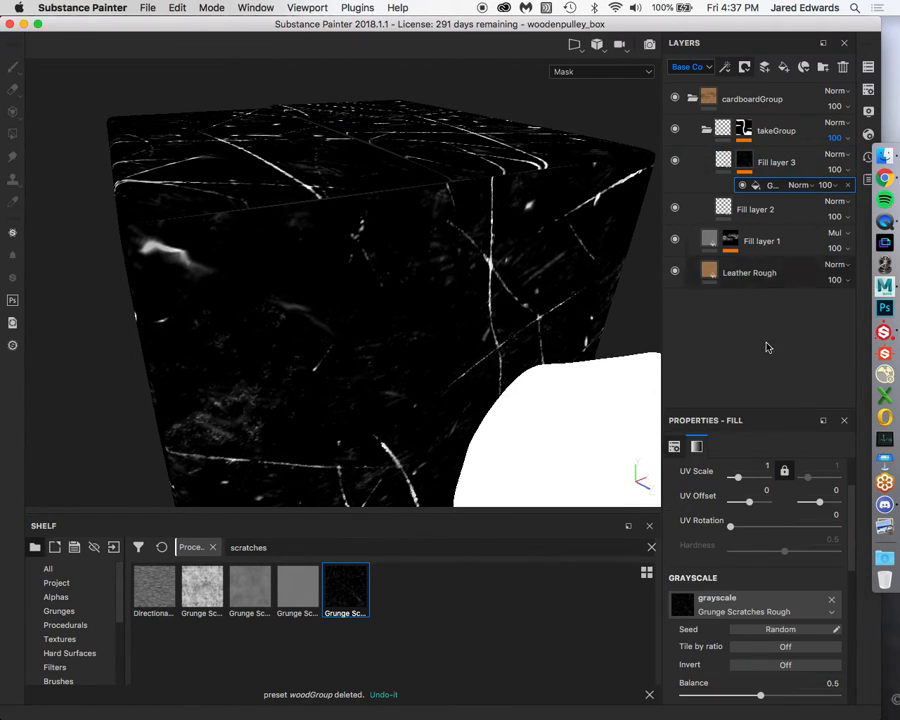
{"action": "left_click", "coordinate": [743, 480]}
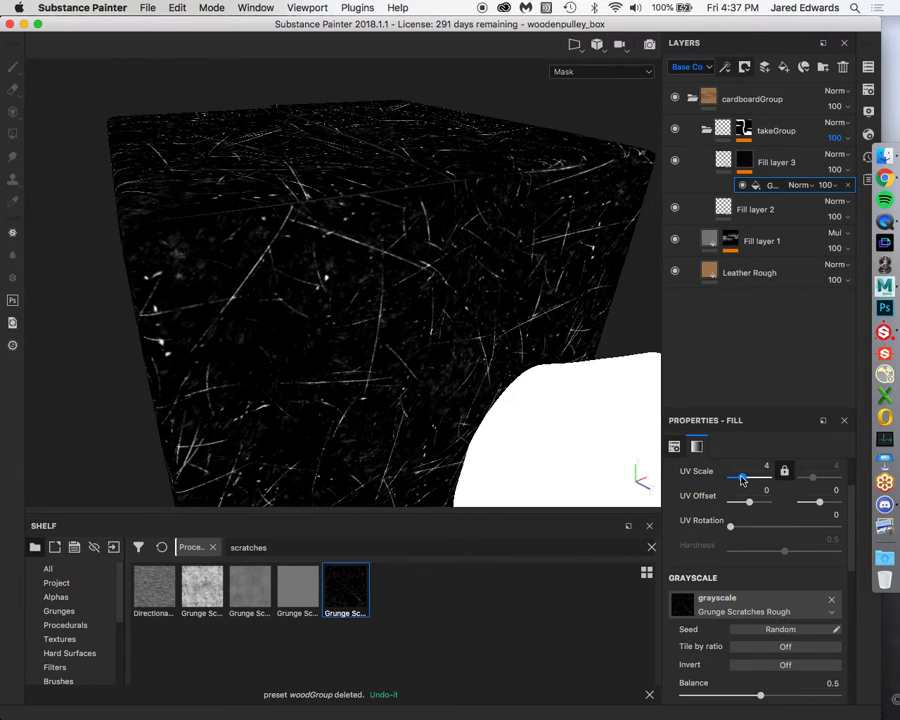
{"action": "scroll", "coordinate": [748, 560], "scroll_direction": "down", "scroll_amount": 5}
{"action": "scroll", "coordinate": [752, 645], "scroll_direction": "down", "scroll_amount": 2}
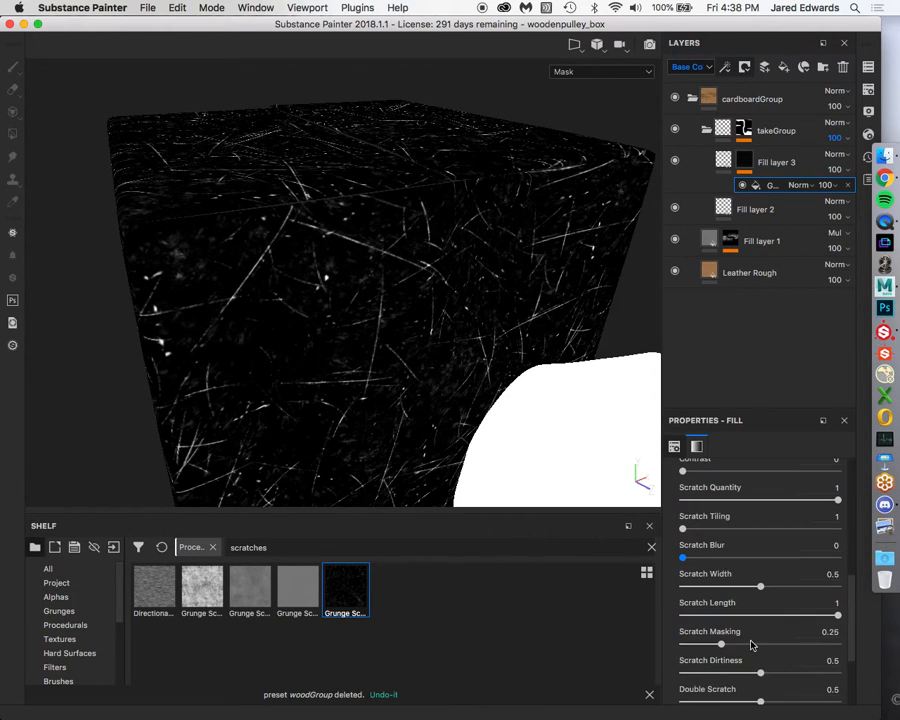
{"action": "scroll", "coordinate": [752, 626], "scroll_direction": "up", "scroll_amount": 2}
{"action": "scroll", "coordinate": [751, 628], "scroll_direction": "down", "scroll_amount": 2}
{"action": "scroll", "coordinate": [751, 628], "scroll_direction": "down", "scroll_amount": 1}
{"action": "scroll", "coordinate": [751, 628], "scroll_direction": "down", "scroll_amount": 2}
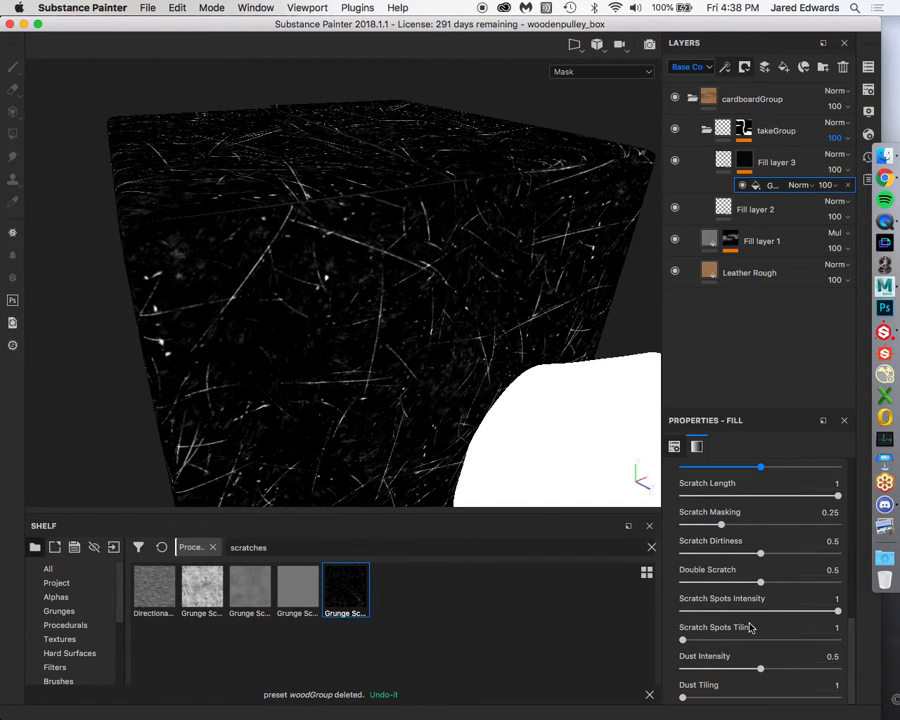
{"action": "scroll", "coordinate": [751, 627], "scroll_direction": "up", "scroll_amount": 5}
{"action": "left_click_drag", "start_coordinate": [759, 536], "coordinate": [734, 535]}
{"action": "left_click_drag", "start_coordinate": [685, 562], "coordinate": [838, 562]}
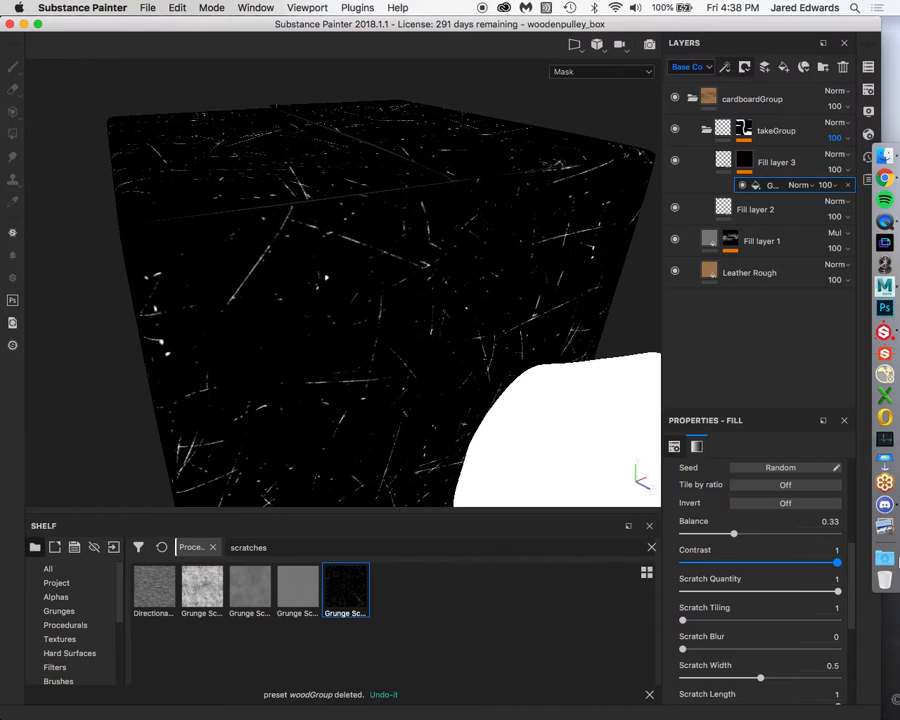
{"action": "left_click_drag", "start_coordinate": [734, 534], "coordinate": [755, 535]}
{"action": "left_click_drag", "start_coordinate": [408, 267], "coordinate": [366, 252], "text": "alt"}
{"action": "mouse_move", "coordinate": [424, 290]}
{"action": "left_mouse_down", "text": "alt"}
{"action": "mouse_move", "coordinate": [421, 297]}
{"action": "mouse_move", "coordinate": [432, 294]}
{"action": "left_mouse_up", "text": "alt"}
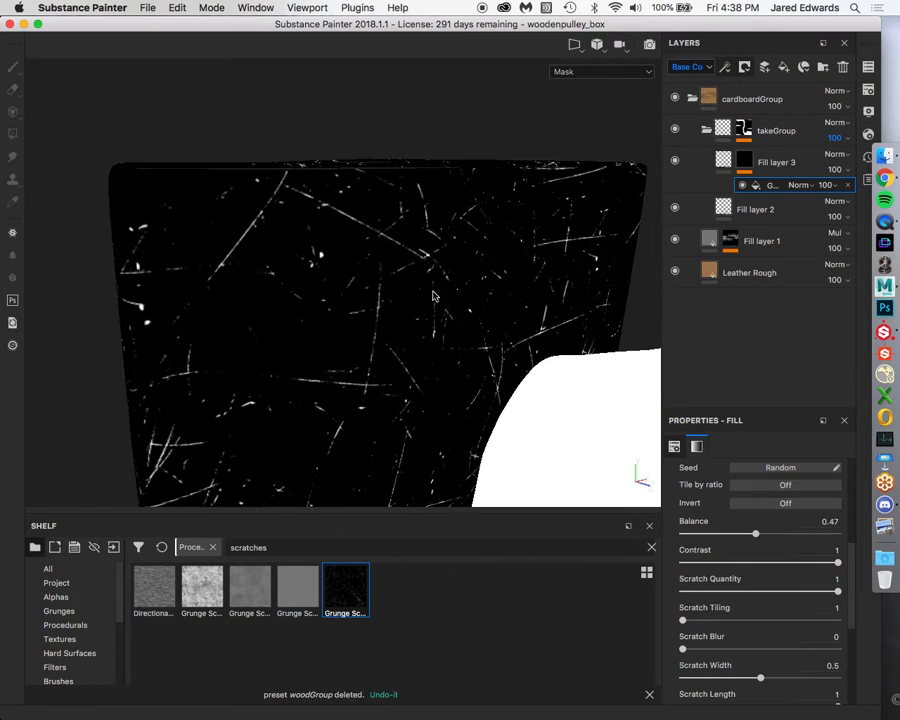
Display the full material and set Fill layer 3's height to 0.0311.
{"action": "left_click", "coordinate": [722, 163]}
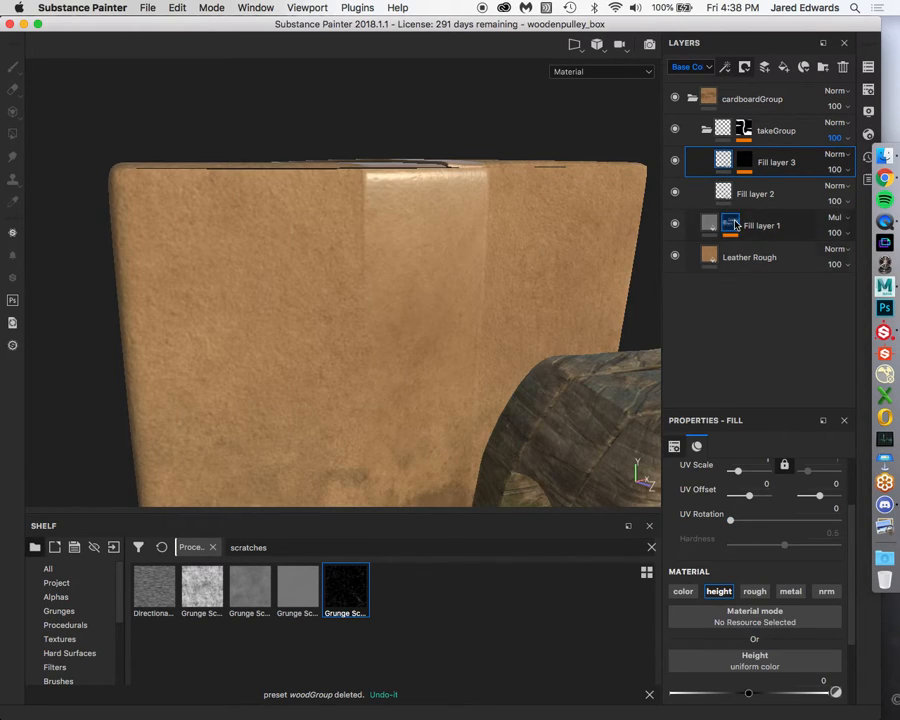
{"action": "left_click", "coordinate": [745, 161]}
{"action": "left_click", "coordinate": [722, 161]}
{"action": "scroll", "coordinate": [700, 590], "scroll_direction": "down", "scroll_amount": 3}
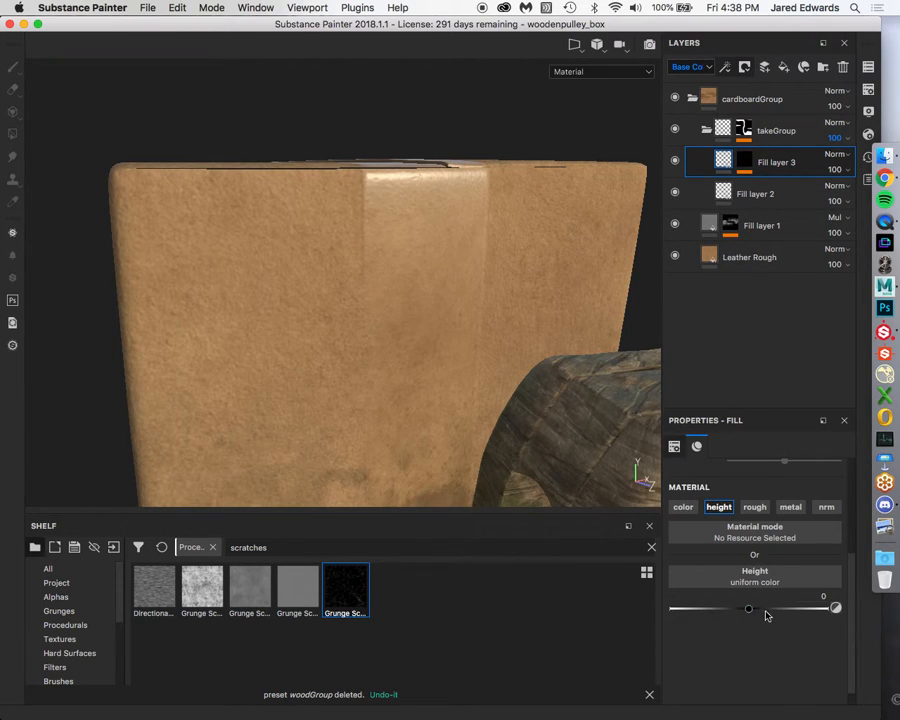
{"action": "mouse_move", "coordinate": [748, 613]}
{"action": "left_mouse_down"}
{"action": "mouse_move", "coordinate": [759, 612]}
{"action": "mouse_move", "coordinate": [751, 611]}
{"action": "left_mouse_up"}
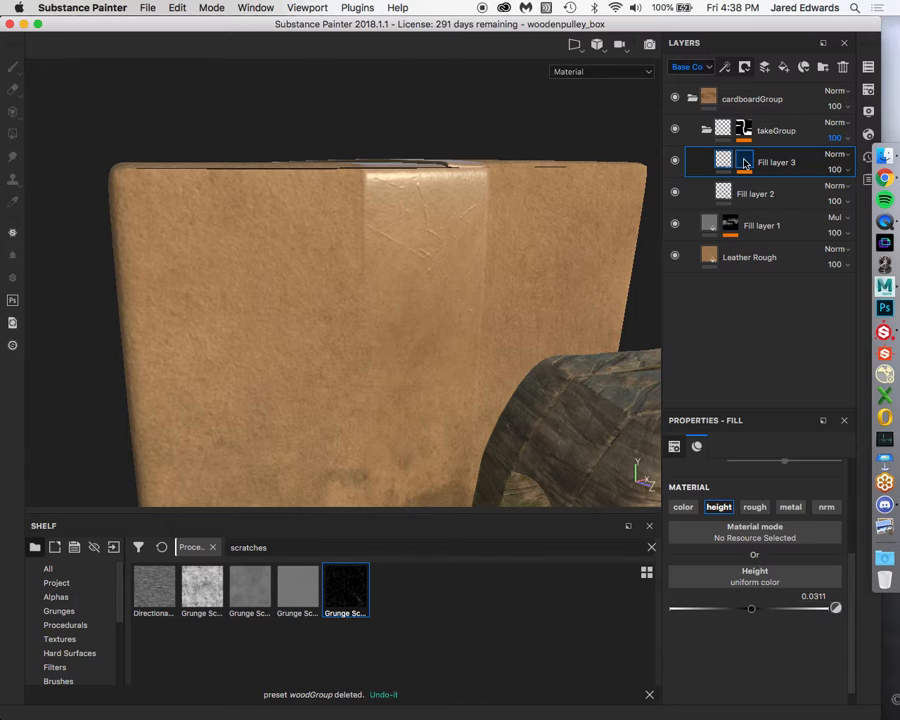
Remove the Grunge Scratches Rough fill from Fill layer 3's mask and add a paint effect to the mask.
{"action": "left_click", "coordinate": [745, 162]}
{"action": "left_click", "coordinate": [772, 185]}
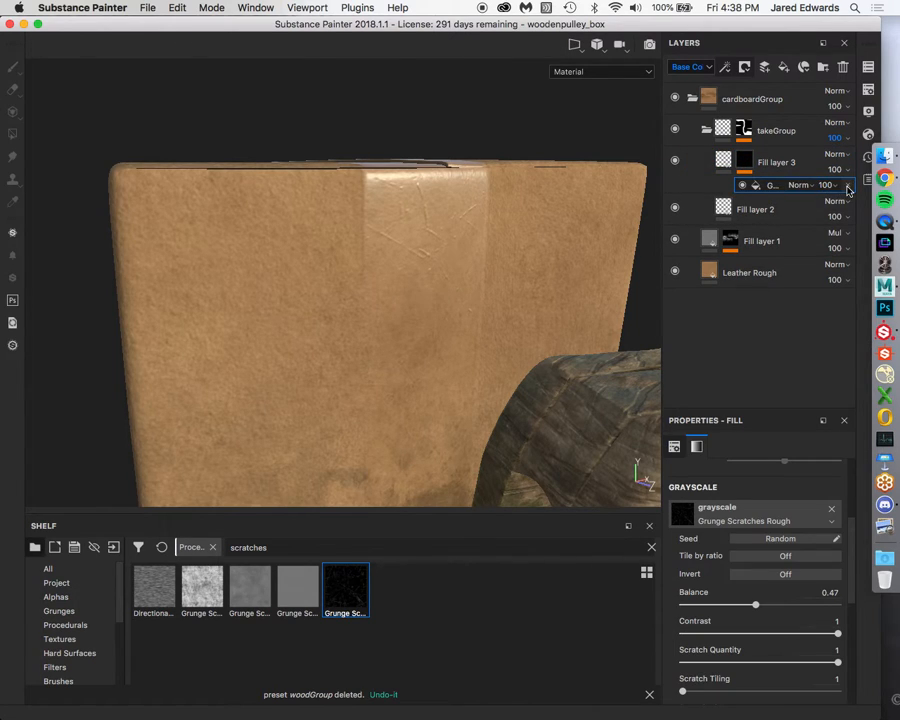
{"action": "left_click", "coordinate": [847, 185]}
{"action": "left_click", "coordinate": [744, 67]}
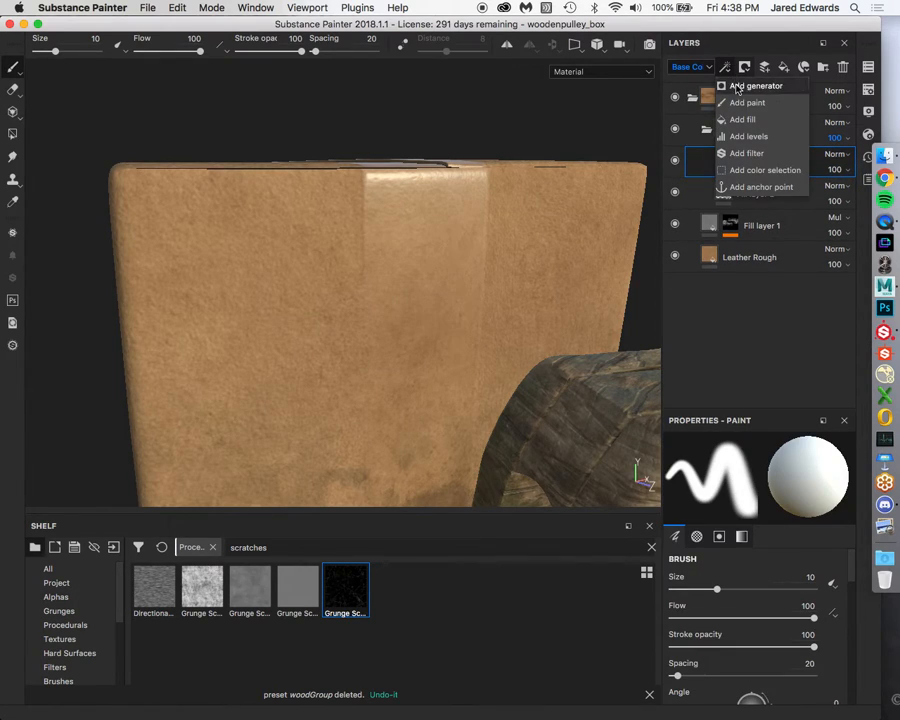
{"action": "left_click", "coordinate": [745, 103]}
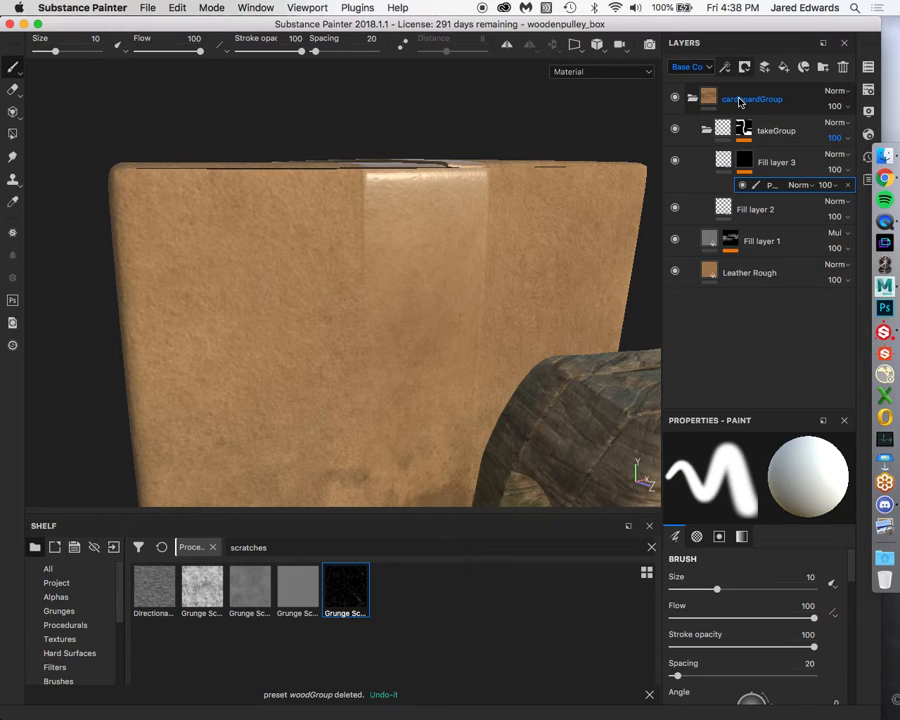
Try painting a diagonal crease across the tape strip in Fill layer 3's mask with brush size 1.5.
{"action": "right_click_drag", "start_coordinate": [437, 258], "coordinate": [400, 259], "text": "ctrl"}
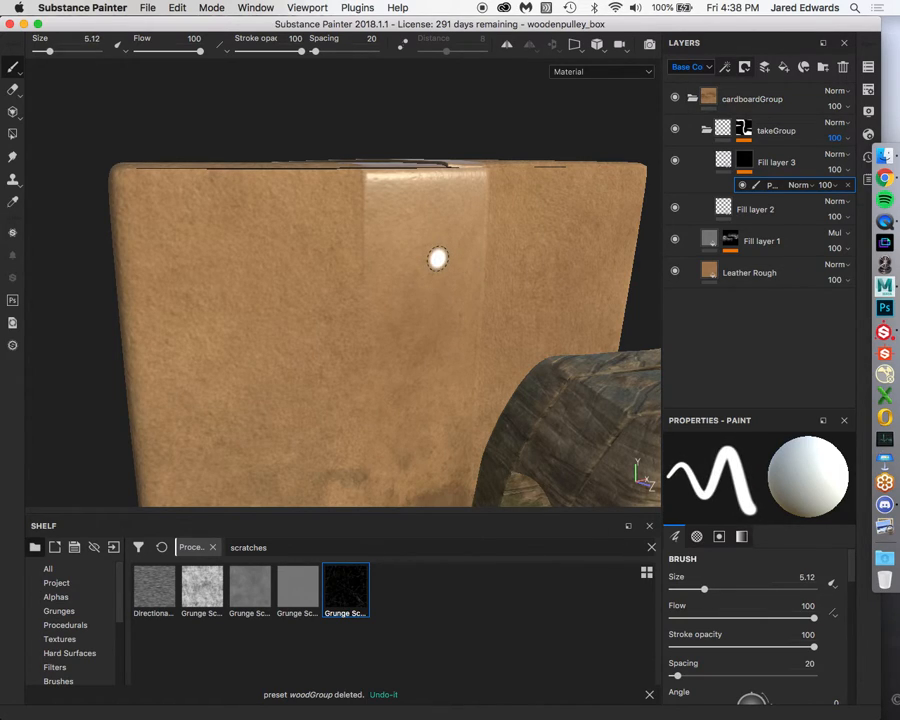
{"action": "scroll", "coordinate": [437, 258], "scroll_direction": "up", "scroll_amount": 3}
{"action": "right_click_drag", "start_coordinate": [443, 288], "coordinate": [442, 285], "text": "ctrl"}
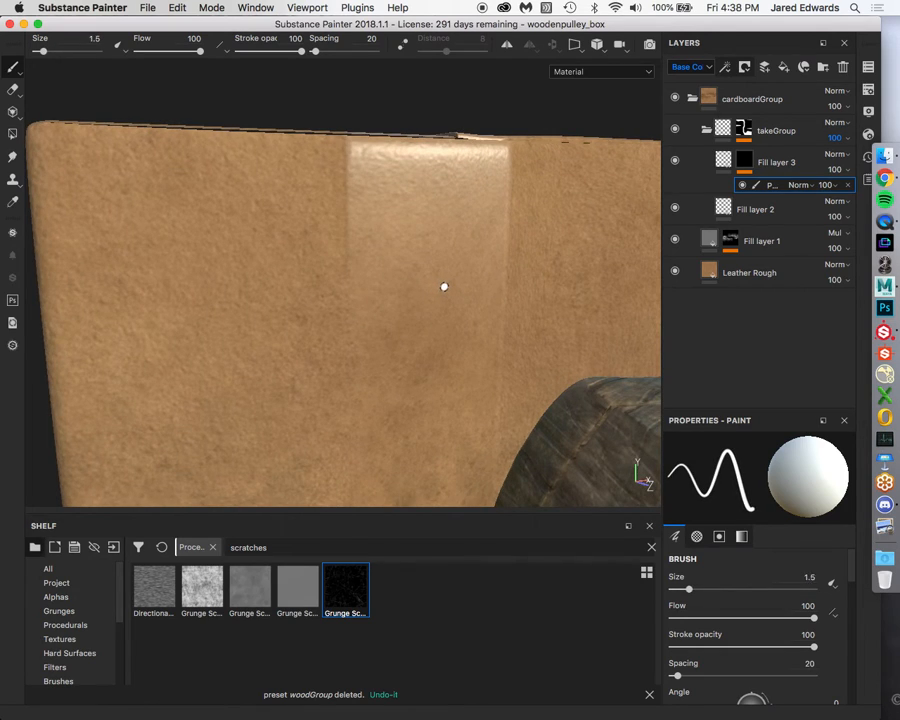
{"action": "left_click_drag", "start_coordinate": [347, 309], "coordinate": [530, 257]}
{"action": "left_click_drag", "start_coordinate": [443, 333], "coordinate": [424, 305], "text": "alt"}
{"action": "key", "text": "super+z"}
Paint a thin diagonal crease across the box's tape strip at brush size 0.66 in Fill layer 3's mask, and collapse takeGroup.
{"action": "right_click_drag", "start_coordinate": [483, 291], "coordinate": [481, 291], "text": "super"}
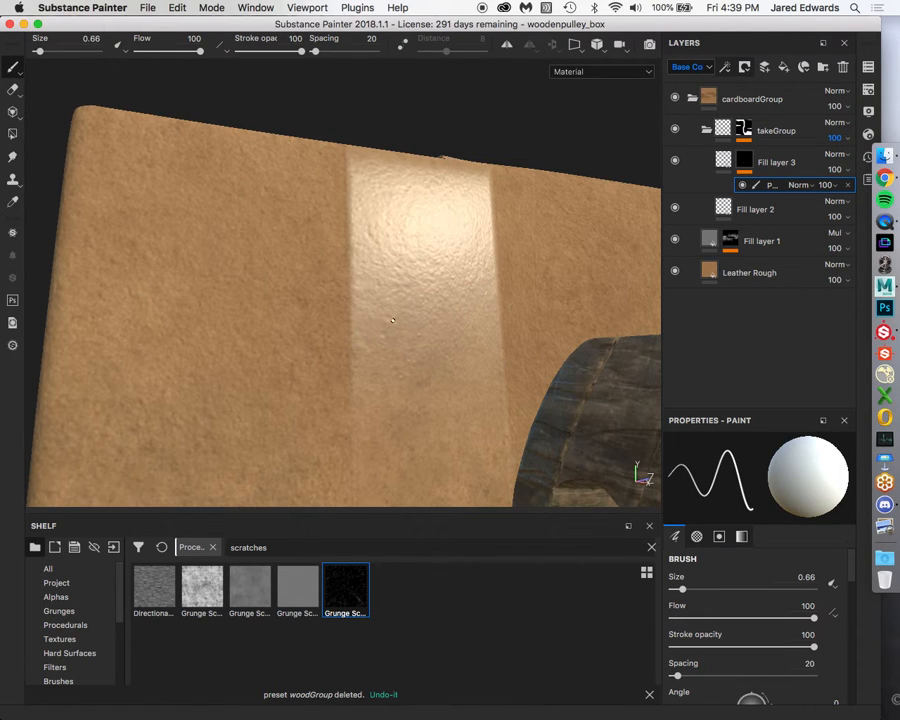
{"action": "left_click_drag", "start_coordinate": [326, 341], "coordinate": [522, 258]}
{"action": "left_click_drag", "start_coordinate": [548, 299], "coordinate": [400, 286], "text": "alt"}
{"action": "right_click_drag", "start_coordinate": [400, 286], "coordinate": [358, 282], "text": "alt"}
{"action": "left_click_drag", "start_coordinate": [358, 282], "coordinate": [347, 285], "text": "alt"}
{"action": "middle_click_drag", "start_coordinate": [500, 272], "coordinate": [396, 264], "text": "alt"}
{"action": "left_click_drag", "start_coordinate": [396, 264], "coordinate": [368, 255], "text": "alt"}
{"action": "right_click_drag", "start_coordinate": [368, 255], "coordinate": [375, 253], "text": "shift"}
{"action": "mouse_move", "coordinate": [367, 253]}
{"action": "left_mouse_down", "text": "alt"}
{"action": "mouse_move", "coordinate": [335, 253]}
{"action": "mouse_move", "coordinate": [298, 283]}
{"action": "mouse_move", "coordinate": [295, 252]}
{"action": "mouse_move", "coordinate": [311, 249]}
{"action": "mouse_move", "coordinate": [295, 261]}
{"action": "mouse_move", "coordinate": [311, 251]}
{"action": "left_mouse_up", "text": "alt"}
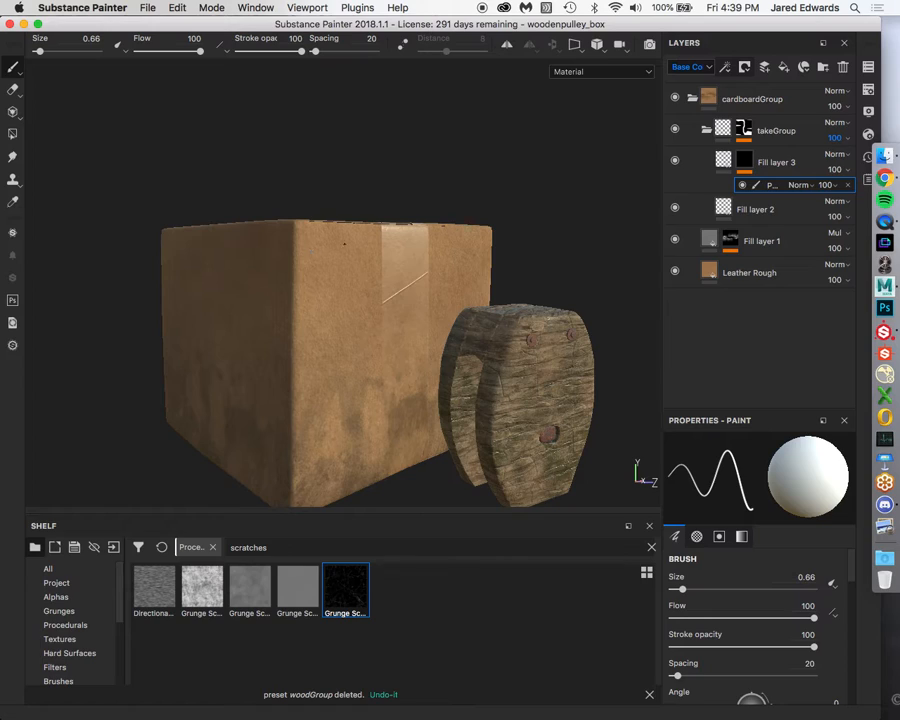
{"action": "left_click", "coordinate": [706, 130]}
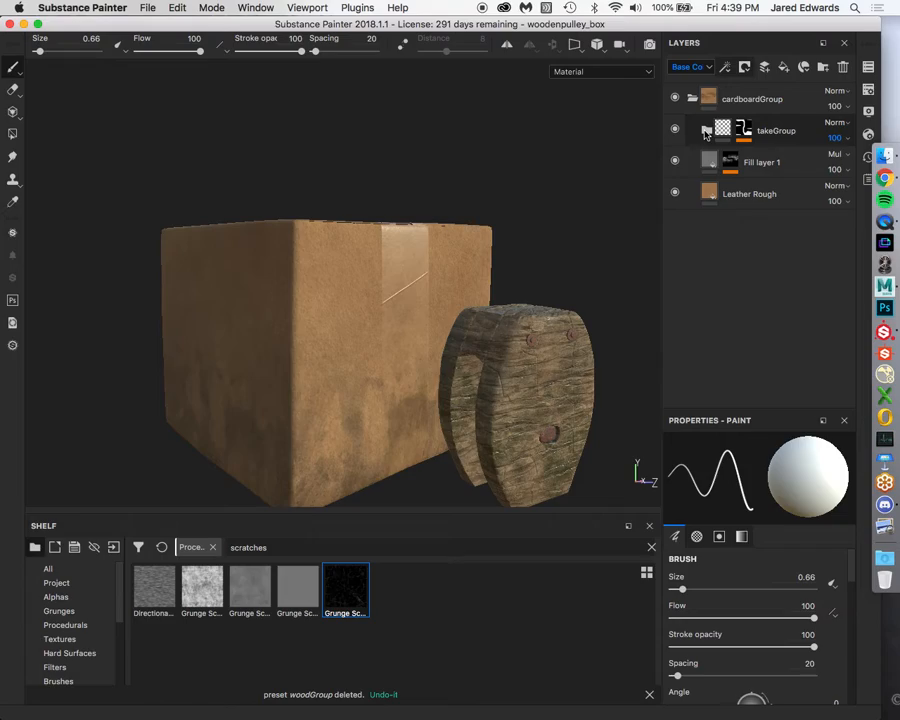
Switch to Google Chrome, close the cracked wood preview and search Google Images for "wallpaper texture".
{"action": "left_click", "coordinate": [884, 178]}
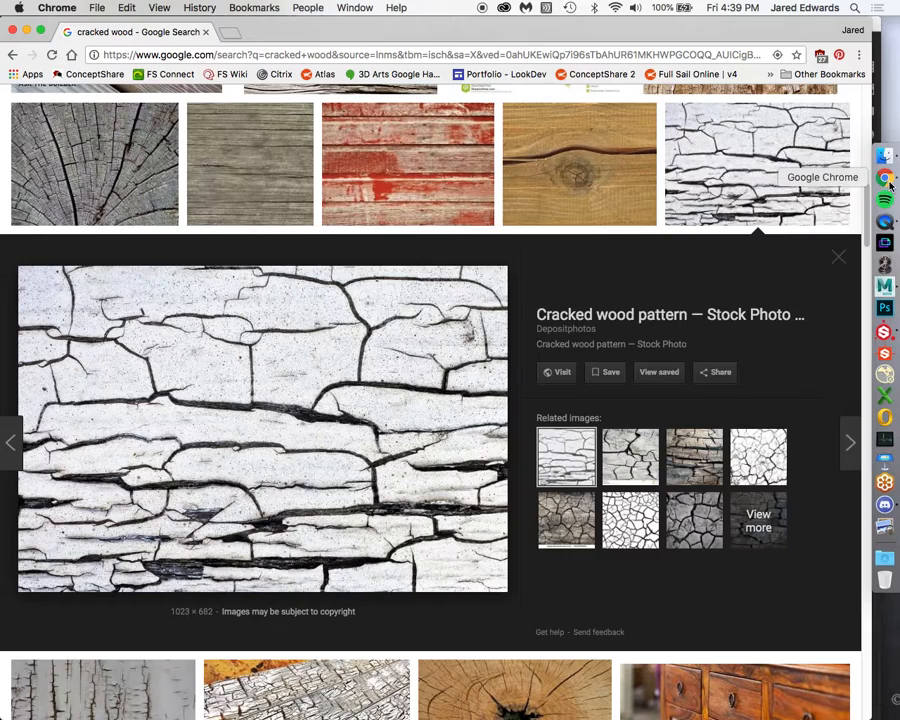
{"action": "left_click", "coordinate": [838, 257]}
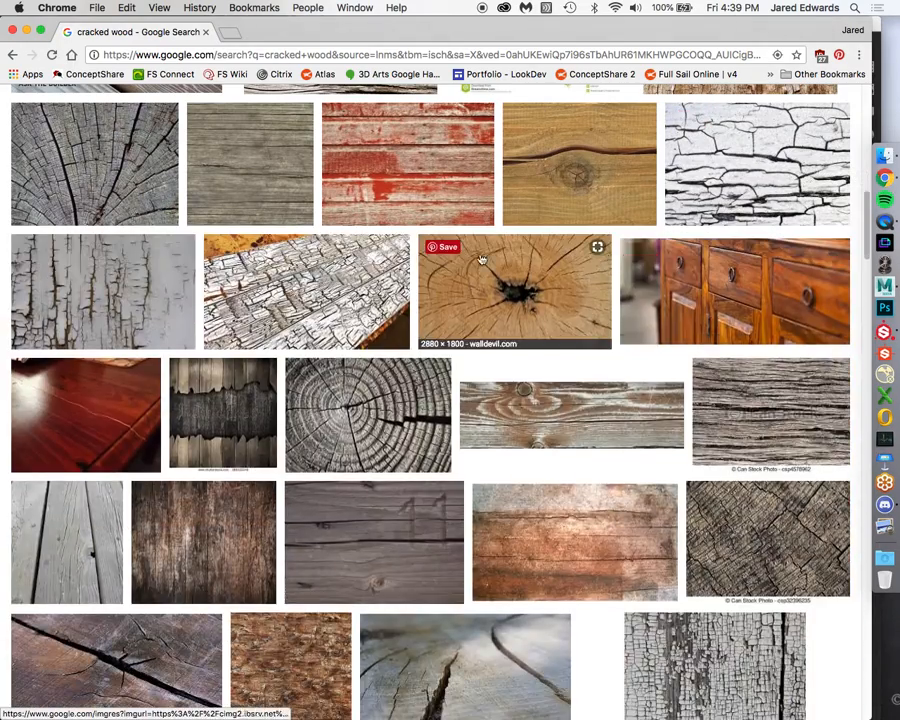
{"action": "scroll", "coordinate": [645, 284], "scroll_direction": "up", "scroll_amount": 5}
{"action": "scroll", "coordinate": [645, 284], "scroll_direction": "up", "scroll_amount": 5}
{"action": "left_click", "coordinate": [303, 118]}
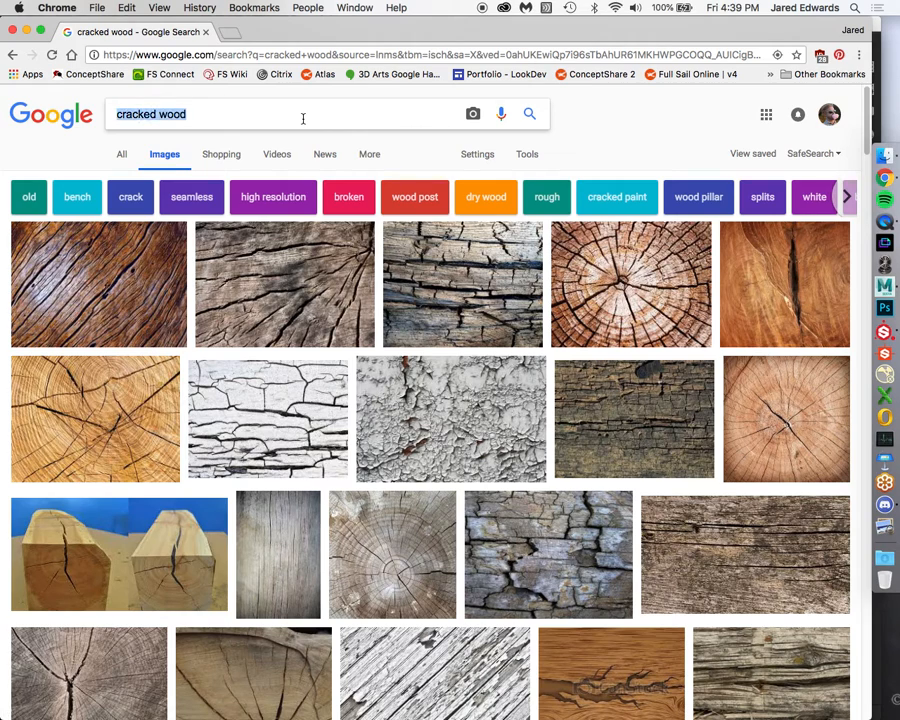
{"action": "type", "text": "wallpap"}
{"action": "key", "text": "Down"}
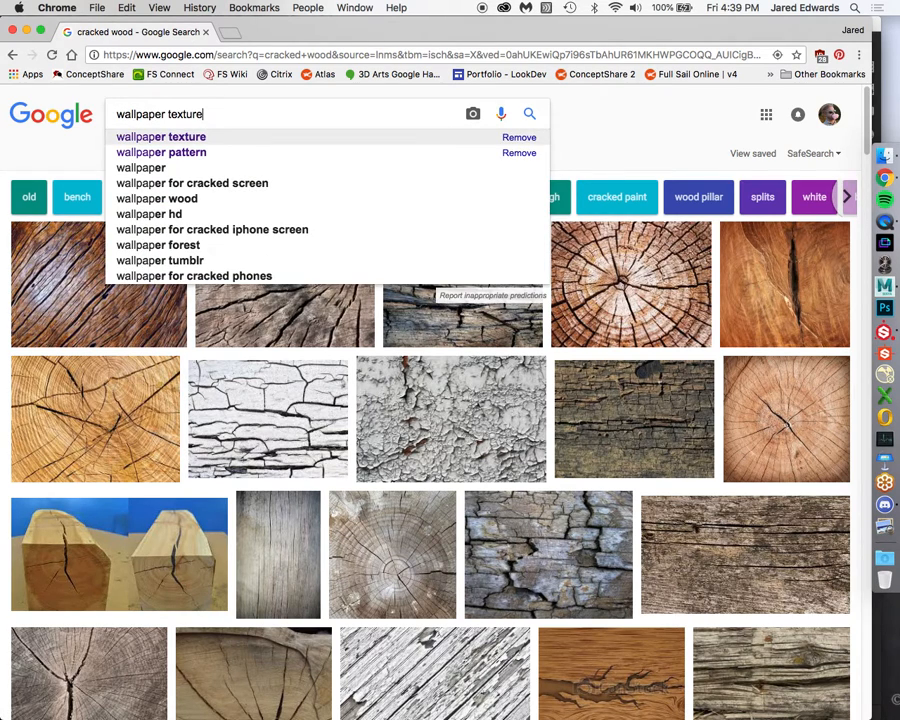
{"action": "key", "text": "Return"}
Examine the wallpaper texture image results, including the floral blue-and-cream pattern's preview.
{"action": "scroll", "coordinate": [284, 303], "scroll_direction": "down", "scroll_amount": 3}
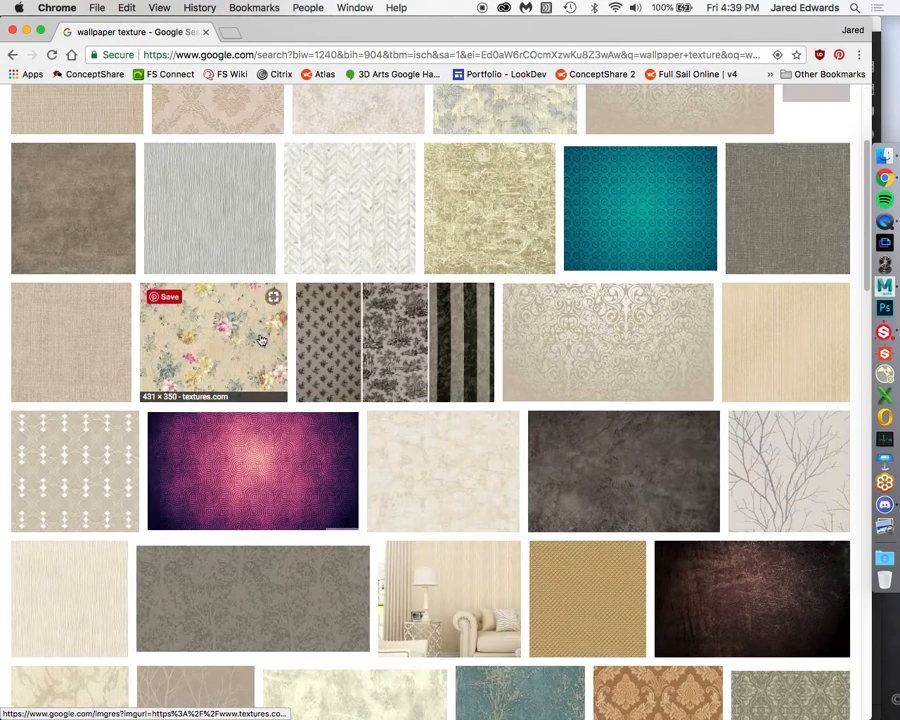
{"action": "scroll", "coordinate": [259, 341], "scroll_direction": "down", "scroll_amount": 8}
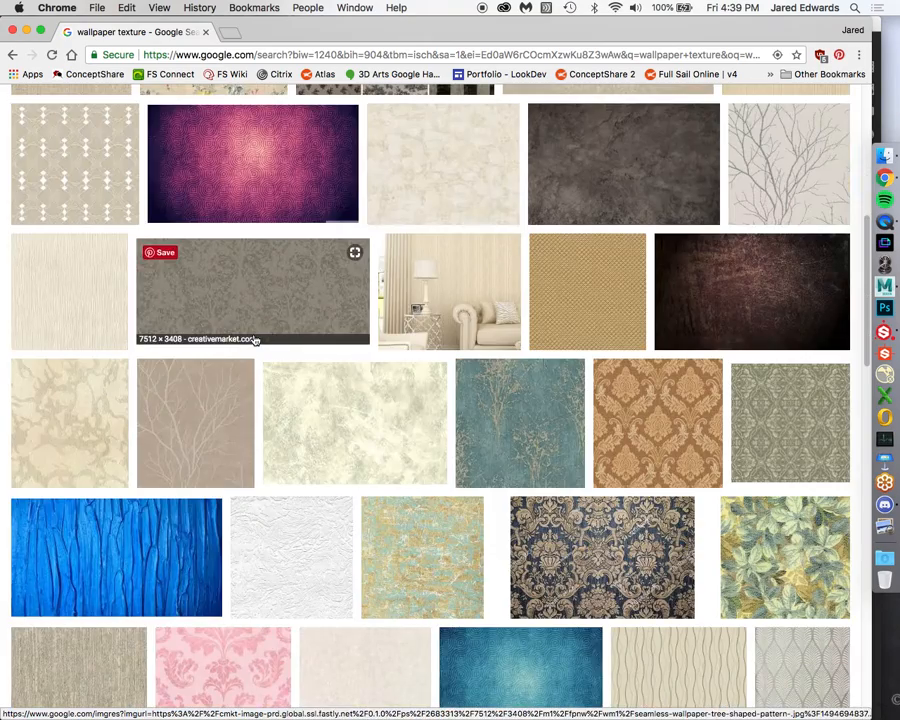
{"action": "scroll", "coordinate": [255, 341], "scroll_direction": "down", "scroll_amount": 8}
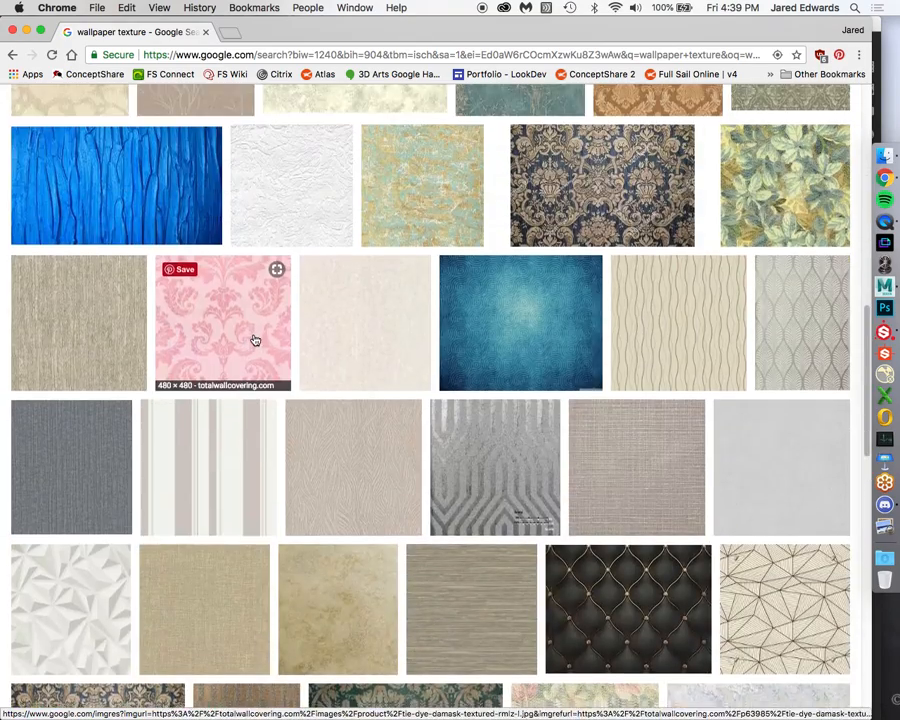
{"action": "scroll", "coordinate": [255, 341], "scroll_direction": "down", "scroll_amount": 11}
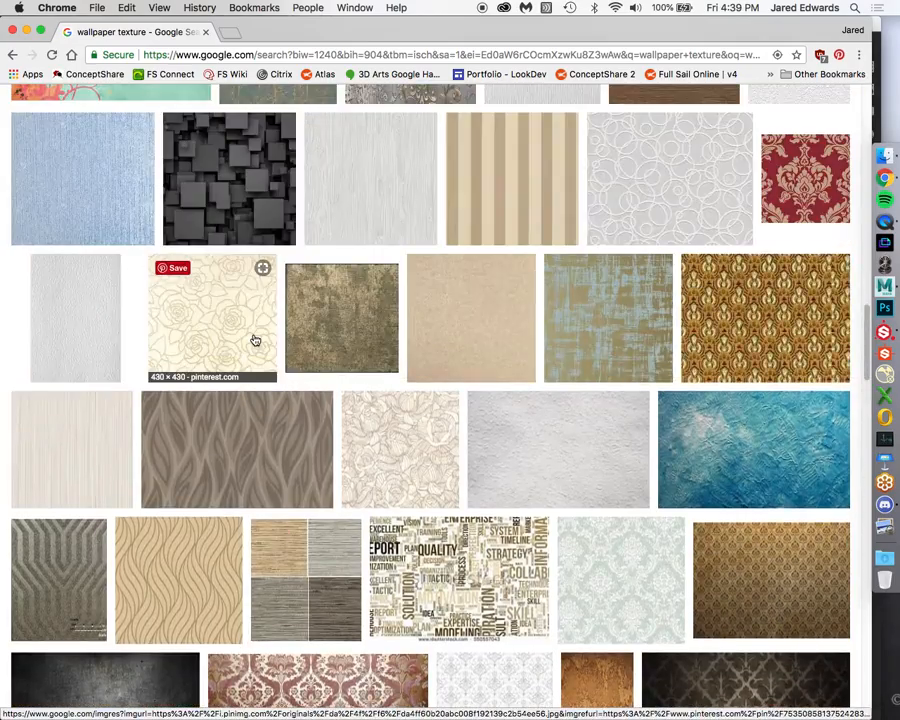
{"action": "scroll", "coordinate": [255, 340], "scroll_direction": "up", "scroll_amount": 5}
{"action": "scroll", "coordinate": [250, 350], "scroll_direction": "up", "scroll_amount": 15}
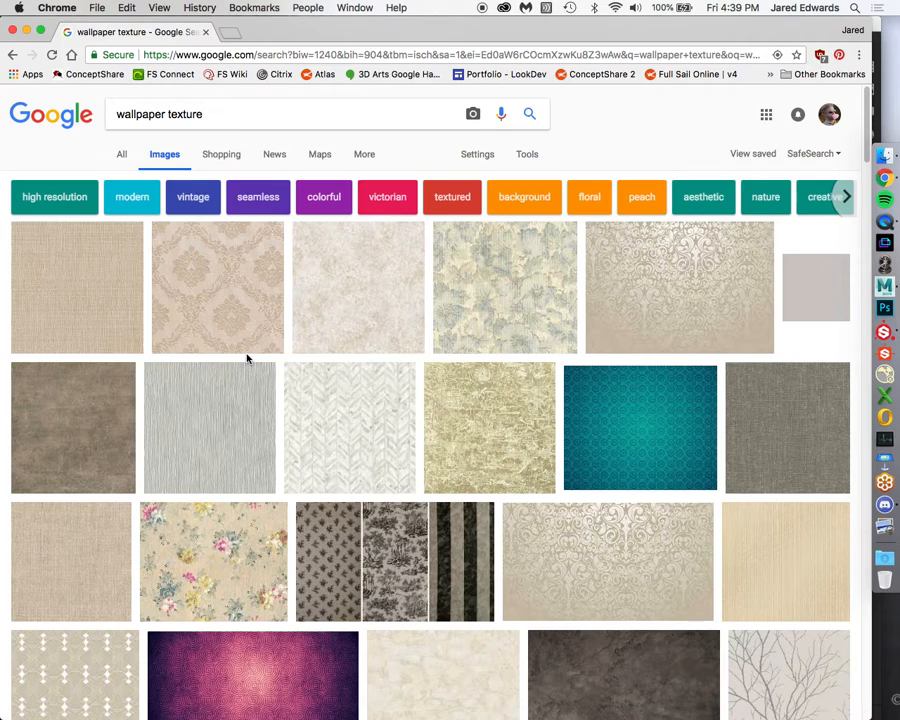
{"action": "mouse_move", "coordinate": [473, 292]}
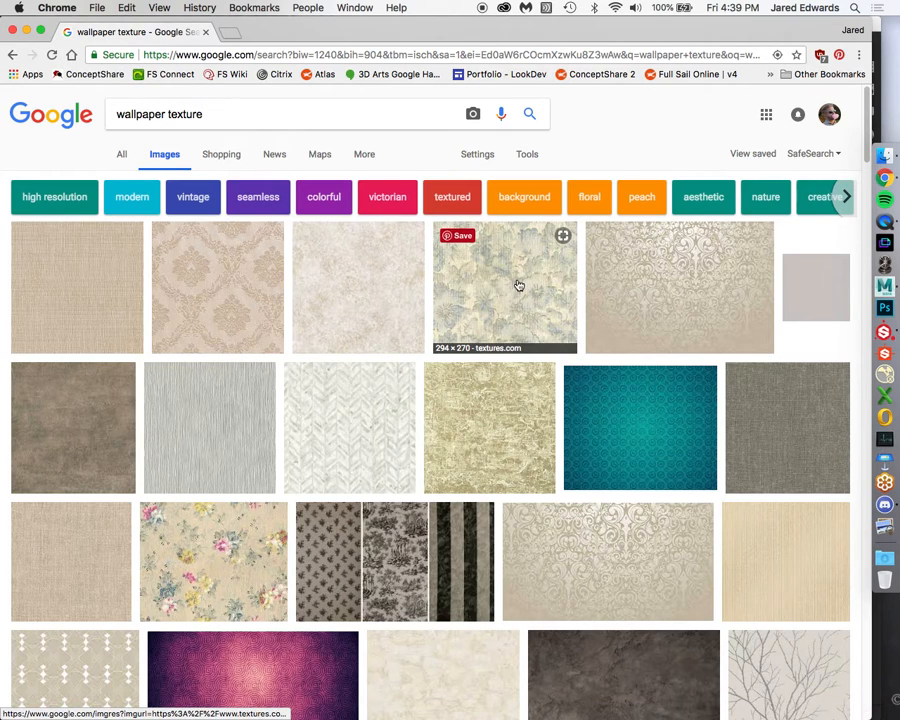
{"action": "left_click", "coordinate": [516, 283]}
{"action": "left_click", "coordinate": [838, 235]}
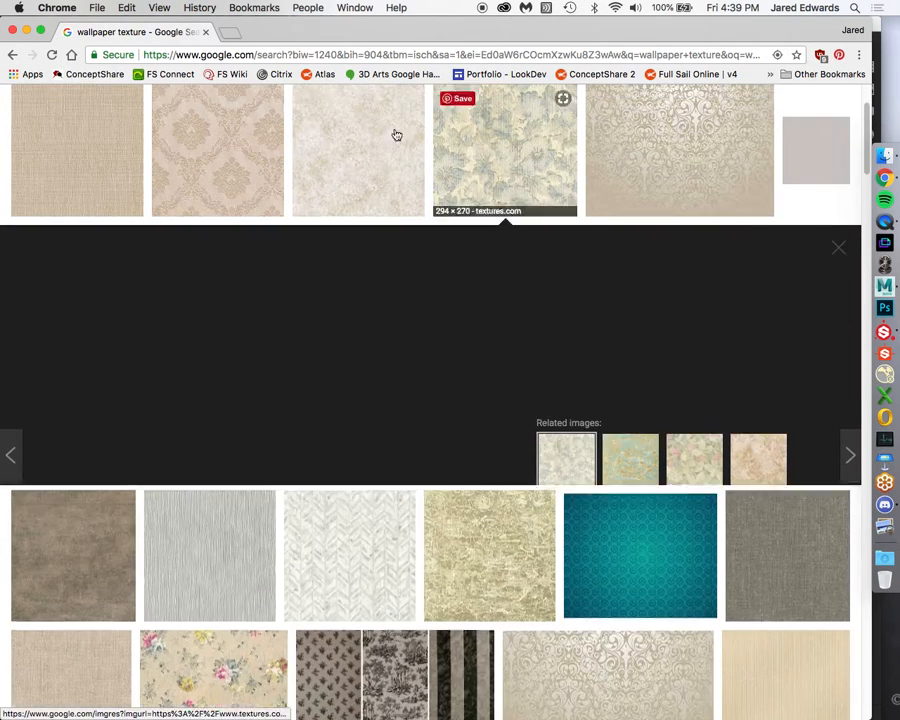
{"action": "scroll", "coordinate": [234, 376], "scroll_direction": "up", "scroll_amount": 3}
Search Google Images for "shipping label".
{"action": "double_click", "coordinate": [224, 118]}
{"action": "triple_click", "coordinate": [223, 118]}
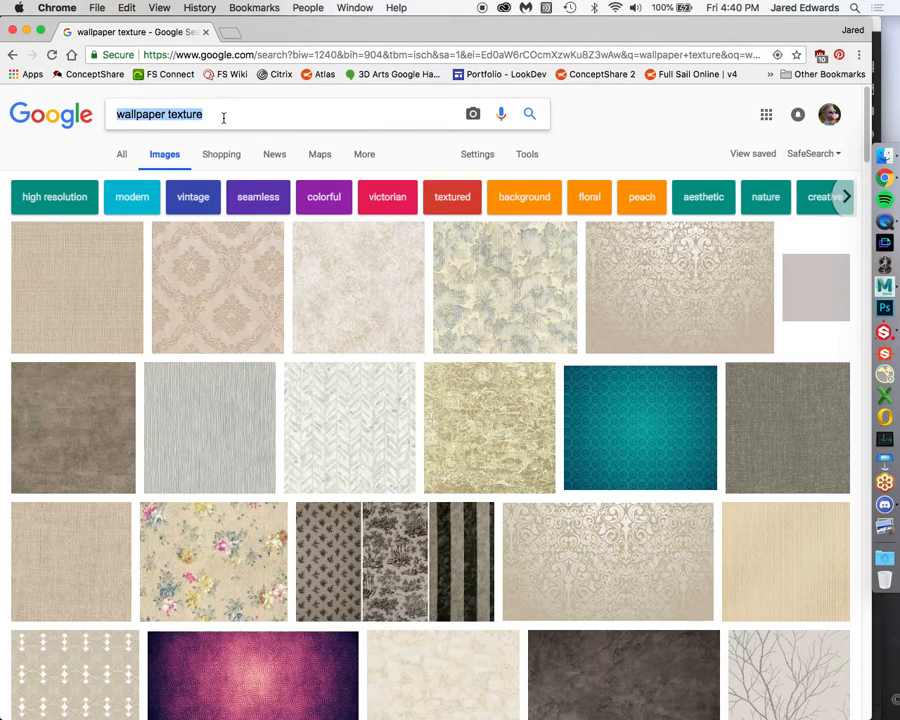
{"action": "type", "text": "shipping"}
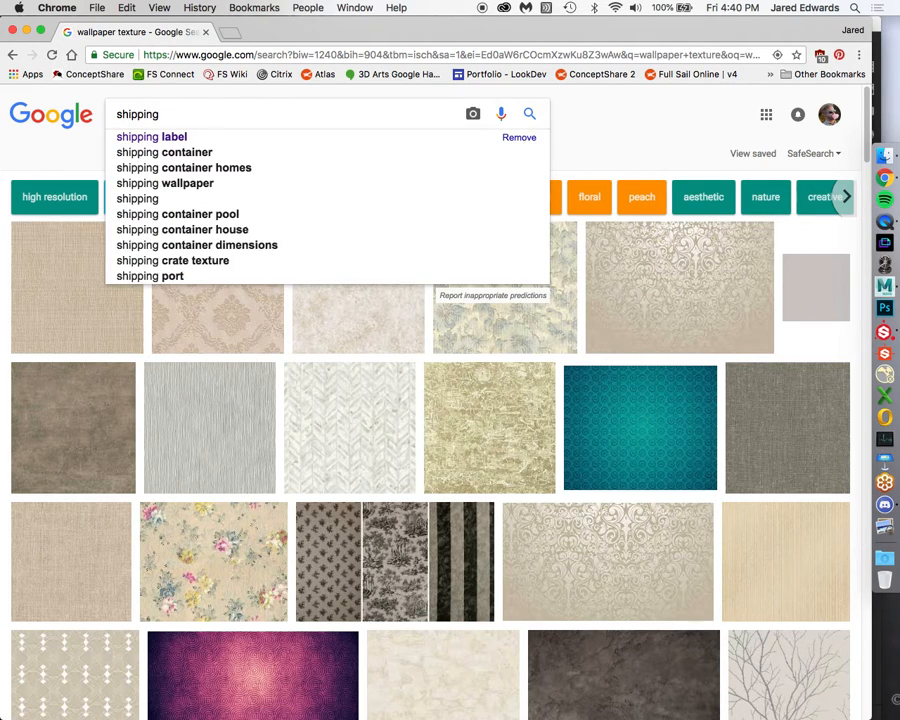
{"action": "key", "text": "Down"}
{"action": "key", "text": "Return"}
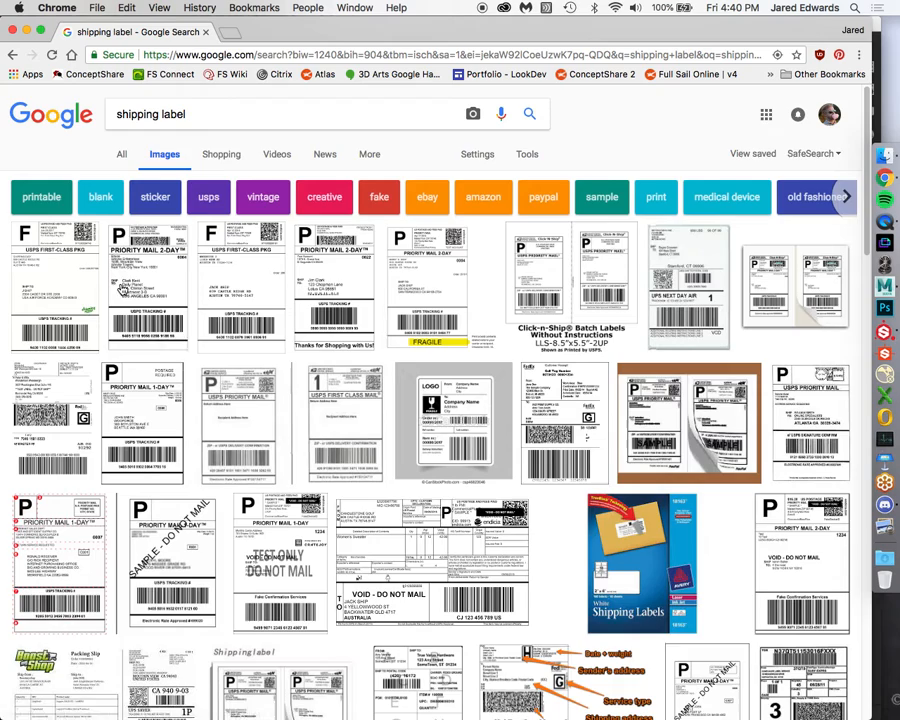
Enlarge the Priority Mail 2-Day label result and capture a screenshot of just the label image.
{"action": "left_click", "coordinate": [138, 278]}
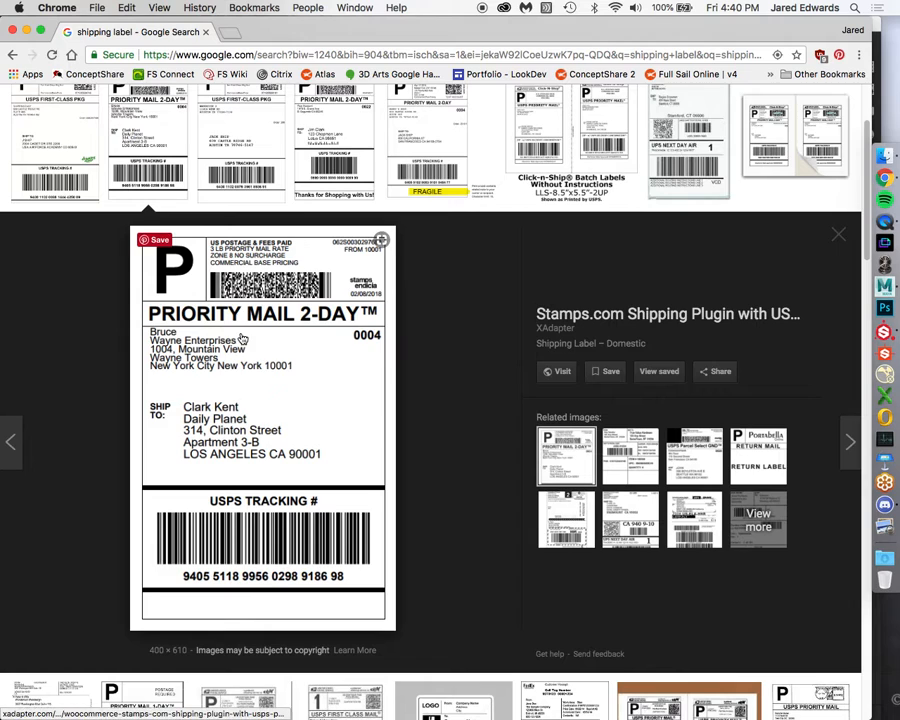
{"action": "left_click", "coordinate": [275, 320]}
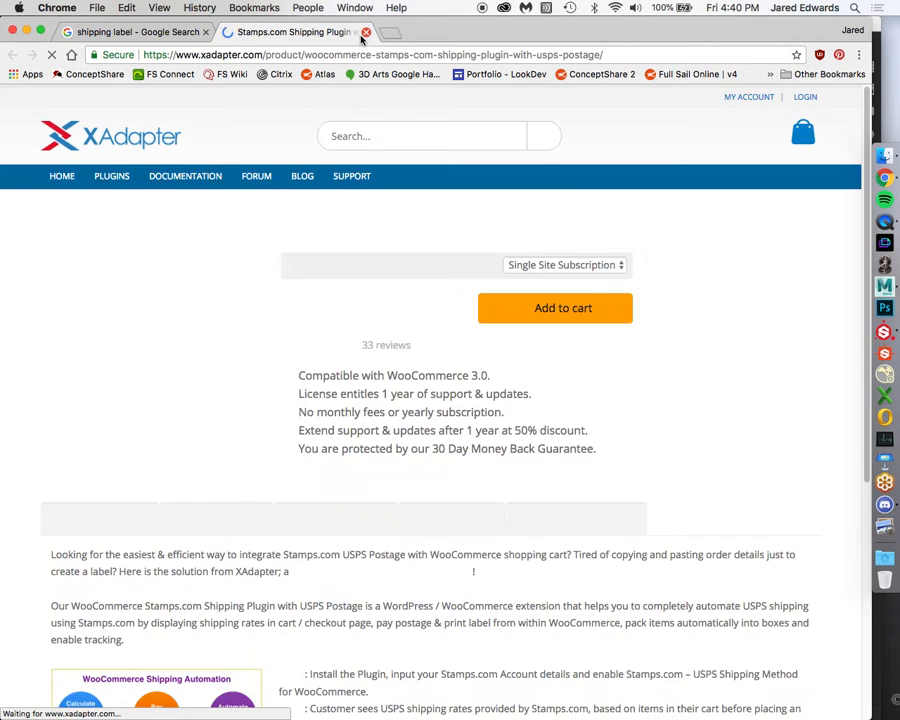
{"action": "left_click", "coordinate": [366, 32]}
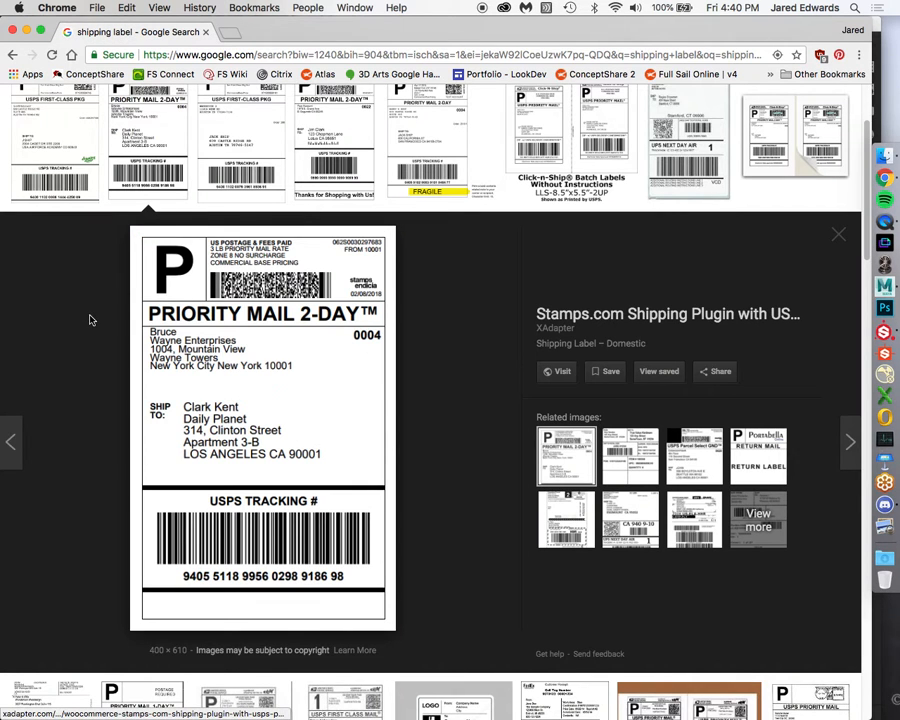
{"action": "key", "text": "super+shift+4"}
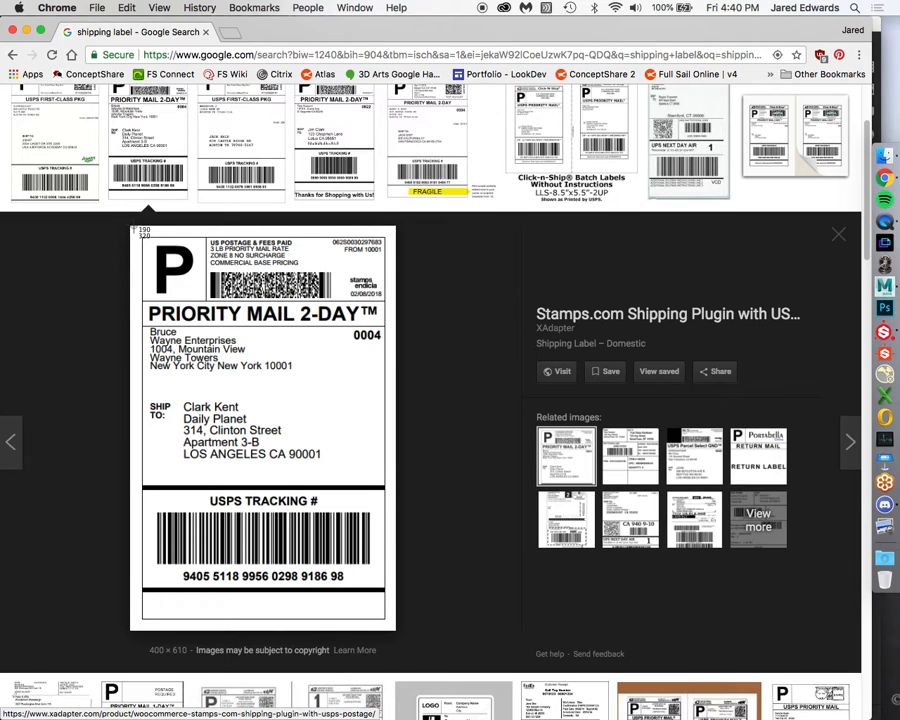
{"action": "left_click_drag", "start_coordinate": [132, 228], "coordinate": [396, 630]}
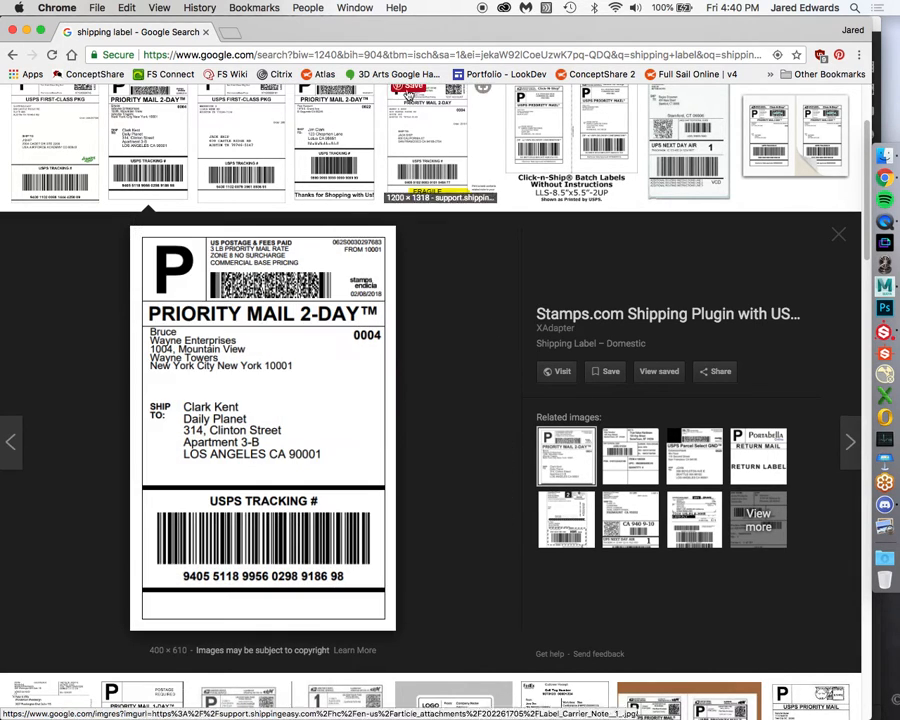
{"action": "left_click", "coordinate": [346, 7]}
{"action": "left_click", "coordinate": [346, 7]}
{"action": "key", "text": "super+Tab"}
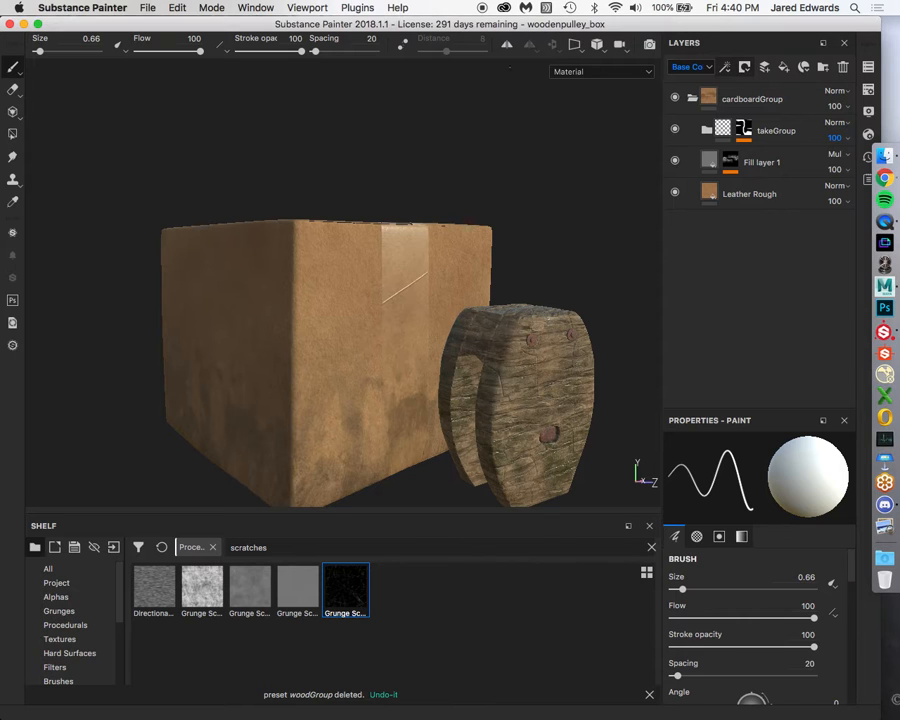
{"action": "left_click_drag", "start_coordinate": [433, 256], "coordinate": [446, 256], "text": "alt"}
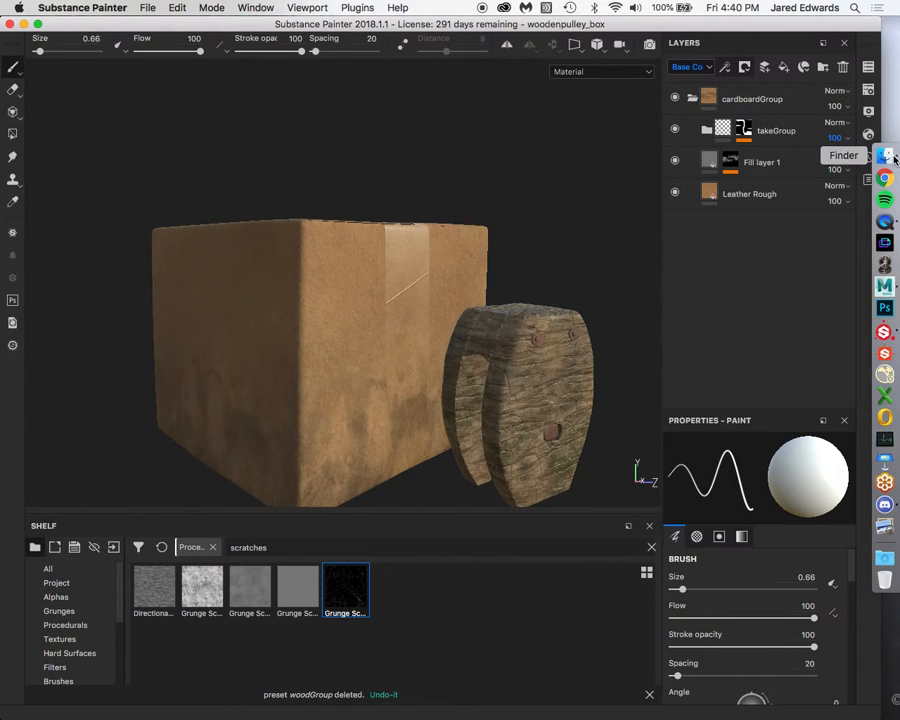
{"action": "left_click", "coordinate": [115, 548]}
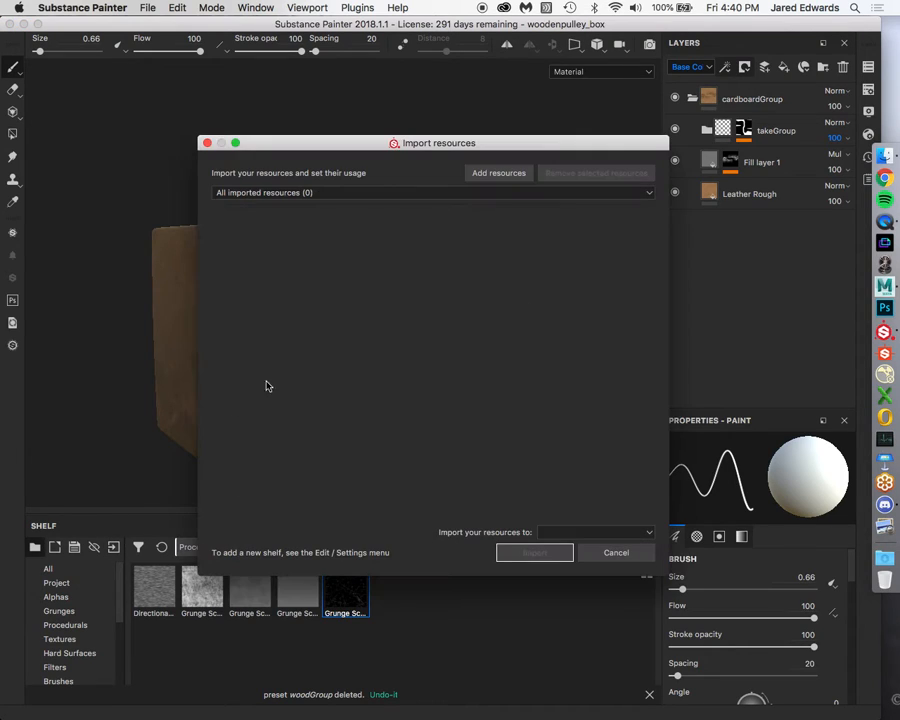
{"action": "left_click", "coordinate": [491, 173]}
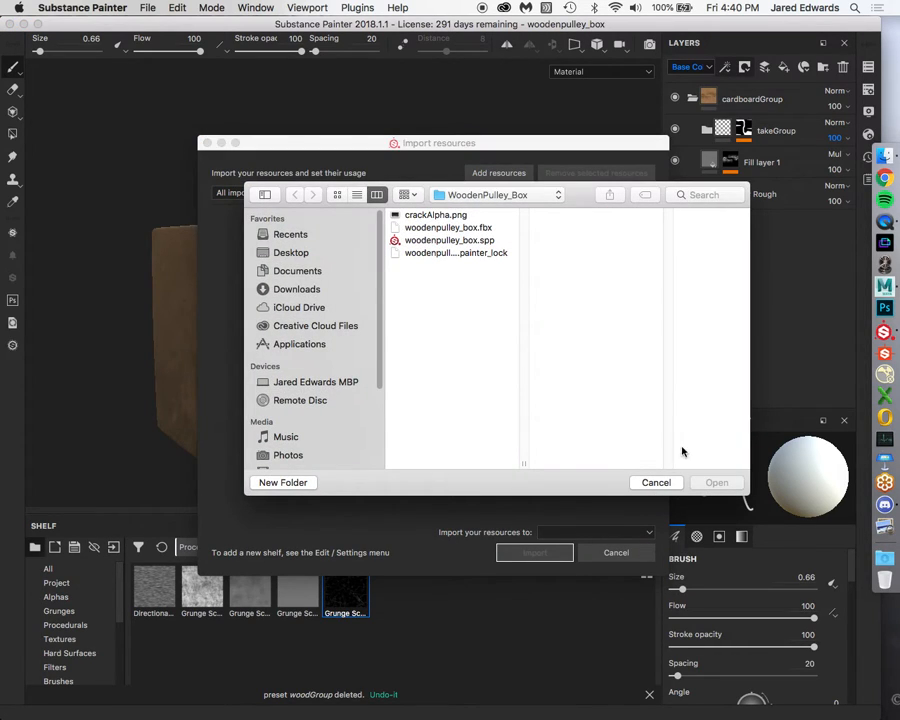
{"action": "left_click", "coordinate": [656, 482]}
{"action": "left_click", "coordinate": [616, 552]}
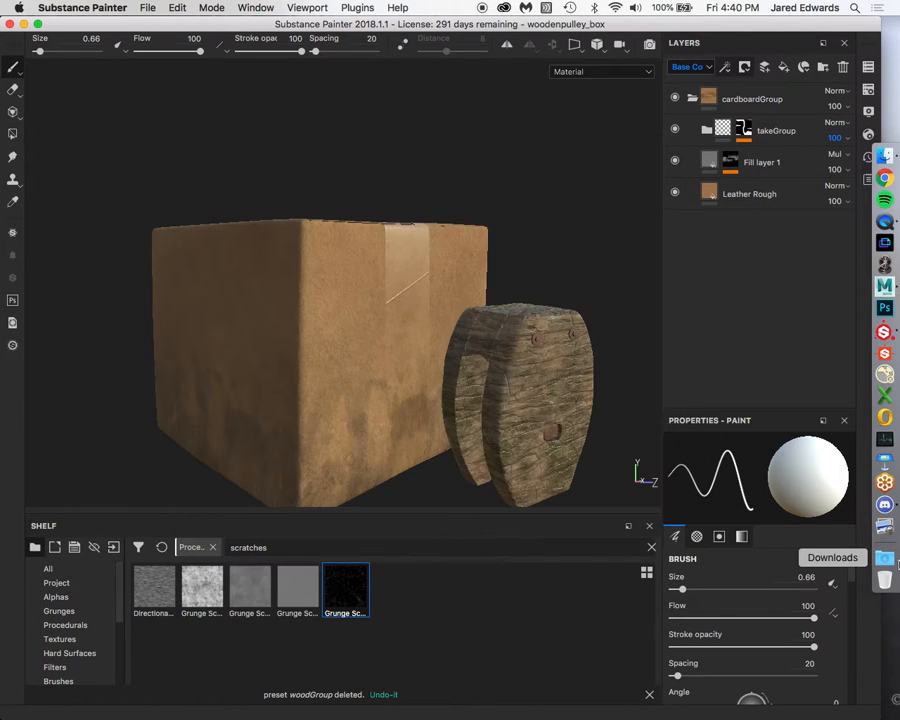
Switch to Finder, show the Desktop folder in a new window and select the 4.40.15 PM shipping label screenshot.
{"action": "left_click", "coordinate": [884, 155]}
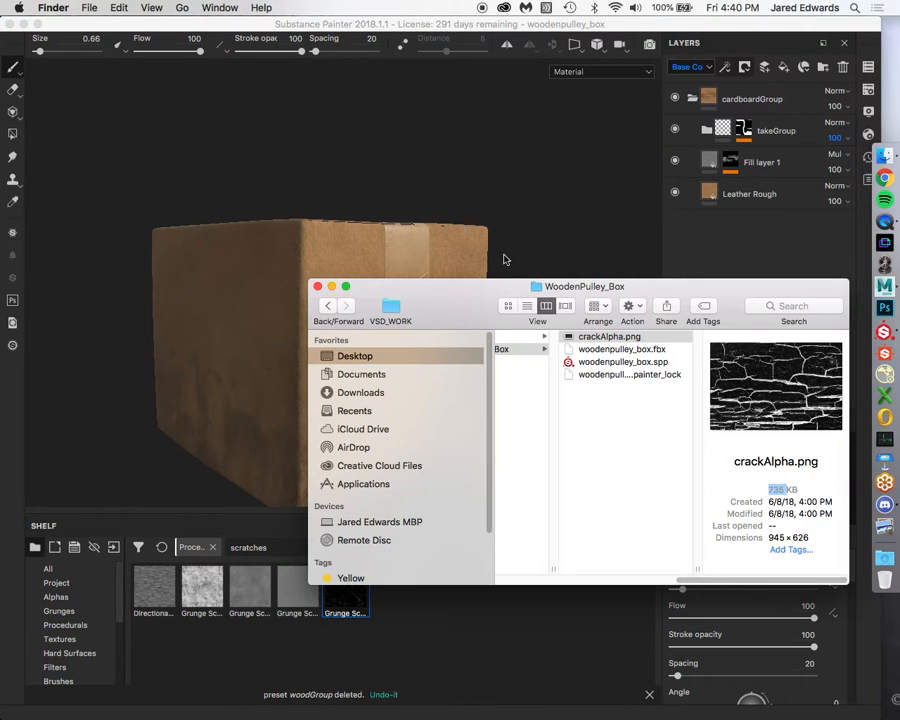
{"action": "key", "text": "super+n"}
{"action": "left_click_drag", "start_coordinate": [604, 300], "coordinate": [302, 98]}
{"action": "left_click", "coordinate": [66, 167]}
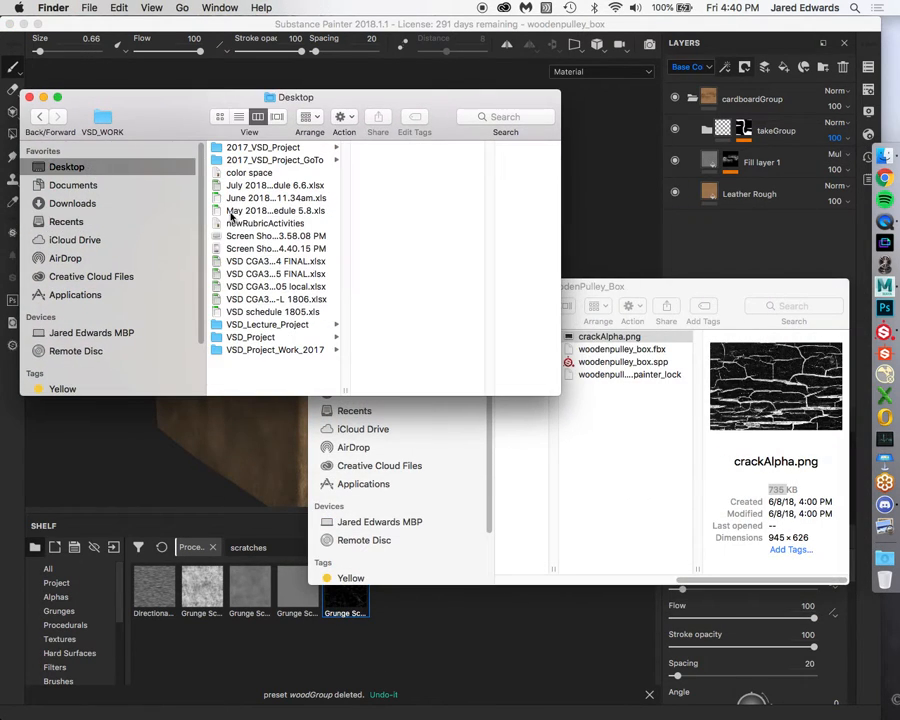
{"action": "left_click", "coordinate": [243, 237]}
{"action": "key", "text": "Down"}
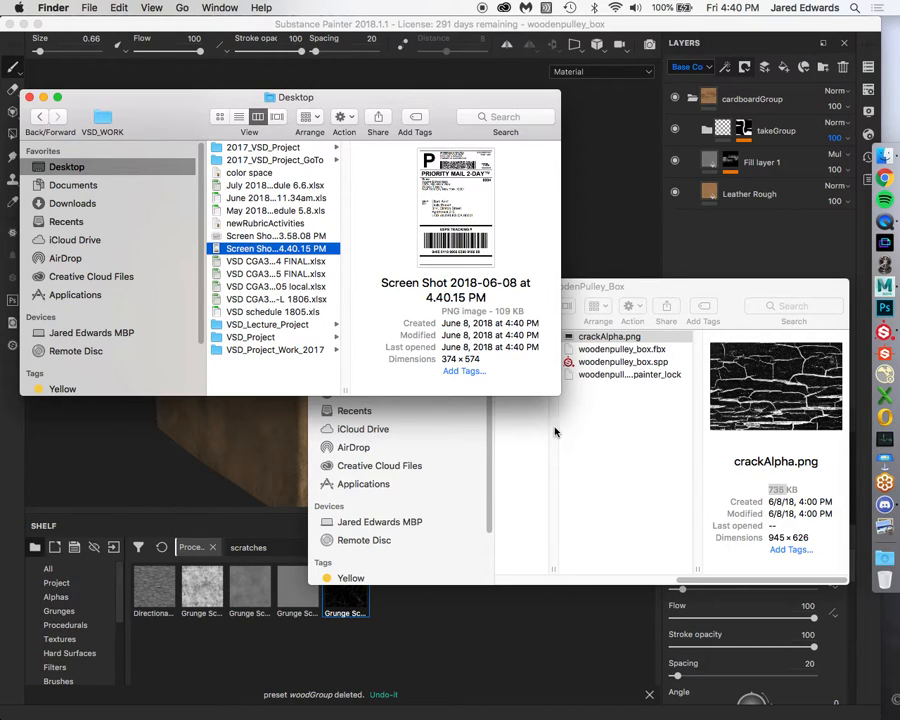
Rename the selected Desktop screenshot as shippingLabel.
{"action": "left_click", "coordinate": [263, 249]}
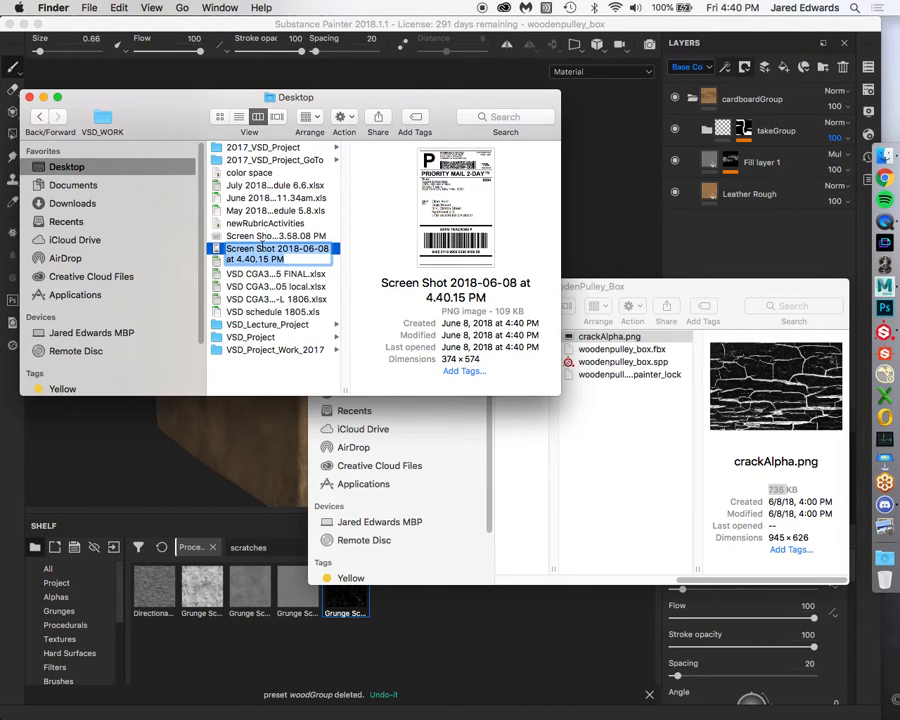
{"action": "type", "text": "ship"}
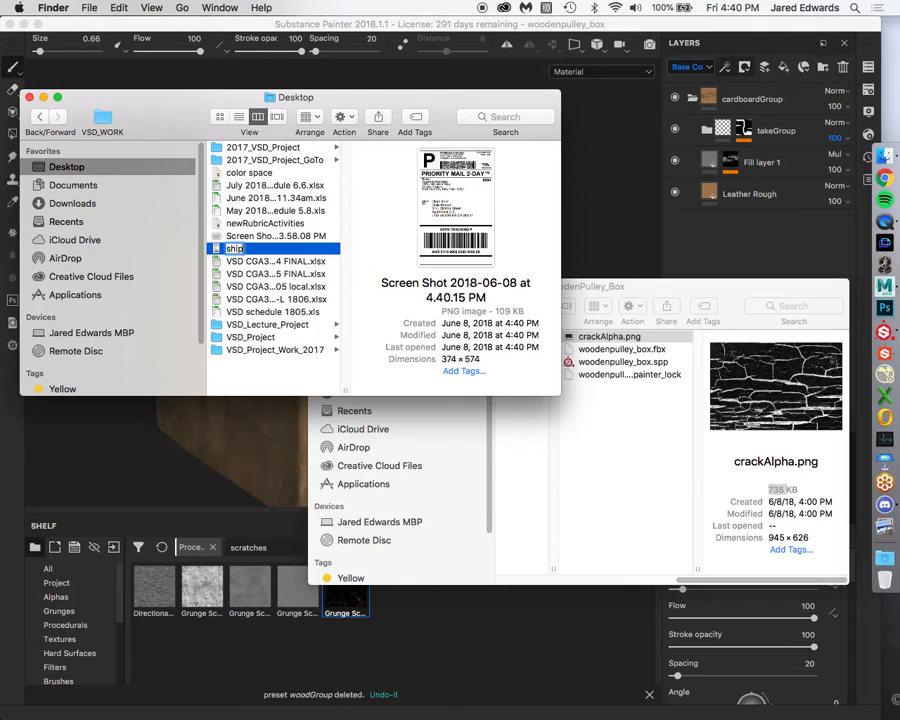
{"action": "type", "text": "pingLabel"}
{"action": "key", "text": "Return"}
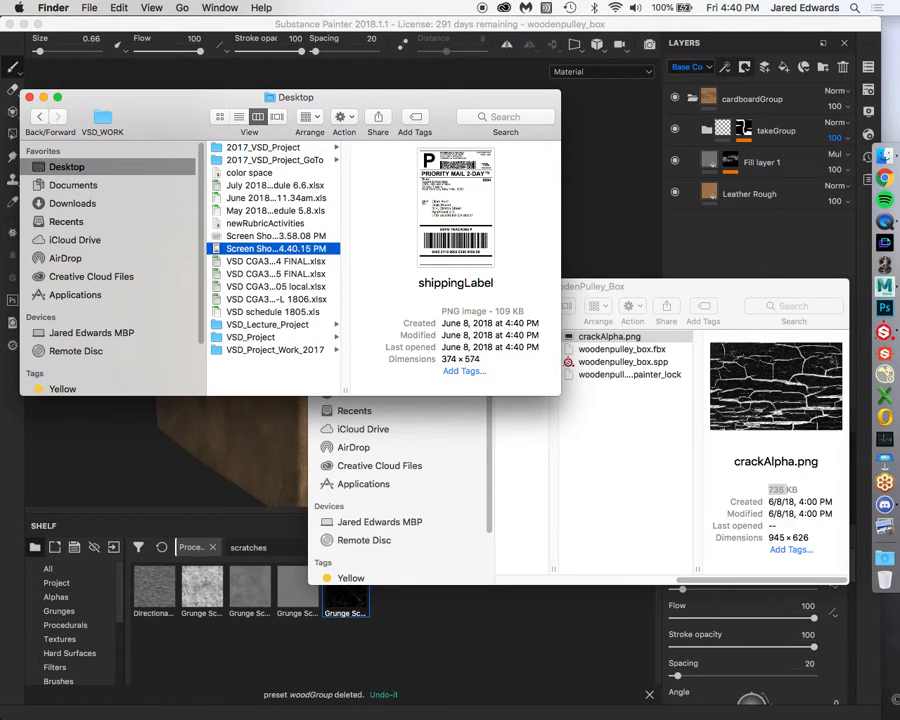
Add the .png extension to the name of the shippingLabel image on the Desktop.
{"action": "left_click", "coordinate": [250, 250]}
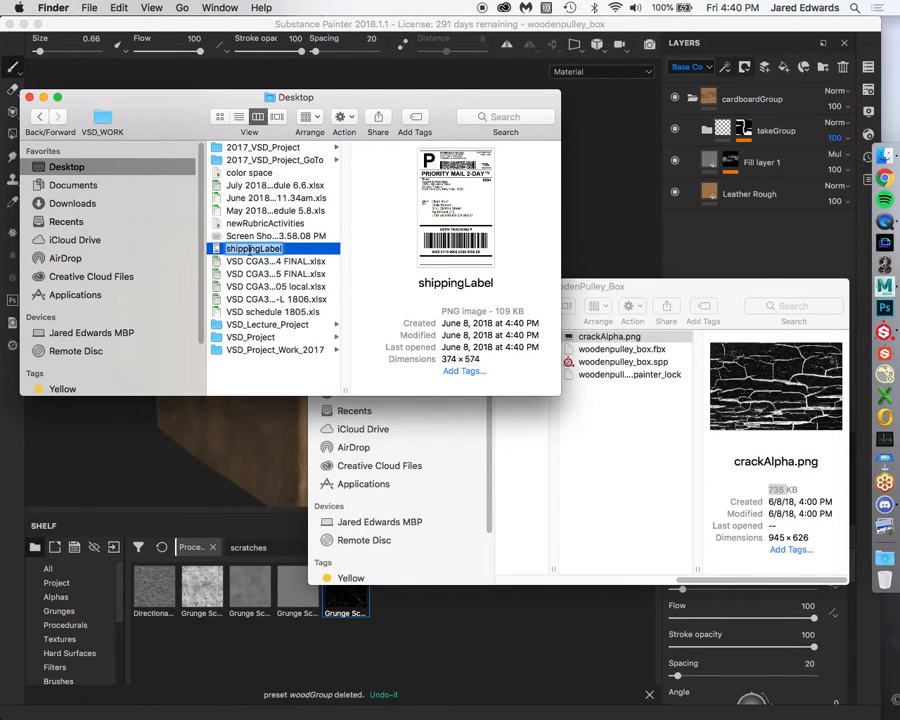
{"action": "key", "text": "Right"}
{"action": "type", "text": "."}
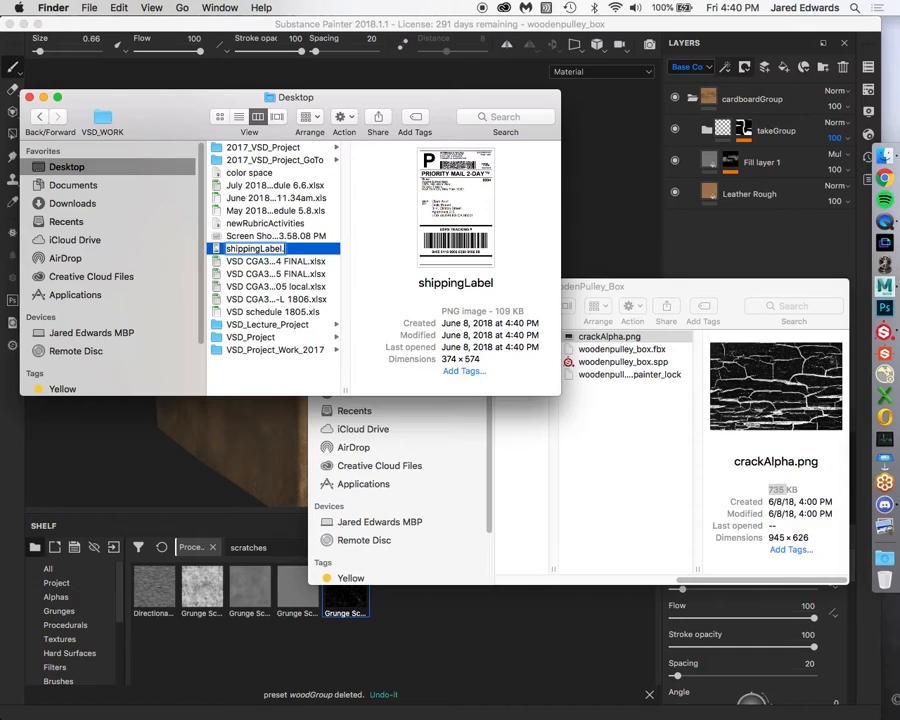
{"action": "type", "text": "png"}
{"action": "key", "text": "Return"}
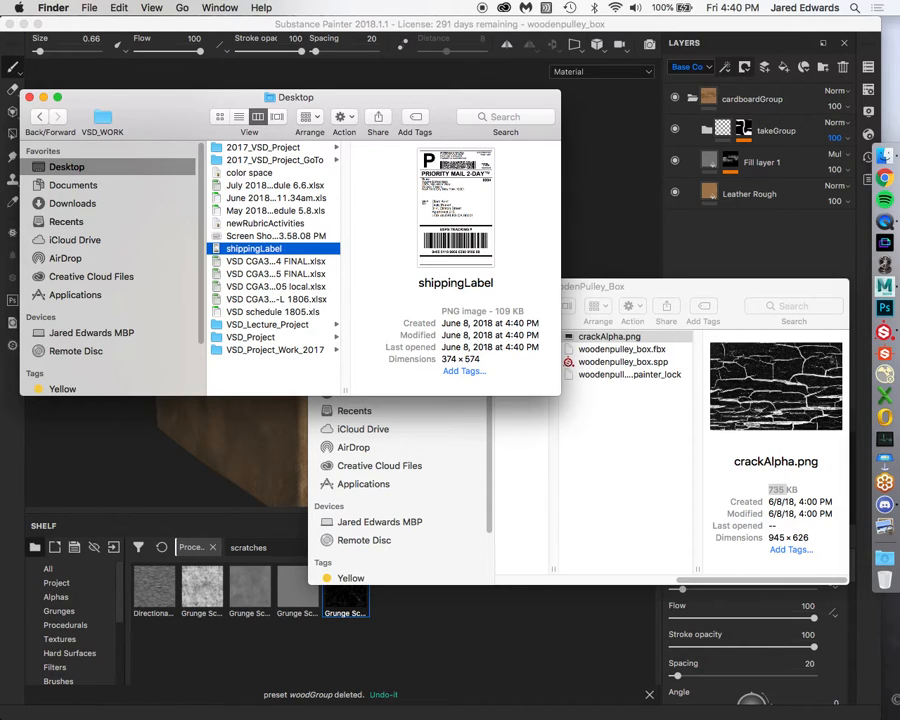
{"action": "left_click", "coordinate": [262, 250]}
{"action": "key", "text": "Right"}
{"action": "type", "text": ".ng"}
{"action": "key", "text": "Return"}
Move the shippingLabel image from the Desktop into the WoodenPulley_Box folder and select it there.
{"action": "left_click_drag", "start_coordinate": [263, 250], "coordinate": [651, 476]}
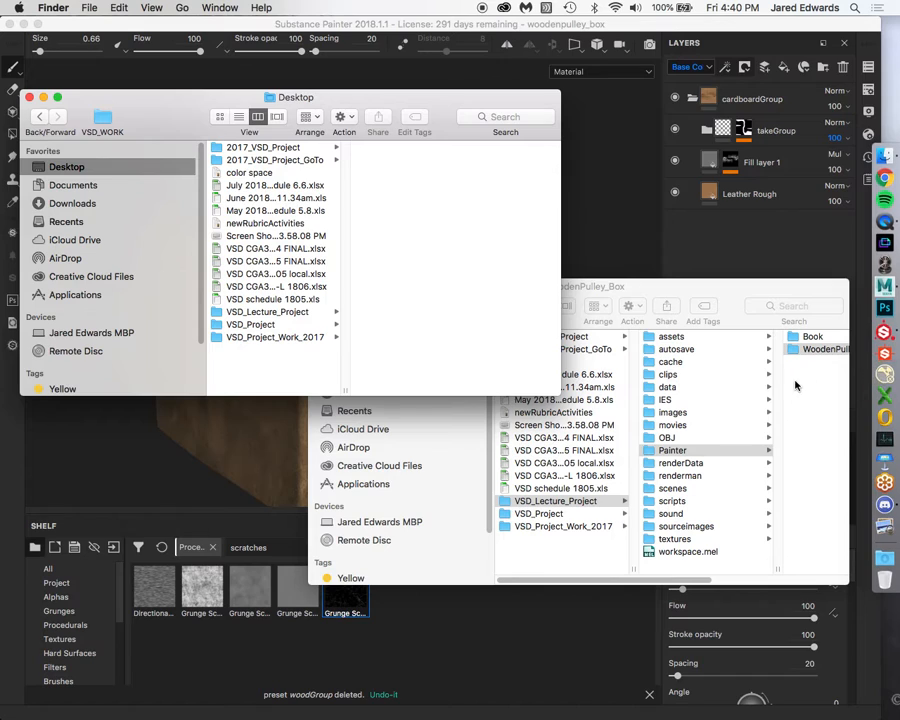
{"action": "left_click", "coordinate": [796, 383]}
{"action": "left_click", "coordinate": [800, 349]}
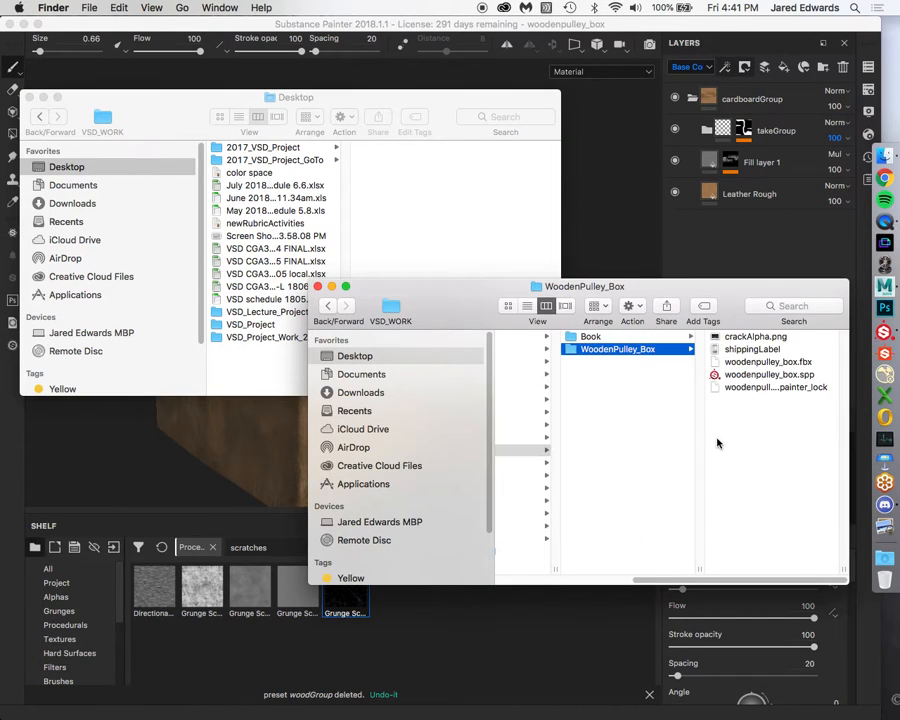
{"action": "left_click", "coordinate": [750, 349]}
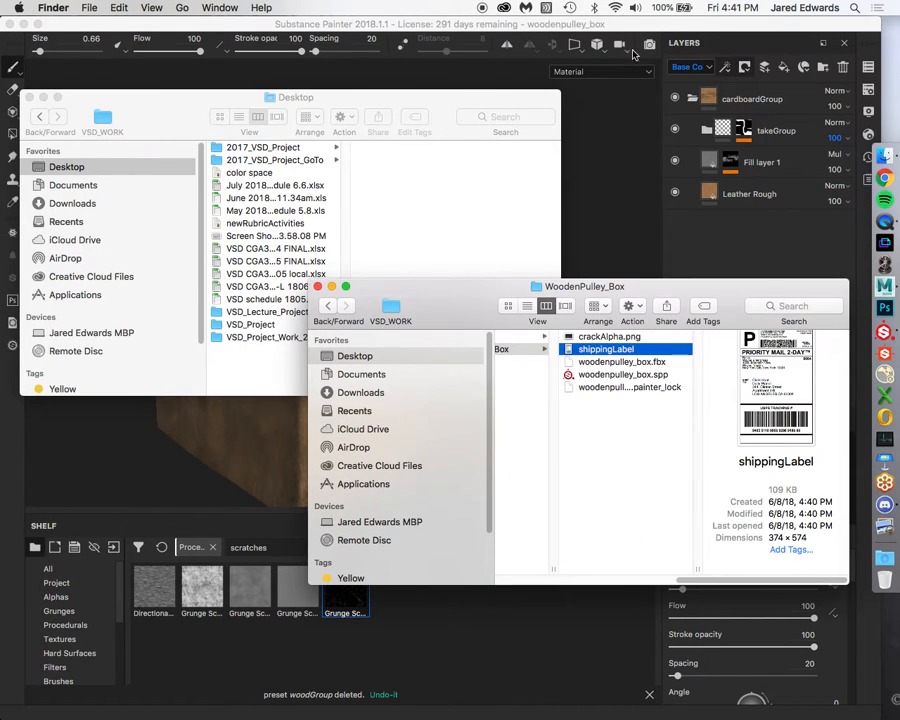
Switch to Substance Painter and add the shippingLabel image from the WoodenPulley_Box folder to the resources for import.
{"action": "left_click", "coordinate": [444, 25]}
{"action": "left_click", "coordinate": [114, 547]}
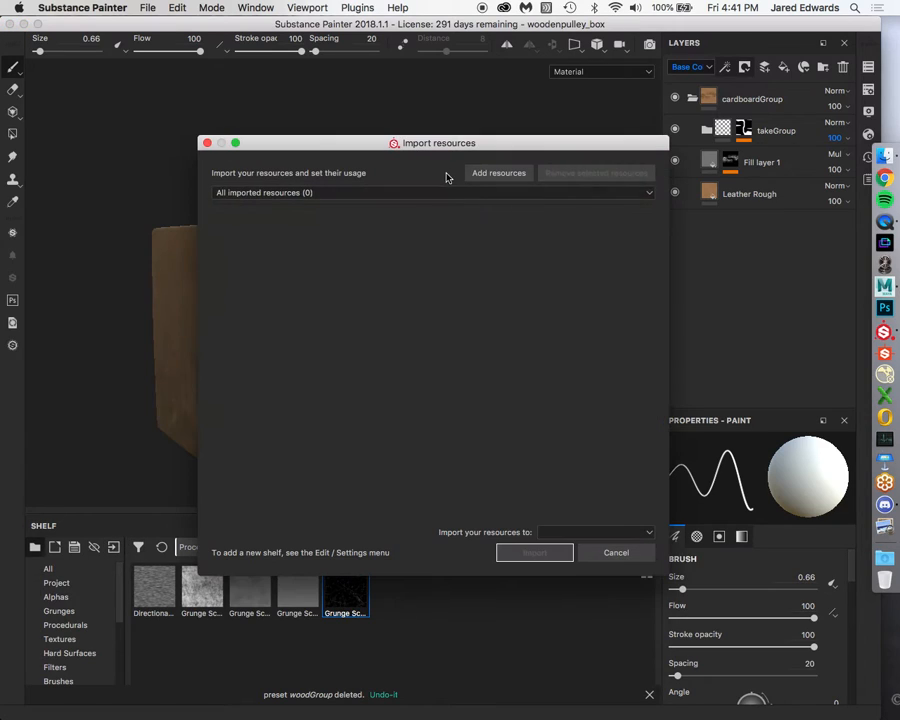
{"action": "left_click", "coordinate": [497, 177]}
{"action": "left_click", "coordinate": [453, 227]}
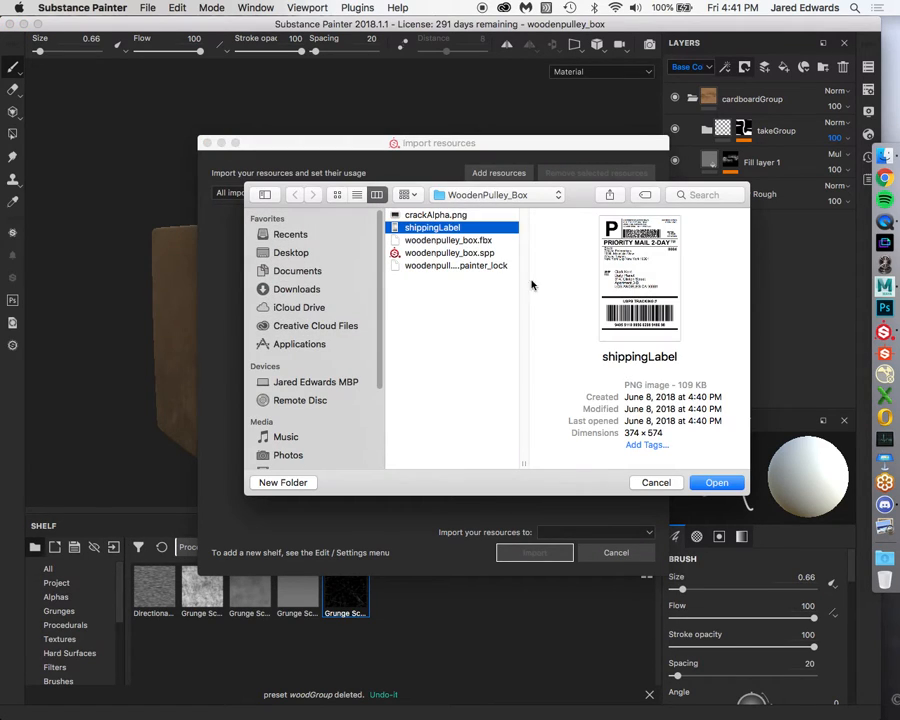
{"action": "left_click", "coordinate": [712, 482]}
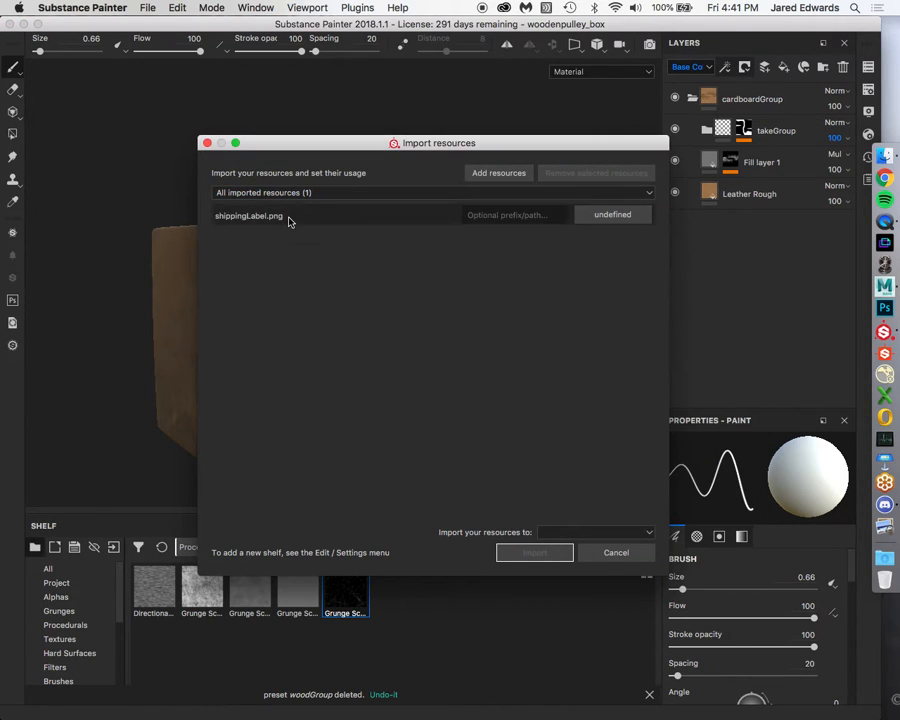
Set the usage of shippingLabel.png to texture and import it into the project 'woodenpulley_box'.
{"action": "left_click", "coordinate": [603, 217]}
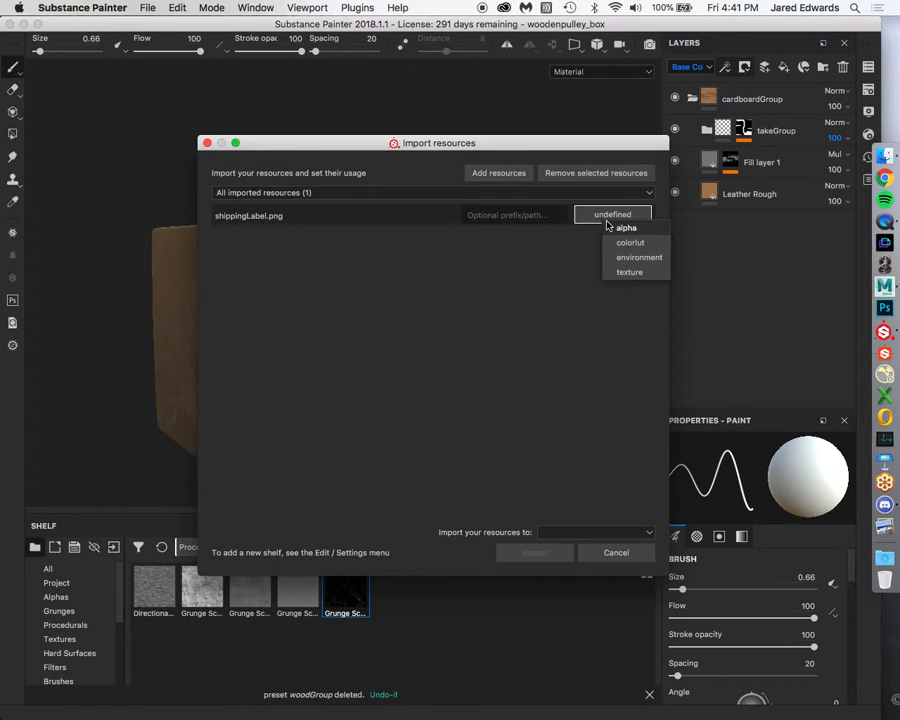
{"action": "left_click", "coordinate": [630, 273]}
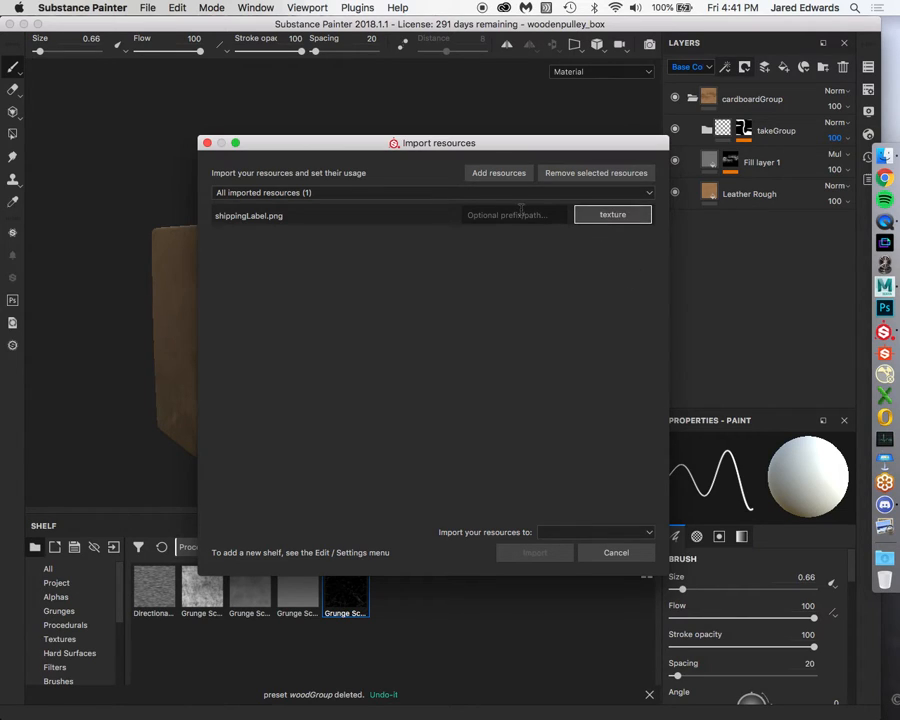
{"action": "left_click", "coordinate": [594, 532]}
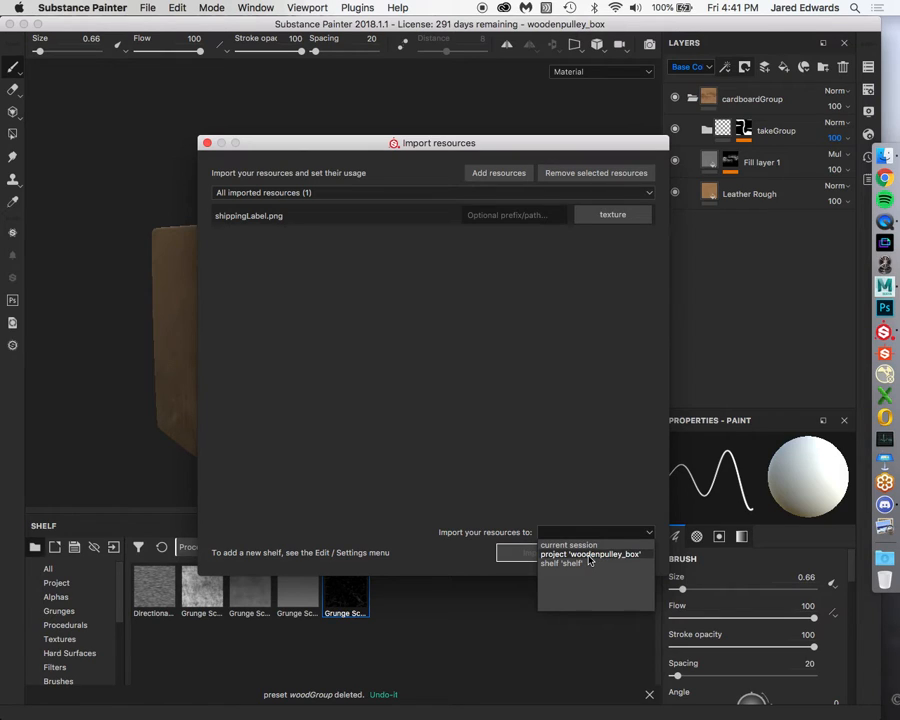
{"action": "left_click", "coordinate": [589, 555]}
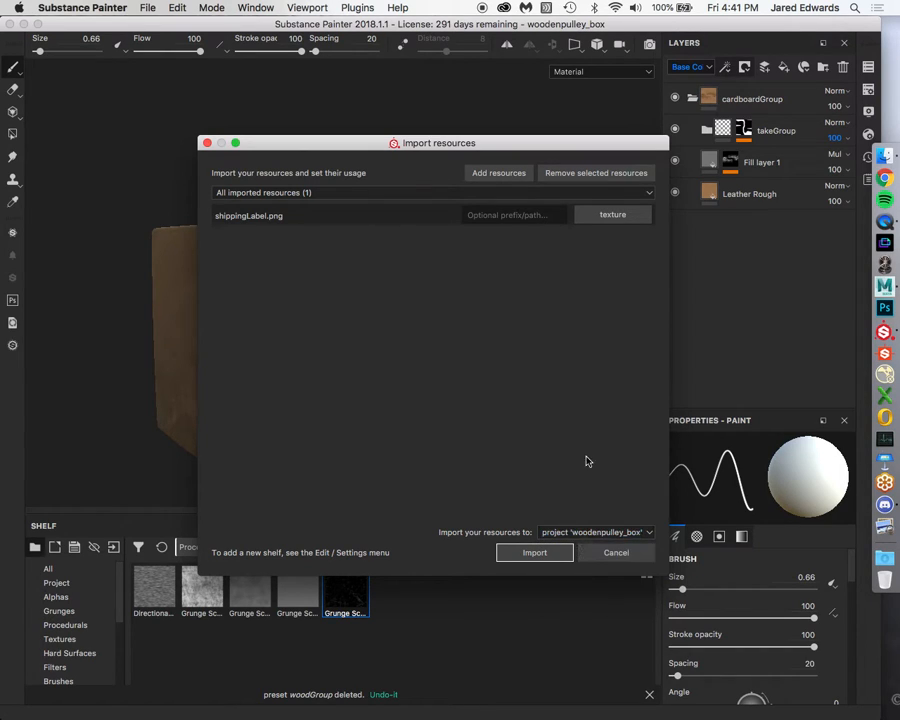
{"action": "left_click", "coordinate": [550, 556]}
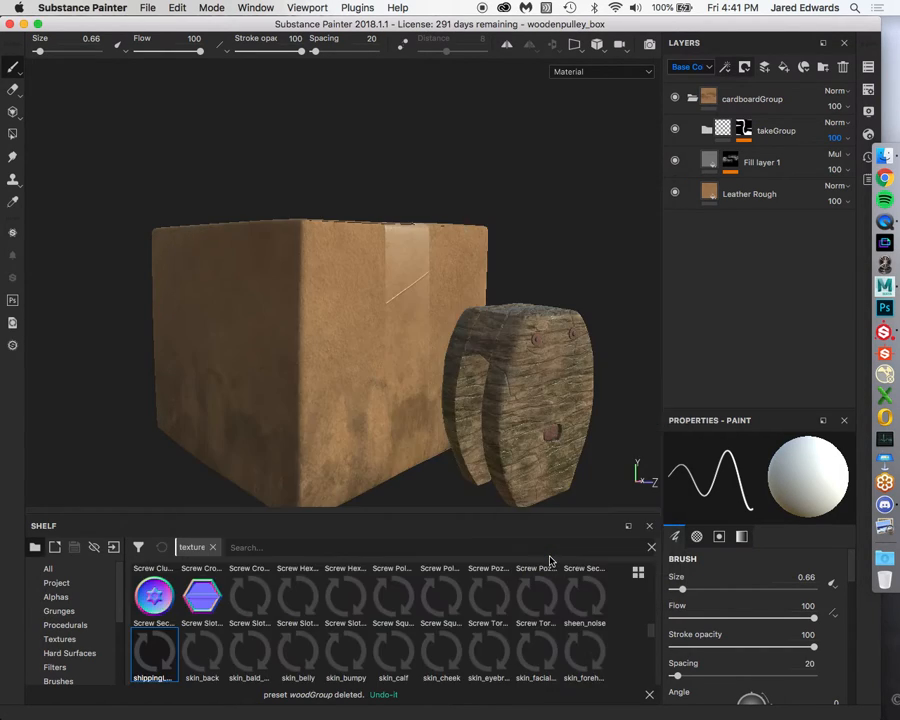
{"action": "mouse_move", "coordinate": [150, 662]}
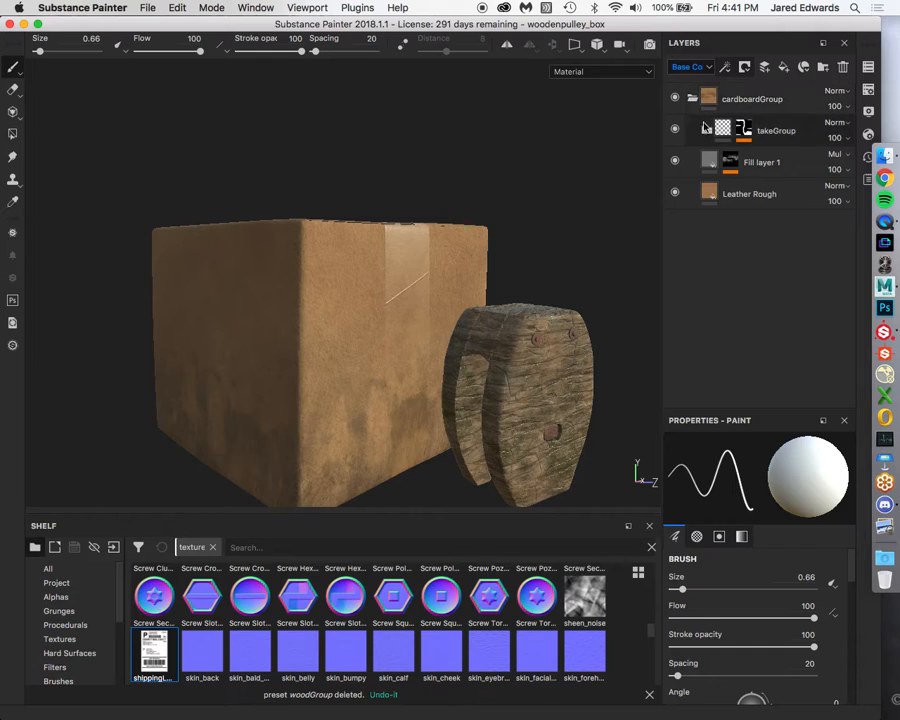
Toggle the visibility of cardboardGroup and takeGroup to check what each contributes to the box.
{"action": "left_click_drag", "start_coordinate": [418, 233], "coordinate": [428, 258], "text": "alt"}
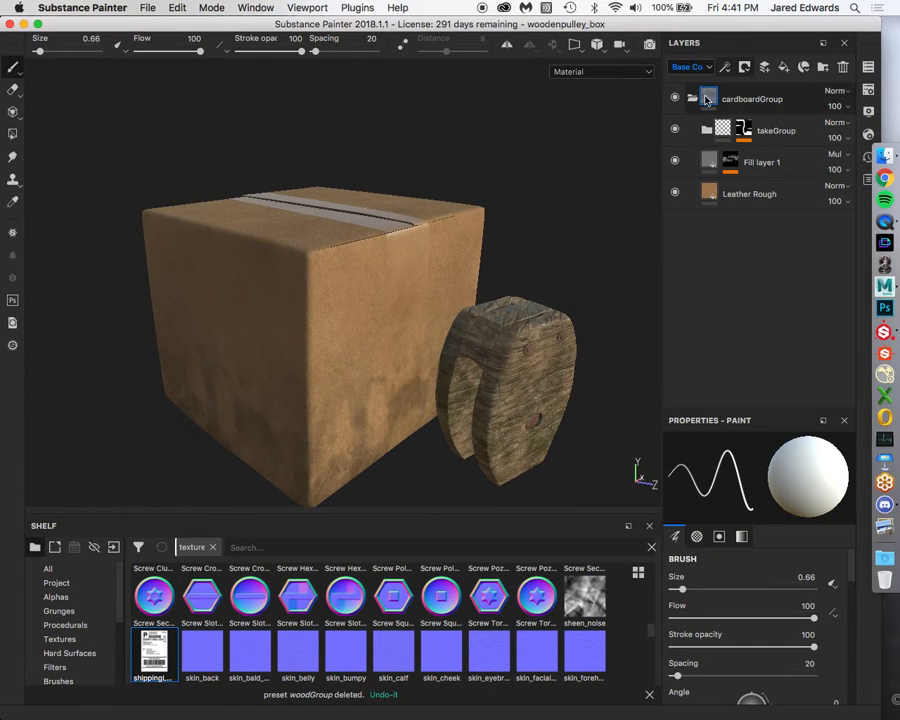
{"action": "mouse_move", "coordinate": [706, 99]}
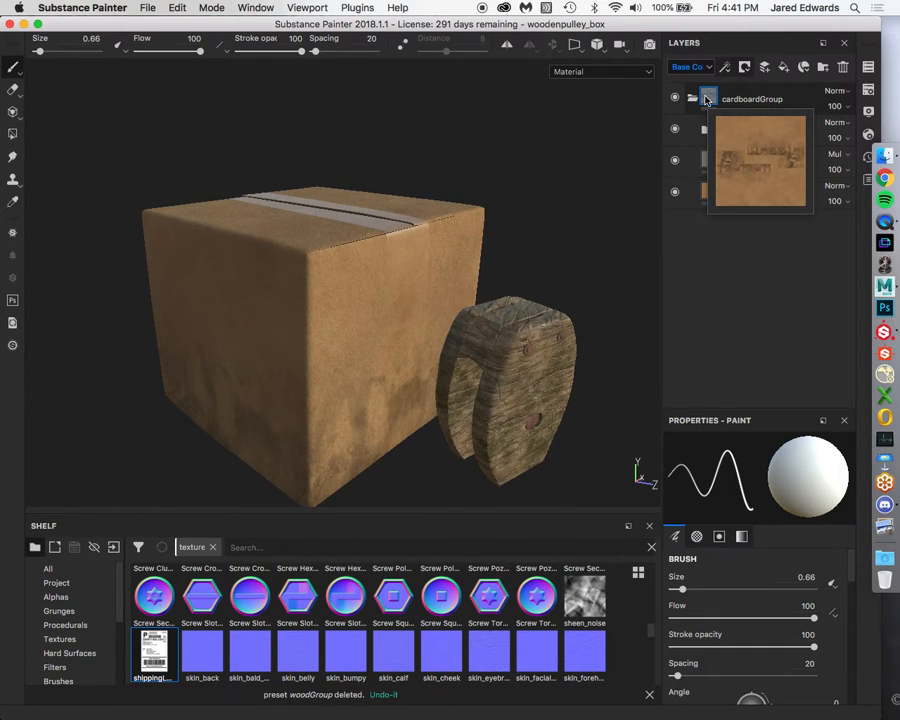
{"action": "left_click", "coordinate": [675, 99]}
{"action": "left_click", "coordinate": [675, 99]}
{"action": "left_click", "coordinate": [675, 99]}
{"action": "left_click", "coordinate": [675, 99]}
{"action": "left_click", "coordinate": [675, 99]}
{"action": "left_click", "coordinate": [675, 99]}
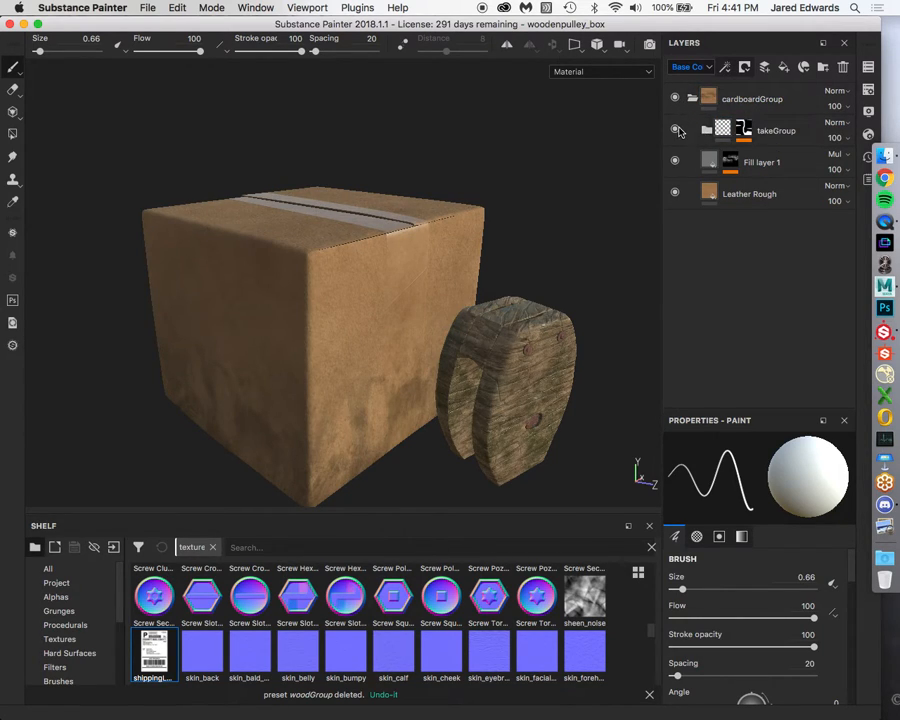
{"action": "left_click", "coordinate": [676, 130]}
{"action": "left_click", "coordinate": [676, 130]}
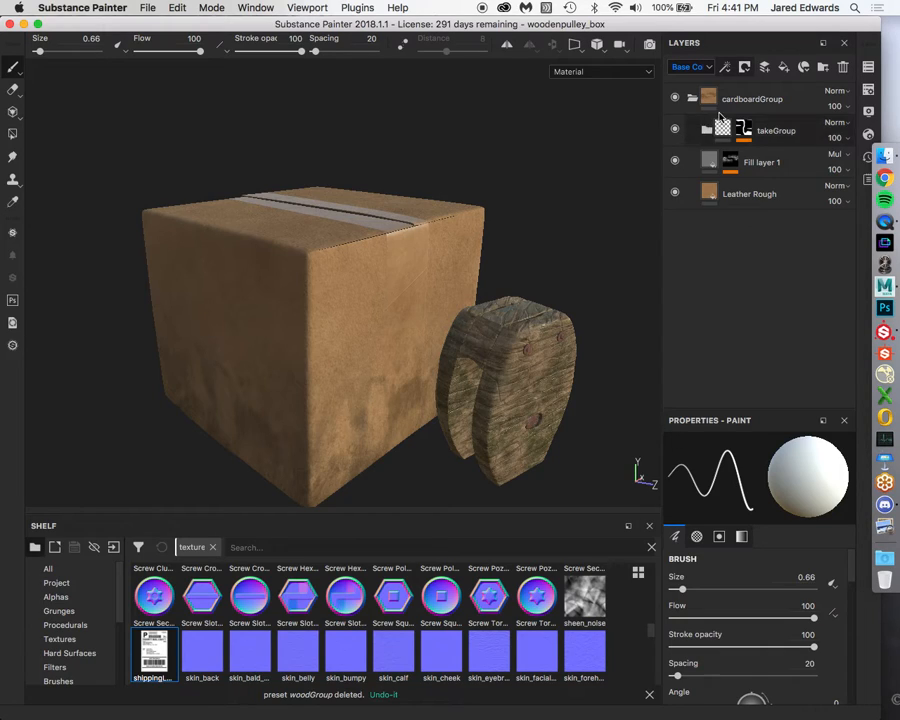
Add a folder inside cardboardGroup above takeGroup and name it labelGroup.
{"action": "left_click", "coordinate": [707, 104]}
{"action": "left_click", "coordinate": [821, 69]}
{"action": "left_click_drag", "start_coordinate": [697, 96], "coordinate": [726, 122]}
{"action": "double_click", "coordinate": [745, 130]}
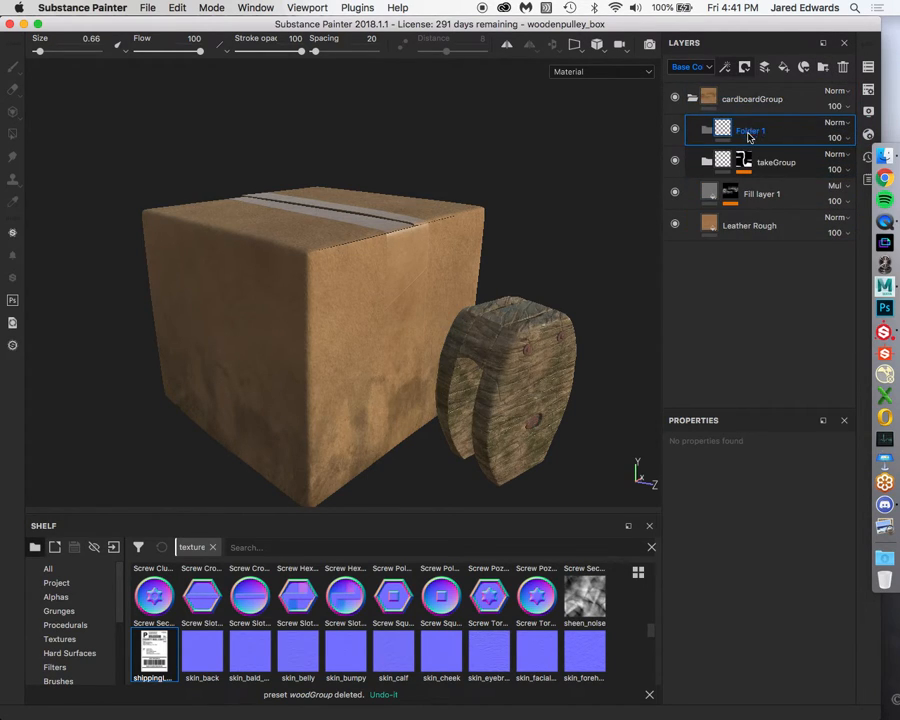
{"action": "double_click", "coordinate": [746, 133]}
{"action": "type", "text": "labelGroup"}
{"action": "key", "text": "Return"}
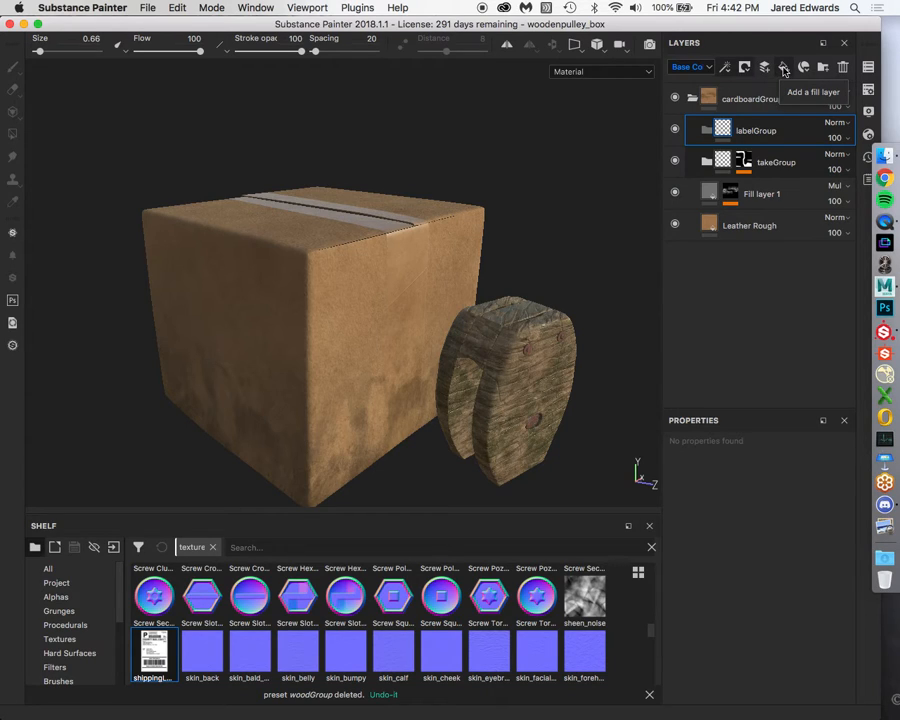
Add a fill layer inside labelGroup and disable its height, rough, metal and nrm channels, keeping only color.
{"action": "left_click", "coordinate": [784, 70]}
{"action": "left_click_drag", "start_coordinate": [750, 125], "coordinate": [738, 165]}
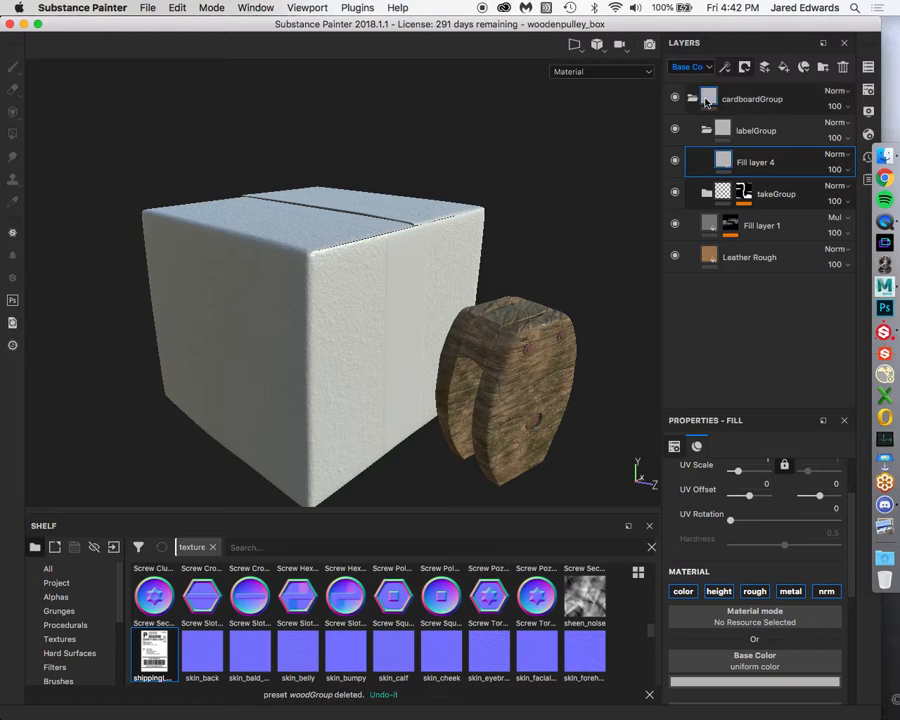
{"action": "scroll", "coordinate": [738, 538], "scroll_direction": "down", "scroll_amount": 3}
{"action": "scroll", "coordinate": [738, 538], "scroll_direction": "up", "scroll_amount": 1}
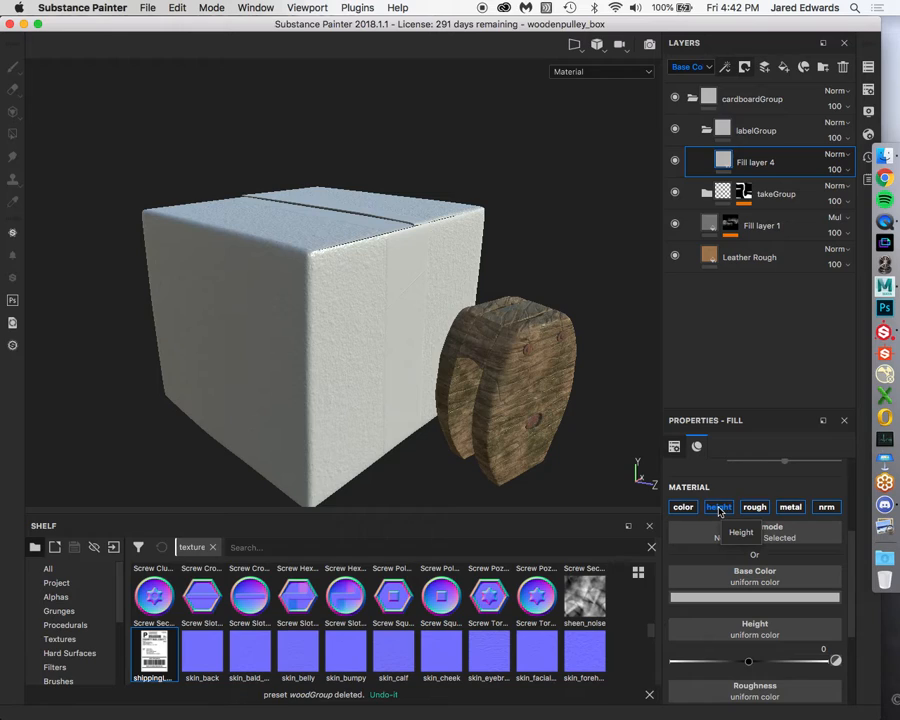
{"action": "left_click", "coordinate": [718, 507]}
{"action": "left_click", "coordinate": [754, 507]}
{"action": "left_click", "coordinate": [790, 507]}
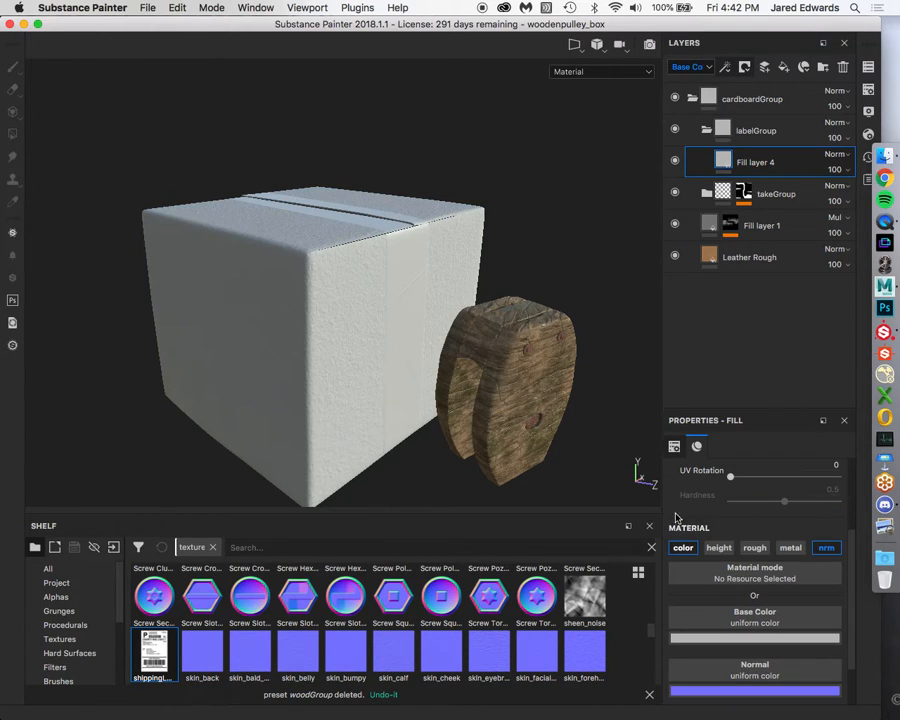
{"action": "left_click", "coordinate": [827, 547]}
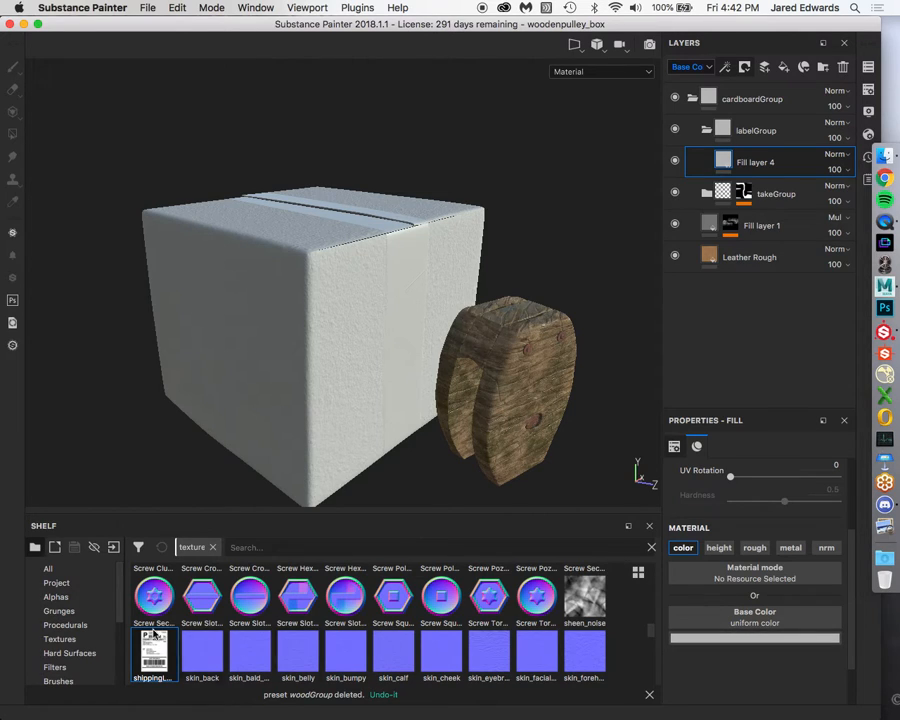
Assign the shippingLabel texture as the base color of the fill layer in labelGroup.
{"action": "mouse_move", "coordinate": [147, 660]}
{"action": "left_click_drag", "start_coordinate": [165, 660], "coordinate": [755, 618]}
{"action": "left_click_drag", "start_coordinate": [452, 335], "coordinate": [462, 305], "text": "alt"}
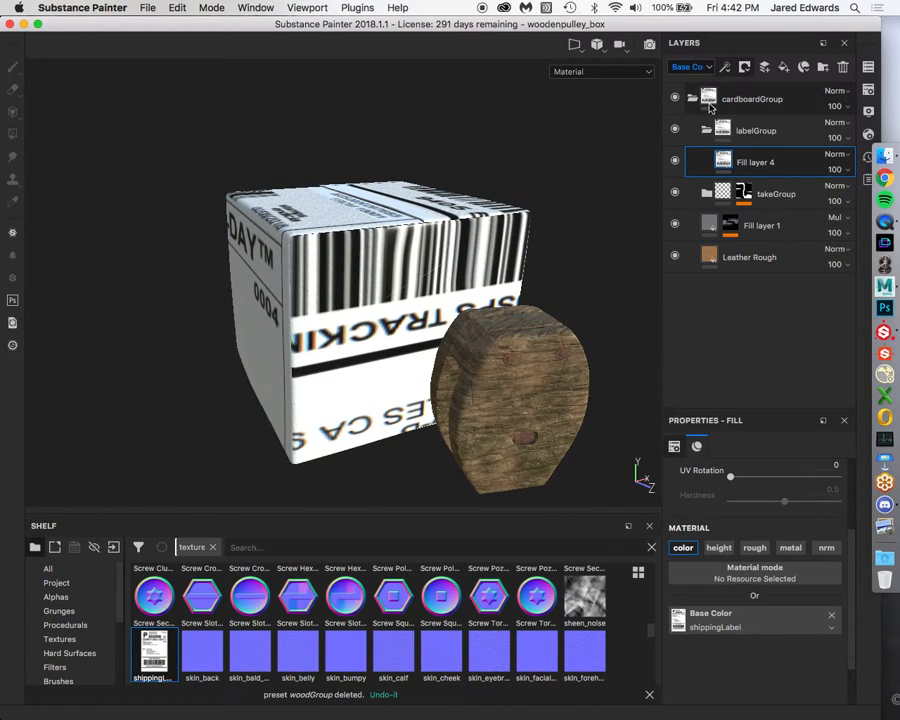
In the 2D view, set the label fill's UV scale to 7.29 and its tiling to None.
{"action": "key", "text": "F3"}
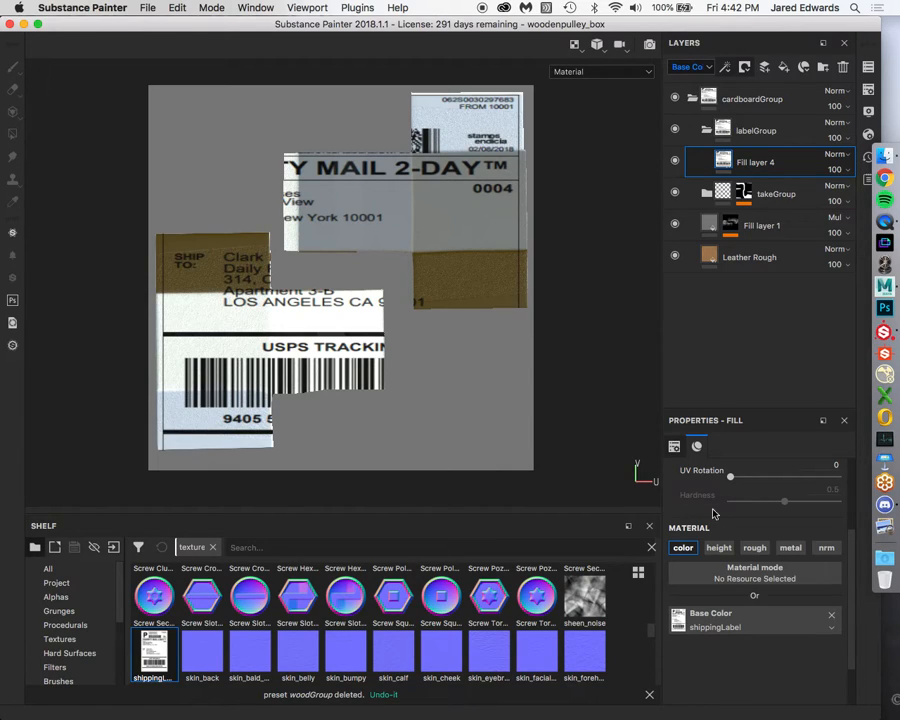
{"action": "scroll", "coordinate": [730, 540], "scroll_direction": "up", "scroll_amount": 3}
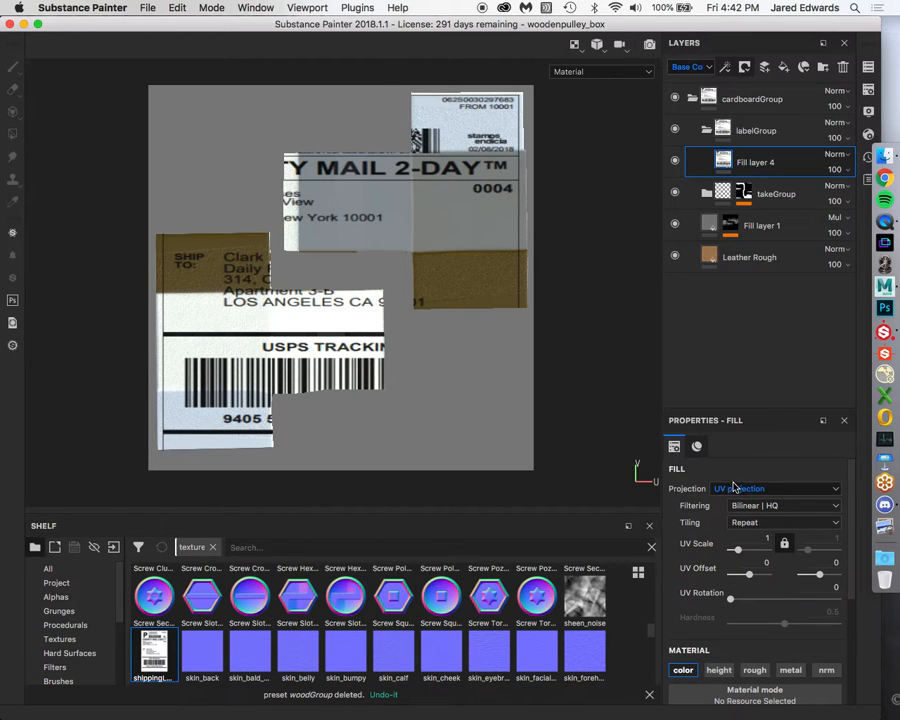
{"action": "mouse_move", "coordinate": [743, 553]}
{"action": "left_mouse_down"}
{"action": "mouse_move", "coordinate": [758, 550]}
{"action": "mouse_move", "coordinate": [744, 557]}
{"action": "left_mouse_up"}
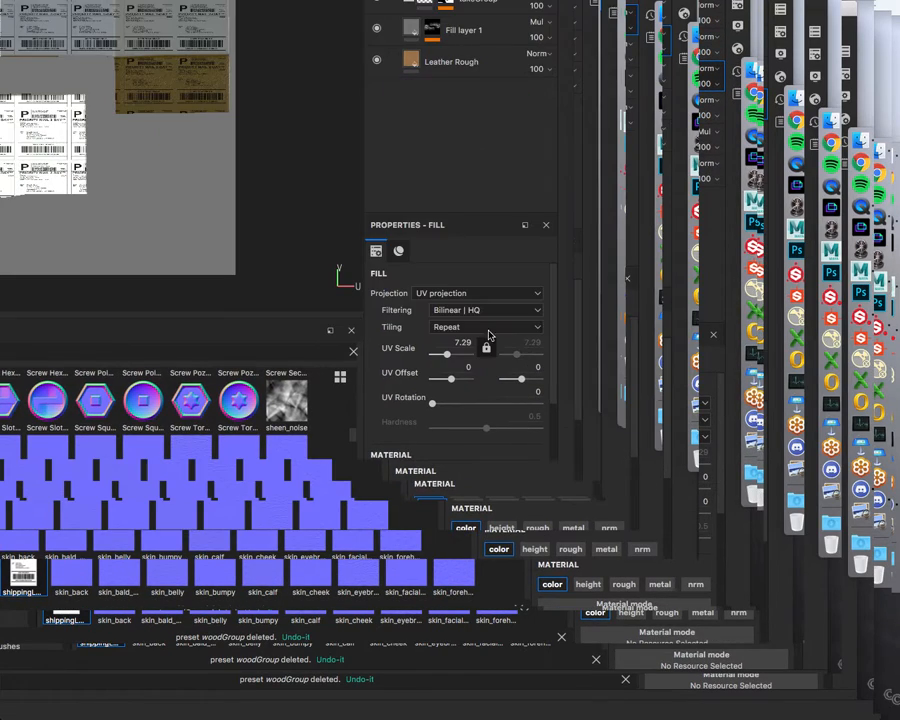
{"action": "left_click", "coordinate": [468, 328]}
{"action": "left_click", "coordinate": [466, 338]}
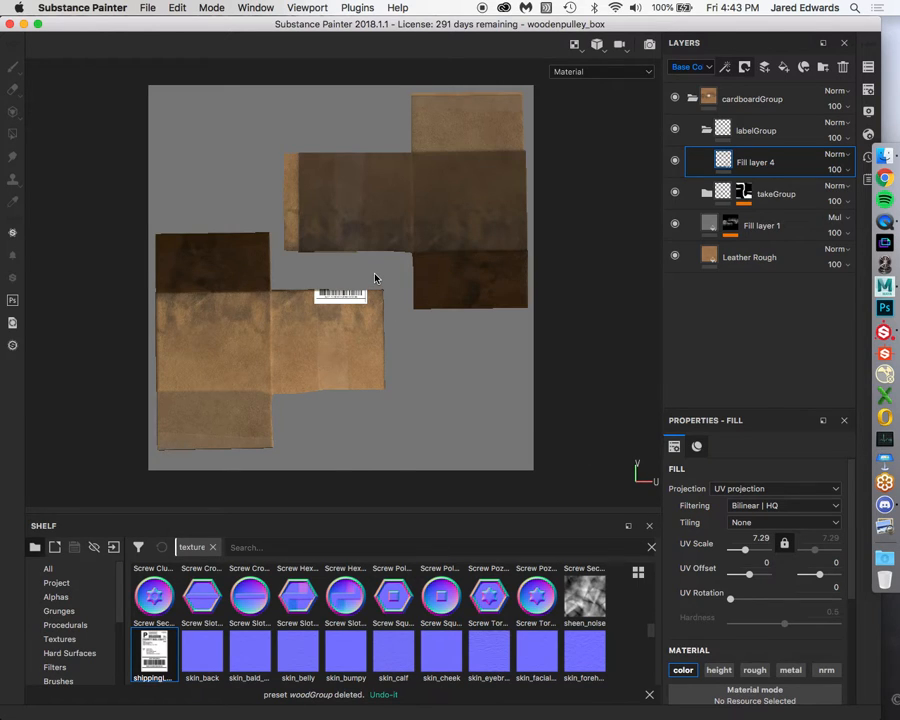
In the 3D view, set the label's UV offset to 0.04 and -0.14 and its UV rotation to 188.34.
{"action": "key", "text": "F2"}
{"action": "left_click_drag", "start_coordinate": [375, 279], "coordinate": [447, 264], "text": "alt"}
{"action": "left_click_drag", "start_coordinate": [751, 577], "coordinate": [749, 577]}
{"action": "left_click_drag", "start_coordinate": [817, 581], "coordinate": [816, 580]}
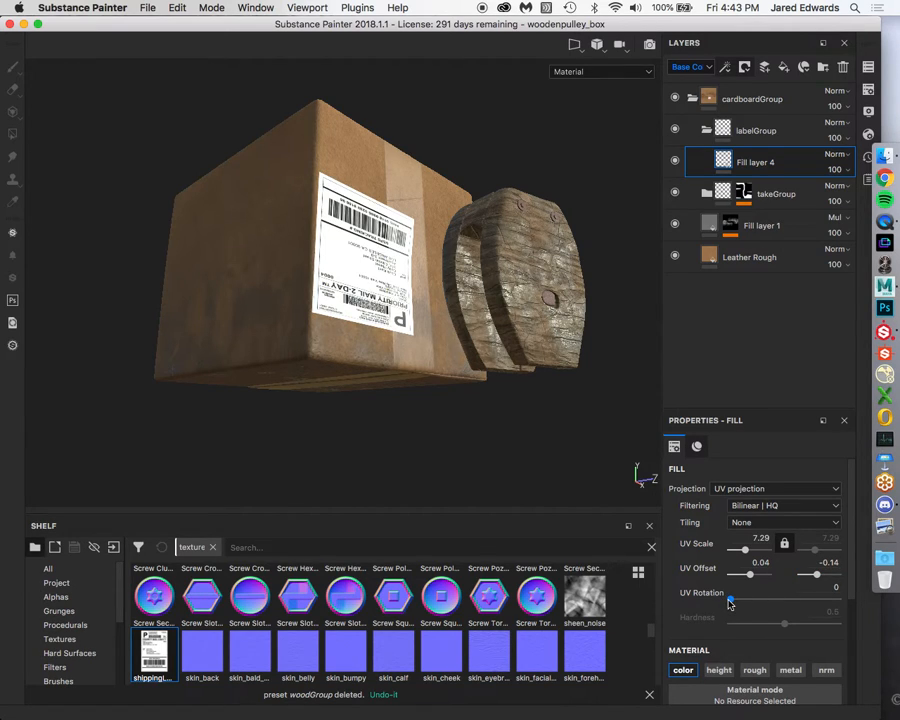
{"action": "left_click_drag", "start_coordinate": [730, 603], "coordinate": [787, 603]}
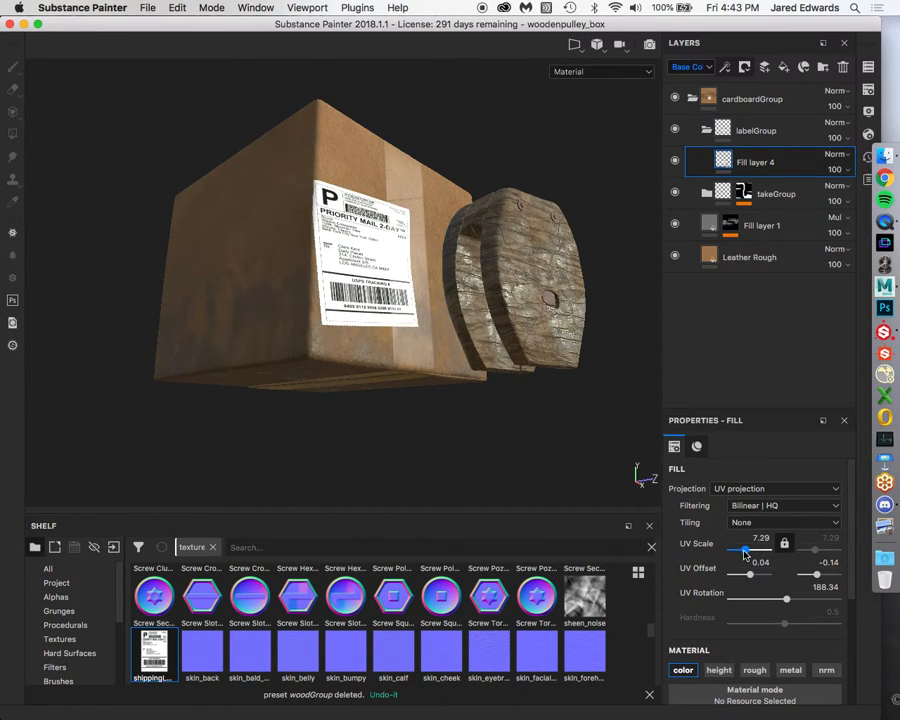
Shrink the shipping label on the box side by setting its UV scale to 11.09.
{"action": "left_click_drag", "start_coordinate": [745, 553], "coordinate": [748, 553]}
{"action": "left_click_drag", "start_coordinate": [393, 290], "coordinate": [351, 313], "text": "alt"}
{"action": "right_click_drag", "start_coordinate": [351, 313], "coordinate": [406, 367], "text": "alt"}
{"action": "left_click_drag", "start_coordinate": [406, 367], "coordinate": [405, 368], "text": "alt"}
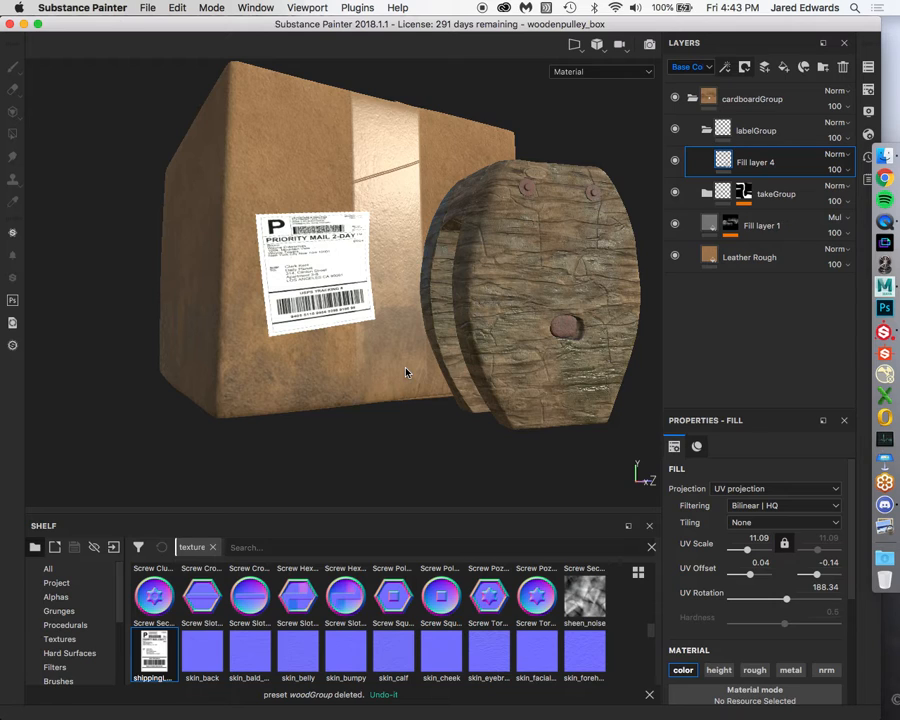
{"action": "scroll", "coordinate": [370, 190], "scroll_direction": "up", "scroll_amount": 5}
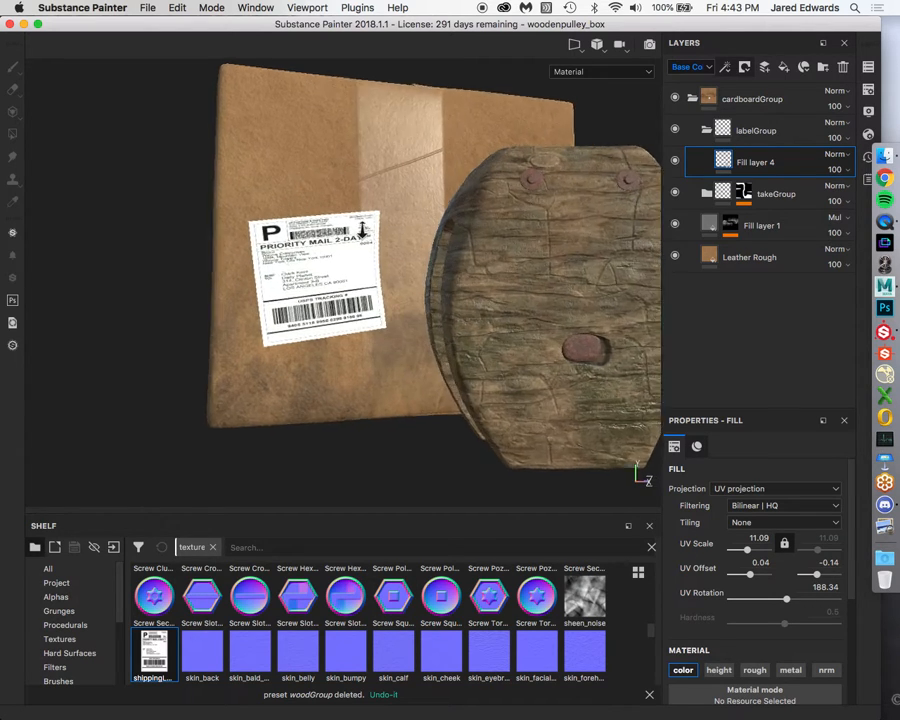
{"action": "left_click_drag", "start_coordinate": [373, 197], "coordinate": [358, 173], "text": "alt"}
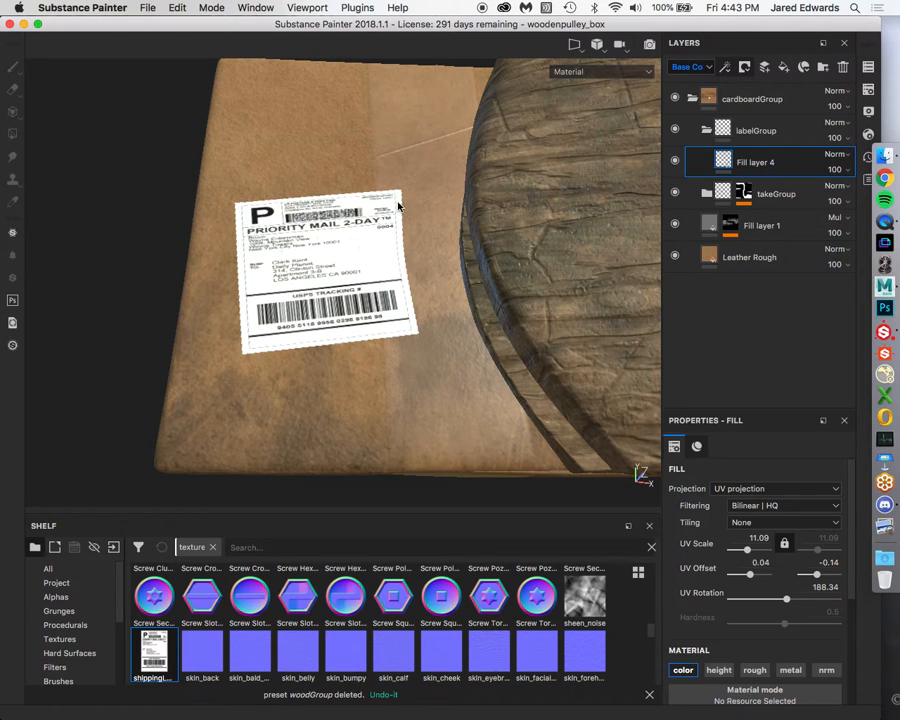
Move the shipping label up the box side by setting its vertical UV offset to -0.25.
{"action": "left_click_drag", "start_coordinate": [410, 197], "coordinate": [418, 237], "text": "alt"}
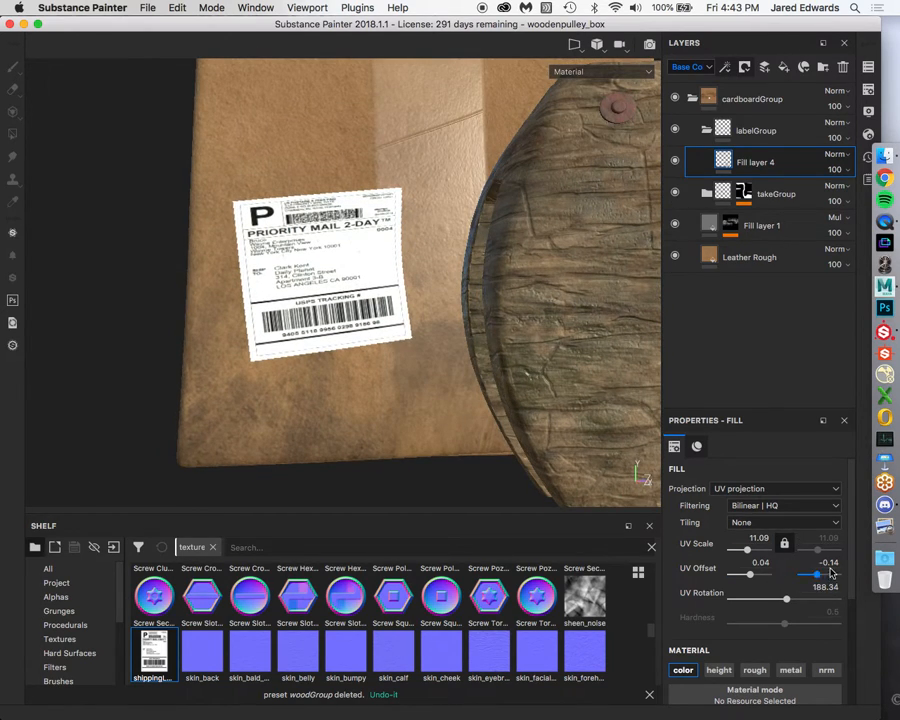
{"action": "left_click_drag", "start_coordinate": [819, 577], "coordinate": [815, 577]}
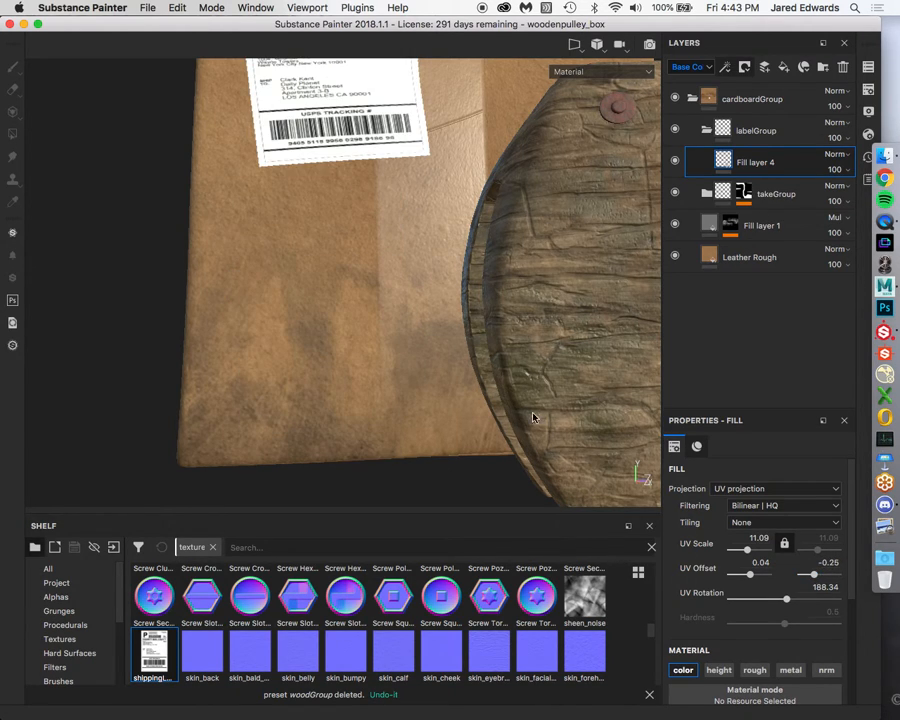
{"action": "middle_click_drag", "start_coordinate": [477, 213], "coordinate": [456, 367], "text": "alt"}
{"action": "left_click_drag", "start_coordinate": [456, 367], "coordinate": [432, 346], "text": "alt"}
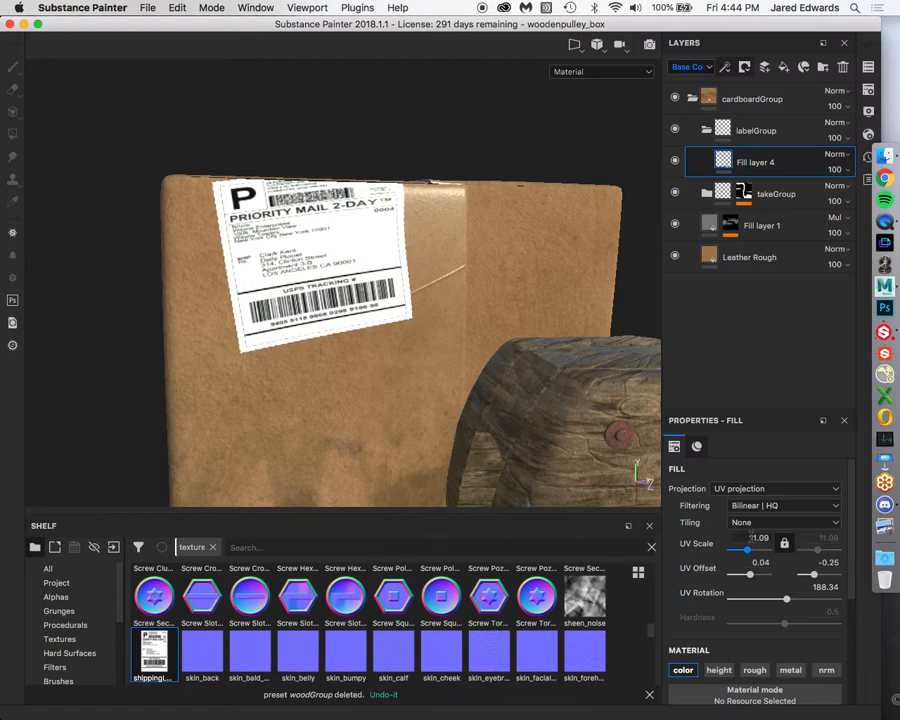
Shrink the shipping label uniformly by setting its UV scale to 16.
{"action": "double_click", "coordinate": [752, 538]}
{"action": "type", "text": "14"}
{"action": "key", "text": "Return"}
{"action": "double_click", "coordinate": [752, 538]}
{"action": "type", "text": "128"}
{"action": "key", "text": "Return"}
{"action": "double_click", "coordinate": [752, 538]}
{"action": "type", "text": "16"}
{"action": "key", "text": "Return"}
{"action": "left_click_drag", "start_coordinate": [490, 297], "coordinate": [402, 280], "text": "alt"}
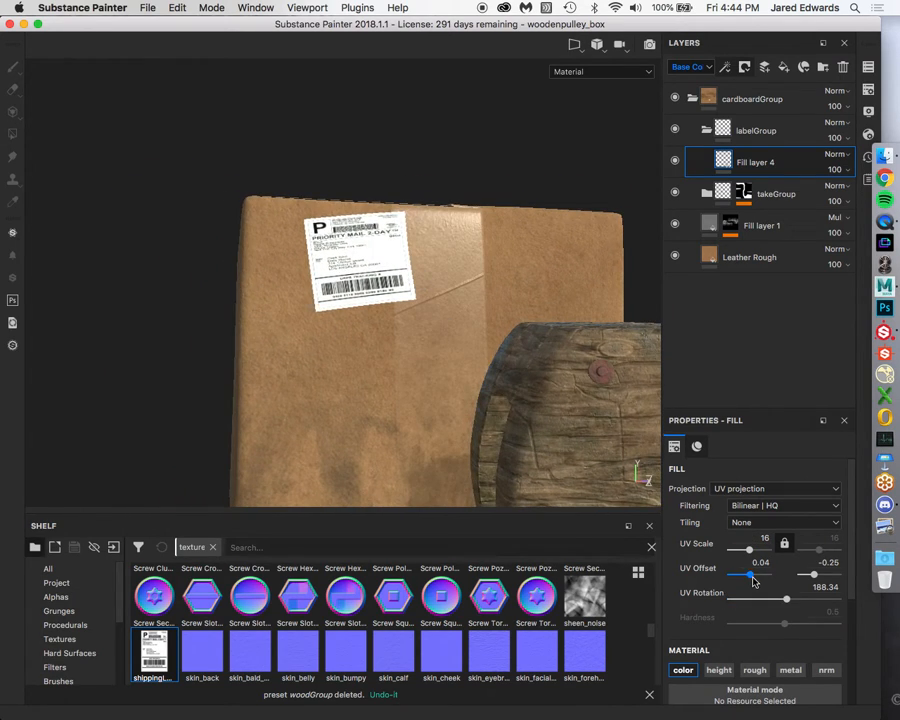
Unlink the label fill's UV scale values and stretch the label lengthwise with a vertical scale of 10.28.
{"action": "left_click", "coordinate": [785, 543]}
{"action": "left_click", "coordinate": [785, 543]}
{"action": "mouse_move", "coordinate": [818, 549]}
{"action": "left_mouse_down"}
{"action": "mouse_move", "coordinate": [826, 549]}
{"action": "mouse_move", "coordinate": [809, 550]}
{"action": "left_mouse_up"}
{"action": "left_click", "coordinate": [785, 543]}
{"action": "left_click", "coordinate": [785, 544]}
{"action": "left_click_drag", "start_coordinate": [818, 552], "coordinate": [816, 556]}
{"action": "left_click_drag", "start_coordinate": [353, 268], "coordinate": [352, 301], "text": "alt"}
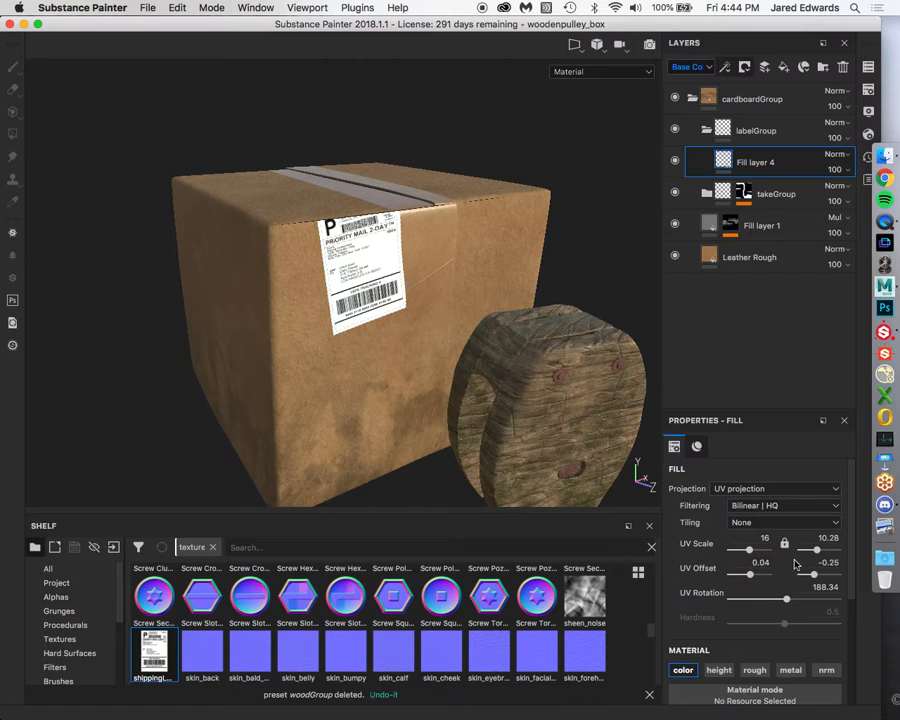
Lower the label slightly from the box's top edge by setting its vertical UV offset to -0.22.
{"action": "left_click_drag", "start_coordinate": [817, 576], "coordinate": [816, 575]}
{"action": "scroll", "coordinate": [397, 328], "scroll_direction": "up", "scroll_amount": 6}
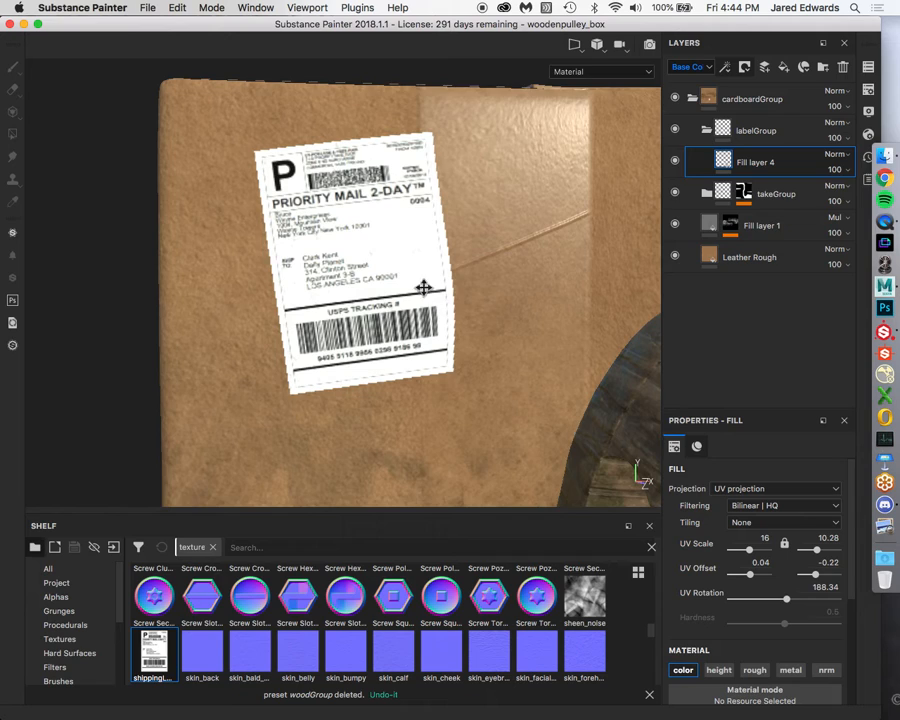
{"action": "middle_click_drag", "start_coordinate": [424, 288], "coordinate": [381, 273], "text": "alt"}
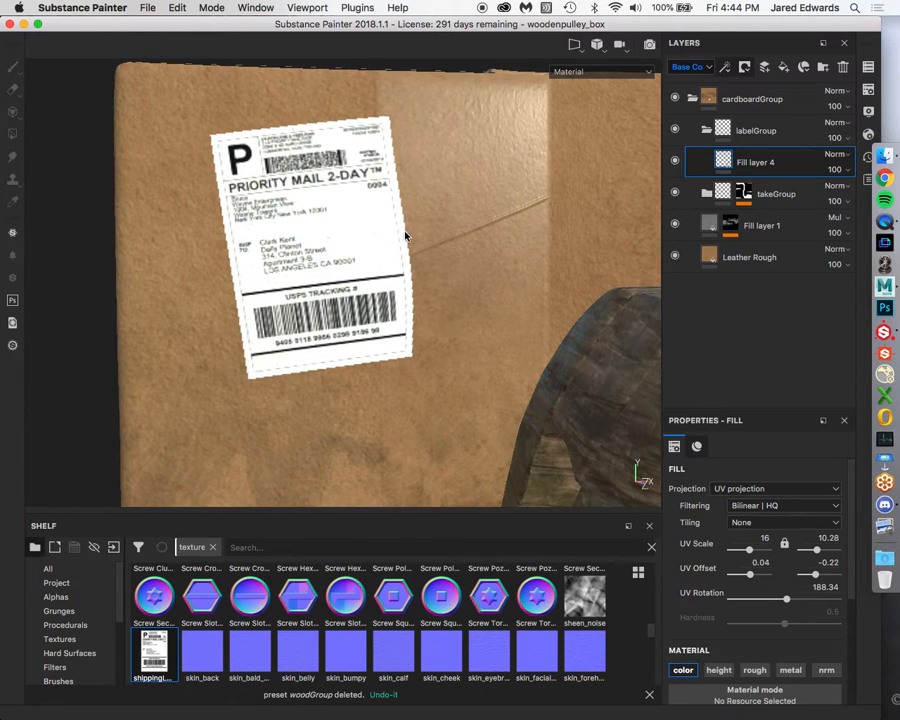
Examine the label's placement, proportions and sharpness on the box from several distances and angles.
{"action": "right_click_drag", "start_coordinate": [448, 349], "coordinate": [272, 338], "text": "alt"}
{"action": "left_click_drag", "start_coordinate": [272, 338], "coordinate": [311, 352], "text": "alt"}
{"action": "right_click_drag", "start_coordinate": [311, 352], "coordinate": [250, 346], "text": "alt"}
{"action": "left_click_drag", "start_coordinate": [250, 346], "coordinate": [307, 356], "text": "alt"}
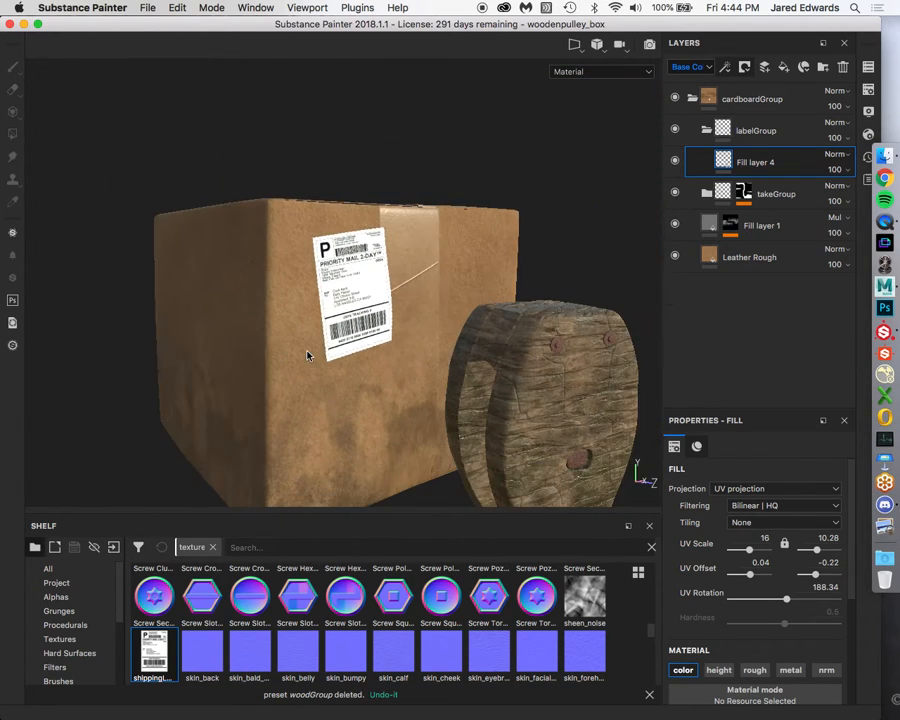
{"action": "middle_click_drag", "start_coordinate": [415, 358], "coordinate": [388, 366], "text": "alt"}
{"action": "right_click_drag", "start_coordinate": [388, 366], "coordinate": [321, 311], "text": "alt"}
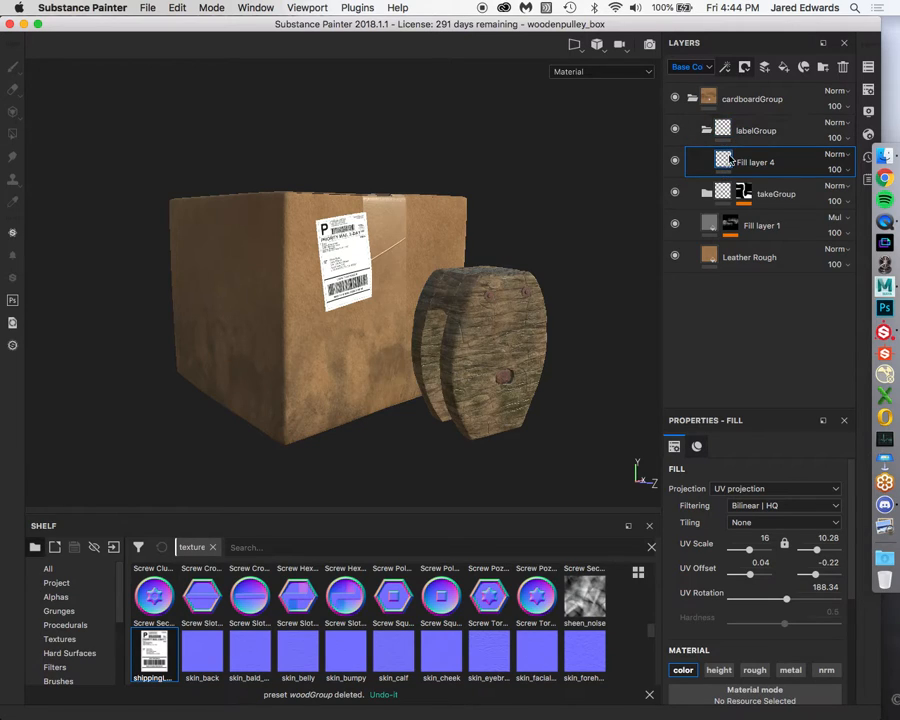
{"action": "scroll", "coordinate": [737, 690], "scroll_direction": "down", "scroll_amount": 3}
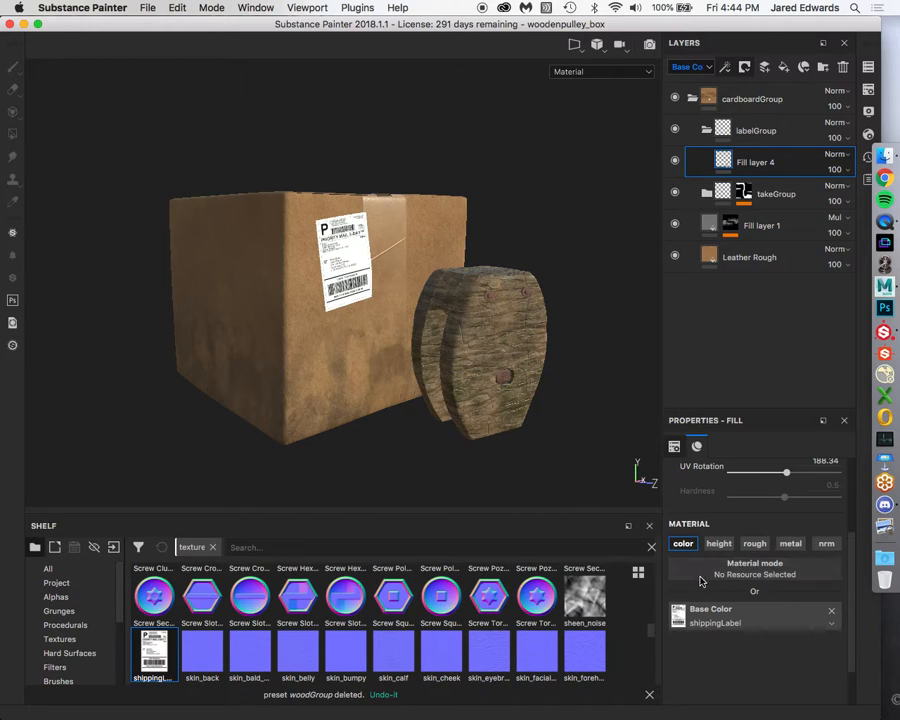
{"action": "right_click_drag", "start_coordinate": [466, 414], "coordinate": [334, 253], "text": "alt"}
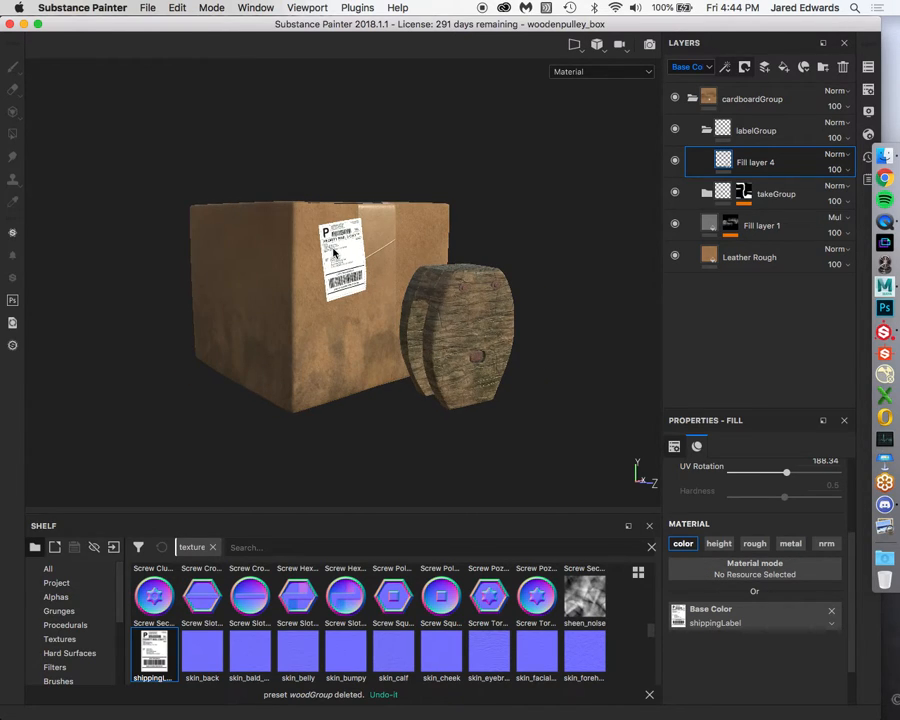
{"action": "right_click_drag", "start_coordinate": [415, 282], "coordinate": [515, 330], "text": "alt"}
{"action": "right_click_drag", "start_coordinate": [333, 272], "coordinate": [500, 340], "text": "alt"}
{"action": "scroll", "coordinate": [795, 570], "scroll_direction": "up", "scroll_amount": 5}
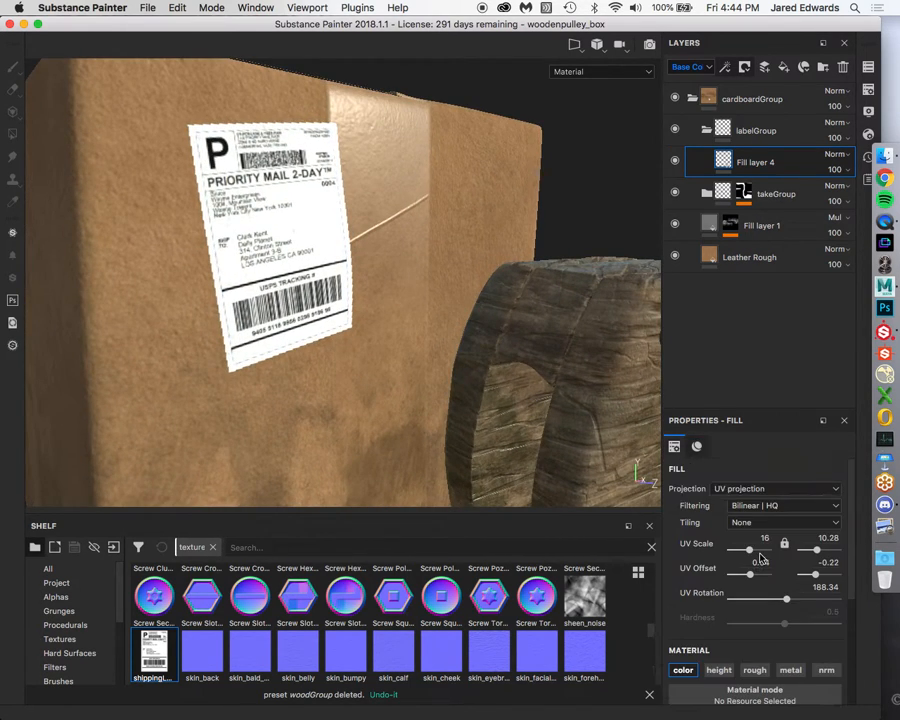
{"action": "left_click_drag", "start_coordinate": [436, 327], "coordinate": [390, 268], "text": "alt"}
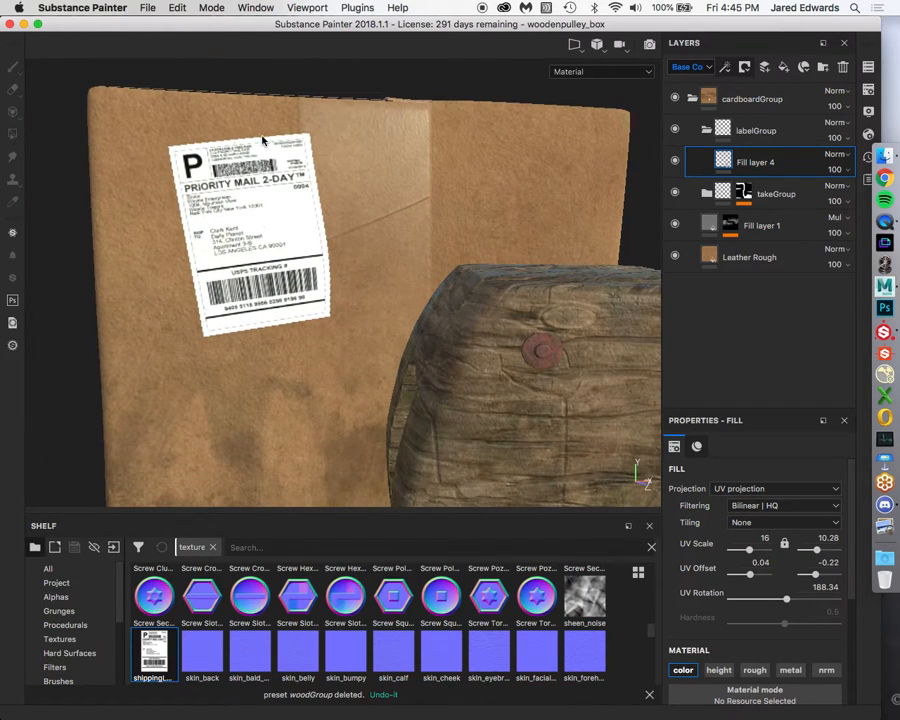
Try the Bilinear | Sharp and Nearest filtering on the label fill, and restore Bilinear | HQ.
{"action": "left_click", "coordinate": [767, 506]}
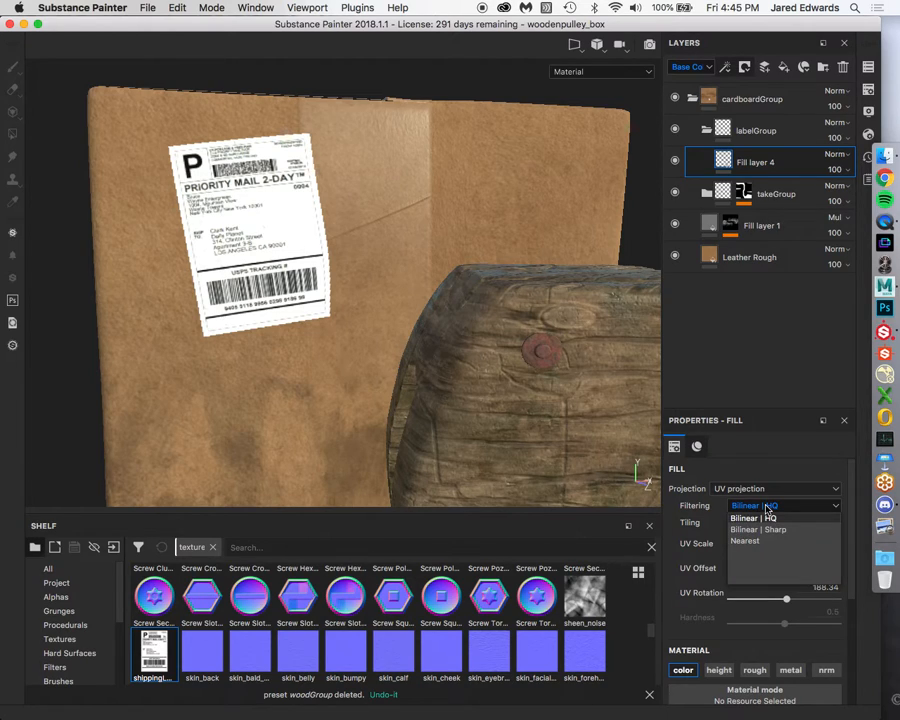
{"action": "left_click", "coordinate": [763, 530]}
{"action": "left_click", "coordinate": [762, 506]}
{"action": "left_click", "coordinate": [758, 541]}
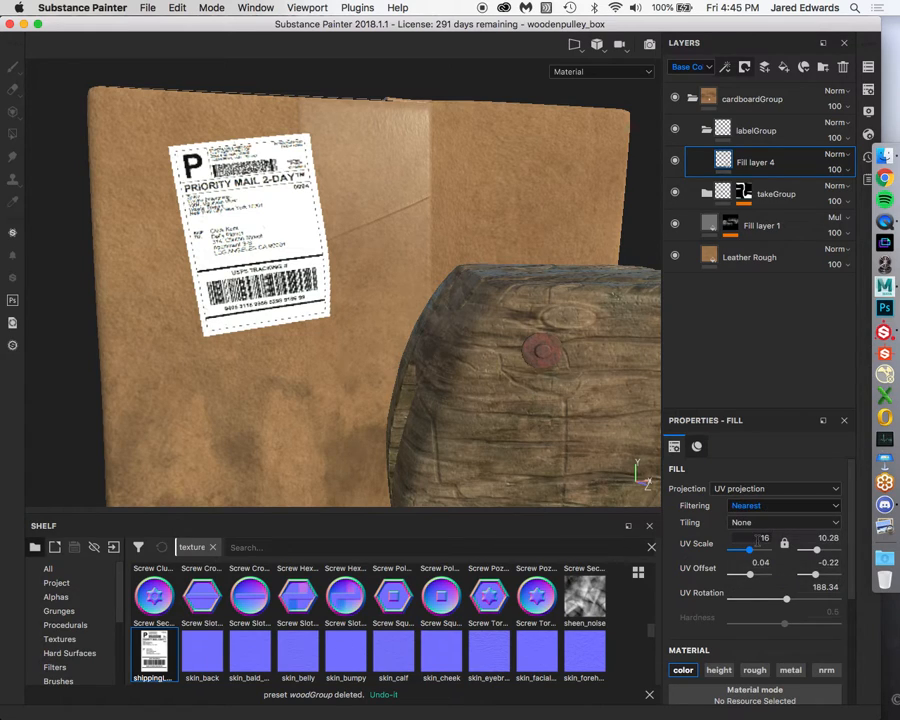
{"action": "left_click", "coordinate": [777, 508]}
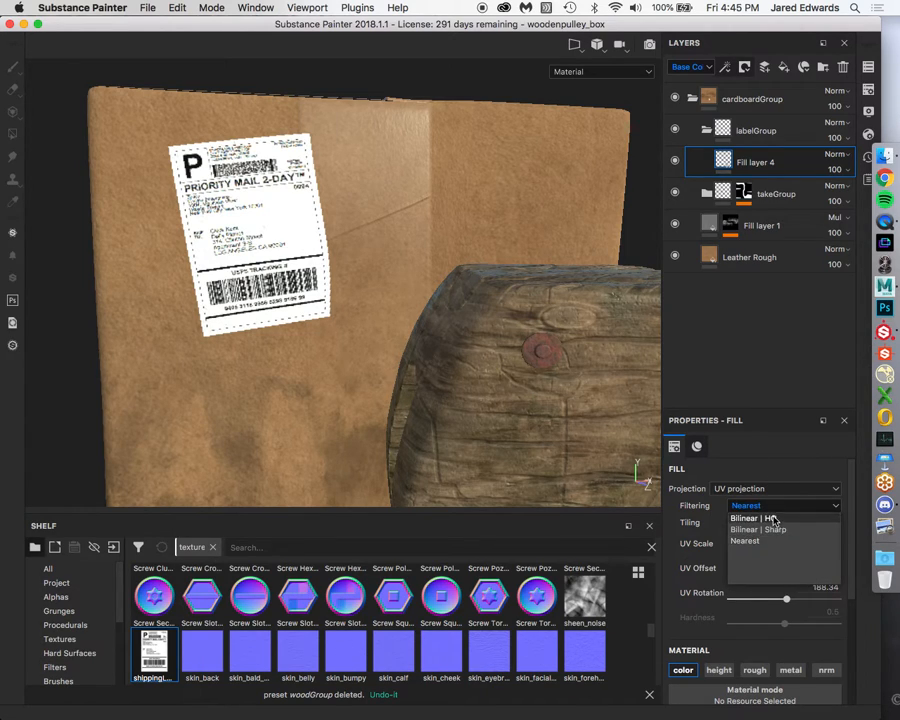
{"action": "left_click", "coordinate": [771, 518]}
Inspect the label's print and edges up close and from the box corner.
{"action": "middle_click_drag", "start_coordinate": [340, 211], "coordinate": [398, 260], "text": "alt"}
{"action": "right_click_drag", "start_coordinate": [398, 260], "coordinate": [478, 296], "text": "alt"}
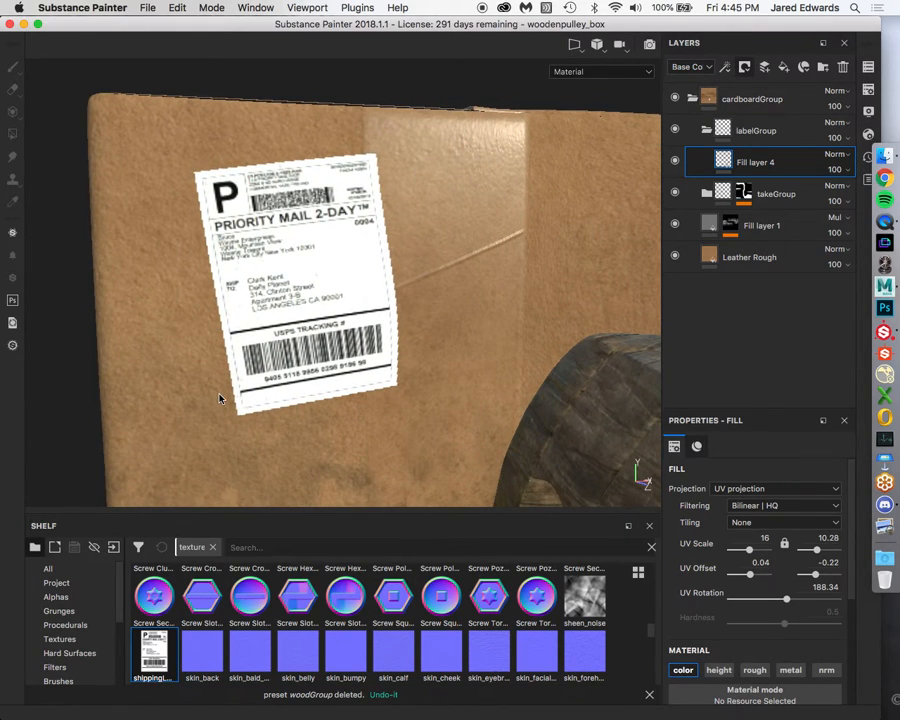
{"action": "right_click_drag", "start_coordinate": [298, 195], "coordinate": [516, 340], "text": "alt"}
{"action": "mouse_move", "coordinate": [516, 340]}
{"action": "left_mouse_down", "text": "alt"}
{"action": "mouse_move", "coordinate": [528, 328]}
{"action": "mouse_move", "coordinate": [544, 338]}
{"action": "mouse_move", "coordinate": [502, 334]}
{"action": "left_mouse_up", "text": "alt"}
{"action": "right_click_drag", "start_coordinate": [502, 334], "coordinate": [259, 307], "text": "alt"}
{"action": "left_click_drag", "start_coordinate": [259, 307], "coordinate": [299, 320], "text": "alt"}
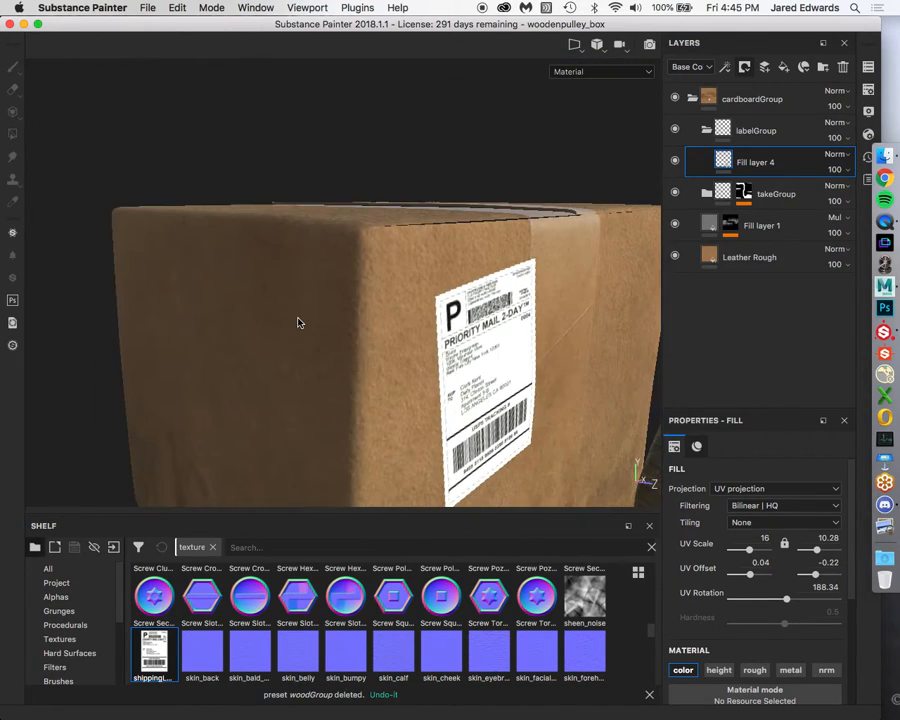
{"action": "middle_click_drag", "start_coordinate": [452, 356], "coordinate": [370, 283], "text": "alt"}
{"action": "left_click_drag", "start_coordinate": [370, 283], "coordinate": [350, 268], "text": "alt"}
{"action": "left_click_drag", "start_coordinate": [396, 295], "coordinate": [384, 272], "text": "alt"}
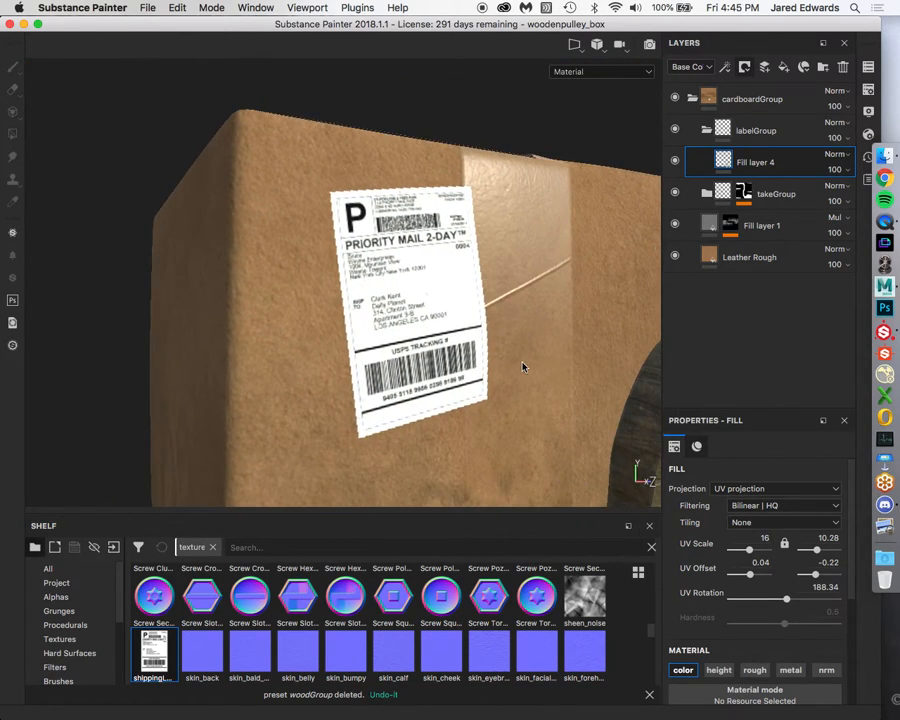
{"action": "right_click_drag", "start_coordinate": [524, 366], "coordinate": [447, 350], "text": "alt"}
{"action": "middle_click_drag", "start_coordinate": [447, 350], "coordinate": [397, 314], "text": "alt"}
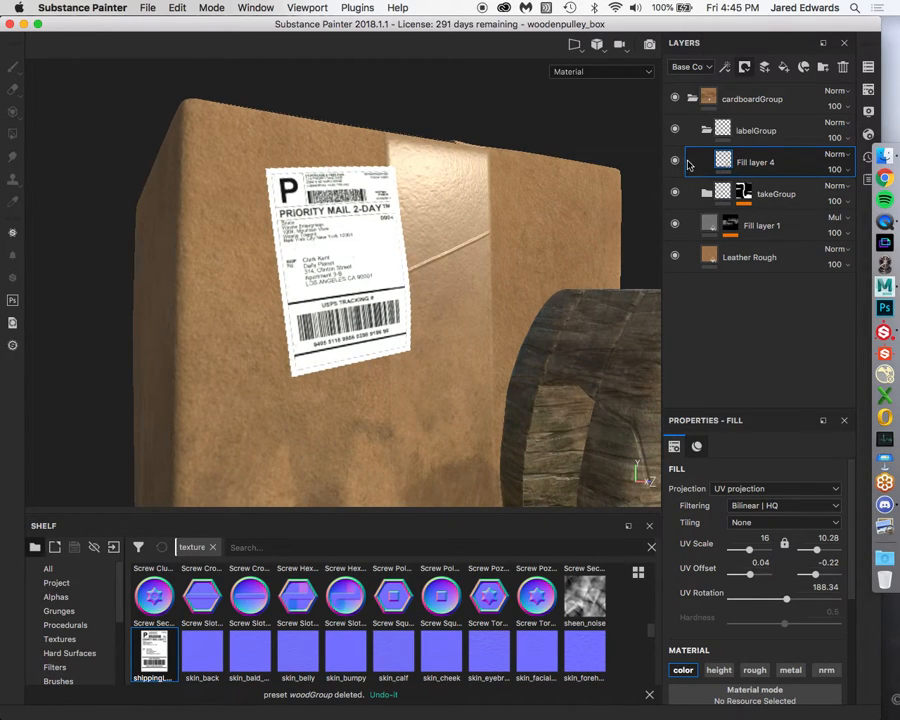
Enable the height and roughness channels on the label's fill layer.
{"action": "scroll", "coordinate": [741, 585], "scroll_direction": "down", "scroll_amount": 5}
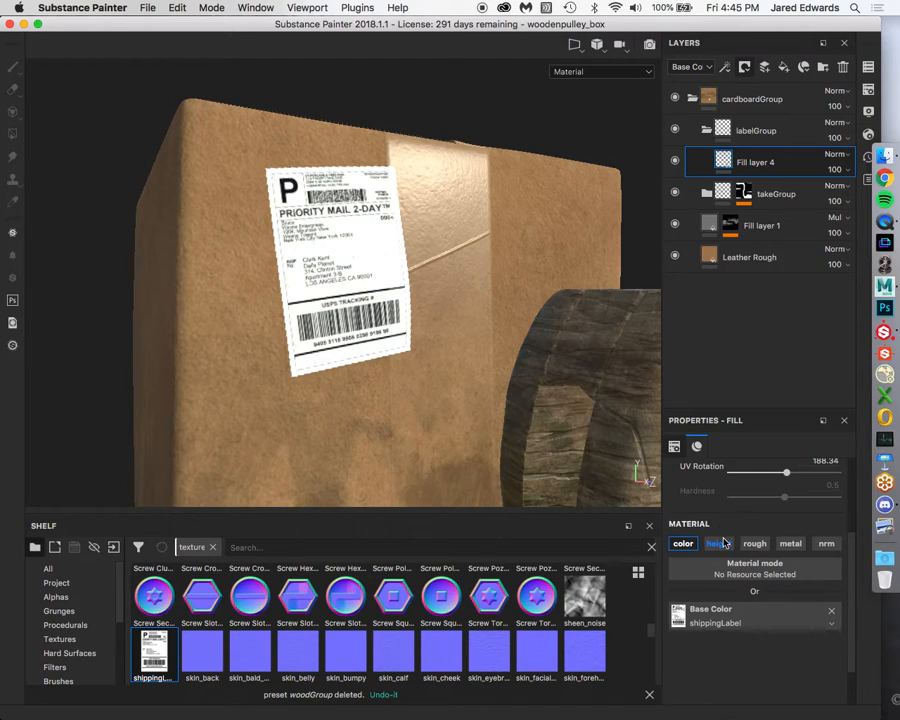
{"action": "left_click", "coordinate": [722, 543]}
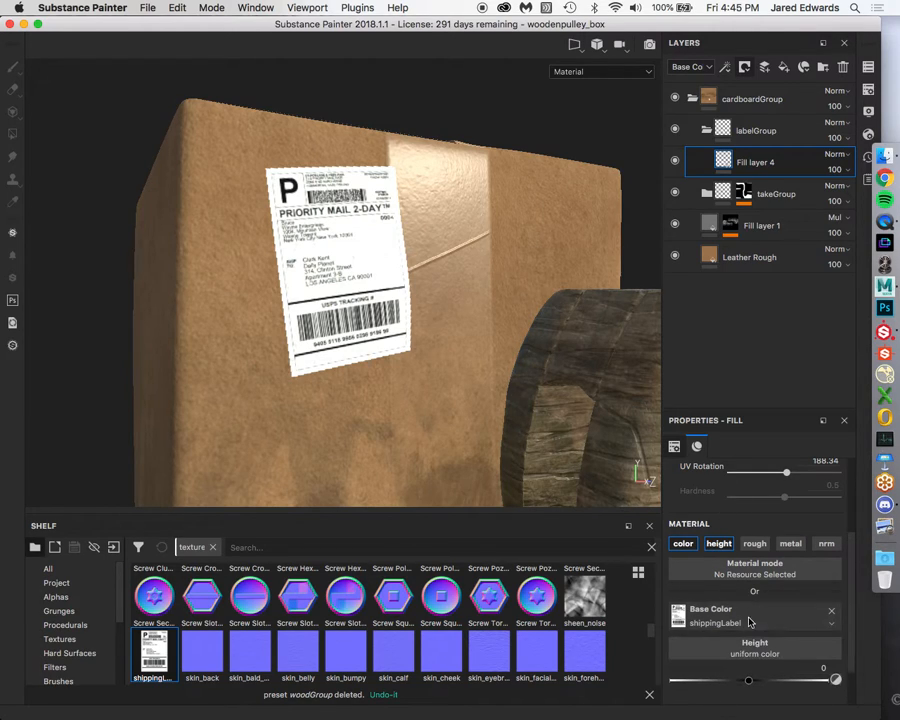
{"action": "left_click", "coordinate": [754, 543]}
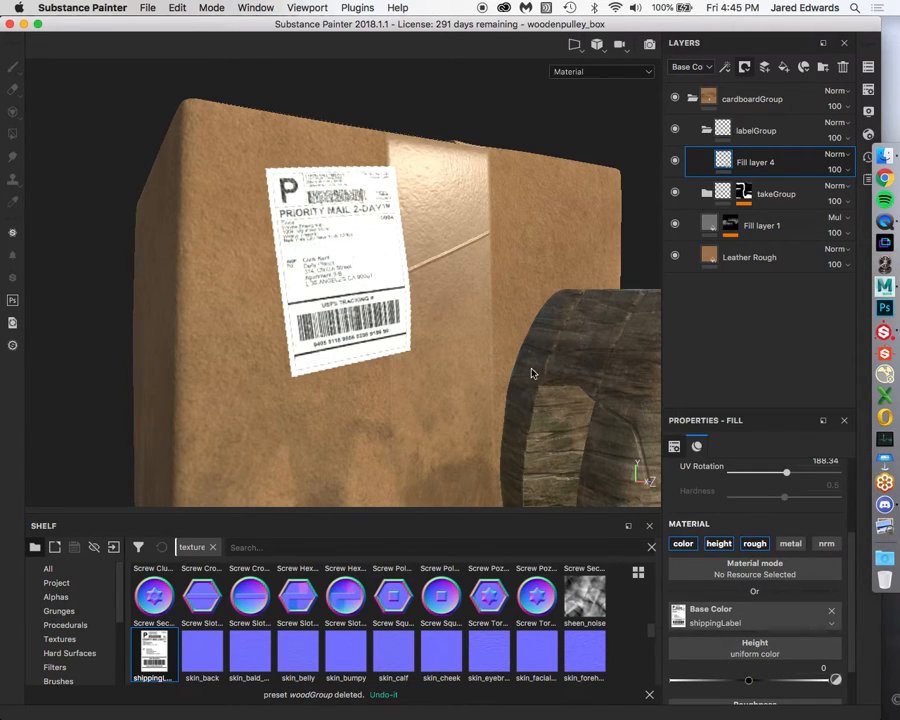
{"action": "left_click_drag", "start_coordinate": [466, 283], "coordinate": [431, 283], "text": "alt"}
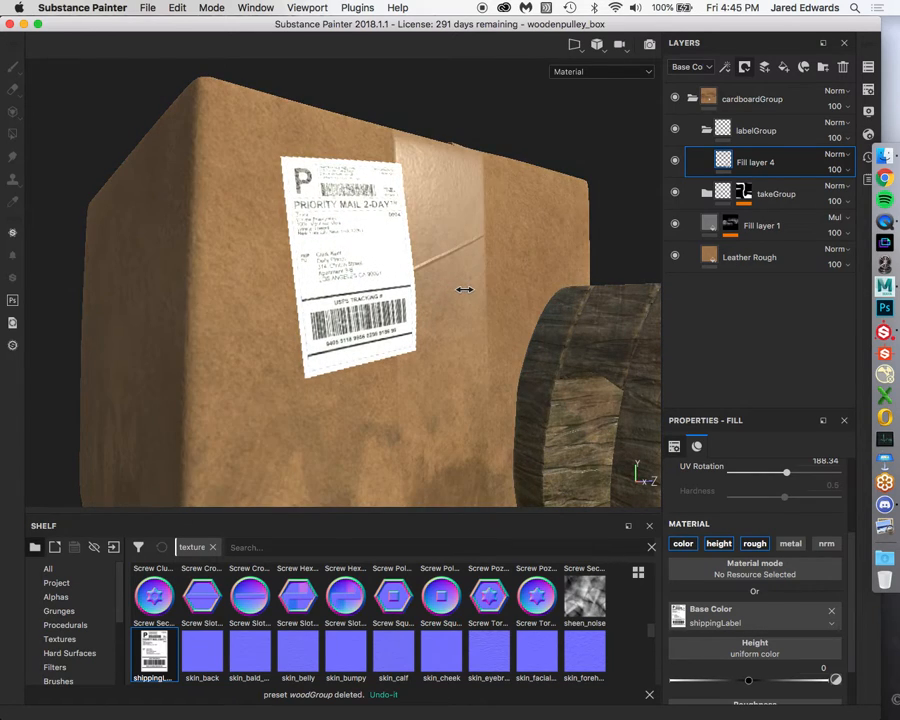
Raise the label from the cardboard by setting the fill layer's height to 0.0756.
{"action": "left_click_drag", "start_coordinate": [745, 680], "coordinate": [795, 684]}
{"action": "mouse_move", "coordinate": [448, 291]}
{"action": "left_mouse_down", "text": "alt"}
{"action": "mouse_move", "coordinate": [430, 269]}
{"action": "mouse_move", "coordinate": [464, 285]}
{"action": "left_mouse_up", "text": "alt"}
{"action": "left_click_drag", "start_coordinate": [790, 680], "coordinate": [756, 681]}
{"action": "mouse_move", "coordinate": [380, 257]}
{"action": "left_mouse_down", "text": "alt"}
{"action": "mouse_move", "coordinate": [353, 274]}
{"action": "mouse_move", "coordinate": [372, 270]}
{"action": "left_mouse_up", "text": "alt"}
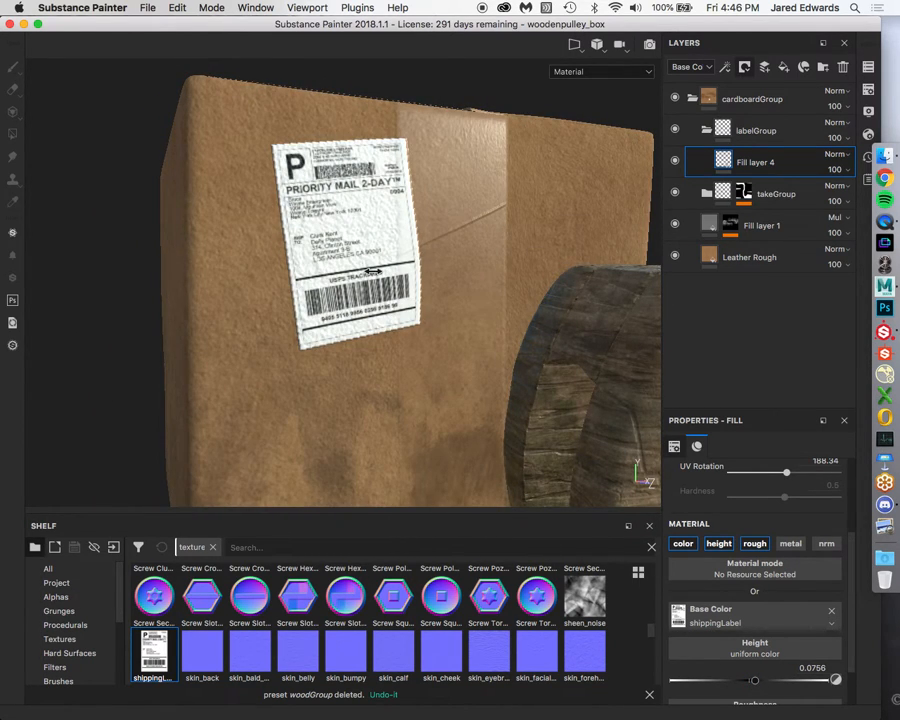
{"action": "left_click_drag", "start_coordinate": [372, 270], "coordinate": [373, 228], "text": "alt"}
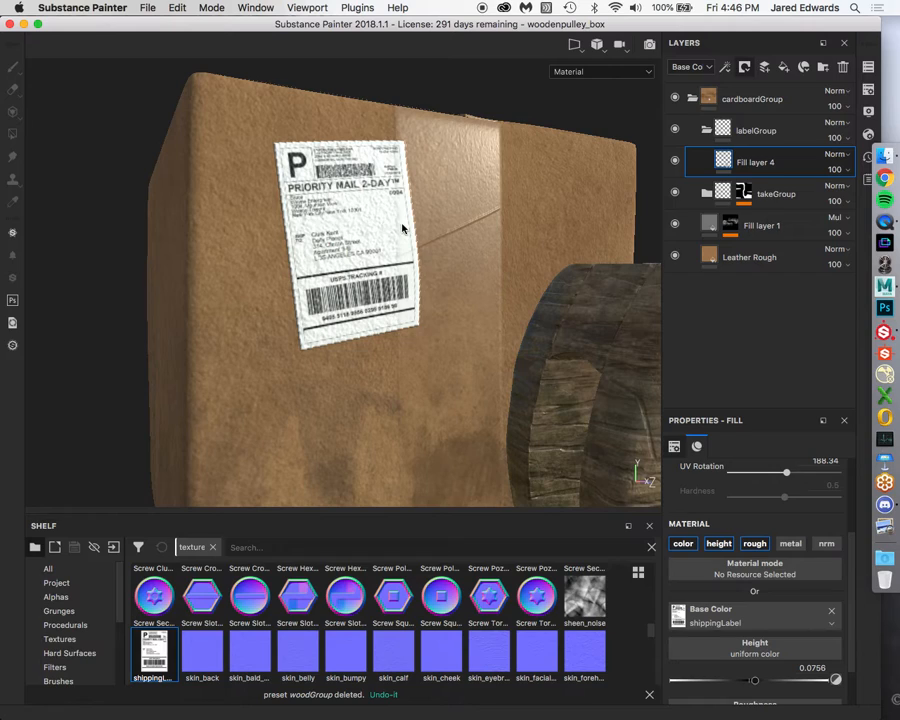
Set labelGroup's blend mode to Normal for the Height channel and check the label's surface on the box.
{"action": "left_click", "coordinate": [735, 128]}
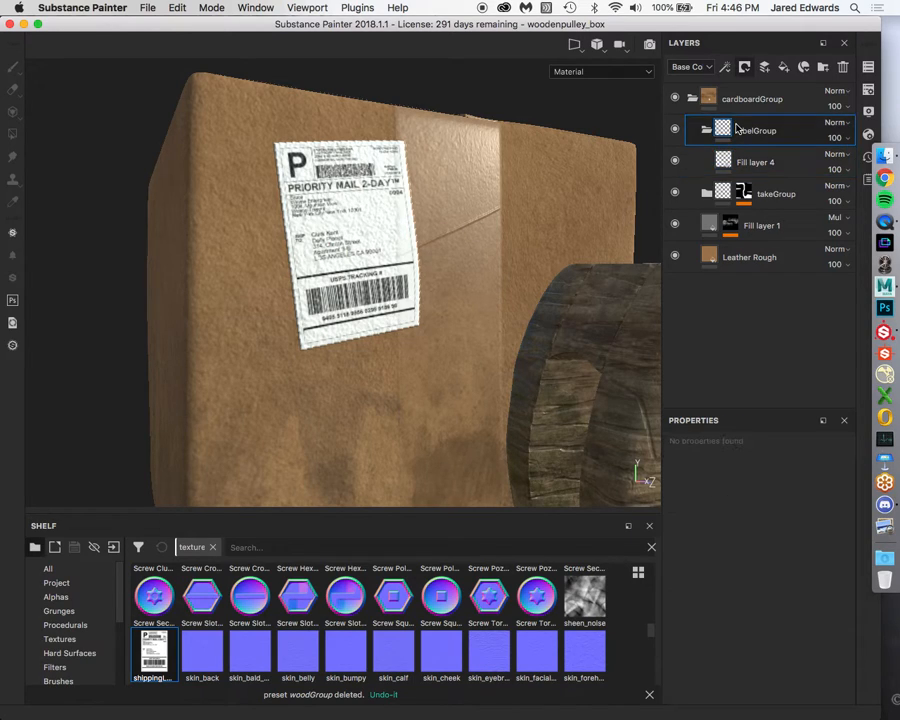
{"action": "left_click", "coordinate": [690, 67]}
{"action": "left_click", "coordinate": [703, 91]}
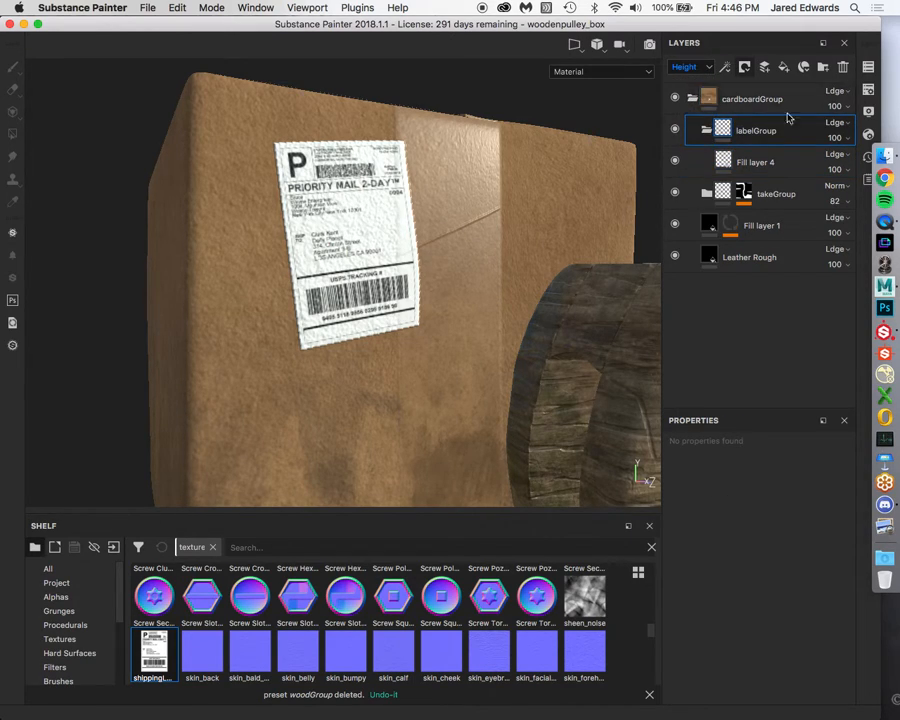
{"action": "left_click", "coordinate": [842, 124]}
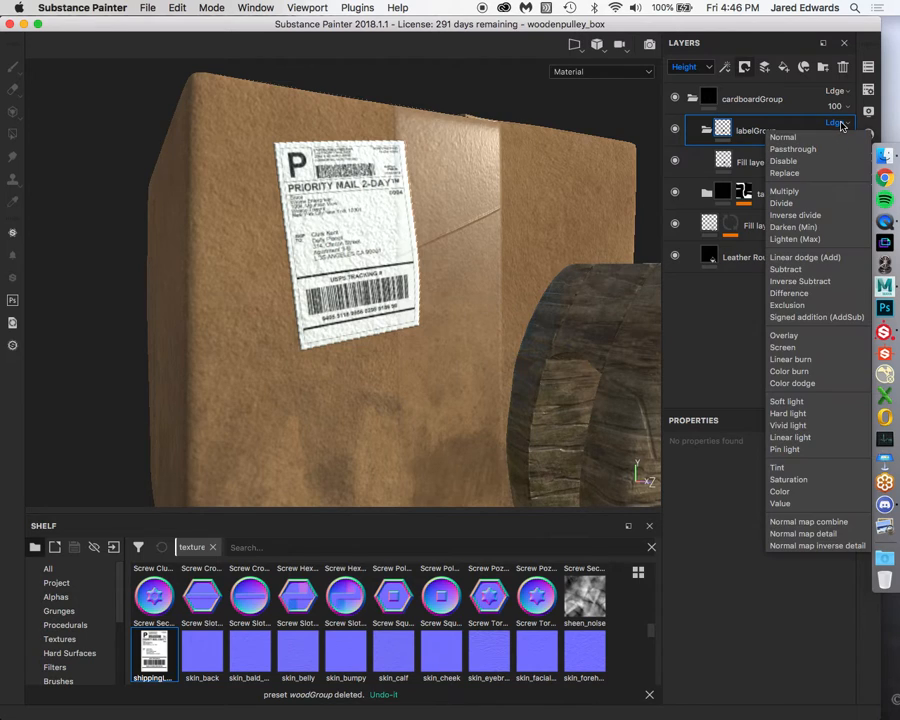
{"action": "left_click", "coordinate": [831, 137]}
{"action": "right_click_drag", "start_coordinate": [379, 225], "coordinate": [66, 235], "text": "alt"}
{"action": "left_click_drag", "start_coordinate": [292, 233], "coordinate": [249, 258], "text": "alt"}
{"action": "middle_click_drag", "start_coordinate": [249, 258], "coordinate": [251, 267], "text": "alt"}
{"action": "right_click_drag", "start_coordinate": [251, 267], "coordinate": [344, 302], "text": "alt"}
{"action": "middle_click_drag", "start_coordinate": [344, 302], "coordinate": [444, 348], "text": "alt"}
{"action": "left_click_drag", "start_coordinate": [444, 348], "coordinate": [330, 366], "text": "alt"}
{"action": "right_click_drag", "start_coordinate": [330, 366], "coordinate": [400, 315], "text": "alt"}
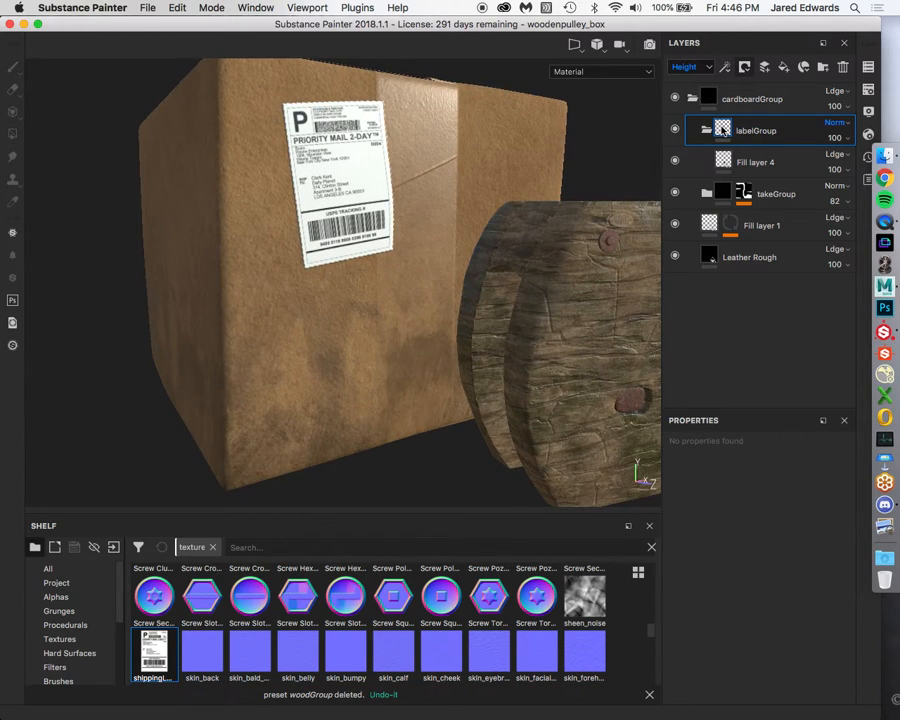
Collapse labelGroup, add a black mask to it and add a fill effect to that mask.
{"action": "mouse_move", "coordinate": [724, 131]}
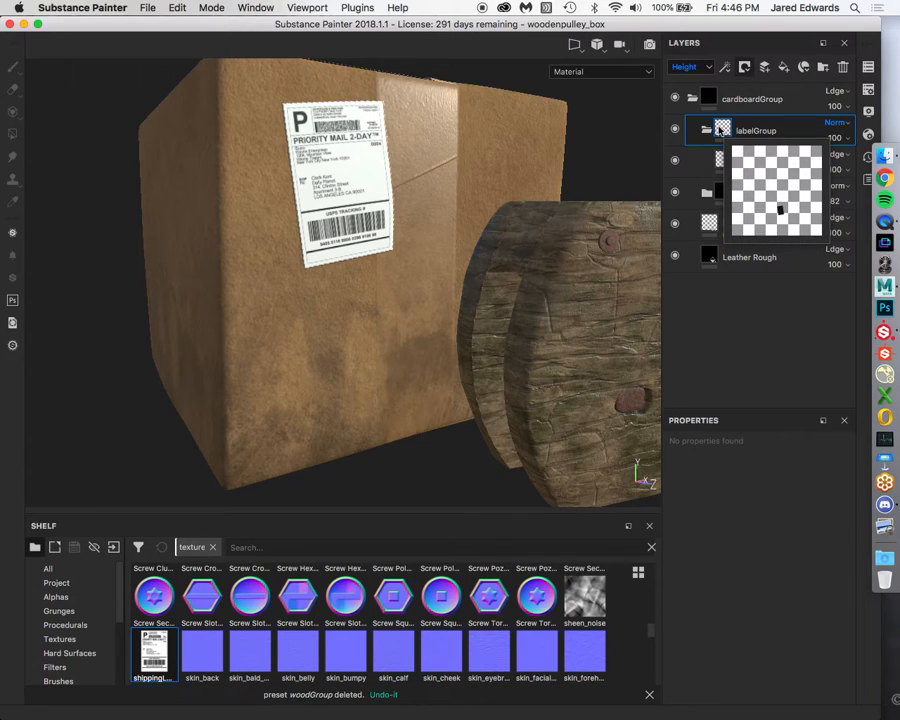
{"action": "left_click", "coordinate": [707, 131]}
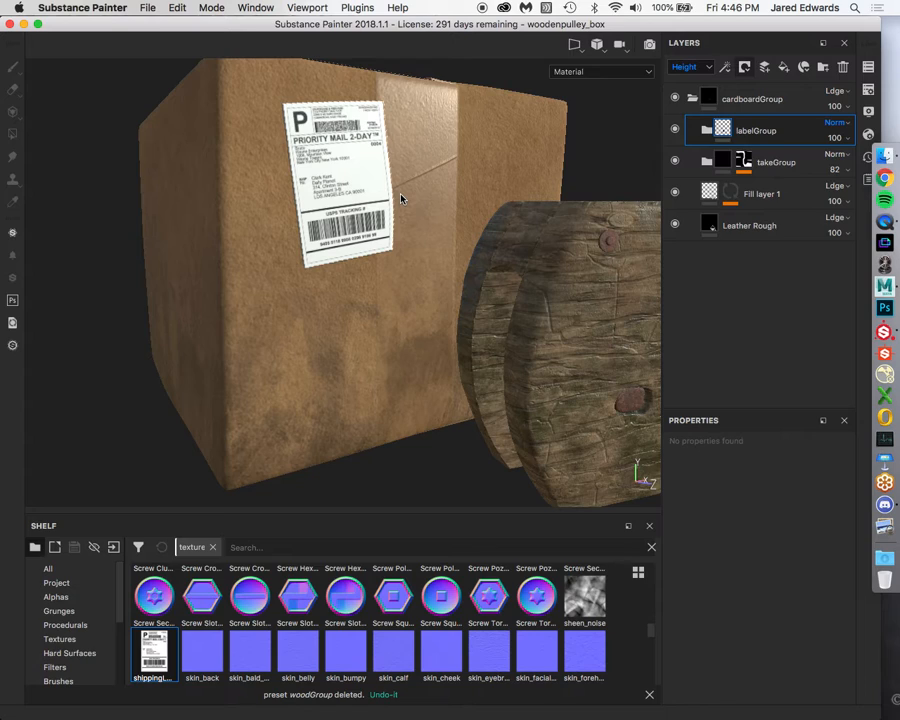
{"action": "left_click", "coordinate": [674, 130]}
{"action": "left_click", "coordinate": [674, 130]}
{"action": "left_click", "coordinate": [744, 68]}
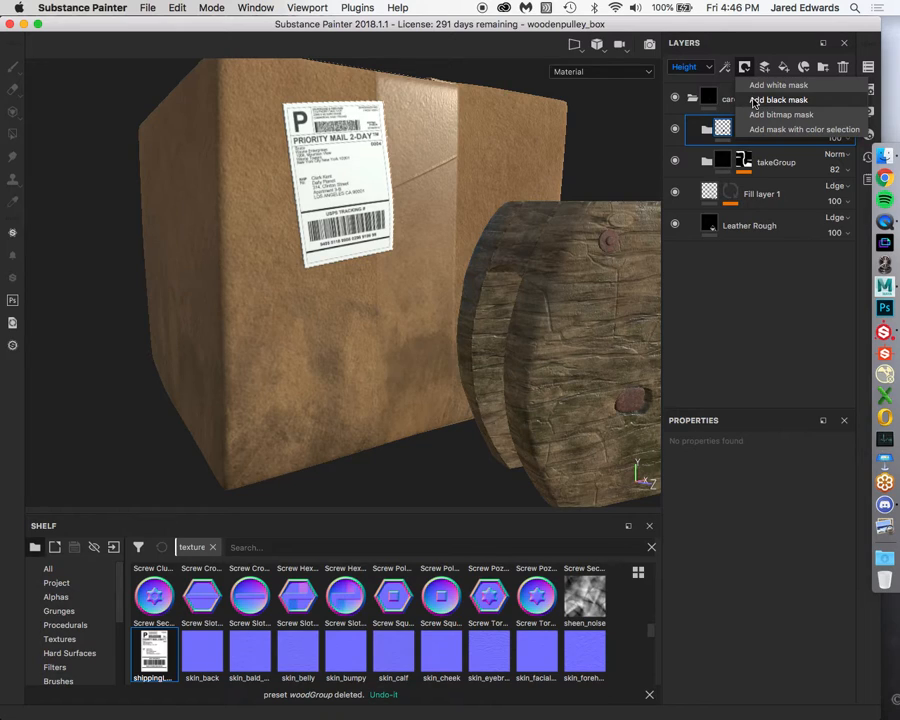
{"action": "left_click", "coordinate": [779, 100]}
{"action": "left_click", "coordinate": [725, 68]}
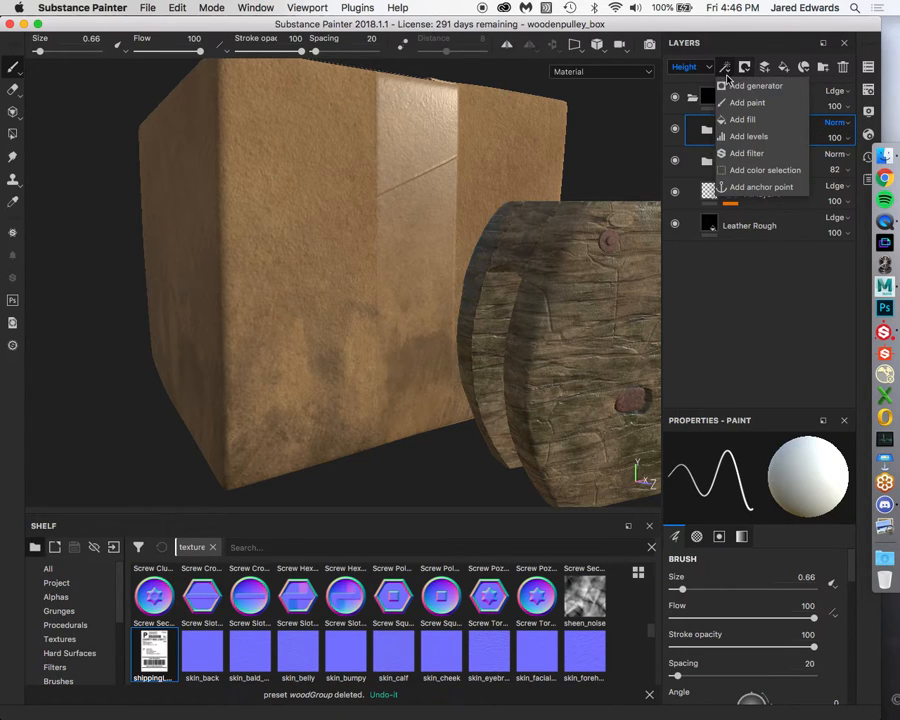
{"action": "left_click", "coordinate": [736, 120]}
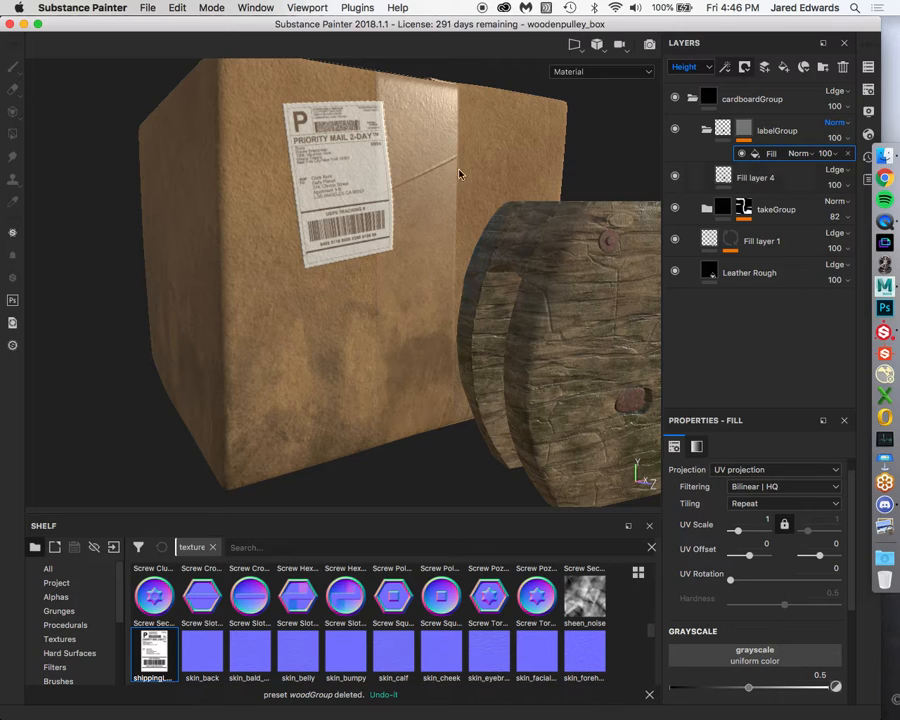
Search the procedural textures for "tear" and preview the matching grunge maps.
{"action": "left_click", "coordinate": [65, 625]}
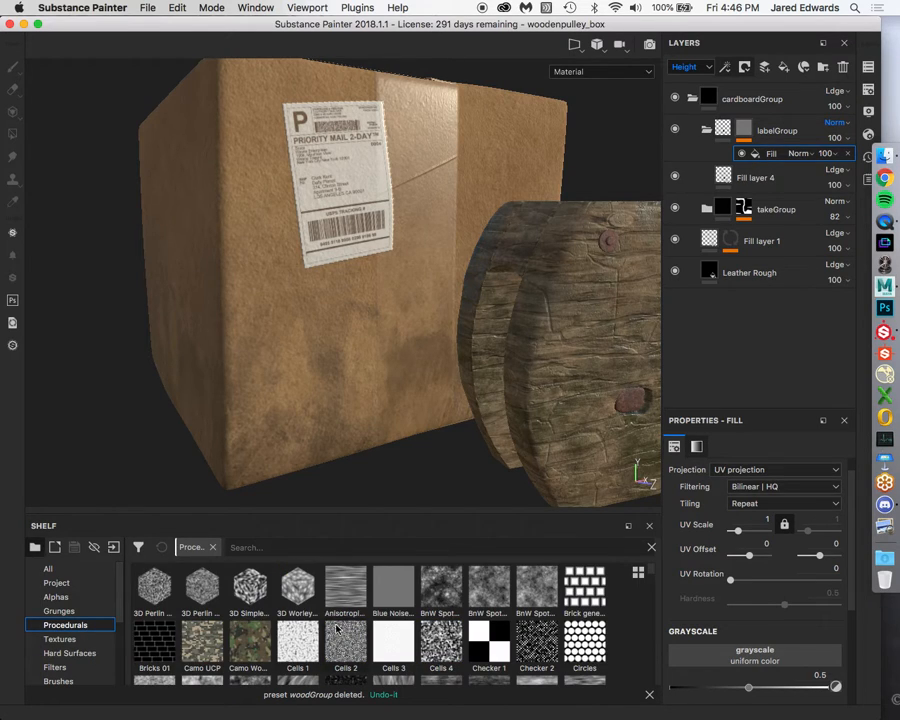
{"action": "scroll", "coordinate": [346, 625], "scroll_direction": "down", "scroll_amount": 5}
{"action": "scroll", "coordinate": [346, 625], "scroll_direction": "down", "scroll_amount": 3}
{"action": "left_click", "coordinate": [320, 547]}
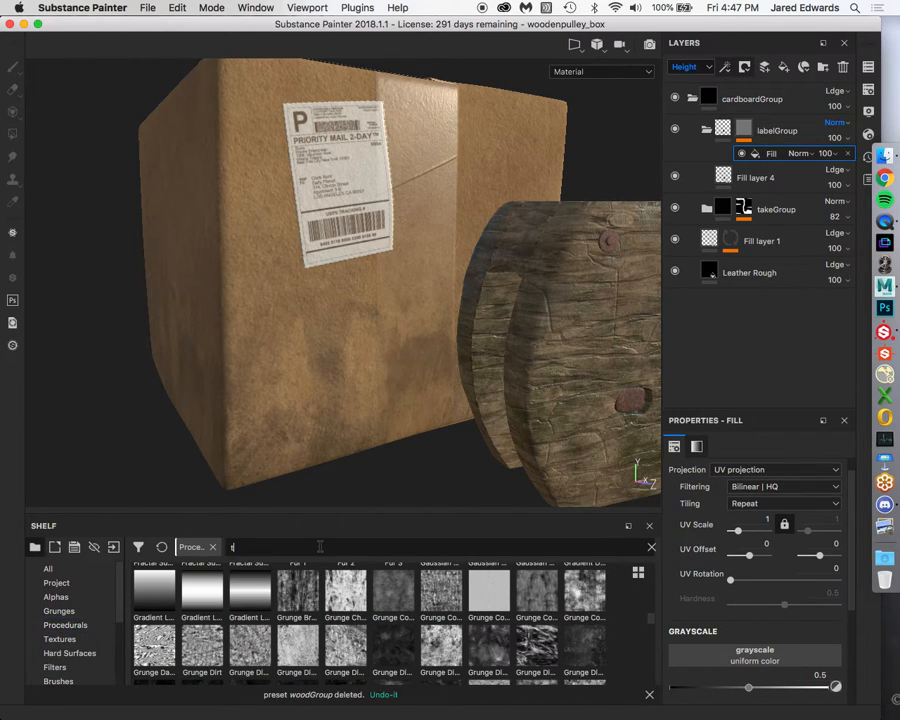
{"action": "type", "text": "tear"}
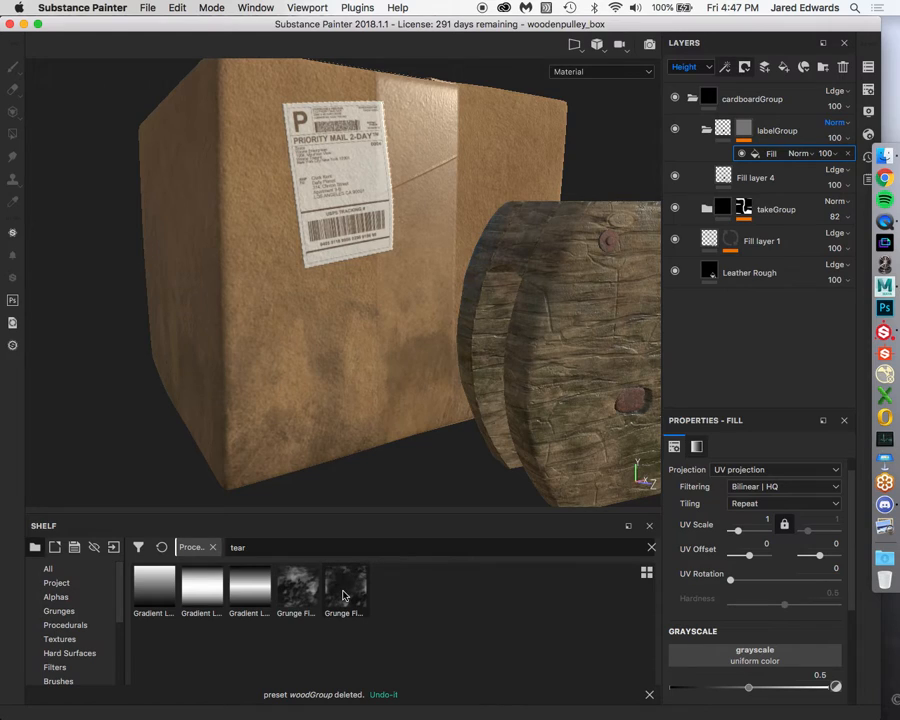
{"action": "mouse_move", "coordinate": [343, 596]}
{"action": "mouse_move", "coordinate": [300, 592]}
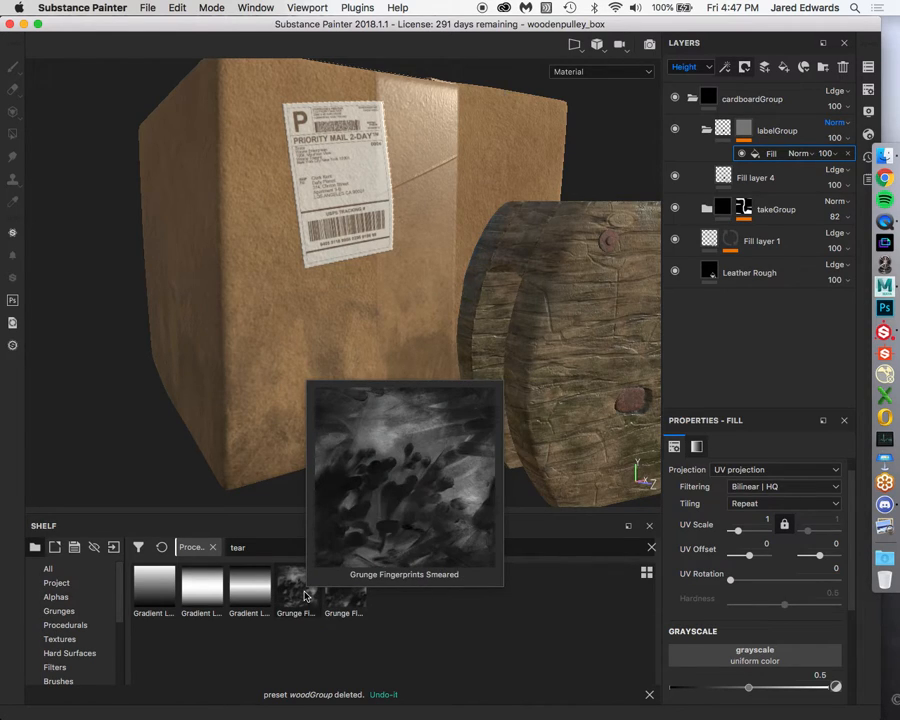
Clear the search, browse the procedural grunges and assign Grunge Plaster Cracked as the grayscale of labelGroup's mask fill.
{"action": "double_click", "coordinate": [245, 548]}
{"action": "key", "text": "BackSpace"}
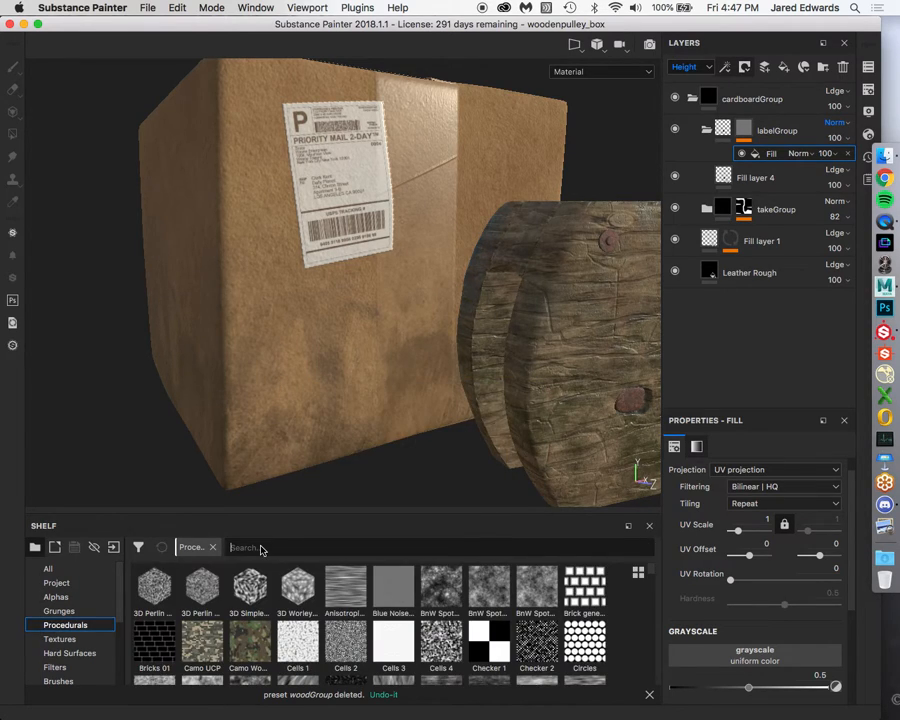
{"action": "scroll", "coordinate": [337, 594], "scroll_direction": "down", "scroll_amount": 10}
{"action": "scroll", "coordinate": [428, 619], "scroll_direction": "up", "scroll_amount": 3}
{"action": "mouse_move", "coordinate": [332, 597]}
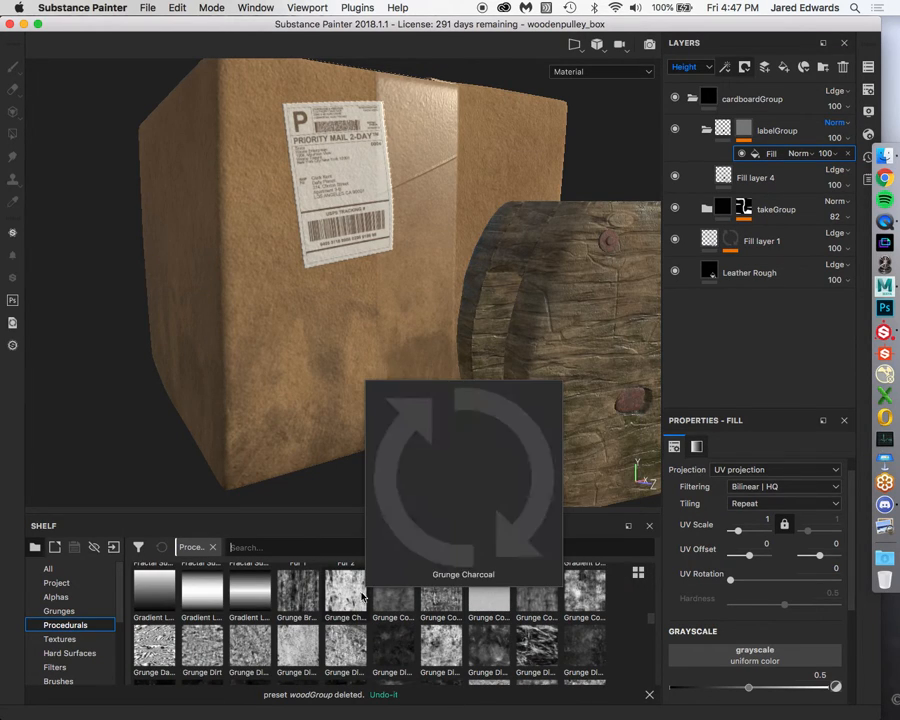
{"action": "mouse_move", "coordinate": [232, 653]}
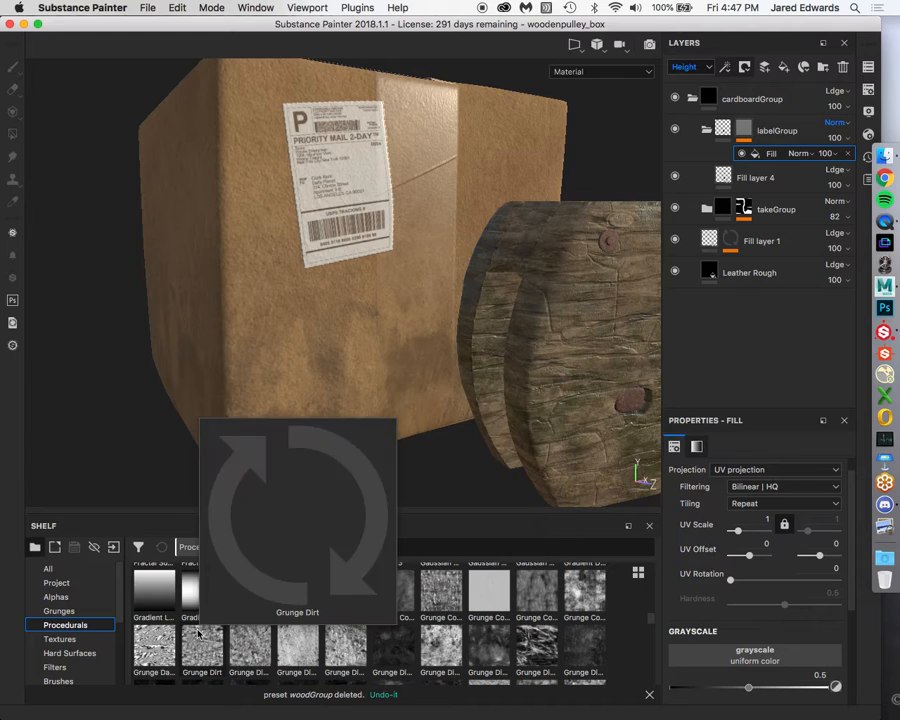
{"action": "mouse_move", "coordinate": [136, 652]}
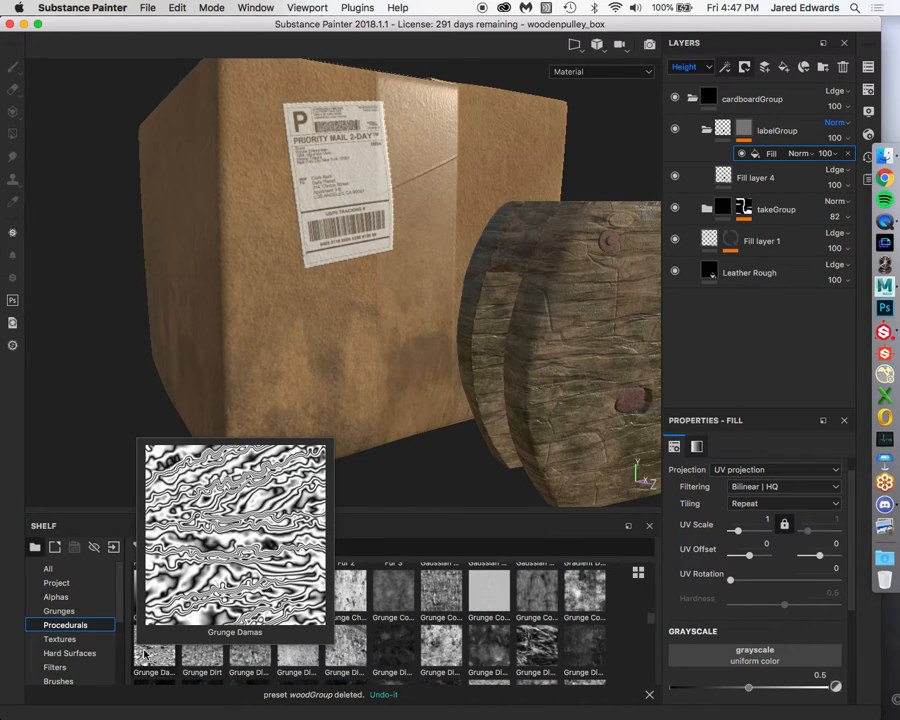
{"action": "mouse_move", "coordinate": [533, 651]}
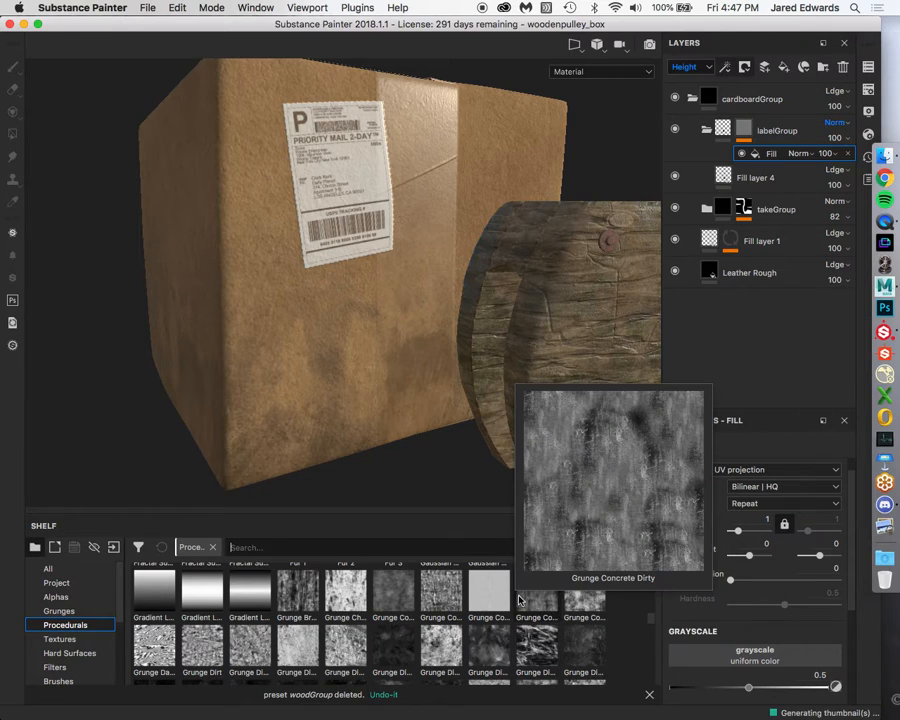
{"action": "mouse_move", "coordinate": [597, 606]}
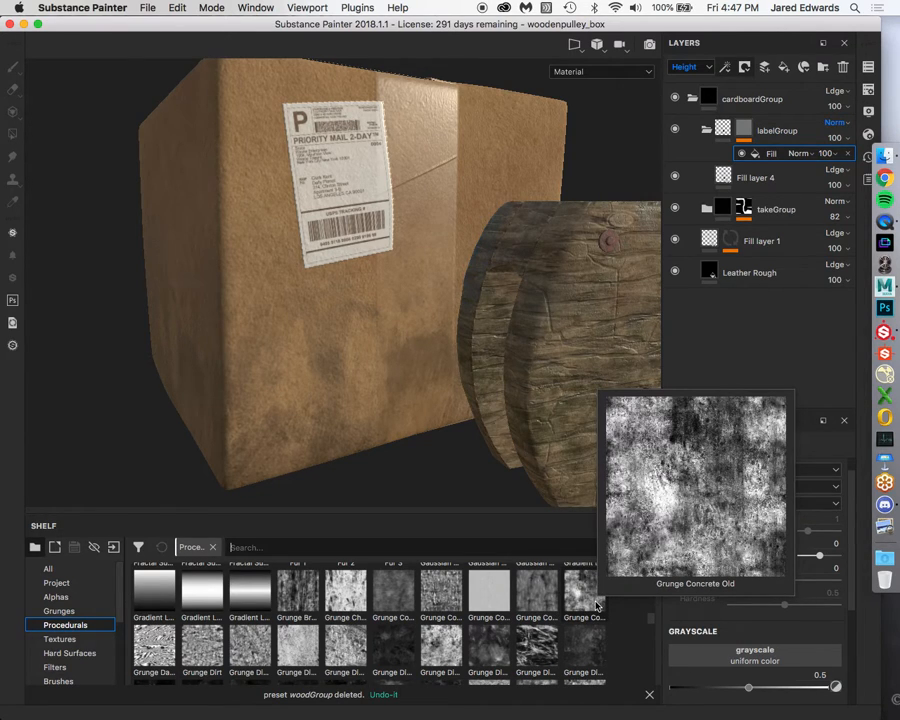
{"action": "mouse_move", "coordinate": [446, 636]}
{"action": "scroll", "coordinate": [446, 636], "scroll_direction": "down", "scroll_amount": 3}
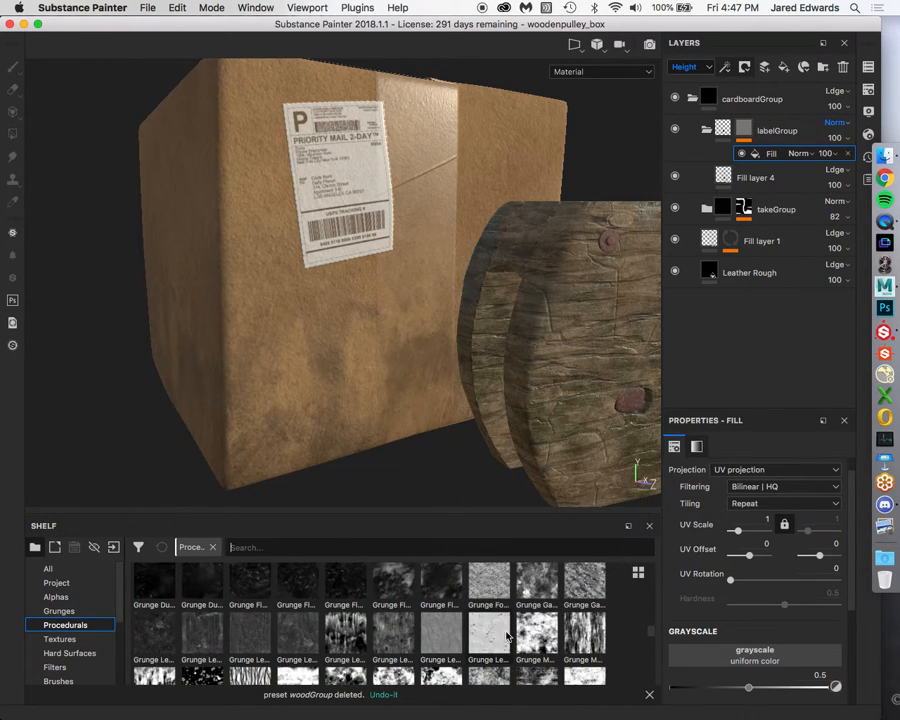
{"action": "scroll", "coordinate": [539, 638], "scroll_direction": "down", "scroll_amount": 3}
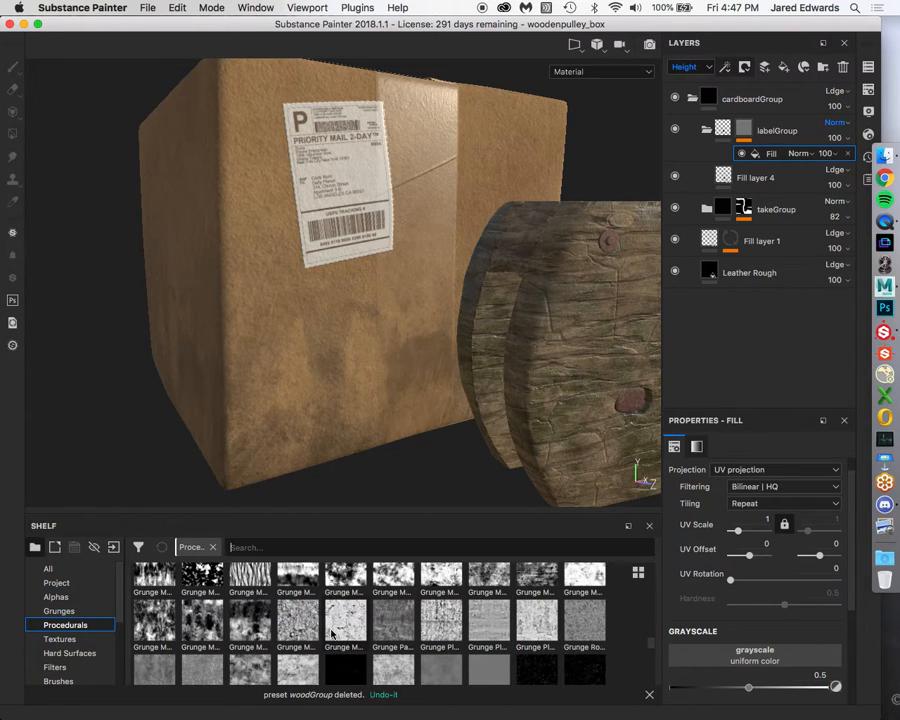
{"action": "mouse_move", "coordinate": [332, 633]}
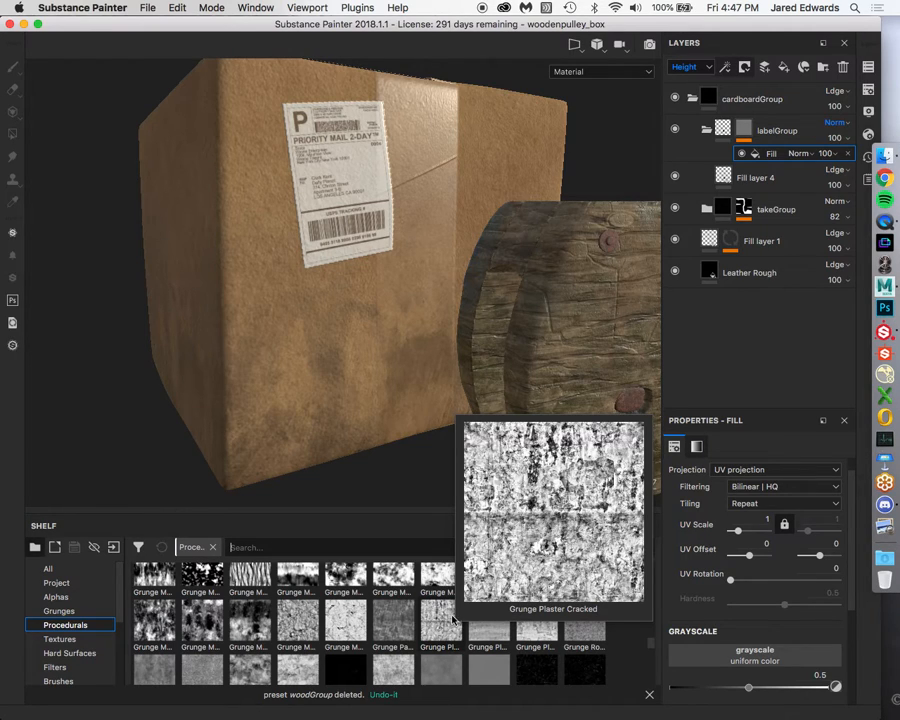
{"action": "left_click_drag", "start_coordinate": [451, 628], "coordinate": [765, 664]}
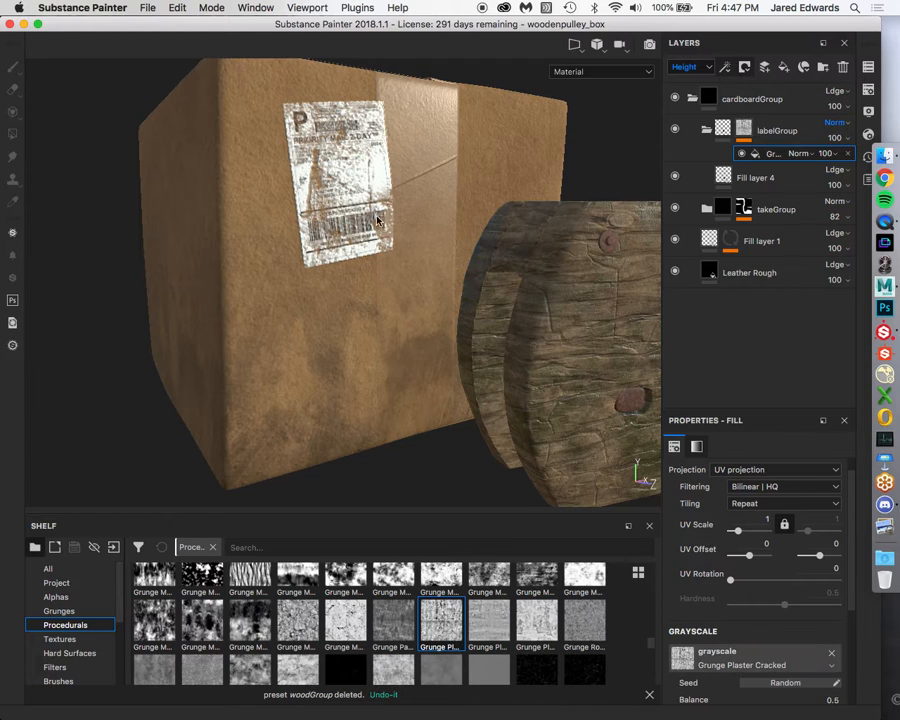
Examine the label up close and view labelGroup's mask on its own before returning to the material view.
{"action": "middle_click_drag", "start_coordinate": [389, 124], "coordinate": [392, 210], "text": "alt"}
{"action": "right_click_drag", "start_coordinate": [392, 210], "coordinate": [505, 298], "text": "alt"}
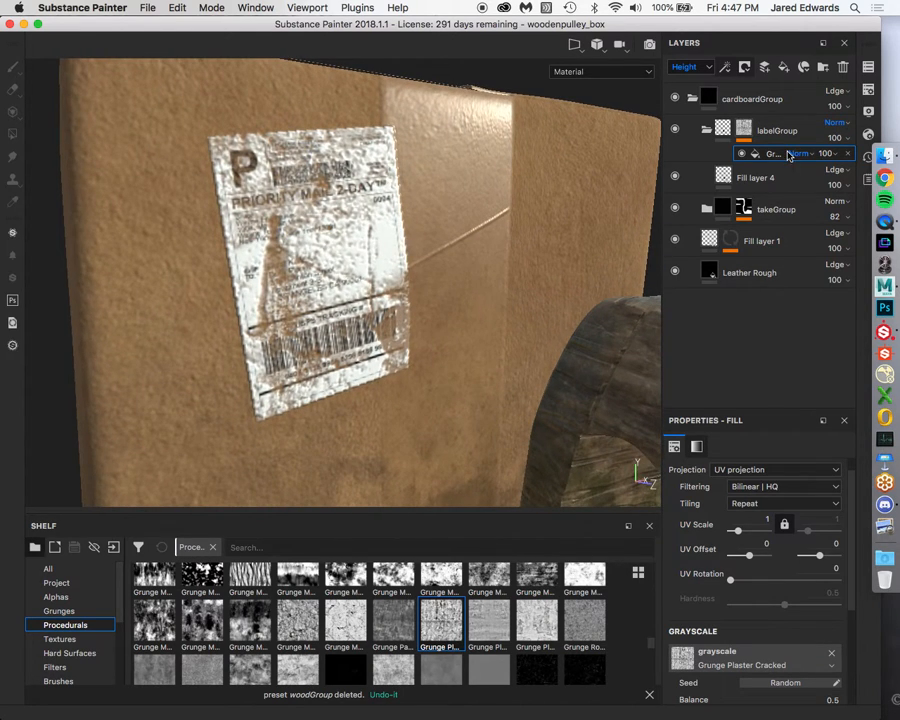
{"action": "left_click_drag", "start_coordinate": [455, 280], "coordinate": [418, 282], "text": "alt"}
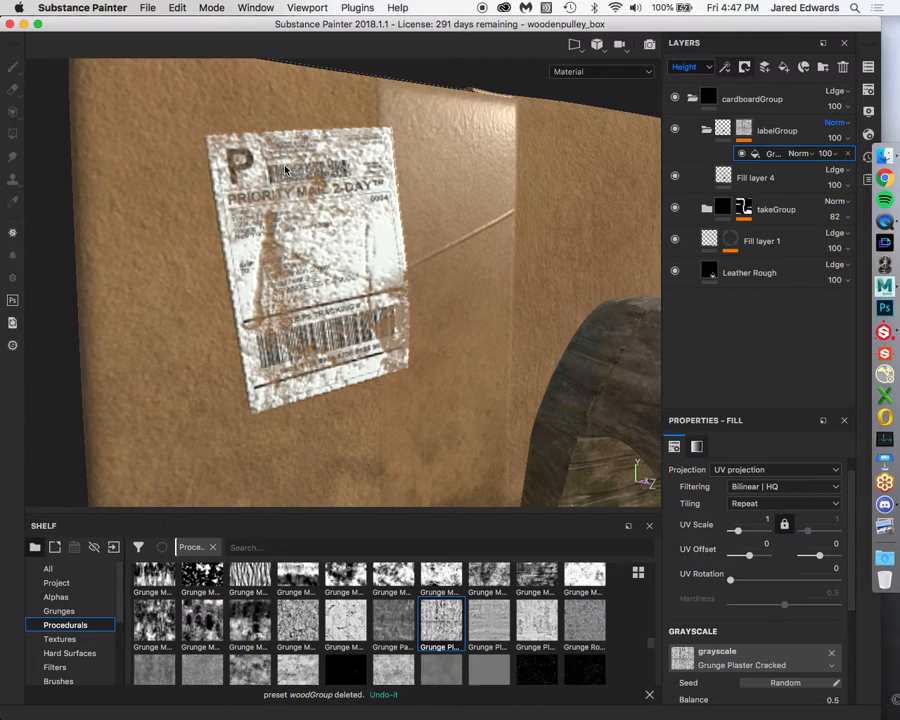
{"action": "scroll", "coordinate": [778, 625], "scroll_direction": "down", "scroll_amount": 2}
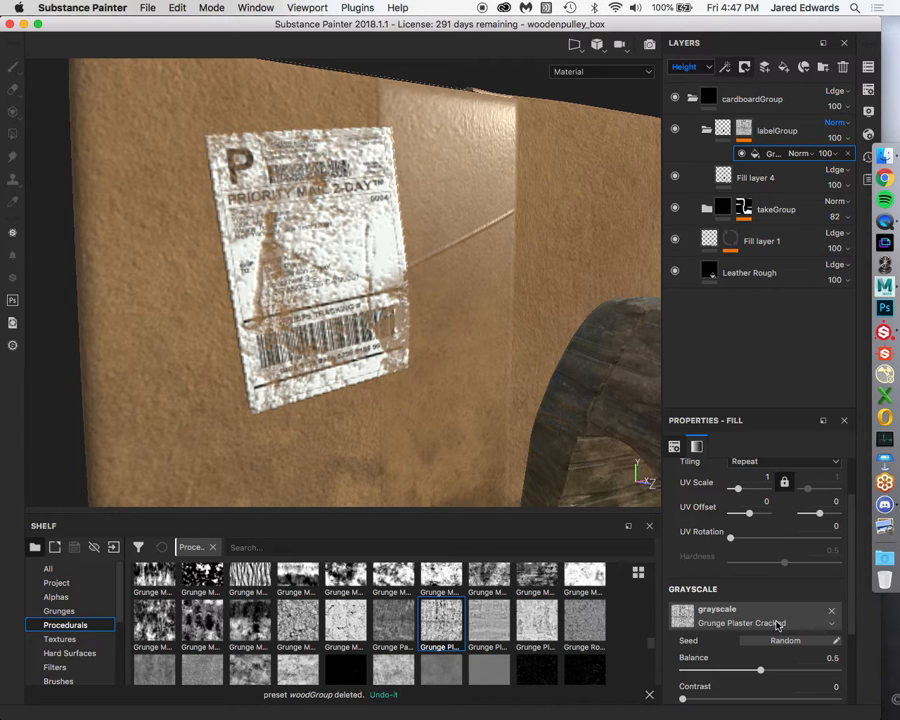
{"action": "left_click", "coordinate": [744, 125], "text": "alt"}
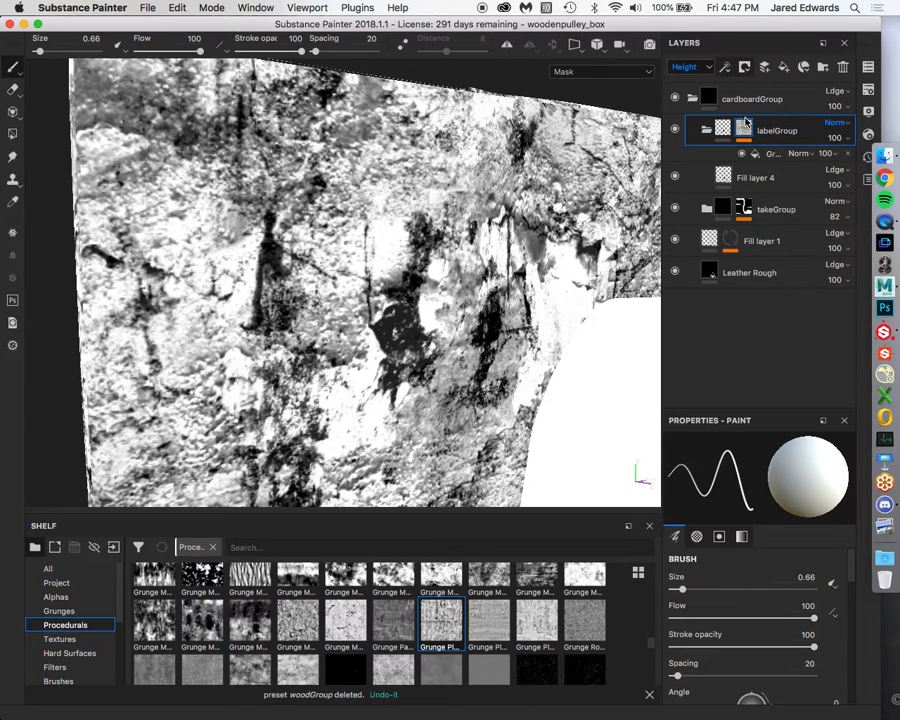
{"action": "left_click", "coordinate": [744, 125], "text": "alt"}
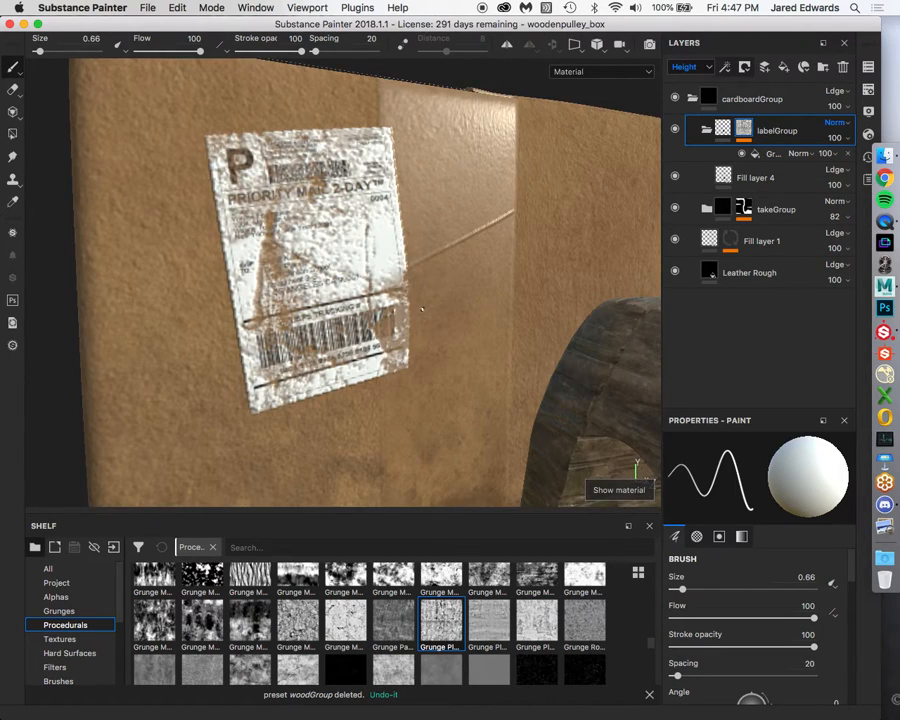
Set the Grunge Plaster Cracked mask fill's contrast to 0.9 and balance to 0.8.
{"action": "left_click", "coordinate": [776, 156]}
{"action": "scroll", "coordinate": [750, 585], "scroll_direction": "down", "scroll_amount": 5}
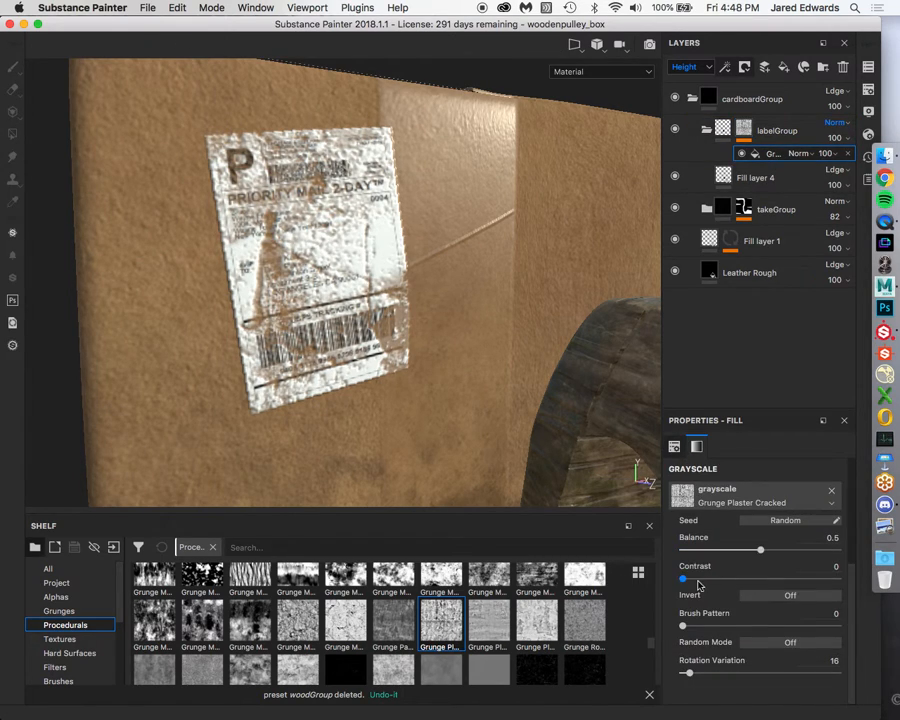
{"action": "left_click_drag", "start_coordinate": [684, 579], "coordinate": [821, 580]}
Examine the worn shipping label on the box from several angles and distances.
{"action": "right_click_drag", "start_coordinate": [520, 316], "coordinate": [307, 321], "text": "alt"}
{"action": "left_click_drag", "start_coordinate": [298, 321], "coordinate": [313, 321], "text": "alt"}
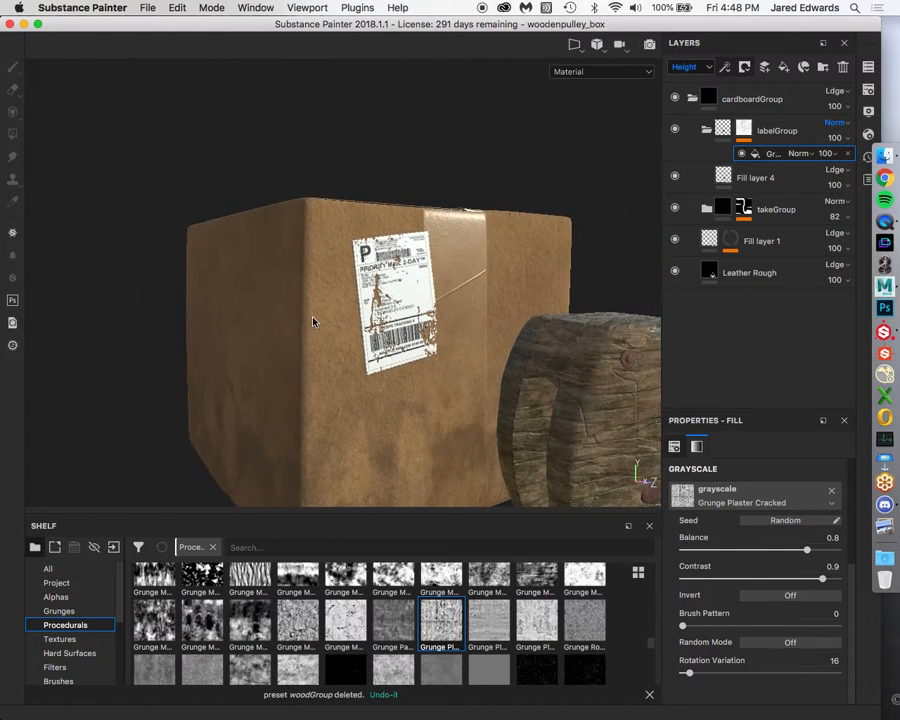
{"action": "middle_click_drag", "start_coordinate": [368, 348], "coordinate": [345, 291], "text": "alt"}
{"action": "left_click_drag", "start_coordinate": [334, 289], "coordinate": [347, 289], "text": "alt"}
{"action": "right_click_drag", "start_coordinate": [290, 287], "coordinate": [532, 362], "text": "alt"}
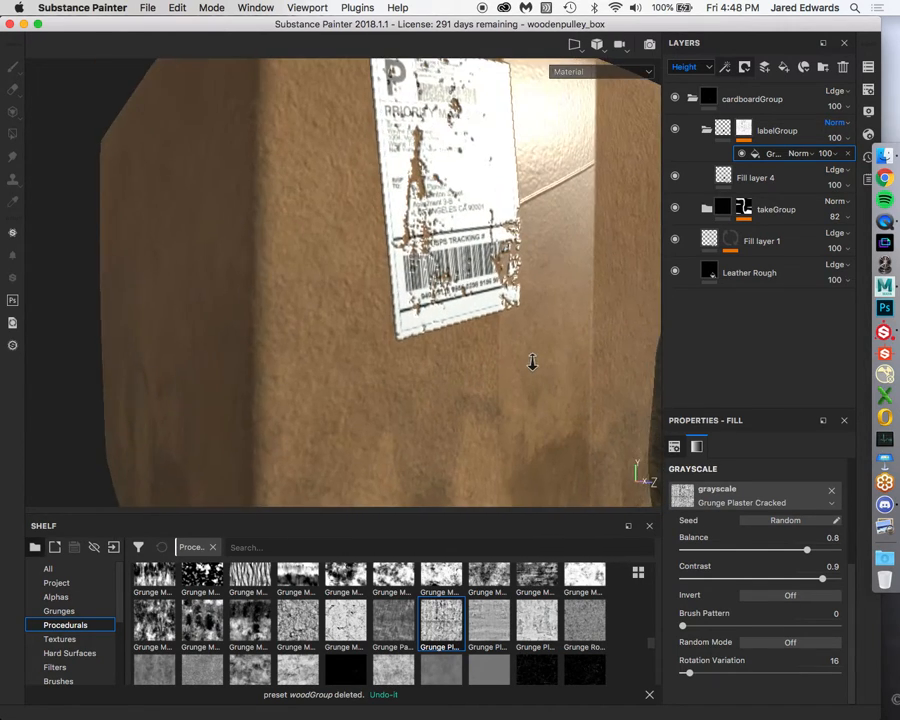
{"action": "left_click_drag", "start_coordinate": [352, 170], "coordinate": [323, 157], "text": "alt"}
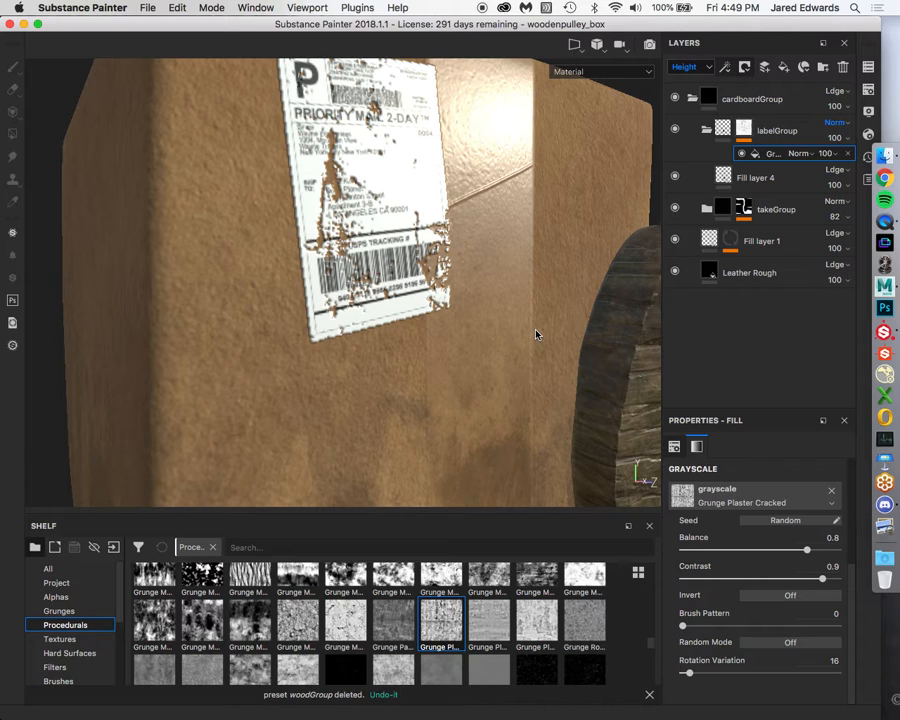
{"action": "right_click_drag", "start_coordinate": [538, 285], "coordinate": [288, 285], "text": "alt"}
{"action": "left_click_drag", "start_coordinate": [288, 285], "coordinate": [328, 234], "text": "alt"}
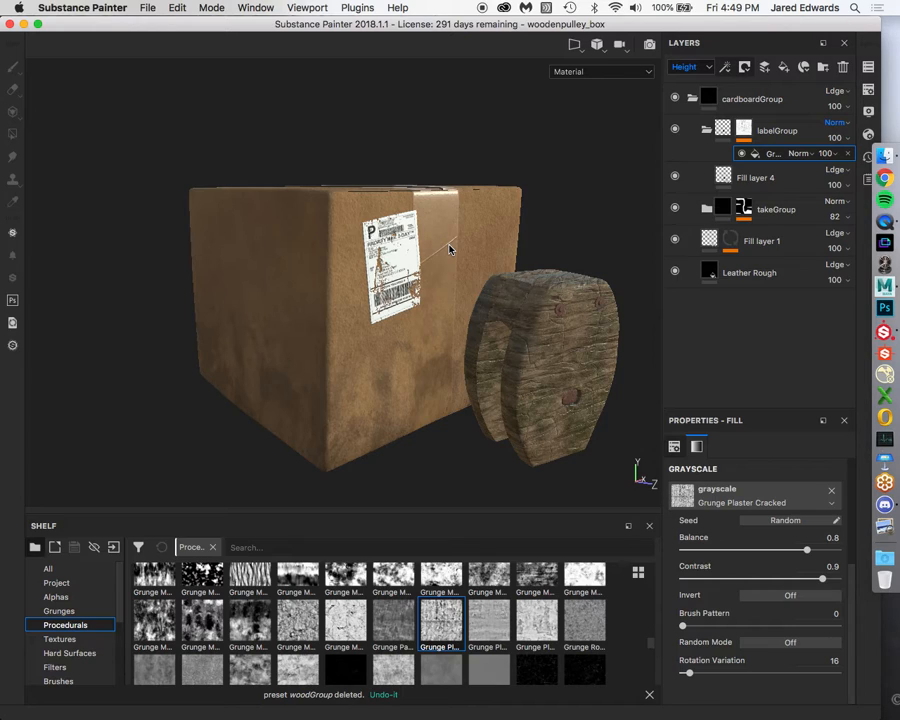
Collapse labelGroup and rename takeGroup as tapeGroup.
{"action": "left_click", "coordinate": [723, 131]}
{"action": "left_click", "coordinate": [708, 131]}
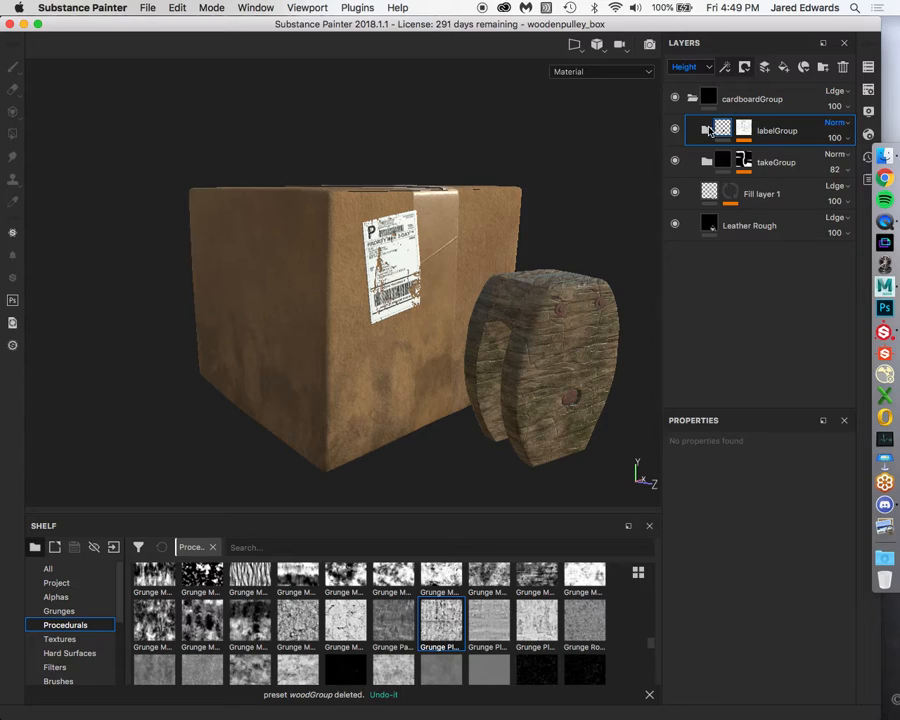
{"action": "left_click", "coordinate": [745, 160]}
{"action": "double_click", "coordinate": [775, 163]}
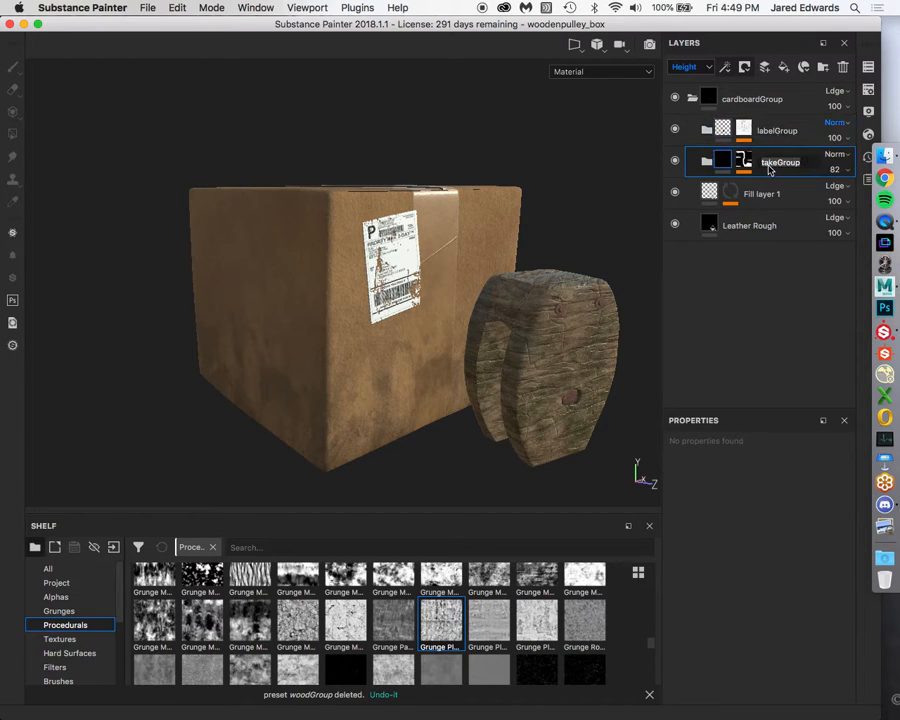
{"action": "type", "text": "tapeGroup"}
{"action": "key", "text": "Return"}
Check how the label and tape overlap, and move tapeGroup above labelGroup in the layer stack.
{"action": "left_click_drag", "start_coordinate": [368, 274], "coordinate": [345, 270], "text": "alt"}
{"action": "right_click_drag", "start_coordinate": [380, 280], "coordinate": [560, 392], "text": "alt"}
{"action": "left_click_drag", "start_coordinate": [433, 288], "coordinate": [415, 266], "text": "alt"}
{"action": "mouse_move", "coordinate": [727, 165]}
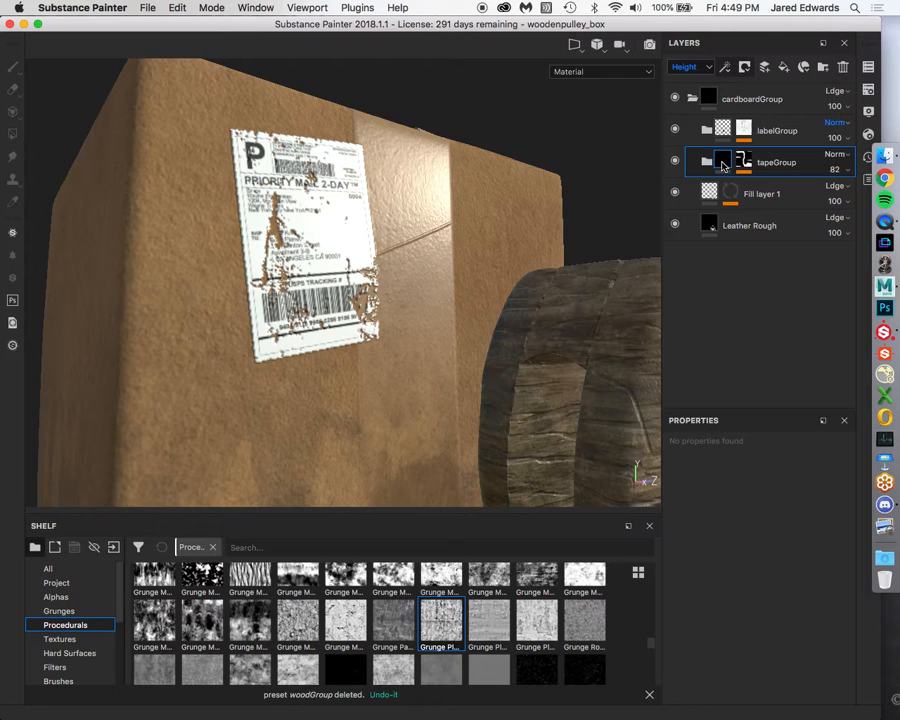
{"action": "left_click", "coordinate": [674, 130]}
{"action": "left_click", "coordinate": [674, 130]}
{"action": "left_click_drag", "start_coordinate": [726, 160], "coordinate": [724, 121]}
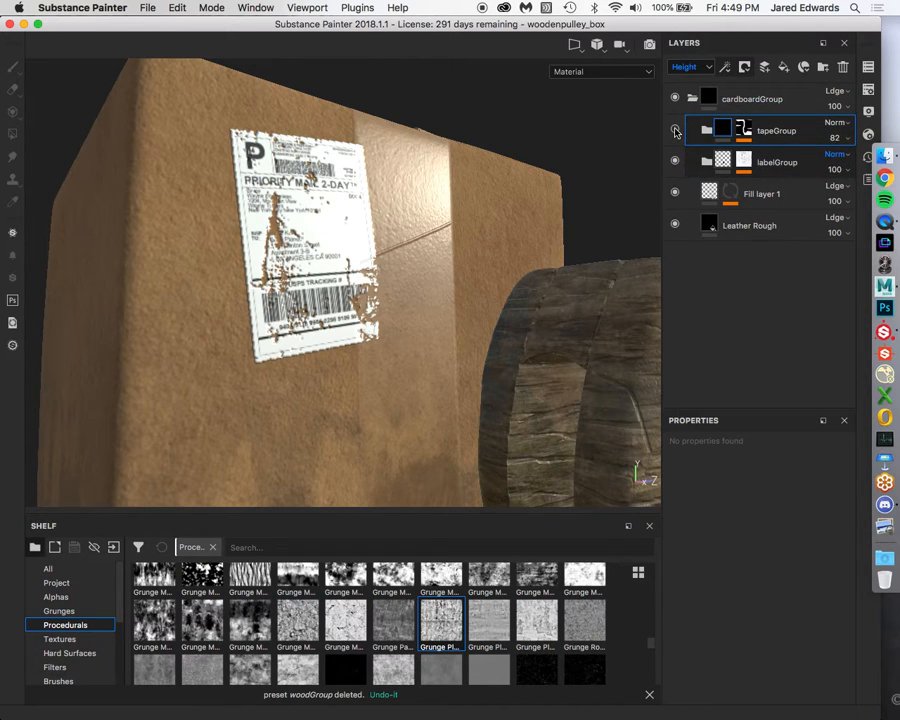
Inspect the Height channel where the tape overlaps the label, and return to the material view.
{"action": "left_click_drag", "start_coordinate": [494, 201], "coordinate": [390, 262], "text": "alt"}
{"action": "right_click_drag", "start_coordinate": [390, 262], "coordinate": [512, 301], "text": "alt"}
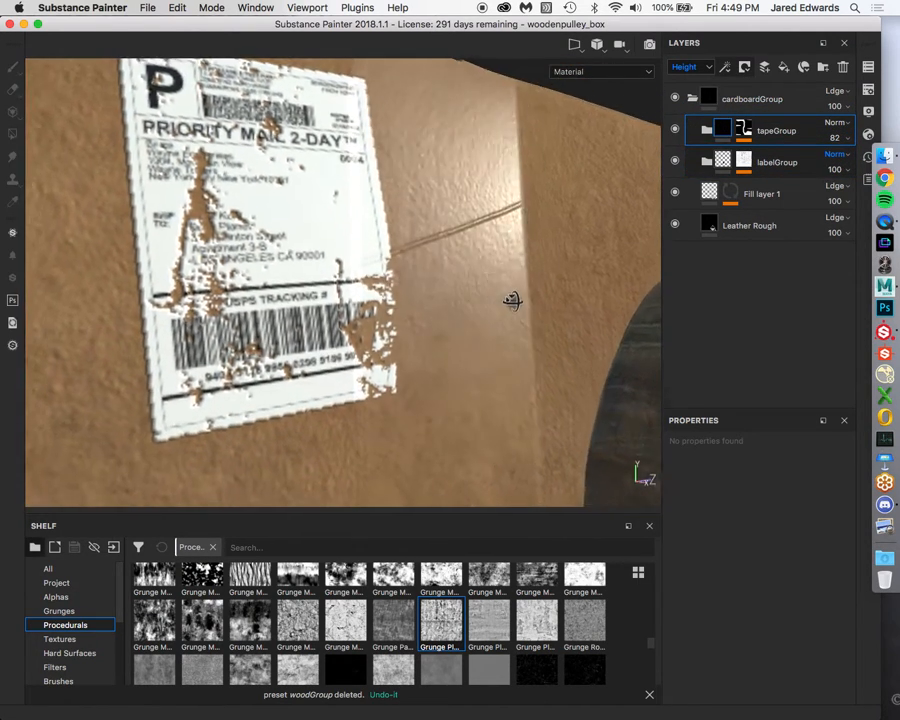
{"action": "left_click_drag", "start_coordinate": [512, 301], "coordinate": [504, 293], "text": "alt"}
{"action": "middle_click_drag", "start_coordinate": [504, 293], "coordinate": [484, 297], "text": "alt"}
{"action": "key", "text": "c"}
{"action": "key", "text": "c"}
{"action": "key", "text": "shift+c"}
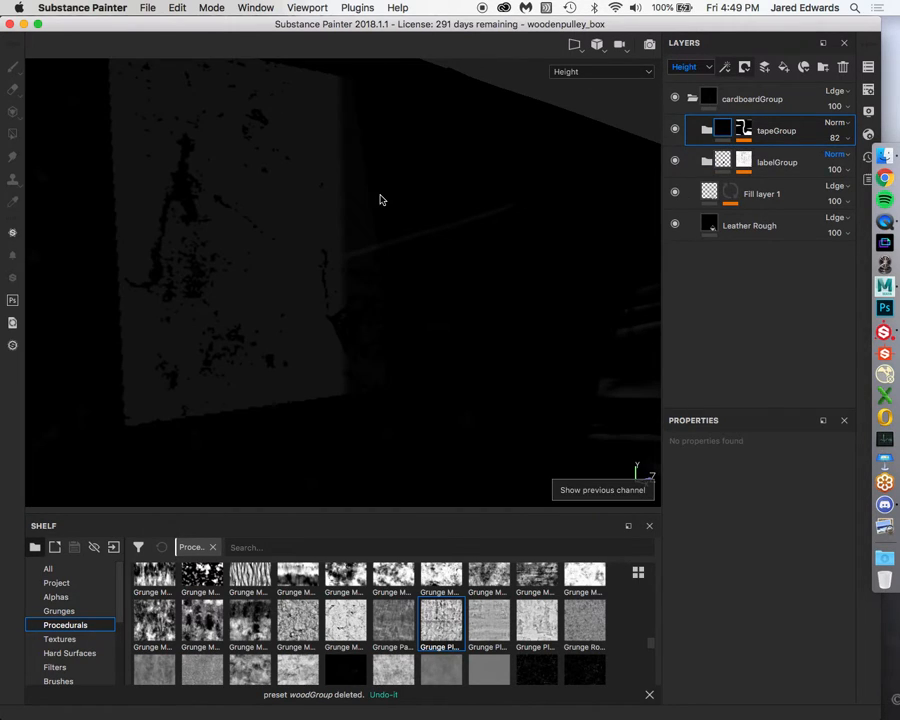
{"action": "left_click_drag", "start_coordinate": [365, 191], "coordinate": [386, 221], "text": "alt"}
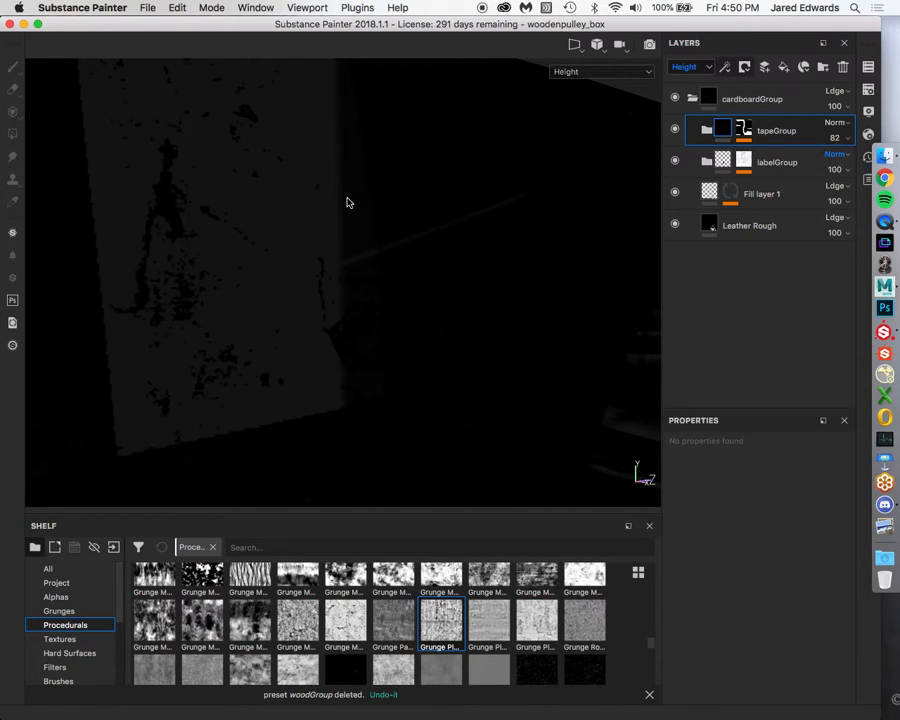
{"action": "key", "text": "m"}
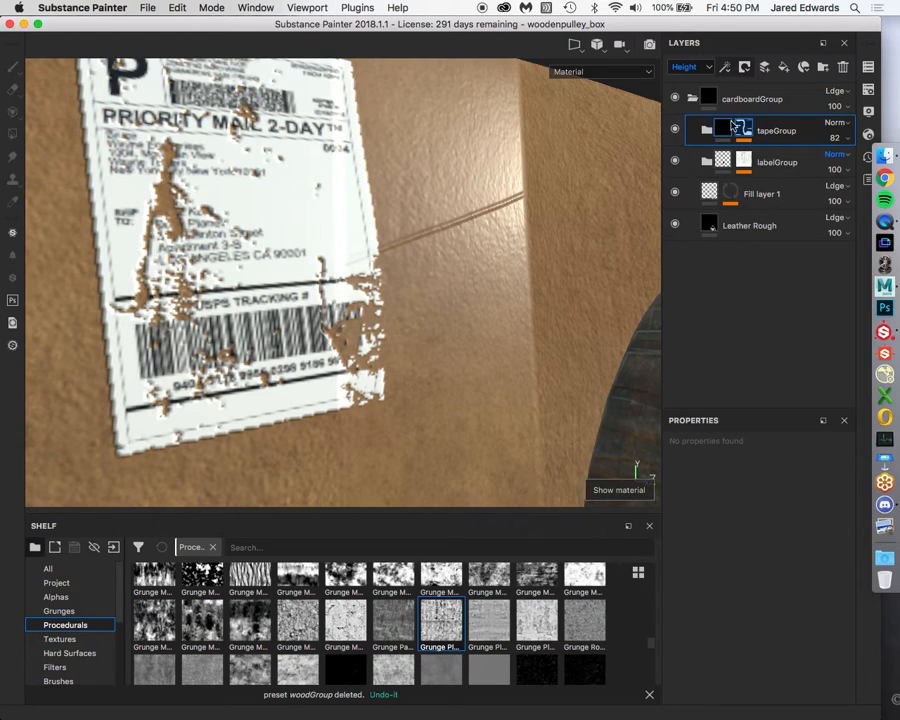
For the Height channel, set tapeGroup's blend mode to Linear dodge (Add) and its opacity to 78.
{"action": "left_click", "coordinate": [836, 123]}
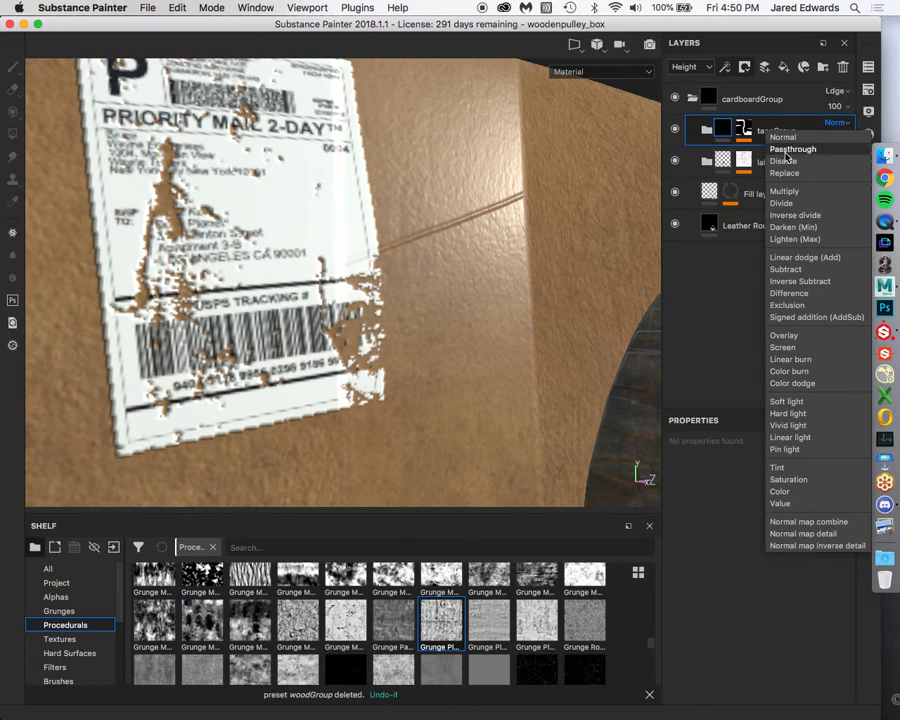
{"action": "left_click", "coordinate": [759, 287]}
{"action": "left_click", "coordinate": [839, 138]}
{"action": "left_click", "coordinate": [841, 164]}
{"action": "left_click_drag", "start_coordinate": [841, 164], "coordinate": [852, 164]}
{"action": "left_click", "coordinate": [836, 122]}
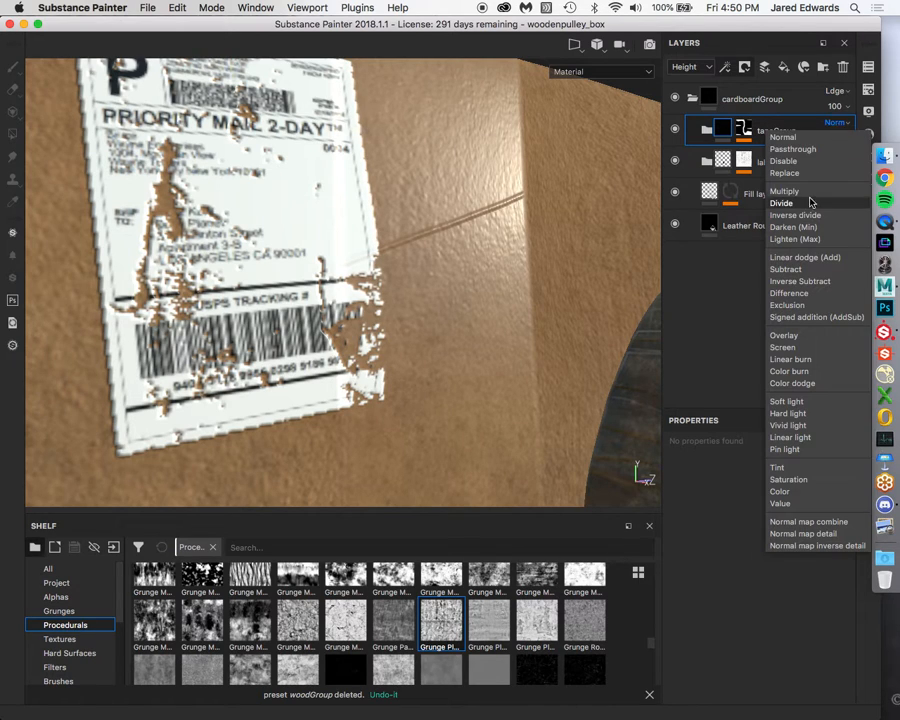
{"action": "left_click", "coordinate": [814, 258]}
{"action": "scroll", "coordinate": [608, 248], "scroll_direction": "down", "scroll_amount": 3}
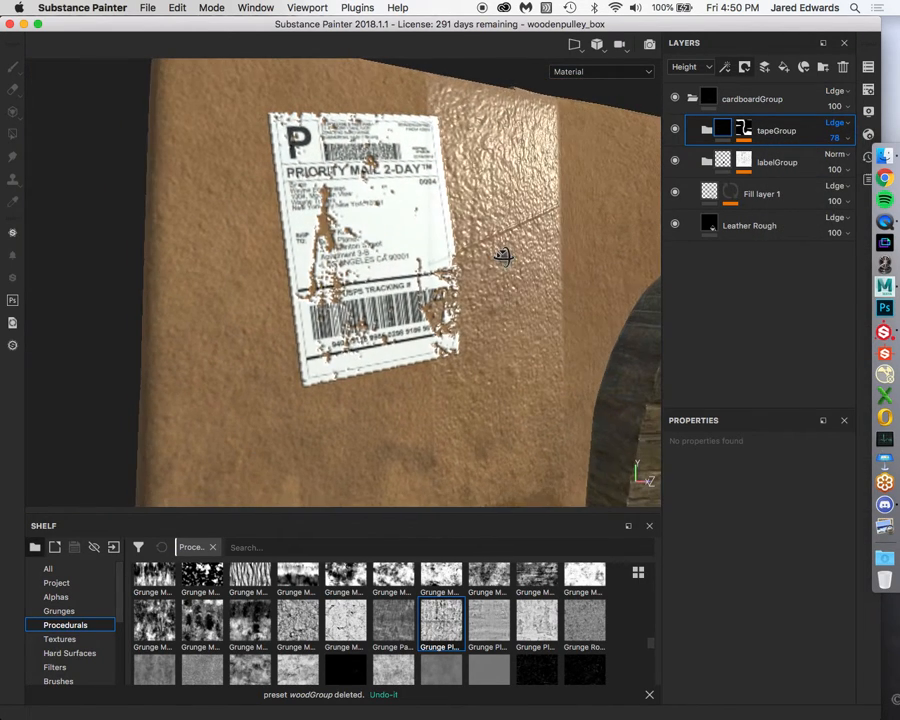
For the Height channel, set tapeGroup's blend mode to Normal and its opacity to 82.
{"action": "left_click", "coordinate": [836, 138]}
{"action": "mouse_move", "coordinate": [851, 164]}
{"action": "left_mouse_down"}
{"action": "mouse_move", "coordinate": [834, 164]}
{"action": "mouse_move", "coordinate": [868, 164]}
{"action": "mouse_move", "coordinate": [828, 166]}
{"action": "mouse_move", "coordinate": [876, 170]}
{"action": "mouse_move", "coordinate": [837, 167]}
{"action": "mouse_move", "coordinate": [862, 165]}
{"action": "left_mouse_up"}
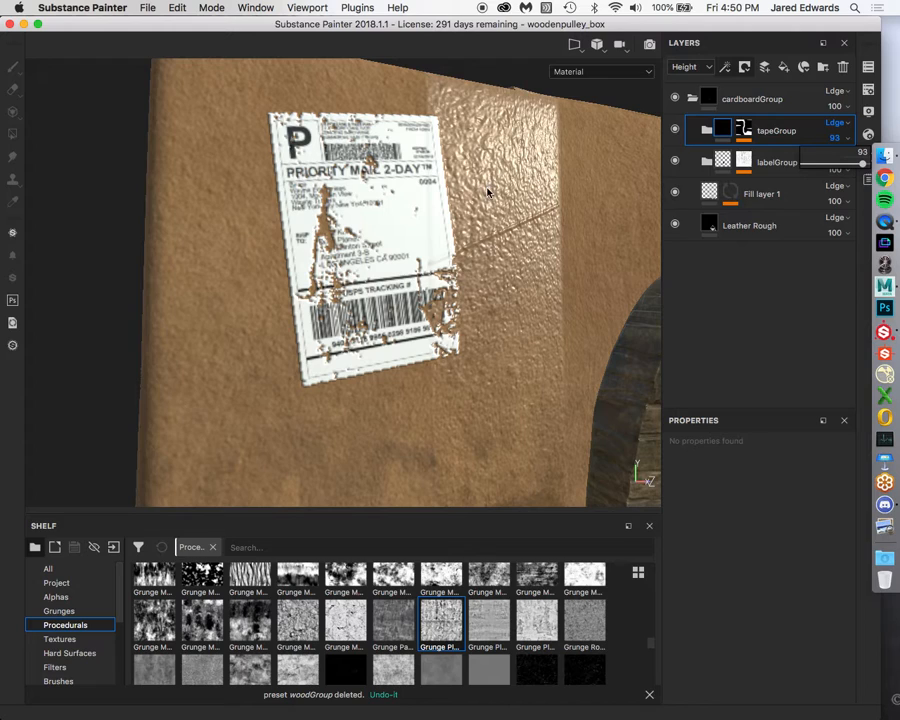
{"action": "left_click", "coordinate": [836, 125]}
{"action": "left_click", "coordinate": [836, 124]}
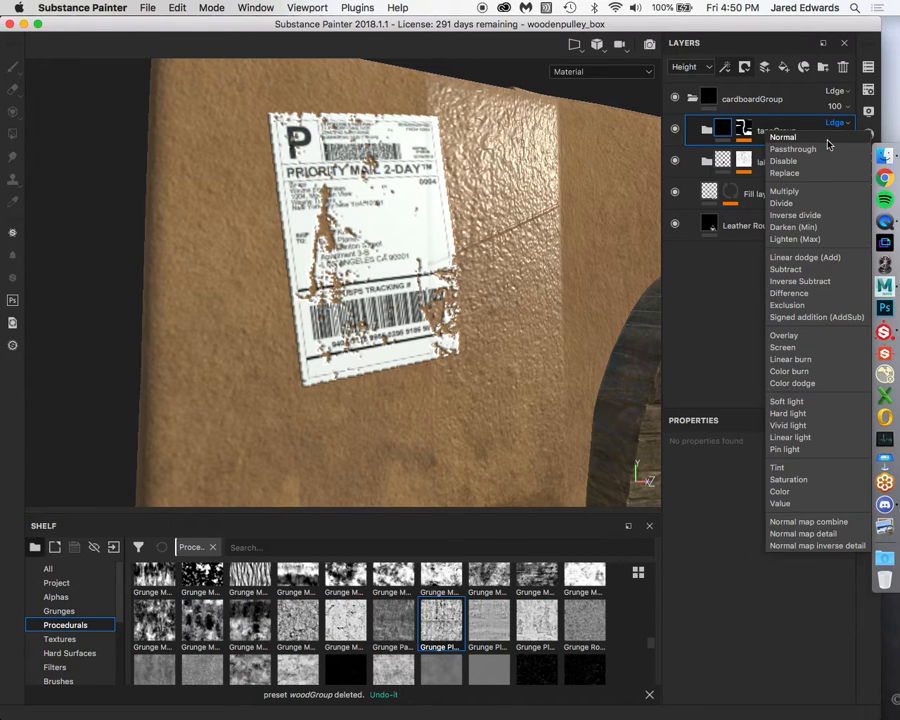
{"action": "left_click", "coordinate": [826, 138]}
{"action": "left_click", "coordinate": [847, 138]}
{"action": "left_click_drag", "start_coordinate": [863, 165], "coordinate": [855, 166]}
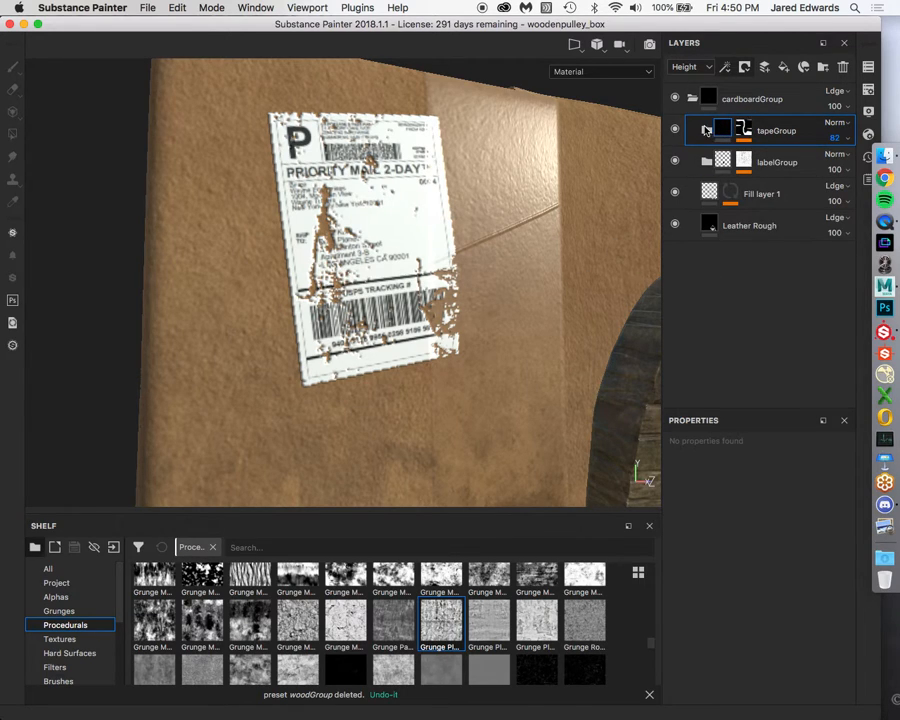
Expand tapeGroup, select Fill layer 3, and examine the tape and label on the box up close and from a distance.
{"action": "left_click", "coordinate": [706, 130]}
{"action": "left_click", "coordinate": [725, 161]}
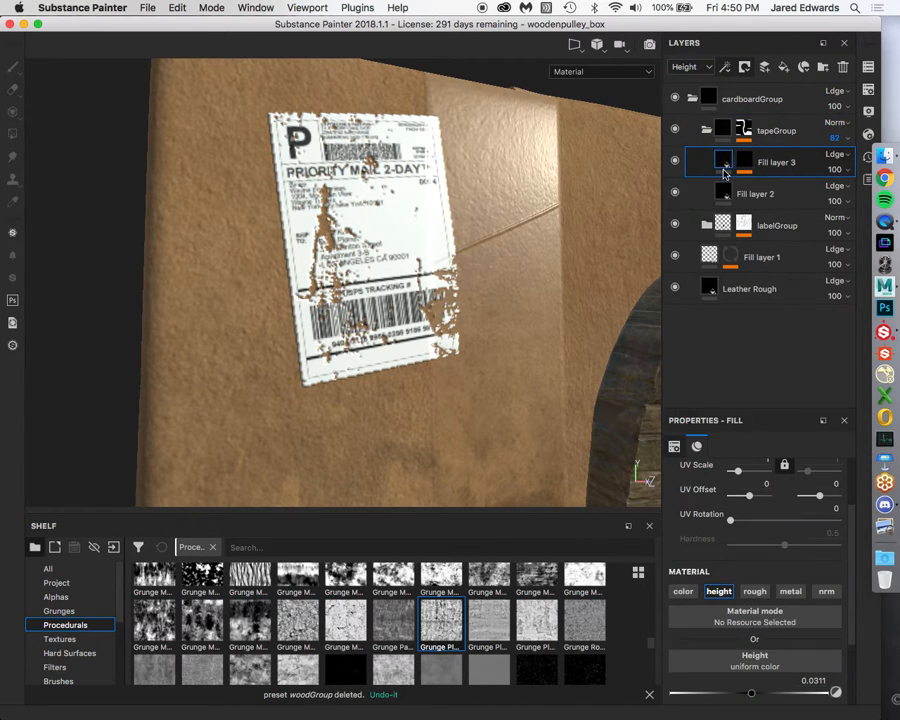
{"action": "left_click_drag", "start_coordinate": [390, 182], "coordinate": [256, 129], "text": "alt"}
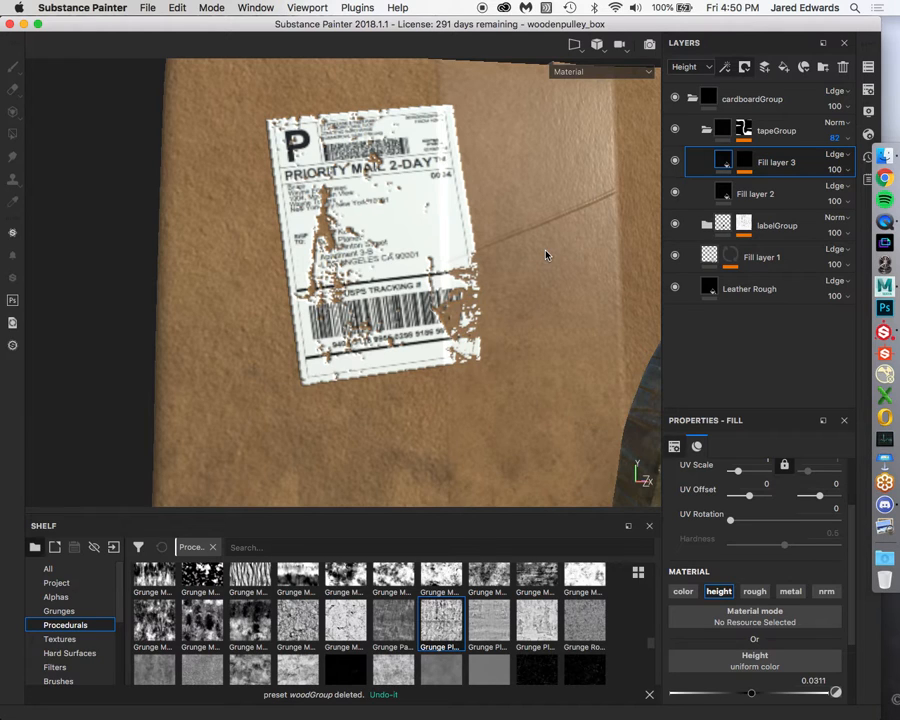
{"action": "right_click_drag", "start_coordinate": [559, 323], "coordinate": [293, 281], "text": "alt"}
{"action": "left_click_drag", "start_coordinate": [293, 281], "coordinate": [348, 249], "text": "alt"}
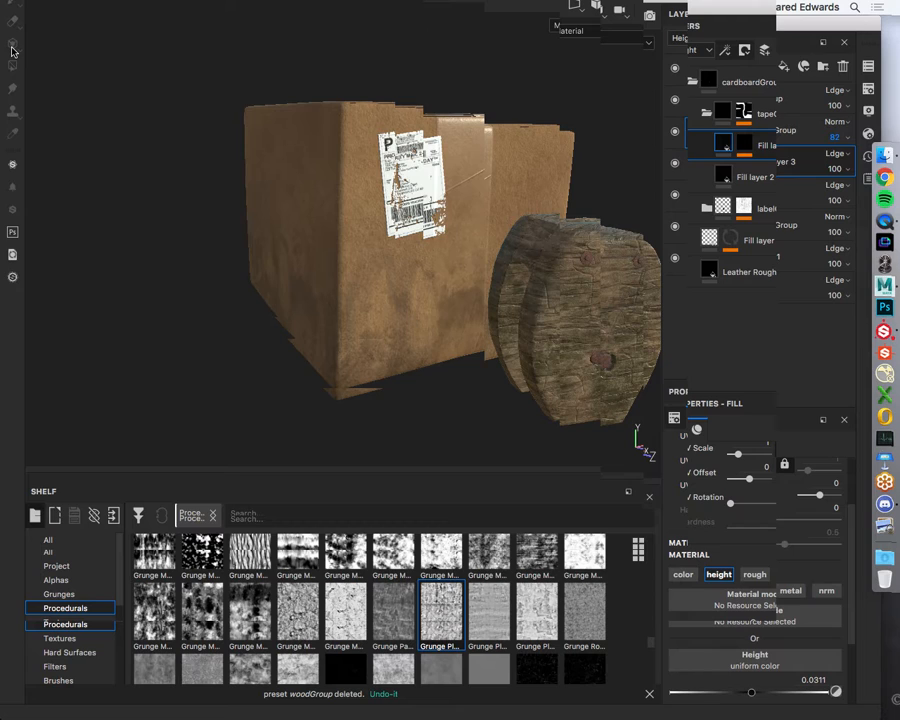
{"action": "left_click_drag", "start_coordinate": [454, 332], "coordinate": [357, 290], "text": "alt"}
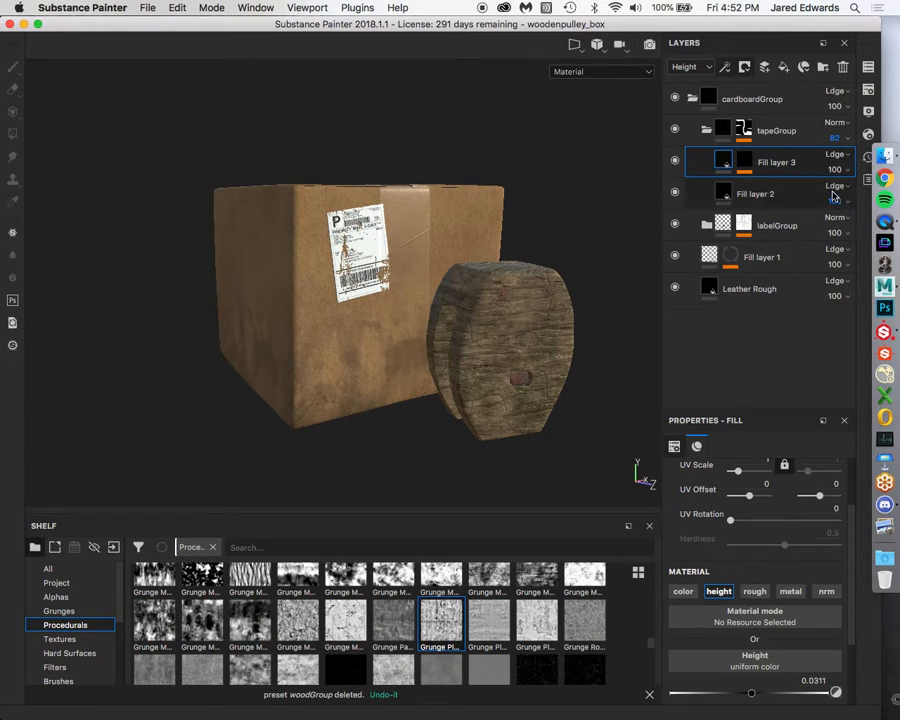
{"action": "left_click_drag", "start_coordinate": [442, 203], "coordinate": [449, 208], "text": "alt"}
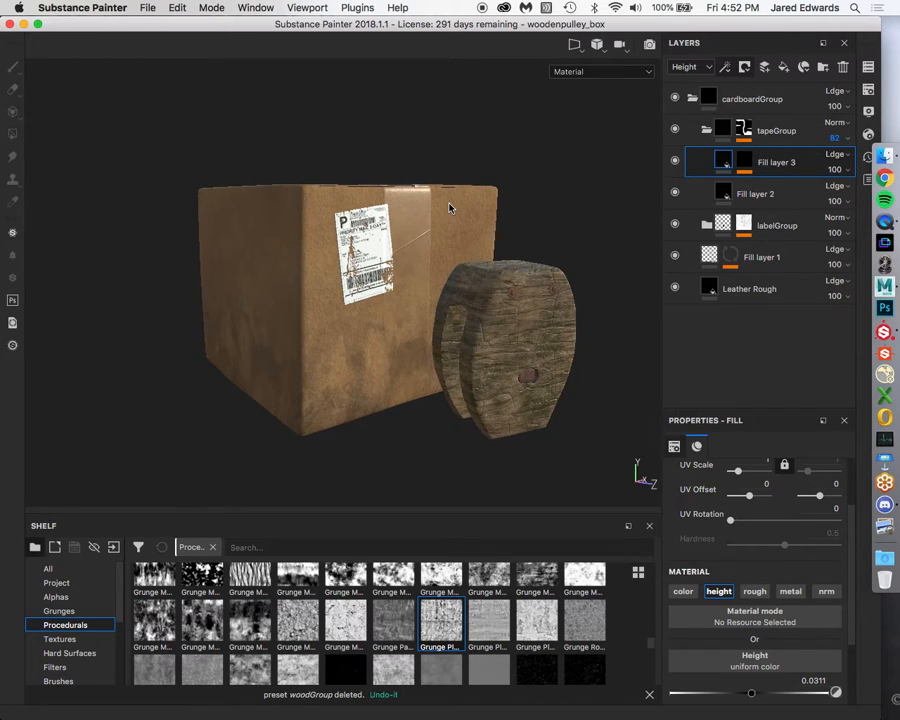